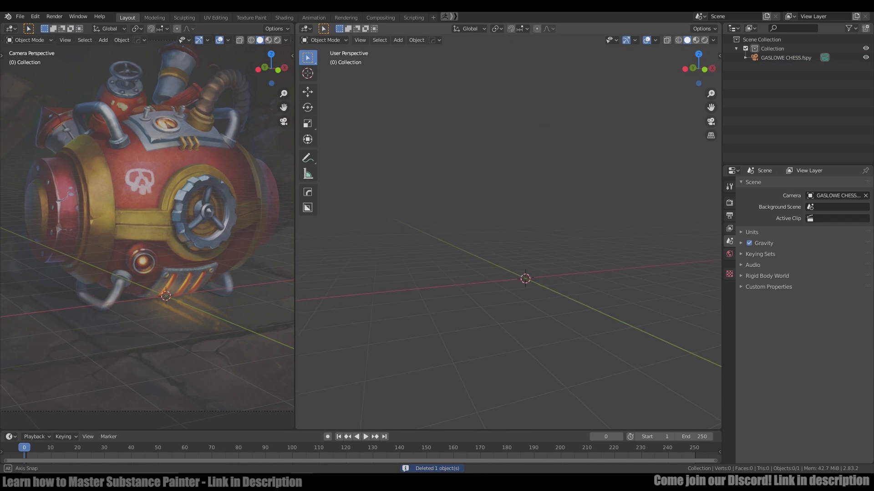
# Add a cylinder mesh and rotate it 90° about the Y axis so it lies horizontally.
pyautogui.hotkey('shift', 'a')
pyautogui.moveTo(468, 259)
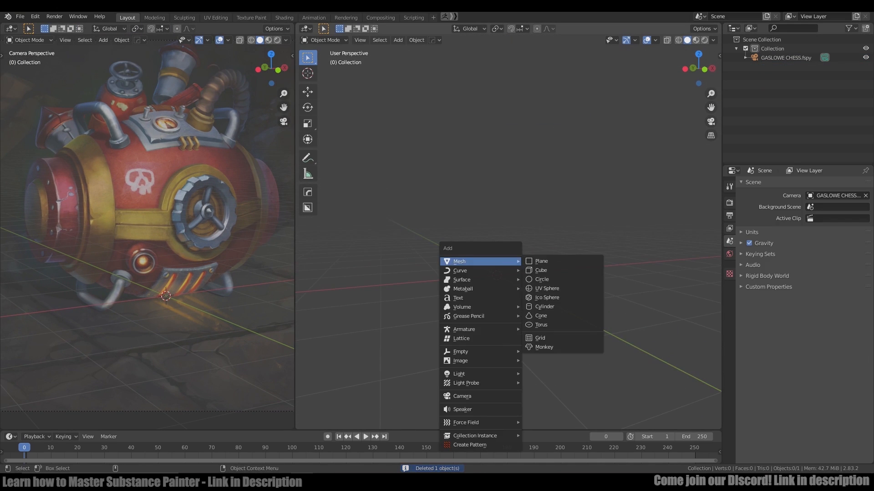
pyautogui.click(541, 298)
pyautogui.press('r')
pyautogui.press('y')
pyautogui.press('9')
pyautogui.press('0')
pyautogui.press('Return')
# Raise the cylinder to about 1.284 m in Z and scale its radius to about 1.262, matching the reference barrel.
pyautogui.press('g')
pyautogui.press('z')
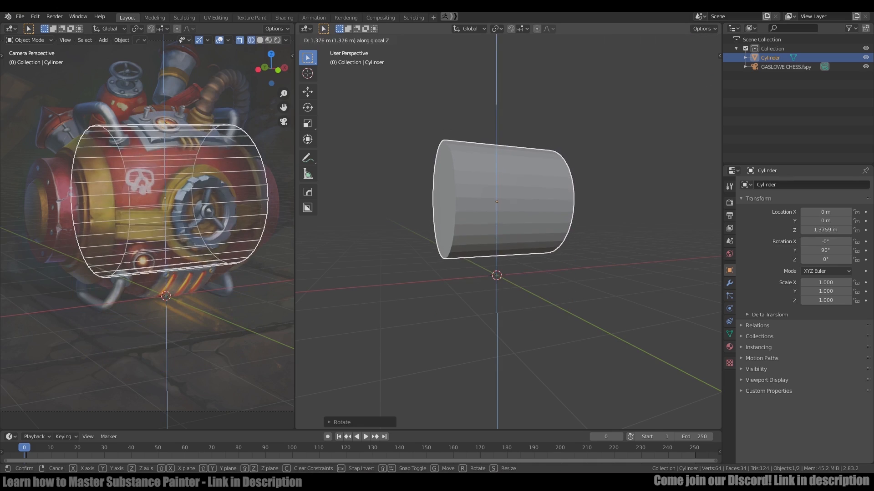
pyautogui.click(505, 266)
pyautogui.press('s')
pyautogui.hotkey('shift', 'x')
pyautogui.click(520, 273)
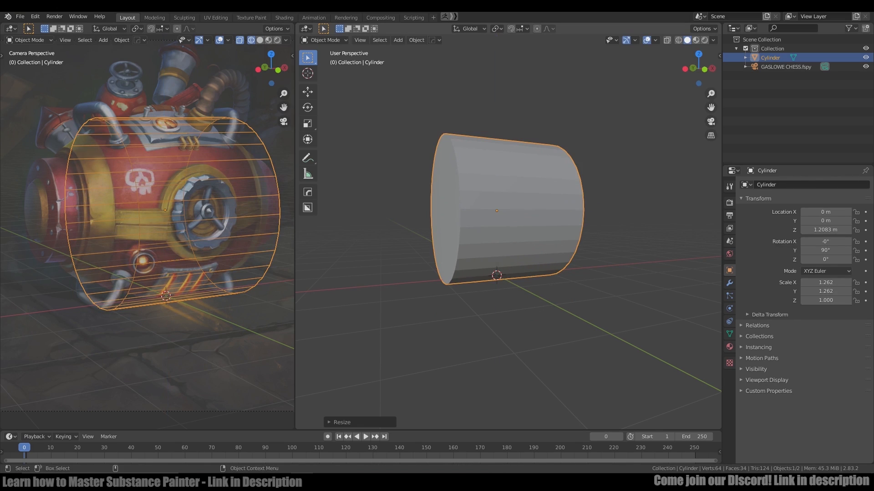
pyautogui.press('g')
pyautogui.press('z')
pyautogui.click(520, 269)
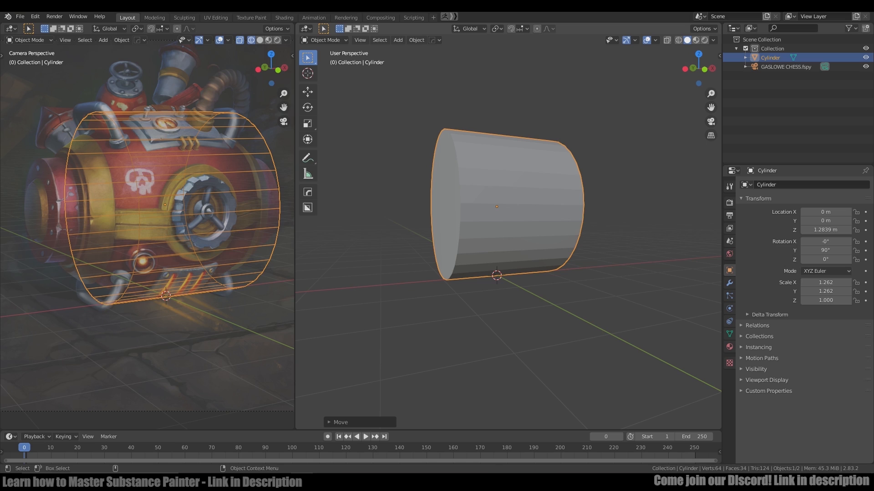
# Cut a centre edge loop around the cylinder and delete the faces of its +X half.
pyautogui.press('Tab')
pyautogui.hotkey('ctrl', 'r')
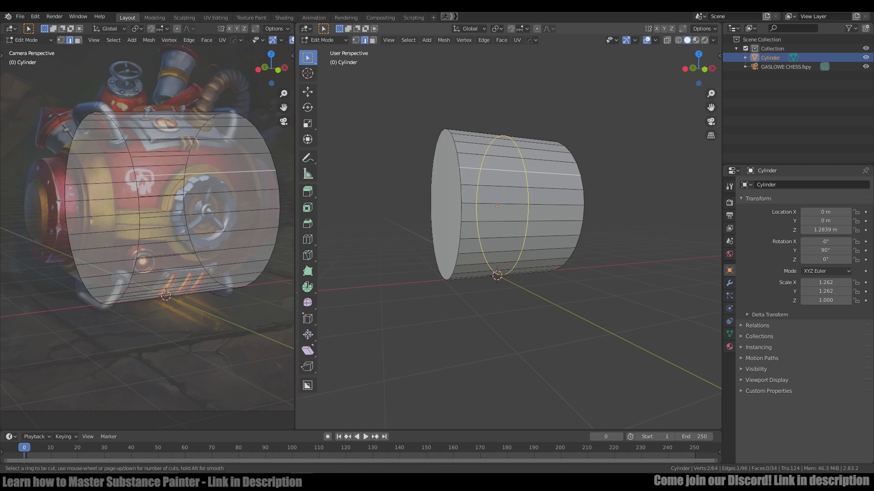
pyautogui.press('KP_1')
pyautogui.hotkey('shift', 'z')
pyautogui.press('3')
pyautogui.moveTo(553, 130); pyautogui.dragTo(494, 287)
pyautogui.press('x')
pyautogui.press('f')
# Apply all transforms to the half cylinder and mirror it across the X axis.
pyautogui.press('Tab')
pyautogui.hotkey('ctrl', 'a')
pyautogui.press('a')
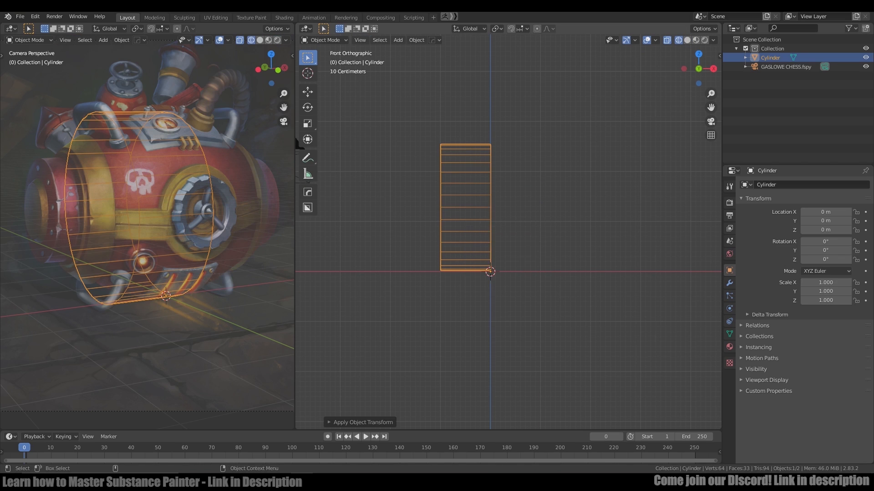
pyautogui.moveTo(487, 237); pyautogui.dragTo(532, 253, button='middle')
pyautogui.hotkey('shift', 'z')
pyautogui.press('q')
pyautogui.click(520, 263)
pyautogui.scroll(1, 520, 262)
# Scale down the cylinder's end loop and move it along X to follow the reference barrel's taper.
pyautogui.press('Tab')
pyautogui.press('2')
pyautogui.keyDown('alt'); pyautogui.click(447, 177); pyautogui.keyUp('alt')
pyautogui.moveTo(448, 180); pyautogui.dragTo(460, 183, button='middle')
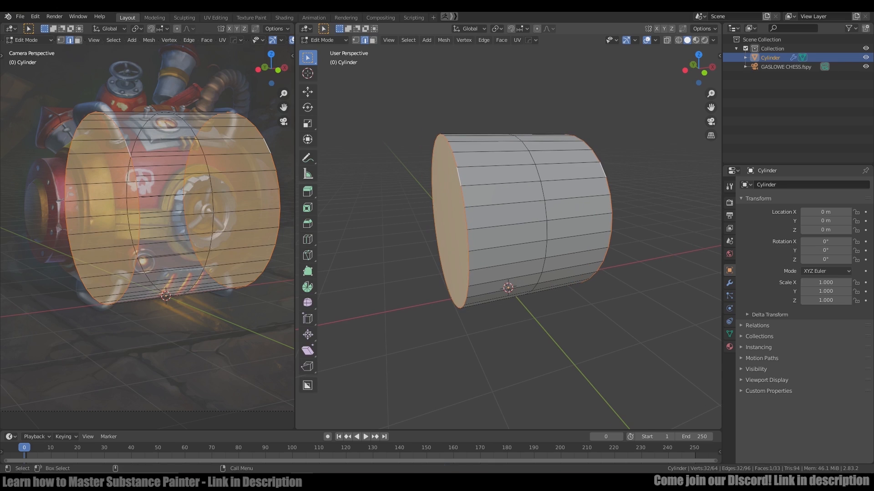
pyautogui.press('s')
pyautogui.click(455, 194)
pyautogui.scroll(3, 113, 186)
pyautogui.keyDown('shift'); pyautogui.moveTo(114, 186); pyautogui.dragTo(252, 241, button='middle'); pyautogui.keyUp('shift')
pyautogui.press('g')
pyautogui.press('x')
pyautogui.click(533, 217)
pyautogui.press('s')
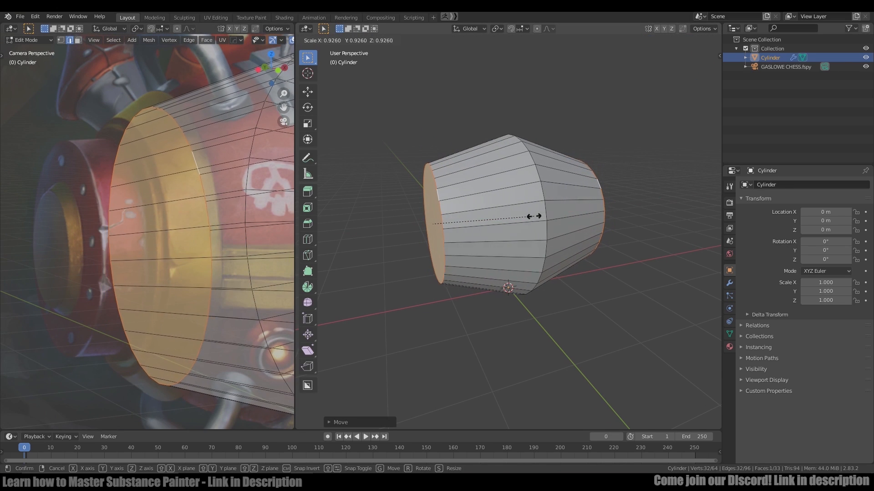
pyautogui.click(523, 217)
# Delete the end cap face and extrude the open rim outward into a narrow flange.
pyautogui.press('x')
pyautogui.press('f')
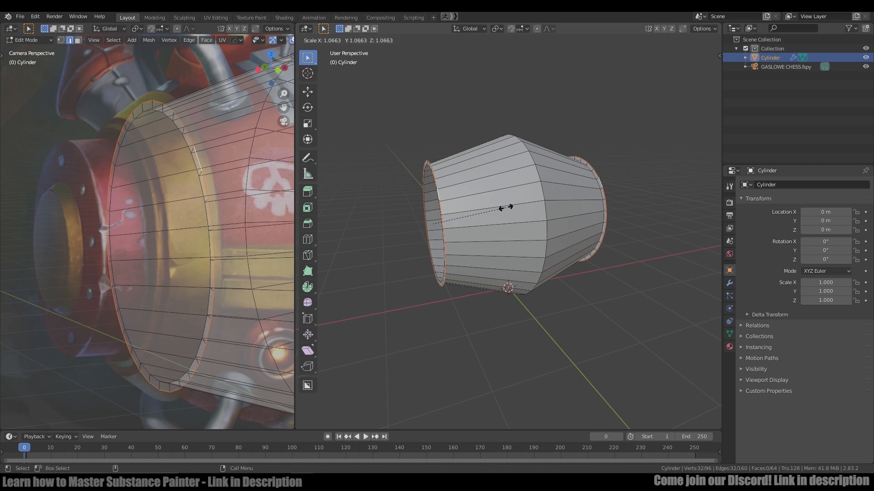
pyautogui.click(511, 208)
# Extrude the flange edge along X into a tapered collar and extrude its end edge inward.
pyautogui.press('e')
pyautogui.press('x')
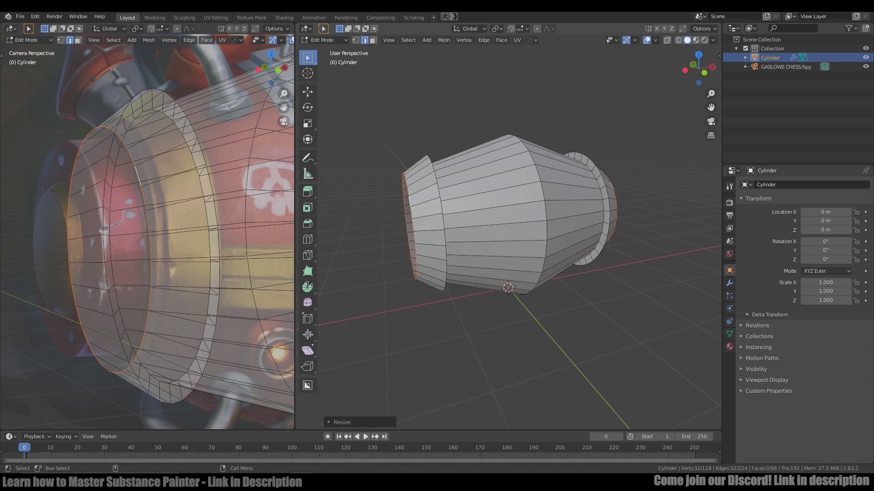
pyautogui.click(523, 222)
pyautogui.press('e')
pyautogui.rightClick(523, 222)
pyautogui.press('s')
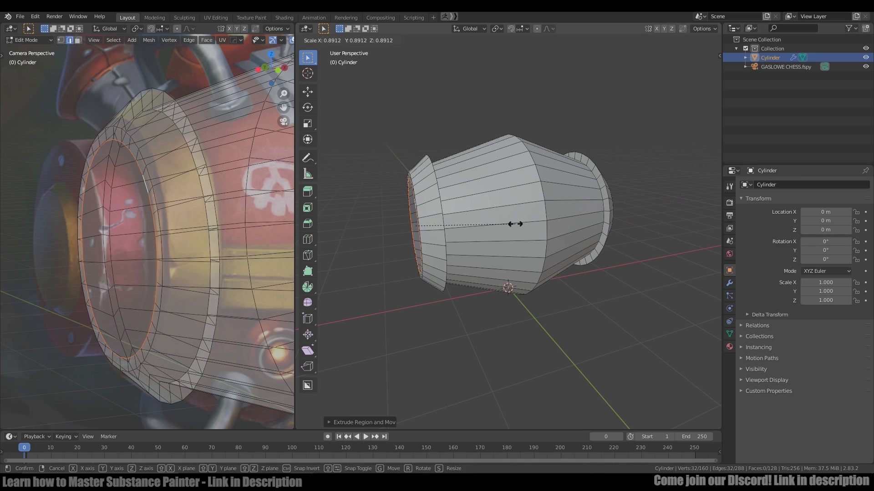
# Move the whole mesh along Y to align it with the reference barrel.
pyautogui.press('a')
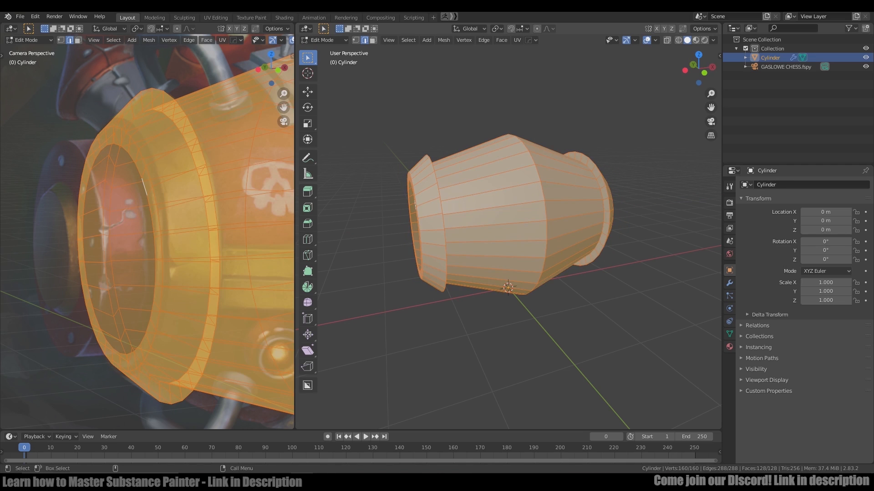
pyautogui.press('g')
pyautogui.press('y')
pyautogui.click(514, 218)
# Add an edge loop midway along the half barrel and widen it to round out the body.
pyautogui.scroll(-1, 148, 232)
pyautogui.keyDown('shift'); pyautogui.moveTo(227, 205); pyautogui.dragTo(123, 205, button='middle'); pyautogui.keyUp('shift')
pyautogui.click(239, 156)
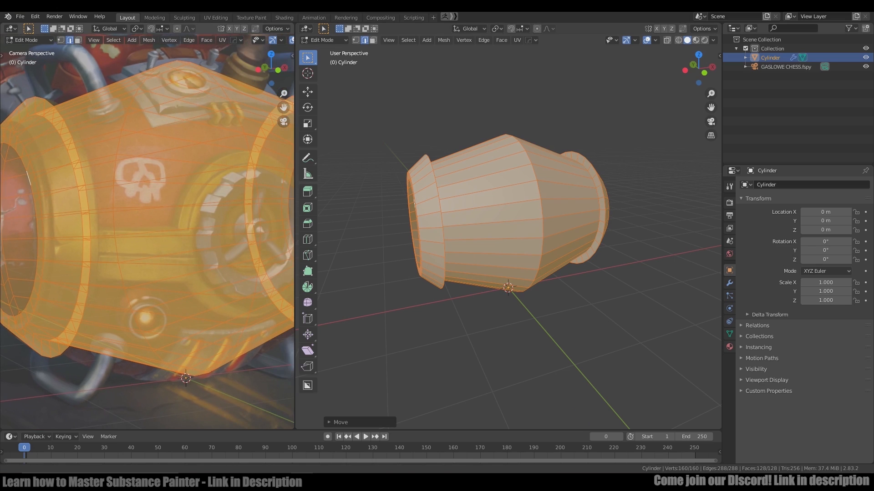
pyautogui.click(589, 202)
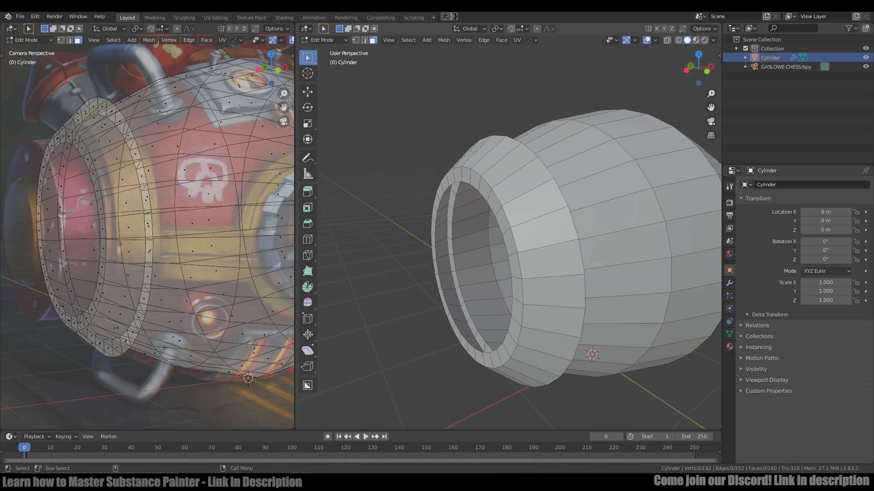
# Move the collar's end face ring along X toward the barrel body.
pyautogui.doubleClick(508, 219)
pyautogui.press('g')
pyautogui.press('x')
pyautogui.click(512, 219)
# Scale the collar's outer and inner end edge loops to match the reference.
pyautogui.press('2')
pyautogui.click(517, 215)
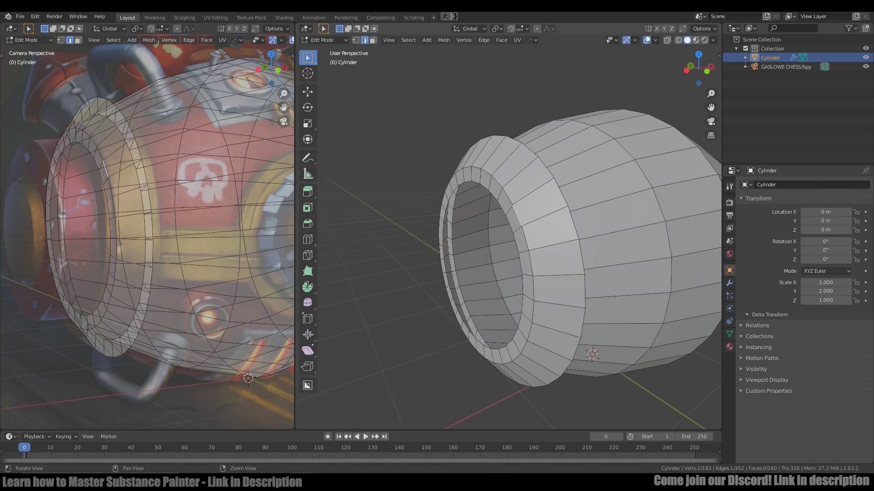
pyautogui.keyDown('alt'); pyautogui.click(518, 217); pyautogui.keyUp('alt')
pyautogui.press('s')
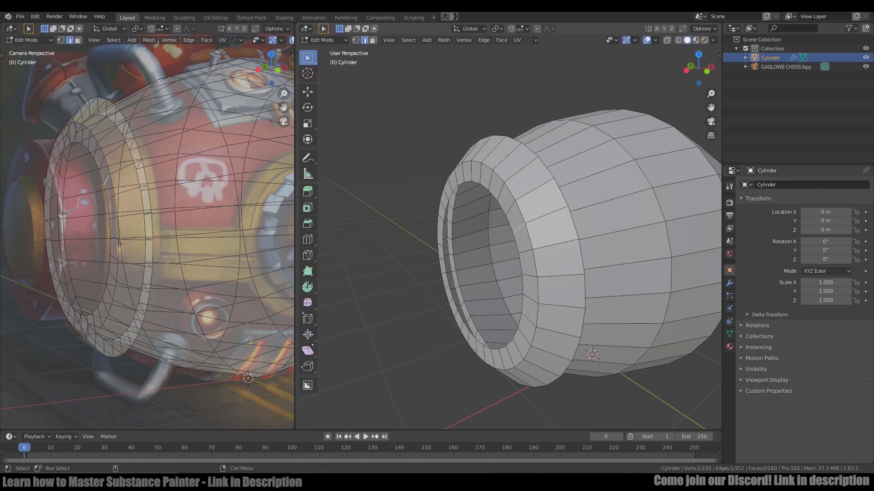
pyautogui.click(621, 241)
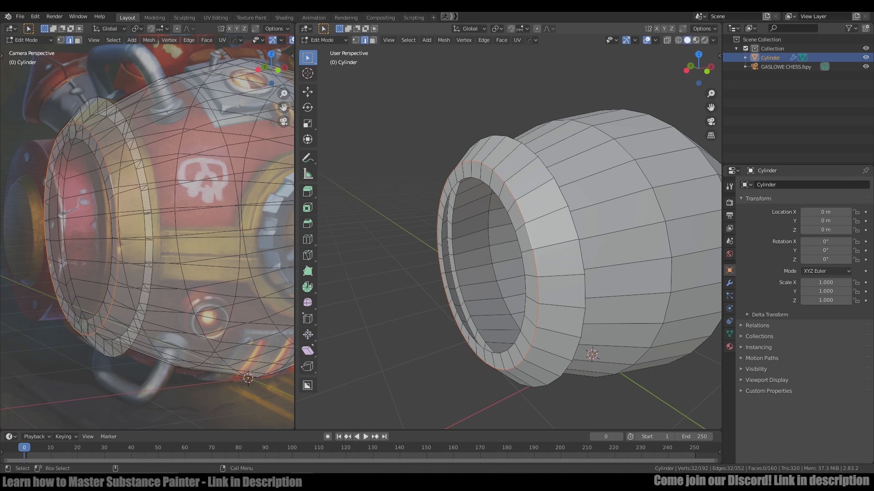
pyautogui.press('s')
pyautogui.click(621, 241)
# Extrude the collar opening along X into a cylindrical neck and extrude its end inward with a smaller stepped rim.
pyautogui.press('e')
pyautogui.press('x')
pyautogui.click(523, 229)
pyautogui.keyDown('alt'); pyautogui.moveTo(523, 230); pyautogui.dragTo(551, 228); pyautogui.keyUp('alt')
pyautogui.press('e')
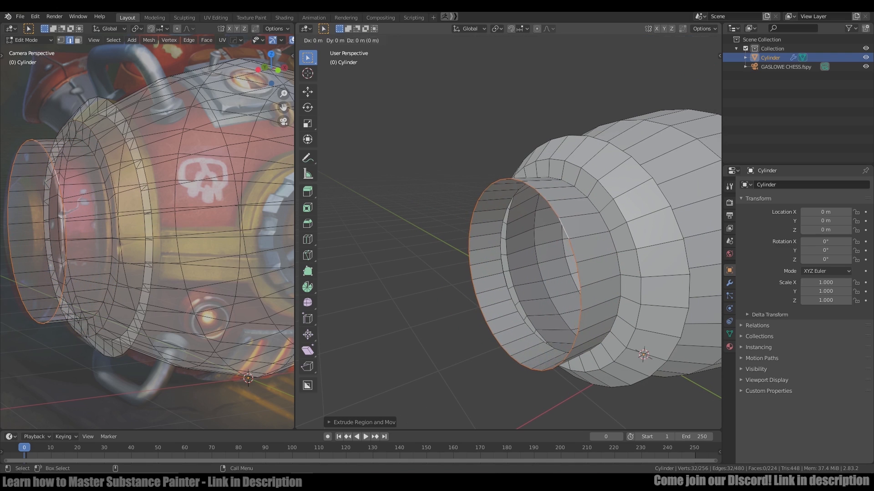
pyautogui.press('s')
pyautogui.press('s')
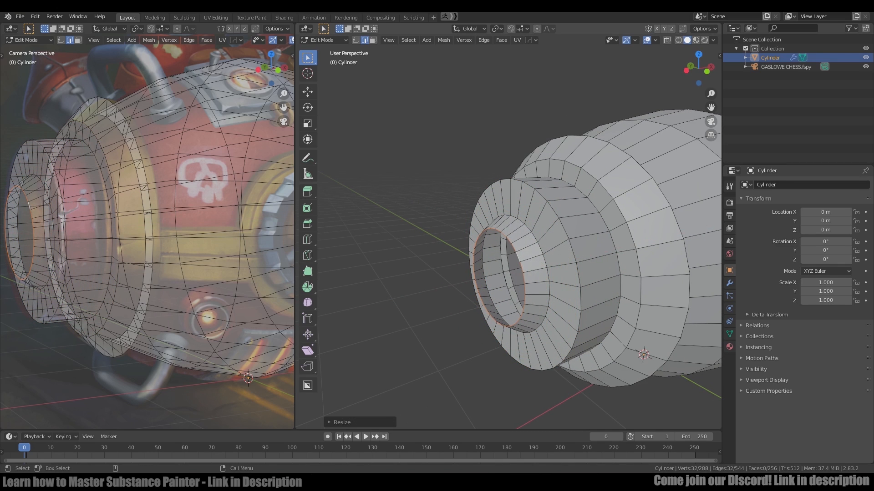
# Close the neck's open end with a grid fill.
pyautogui.press('F3')
pyautogui.press('Return')
pyautogui.click(597, 256)
pyautogui.moveTo(597, 256); pyautogui.dragTo(528, 253, button='middle')
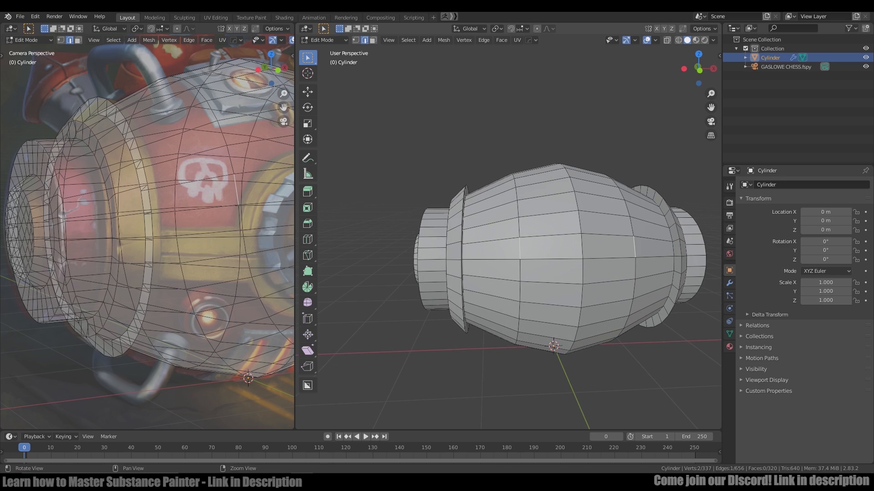
# Try to bevel the edge loop midway along the half barrel with three segments.
pyautogui.scroll(3, 147, 232)
pyautogui.keyDown('shift'); pyautogui.moveTo(192, 173); pyautogui.dragTo(127, 216, button='middle'); pyautogui.keyUp('shift')
pyautogui.scroll(-5, 147, 232)
pyautogui.scroll(2, 147, 232)
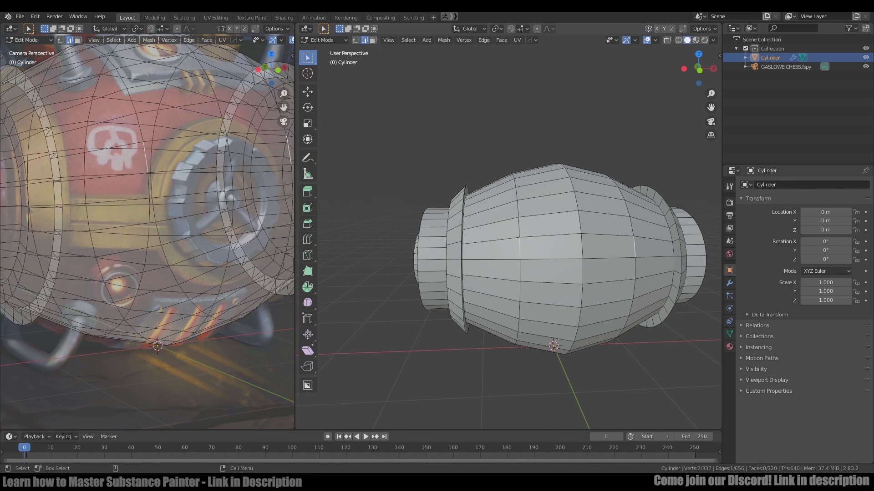
pyautogui.keyDown('alt'); pyautogui.click(520, 249); pyautogui.keyUp('alt')
pyautogui.hotkey('ctrl', 'b')
pyautogui.scroll(2, 563, 250)
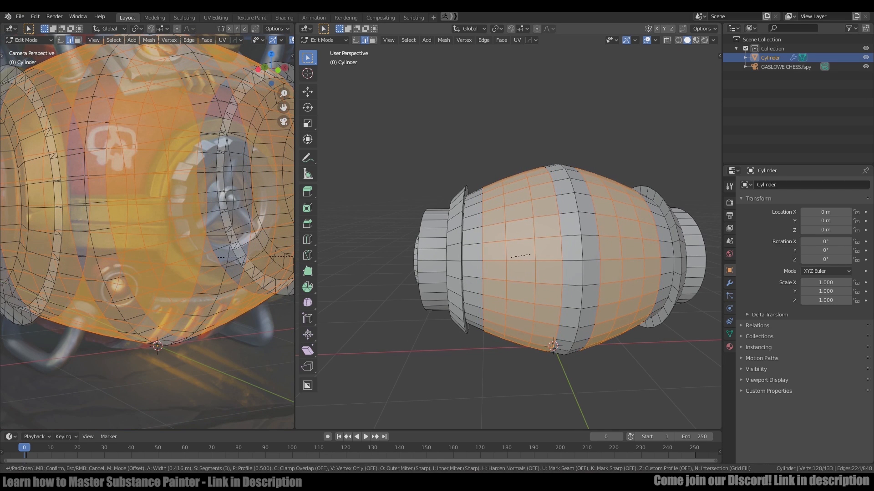
pyautogui.press('Tab')
pyautogui.press('Tab')
pyautogui.hotkey('ctrl', 'z')
# Apply the mirror so both barrel halves become one mesh.
pyautogui.press('Tab')
pyautogui.press('q')
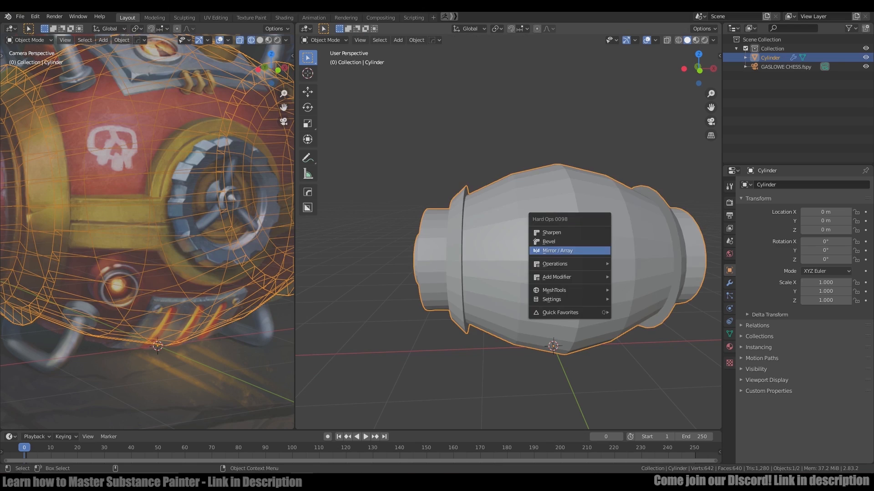
pyautogui.click(569, 251)
# Bevel the barrel's centre edge loop to smooth the peak in its profile.
pyautogui.press('Tab')
pyautogui.hotkey('alt', 'a')
pyautogui.keyDown('alt'); pyautogui.click(545, 249); pyautogui.keyUp('alt')
pyautogui.moveTo(574, 251); pyautogui.dragTo(543, 253, button='middle')
pyautogui.hotkey('ctrl', 'b')
pyautogui.click(527, 253)
pyautogui.press('Tab')
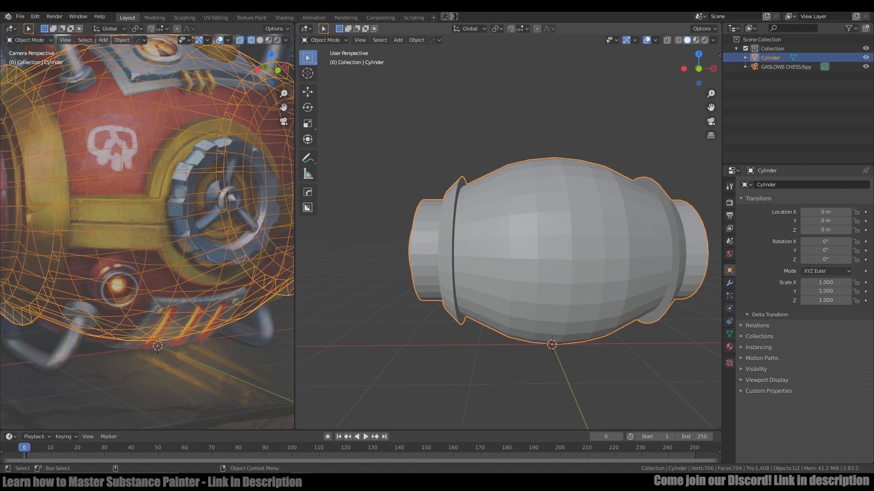
# Delete all faces on the barrel's +X half, including the neck end.
pyautogui.press('KP_1')
pyautogui.hotkey('shift', 'z')
pyautogui.press('Tab')
pyautogui.moveTo(650, 392); pyautogui.dragTo(649, 392)
pyautogui.press('x')
pyautogui.click(616, 272)
pyautogui.hotkey('ctrl', 'z')
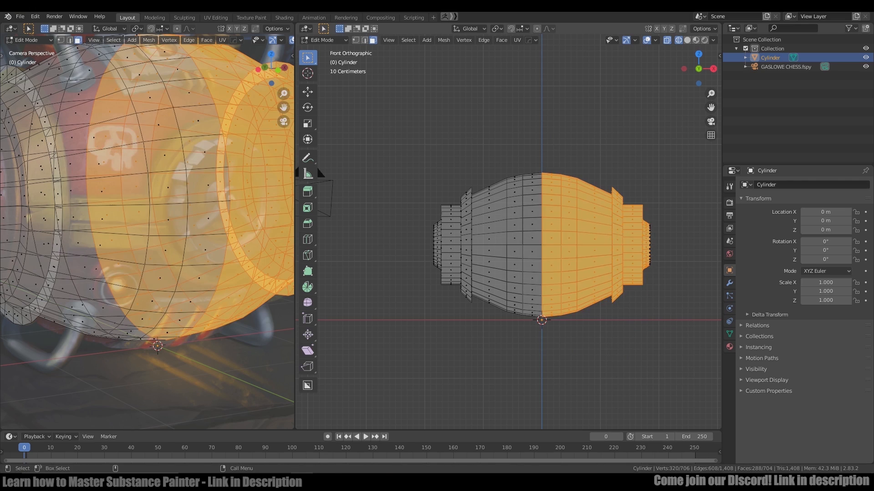
pyautogui.press('x')
pyautogui.click(615, 272)
pyautogui.press('x')
pyautogui.click(693, 321)
# Mirror the remaining barrel half across the X axis.
pyautogui.press('Tab')
pyautogui.press('q')
pyautogui.click(523, 255)
pyautogui.moveTo(523, 255); pyautogui.dragTo(553, 246, button='middle')
pyautogui.hotkey('shift', 'z')
# Add two evenly spaced loop cuts to the barrel body next to the collar.
pyautogui.press('Tab')
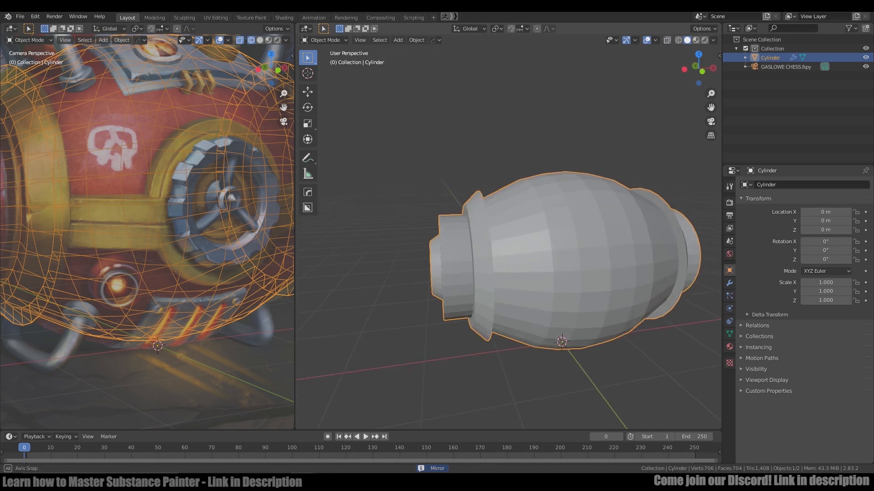
pyautogui.click(533, 233)
pyautogui.press('2')
pyautogui.click(513, 218)
pyautogui.hotkey('ctrl', 'r')
pyautogui.press('2')
pyautogui.click(513, 219)
pyautogui.rightClick(514, 219)
pyautogui.moveTo(513, 219); pyautogui.dragTo(509, 201, button='middle')
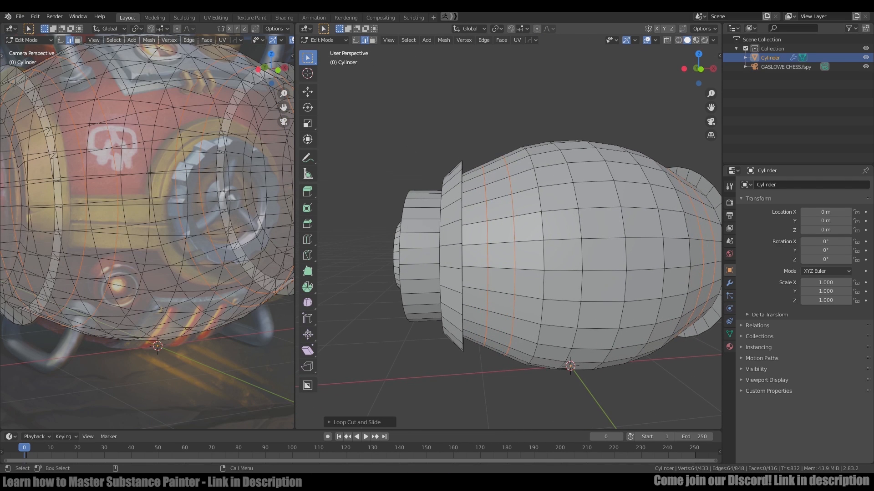
# Scale the two new edge loops one at a time to round the barrel's profile near the collar.
pyautogui.keyDown('alt'); pyautogui.click(515, 231); pyautogui.keyUp('alt')
pyautogui.press('s')
pyautogui.click(536, 231)
pyautogui.keyDown('alt'); pyautogui.click(486, 231); pyautogui.keyUp('alt')
pyautogui.press('s')
pyautogui.click(486, 227)
# Slide the edge loop beside the barrel's centre along the surface to even out the loop spacing.
pyautogui.keyDown('alt'); pyautogui.moveTo(487, 228); pyautogui.dragTo(537, 246); pyautogui.keyUp('alt')
pyautogui.keyDown('alt'); pyautogui.moveTo(537, 246); pyautogui.dragTo(501, 245, button='right'); pyautogui.keyUp('alt')
pyautogui.keyDown('alt'); pyautogui.moveTo(500, 246); pyautogui.dragTo(474, 227); pyautogui.keyUp('alt')
pyautogui.keyDown('alt'); pyautogui.moveTo(473, 227); pyautogui.dragTo(521, 234, button='right'); pyautogui.keyUp('alt')
pyautogui.doubleClick(520, 235)
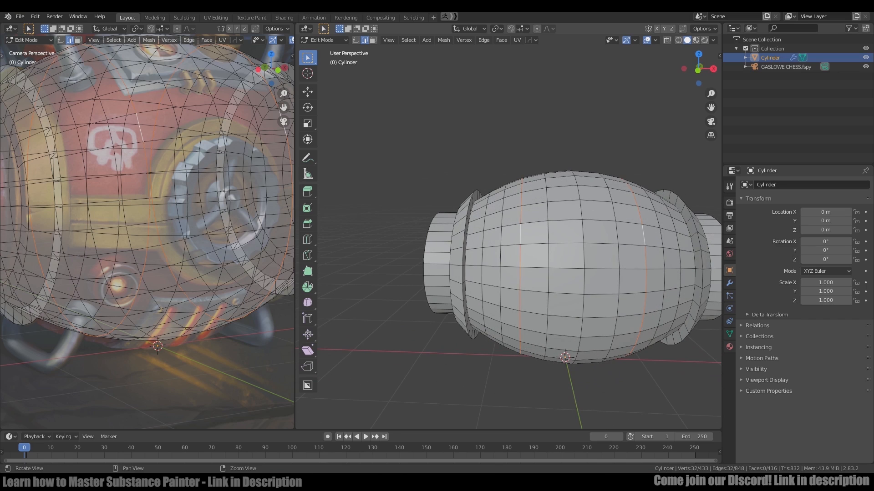
pyautogui.click(524, 233)
pyautogui.keyDown('alt'); pyautogui.click(548, 234); pyautogui.keyUp('alt')
pyautogui.press('g')
pyautogui.press('g')
pyautogui.click(554, 231)
pyautogui.click(566, 243)
pyautogui.keyDown('alt'); pyautogui.moveTo(565, 243); pyautogui.dragTo(537, 244, button='middle'); pyautogui.keyUp('alt')
pyautogui.hotkey('alt', 'a')
pyautogui.press('Tab')
pyautogui.press('Tab')
# Select a two-row band of faces across the barrel's front plus a taller central block, and separate a duplicate as a new panel object.
pyautogui.press('3')
pyautogui.click(428, 265)
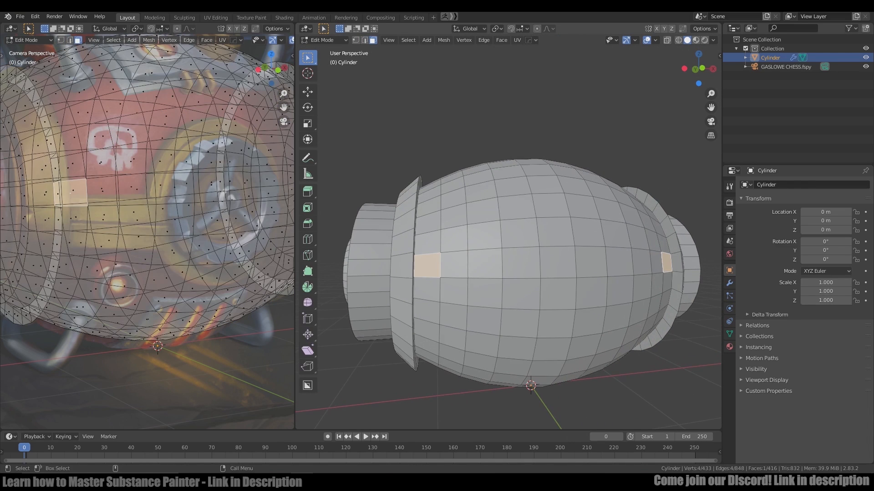
pyautogui.keyDown('shift'); pyautogui.click(455, 290); pyautogui.keyUp('shift')
pyautogui.keyDown('shift'); pyautogui.click(455, 264); pyautogui.keyUp('shift')
pyautogui.keyDown('shift'); pyautogui.click(486, 293); pyautogui.keyUp('shift')
pyautogui.keyDown('shift'); pyautogui.click(486, 263); pyautogui.keyUp('shift')
pyautogui.keyDown('shift'); pyautogui.click(521, 294); pyautogui.keyUp('shift')
pyautogui.keyDown('shift'); pyautogui.click(520, 262); pyautogui.keyUp('shift')
pyautogui.keyDown('shift'); pyautogui.click(557, 263); pyautogui.keyUp('shift')
pyautogui.keyDown('shift'); pyautogui.click(519, 233); pyautogui.keyUp('shift')
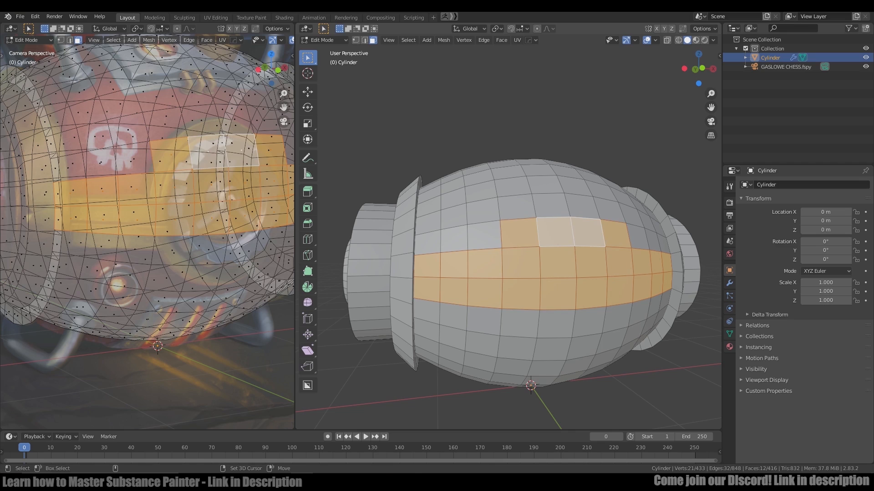
pyautogui.keyDown('shift'); pyautogui.click(520, 207); pyautogui.keyUp('shift')
pyautogui.keyDown('shift'); pyautogui.click(553, 206); pyautogui.keyUp('shift')
pyautogui.keyDown('shift'); pyautogui.click(519, 323); pyautogui.keyUp('shift')
pyautogui.keyDown('shift'); pyautogui.click(556, 324); pyautogui.keyUp('shift')
pyautogui.keyDown('shift'); pyautogui.click(517, 350); pyautogui.keyUp('shift')
pyautogui.keyDown('shift'); pyautogui.click(552, 350); pyautogui.keyUp('shift')
pyautogui.moveTo(553, 350)
pyautogui.mouseDown(button='middle')
pyautogui.moveTo(564, 307)
pyautogui.moveTo(545, 339)
pyautogui.mouseUp(button='middle')
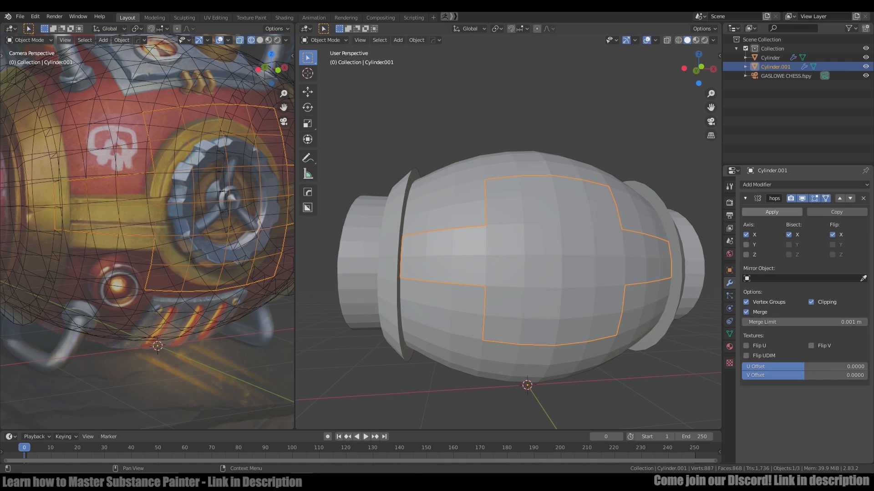
# Apply the panel's Mirror modifier and select the boundary vertices of its central block.
pyautogui.press('Tab')
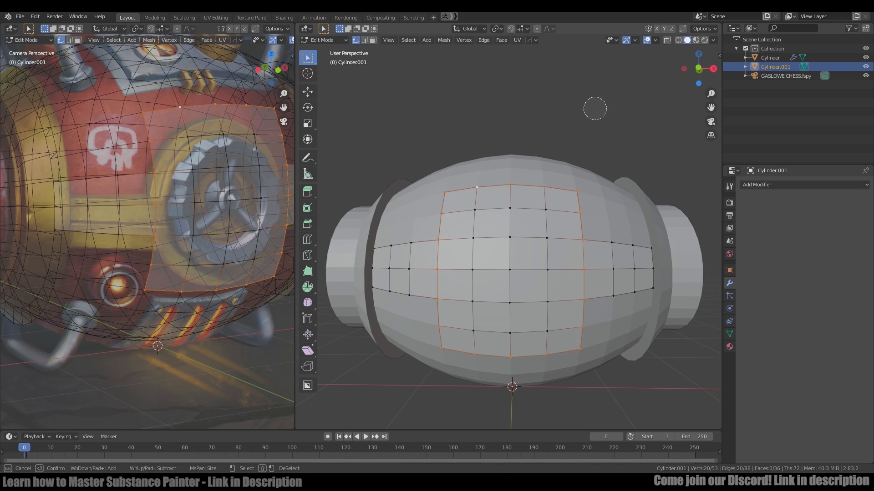
pyautogui.press('Escape')
pyautogui.press('Tab')
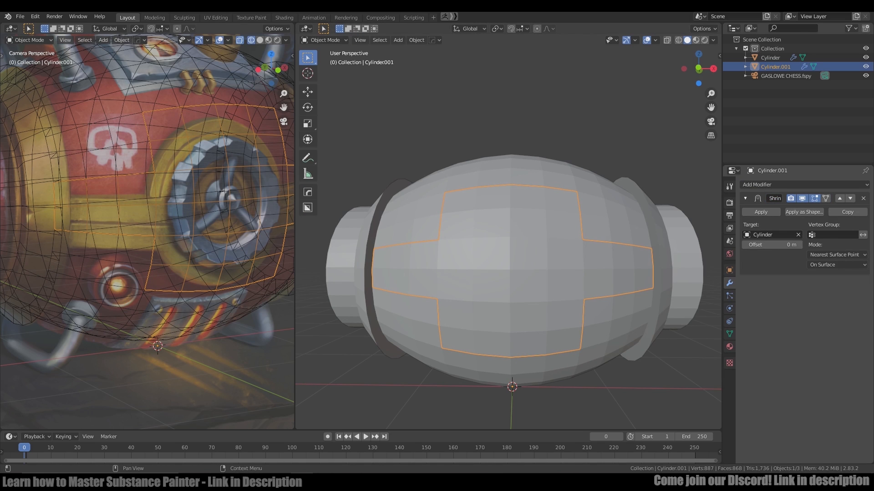
# Shrinkwrap the panel onto Cylinder with the modifier shown on the edit cage, and round the selected boundary into a circle.
pyautogui.click(825, 198)
pyautogui.press('Tab')
pyautogui.rightClick(580, 217)
pyautogui.moveTo(580, 218)
pyautogui.click(619, 227)
pyautogui.press('Tab')
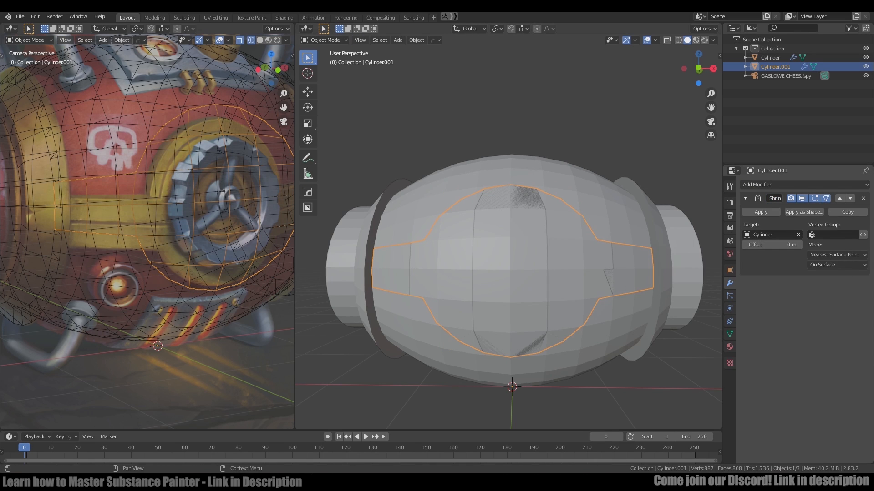
# Try a Shrinkwrap offset of -0.034 m, remove the modifier and apply the panel's object transform.
pyautogui.click(620, 182)
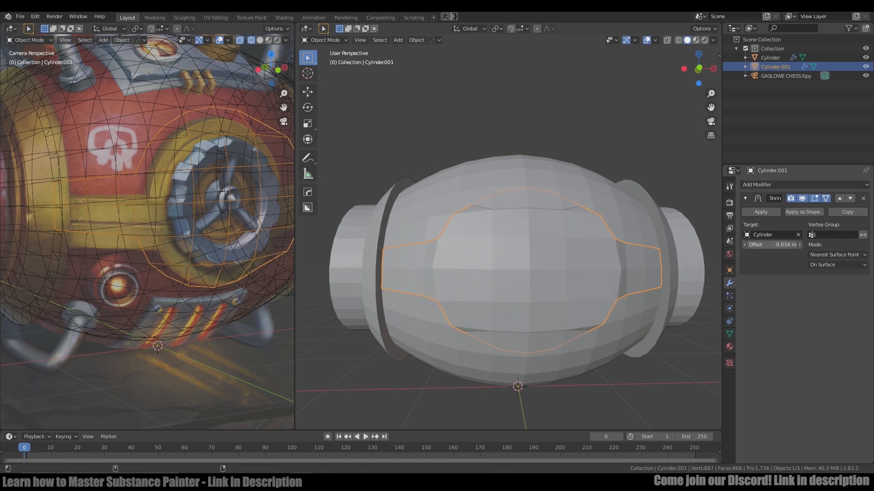
pyautogui.moveTo(772, 245); pyautogui.dragTo(787, 245)
pyautogui.click(863, 198)
pyautogui.hotkey('ctrl', 'a')
pyautogui.click(537, 228)
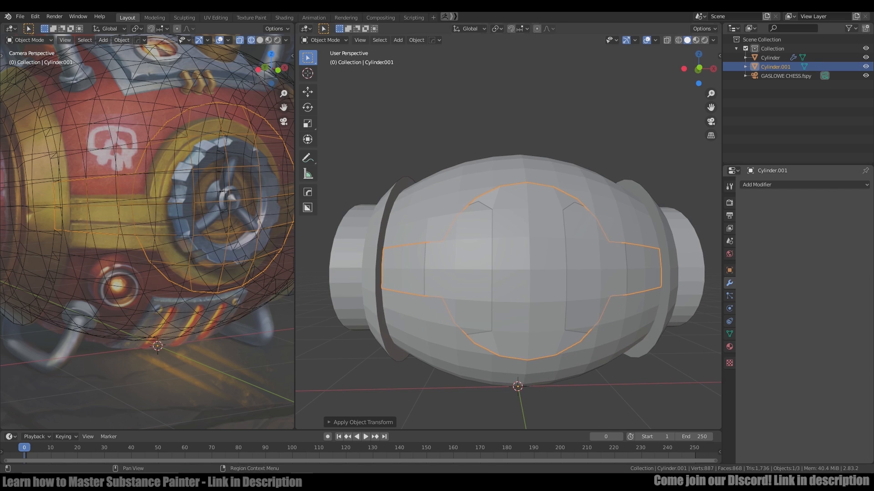
# Try a new Shrinkwrap modifier on the panel with a different offset from the barrel.
pyautogui.click(804, 184)
pyautogui.click(755, 284)
pyautogui.click(798, 235)
pyautogui.click(637, 221)
pyautogui.moveTo(637, 221); pyautogui.dragTo(646, 219, button='middle')
pyautogui.moveTo(772, 245); pyautogui.dragTo(787, 245)
pyautogui.click(862, 198)
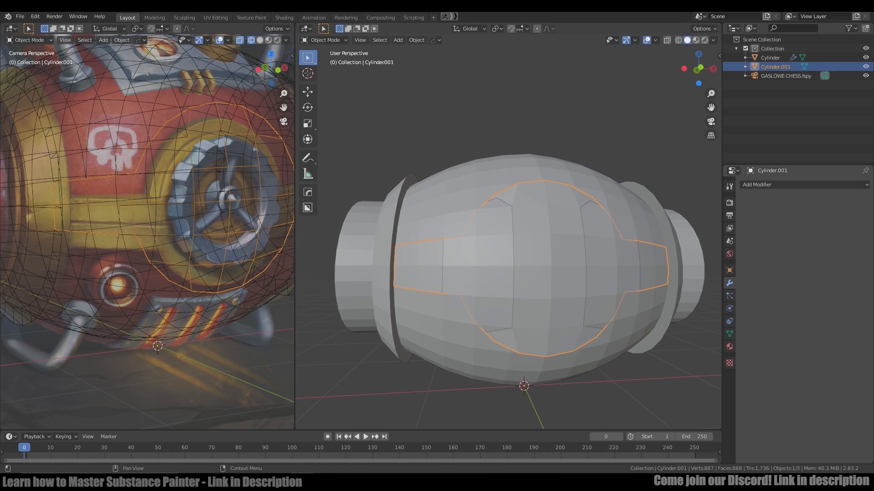
# Apply the panel's object transform again and set its origin to its geometry.
pyautogui.hotkey('ctrl', 'a')
pyautogui.click(553, 247)
pyautogui.press('q')
pyautogui.click(553, 311)
# Add another Shrinkwrap modifier to the panel and apply it.
pyautogui.click(804, 185)
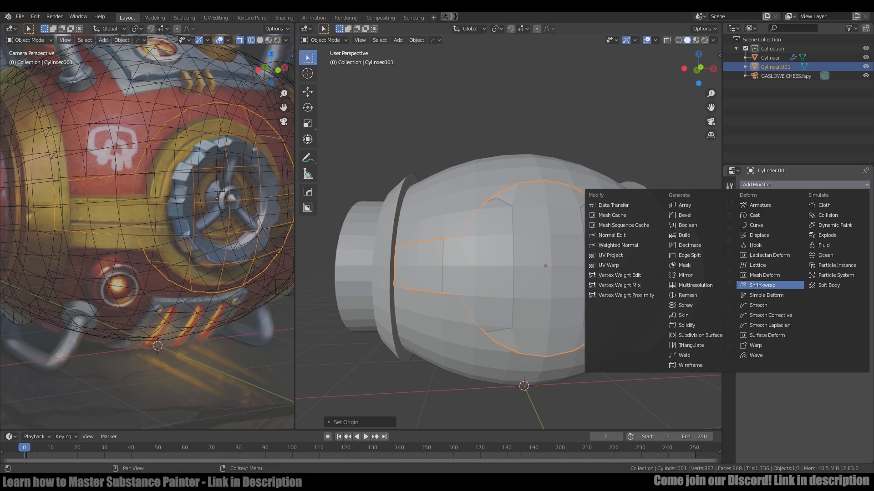
pyautogui.click(762, 285)
pyautogui.moveTo(772, 245)
pyautogui.mouseDown()
pyautogui.moveTo(785, 245)
pyautogui.moveTo(772, 245)
pyautogui.mouseUp()
pyautogui.click(760, 211)
# Move the panel along the Y axis off the barrel's surface and apply all its transforms.
pyautogui.moveTo(524, 254); pyautogui.dragTo(528, 287, button='middle')
pyautogui.scroll(2, 564, 273)
pyautogui.press('g')
pyautogui.press('y')
pyautogui.click(564, 287)
pyautogui.press('Tab')
pyautogui.press('a')
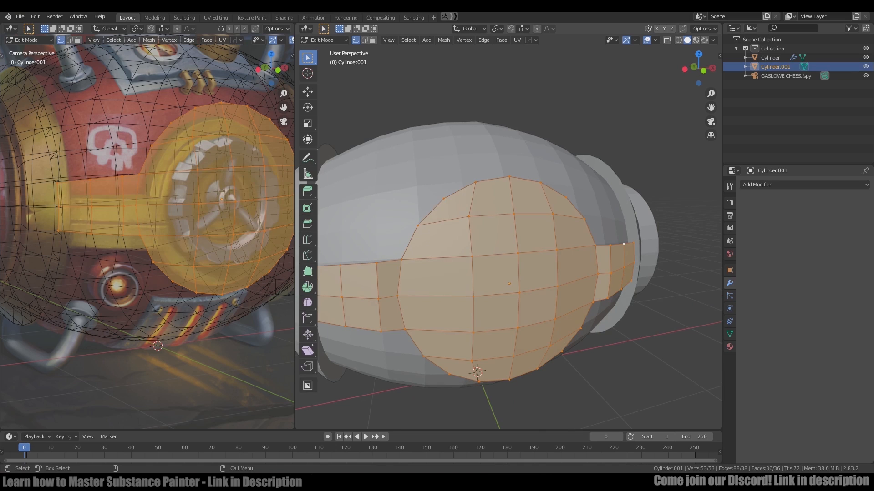
pyautogui.rightClick(529, 287)
pyautogui.press('Tab')
pyautogui.hotkey('ctrl', 'a')
pyautogui.press('a')
pyautogui.moveTo(473, 291); pyautogui.dragTo(530, 291, button='middle')
# Add a Shrinkwrap modifier to the moved panel with the barrel (Cylinder) as its target.
pyautogui.click(803, 184)
pyautogui.click(755, 285)
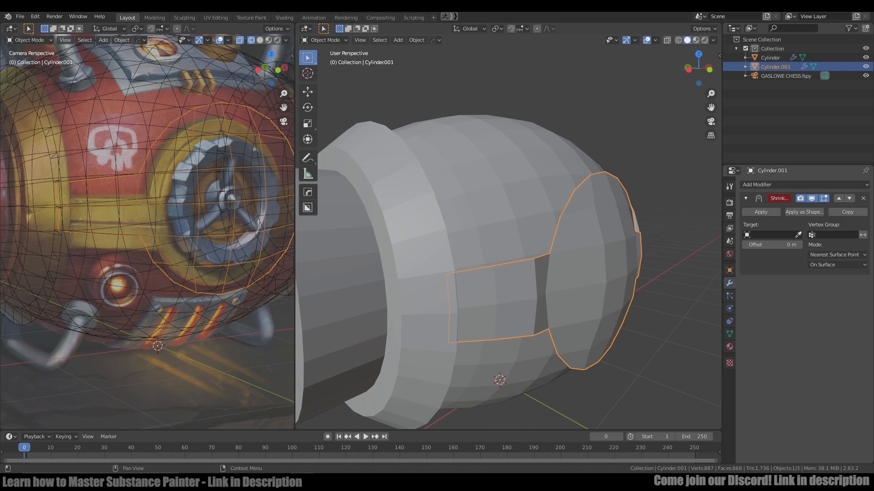
pyautogui.click(797, 234)
pyautogui.click(590, 200)
pyautogui.moveTo(591, 227); pyautogui.dragTo(619, 228, button='middle')
# Select the panel's circular section in front view and scale it down slightly.
pyautogui.press('Tab')
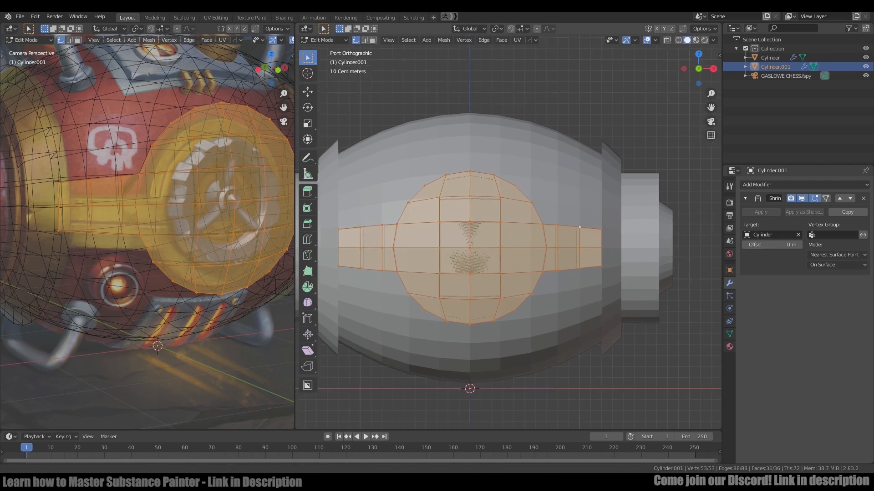
pyautogui.click(451, 176)
pyautogui.moveTo(580, 348); pyautogui.dragTo(580, 348)
pyautogui.press('s')
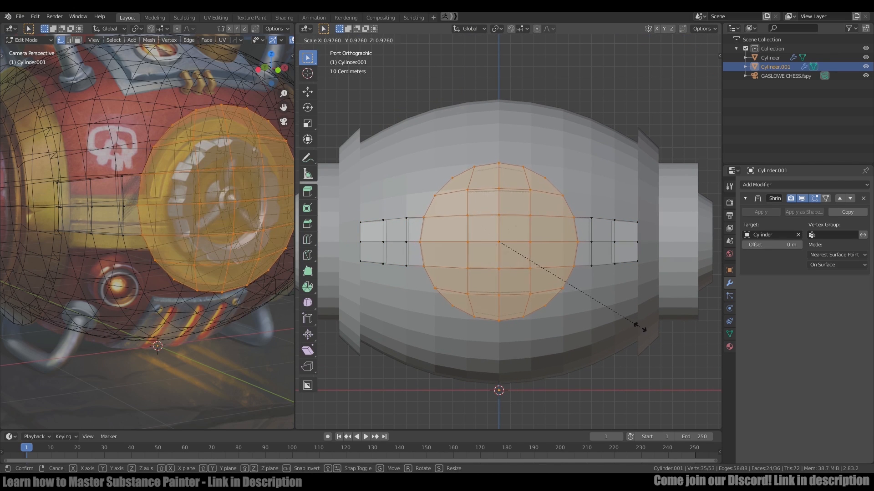
pyautogui.click(632, 324)
# Straighten the upper and lower edges of the panel's left strip, scaling their vertices to 0 along Z.
pyautogui.moveTo(346, 214); pyautogui.dragTo(419, 230)
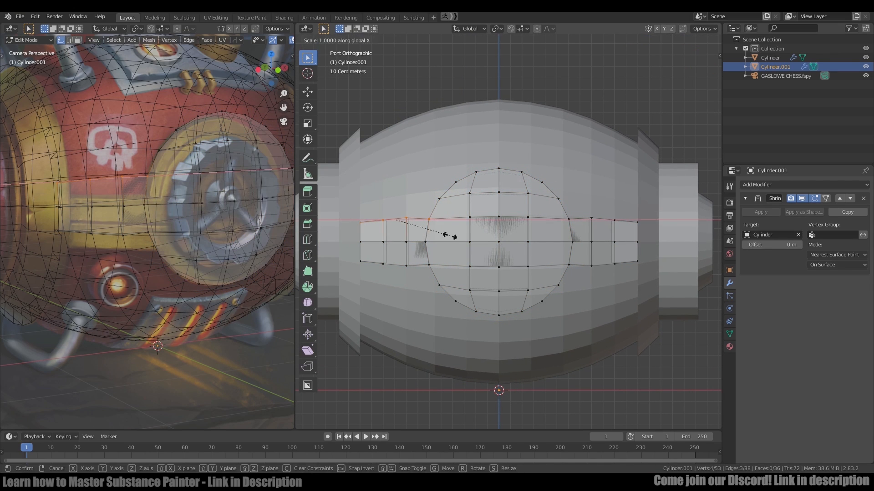
pyautogui.rightClick(449, 236)
pyautogui.press('s')
pyautogui.press('z')
pyautogui.press('0')
pyautogui.press('Return')
pyautogui.moveTo(346, 253); pyautogui.dragTo(451, 273)
pyautogui.press('s')
pyautogui.press('Return')
# Mirror the straightened strip to the panel's opposite side and apply the Mirror modifier.
pyautogui.press('Tab')
pyautogui.press('q')
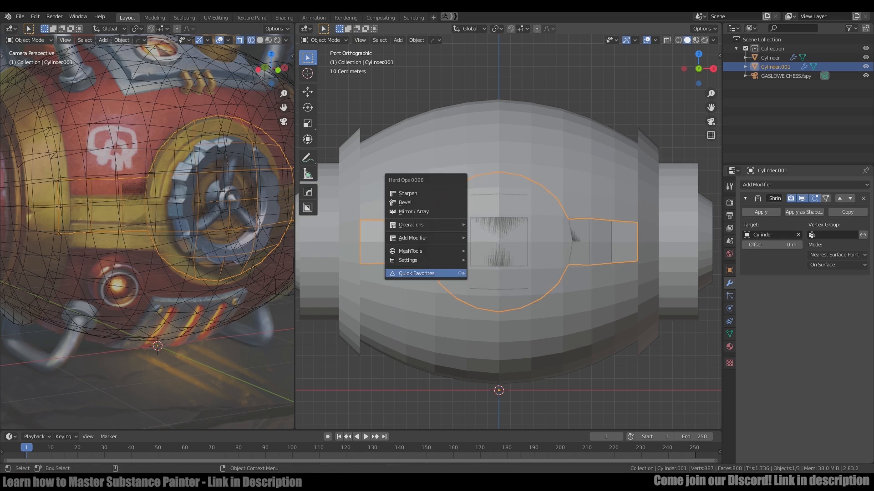
pyautogui.click(451, 274)
pyautogui.click(419, 389)
pyautogui.click(745, 198)
pyautogui.click(760, 227)
# Select the circular section's rim vertices and examine how the panel's surface fits against the barrel.
pyautogui.press('Tab')
pyautogui.scroll(1, 498, 242)
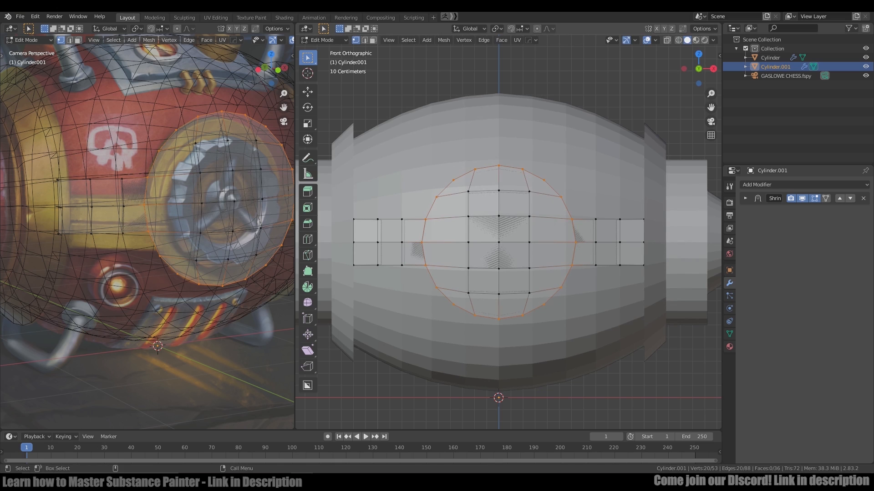
pyautogui.rightClick(570, 249)
pyautogui.moveTo(569, 249)
pyautogui.mouseDown(button='middle')
pyautogui.moveTo(660, 260)
pyautogui.moveTo(605, 264)
pyautogui.moveTo(561, 249)
pyautogui.mouseUp(button='middle')
pyautogui.press('3')
pyautogui.press('Tab')
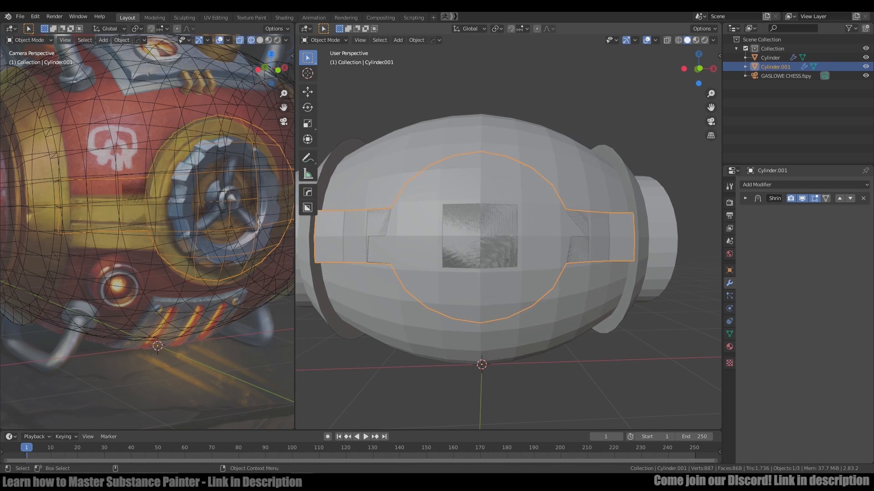
pyautogui.press('Tab')
pyautogui.click(462, 160)
# Apply the panel's Shrinkwrap modifier to its mesh.
pyautogui.click(745, 199)
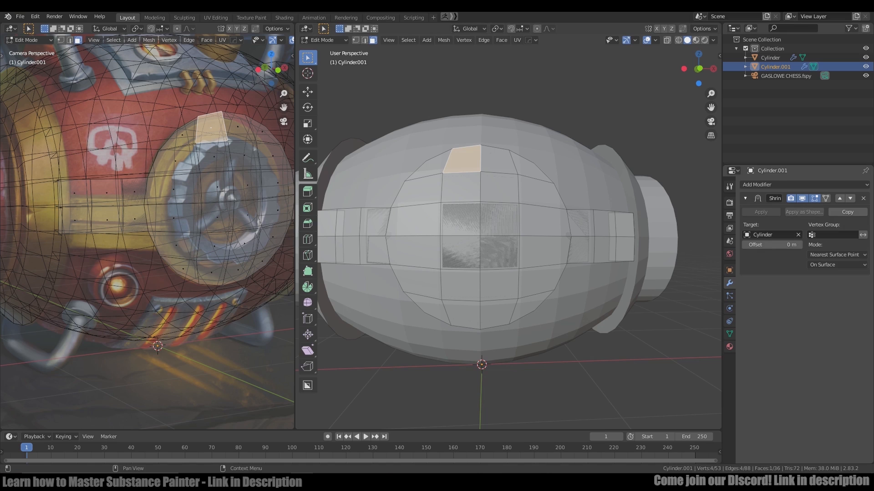
pyautogui.press('Tab')
pyautogui.click(769, 211)
pyautogui.press('Tab')
pyautogui.press('Tab')
pyautogui.moveTo(501, 236)
pyautogui.mouseDown(button='middle')
pyautogui.moveTo(546, 242)
pyautogui.moveTo(509, 237)
pyautogui.mouseUp(button='middle')
pyautogui.press('Tab')
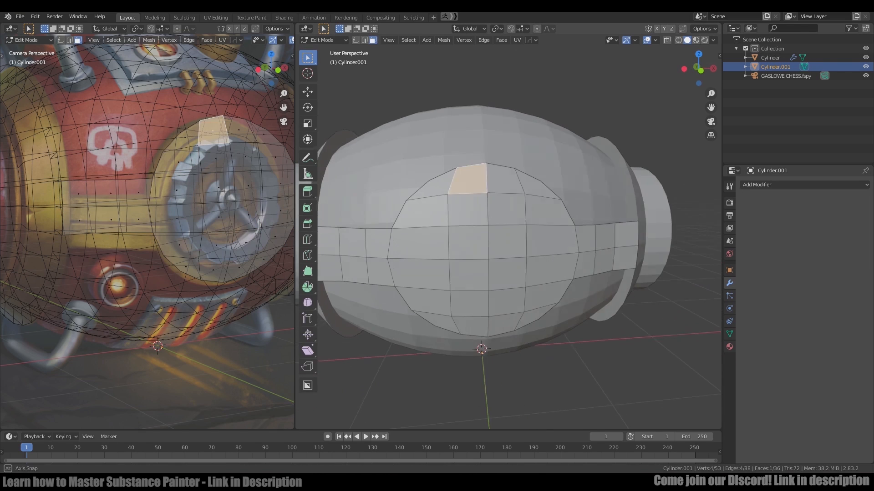
# Circle-select the vertices around the rim of the panel's circular section.
pyautogui.press('1')
pyautogui.click(483, 163)
pyautogui.press('c')
pyautogui.click(430, 177)
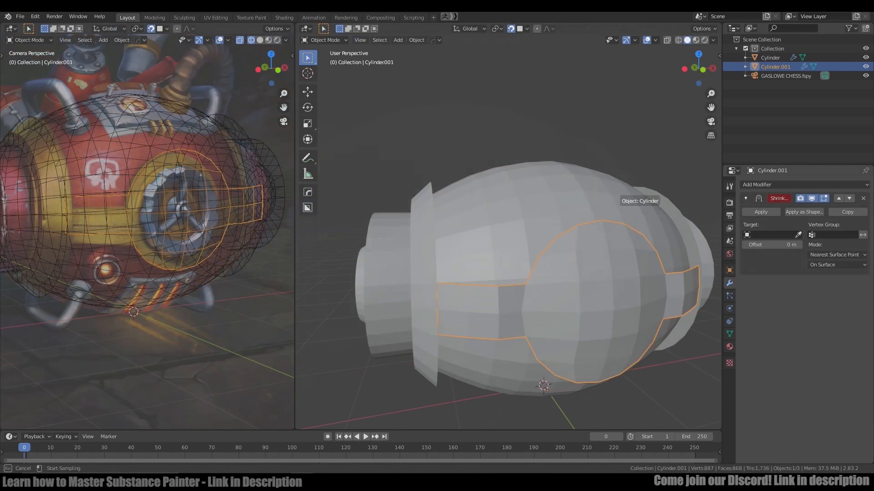
# Give the panel a fresh Shrinkwrap modifier targeting Cylinder with an offset of 0.019 m.
pyautogui.moveTo(500, 237)
pyautogui.mouseDown(button='middle')
pyautogui.moveTo(546, 239)
pyautogui.moveTo(487, 237)
pyautogui.mouseUp(button='middle')
pyautogui.press('Tab')
pyautogui.press('3')
pyautogui.press('KP_1')
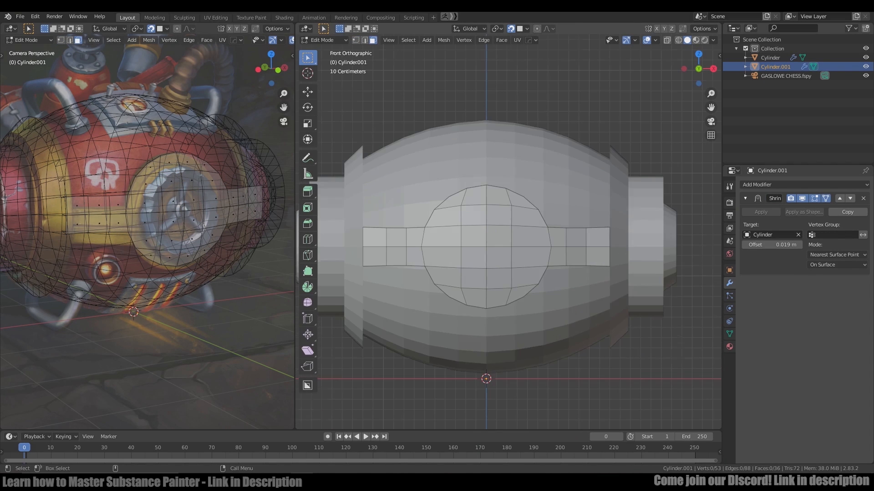
# Select the rim loop of the panel's circular section in front view and even it out into a circle.
pyautogui.scroll(1, 507, 237)
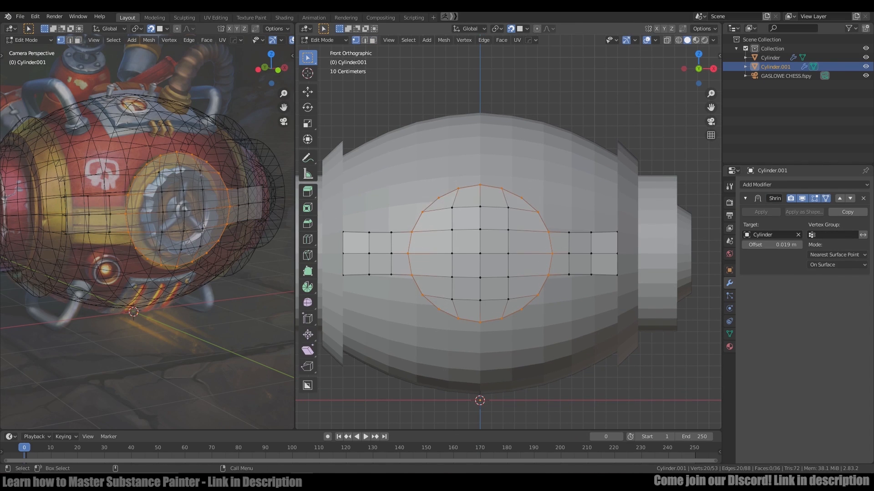
pyautogui.rightClick(432, 209)
pyautogui.click(469, 219)
pyautogui.rightClick(577, 229)
pyautogui.press('Tab')
# Check the model's normals with the Face Orientation overlay and hide the overlay again.
pyautogui.click(655, 40)
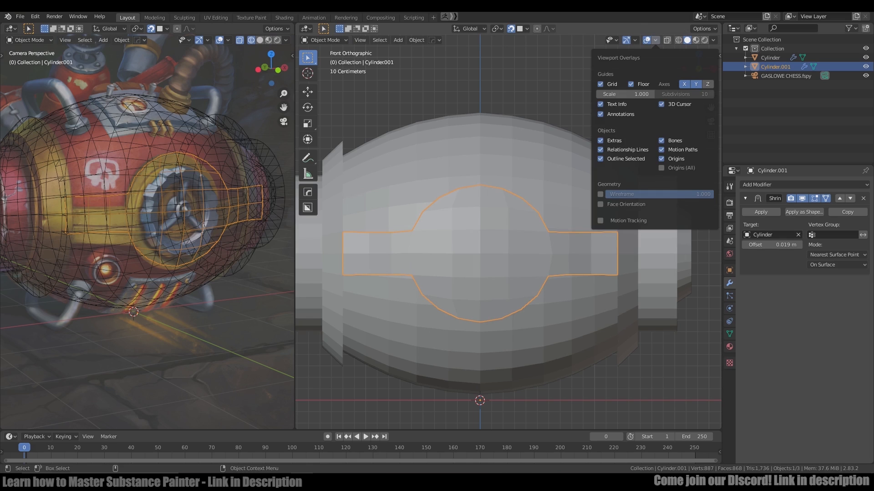
pyautogui.click(609, 205)
pyautogui.click(609, 205)
pyautogui.moveTo(510, 237)
pyautogui.mouseDown(button='middle')
pyautogui.moveTo(546, 243)
pyautogui.moveTo(503, 241)
pyautogui.moveTo(552, 246)
pyautogui.moveTo(541, 259)
pyautogui.moveTo(514, 243)
pyautogui.mouseUp(button='middle')
pyautogui.scroll(-1, 546, 243)
# Apply the panel's Shrinkwrap modifier and dissolve all faces inside the circle into a single face.
pyautogui.click(760, 212)
pyautogui.press('Tab')
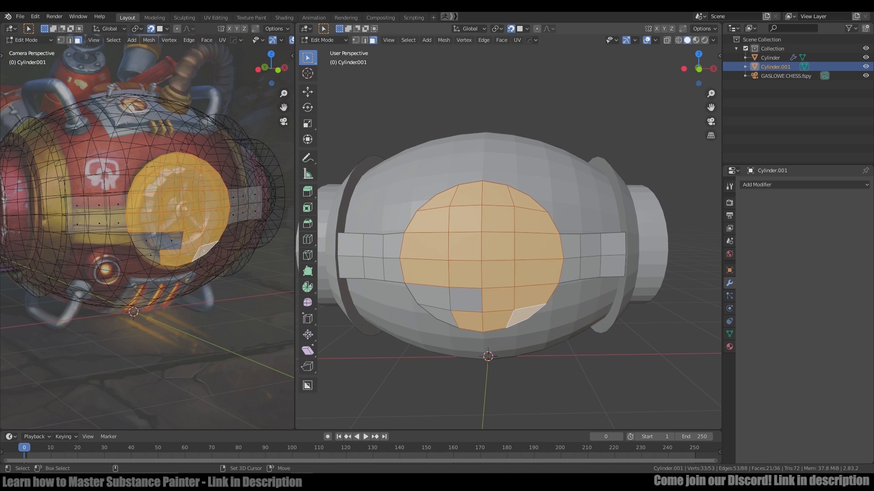
pyautogui.click(538, 288)
pyautogui.hotkey('ctrl', 'z')
pyautogui.press('x')
pyautogui.click(528, 307)
pyautogui.hotkey('ctrl', 'z')
pyautogui.press('x')
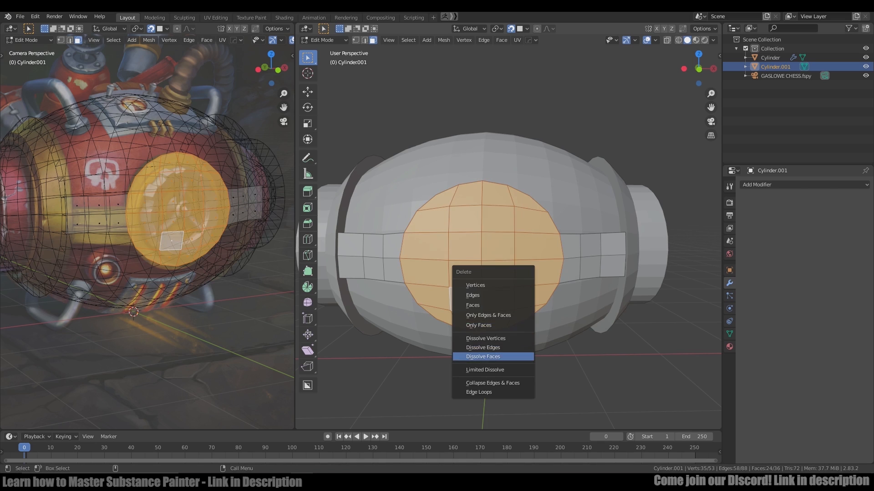
pyautogui.click(517, 357)
pyautogui.moveTo(517, 358); pyautogui.dragTo(536, 362, button='middle')
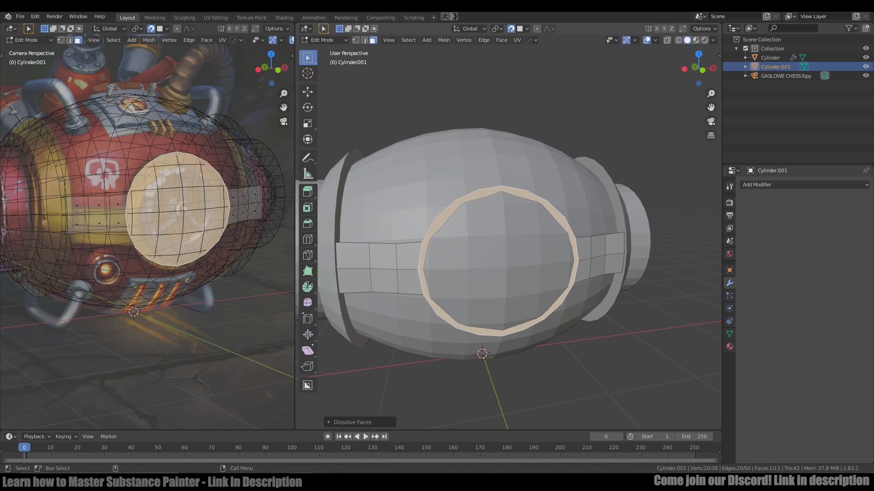
# Delete the large circular face and extrude its rim inward by scaling to form a flat ring.
pyautogui.hotkey('alt', 'a')
pyautogui.press('1')
pyautogui.press('KP_1')
pyautogui.press('c')
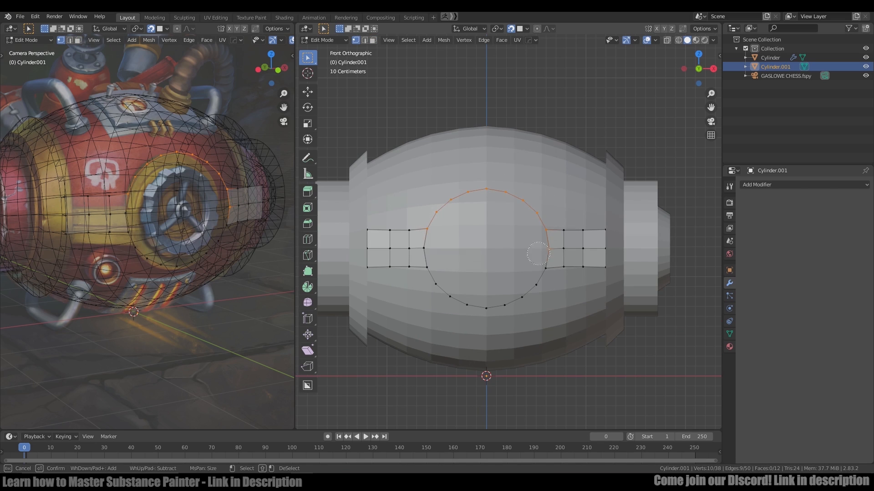
pyautogui.rightClick(650, 185)
pyautogui.press('s')
pyautogui.click(616, 198)
pyautogui.moveTo(616, 199); pyautogui.dragTo(650, 209, button='middle')
# Move the ring's inner edge loop about 0.017 m along the Y axis.
pyautogui.press('g')
pyautogui.press('y')
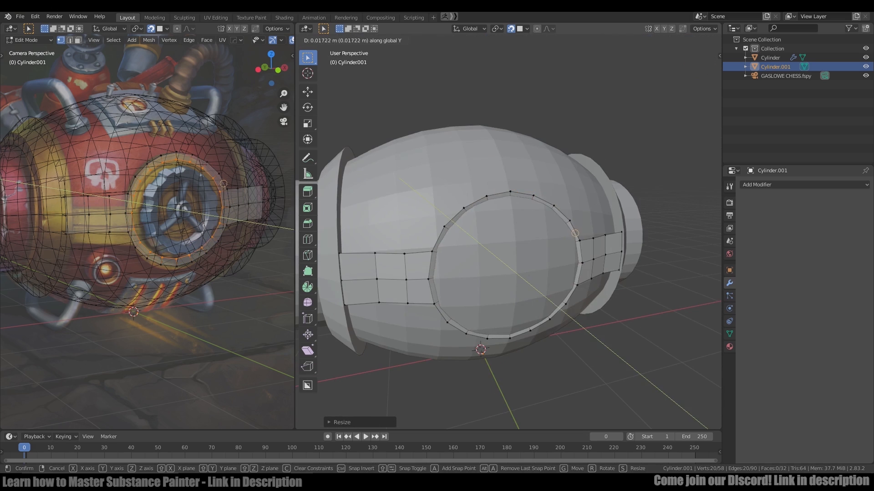
pyautogui.click(650, 209)
# Display face orientation and flip the reversed faces on the ring so their normals point outward.
pyautogui.click(655, 40)
pyautogui.click(626, 205)
pyautogui.press('3')
pyautogui.click(444, 241)
pyautogui.keyDown('shift'); pyautogui.click(457, 220); pyautogui.keyUp('shift')
pyautogui.moveTo(473, 213); pyautogui.dragTo(473, 187, button='middle')
pyautogui.keyDown('shift'); pyautogui.click(498, 169); pyautogui.keyUp('shift')
pyautogui.keyDown('shift'); pyautogui.click(540, 179); pyautogui.keyUp('shift')
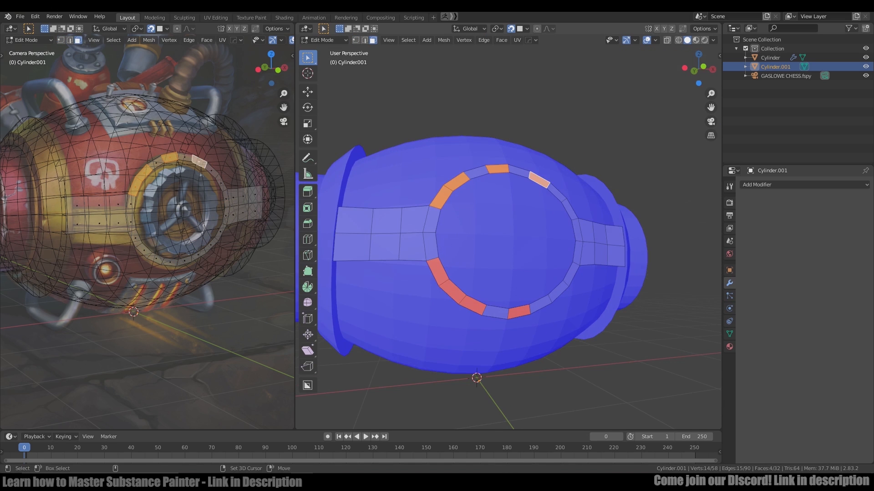
pyautogui.moveTo(505, 214); pyautogui.dragTo(505, 239, button='middle')
pyautogui.press('Tab')
pyautogui.press('Tab')
pyautogui.press('Tab')
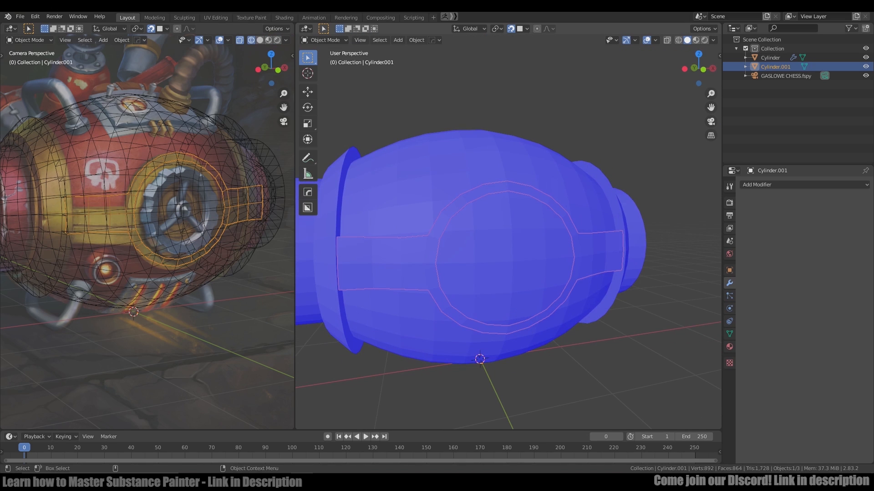
# Hide the face orientation overlay and add a Shrinkwrap modifier to the panel with Cylinder as target and 0.014 m offset.
pyautogui.click(655, 40)
pyautogui.click(625, 204)
pyautogui.click(804, 185)
pyautogui.click(763, 285)
pyautogui.click(797, 235)
pyautogui.click(569, 292)
pyautogui.moveTo(764, 245); pyautogui.dragTo(783, 245)
# Extrude the ring's inner edge loop inward by scaling and move it about -0.049 m along Y.
pyautogui.press('Tab')
pyautogui.press('1')
pyautogui.press('KP_1')
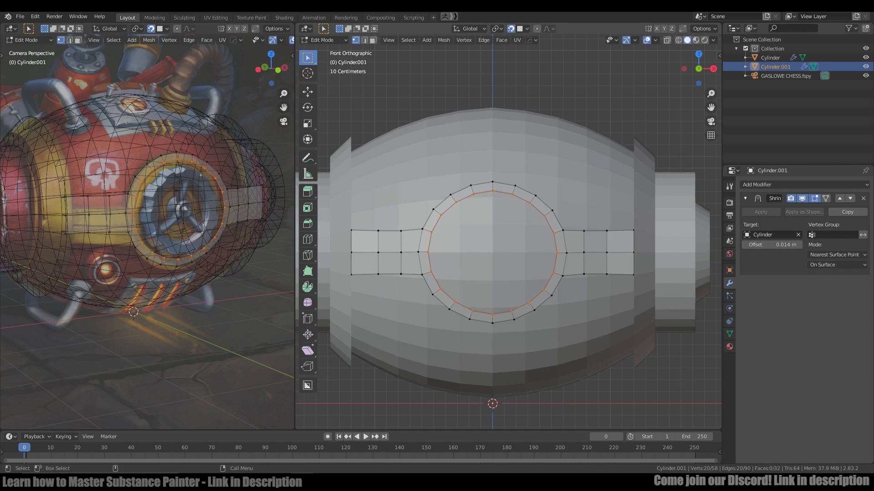
pyautogui.click(635, 198)
pyautogui.press('s')
pyautogui.click(614, 227)
pyautogui.moveTo(614, 227); pyautogui.dragTo(574, 241, button='middle')
pyautogui.press('g')
pyautogui.press('y')
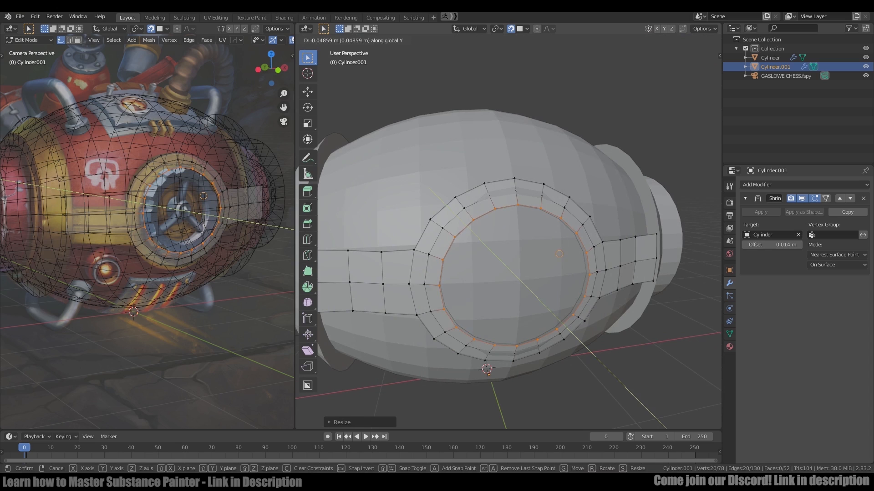
pyautogui.click(632, 241)
# Extrude a further, smaller loop inside the ring and move it about 0.009 m along Y.
pyautogui.press('s')
pyautogui.click(602, 249)
pyautogui.press('e')
pyautogui.press('y')
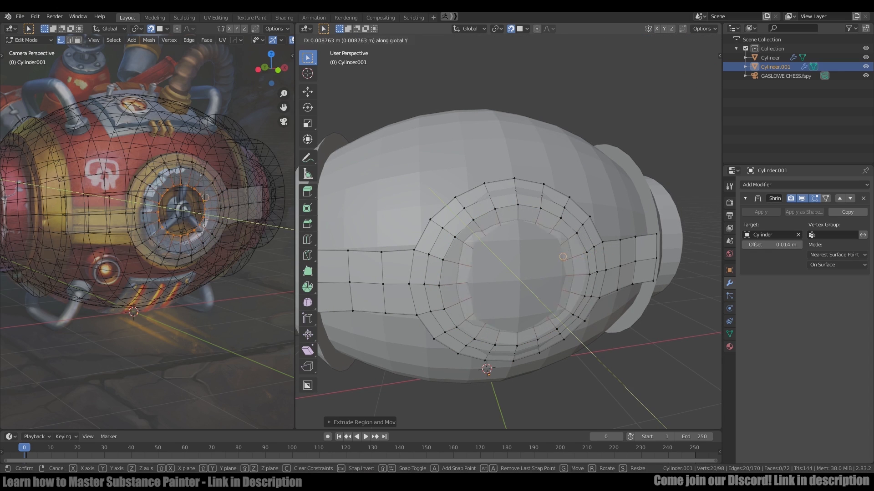
pyautogui.click(522, 262)
# Extrude the innermost loop, scale it to about 0.8, and fill the remaining hole with a grid of faces.
pyautogui.scroll(3, 175, 239)
pyautogui.moveTo(632, 269); pyautogui.dragTo(658, 250, button='middle')
pyautogui.press('s')
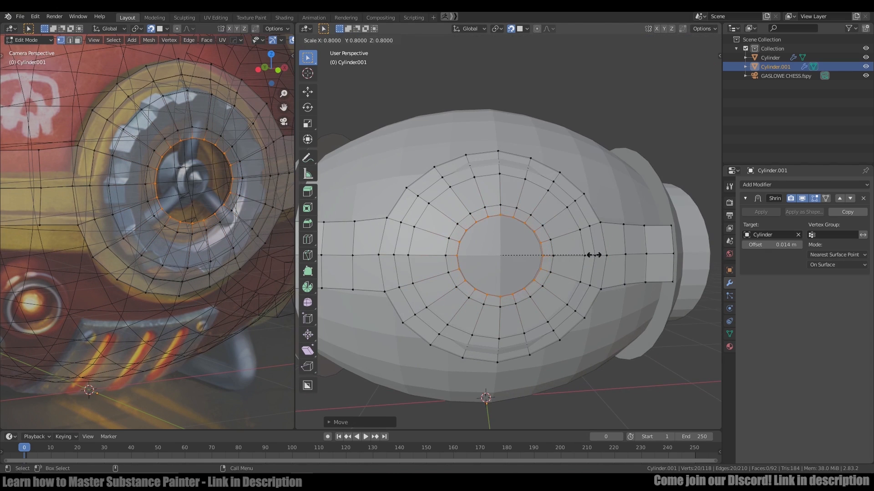
pyautogui.click(565, 258)
pyautogui.press('F3')
pyautogui.press('Return')
pyautogui.scroll(-1, 569, 258)
# Apply the panel's Shrinkwrap modifier, then add and apply a second one targeting Cylinder with 0 m offset.
pyautogui.press('Tab')
pyautogui.click(761, 212)
pyautogui.click(804, 184)
pyautogui.click(755, 286)
pyautogui.click(798, 235)
pyautogui.click(546, 204)
pyautogui.moveTo(574, 218); pyautogui.dragTo(518, 218, button='middle')
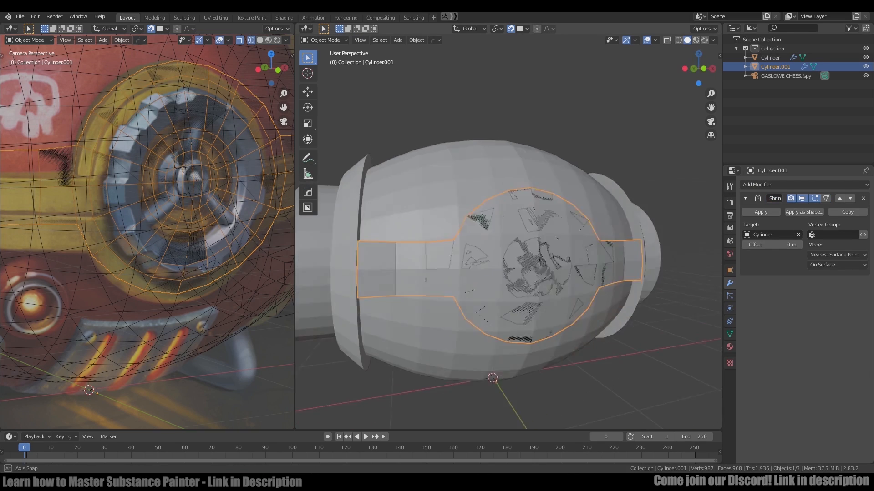
pyautogui.click(760, 212)
# Mirror the panel across the X axis with bisect and flip enabled, working in a maximized front view.
pyautogui.press('KP_1')
pyautogui.hotkey('ctrl', 'space')
pyautogui.keyDown('shift'); pyautogui.moveTo(447, 290); pyautogui.dragTo(521, 226, button='middle'); pyautogui.keyUp('shift')
pyautogui.press('q')
pyautogui.click(520, 226)
pyautogui.keyDown('ctrl'); pyautogui.moveTo(568, 323); pyautogui.dragTo(568, 409, button='middle'); pyautogui.keyUp('ctrl')
pyautogui.keyDown('shift'); pyautogui.moveTo(464, 410); pyautogui.dragTo(388, 327, button='middle'); pyautogui.keyUp('shift')
pyautogui.click(388, 327)
# Straighten the strap's upper and lower rows of vertices by scaling each row to 0 along Z.
pyautogui.press('Tab')
pyautogui.keyDown('ctrl'); pyautogui.moveTo(419, 180); pyautogui.dragTo(418, 150, button='middle'); pyautogui.keyUp('ctrl')
pyautogui.moveTo(262, 159); pyautogui.dragTo(318, 242)
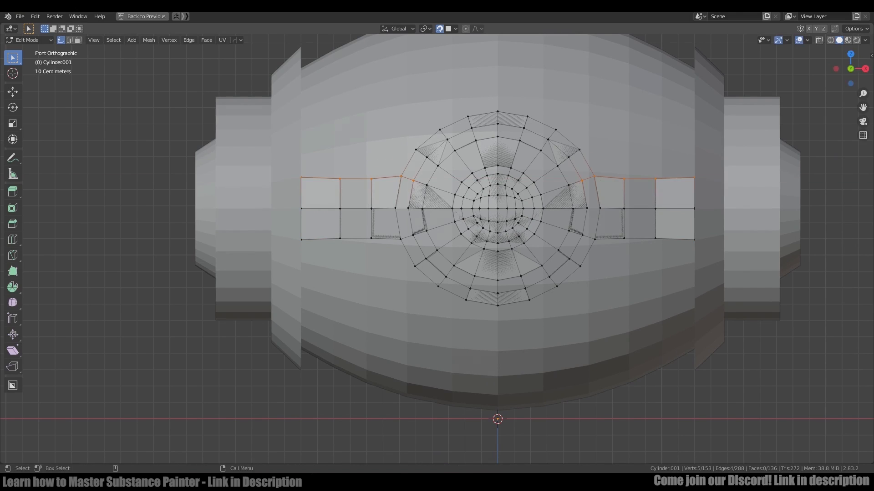
pyautogui.press('s')
pyautogui.press('z')
pyautogui.press('0')
pyautogui.press('Return')
pyautogui.moveTo(291, 230); pyautogui.dragTo(407, 250)
pyautogui.press('s')
pyautogui.press('z')
pyautogui.press('0')
pyautogui.press('Return')
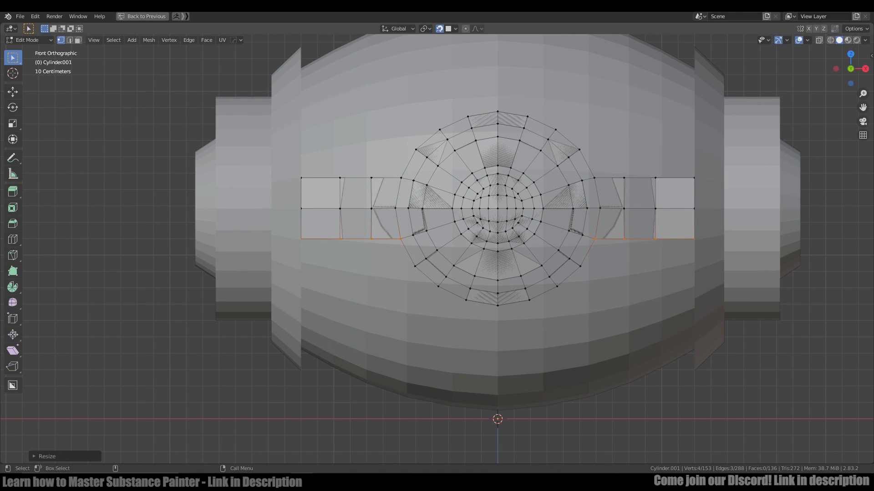
# Turn off snapping and move the strap's outer end vertices along the Y axis.
pyautogui.moveTo(289, 166); pyautogui.dragTo(314, 251)
pyautogui.moveTo(318, 228); pyautogui.dragTo(387, 173, button='middle')
pyautogui.hotkey('shift', 'Tab')
pyautogui.press('g')
pyautogui.press('y')
pyautogui.press('Return')
# Reposition the strap's intermediate vertex columns between its outer end and the circular disc.
pyautogui.press('KP_1')
pyautogui.keyDown('shift'); pyautogui.moveTo(319, 191); pyautogui.dragTo(309, 193, button='middle'); pyautogui.keyUp('shift')
pyautogui.press('2')
pyautogui.moveTo(301, 122); pyautogui.dragTo(358, 218)
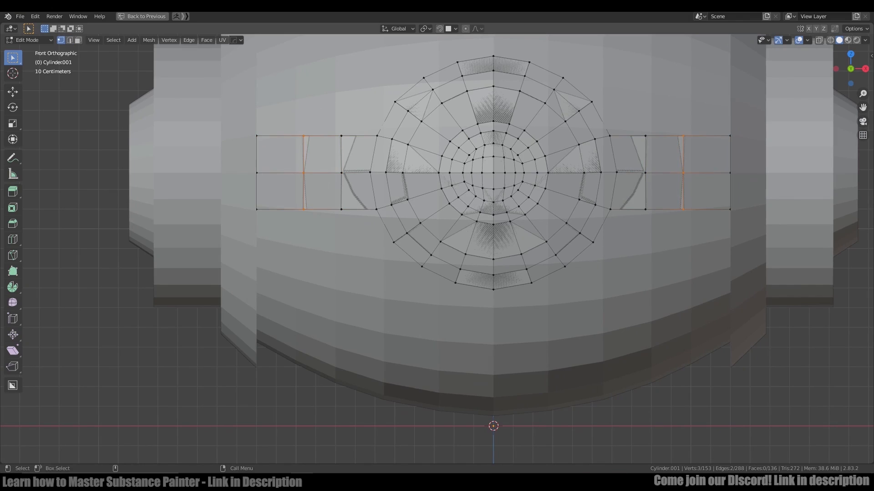
pyautogui.press('Return')
pyautogui.moveTo(318, 191); pyautogui.dragTo(329, 204, button='middle')
pyautogui.press('x')
pyautogui.press('Return')
# Add a Solidify modifier to the panel with a thickness of about -0.06 m and apply it.
pyautogui.moveTo(410, 205); pyautogui.dragTo(505, 226, button='middle')
pyautogui.scroll(-1, 437, 205)
pyautogui.hotkey('ctrl', 'space')
pyautogui.scroll(5, 473, 219)
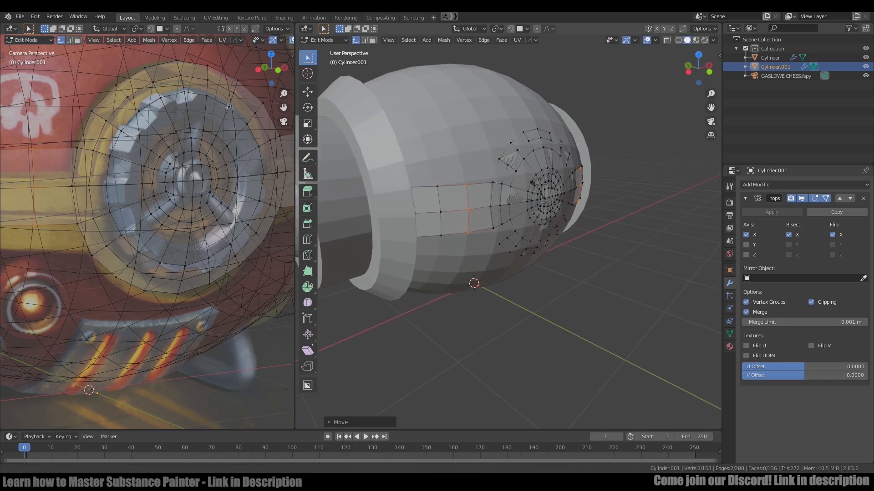
pyautogui.press('Tab')
pyautogui.moveTo(566, 262)
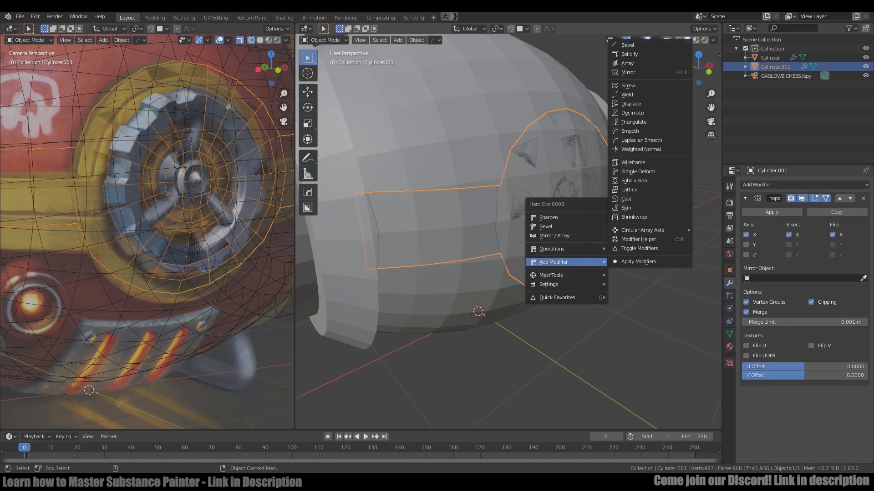
pyautogui.click(628, 53)
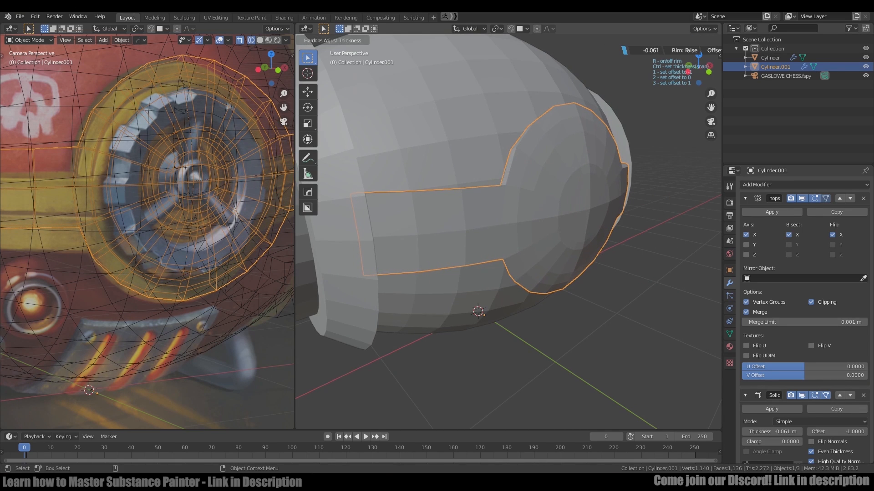
pyautogui.click(618, 52)
pyautogui.click(745, 198)
pyautogui.click(771, 228)
# Select the panel faces inside the disc's outer border and extrude them along the Y axis.
pyautogui.moveTo(564, 209); pyautogui.dragTo(537, 207, button='middle')
pyautogui.scroll(-1, 524, 200)
pyautogui.press('Tab')
pyautogui.click(502, 176)
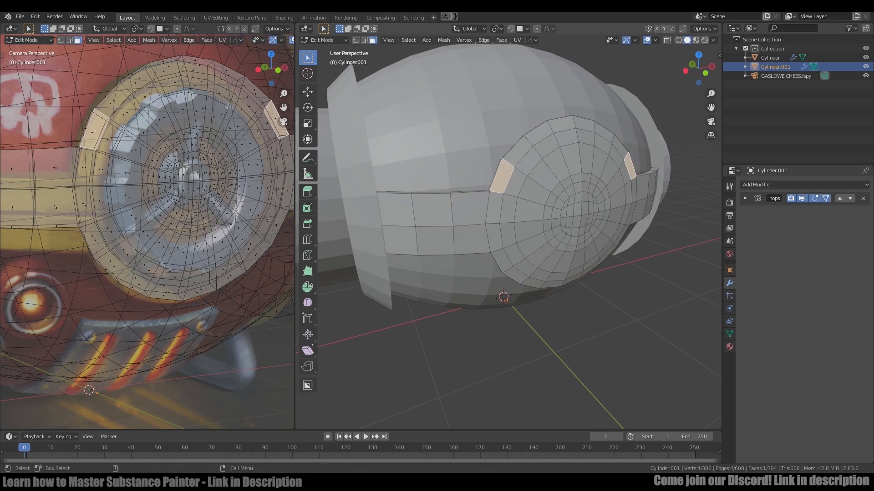
pyautogui.press('KP_1')
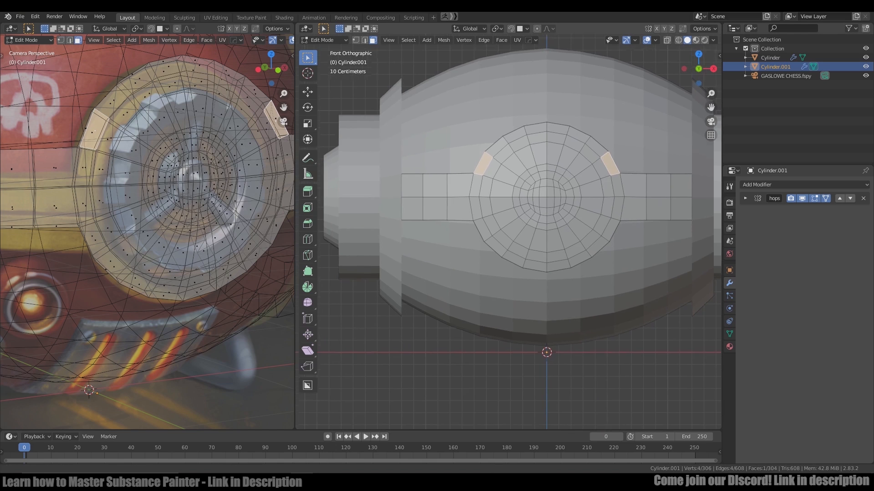
pyautogui.press('c')
pyautogui.moveTo(427, 198)
pyautogui.mouseDown()
pyautogui.moveTo(546, 145)
pyautogui.moveTo(514, 241)
pyautogui.moveTo(551, 255)
pyautogui.mouseUp()
pyautogui.press('Escape')
pyautogui.moveTo(514, 205)
pyautogui.mouseDown(button='middle')
pyautogui.moveTo(596, 216)
pyautogui.moveTo(532, 205)
pyautogui.moveTo(596, 200)
pyautogui.moveTo(546, 203)
pyautogui.mouseUp(button='middle')
pyautogui.press('e')
pyautogui.press('y')
pyautogui.click(577, 182)
pyautogui.scroll(2, 577, 182)
pyautogui.press('2')
pyautogui.scroll(3, 191, 182)
pyautogui.scroll(-2, 191, 182)
pyautogui.scroll(-4, 577, 200)
pyautogui.scroll(1, 546, 202)
pyautogui.press('c')
pyautogui.moveTo(524, 162); pyautogui.dragTo(523, 218)
pyautogui.hotkey('ctrl', 'z')
# Select the disc's central faces, hide all other faces of the panel, and clear the selection.
pyautogui.press('3')
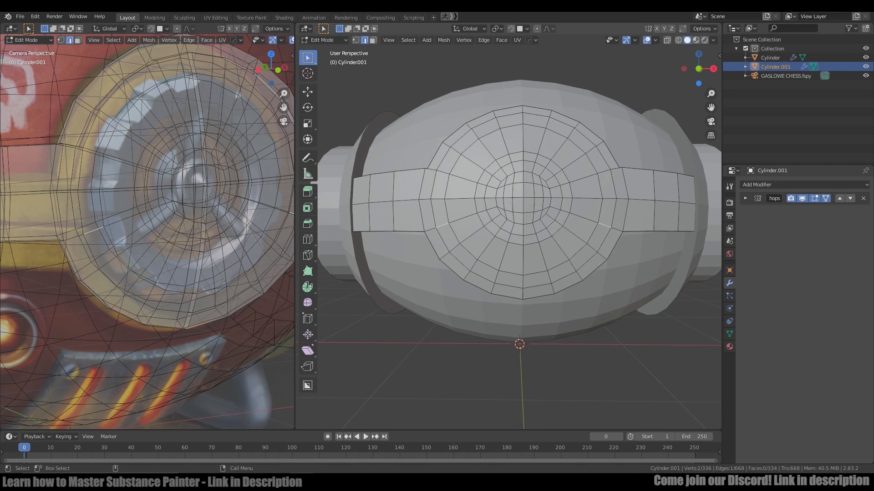
pyautogui.press('c')
pyautogui.moveTo(521, 162); pyautogui.dragTo(527, 231)
pyautogui.rightClick(527, 232)
pyautogui.hotkey('shift', 'h')
pyautogui.hotkey('alt', 'a')
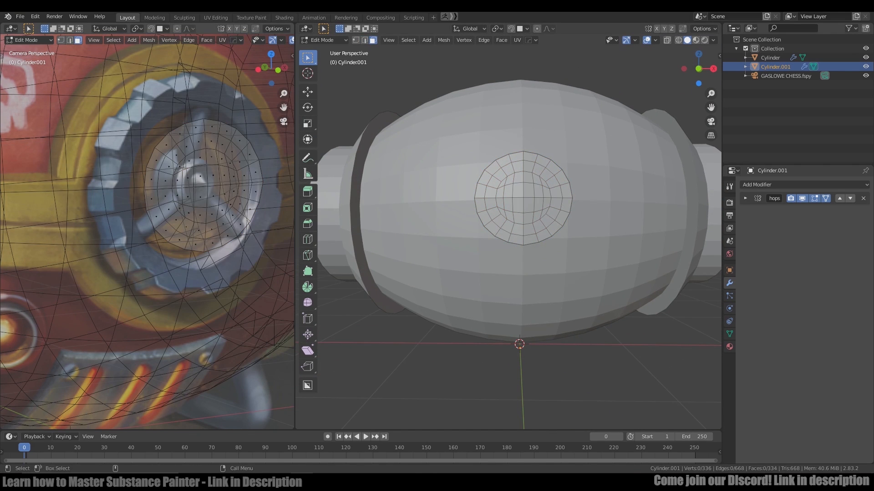
# Select the outermost loop of faces on the isolated disc and extrude it outward into a raised ring.
pyautogui.scroll(3, 504, 184)
pyautogui.press('2')
pyautogui.press('3')
pyautogui.keyDown('alt'); pyautogui.click(491, 156); pyautogui.keyUp('alt')
pyautogui.moveTo(503, 182); pyautogui.dragTo(514, 123, button='middle')
pyautogui.press('e')
pyautogui.click(583, 191)
# Bevel the raised ring's upper edge loops with a width of about 0.027 m and 3 segments.
pyautogui.moveTo(399, 225); pyautogui.dragTo(399, 234, button='middle')
pyautogui.press('2')
pyautogui.click(399, 234)
pyautogui.hotkey('ctrl', 'r')
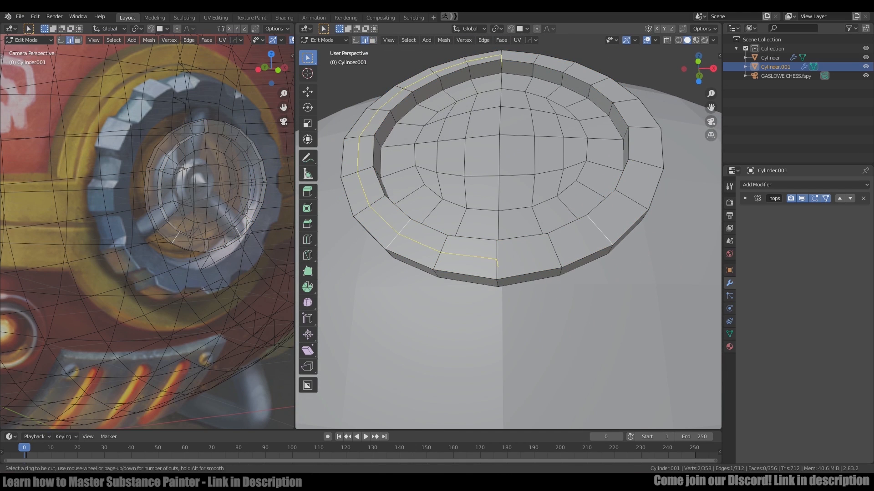
pyautogui.hotkey('ctrl', 'x')
pyautogui.keyDown('alt'); pyautogui.click(528, 275); pyautogui.keyUp('alt')
pyautogui.hotkey('ctrl', 'x')
pyautogui.keyDown('alt'); pyautogui.click(524, 293); pyautogui.keyUp('alt')
pyautogui.moveTo(505, 273); pyautogui.dragTo(542, 293, button='middle')
pyautogui.hotkey('ctrl', 'b')
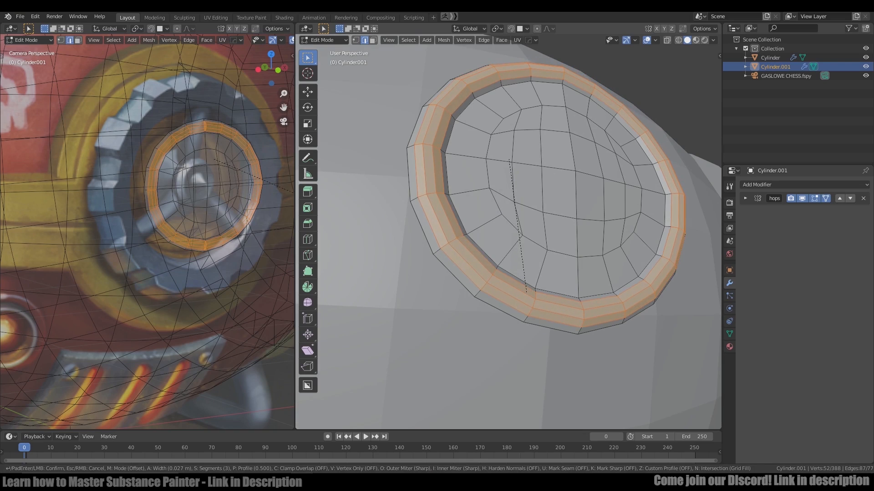
pyautogui.click(527, 292)
pyautogui.hotkey('alt', 'a')
pyautogui.press('Tab')
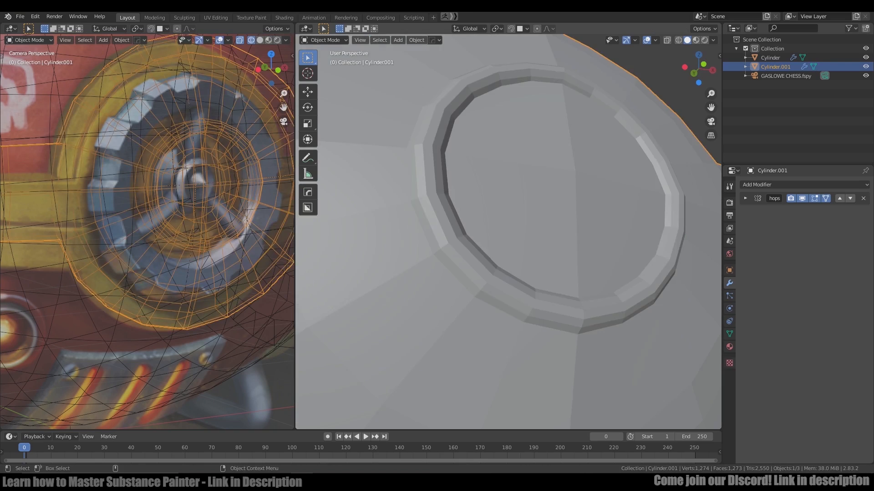
# Inspect the whole panel with its raised ring on the barrel from several angles.
pyautogui.press('Tab')
pyautogui.press('l')
pyautogui.scroll(-6, 526, 292)
pyautogui.hotkey('alt', 'a')
pyautogui.press('Tab')
pyautogui.moveTo(569, 255); pyautogui.dragTo(482, 269, button='middle')
pyautogui.scroll(-4, 569, 255)
pyautogui.keyDown('alt'); pyautogui.moveTo(483, 269); pyautogui.dragTo(542, 237); pyautogui.keyUp('alt')
pyautogui.scroll(-4, 154, 205)
# Duplicate the patch of faces on the barrel's upper front and separate it into its own object.
pyautogui.click(204, 136)
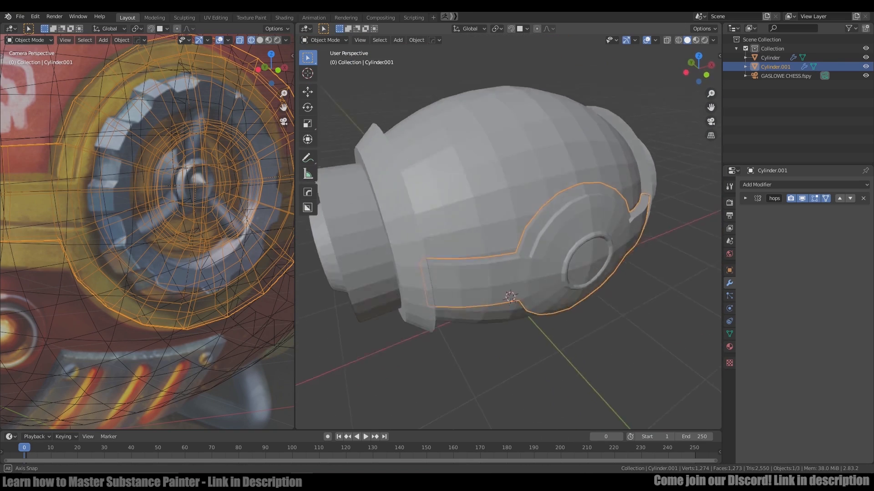
pyautogui.scroll(3, 509, 236)
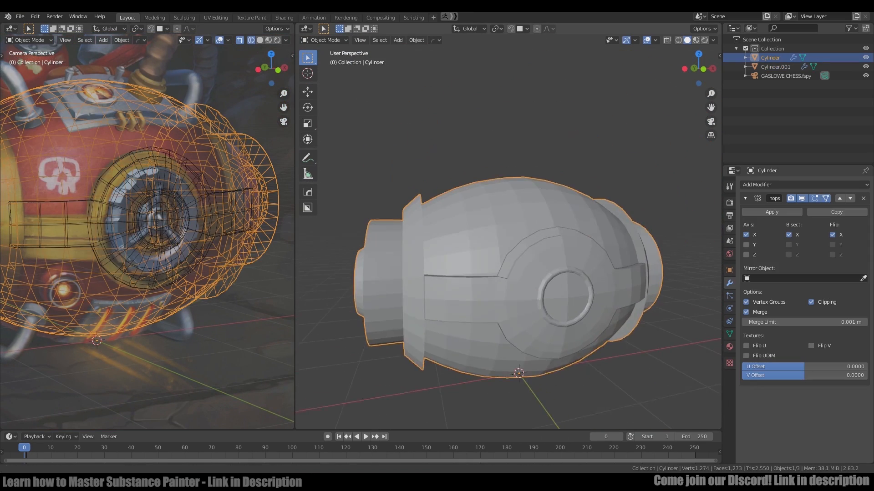
pyautogui.press('Tab')
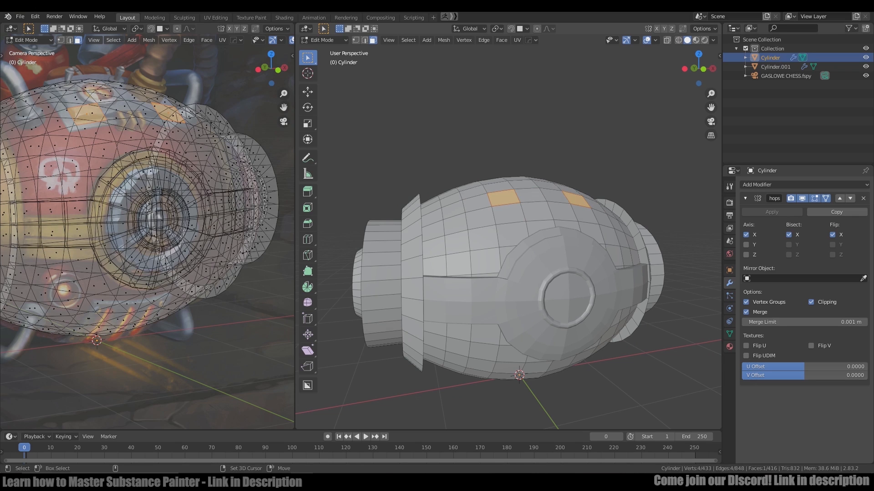
pyautogui.keyDown('alt'); pyautogui.moveTo(537, 228); pyautogui.dragTo(546, 255); pyautogui.keyUp('alt')
pyautogui.keyDown('shift'); pyautogui.click(483, 167); pyautogui.keyUp('shift')
pyautogui.keyDown('shift'); pyautogui.click(506, 162); pyautogui.keyUp('shift')
pyautogui.moveTo(523, 191)
pyautogui.keyDown('alt'); pyautogui.mouseDown()
pyautogui.moveTo(546, 218)
pyautogui.moveTo(533, 191)
pyautogui.mouseUp(); pyautogui.keyUp('alt')
pyautogui.hotkey('shift', 'd')
pyautogui.press('Escape')
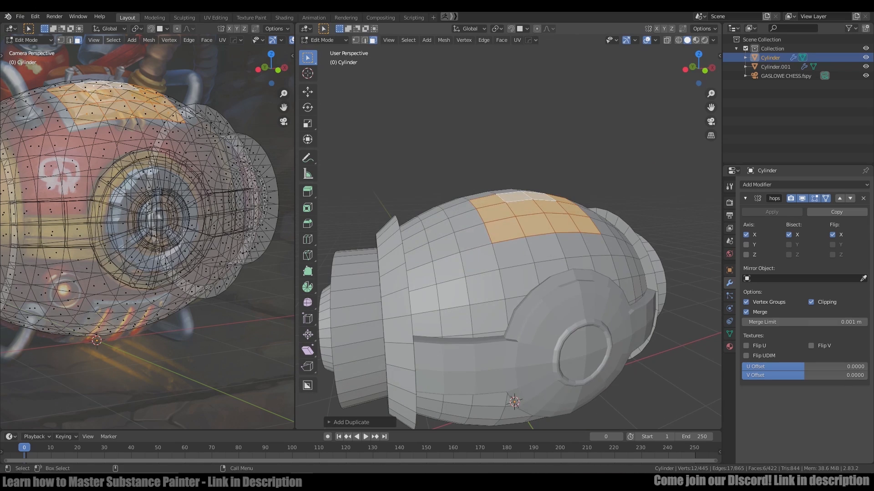
pyautogui.press('p')
pyautogui.press('s')
pyautogui.press('Tab')
# Add a Shrinkwrap modifier with Cylinder as target to the separated upper patch.
pyautogui.click(509, 201)
pyautogui.scroll(2, 509, 201)
pyautogui.click(803, 185)
pyautogui.click(753, 286)
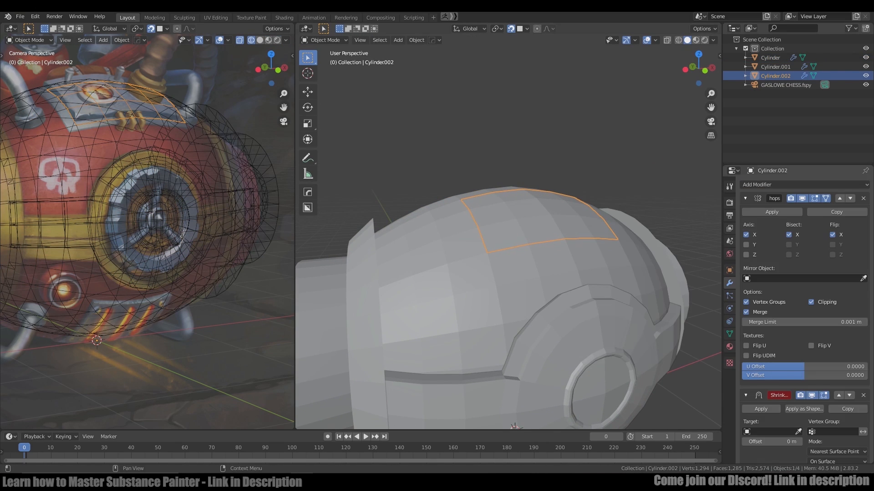
pyautogui.click(745, 198)
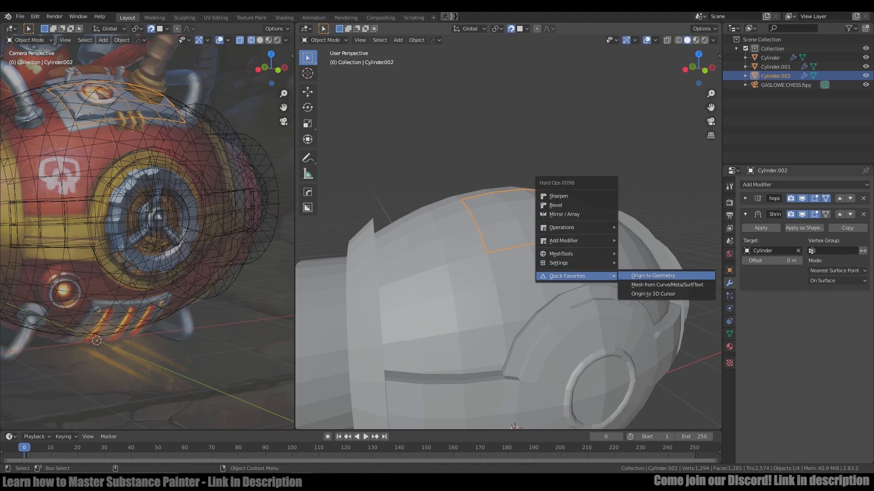
pyautogui.click(653, 276)
pyautogui.hotkey('ctrl', 'z')
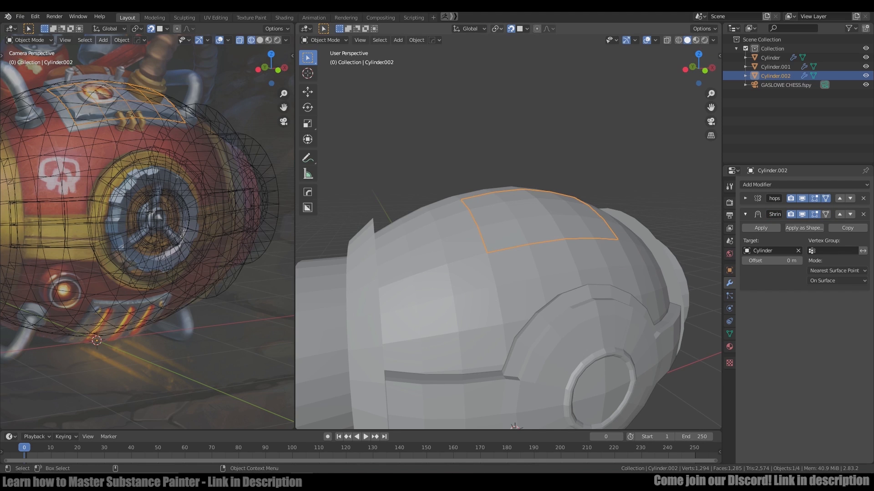
# Set the transform pivot to Individual Origins and scale up all faces of the separated upper patch slightly.
pyautogui.click(497, 28)
pyautogui.click(514, 39)
pyautogui.click(497, 28)
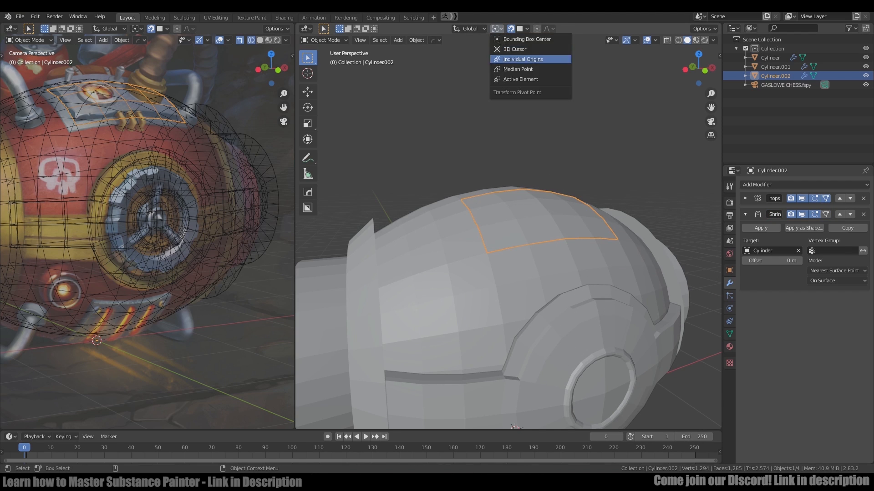
pyautogui.click(517, 59)
pyautogui.press('s')
pyautogui.rightClick(611, 147)
pyautogui.press('a')
pyautogui.hotkey('ctrl', 'z')
pyautogui.press('Tab')
pyautogui.press('s')
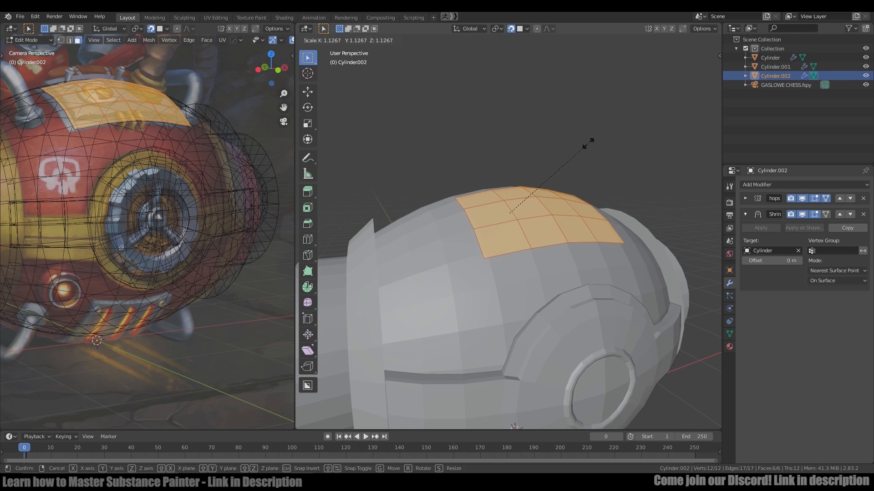
pyautogui.click(613, 140)
pyautogui.hotkey('alt', 'a')
pyautogui.press('a')
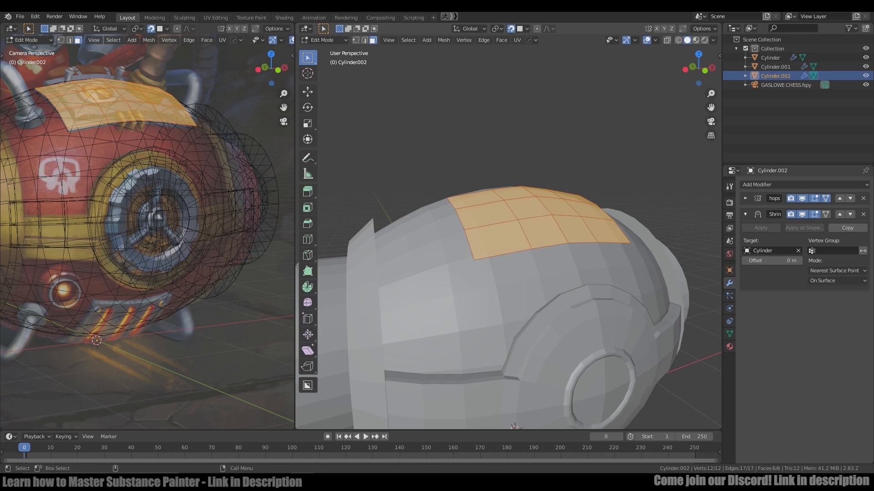
pyautogui.hotkey('alt', 'a')
pyautogui.press('Tab')
pyautogui.hotkey('alt', 'a')
pyautogui.press('Tab')
pyautogui.press('a')
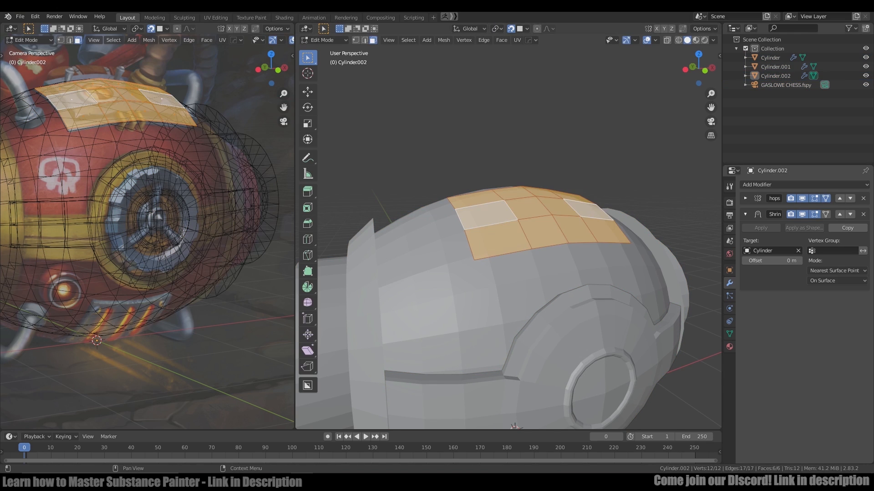
pyautogui.press('Tab')
pyautogui.press('Tab')
pyautogui.press('Tab')
# Temporarily hide the barrel to select the upper patch, unhide it, and give the patch a Solidify modifier.
pyautogui.click(548, 216)
pyautogui.press('Tab')
pyautogui.press('Tab')
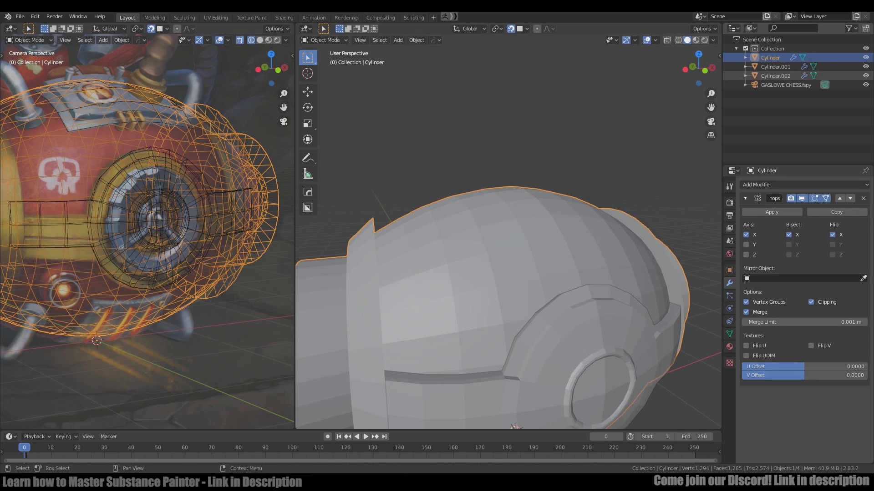
pyautogui.press('h')
pyautogui.click(548, 216)
pyautogui.click(865, 57)
pyautogui.press('q')
pyautogui.moveTo(505, 136)
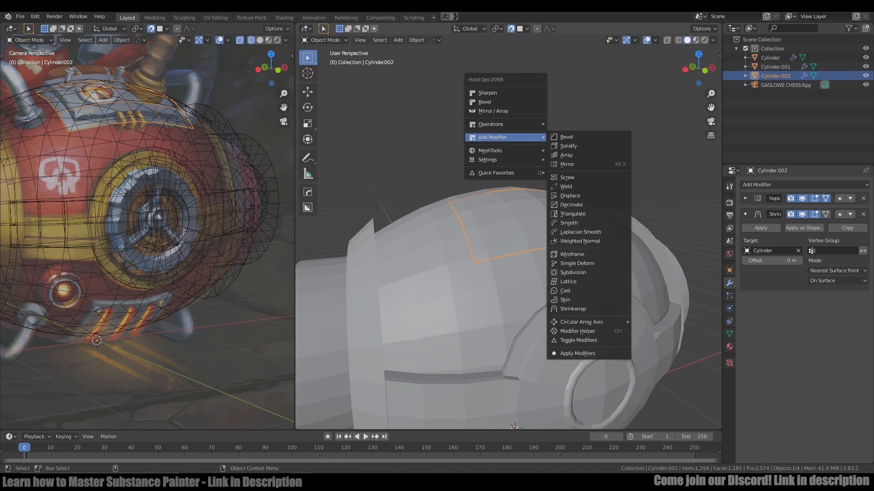
pyautogui.click(564, 146)
pyautogui.moveTo(508, 246)
pyautogui.mouseDown(button='middle')
pyautogui.moveTo(509, 227)
pyautogui.moveTo(498, 257)
pyautogui.mouseUp(button='middle')
# Apply the upper plate's Shrinkwrap, Mirror and Solidify modifiers.
pyautogui.click(745, 214)
pyautogui.click(772, 244)
pyautogui.hotkey('ctrl', 'z')
pyautogui.click(745, 198)
pyautogui.click(771, 212)
pyautogui.click(744, 215)
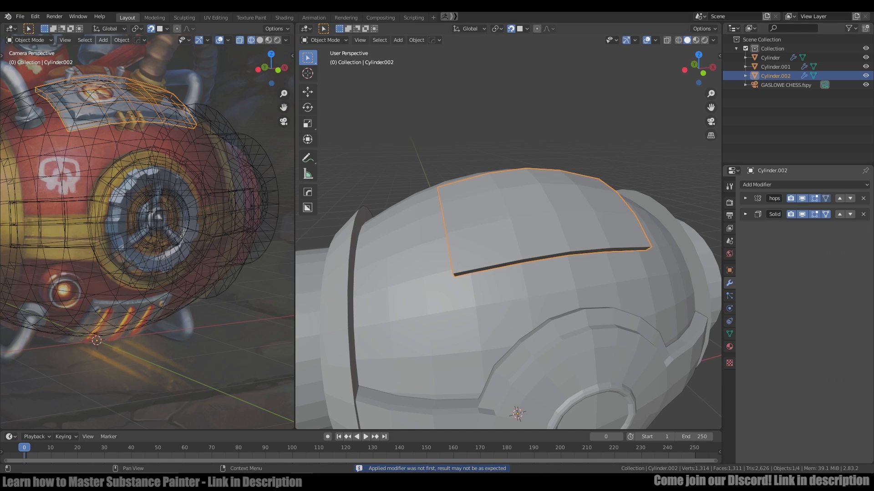
pyautogui.click(745, 215)
pyautogui.click(772, 228)
pyautogui.hotkey('ctrl', 'z')
pyautogui.click(745, 199)
pyautogui.click(771, 212)
pyautogui.click(771, 212)
pyautogui.moveTo(546, 246); pyautogui.dragTo(574, 241, button='middle')
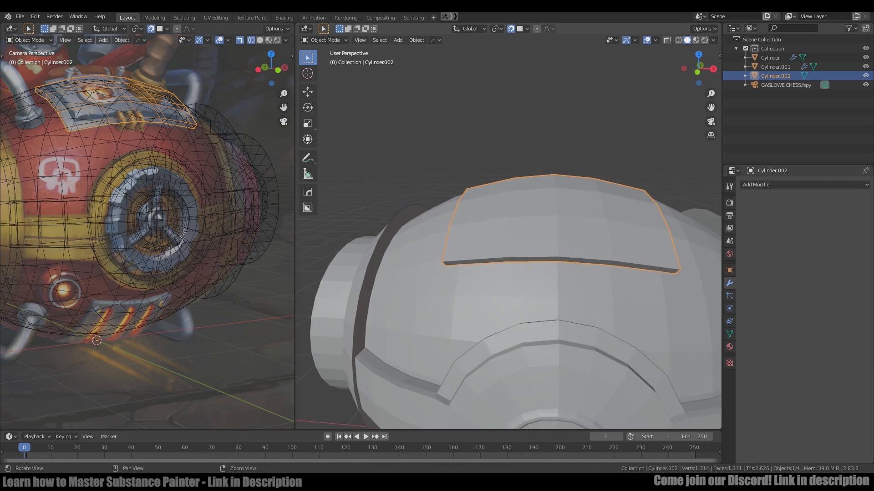
# Inset the upper plate's outer faces to form an even border around the edge.
pyautogui.press('Tab')
pyautogui.click(458, 249)
pyautogui.keyDown('ctrl'); pyautogui.click(669, 256); pyautogui.keyUp('ctrl')
pyautogui.keyDown('ctrl'); pyautogui.click(470, 209); pyautogui.keyUp('ctrl')
pyautogui.keyDown('ctrl'); pyautogui.click(639, 200); pyautogui.keyUp('ctrl')
pyautogui.moveTo(640, 201); pyautogui.dragTo(717, 239, button='middle')
pyautogui.press('i')
pyautogui.click(664, 249)
# Extrude the inset faces of the upper plate and move them about 0.03 m outward from the barrel.
pyautogui.press('e')
pyautogui.press('Escape')
pyautogui.hotkey('shift', 'Tab')
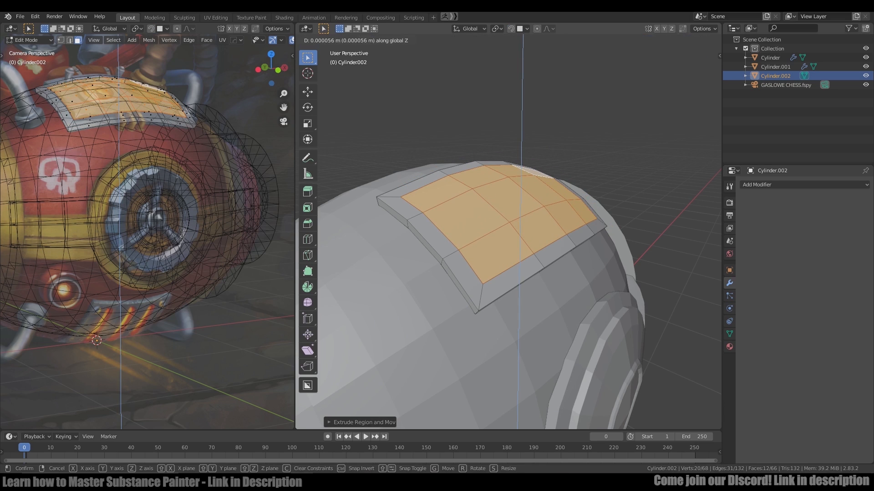
pyautogui.moveTo(546, 246); pyautogui.dragTo(592, 223, button='middle')
pyautogui.press('g')
pyautogui.press('z')
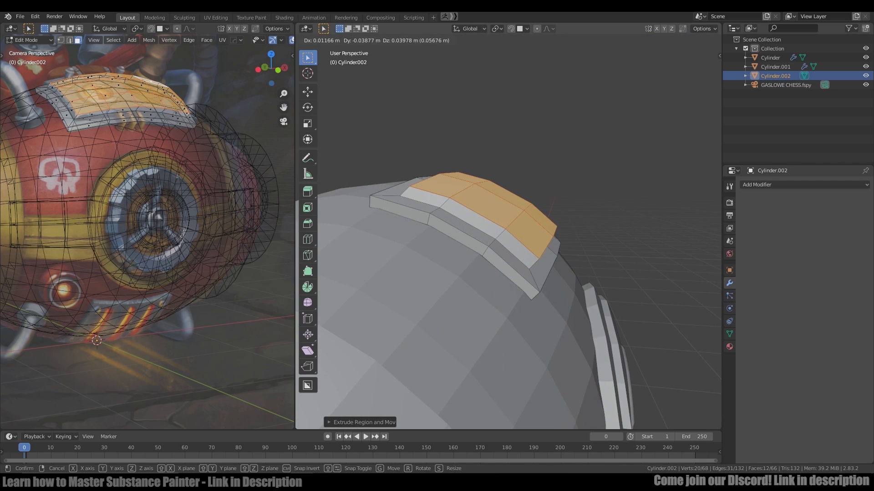
pyautogui.press('Escape')
pyautogui.press('g')
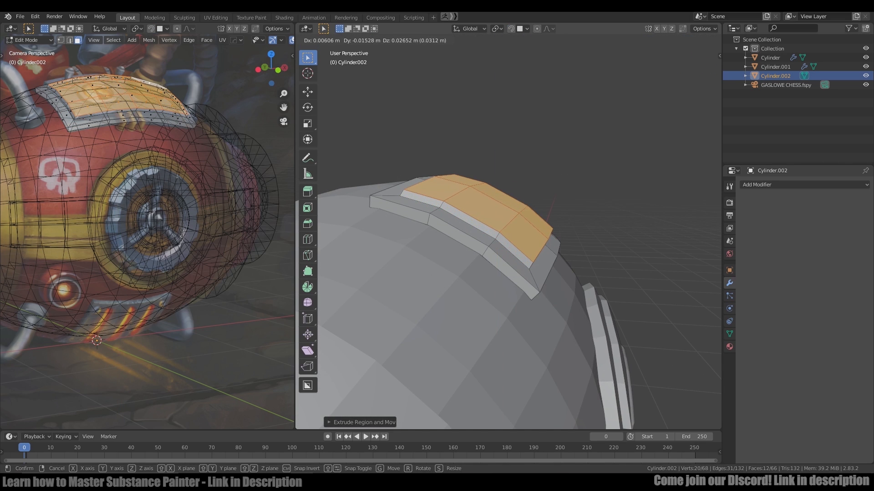
pyautogui.press('Return')
# Line up the vertices along the upper plate's centre line in front view by scaling them to 0 along X.
pyautogui.moveTo(546, 245); pyautogui.dragTo(464, 245, button='middle')
pyautogui.press('Tab')
pyautogui.hotkey('alt', 'a')
pyautogui.scroll(-3, 508, 246)
pyautogui.hotkey('shift', 'z')
pyautogui.click(558, 208)
pyautogui.hotkey('alt', 'a')
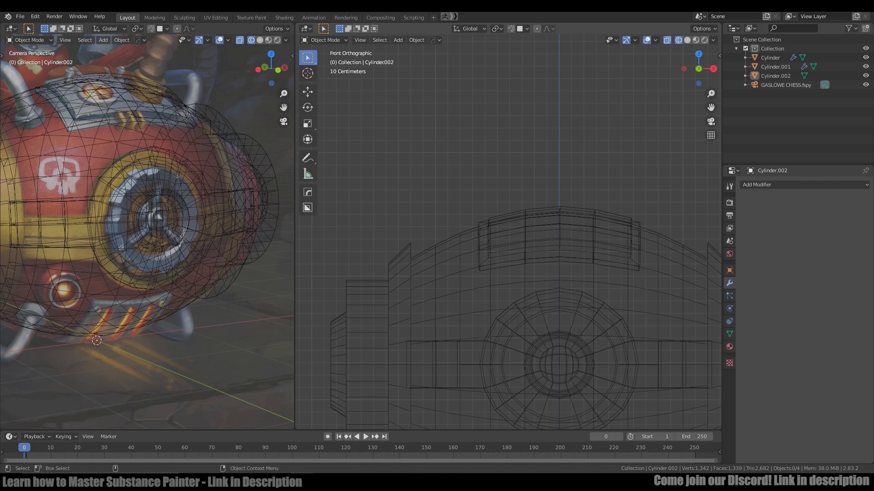
pyautogui.click(559, 209)
pyautogui.press('Tab')
pyautogui.press('1')
pyautogui.hotkey('alt', 'a')
pyautogui.moveTo(540, 172); pyautogui.dragTo(573, 293)
pyautogui.press('s')
pyautogui.press('x')
pyautogui.press('0')
pyautogui.press('Return')
# Delete the faces of the upper plate's right half and mirror the remaining half across the X axis.
pyautogui.press('3')
pyautogui.moveTo(572, 163); pyautogui.dragTo(655, 296)
pyautogui.press('x')
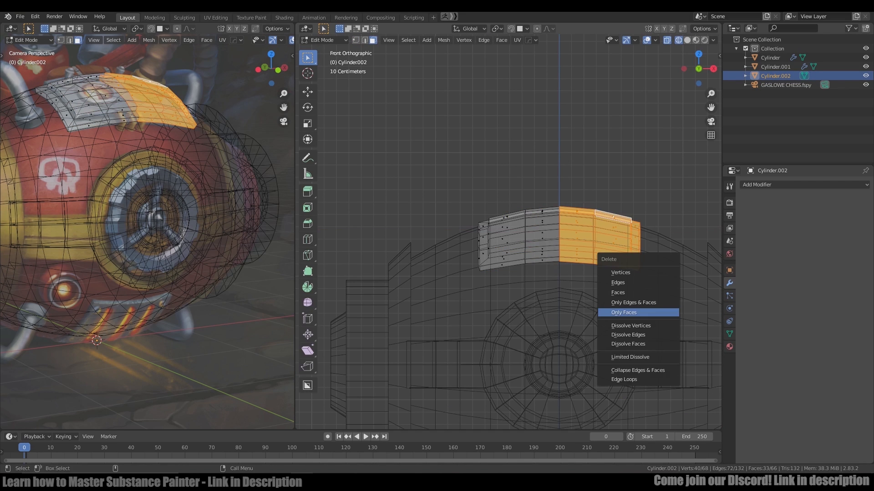
pyautogui.click(617, 292)
pyautogui.press('Tab')
pyautogui.press('q')
pyautogui.moveTo(537, 255)
pyautogui.mouseDown(button='middle')
pyautogui.moveTo(576, 292)
pyautogui.moveTo(569, 218)
pyautogui.moveTo(577, 205)
pyautogui.moveTo(584, 227)
pyautogui.mouseUp(button='middle')
pyautogui.click(564, 266)
pyautogui.hotkey('shift', 'z')
pyautogui.press('Tab')
pyautogui.press('Tab')
pyautogui.scroll(-1, 585, 227)
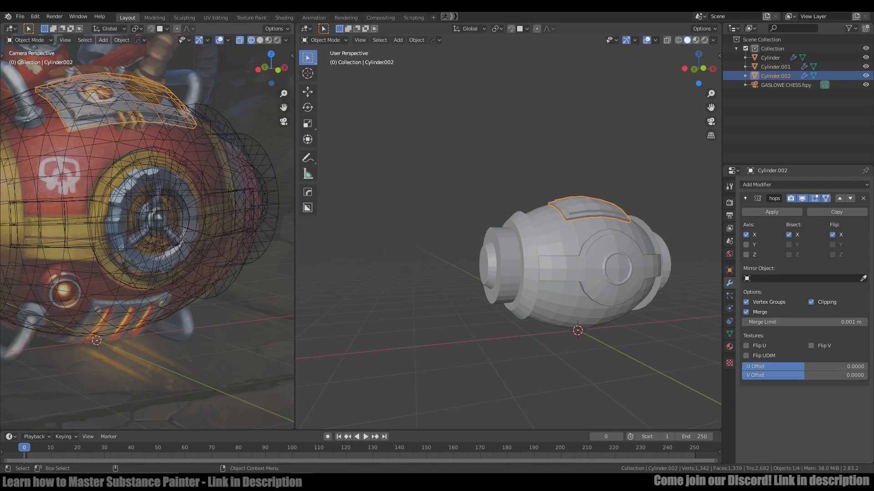
# Snap the 3D cursor to a barrel vertex near the base of the painted left handle.
pyautogui.scroll(-2, 147, 233)
pyautogui.keyDown('shift'); pyautogui.moveTo(146, 232); pyautogui.dragTo(194, 232, button='middle'); pyautogui.keyUp('shift')
pyautogui.click(564, 241)
pyautogui.scroll(3, 612, 228)
pyautogui.moveTo(612, 227); pyautogui.dragTo(606, 229, button='middle')
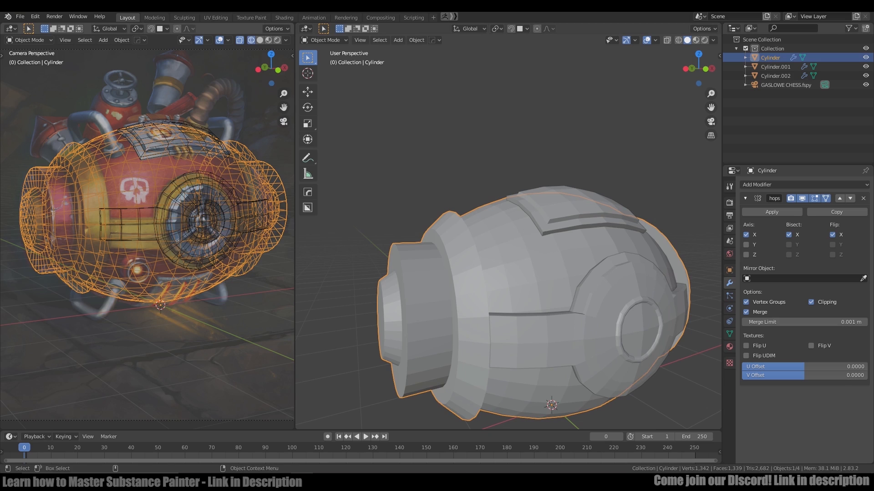
pyautogui.press('Tab')
pyautogui.hotkey('shift', 's')
pyautogui.click(150, 207)
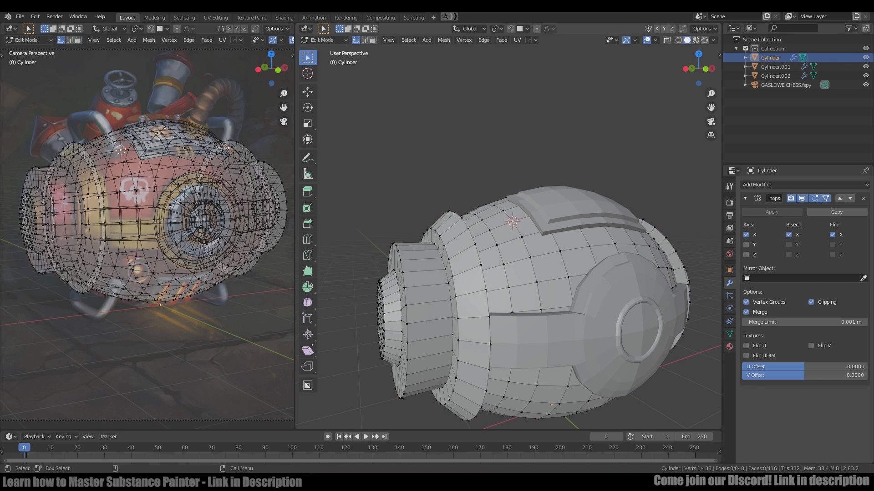
pyautogui.press('Tab')
# Add a curve path at the 3D cursor, rotate it 90° about Y and move it up along Z.
pyautogui.hotkey('shift', 'a')
pyautogui.moveTo(527, 246)
pyautogui.click(596, 287)
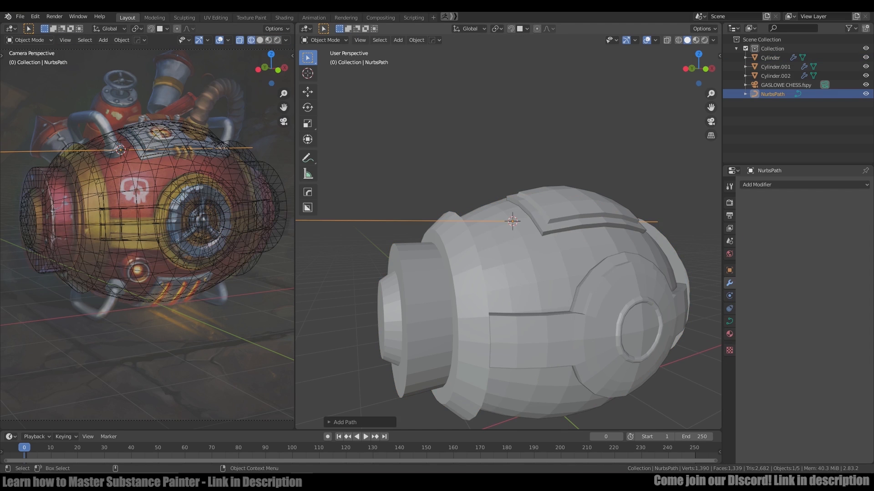
pyautogui.write('ry90')
pyautogui.press('Return')
pyautogui.press('Return')
pyautogui.scroll(7, 511, 204)
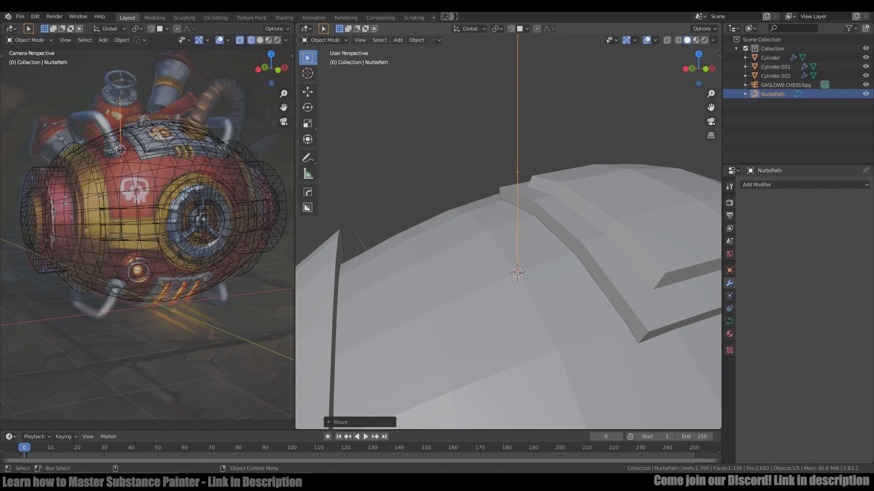
pyautogui.scroll(5, 78, 104)
pyautogui.keyDown('shift'); pyautogui.moveTo(77, 103); pyautogui.dragTo(89, 110, button='middle'); pyautogui.keyUp('shift')
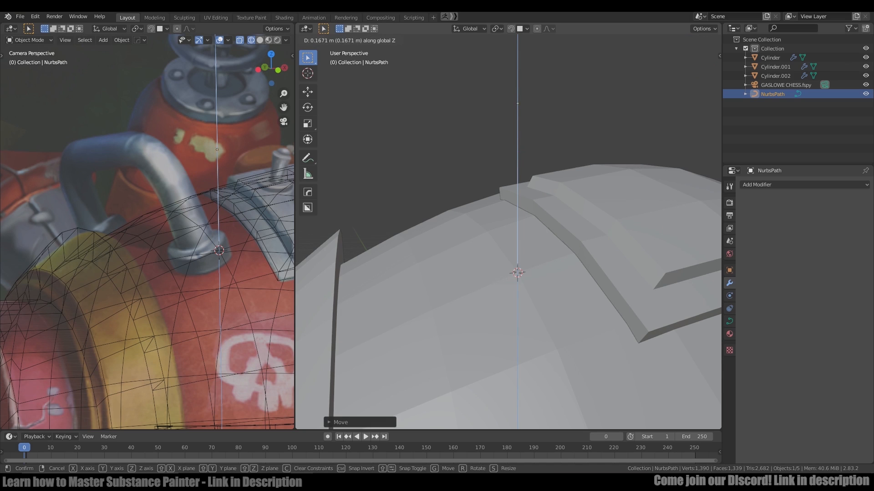
pyautogui.press('Return')
# Move the path so its lower end sits at the base of the painted handle.
pyautogui.press('q')
pyautogui.moveTo(527, 268)
pyautogui.click(596, 287)
pyautogui.press('Return')
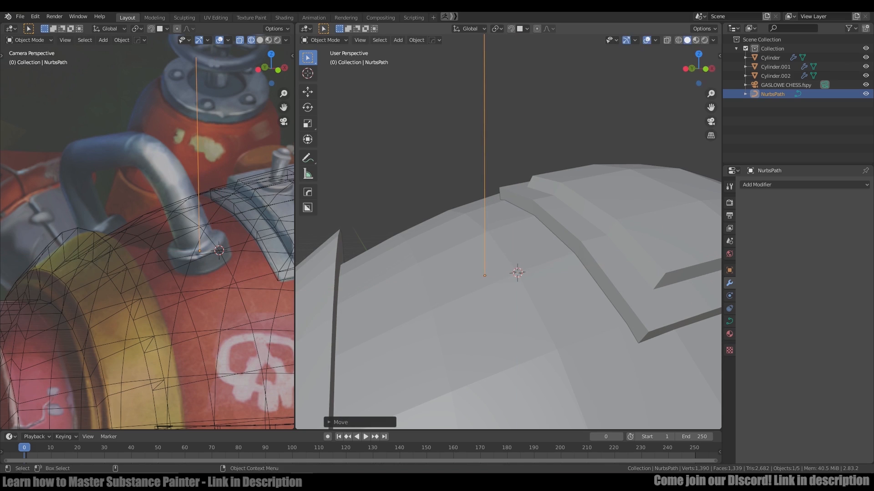
pyautogui.press('Return')
pyautogui.moveTo(510, 254); pyautogui.dragTo(473, 246, button='middle')
pyautogui.press('g')
pyautogui.press('z')
pyautogui.press('Return')
# Shift the path along X and rotate it about Y to follow the slope of the painted handle.
pyautogui.click(729, 321)
pyautogui.press('Return')
pyautogui.press('g')
pyautogui.press('x')
pyautogui.press('Return')
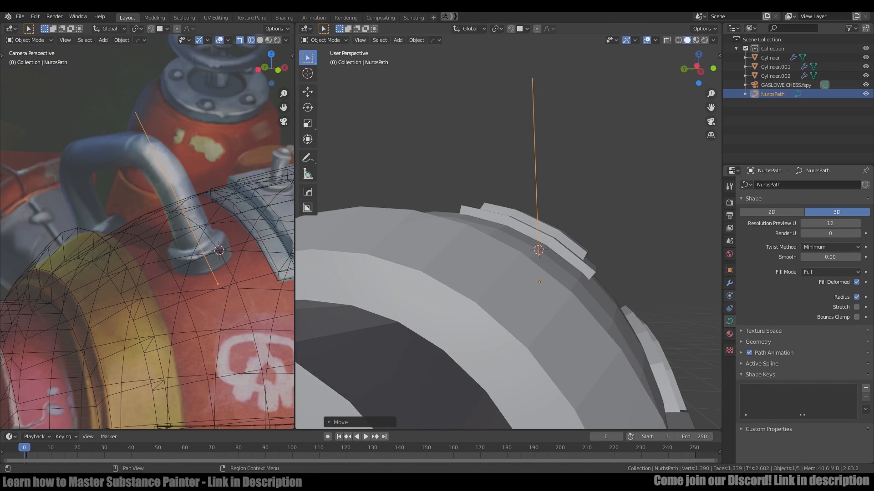
pyautogui.press('r')
pyautogui.press('y')
pyautogui.press('Return')
# Set the path's bevel depth to 0.41 m to turn it into a pipe.
pyautogui.click(758, 342)
pyautogui.scroll(-4, 801, 319)
pyautogui.moveTo(819, 340); pyautogui.dragTo(840, 340)
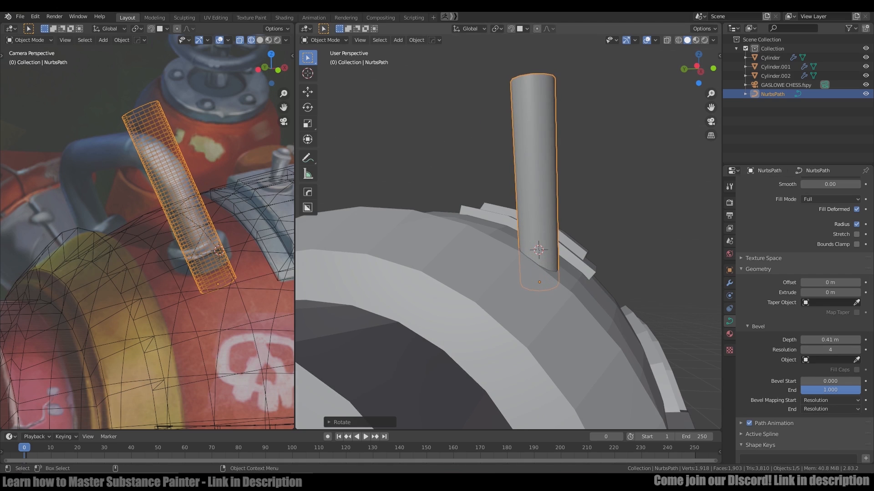
# Apply the object transform of the pipe path.
pyautogui.press('Tab')
pyautogui.press('ctrl+KP_3')
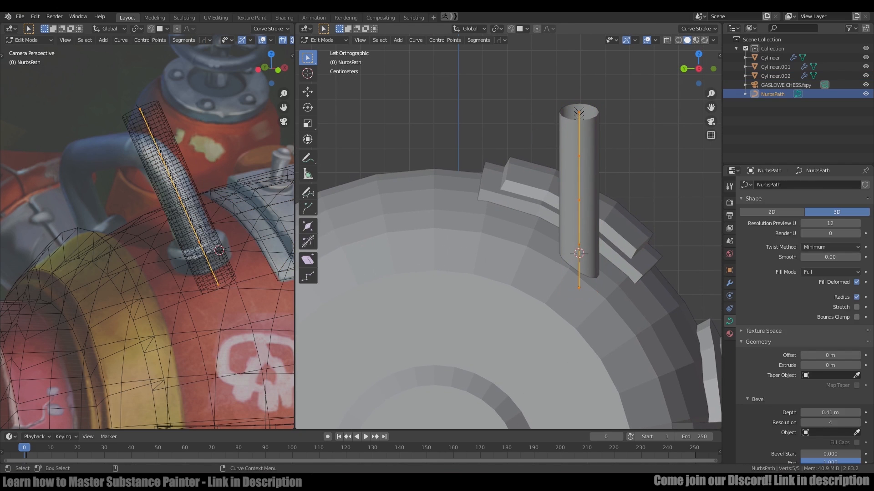
pyautogui.scroll(-3, 508, 233)
pyautogui.press('Tab')
pyautogui.hotkey('ctrl', 'a')
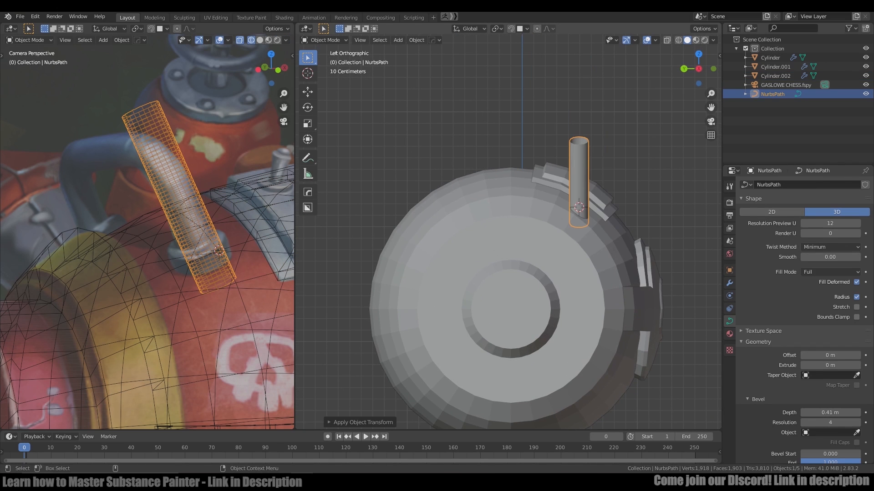
pyautogui.keyDown('ctrl'); pyautogui.moveTo(563, 176); pyautogui.dragTo(563, 146, button='middle'); pyautogui.keyUp('ctrl')
# Move the pipe's upper control points in left view to bend it inward over the barrel like the painted handle.
pyautogui.press('Tab')
pyautogui.click(589, 118)
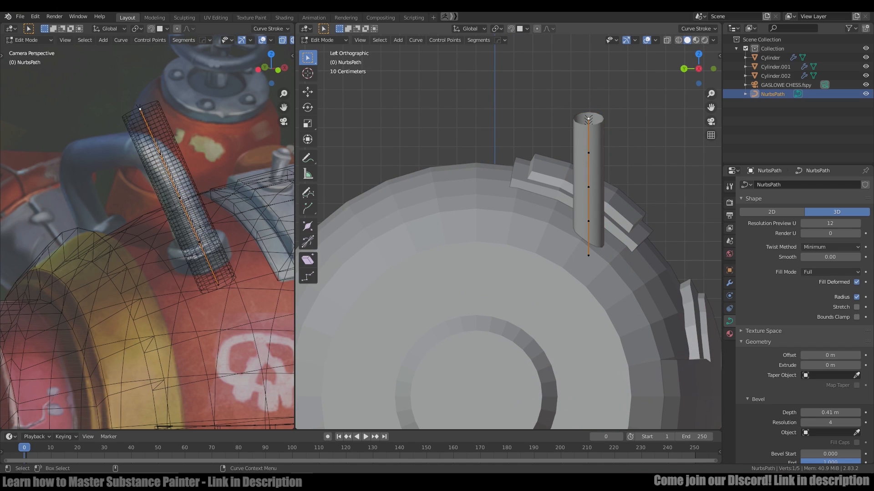
pyautogui.press('g')
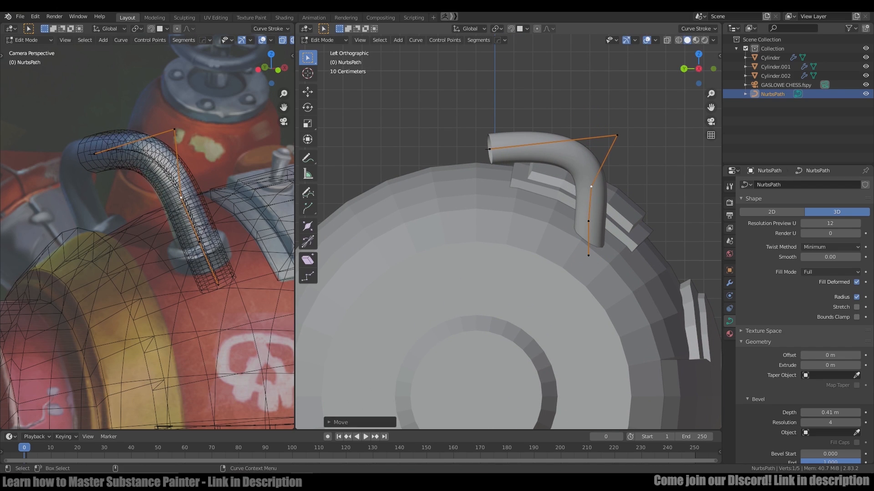
pyautogui.press('g')
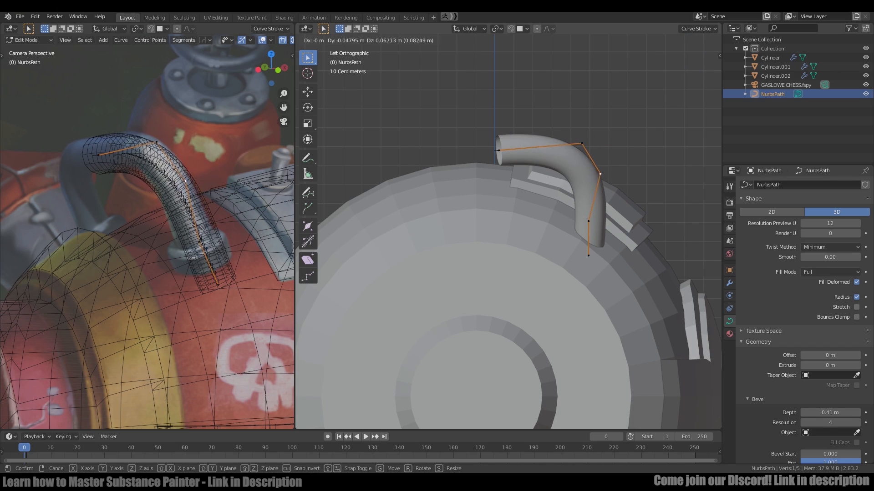
pyautogui.click(596, 171)
# Reposition the control points at the pipe's upper end in front view to match the reference handle.
pyautogui.click(498, 151)
pyautogui.keyDown('shift'); pyautogui.click(582, 143); pyautogui.keyUp('shift')
pyautogui.press('KP_1')
pyautogui.keyDown('ctrl'); pyautogui.moveTo(523, 158); pyautogui.dragTo(523, 133, button='middle'); pyautogui.keyUp('ctrl')
pyautogui.press('g')
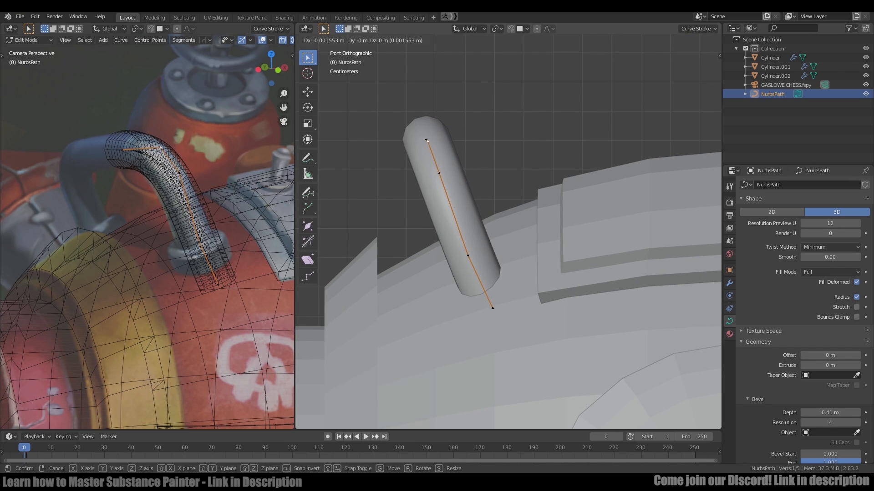
# Nudge the pipe's two lowest control points in front view to straighten its leg along the painted handle.
pyautogui.click(468, 256)
pyautogui.press('g')
pyautogui.click(469, 254)
pyautogui.keyDown('shift'); pyautogui.click(492, 309); pyautogui.keyUp('shift')
pyautogui.press('g')
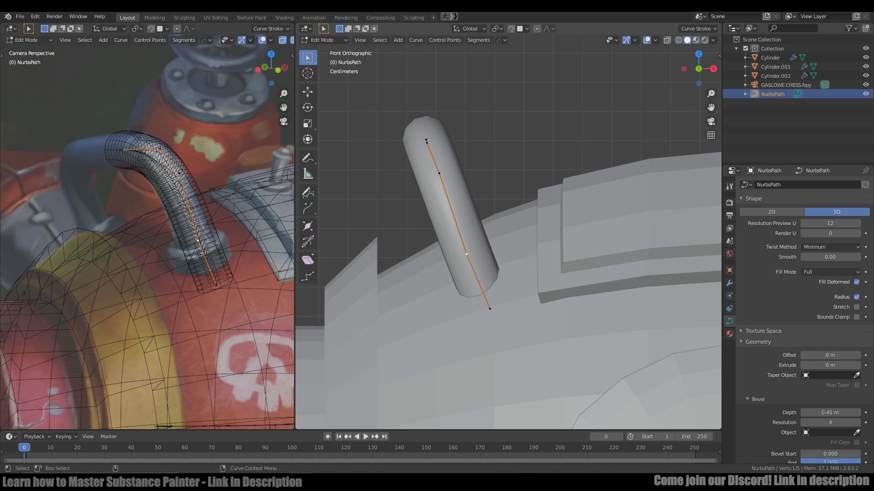
pyautogui.press('g')
pyautogui.click(489, 309)
pyautogui.press('g')
pyautogui.click(488, 308)
pyautogui.click(466, 254)
pyautogui.press('g')
pyautogui.click(467, 252)
# Shift the pipe's upper end and bend control points in left view, and set the curve's preview resolution to 3.
pyautogui.press('ctrl+KP_3')
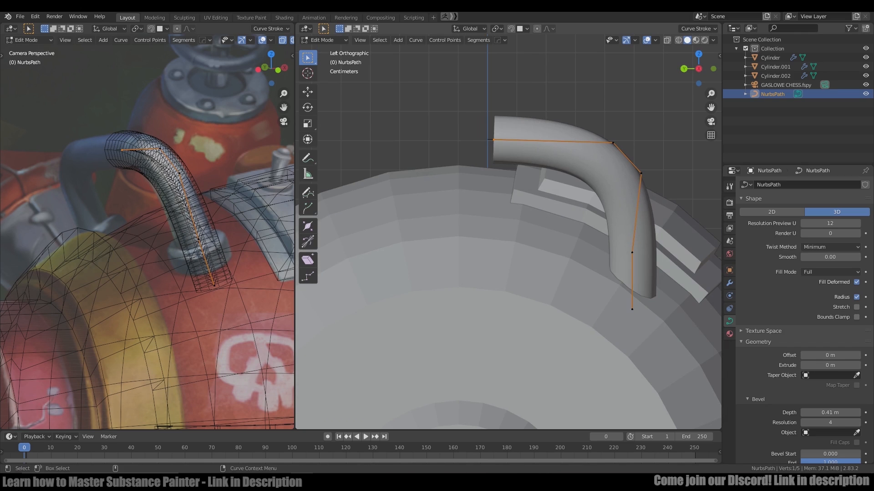
pyautogui.click(491, 140)
pyautogui.press('g')
pyautogui.press('z')
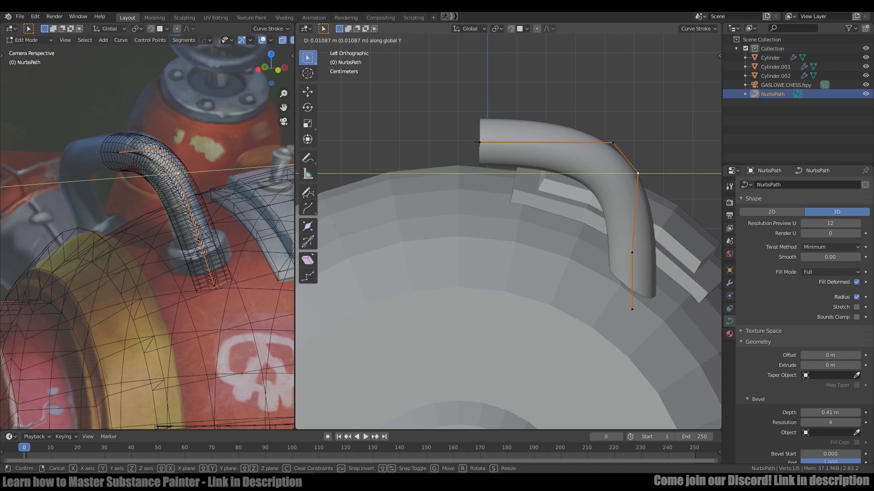
pyautogui.click(631, 173)
pyautogui.moveTo(630, 173); pyautogui.dragTo(580, 177, button='middle')
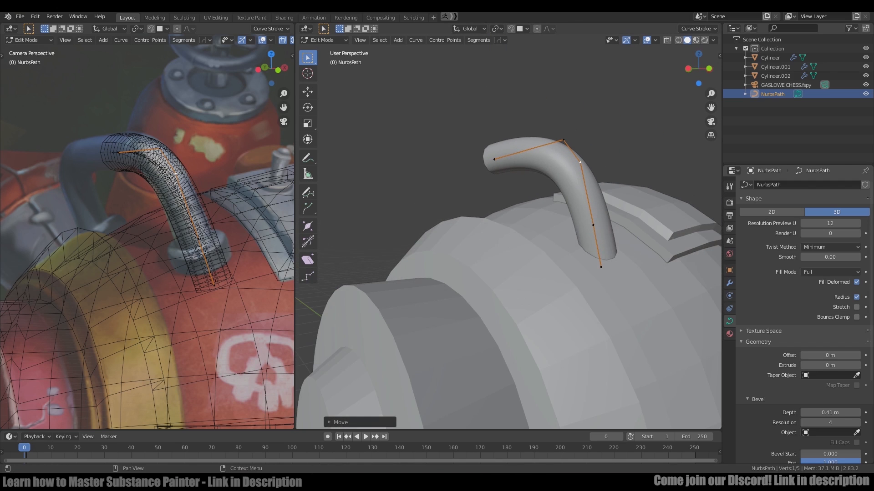
pyautogui.press('ctrl+KP_3')
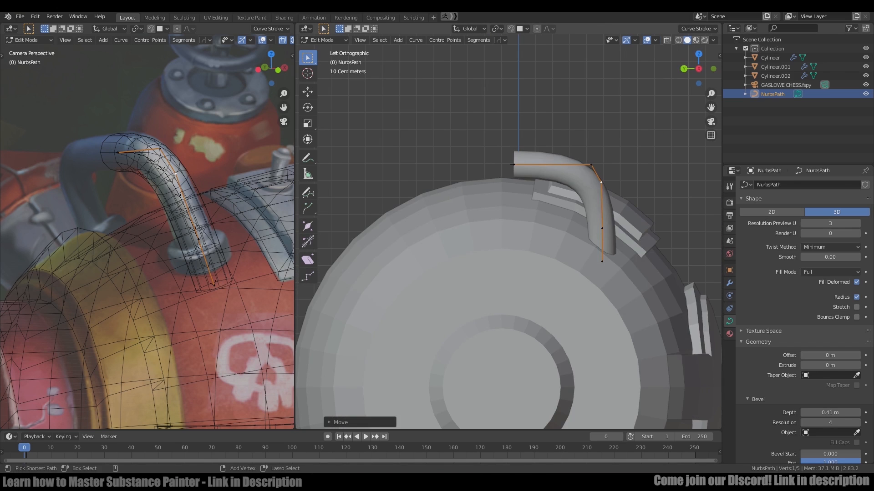
pyautogui.keyDown('alt'); pyautogui.moveTo(581, 168); pyautogui.dragTo(569, 187, button='right'); pyautogui.keyUp('alt')
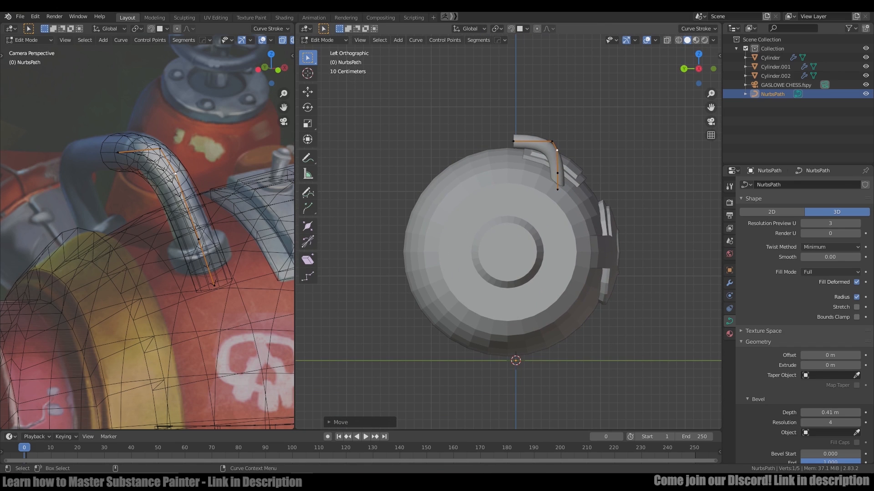
# Apply the mirror modifier of the barrel.
pyautogui.press('Tab')
pyautogui.click(546, 214)
pyautogui.hotkey('shift', 's')
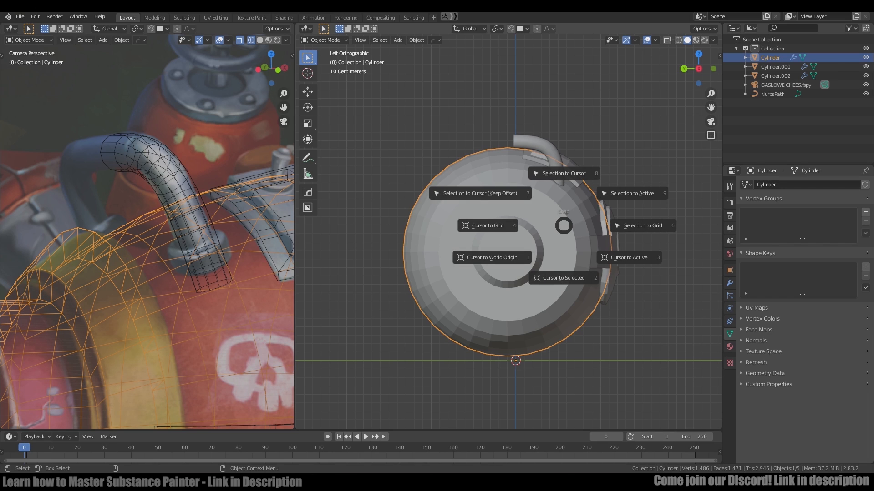
pyautogui.hotkey('shift', 's')
pyautogui.press('Escape')
pyautogui.moveTo(573, 221); pyautogui.dragTo(546, 230, button='middle')
pyautogui.press('q')
pyautogui.click(614, 231)
pyautogui.moveTo(614, 231); pyautogui.dragTo(637, 227, button='middle')
pyautogui.click(729, 283)
pyautogui.click(769, 211)
# Recentre the barrel's origin on its geometry and snap the 3D cursor to it.
pyautogui.rightClick(546, 164)
pyautogui.click(646, 166)
pyautogui.hotkey('shift', 's')
pyautogui.moveTo(578, 237); pyautogui.dragTo(580, 236, button='middle')
# Mirror the barrel along X with the Hard Ops Mirror.
pyautogui.press('q')
pyautogui.click(614, 182)
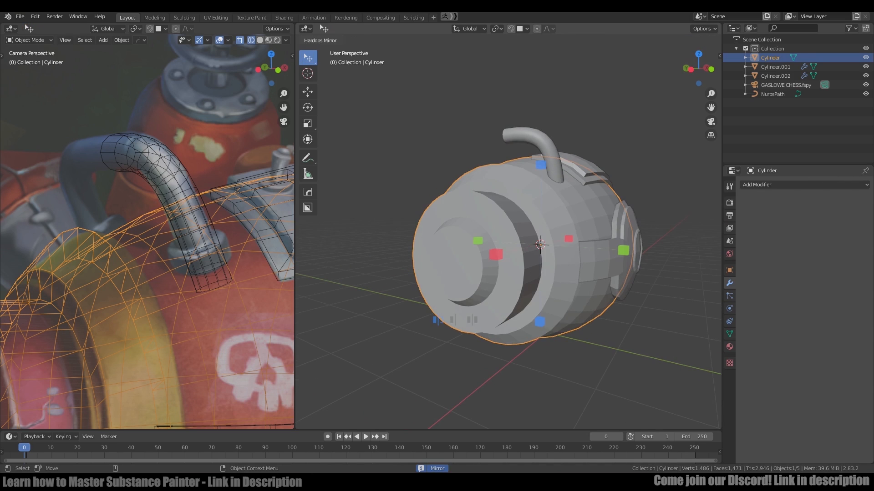
pyautogui.click(497, 253)
# Extend the pipe's upper end past the barrel's centre in left view, adjust its bend points, and convert the pipe to a mesh.
pyautogui.click(549, 157)
pyautogui.moveTo(550, 157); pyautogui.dragTo(608, 160, button='middle')
pyautogui.scroll(2, 540, 150)
pyautogui.click(537, 158)
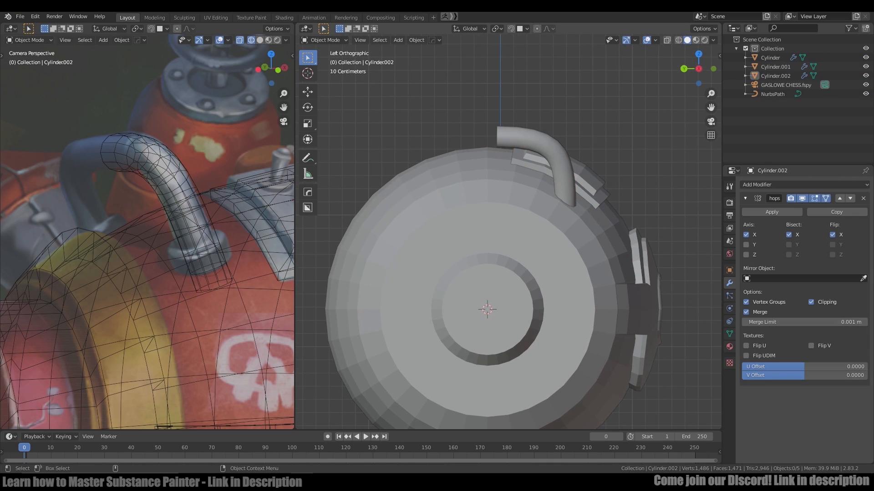
pyautogui.click(546, 148)
pyautogui.press('Tab')
pyautogui.press('Return')
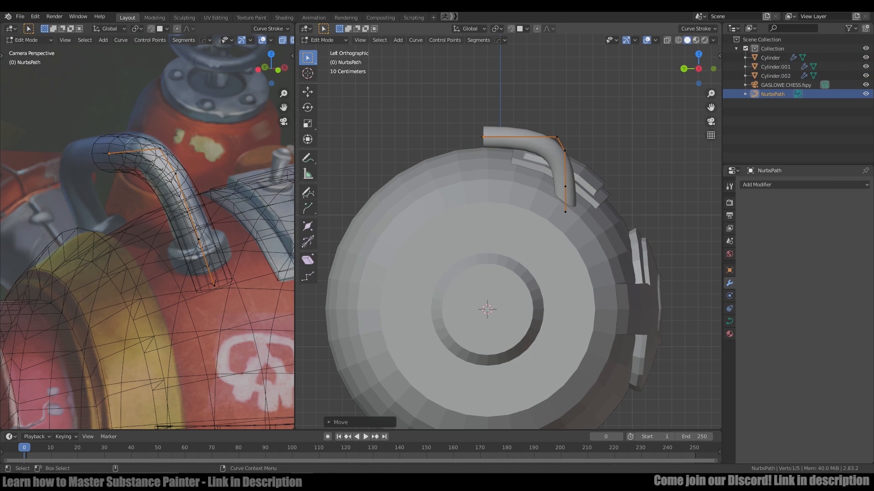
pyautogui.press('Return')
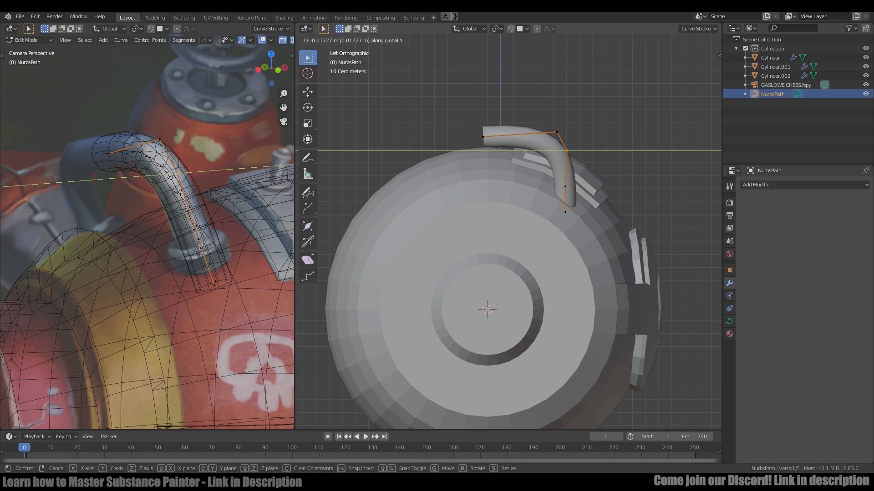
pyautogui.moveTo(574, 143); pyautogui.dragTo(574, 143)
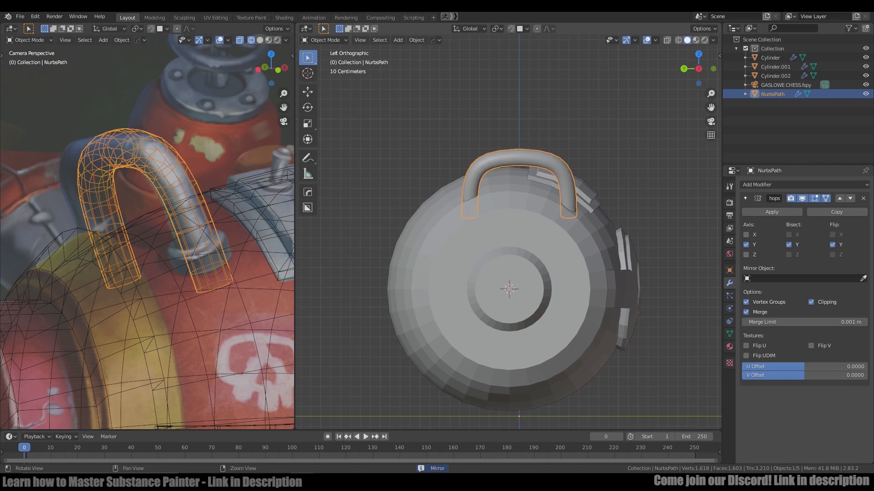
# Check the mirrored handle against the barrel from several sides and undo its Y mirror.
pyautogui.moveTo(508, 273); pyautogui.dragTo(410, 264, button='middle')
pyautogui.scroll(-2, 508, 232)
pyautogui.scroll(-3, 147, 231)
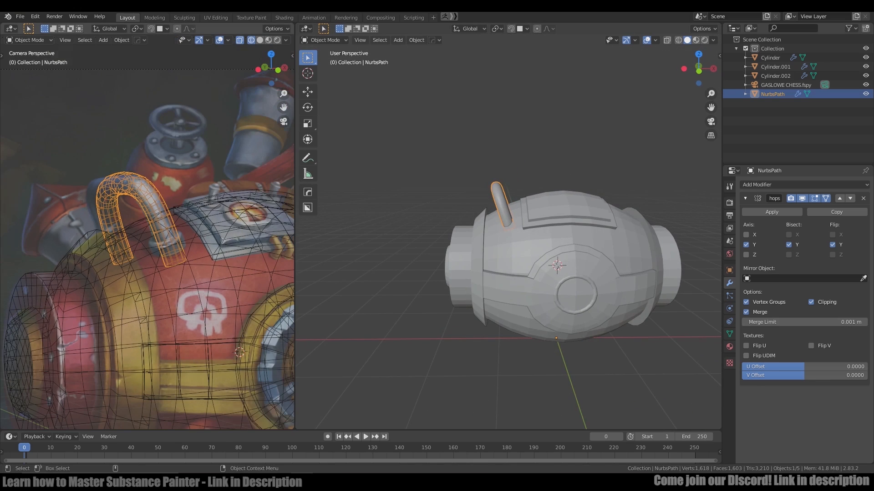
pyautogui.moveTo(500, 246); pyautogui.dragTo(594, 200, button='middle')
pyautogui.scroll(4, 594, 198)
pyautogui.press('Tab')
pyautogui.scroll(-2, 508, 273)
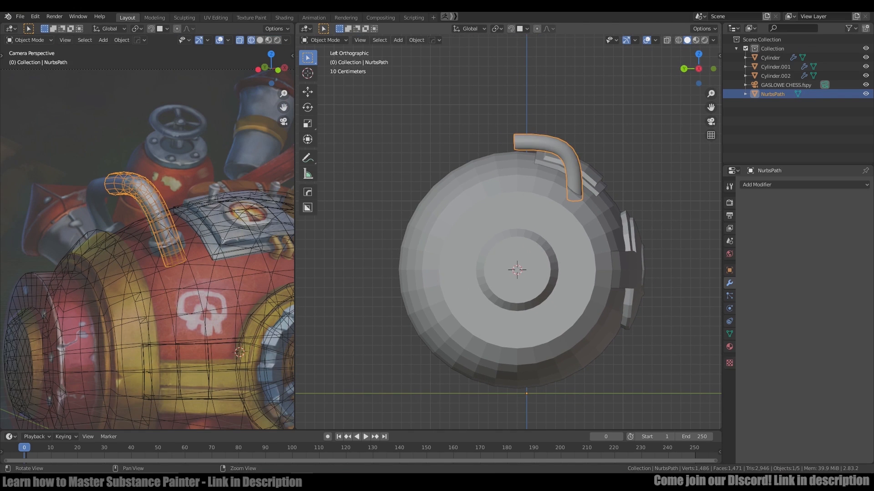
# Set the pipe's origin to the 3D cursor at the barrel's centre and mirror the pipe along Y.
pyautogui.keyDown('alt'); pyautogui.moveTo(556, 165); pyautogui.dragTo(549, 166); pyautogui.keyUp('alt')
pyautogui.press('q')
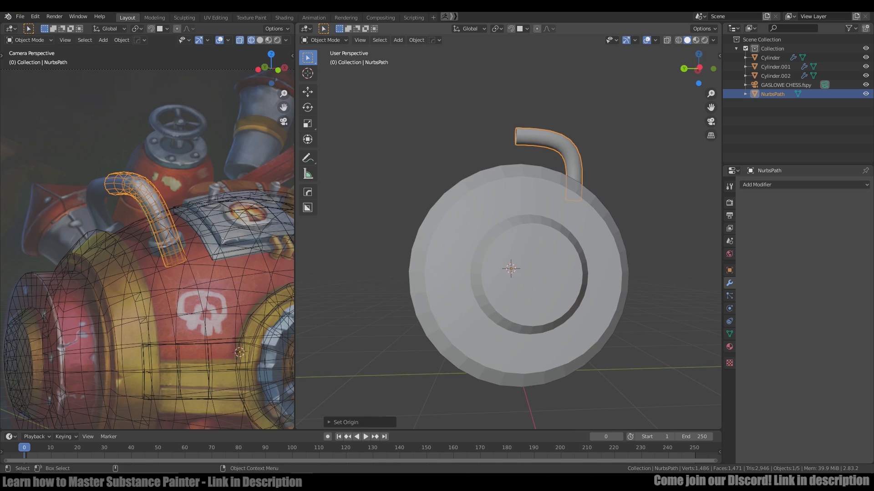
pyautogui.press('q')
pyautogui.click(478, 82)
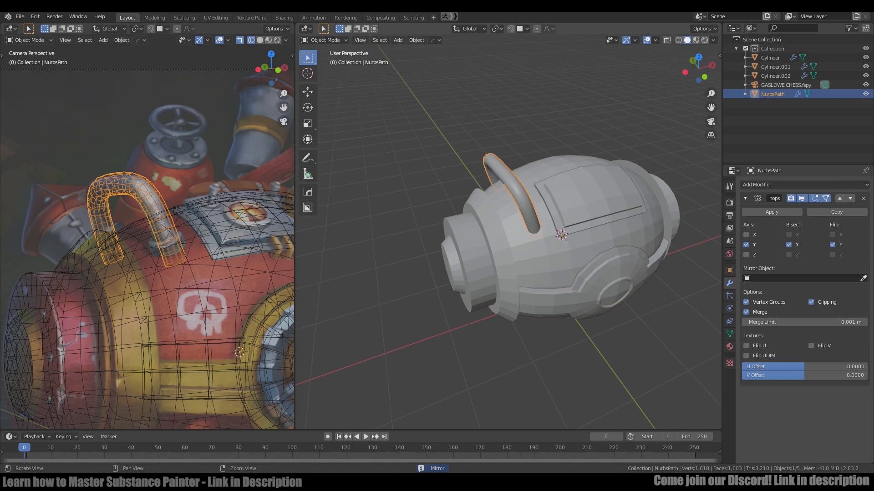
pyautogui.keyDown('alt'); pyautogui.moveTo(508, 228); pyautogui.dragTo(553, 194); pyautogui.keyUp('alt')
pyautogui.scroll(7, 508, 205)
pyautogui.press('Tab')
pyautogui.scroll(1, 546, 195)
pyautogui.click(628, 222)
pyautogui.press('Tab')
pyautogui.press('Tab')
pyautogui.press('2')
pyautogui.click(637, 220)
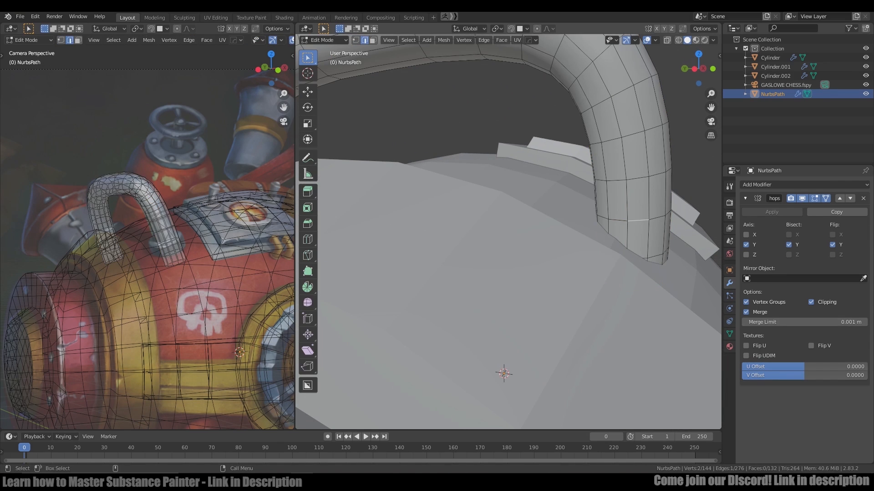
pyautogui.click(639, 221)
pyautogui.press('KP_Decimal')
pyautogui.scroll(-12, 508, 232)
pyautogui.press('Tab')
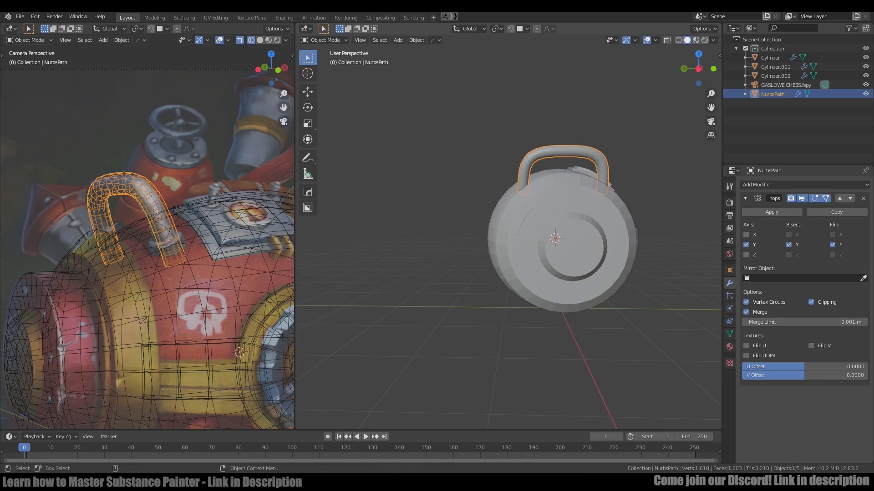
# Isolate the handle in left wireframe view and delete the lowest ring of faces on its leg.
pyautogui.press('ctrl+KP_3')
pyautogui.hotkey('shift', 'h')
pyautogui.scroll(8, 607, 175)
pyautogui.press('Tab')
pyautogui.hotkey('shift', 'z')
pyautogui.moveTo(528, 219); pyautogui.dragTo(626, 273)
pyautogui.press('x')
pyautogui.press('f')
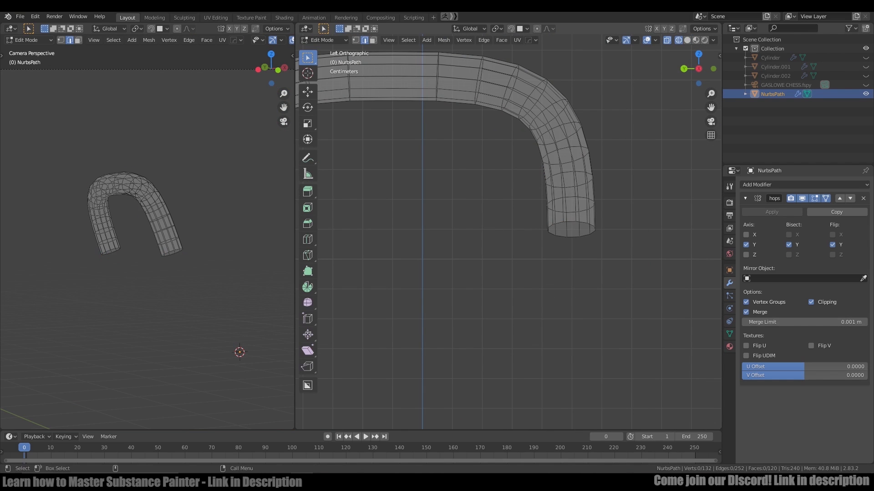
# Delete one more ring of faces from the handle leg's lower end and unhide the other objects.
pyautogui.press('KP_5')
pyautogui.press('KP_3')
pyautogui.press('ctrl+KP_3')
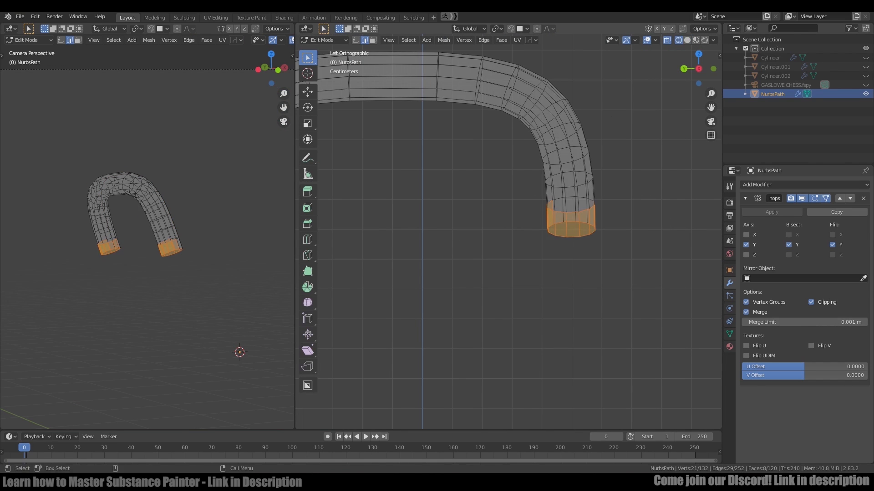
pyautogui.hotkey('ctrl', 'z')
pyautogui.press('x')
pyautogui.hotkey('ctrl', 'z')
pyautogui.hotkey('ctrl', 'z')
pyautogui.hotkey('ctrl', 'z')
pyautogui.hotkey('ctrl', 'z')
pyautogui.hotkey('ctrl', 'z')
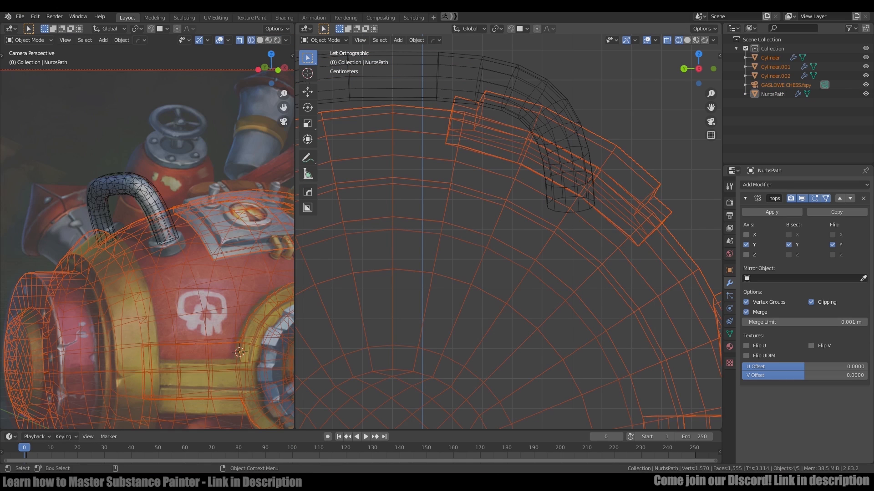
# Extrude the handle's open bottom edge loop and scale it outward by about 1.44 to form a flange.
pyautogui.hotkey('shift', 'z')
pyautogui.moveTo(582, 228)
pyautogui.mouseDown(button='middle')
pyautogui.moveTo(565, 205)
pyautogui.moveTo(614, 246)
pyautogui.mouseUp(button='middle')
pyautogui.keyDown('alt'); pyautogui.click(564, 203); pyautogui.keyUp('alt')
pyautogui.scroll(3, 651, 250)
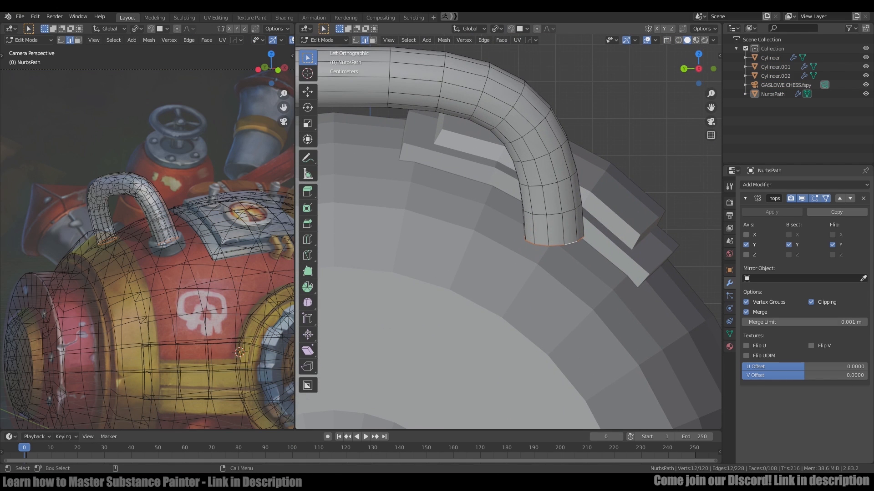
pyautogui.click(658, 189)
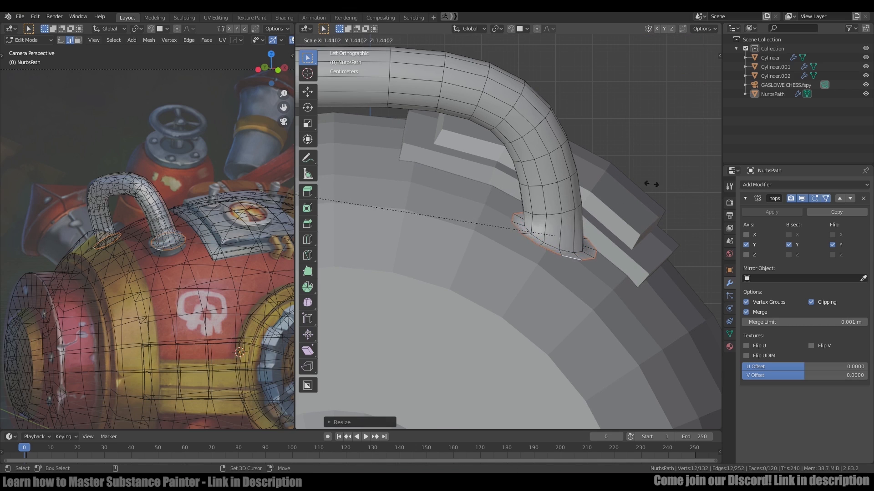
# Tilt the flange's edge loop about X to follow the barrel surface and extrude it down into a collar.
pyautogui.moveTo(606, 273); pyautogui.dragTo(500, 236, button='middle')
pyautogui.keyDown('alt'); pyautogui.click(585, 265); pyautogui.keyUp('alt')
pyautogui.press('r')
pyautogui.press('x')
pyautogui.click(652, 249)
pyautogui.press('g')
pyautogui.click(652, 250)
pyautogui.hotkey('ctrl', 'z')
pyautogui.scroll(1, 514, 246)
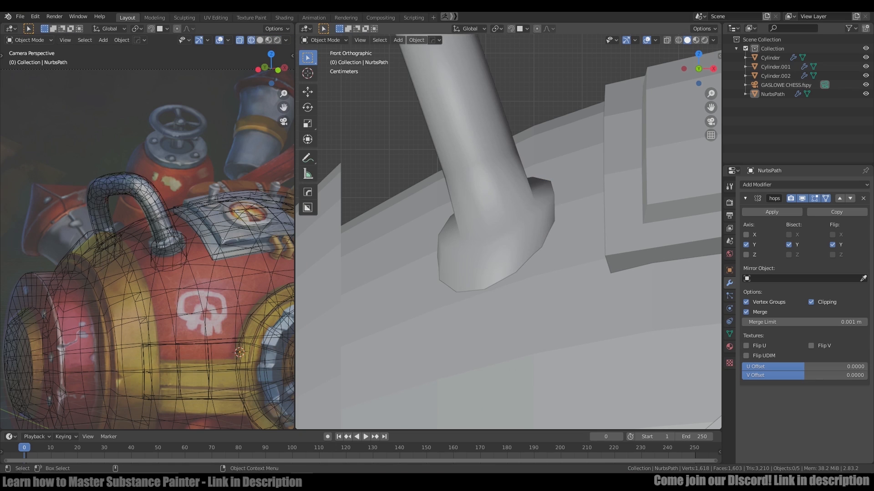
# Isolate the handle to examine the shape of its foot collar, and show the other objects again.
pyautogui.press('Tab')
pyautogui.hotkey('shift', 'h')
pyautogui.press('Tab')
pyautogui.press('KP_5')
pyautogui.press('Tab')
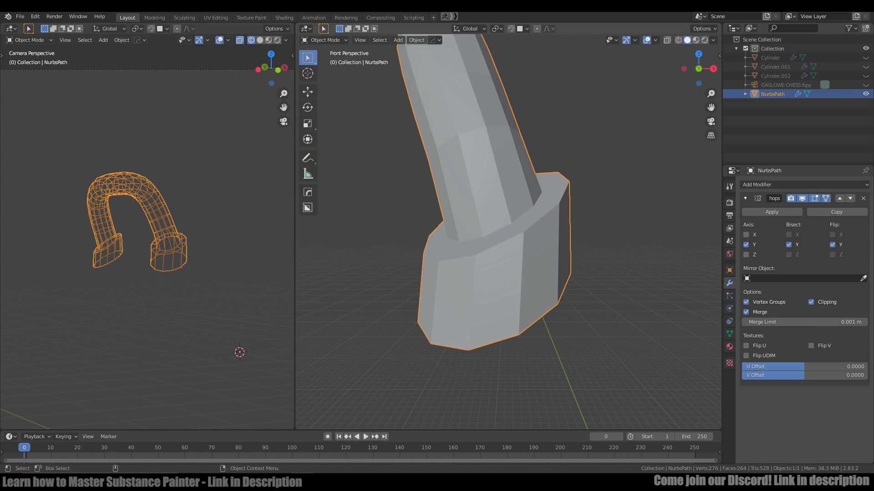
pyautogui.hotkey('alt', 'h')
pyautogui.press('Tab')
pyautogui.press('Tab')
pyautogui.click(592, 296)
pyautogui.press('Tab')
pyautogui.press('Tab')
pyautogui.click(482, 269)
pyautogui.press('Tab')
pyautogui.press('KP_5')
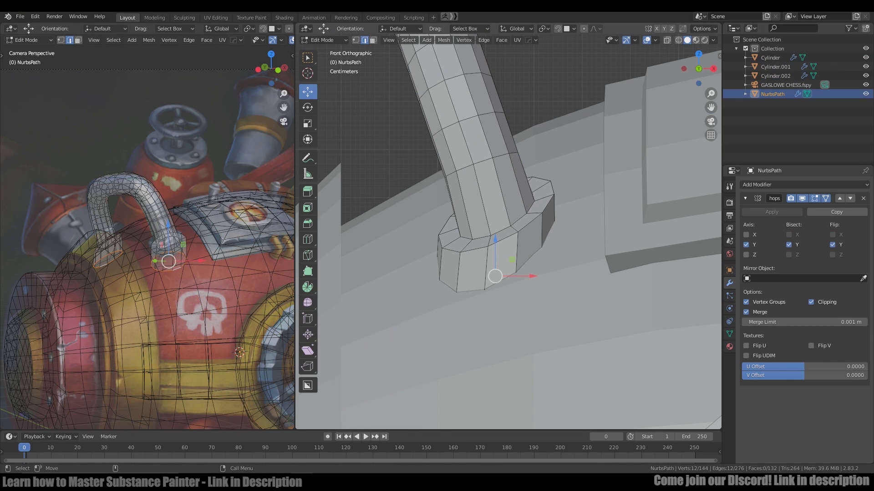
# Rotate the foot collar's faces about X and shift them slightly along Y to seat them on the barrel.
pyautogui.press('q')
pyautogui.scroll(-1, 509, 232)
pyautogui.keyDown('alt'); pyautogui.moveTo(455, 237); pyautogui.dragTo(633, 266); pyautogui.keyUp('alt')
pyautogui.hotkey('ctrl', '3')
pyautogui.keyDown('shift'); pyautogui.doubleClick(549, 237); pyautogui.keyUp('shift')
pyautogui.press('r')
pyautogui.press('x')
pyautogui.click(636, 288)
pyautogui.moveTo(636, 288); pyautogui.dragTo(683, 268, button='middle')
pyautogui.press('g')
pyautogui.press('y')
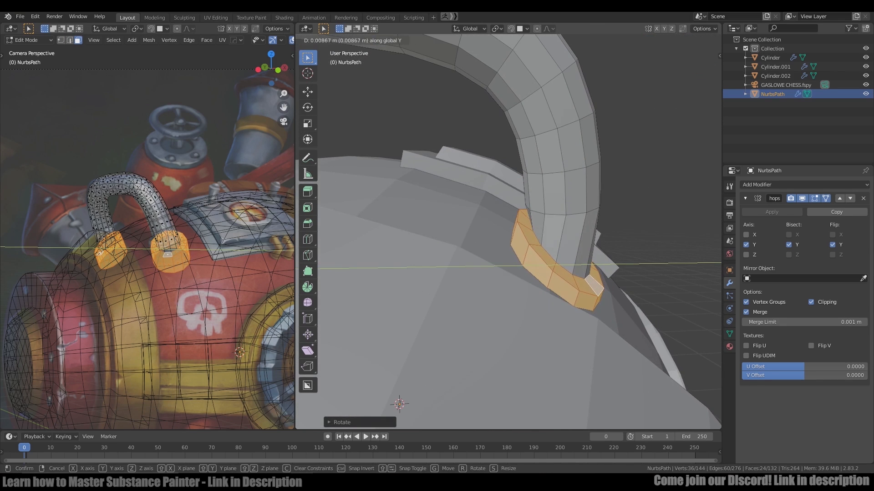
# Resize and rotate the foot collar in left view to align it with the barrel's curvature.
pyautogui.press('ctrl+KP_3')
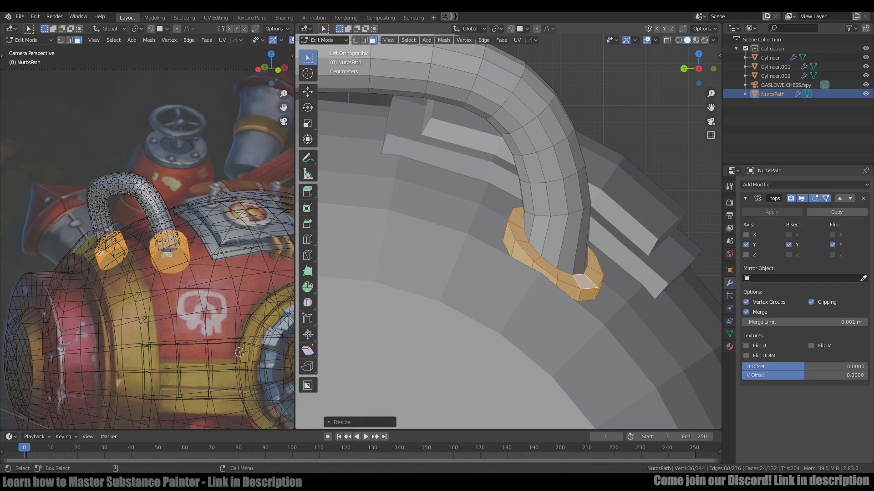
pyautogui.press('.')
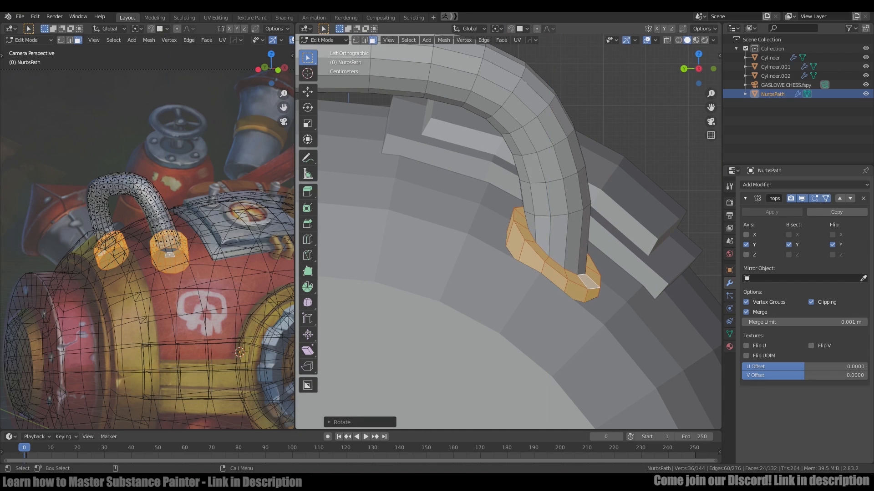
pyautogui.click(652, 203)
pyautogui.moveTo(652, 203); pyautogui.dragTo(614, 202, button='middle')
pyautogui.press('r')
pyautogui.press('r')
pyautogui.click(617, 214)
pyautogui.click(614, 202)
# Mirror the finished handle along X and Z to place handles at both ends, above and below the barrel.
pyautogui.keyDown('alt'); pyautogui.moveTo(569, 218); pyautogui.dragTo(546, 223); pyautogui.keyUp('alt')
pyautogui.scroll(-5, 546, 237)
pyautogui.press('Tab')
pyautogui.scroll(-3, 546, 223)
pyautogui.press('q')
pyautogui.click(515, 127)
pyautogui.click(602, 234)
pyautogui.moveTo(568, 246); pyautogui.dragTo(573, 219, button='middle')
pyautogui.hotkey('alt', 'a')
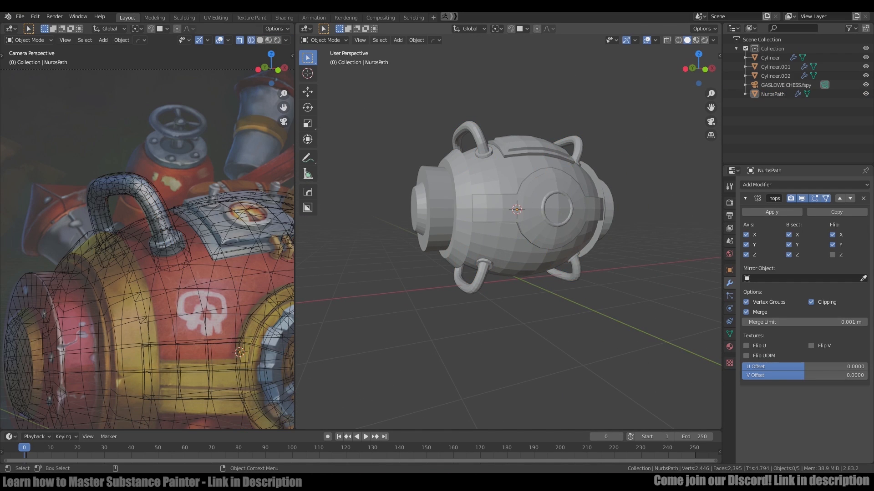
# Apply the Hard Ops Bevel to the barrel and to the raised upper plate.
pyautogui.scroll(-4, 147, 245)
pyautogui.moveTo(510, 227)
pyautogui.mouseDown(button='middle')
pyautogui.moveTo(578, 227)
pyautogui.moveTo(478, 236)
pyautogui.moveTo(512, 227)
pyautogui.mouseUp(button='middle')
pyautogui.scroll(2, 510, 227)
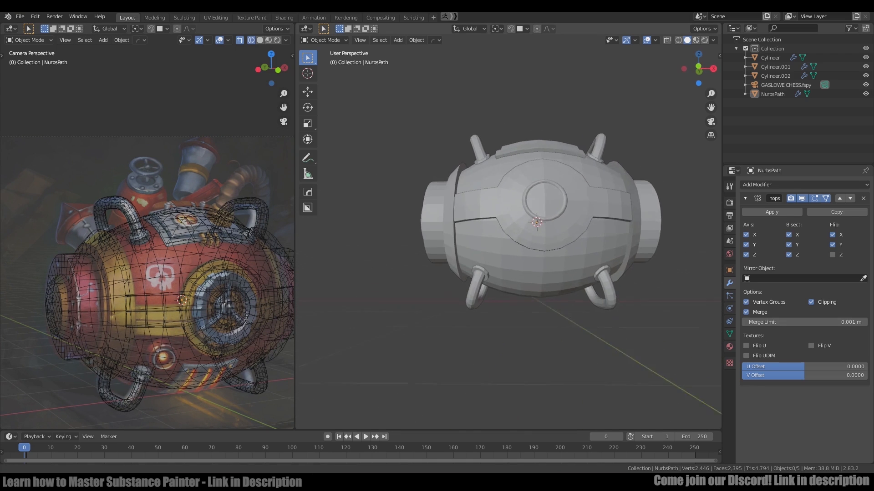
pyautogui.moveTo(478, 178); pyautogui.dragTo(487, 184, button='middle')
pyautogui.click(487, 185)
pyautogui.press('q')
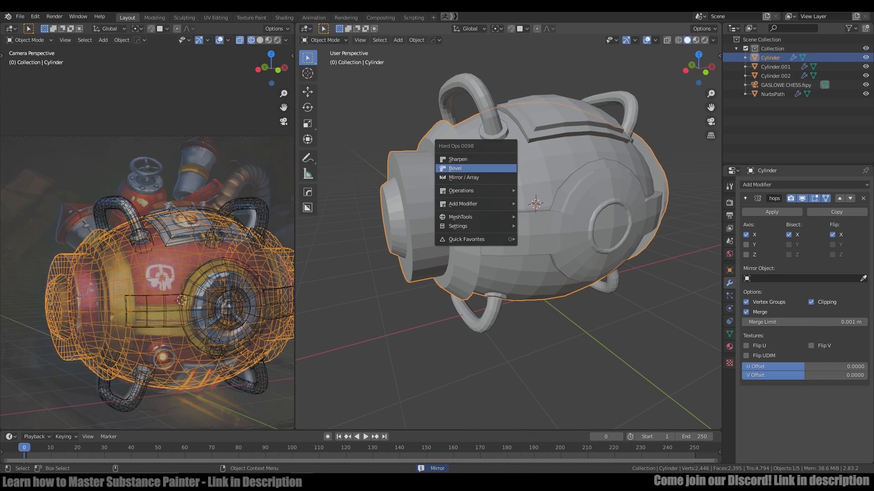
pyautogui.click(477, 93)
pyautogui.hotkey('ctrl', 'shift', 'b')
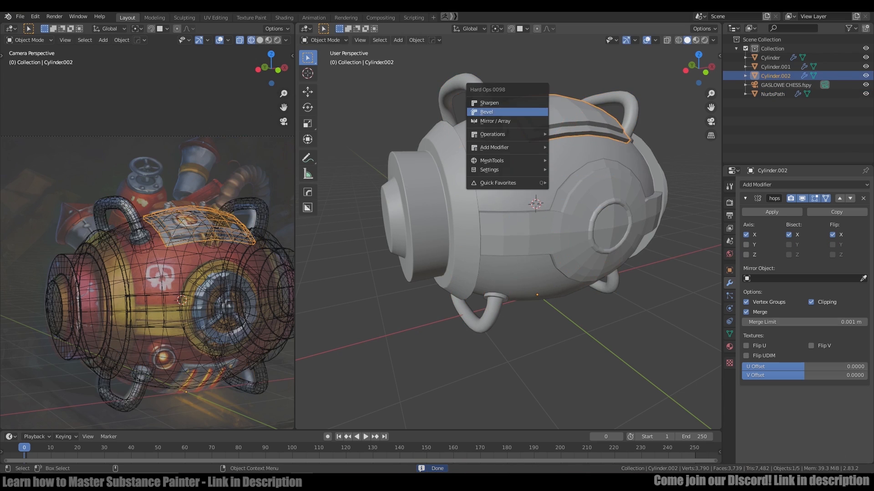
# Smooth the front panel with the Hard Ops Bevel and delete the added bevel modifier.
pyautogui.click(567, 207)
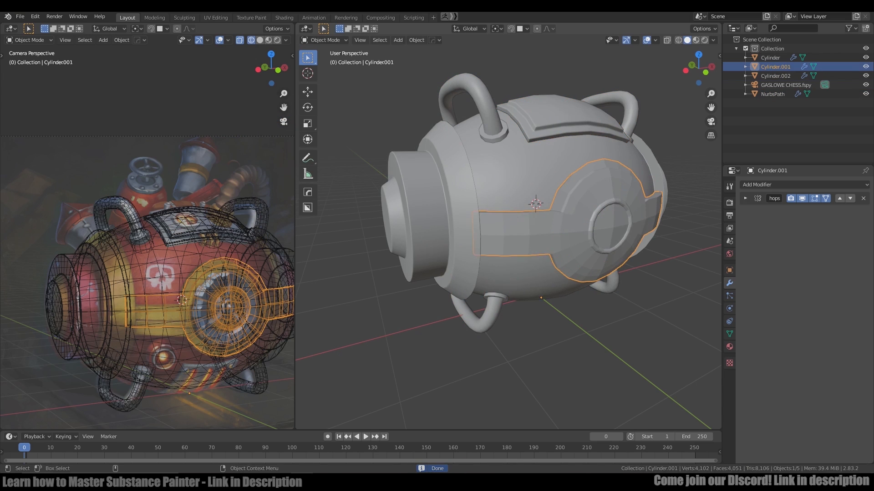
pyautogui.moveTo(591, 245)
pyautogui.keyDown('ctrl'); pyautogui.mouseDown(button='middle')
pyautogui.moveTo(592, 164)
pyautogui.moveTo(591, 241)
pyautogui.mouseUp(button='middle'); pyautogui.keyUp('ctrl')
pyautogui.moveTo(578, 200); pyautogui.dragTo(542, 196, button='middle')
pyautogui.click(862, 214)
pyautogui.press('Tab')
pyautogui.click(745, 199)
pyautogui.press('Tab')
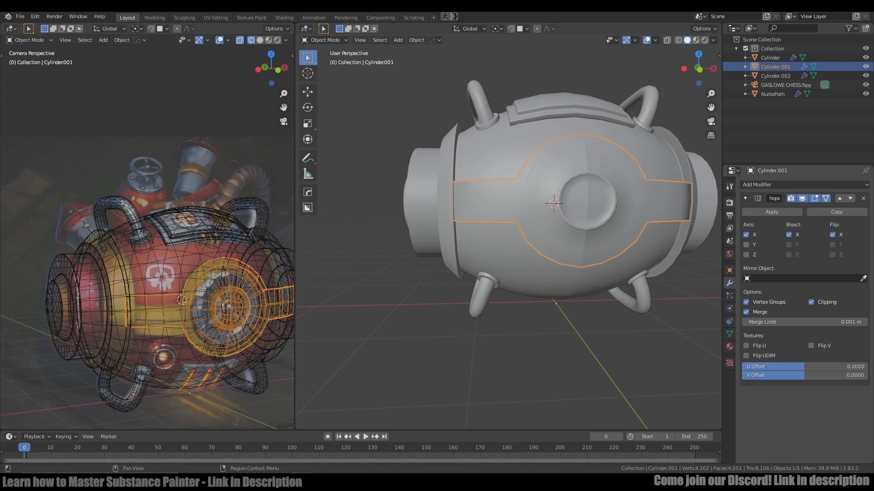
# Apply the front panel's mirror modifier and merge all its vertices by distance at 0.0071 m.
pyautogui.click(772, 210)
pyautogui.press('Tab')
pyautogui.press('a')
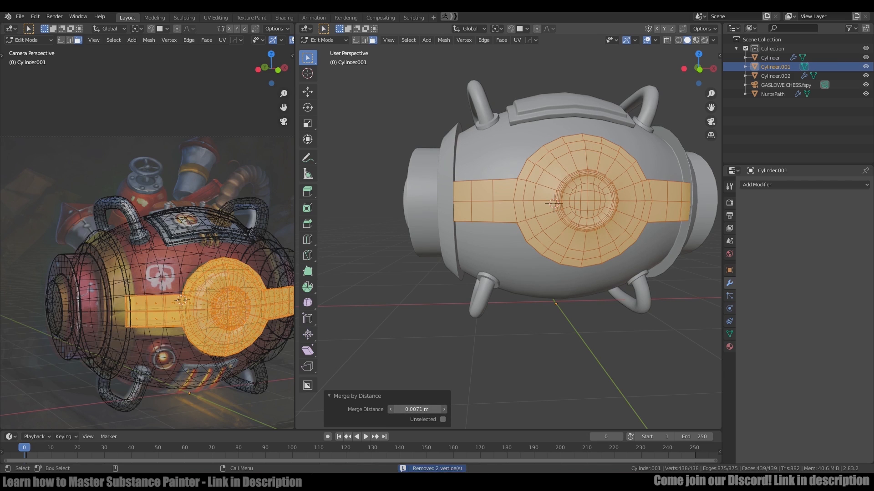
# Examine the front panel's mesh along its vertical centre seam.
pyautogui.press('Tab')
pyautogui.moveTo(564, 172)
pyautogui.keyDown('alt'); pyautogui.mouseDown()
pyautogui.moveTo(570, 198)
pyautogui.moveTo(564, 173)
pyautogui.mouseUp(); pyautogui.keyUp('alt')
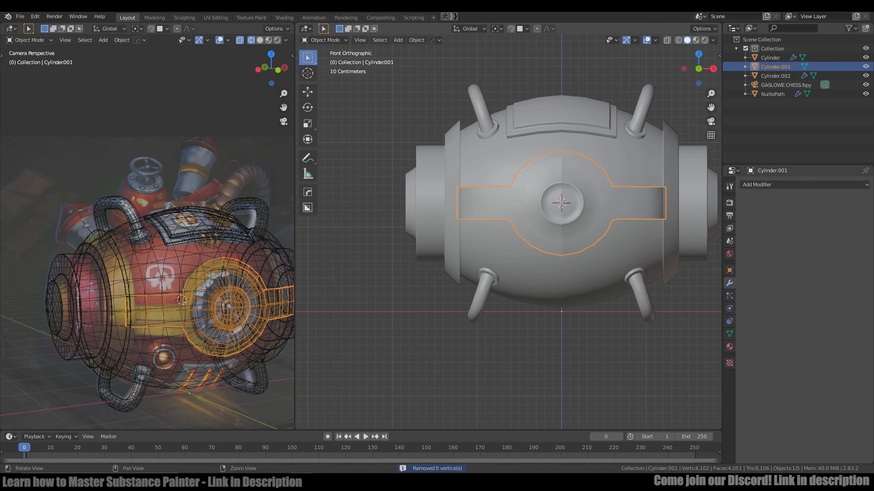
pyautogui.keyDown('alt'); pyautogui.moveTo(532, 217); pyautogui.dragTo(592, 216, button='right'); pyautogui.keyUp('alt')
pyautogui.press('Tab')
pyautogui.hotkey('alt', 'a')
pyautogui.press('2')
pyautogui.doubleClick(538, 185)
pyautogui.keyDown('alt'); pyautogui.moveTo(538, 184); pyautogui.dragTo(596, 184, button='right'); pyautogui.keyUp('alt')
pyautogui.press('1')
pyautogui.keyDown('alt'); pyautogui.moveTo(591, 218); pyautogui.dragTo(491, 218, button='right'); pyautogui.keyUp('alt')
pyautogui.keyDown('alt'); pyautogui.moveTo(491, 219); pyautogui.dragTo(500, 254); pyautogui.keyUp('alt')
pyautogui.hotkey('alt', 'a')
pyautogui.keyDown('alt'); pyautogui.moveTo(501, 237); pyautogui.dragTo(555, 237, button='right'); pyautogui.keyUp('alt')
# Isolate the front panel by hiding all other objects and set the viewport clip start to 0.01 m.
pyautogui.press('Tab')
pyautogui.hotkey('shift', 'h')
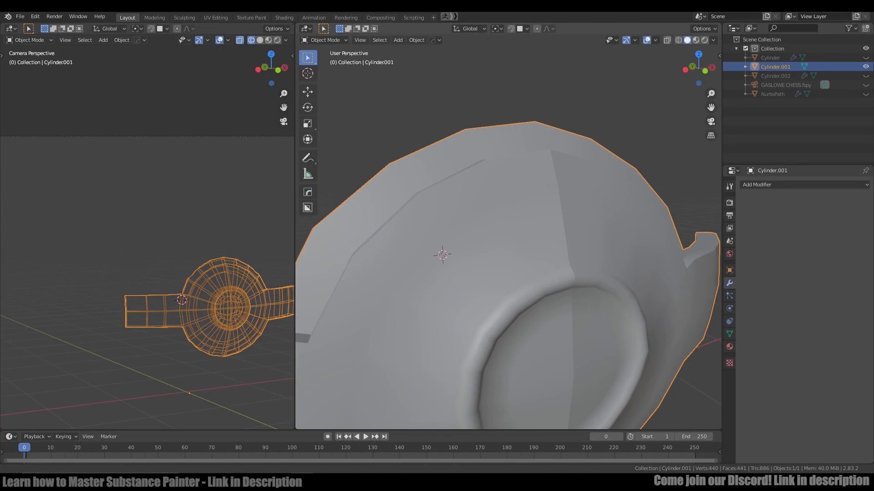
pyautogui.press('n')
pyautogui.click(715, 91)
pyautogui.click(687, 74)
pyautogui.write('0.01')
pyautogui.press('Return')
# Remove the interior faces along the front panel's centre seam and merge all its vertices by distance at 0.0051 m.
pyautogui.keyDown('alt'); pyautogui.moveTo(509, 246); pyautogui.dragTo(432, 228); pyautogui.keyUp('alt')
pyautogui.press('Tab')
pyautogui.hotkey('shift', 'z')
pyautogui.keyDown('alt'); pyautogui.moveTo(501, 228); pyautogui.dragTo(436, 227); pyautogui.keyUp('alt')
pyautogui.press('KP_1')
pyautogui.scroll(-1, 532, 182)
pyautogui.keyDown('alt'); pyautogui.moveTo(546, 182); pyautogui.dragTo(532, 145, button='middle'); pyautogui.keyUp('alt')
pyautogui.click(532, 99)
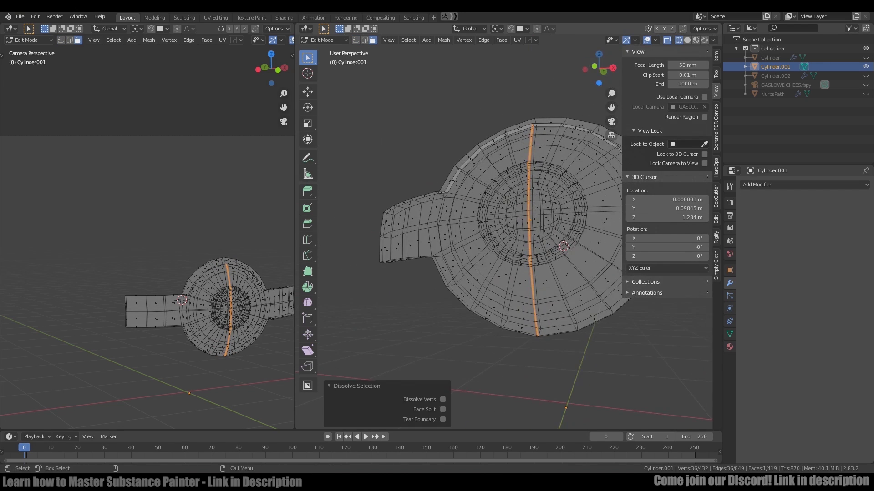
pyautogui.click(523, 331)
pyautogui.keyDown('alt'); pyautogui.moveTo(523, 332); pyautogui.dragTo(585, 317); pyautogui.keyUp('alt')
pyautogui.press('1')
pyautogui.press('a')
pyautogui.hotkey('alt', 'm')
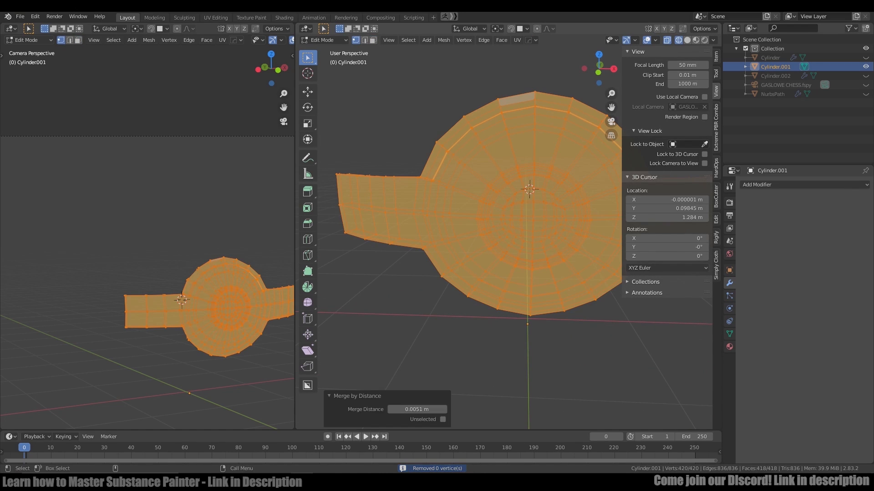
# Apply a Hard Ops bevel to the front panel with width 0.010, three segments and profile 0.70, and unhide the other objects.
pyautogui.press('Tab')
pyautogui.keyDown('alt'); pyautogui.moveTo(527, 196); pyautogui.dragTo(523, 205); pyautogui.keyUp('alt')
pyautogui.moveTo(414, 255); pyautogui.dragTo(517, 270, button='middle')
pyautogui.hotkey('ctrl', 'b')
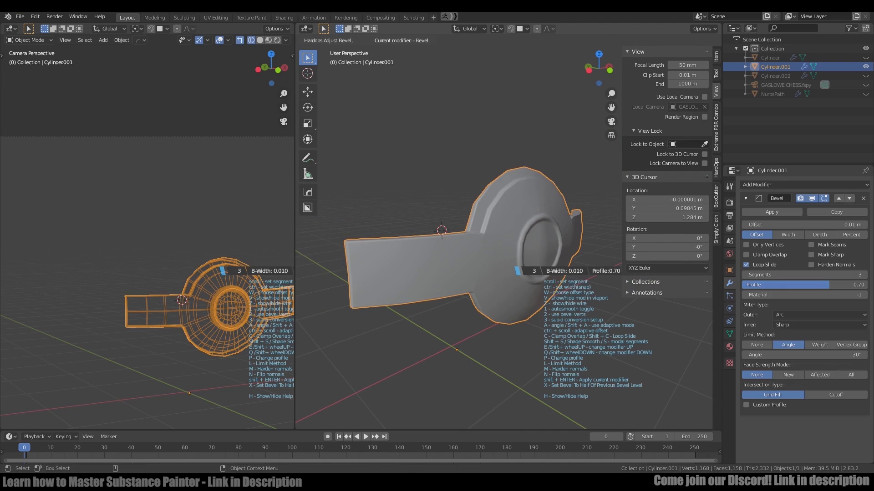
pyautogui.press('Return')
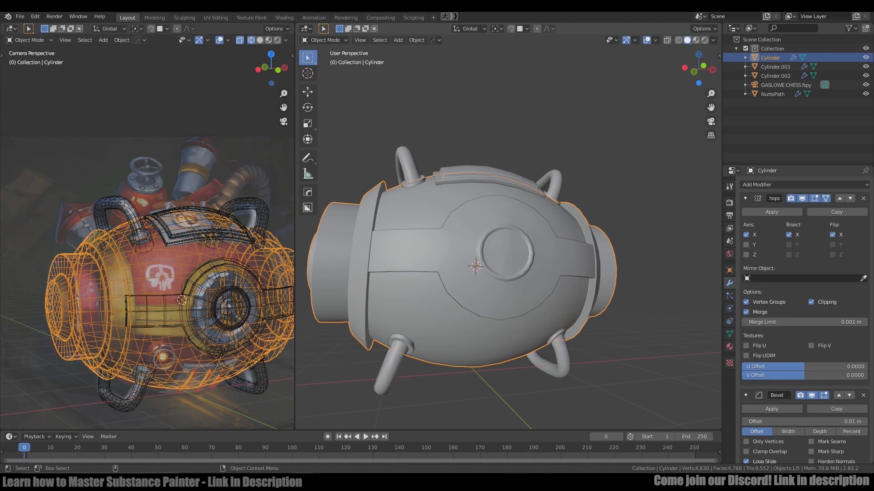
# Snap the 3D cursor to the upper vertical edge on the barrel's flat end face.
pyautogui.moveTo(455, 228); pyautogui.dragTo(373, 200, button='middle')
pyautogui.keyDown('ctrl'); pyautogui.moveTo(373, 200); pyautogui.dragTo(536, 234, button='middle'); pyautogui.keyUp('ctrl')
pyautogui.scroll(2, 501, 236)
pyautogui.click(500, 106)
pyautogui.click(501, 191)
pyautogui.scroll(3, 113, 255)
pyautogui.keyDown('shift'); pyautogui.moveTo(114, 255); pyautogui.dragTo(203, 212, button='middle'); pyautogui.keyUp('shift')
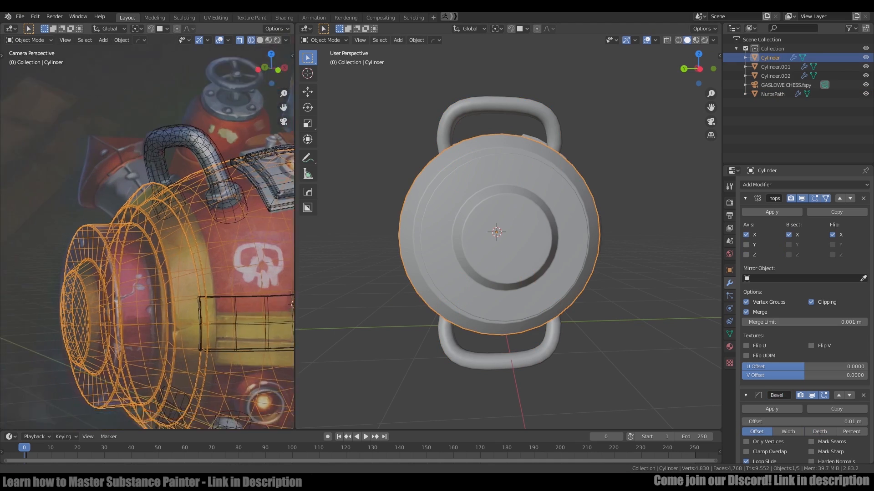
pyautogui.press('Tab')
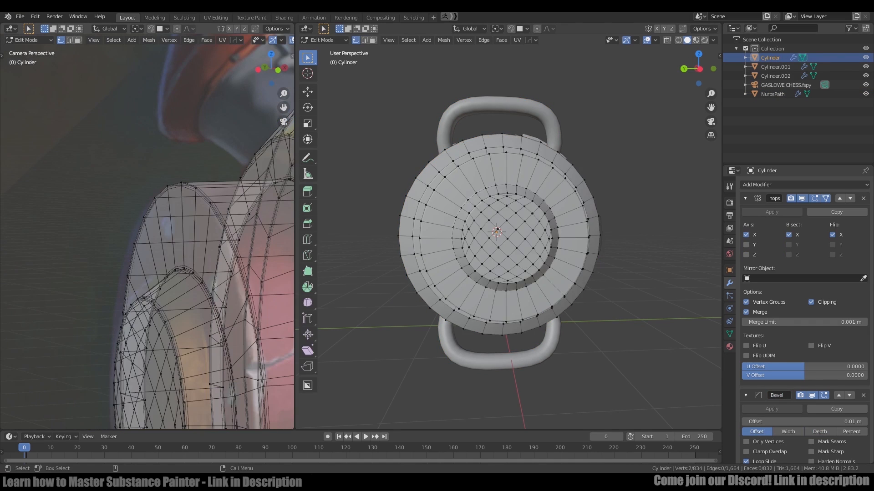
pyautogui.press('KP_1')
pyautogui.press('ctrl+KP_3')
pyautogui.scroll(3, 496, 182)
pyautogui.click(495, 167)
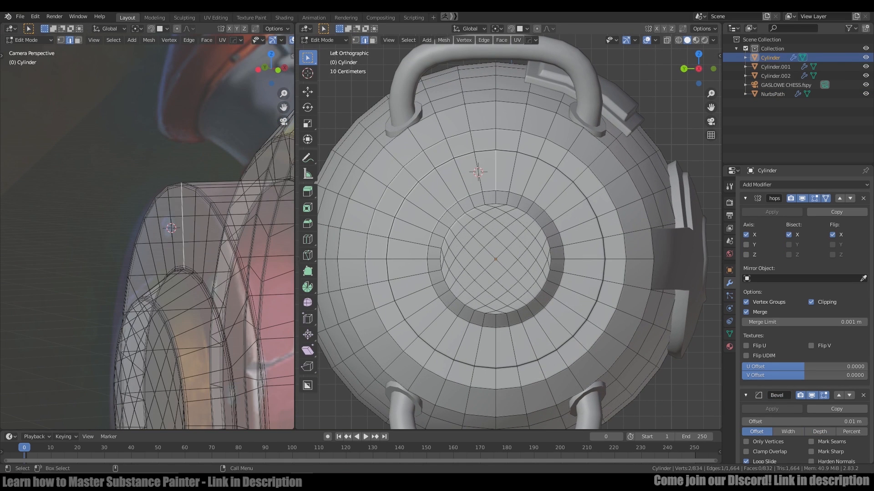
pyautogui.hotkey('shift', 's')
pyautogui.click(497, 209)
# Add a UV sphere with 32 segments and 16 rings at the 3D cursor and rotate it 90° about X.
pyautogui.keyDown('shift'); pyautogui.moveTo(498, 210); pyautogui.dragTo(471, 203, button='middle'); pyautogui.keyUp('shift')
pyautogui.click(489, 229)
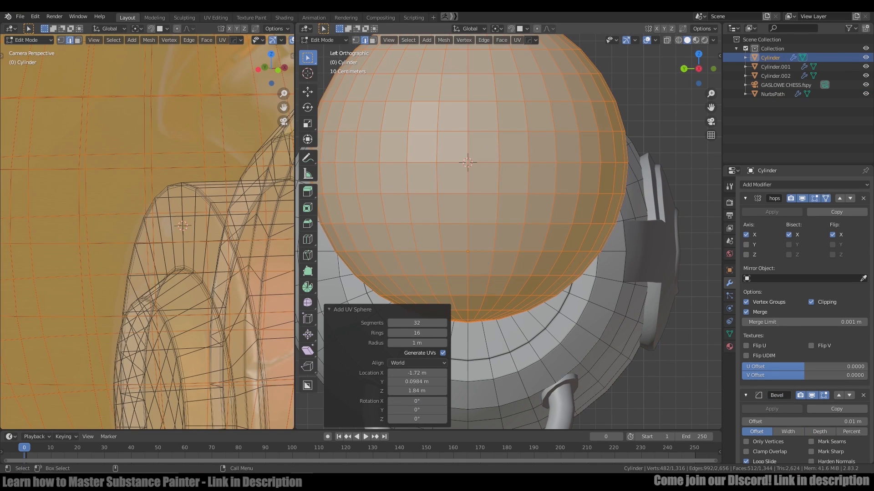
pyautogui.rightClick(641, 298)
pyautogui.write('rx90')
pyautogui.press('Return')
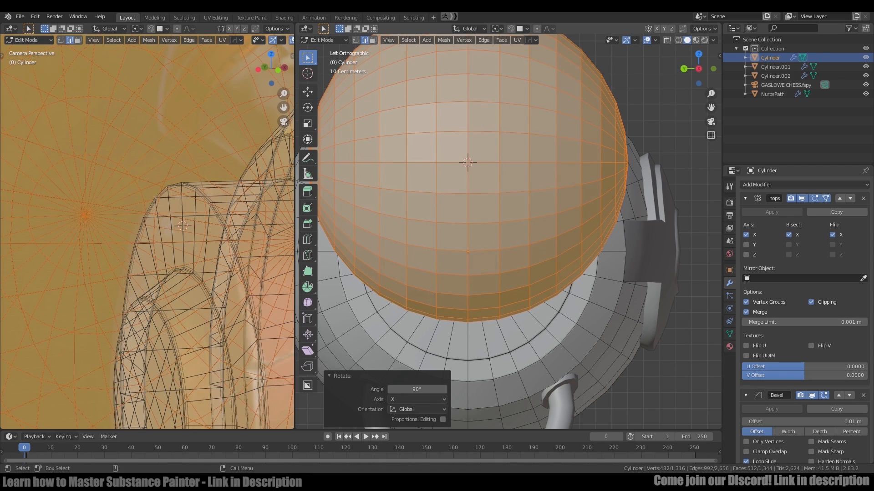
# Scale the sphere down to rivet size on the barrel's end face and flatten it along X to about 0.421.
pyautogui.press('s')
pyautogui.click(481, 173)
pyautogui.click(516, 199)
pyautogui.moveTo(516, 199); pyautogui.dragTo(506, 203, button='middle')
pyautogui.scroll(-3, 505, 203)
pyautogui.press('KP_Decimal')
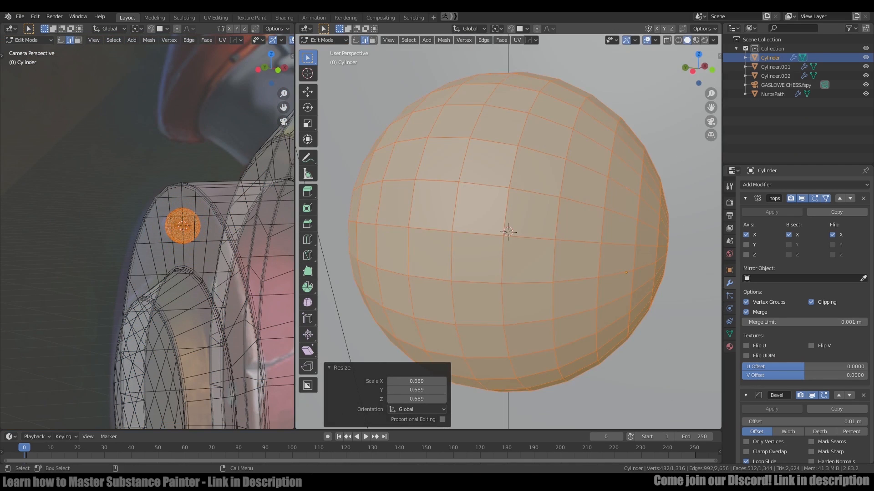
pyautogui.press('s')
pyautogui.click(607, 246)
pyautogui.moveTo(623, 245); pyautogui.dragTo(574, 253, button='middle')
pyautogui.press('s')
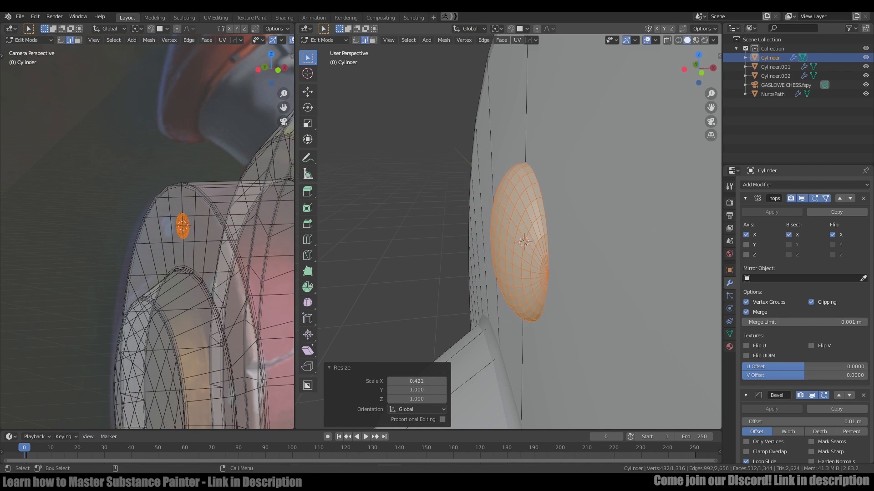
# Separate the flattened sphere into its own object and isolate it.
pyautogui.press('Tab')
pyautogui.press('Tab')
pyautogui.hotkey('alt', 'a')
pyautogui.press('l')
pyautogui.press('p')
pyautogui.click(541, 242)
pyautogui.press('Tab')
pyautogui.click(541, 242)
pyautogui.hotkey('shift', 'h')
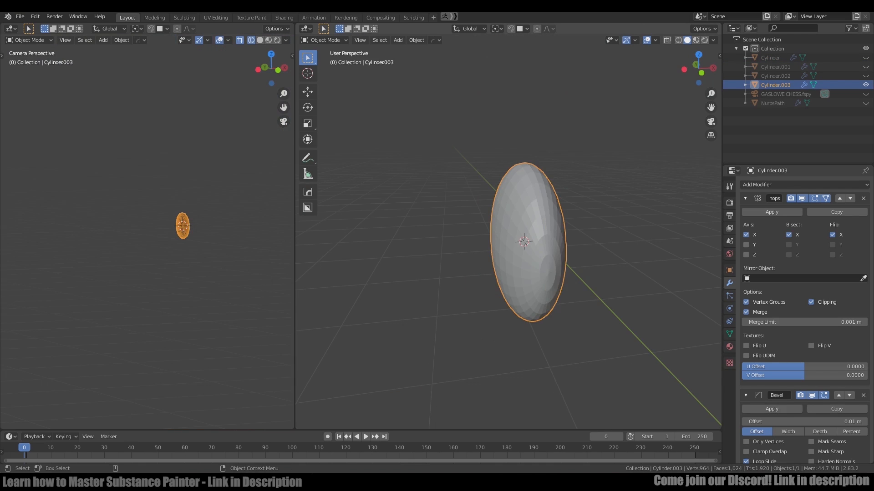
# Delete the faces of the flattened sphere's inner half, leaving an outward-facing dome.
pyautogui.press('Tab')
pyautogui.press('KP_1')
pyautogui.press('x')
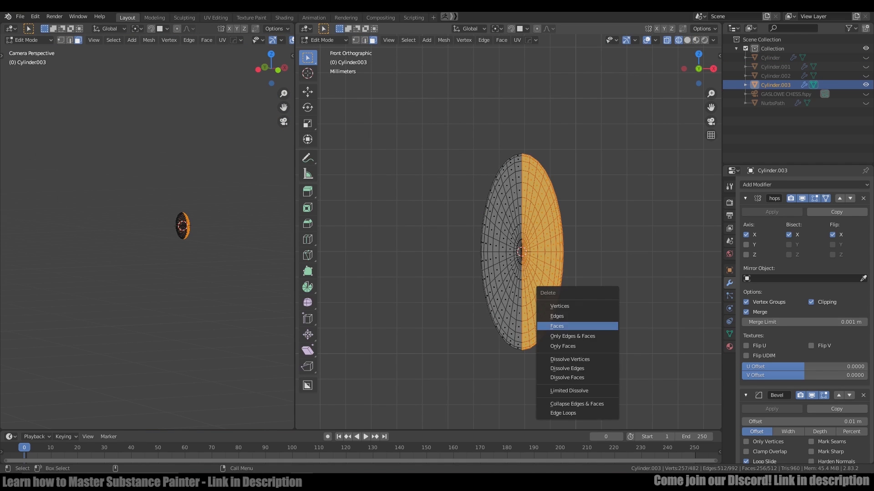
pyautogui.click(577, 324)
pyautogui.moveTo(577, 324); pyautogui.dragTo(542, 296, button='middle')
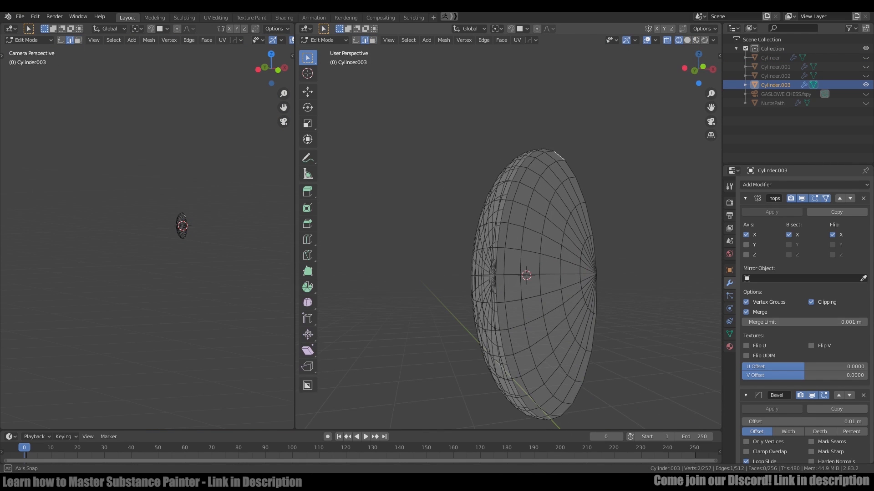
# Bevel the dome's horizontal centre edge loop with one segment and an offset of about 0.001 m.
pyautogui.moveTo(564, 268); pyautogui.dragTo(555, 268, button='middle')
pyautogui.hotkey('ctrl', 'b')
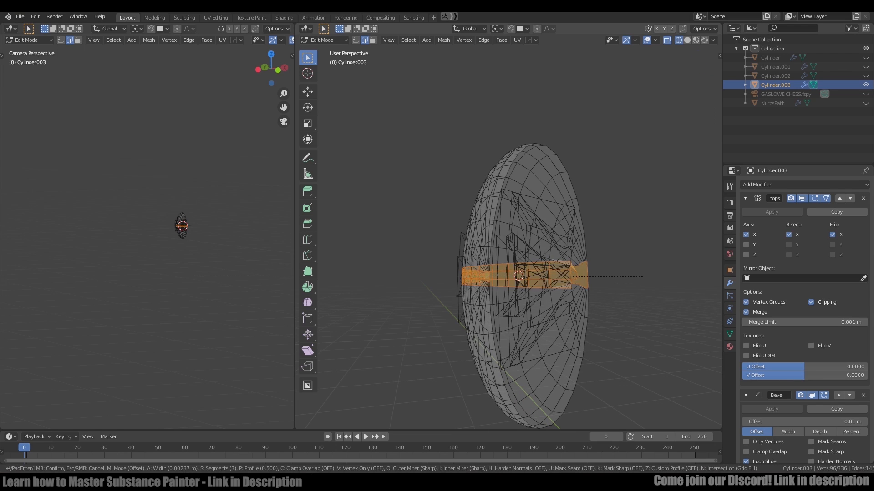
pyautogui.click(638, 275)
pyautogui.moveTo(638, 276); pyautogui.dragTo(605, 275, button='middle')
pyautogui.hotkey('shift', 'z')
pyautogui.click(632, 276)
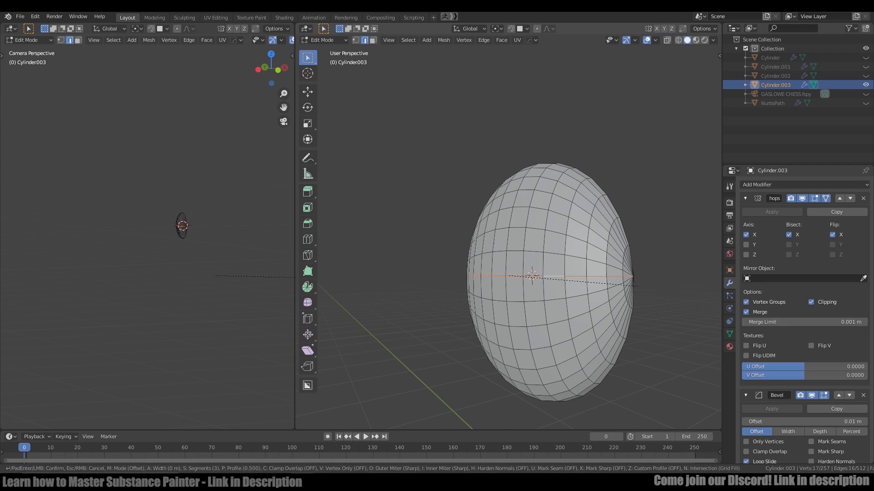
pyautogui.click(642, 286)
pyautogui.press('e')
pyautogui.press('x')
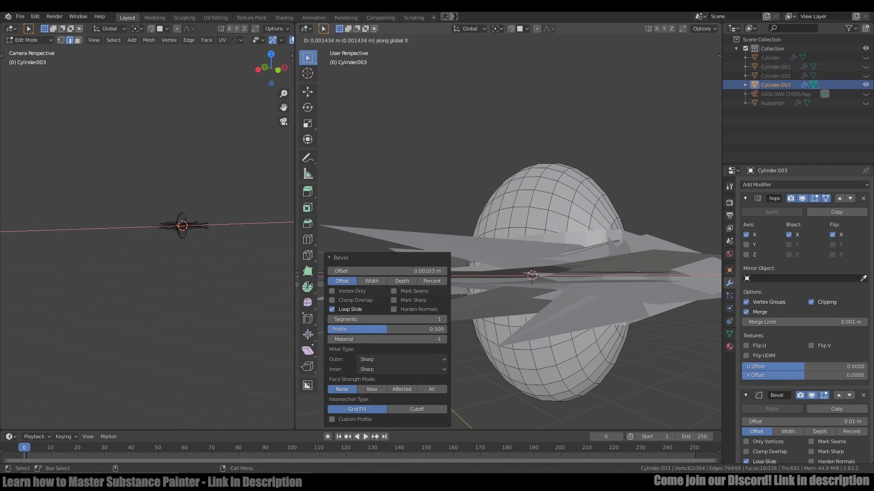
pyautogui.rightClick(648, 276)
pyautogui.scroll(-1, 648, 277)
pyautogui.hotkey('ctrl', 'z')
# Remove the dome's inherited modifiers and extrude the bevelled centre strip inward along X to form a screw slot.
pyautogui.click(862, 198)
pyautogui.click(863, 199)
pyautogui.scroll(2, 592, 227)
pyautogui.moveTo(538, 275); pyautogui.dragTo(496, 262, button='middle')
pyautogui.press('e')
pyautogui.press('Escape')
pyautogui.click(863, 199)
pyautogui.click(546, 262)
# Delete the slot faces that protrude past the dome's open back.
pyautogui.hotkey('alt', 'a')
pyautogui.press('3')
pyautogui.hotkey('shift', 'z')
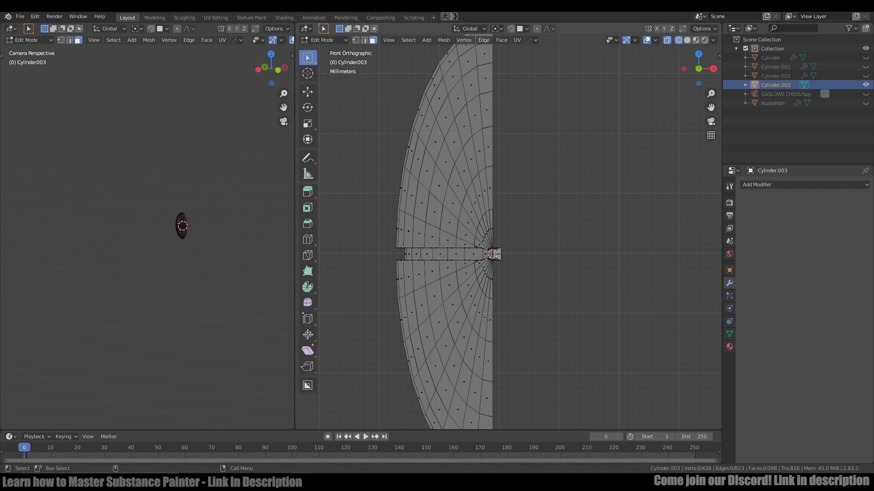
pyautogui.moveTo(494, 218); pyautogui.dragTo(555, 312)
pyautogui.press('x')
pyautogui.click(555, 312)
# Delete the leftover faces at the open ends of the screw slot.
pyautogui.scroll(1, 541, 277)
pyautogui.moveTo(541, 273); pyautogui.dragTo(528, 281, button='middle')
pyautogui.click(526, 225)
pyautogui.press('KP_Decimal')
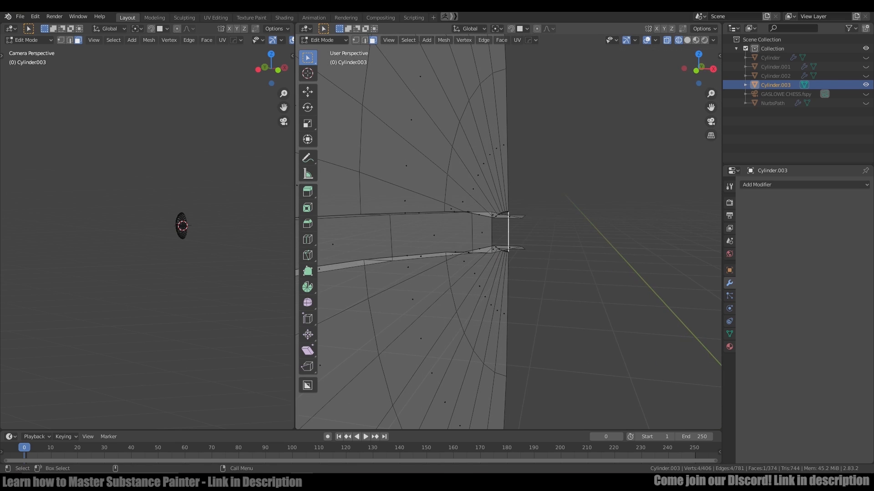
pyautogui.moveTo(526, 225)
pyautogui.mouseDown(button='middle')
pyautogui.moveTo(530, 237)
pyautogui.moveTo(532, 229)
pyautogui.moveTo(704, 224)
pyautogui.moveTo(689, 219)
pyautogui.mouseUp(button='middle')
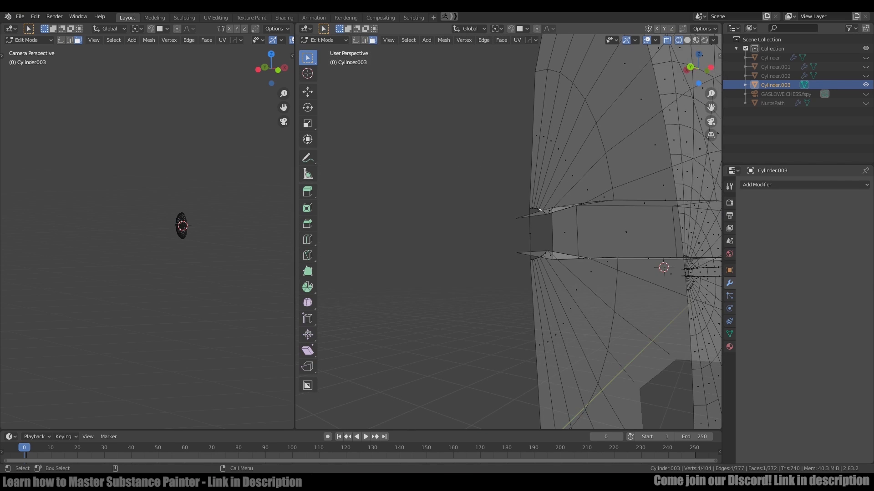
pyautogui.hotkey('shift', 'z')
pyautogui.press('x')
pyautogui.click(524, 222)
# Clean up the surplus vertices and edges around the screw slot's end.
pyautogui.moveTo(527, 227); pyautogui.dragTo(465, 195, button='middle')
pyautogui.press('1')
pyautogui.moveTo(546, 192); pyautogui.dragTo(575, 196, button='middle')
pyautogui.click(555, 186)
pyautogui.keyDown('shift'); pyautogui.click(570, 221); pyautogui.keyUp('shift')
pyautogui.click(516, 173)
pyautogui.keyDown('shift'); pyautogui.click(587, 270); pyautogui.keyUp('shift')
pyautogui.press('2')
pyautogui.hotkey('ctrl', 'x')
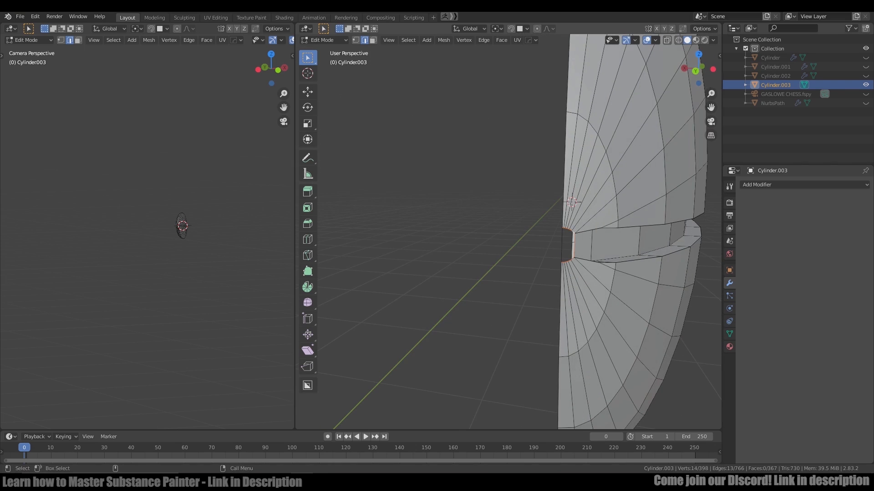
# Try Grid Fill on the opening at the slot's end and delete the edge closing it.
pyautogui.press('F3')
pyautogui.press('Return')
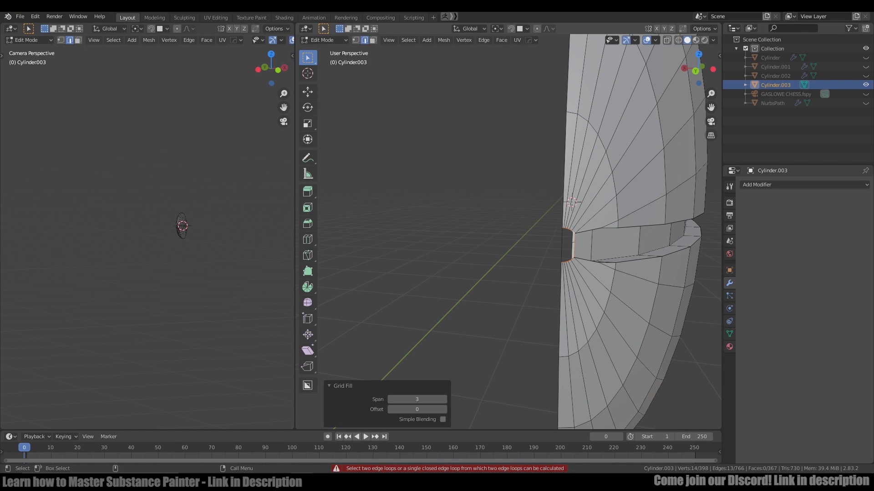
pyautogui.click(562, 246)
pyautogui.press('x')
pyautogui.click(605, 243)
# Select the edges on both sides of the gap at the slot's end and adjust the viewport clip start distance.
pyautogui.moveTo(605, 243); pyautogui.dragTo(580, 241, button='middle')
pyautogui.scroll(1, 639, 250)
pyautogui.click(570, 219)
pyautogui.keyDown('shift'); pyautogui.click(573, 258); pyautogui.keyUp('shift')
pyautogui.press('n')
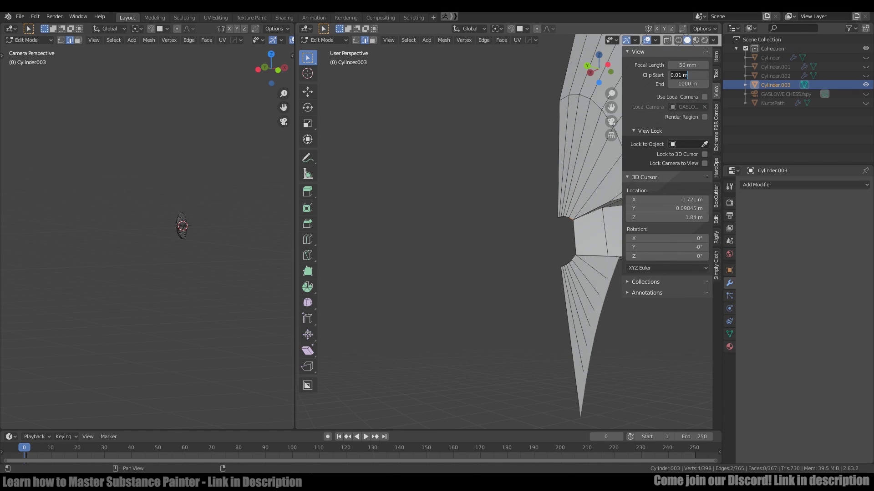
pyautogui.moveTo(674, 74); pyautogui.dragTo(650, 74)
pyautogui.press('n')
# Fill the gap between the slot's wall and floor edges with a row of faces.
pyautogui.scroll(7, 587, 237)
pyautogui.moveTo(587, 236); pyautogui.dragTo(623, 269, button='middle')
pyautogui.press('f')
pyautogui.click(498, 233)
pyautogui.press('f')
pyautogui.press('f')
pyautogui.press('f')
pyautogui.press('f')
pyautogui.press('f')
pyautogui.scroll(-7, 508, 233)
# Set the screw head's origin to its geometry in Object Mode.
pyautogui.press('Tab')
pyautogui.press('q')
pyautogui.moveTo(549, 239)
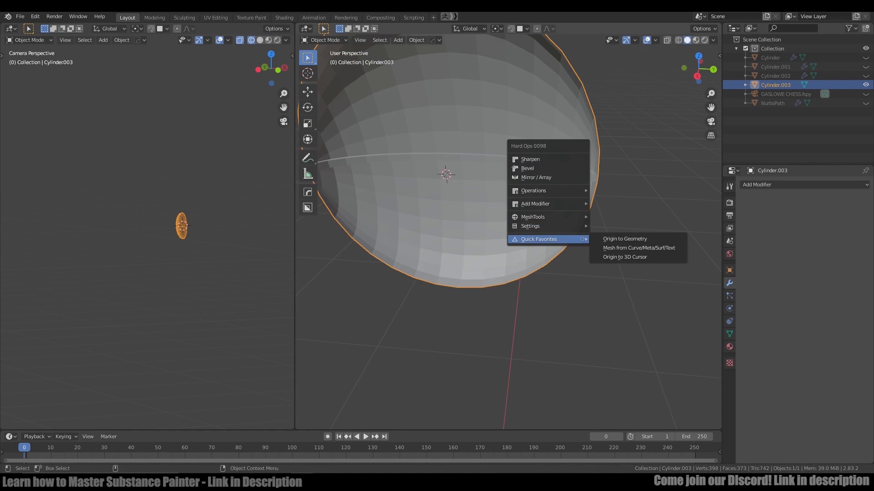
pyautogui.click(624, 238)
pyautogui.press('q')
pyautogui.keyDown('alt'); pyautogui.moveTo(409, 136); pyautogui.dragTo(477, 114); pyautogui.keyUp('alt')
pyautogui.click(427, 108)
pyautogui.hotkey('ctrl', 'z')
# Unhide all parts of the model around the isolated screw head and clear the selection.
pyautogui.scroll(-3, 508, 233)
pyautogui.keyDown('alt'); pyautogui.moveTo(455, 218); pyautogui.dragTo(564, 232); pyautogui.keyUp('alt')
pyautogui.press('Tab')
pyautogui.press('Tab')
pyautogui.keyDown('alt'); pyautogui.moveTo(509, 233); pyautogui.dragTo(574, 237); pyautogui.keyUp('alt')
pyautogui.hotkey('alt', 'h')
pyautogui.scroll(-8, 508, 233)
pyautogui.moveTo(569, 236); pyautogui.dragTo(512, 239, button='middle')
pyautogui.hotkey('alt', 'a')
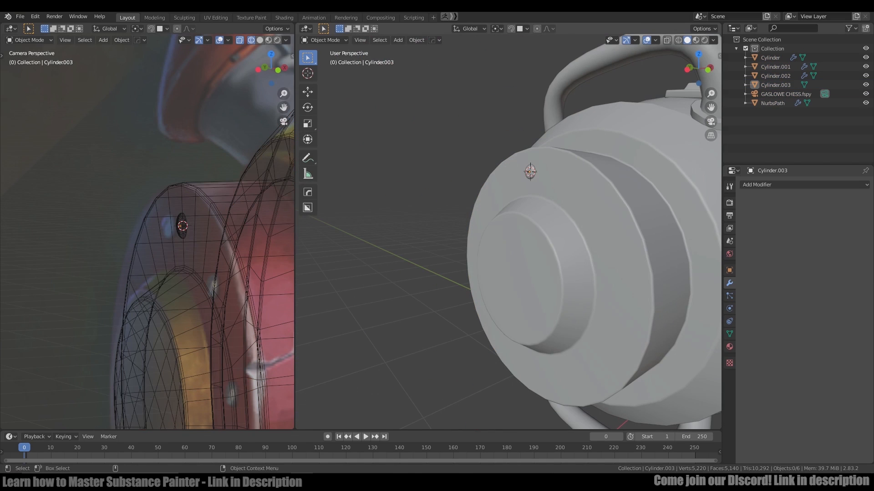
# Snap the 3D cursor to the barrel's centre and move the screw head's origin to the 3D cursor.
pyautogui.scroll(-3, 509, 233)
pyautogui.keyDown('alt'); pyautogui.moveTo(510, 232); pyautogui.dragTo(564, 227); pyautogui.keyUp('alt')
pyautogui.click(591, 191)
pyautogui.hotkey('shift', 's')
pyautogui.click(540, 166)
pyautogui.press('q')
pyautogui.moveTo(510, 225)
pyautogui.click(587, 241)
# Add a circular array of 8 screws around the barrel's end cap with a Y displacement of 0.135.
pyautogui.moveTo(586, 242); pyautogui.dragTo(546, 184, button='middle')
pyautogui.press('q')
pyautogui.moveTo(546, 184)
pyautogui.moveTo(541, 148)
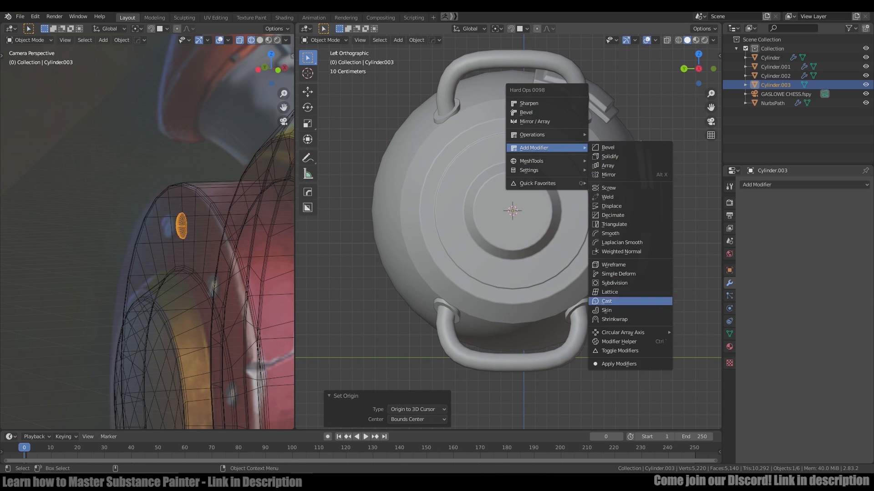
pyautogui.click(701, 360)
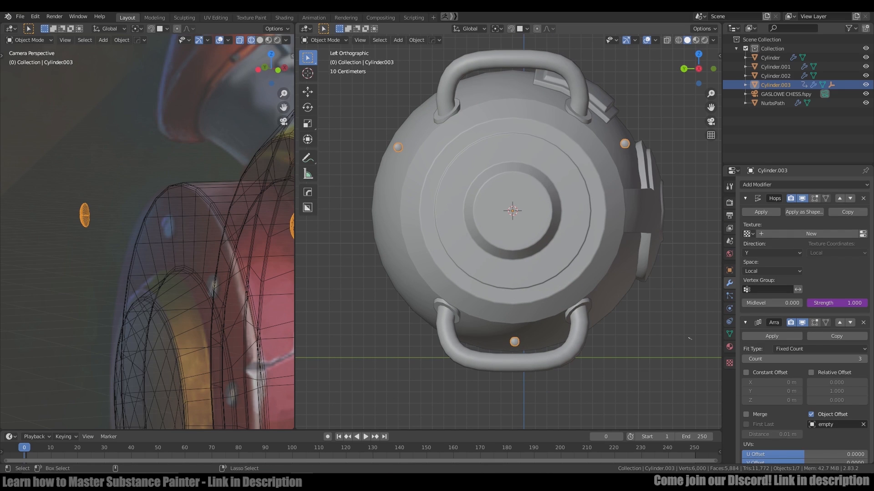
pyautogui.hotkey('alt', 'shift', 'w')
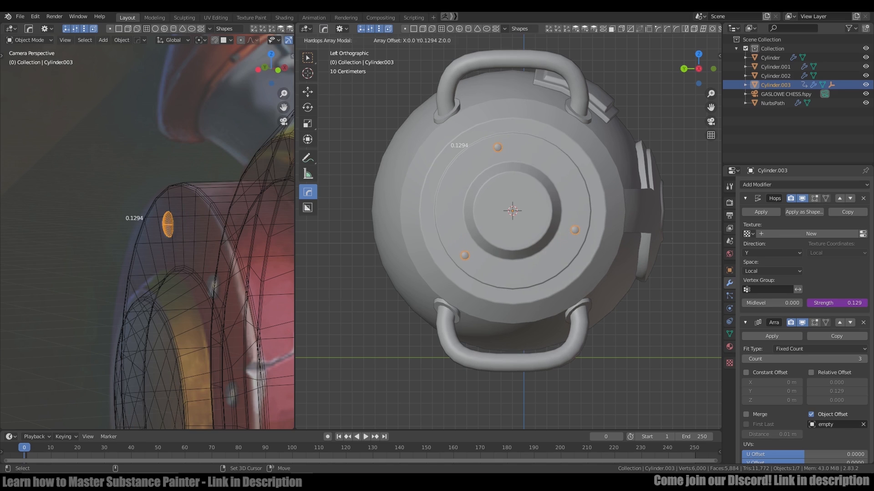
pyautogui.click(200, 285)
pyautogui.scroll(-3, 200, 285)
pyautogui.keyDown('shift'); pyautogui.moveTo(205, 285); pyautogui.dragTo(203, 213, button='middle'); pyautogui.keyUp('shift')
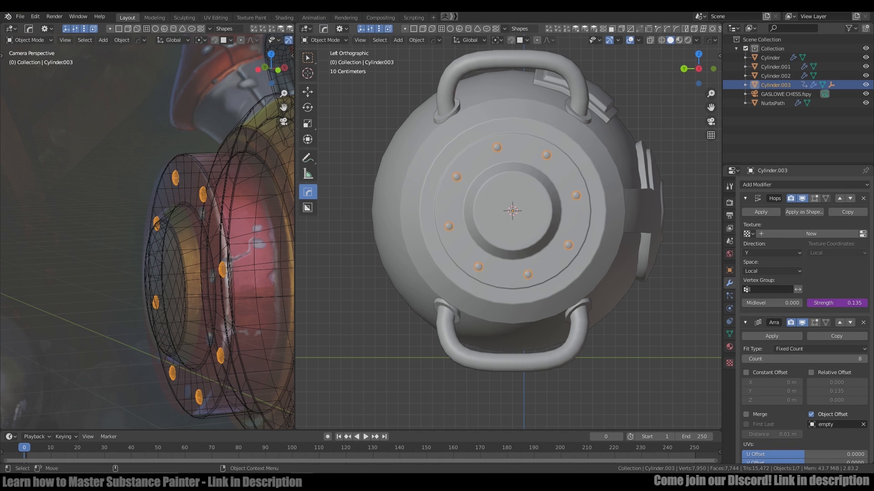
# Mirror the ring of screws across the X axis onto the barrel's opposite end cap.
pyautogui.moveTo(537, 218); pyautogui.dragTo(460, 230, button='middle')
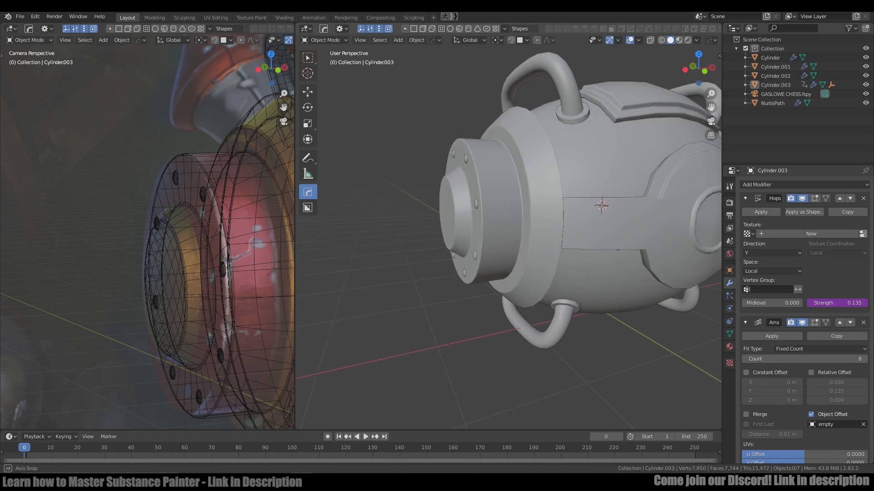
pyautogui.click(610, 245)
pyautogui.scroll(-2, 610, 246)
pyautogui.moveTo(745, 198); pyautogui.dragTo(745, 214)
pyautogui.click(524, 228)
pyautogui.keyDown('shift'); pyautogui.moveTo(524, 218); pyautogui.dragTo(491, 225, button='middle'); pyautogui.keyUp('shift')
pyautogui.press('q')
pyautogui.click(428, 200)
pyautogui.click(483, 224)
pyautogui.hotkey('alt', 'a')
pyautogui.scroll(-2, 491, 225)
pyautogui.scroll(2, 491, 225)
pyautogui.scroll(-5, 191, 232)
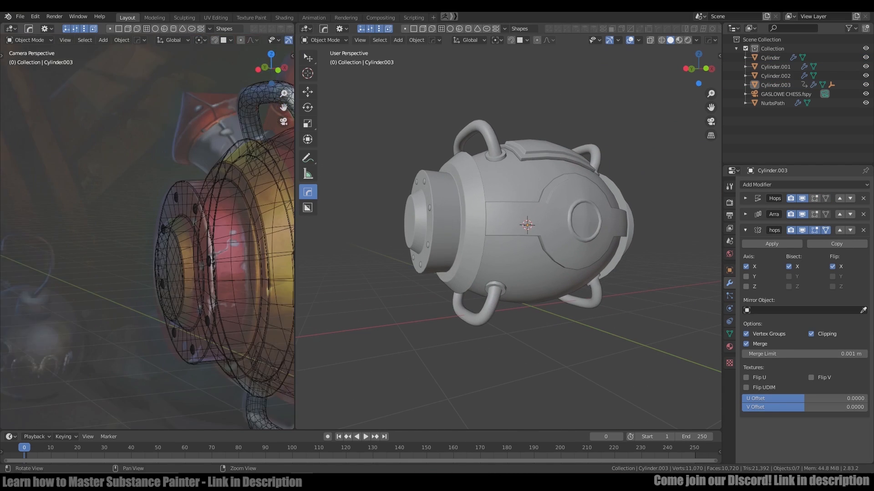
# Place the 3D cursor on the barrel's surface at the small glowing port of the reference image.
pyautogui.keyDown('shift'); pyautogui.moveTo(191, 232); pyautogui.dragTo(88, 227, button='middle'); pyautogui.keyUp('shift')
pyautogui.click(546, 152)
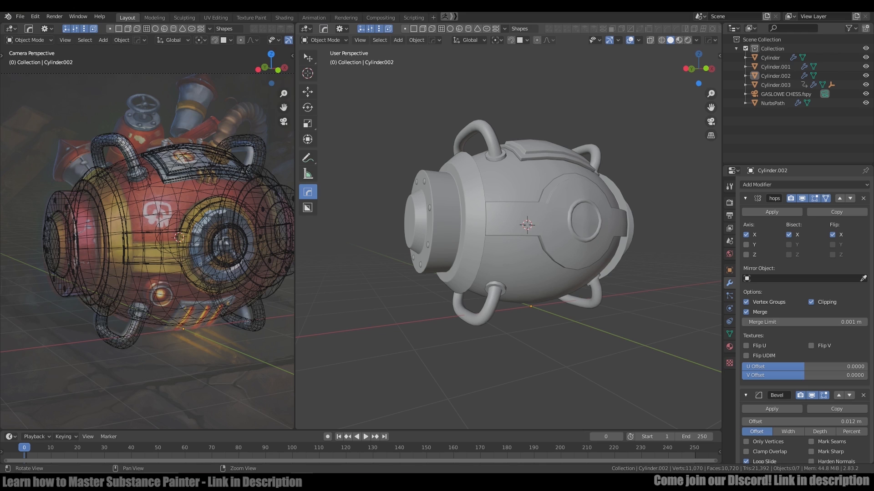
pyautogui.moveTo(473, 237); pyautogui.dragTo(464, 237, button='middle')
pyautogui.scroll(2, 464, 238)
pyautogui.click(464, 238)
pyautogui.scroll(3, 145, 293)
pyautogui.press('Tab')
pyautogui.click(159, 284)
pyautogui.hotkey('shift', 'z')
pyautogui.click(181, 294)
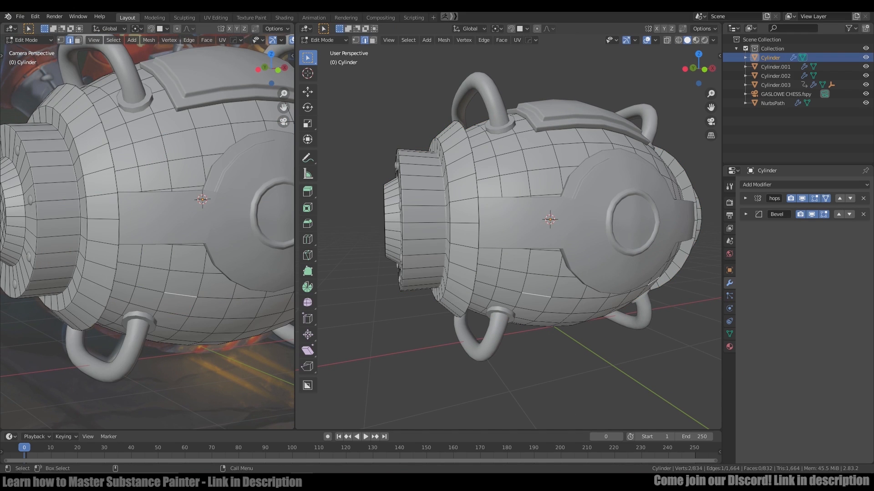
pyautogui.hotkey('shift', 'z')
pyautogui.scroll(-1, 522, 296)
pyautogui.hotkey('shift', 'a')
pyautogui.press('Tab')
# Add a mesh cylinder at the 3D cursor, rotate it 90° about X and scale it to the port's size.
pyautogui.hotkey('shift', 'a')
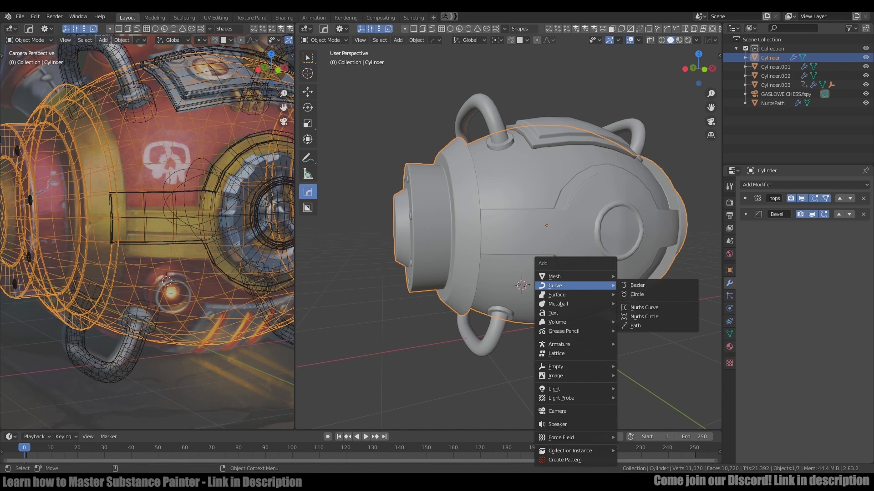
pyautogui.moveTo(574, 276)
pyautogui.click(637, 325)
pyautogui.press('s')
pyautogui.press('Return')
pyautogui.press('r')
pyautogui.press('x')
pyautogui.press('9')
pyautogui.press('0')
pyautogui.press('Return')
pyautogui.press('s')
pyautogui.press('Return')
# Move the new cylinder down about 0.08 m and sideways to line it up with the glowing port.
pyautogui.moveTo(538, 291); pyautogui.dragTo(529, 297, button='middle')
pyautogui.hotkey('shift', 'space')
pyautogui.press('g')
pyautogui.press('z')
pyautogui.press('z')
pyautogui.press('g')
pyautogui.press('z')
pyautogui.press('Return')
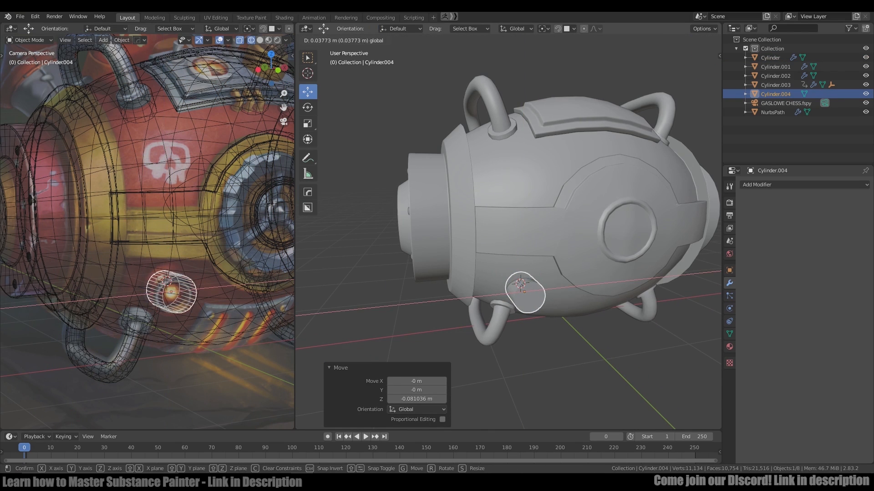
pyautogui.press('Return')
pyautogui.scroll(3, 523, 277)
pyautogui.moveTo(483, 268); pyautogui.dragTo(538, 257, button='middle')
pyautogui.scroll(2, 538, 257)
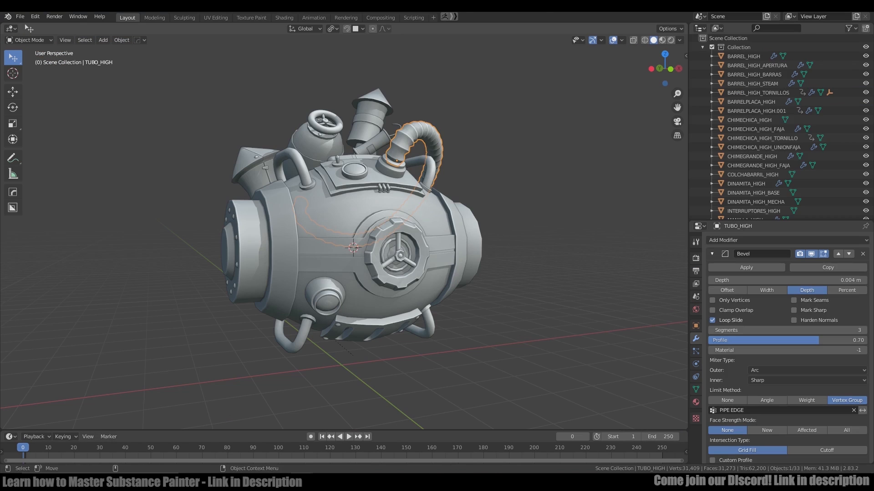
# Examine the finished high-poly contraption and the mesh of its parts in Edit Mode.
pyautogui.moveTo(346, 228); pyautogui.dragTo(382, 222, button='middle')
pyautogui.scroll(4, 369, 242)
pyautogui.click(319, 273)
pyautogui.moveTo(319, 273); pyautogui.dragTo(386, 268, button='middle')
pyautogui.click(798, 254)
pyautogui.press('Tab')
pyautogui.press('Tab')
pyautogui.scroll(-1, 366, 227)
pyautogui.press('Tab')
pyautogui.scroll(-2, 387, 255)
pyautogui.press('Tab')
pyautogui.click(346, 191)
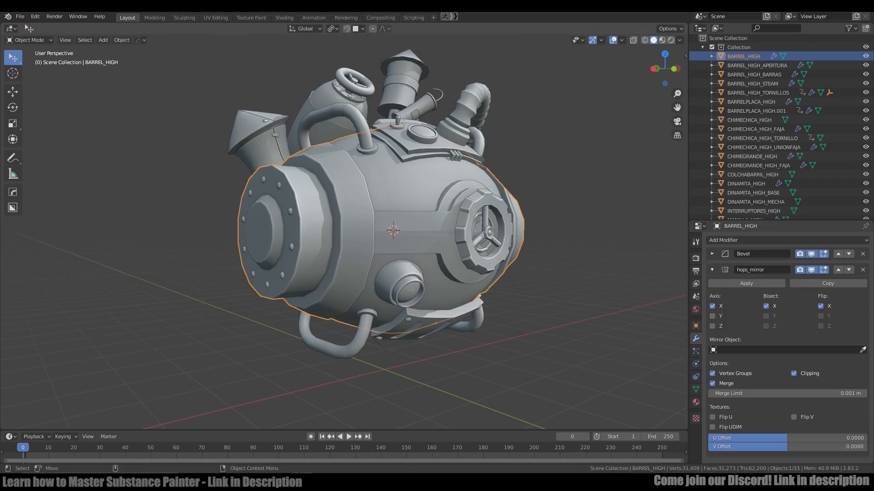
# Examine the edge loops and modifiers of the barrel and of the front aperture panel.
pyautogui.press('Tab')
pyautogui.moveTo(346, 227); pyautogui.dragTo(396, 262, button='middle')
pyautogui.press('Tab')
pyautogui.click(711, 270)
pyautogui.press('Tab')
pyautogui.press('Tab')
pyautogui.scroll(2, 364, 232)
pyautogui.scroll(-3, 364, 232)
pyautogui.scroll(2, 373, 255)
pyautogui.click(377, 287)
pyautogui.scroll(-2, 373, 255)
pyautogui.click(396, 236)
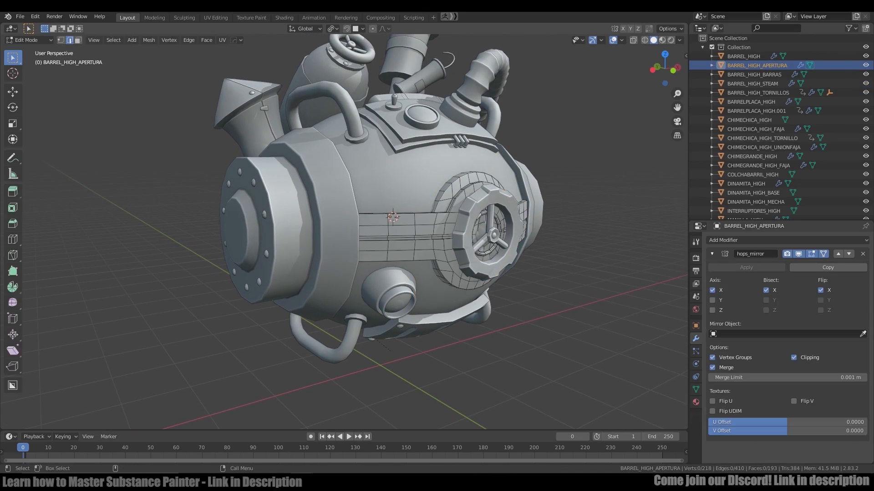
pyautogui.press('Tab')
# Bevel an edge loop on the barrel's flange.
pyautogui.click(396, 186)
pyautogui.moveTo(318, 227); pyautogui.dragTo(332, 255, button='middle')
pyautogui.press('Tab')
pyautogui.scroll(3, 282, 216)
pyautogui.keyDown('alt'); pyautogui.click(321, 252); pyautogui.keyUp('alt')
pyautogui.hotkey('ctrl', 'b')
pyautogui.click(391, 248)
pyautogui.click(304, 232)
pyautogui.press('Tab')
pyautogui.press('Tab')
pyautogui.scroll(-2, 318, 232)
pyautogui.press('Tab')
# Isolate the front aperture panel and run Grid Fill on the border edges of its open back.
pyautogui.click(510, 255)
pyautogui.hotkey('shift', 'h')
pyautogui.moveTo(510, 254); pyautogui.dragTo(548, 255, button='middle')
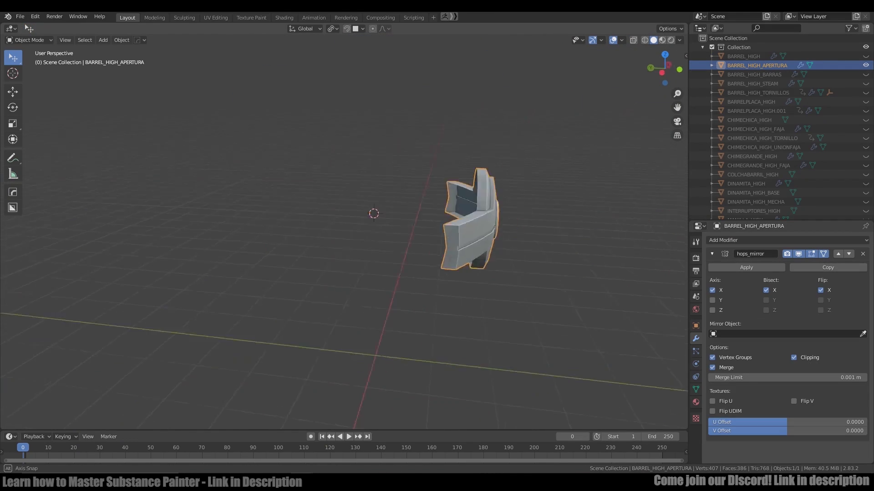
pyautogui.press('F3')
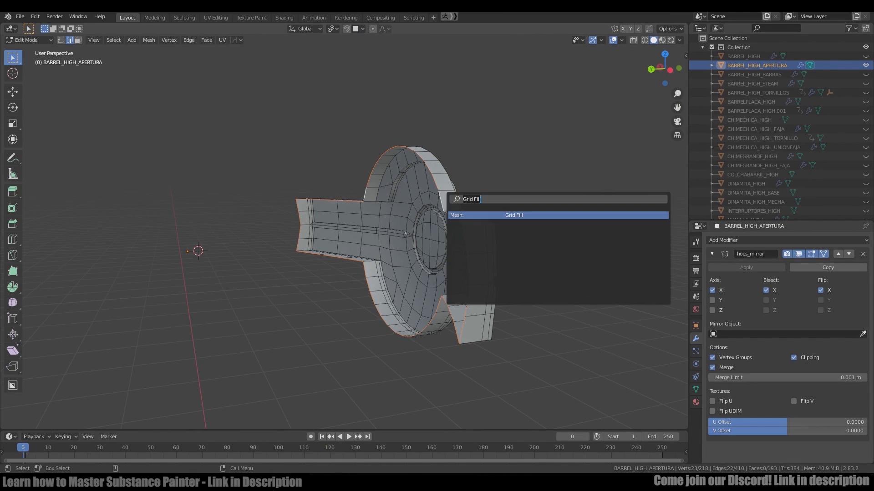
pyautogui.press('Return')
pyautogui.keyDown('alt'); pyautogui.moveTo(453, 202); pyautogui.dragTo(461, 229); pyautogui.keyUp('alt')
pyautogui.hotkey('alt', 'h')
# Isolate one of the contraption's parts for inspection, restore the hidden parts and select the barrel.
pyautogui.press('Tab')
pyautogui.hotkey('alt', 'h')
pyautogui.click(417, 186)
pyautogui.click(462, 207)
pyautogui.hotkey('shift', 'h')
pyautogui.press('Tab')
pyautogui.hotkey('alt', 'h')
pyautogui.click(419, 239)
pyautogui.click(448, 221)
pyautogui.click(427, 232)
pyautogui.click(391, 268)
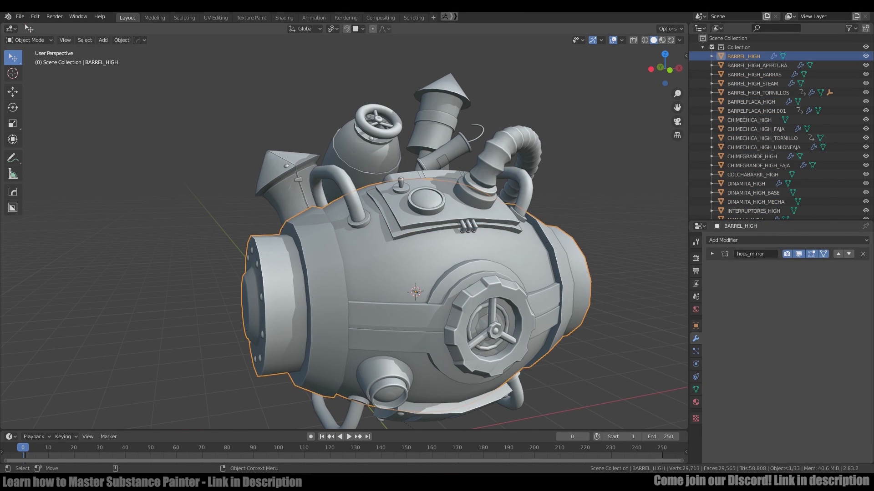
# Select the front hand wheel and examine its bevelled rim and spokes up close.
pyautogui.click(469, 296)
pyautogui.moveTo(469, 296)
pyautogui.keyDown('alt'); pyautogui.mouseDown()
pyautogui.moveTo(471, 268)
pyautogui.moveTo(461, 285)
pyautogui.mouseUp(); pyautogui.keyUp('alt')
pyautogui.scroll(-2, 471, 268)
pyautogui.scroll(5, 482, 278)
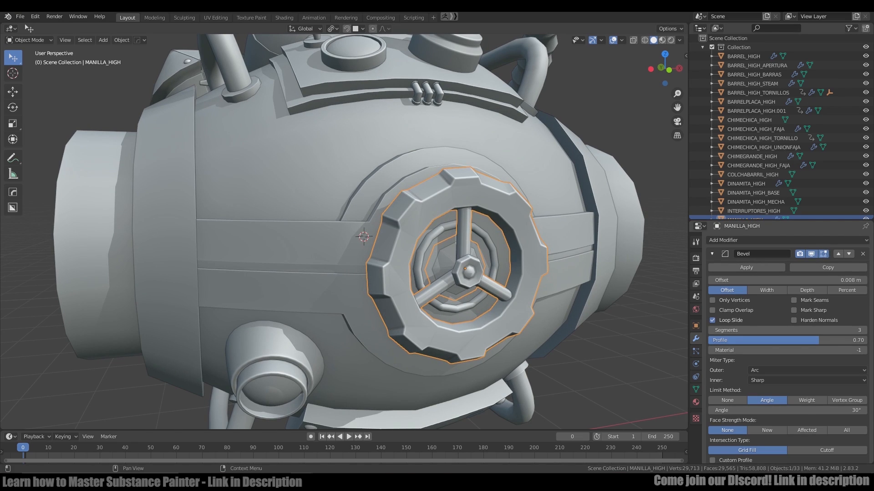
# Switch the width type of the front hand wheel's Bevel modifier from Offset to Depth with Hard Ops.
pyautogui.scroll(4, 473, 254)
pyautogui.keyDown('alt'); pyautogui.moveTo(474, 236); pyautogui.dragTo(487, 246); pyautogui.keyUp('alt')
pyautogui.hotkey('ctrl', 'z')
pyautogui.press('q')
pyautogui.click(477, 220)
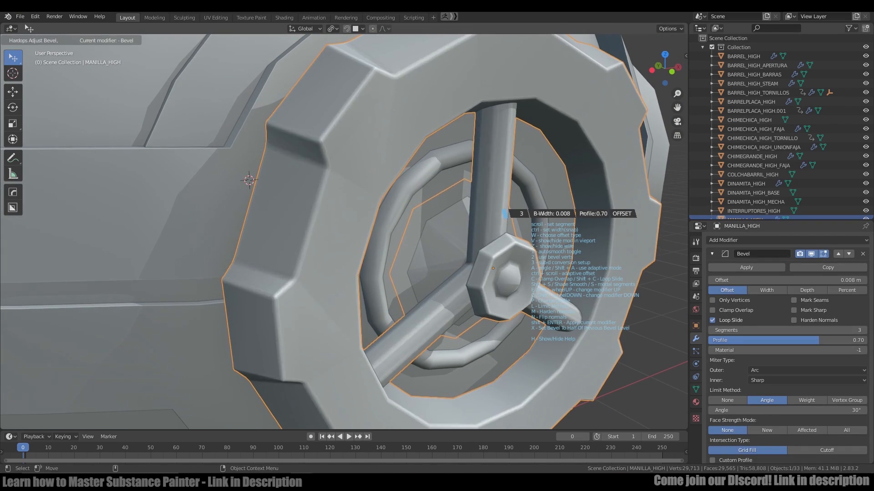
pyautogui.press('w')
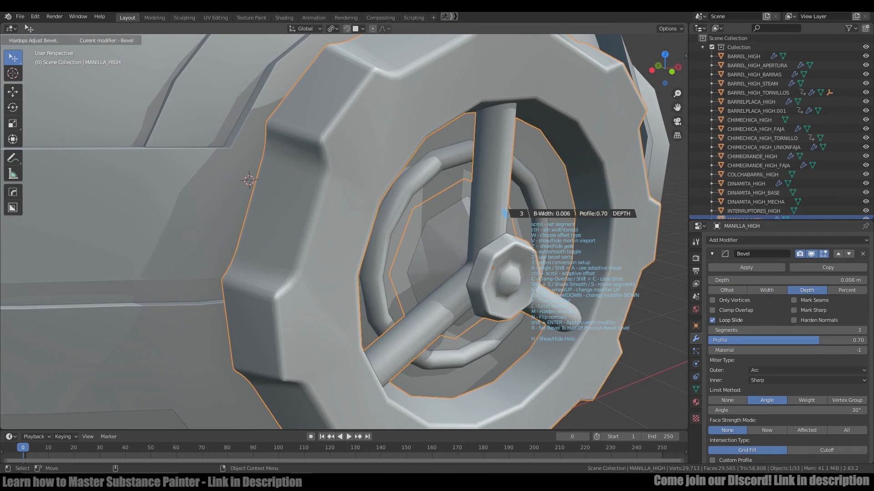
pyautogui.click(504, 213)
pyautogui.scroll(-6, 455, 237)
# Select the three small tubes below the top panel and inspect their Bevel and Array modifiers up close.
pyautogui.click(350, 263)
pyautogui.moveTo(409, 205); pyautogui.dragTo(364, 237, button='middle')
pyautogui.click(364, 197)
pyautogui.moveTo(365, 197); pyautogui.dragTo(377, 205, button='middle')
pyautogui.scroll(4, 365, 197)
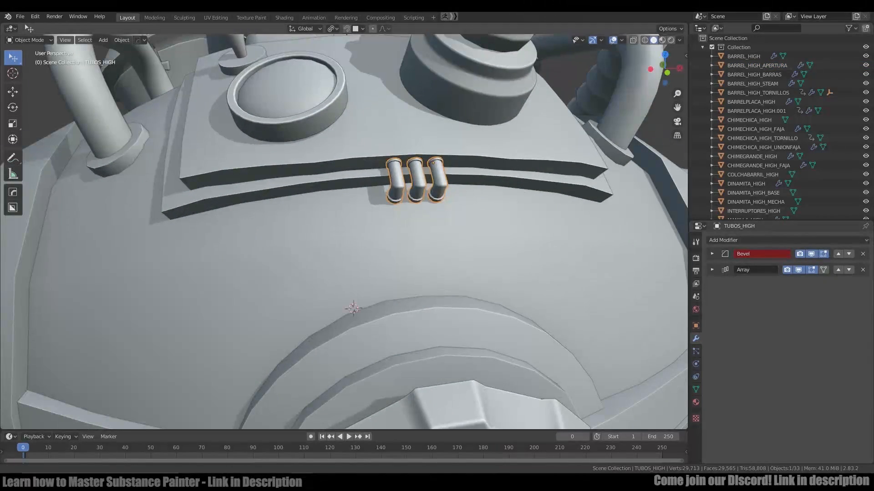
pyautogui.scroll(4, 414, 182)
pyautogui.click(798, 270)
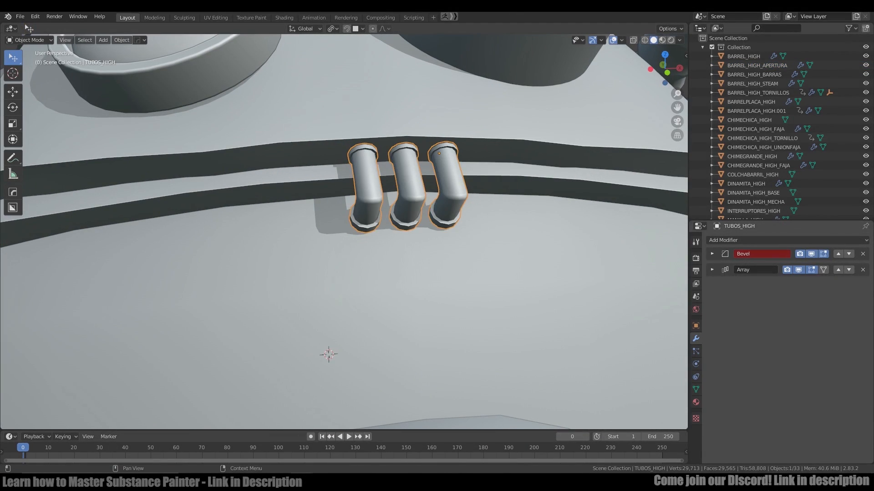
# Select the barrel's handle bars and compare them with the mirror modifier's viewport display switched off and on.
pyautogui.scroll(-6, 344, 232)
pyautogui.moveTo(344, 232); pyautogui.dragTo(328, 218, button='middle')
pyautogui.click(256, 160)
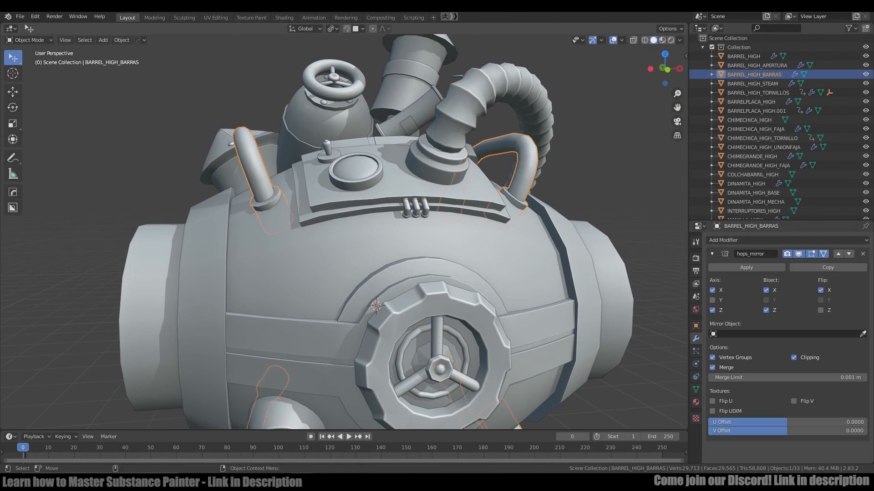
pyautogui.scroll(-3, 273, 191)
pyautogui.keyDown('shift'); pyautogui.moveTo(273, 191); pyautogui.dragTo(345, 125, button='middle'); pyautogui.keyUp('shift')
pyautogui.click(798, 254)
pyautogui.click(798, 254)
pyautogui.moveTo(409, 205); pyautogui.dragTo(396, 232, button='middle')
pyautogui.scroll(2, 364, 168)
# Inspect the Bevel modifier on the hose's collar and check the mesh of a part on the top panel.
pyautogui.click(390, 173)
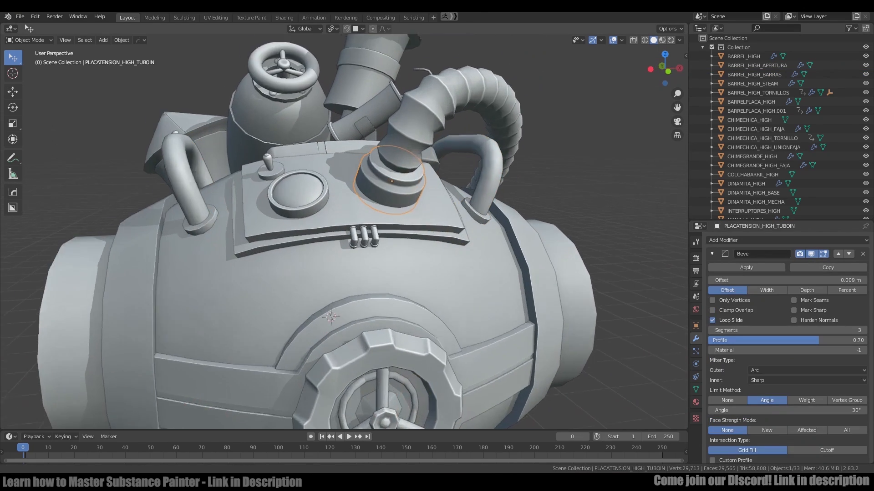
pyautogui.scroll(2, 364, 168)
pyautogui.click(712, 254)
pyautogui.moveTo(319, 205); pyautogui.dragTo(340, 220, button='middle')
pyautogui.click(309, 213)
pyautogui.click(285, 207)
pyautogui.press('Tab')
pyautogui.press('Tab')
pyautogui.scroll(-1, 285, 200)
# Remove the Bevel modifier from the ring of the round gauge on the top panel.
pyautogui.click(332, 243)
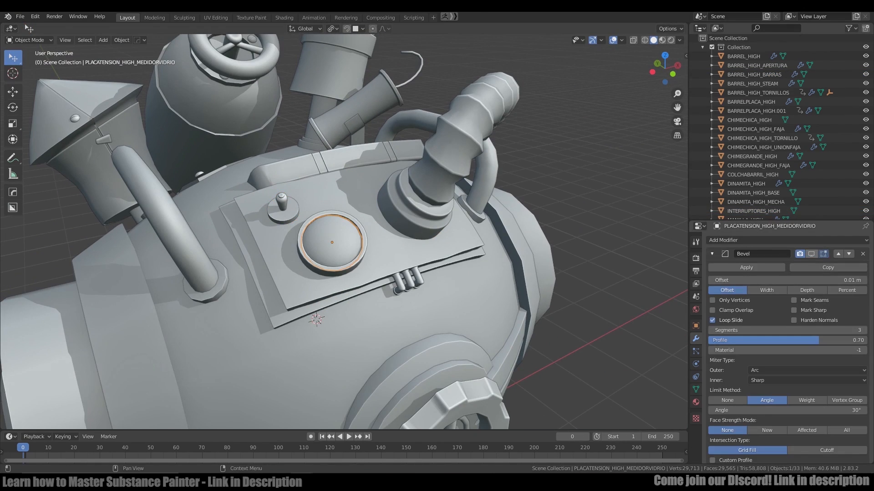
pyautogui.click(332, 272)
pyautogui.click(332, 242)
pyautogui.scroll(-3, 387, 164)
pyautogui.moveTo(346, 219); pyautogui.dragTo(364, 200, button='middle')
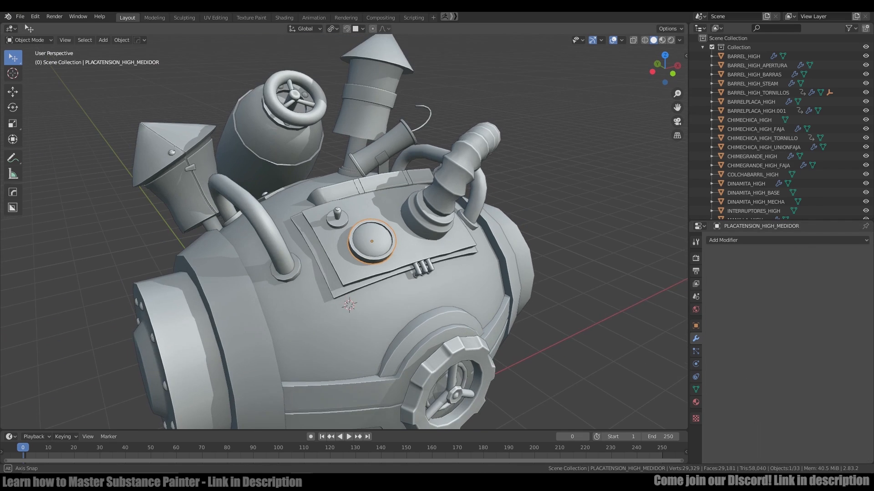
# Remove the Bevel modifier from the dynamite cylinder.
pyautogui.click(387, 162)
pyautogui.scroll(4, 387, 162)
pyautogui.click(401, 136)
pyautogui.scroll(-3, 401, 145)
pyautogui.moveTo(400, 155); pyautogui.dragTo(414, 141, button='middle')
pyautogui.click(811, 254)
pyautogui.click(863, 254)
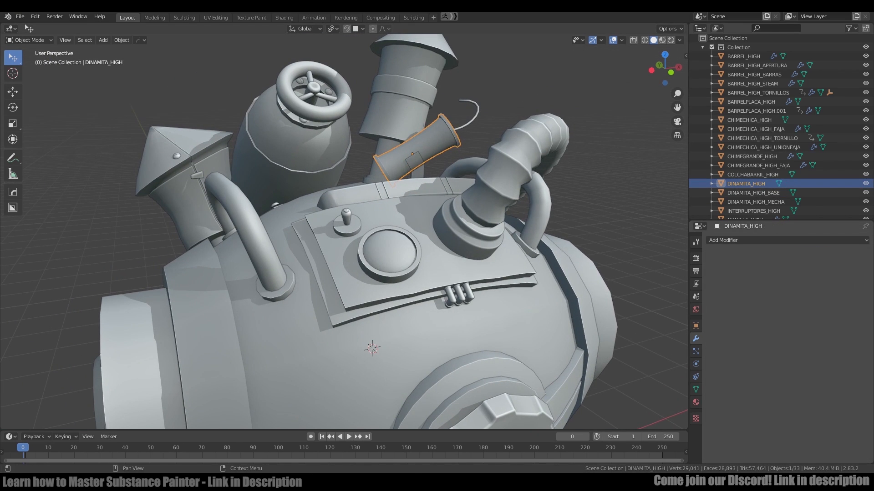
# Try removing the Bevel modifier from the band of the small chimney, and undo the removal.
pyautogui.moveTo(189, 204); pyautogui.dragTo(197, 205, button='middle')
pyautogui.keyDown('shift'); pyautogui.moveTo(197, 205); pyautogui.dragTo(378, 246, button='middle'); pyautogui.keyUp('shift')
pyautogui.click(378, 246)
pyautogui.click(747, 268)
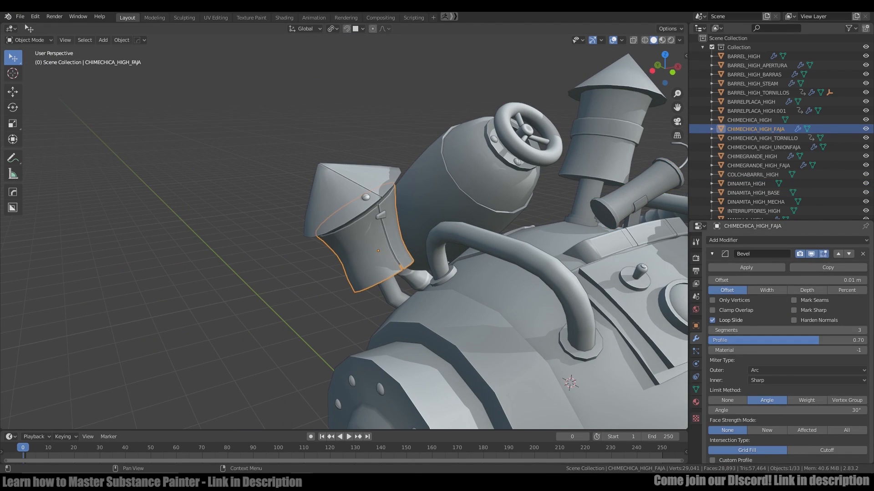
pyautogui.click(862, 254)
pyautogui.hotkey('ctrl', 'z')
# Apply the Shrinkwrap modifier on the riveted plate beneath the gas tank and remove its Bevel modifier.
pyautogui.click(346, 201)
pyautogui.moveTo(346, 200); pyautogui.dragTo(423, 246, button='middle')
pyautogui.click(346, 227)
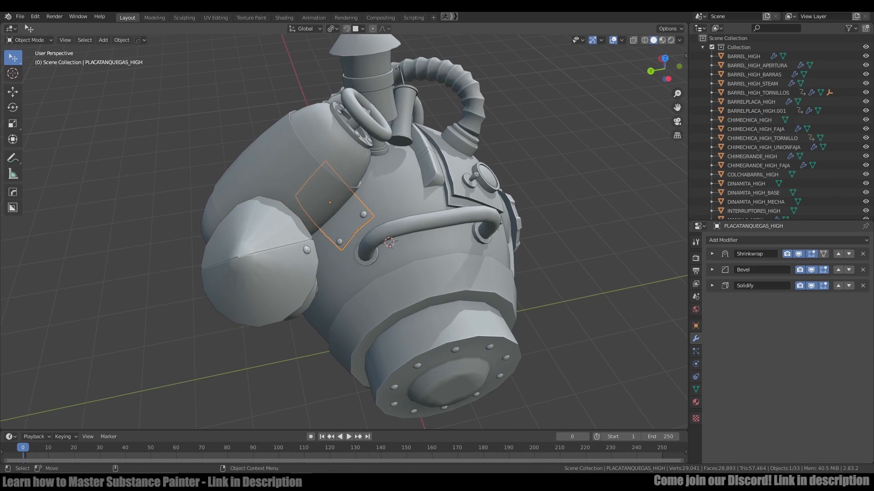
pyautogui.press('KP_Decimal')
pyautogui.moveTo(364, 255); pyautogui.dragTo(353, 236, button='middle')
pyautogui.click(711, 253)
pyautogui.click(787, 267)
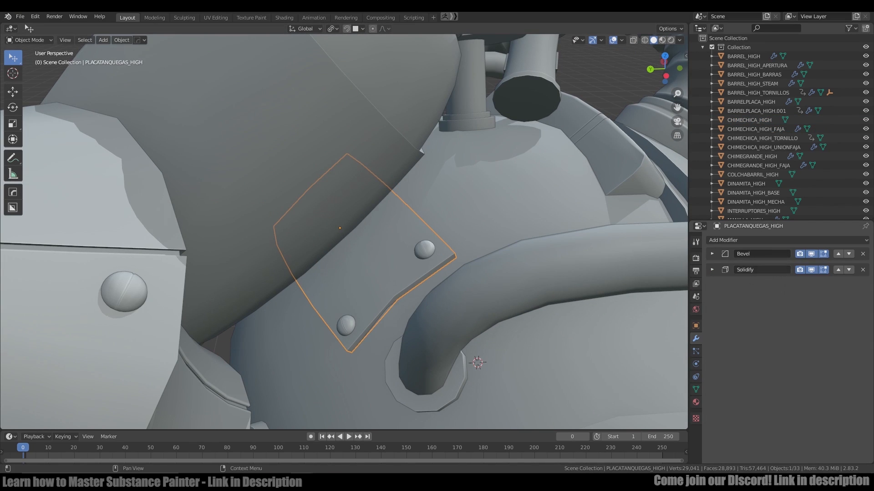
pyautogui.click(712, 254)
pyautogui.click(810, 253)
pyautogui.click(863, 254)
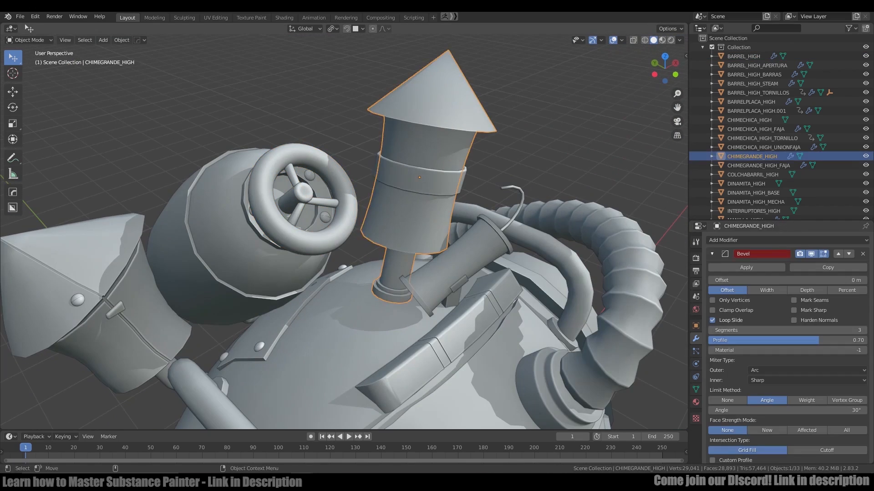
# Remove the Bevel modifiers from the large chimney and its band.
pyautogui.click(758, 165)
pyautogui.press('KP_Decimal')
pyautogui.scroll(-1, 478, 205)
pyautogui.click(712, 254)
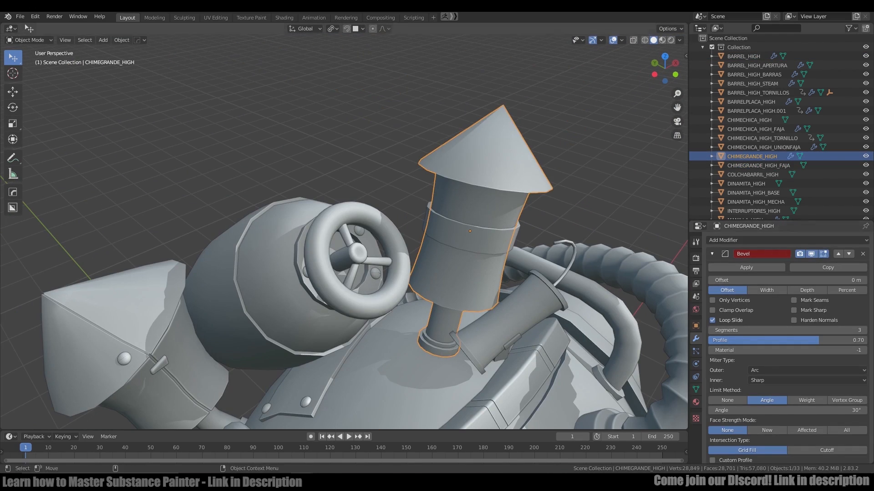
pyautogui.moveTo(357, 346); pyautogui.dragTo(336, 332, button='middle')
pyautogui.hotkey('ctrl', 'z')
pyautogui.moveTo(396, 201); pyautogui.dragTo(394, 178, button='middle')
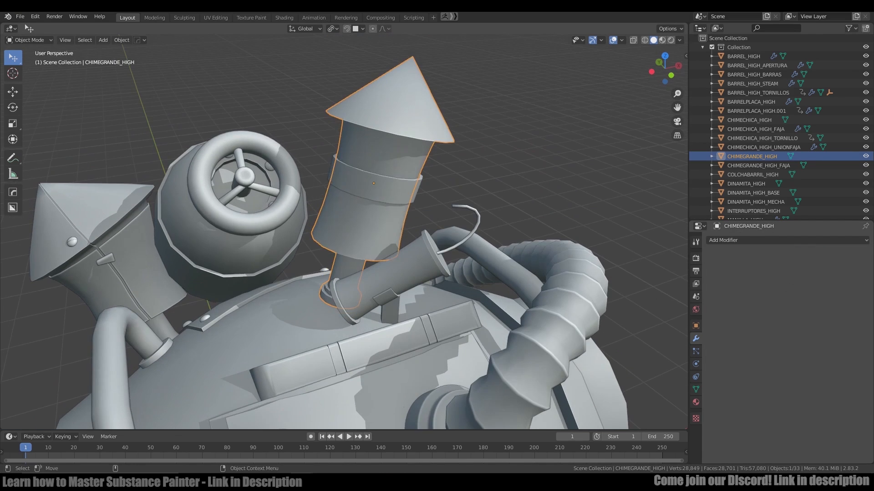
pyautogui.hotkey('ctrl', 'shift', 'b')
pyautogui.press('Escape')
# Add a Subdivision modifier to the corrugated hose through Hard Ops.
pyautogui.click(537, 273)
pyautogui.moveTo(537, 273); pyautogui.dragTo(492, 300, button='middle')
pyautogui.moveTo(457, 163); pyautogui.dragTo(473, 145, button='middle')
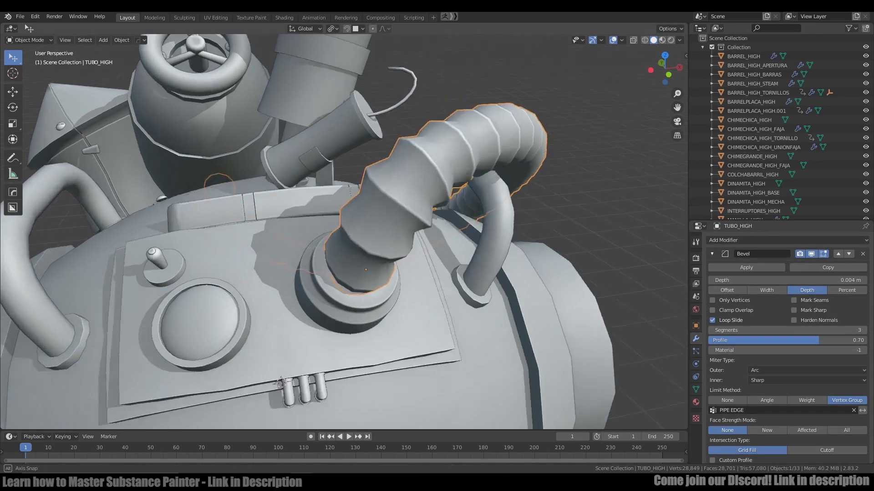
pyautogui.scroll(-2, 471, 141)
pyautogui.press('q')
pyautogui.moveTo(528, 258)
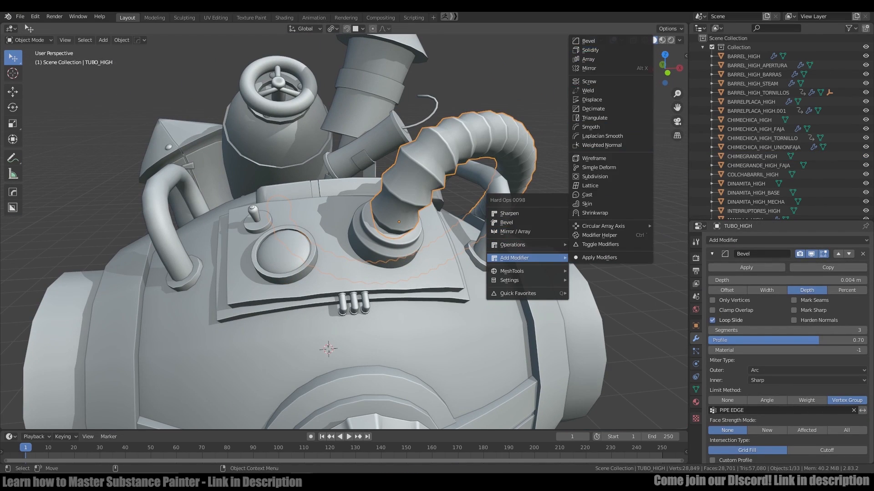
pyautogui.click(594, 177)
pyautogui.click(595, 177)
pyautogui.scroll(-2, 587, 177)
# Add a Subdivision modifier to the barrel's handle bars and cut two edge loops around the top of their base flange.
pyautogui.keyDown('alt'); pyautogui.moveTo(587, 177); pyautogui.dragTo(546, 200); pyautogui.keyUp('alt')
pyautogui.click(364, 204)
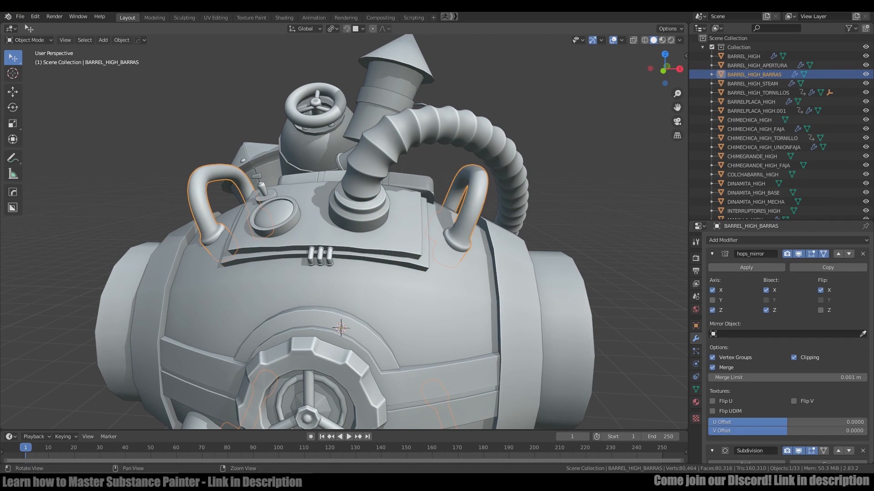
pyautogui.keyDown('alt'); pyautogui.moveTo(273, 228); pyautogui.dragTo(410, 237); pyautogui.keyUp('alt')
pyautogui.scroll(5, 344, 232)
pyautogui.press('Tab')
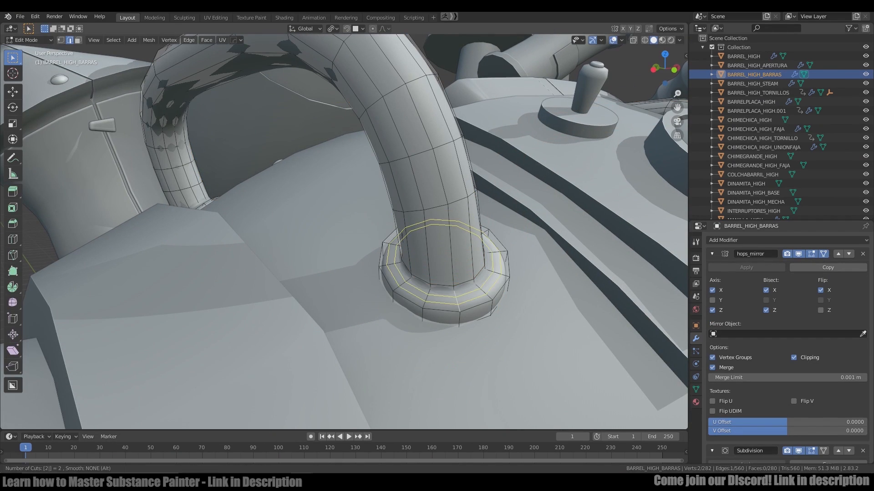
pyautogui.press('Return')
pyautogui.press('Return')
pyautogui.press('Tab')
pyautogui.moveTo(344, 232); pyautogui.dragTo(391, 246, button='middle')
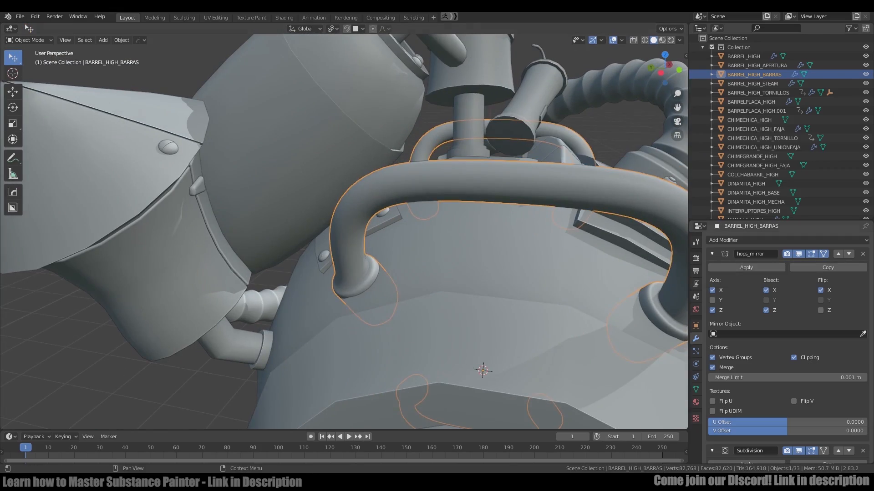
# Review the parts on the front of the barrel and select the aperture panel.
pyautogui.scroll(-5, 487, 232)
pyautogui.press('q')
pyautogui.moveTo(474, 227); pyautogui.dragTo(396, 232, button='middle')
pyautogui.click(469, 205)
pyautogui.moveTo(469, 205); pyautogui.dragTo(414, 200, button='middle')
pyautogui.click(409, 273)
pyautogui.click(422, 106)
pyautogui.scroll(-4, 423, 106)
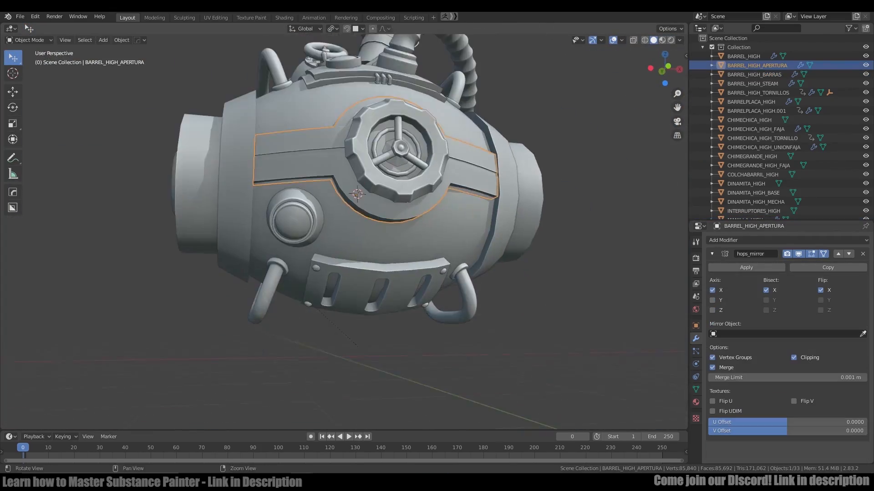
# Open the mesh of the lower slotted plate and examine the vertices at the end of one slot.
pyautogui.click(387, 250)
pyautogui.scroll(2, 386, 246)
pyautogui.press('Tab')
pyautogui.scroll(7, 373, 298)
pyautogui.keyDown('shift'); pyautogui.moveTo(373, 298); pyautogui.dragTo(432, 269, button='middle'); pyautogui.keyUp('shift')
pyautogui.click(221, 292)
pyautogui.press('1')
pyautogui.scroll(8, 200, 298)
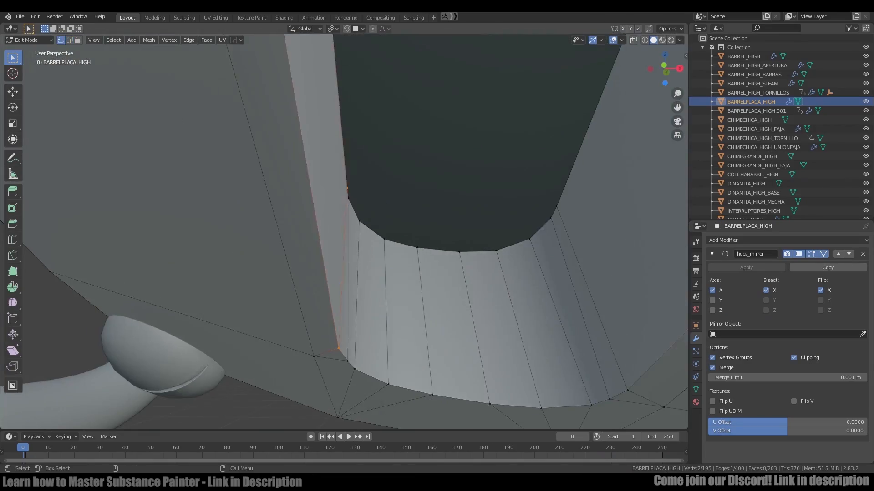
# Examine the slotted plate's edge layout in wireframe and solid shading, and leave Edit Mode.
pyautogui.moveTo(200, 298)
pyautogui.mouseDown(button='middle')
pyautogui.moveTo(255, 282)
pyautogui.moveTo(191, 313)
pyautogui.mouseUp(button='middle')
pyautogui.scroll(-7, 254, 282)
pyautogui.hotkey('shift', 'z')
pyautogui.keyDown('shift'); pyautogui.moveTo(432, 227); pyautogui.dragTo(250, 291, button='middle'); pyautogui.keyUp('shift')
pyautogui.moveTo(318, 228)
pyautogui.mouseDown(button='middle')
pyautogui.moveTo(277, 236)
pyautogui.moveTo(264, 291)
pyautogui.mouseUp(button='middle')
pyautogui.hotkey('shift', 'z')
pyautogui.scroll(-5, 277, 237)
pyautogui.keyDown('alt'); pyautogui.scroll(-1, 278, 237); pyautogui.keyUp('alt')
pyautogui.moveTo(368, 202); pyautogui.dragTo(427, 230, button='middle')
pyautogui.scroll(-2, 427, 229)
pyautogui.press('Tab')
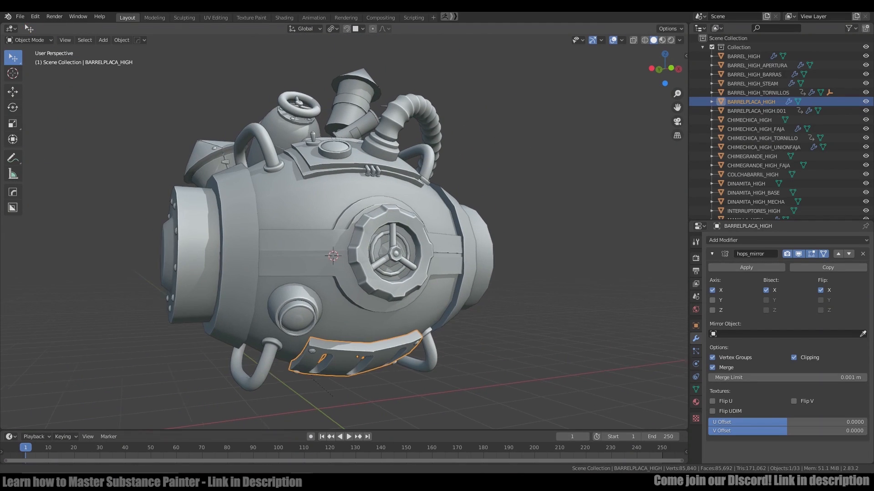
# Export the model as BARREL_HIGH_Z.fbx to the DEMO folder and inspect it in ZBrush.
pyautogui.click(20, 16)
pyautogui.moveTo(39, 138)
pyautogui.click(123, 197)
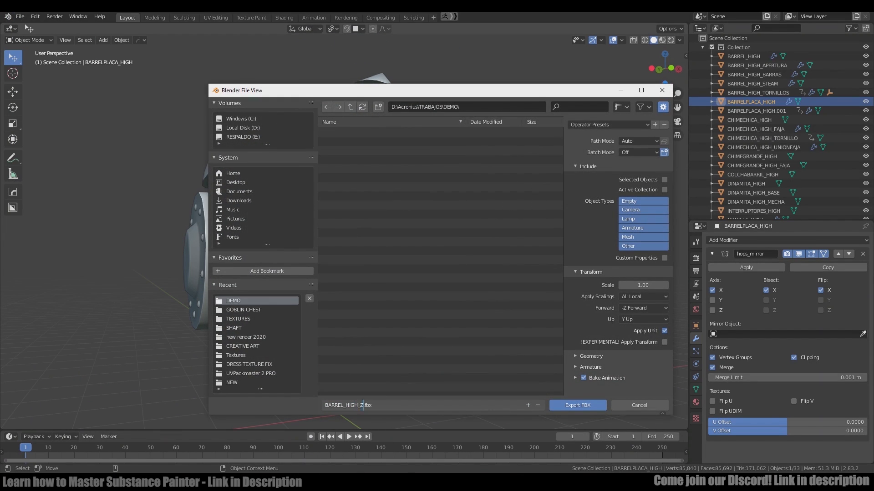
pyautogui.press('Return')
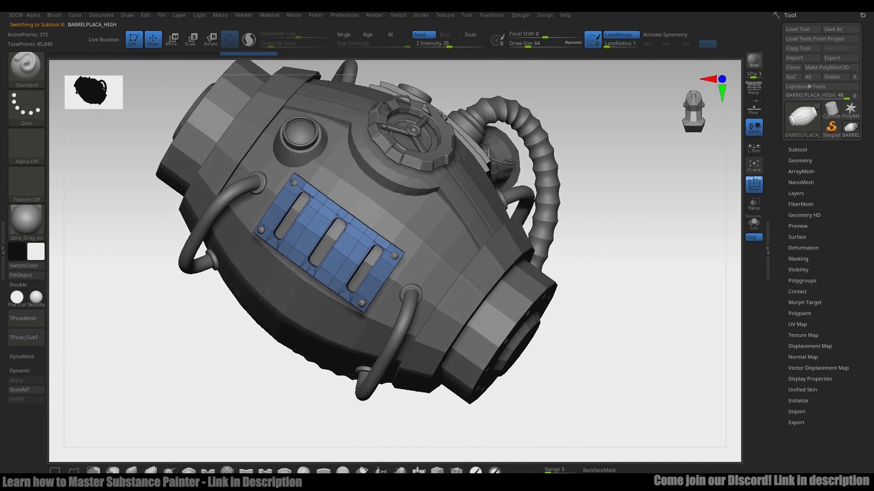
pyautogui.moveTo(519, 235); pyautogui.dragTo(646, 282)
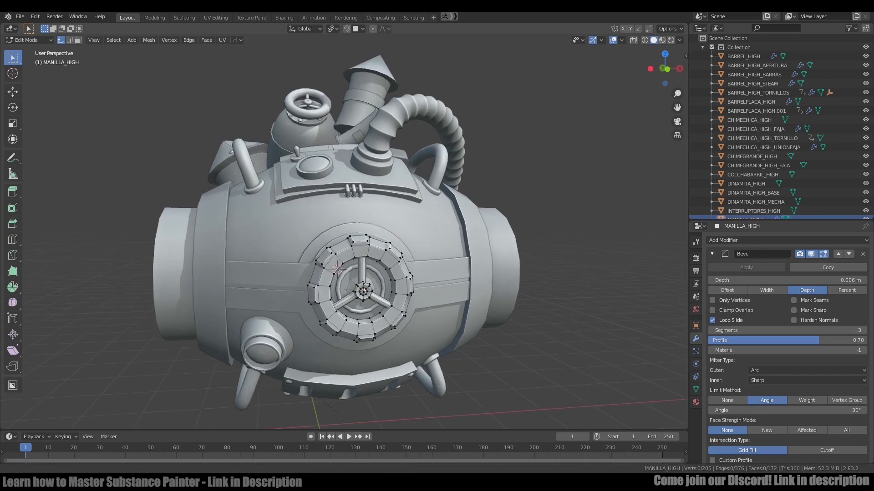
# Back in Blender, remove the Bevel modifier from the front hand wheel.
pyautogui.scroll(6, 305, 318)
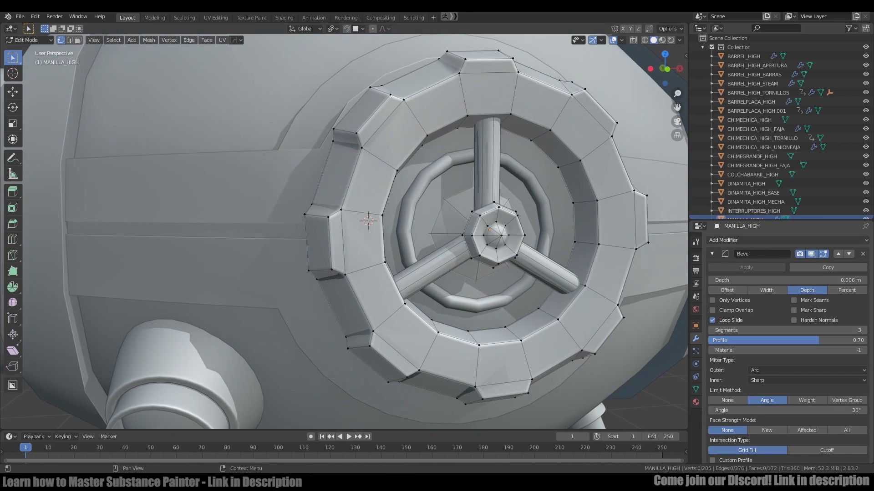
pyautogui.click(711, 254)
pyautogui.click(863, 254)
pyautogui.press('Tab')
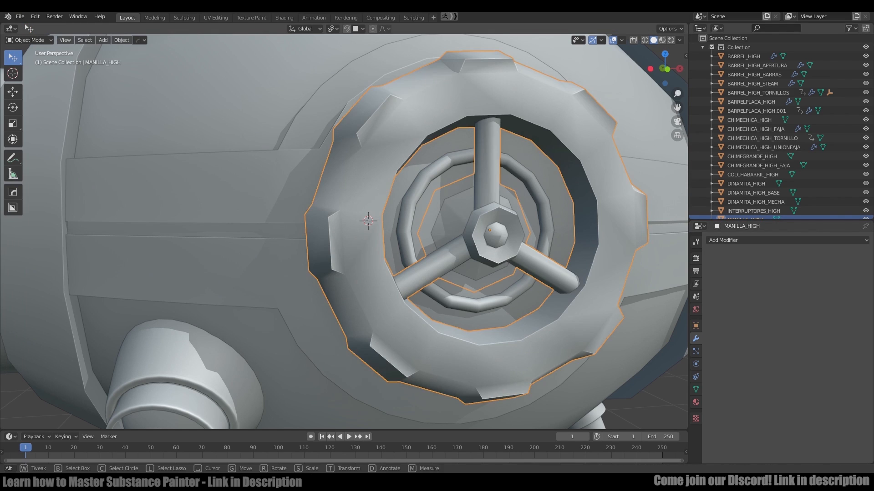
pyautogui.hotkey('ctrl', 'z')
pyautogui.hotkey('ctrl', 'shift', 'z')
# Merge all of the hand wheel's vertices by distance.
pyautogui.press('Tab')
pyautogui.press('a')
pyautogui.press('m')
pyautogui.click(370, 197)
pyautogui.click(445, 198)
pyautogui.moveTo(445, 198); pyautogui.dragTo(409, 210, button='middle')
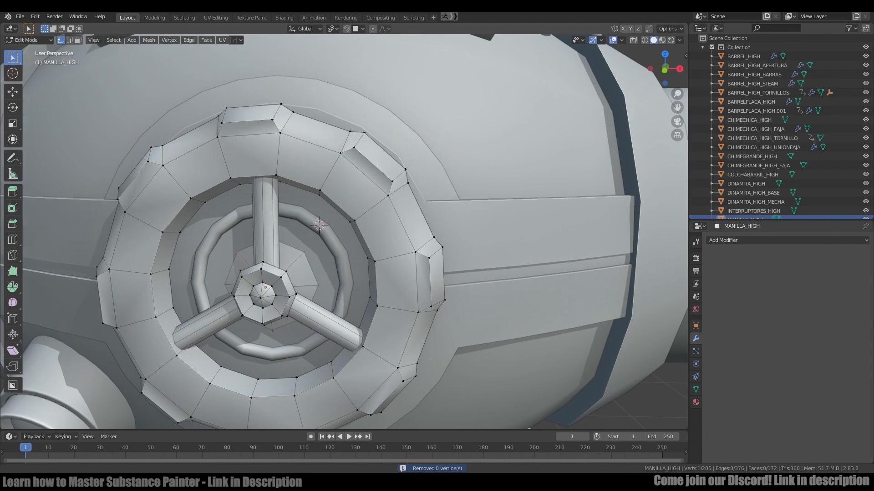
# Isolate the hand wheel by hiding all other objects and open its mesh in the front view.
pyautogui.press('Tab')
pyautogui.moveTo(319, 228); pyautogui.dragTo(465, 227, button='middle')
pyautogui.hotkey('shift', 'h')
pyautogui.scroll(-5, 342, 232)
pyautogui.scroll(3, 205, 250)
pyautogui.keyDown('alt'); pyautogui.moveTo(314, 264); pyautogui.dragTo(248, 206); pyautogui.keyUp('alt')
pyautogui.press('Tab')
pyautogui.press('KP_1')
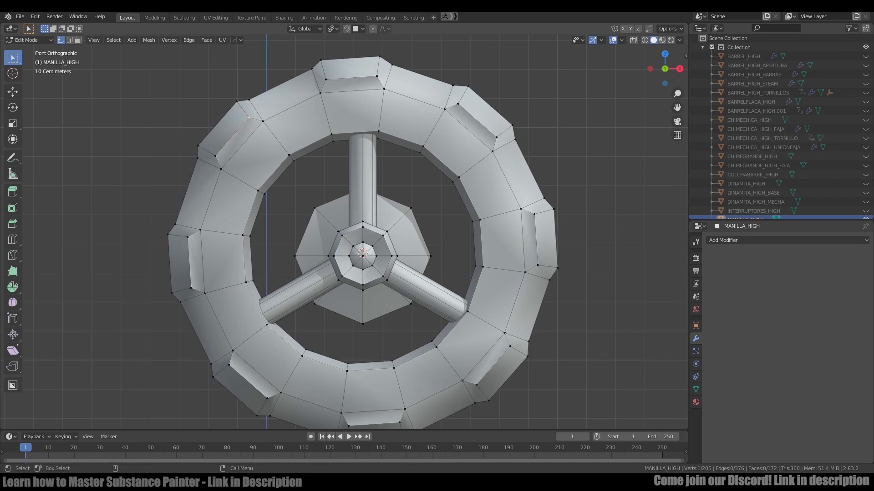
# Isolate the wheel's linked rim mesh in the side view, select its vertices, reveal the hidden geometry and leave Edit Mode.
pyautogui.hotkey('ctrl', 'l')
pyautogui.press('KP_3')
pyautogui.hotkey('shift', 'h')
pyautogui.scroll(-2, 415, 197)
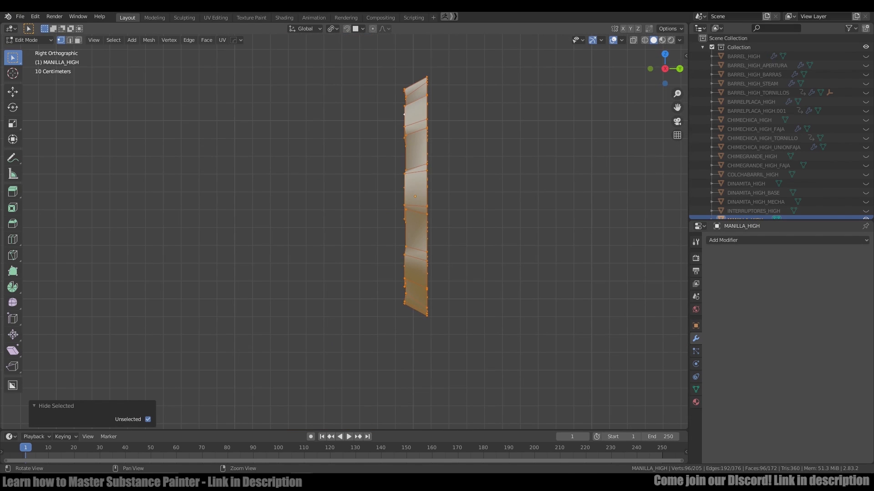
pyautogui.moveTo(341, 59); pyautogui.dragTo(523, 314)
pyautogui.click(418, 345)
pyautogui.scroll(2, 415, 197)
pyautogui.hotkey('alt', 'h')
pyautogui.press('Tab')
pyautogui.keyDown('alt'); pyautogui.moveTo(364, 228); pyautogui.dragTo(451, 232); pyautogui.keyUp('alt')
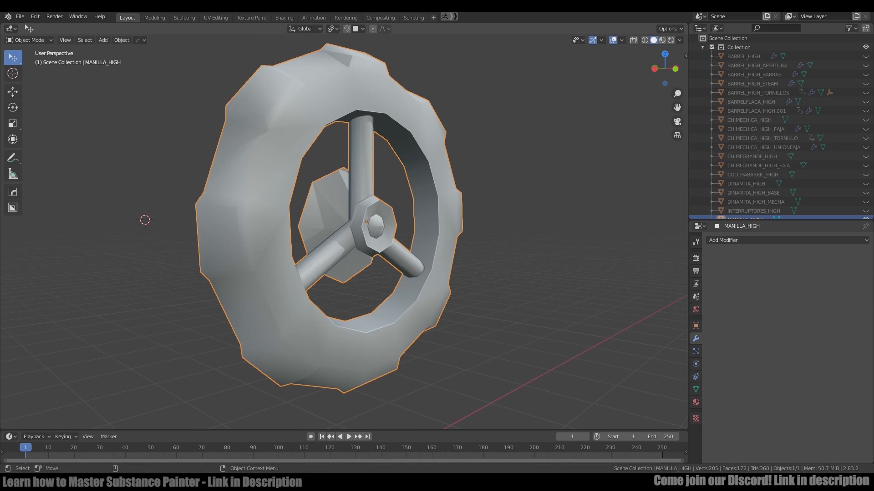
# Move the box-selected vertices along one side of the hand wheel's rim along the Y axis.
pyautogui.press('KP_3')
pyautogui.hotkey('shift', 'z')
pyautogui.press('Tab')
pyautogui.moveTo(310, 43); pyautogui.dragTo(364, 405)
pyautogui.press('g')
pyautogui.press('y')
pyautogui.click(355, 403)
pyautogui.moveTo(355, 403); pyautogui.dragTo(439, 396, button='middle')
pyautogui.press('ctrl+KP_Subtract')
# Move the rim's inner edge loop along the Y axis and leave Edit Mode.
pyautogui.press('2')
pyautogui.scroll(-1, 423, 246)
pyautogui.hotkey('shift', 'z')
pyautogui.moveTo(432, 154); pyautogui.dragTo(422, 151, button='middle')
pyautogui.keyDown('alt'); pyautogui.click(421, 151); pyautogui.keyUp('alt')
pyautogui.press('g')
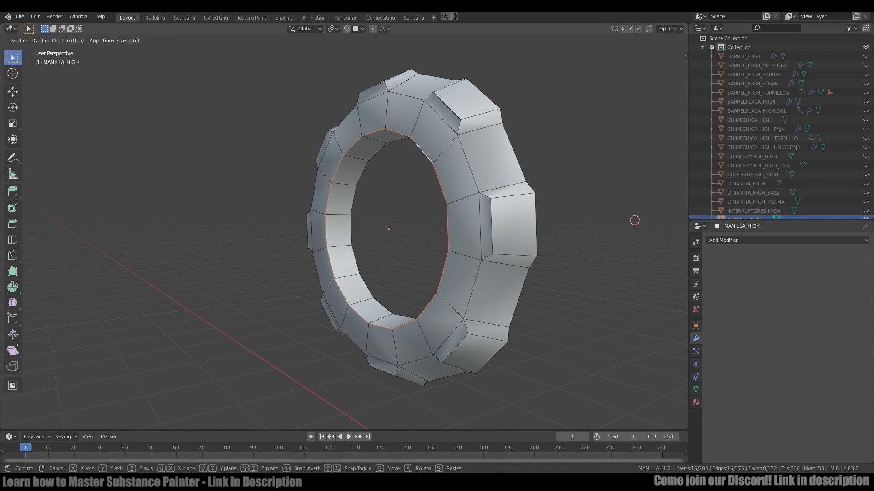
pyautogui.press('y')
pyautogui.click(422, 150)
pyautogui.press('Tab')
# Reveal all hidden objects and export the model as FBX, overwriting BARREL_HIGH_ZBRUSH.
pyautogui.scroll(-4, 423, 214)
pyautogui.moveTo(422, 182); pyautogui.dragTo(534, 193, button='middle')
pyautogui.hotkey('alt', 'h')
pyautogui.click(292, 273)
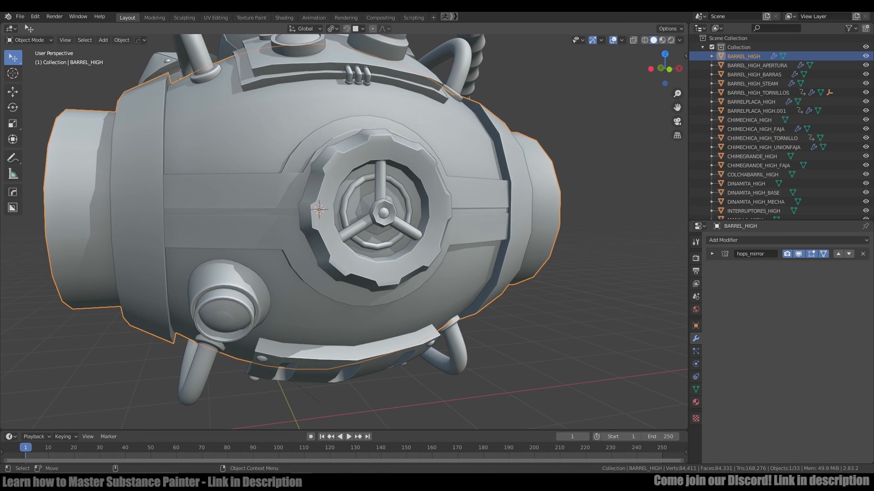
pyautogui.click(20, 16)
pyautogui.moveTo(55, 148)
pyautogui.click(136, 197)
pyautogui.click(410, 132)
pyautogui.click(577, 405)
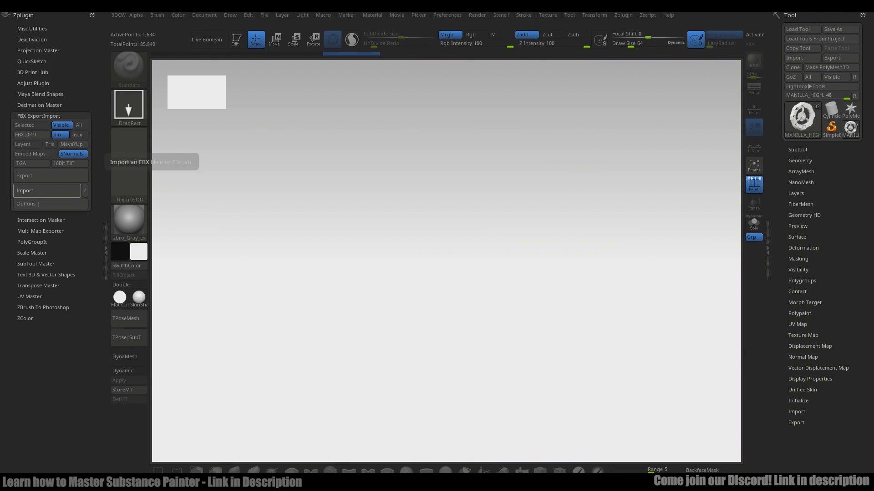
# In ZBrush, import BARREL_HIGH_ZBRUSH through FBX ExportImport and frame the model with PolyFrame turned off.
pyautogui.click(47, 191)
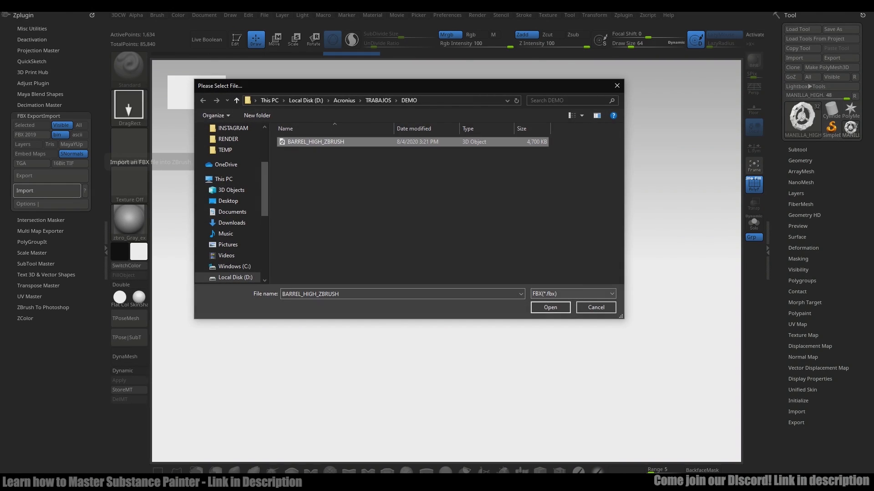
pyautogui.press('Return')
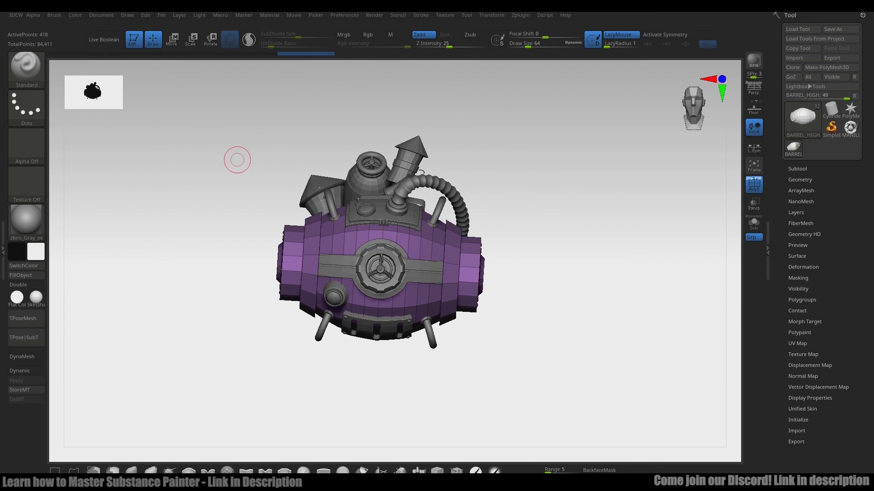
pyautogui.hotkey('shift', 'f')
pyautogui.press('f')
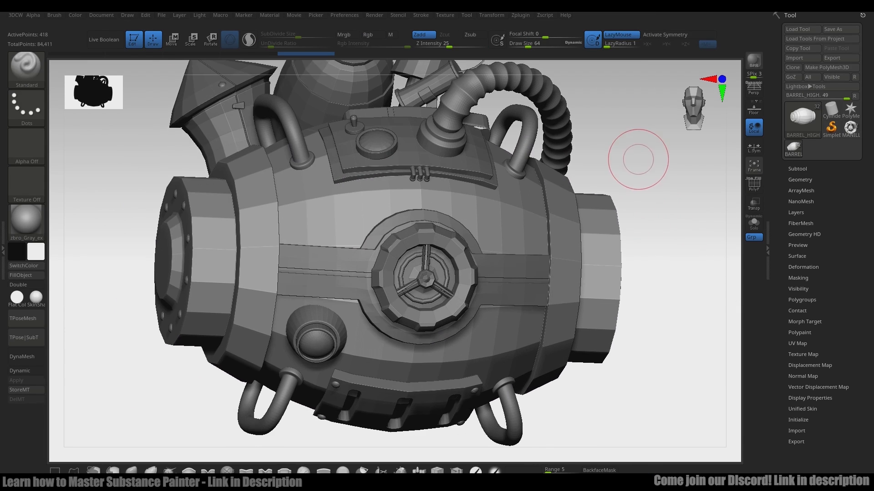
# Assign the barrel's polygroups with Groups By Normals and preview it with Dynamic Subdivision.
pyautogui.press('g')
pyautogui.hotkey('shift', 'f')
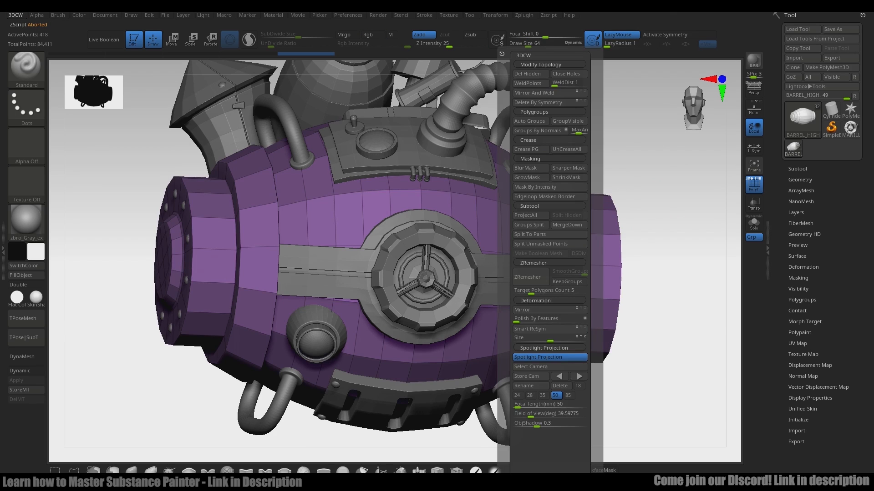
pyautogui.click(539, 131)
pyautogui.click(26, 370)
pyautogui.hotkey('shift', 'd')
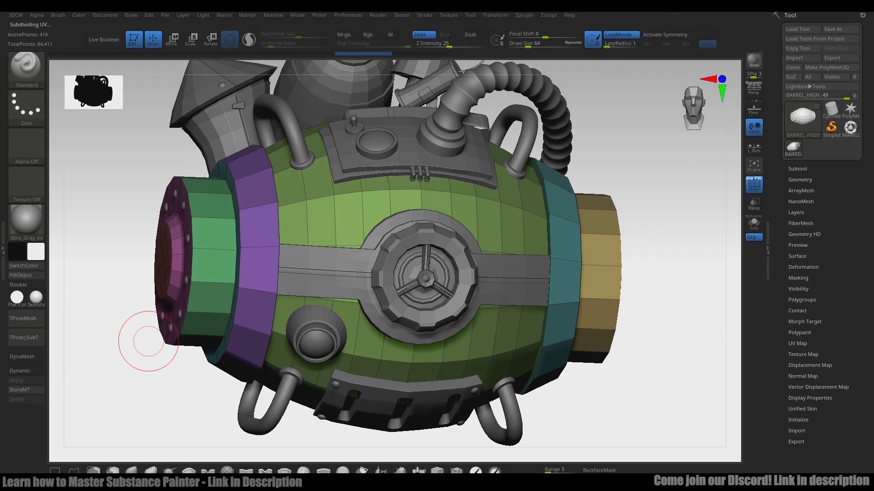
pyautogui.press('d')
pyautogui.hotkey('shift', 'f')
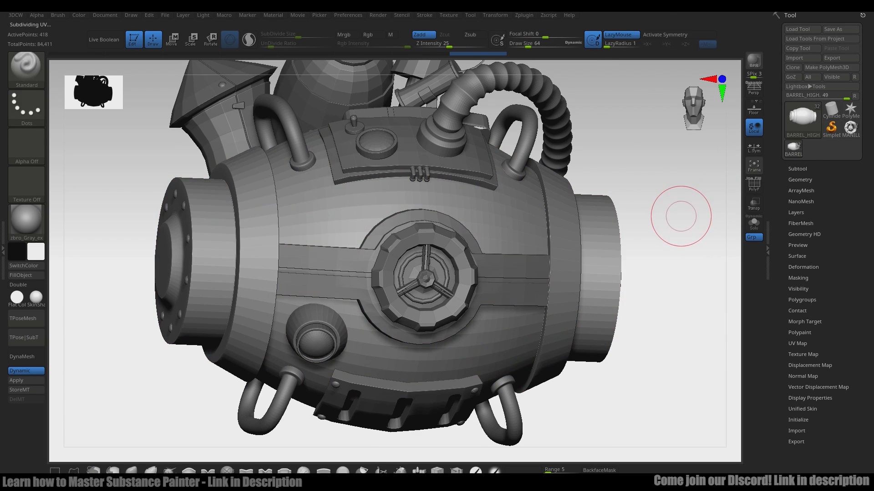
# Activate the hand wheel subtool, assign its polygroups with Groups By Normals and enable Dynamic Subdivision.
pyautogui.keyDown('alt'); pyautogui.click(525, 267); pyautogui.keyUp('alt')
pyautogui.press('space')
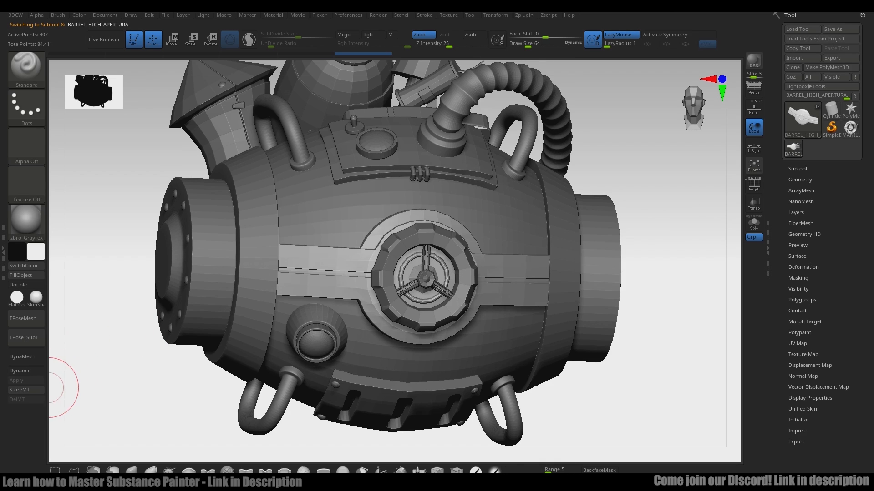
pyautogui.keyDown('alt'); pyautogui.click(389, 253); pyautogui.keyUp('alt')
pyautogui.press('space')
pyautogui.click(395, 130)
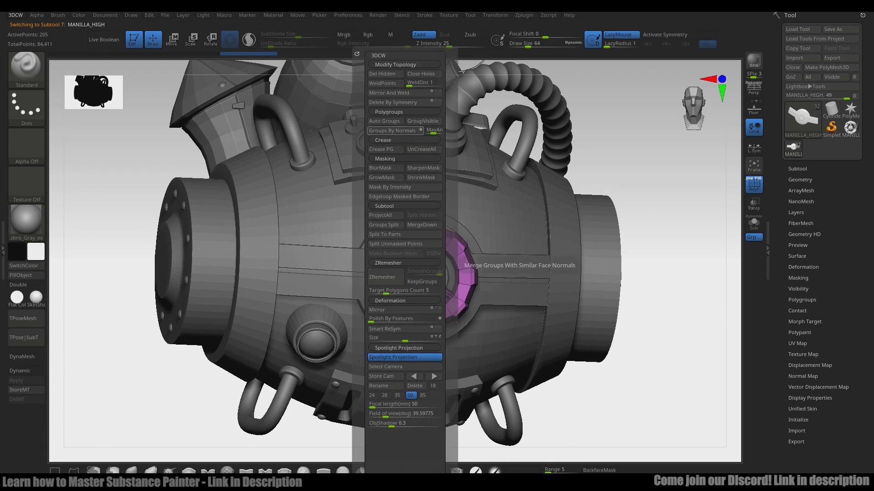
pyautogui.moveTo(682, 302); pyautogui.dragTo(76, 360)
pyautogui.click(26, 371)
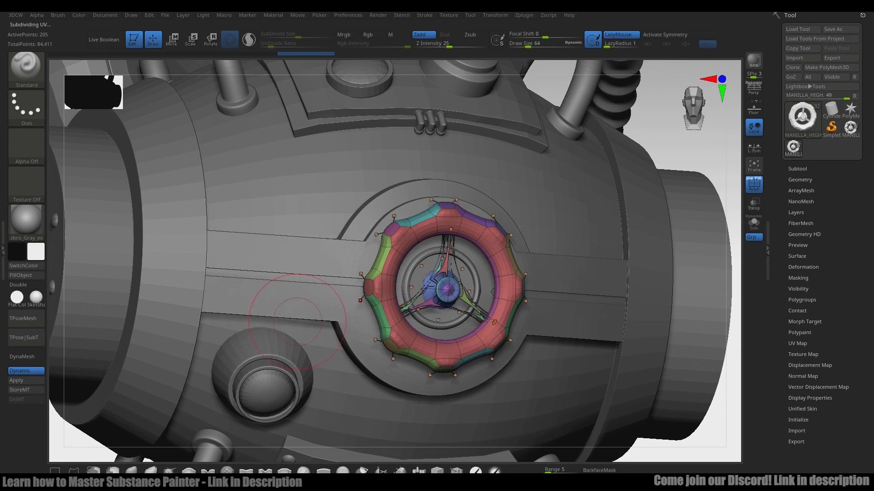
# Crease the hand wheel by polygroups with Crease PG, keep Dynamic Subdivision on and isolate it with Solo.
pyautogui.press('space')
pyautogui.click(284, 148)
pyautogui.moveTo(732, 273)
pyautogui.mouseDown()
pyautogui.moveTo(731, 230)
pyautogui.moveTo(546, 182)
pyautogui.moveTo(389, 158)
pyautogui.moveTo(257, 222)
pyautogui.moveTo(257, 245)
pyautogui.mouseUp()
pyautogui.hotkey('shift', 'd')
pyautogui.press('d')
pyautogui.click(754, 222)
# Crease the notch edges around the hand wheel's rim with the ZModeler brush.
pyautogui.press('s')
pyautogui.click(457, 471)
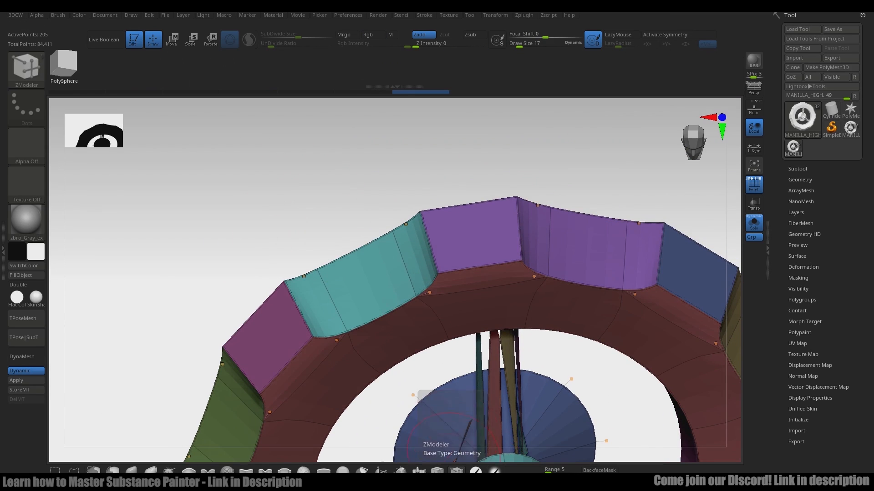
pyautogui.press('space')
pyautogui.click(246, 297)
pyautogui.press('space')
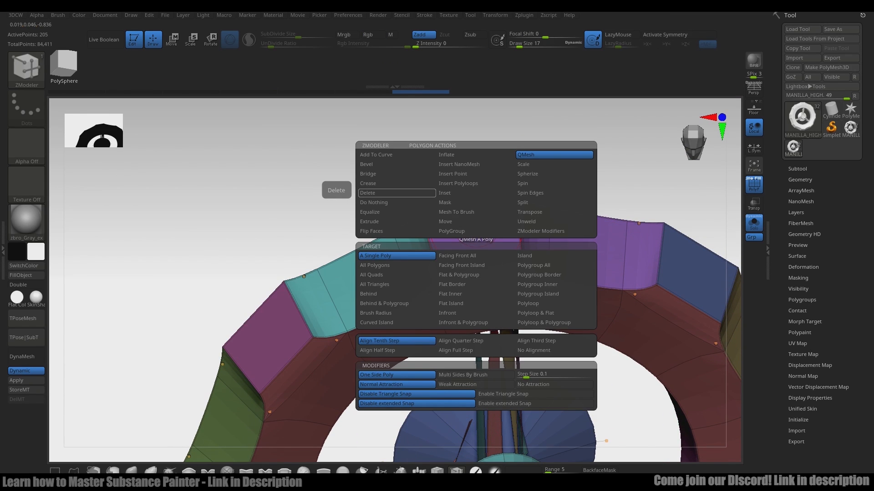
pyautogui.click(368, 193)
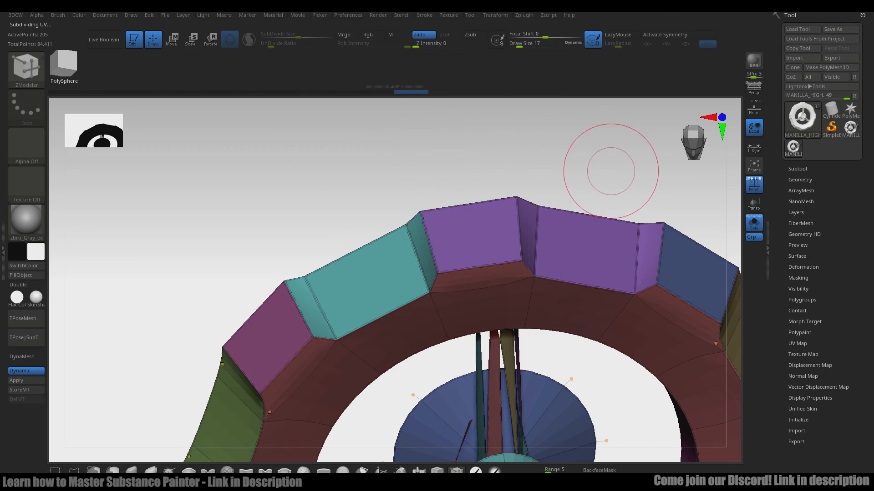
pyautogui.moveTo(610, 171); pyautogui.dragTo(473, 327)
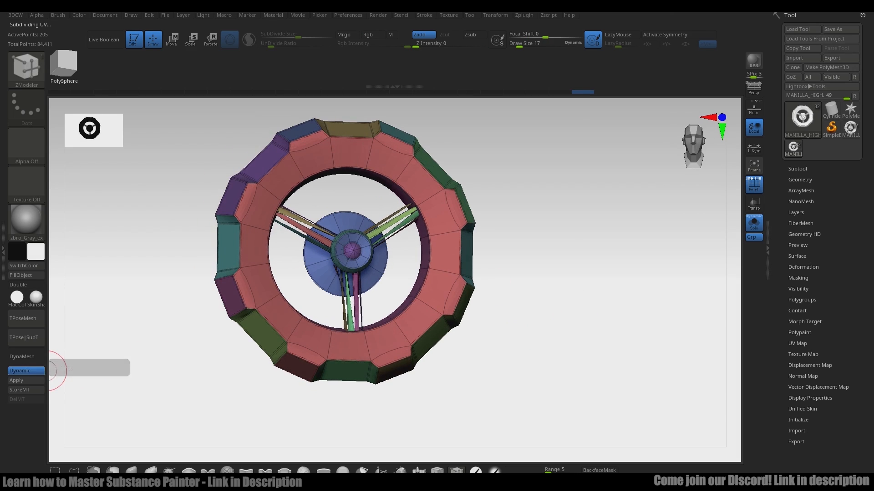
pyautogui.hotkey('shift', 'f')
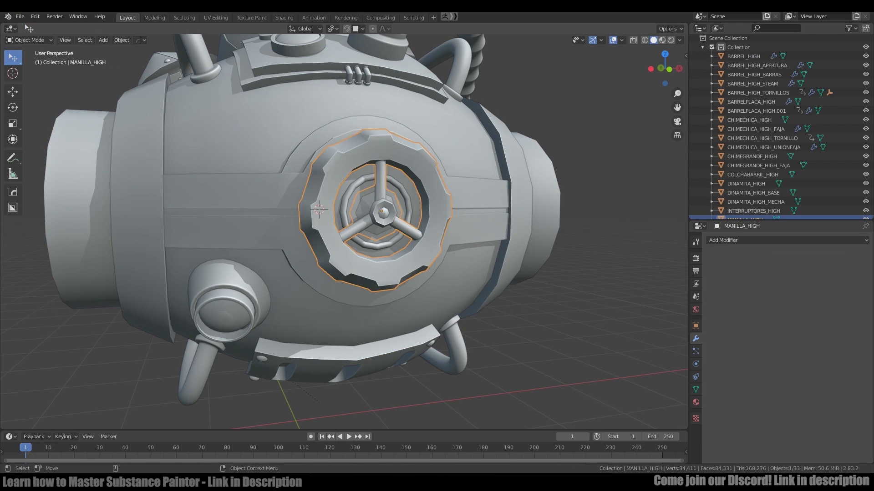
# Back in Blender, isolate the hand wheel's three linked spokes in Edit Mode.
pyautogui.press('Tab')
pyautogui.hotkey('alt', 'h')
pyautogui.scroll(4, 383, 212)
pyautogui.click(428, 237)
pyautogui.press('l')
pyautogui.hotkey('shift', 'h')
pyautogui.moveTo(428, 237); pyautogui.dragTo(510, 214, button='middle')
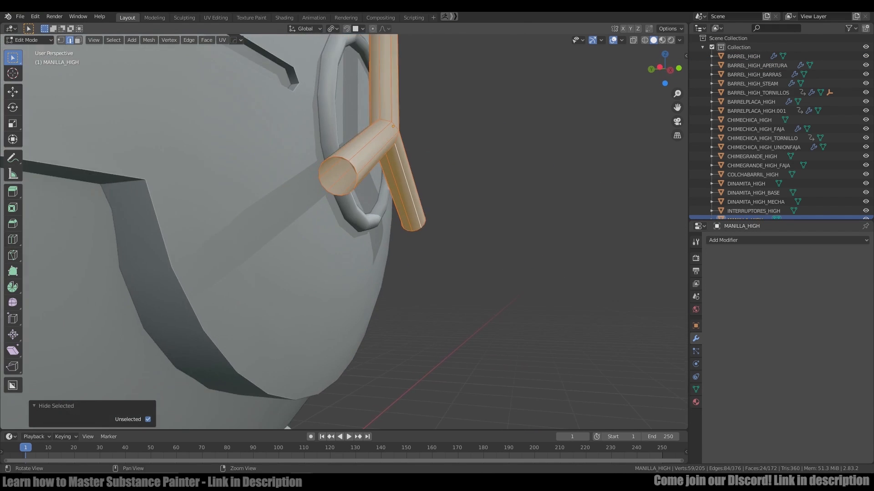
# Select alternate vertices around the open end of one lower spoke.
pyautogui.keyDown('alt'); pyautogui.moveTo(364, 205); pyautogui.dragTo(364, 182, button='right'); pyautogui.keyUp('alt')
pyautogui.hotkey('alt', 'a')
pyautogui.press('1')
pyautogui.keyDown('alt'); pyautogui.moveTo(346, 191); pyautogui.dragTo(386, 172); pyautogui.keyUp('alt')
pyautogui.click(354, 253)
pyautogui.keyDown('shift'); pyautogui.click(341, 242); pyautogui.keyUp('shift')
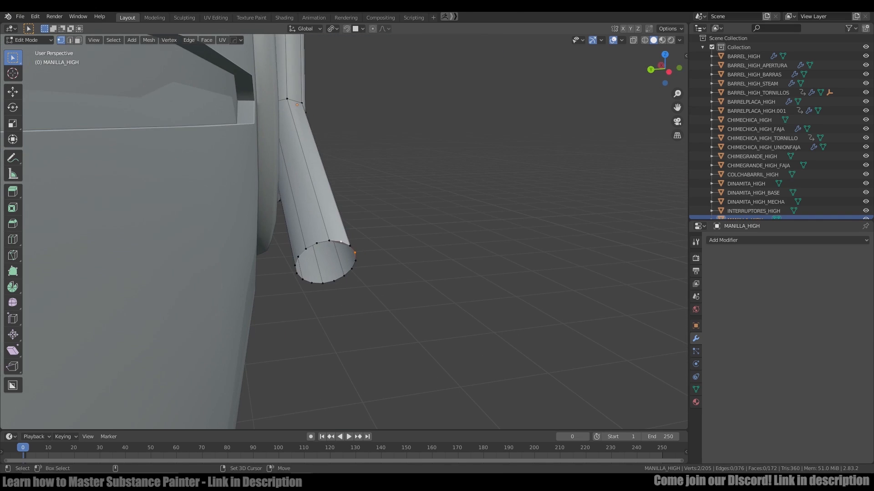
pyautogui.keyDown('shift'); pyautogui.click(317, 243); pyautogui.keyUp('shift')
pyautogui.keyDown('shift'); pyautogui.click(298, 257); pyautogui.keyUp('shift')
pyautogui.keyDown('alt'); pyautogui.moveTo(298, 256); pyautogui.dragTo(300, 312); pyautogui.keyUp('alt')
pyautogui.keyDown('shift'); pyautogui.click(303, 312); pyautogui.keyUp('shift')
pyautogui.keyDown('shift'); pyautogui.click(300, 312); pyautogui.keyUp('shift')
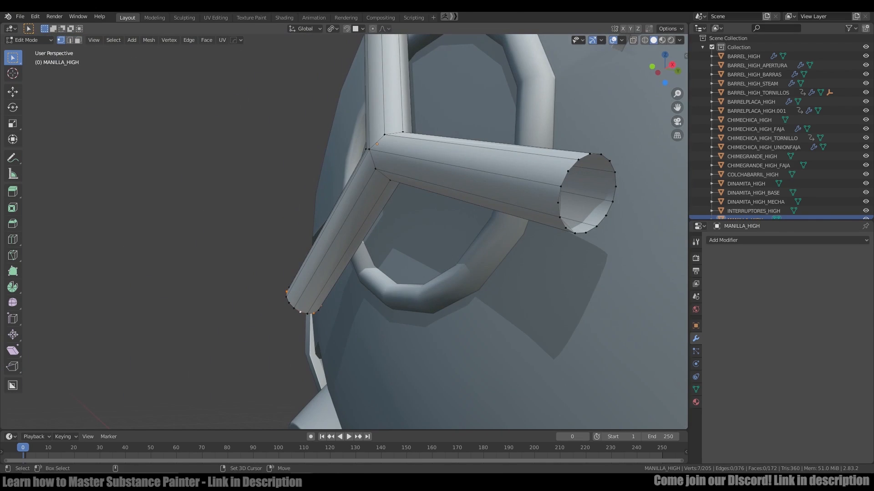
# Add alternate vertices around the other lower spoke's open end to the selection and dissolve them all.
pyautogui.moveTo(587, 193); pyautogui.dragTo(319, 73, button='middle')
pyautogui.keyDown('shift'); pyautogui.click(284, 207); pyautogui.keyUp('shift')
pyautogui.keyDown('shift'); pyautogui.click(279, 177); pyautogui.keyUp('shift')
pyautogui.keyDown('shift'); pyautogui.click(347, 37); pyautogui.keyUp('shift')
pyautogui.keyDown('shift'); pyautogui.click(354, 73); pyautogui.keyUp('shift')
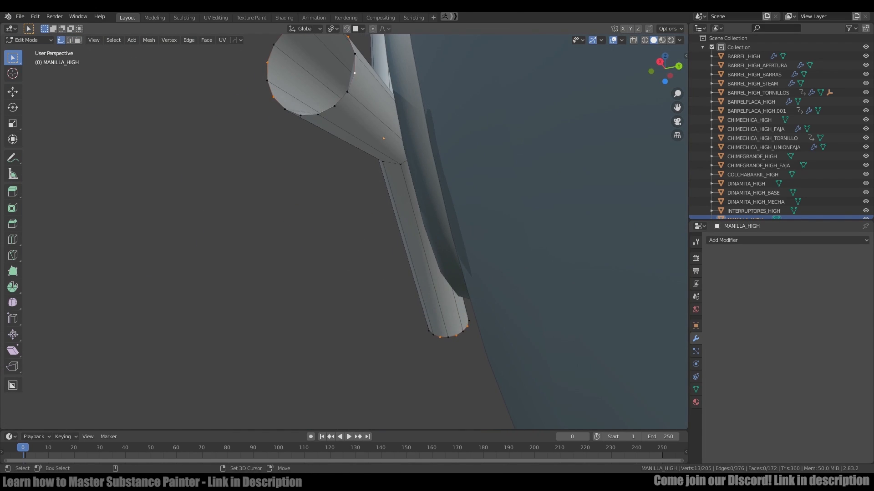
pyautogui.keyDown('shift'); pyautogui.click(335, 106); pyautogui.keyUp('shift')
pyautogui.keyDown('shift'); pyautogui.click(300, 115); pyautogui.keyUp('shift')
pyautogui.moveTo(300, 116); pyautogui.dragTo(589, 228, button='middle')
pyautogui.scroll(-3, 588, 228)
pyautogui.hotkey('ctrl', 'x')
# Dissolve alternate vertices around the upper spoke's open end and reveal the rest of the hand wheel.
pyautogui.moveTo(500, 114); pyautogui.dragTo(323, 168, button='middle')
pyautogui.click(436, 190)
pyautogui.keyDown('shift'); pyautogui.click(413, 180); pyautogui.keyUp('shift')
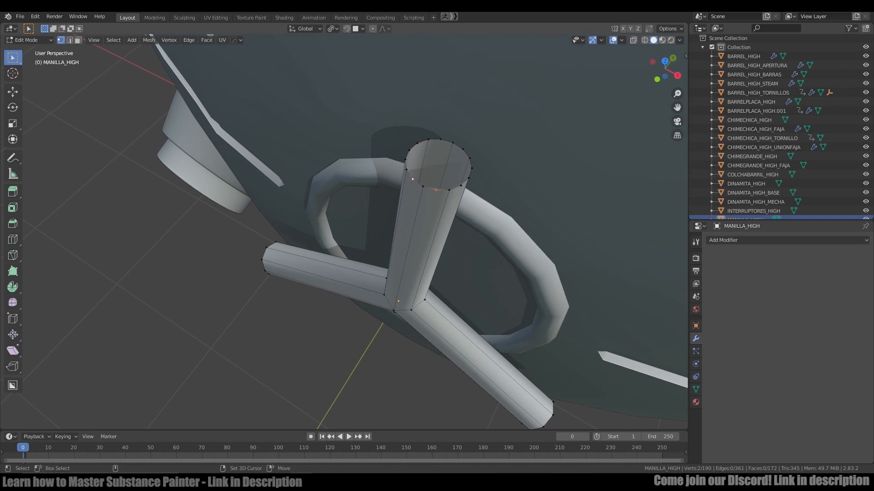
pyautogui.keyDown('shift'); pyautogui.click(339, 220); pyautogui.keyUp('shift')
pyautogui.keyDown('shift'); pyautogui.click(324, 230); pyautogui.keyUp('shift')
pyautogui.keyDown('shift'); pyautogui.click(324, 246); pyautogui.keyUp('shift')
pyautogui.moveTo(325, 245); pyautogui.dragTo(413, 219, button='middle')
pyautogui.keyDown('shift'); pyautogui.click(413, 286); pyautogui.keyUp('shift')
pyautogui.keyDown('shift'); pyautogui.click(415, 301); pyautogui.keyUp('shift')
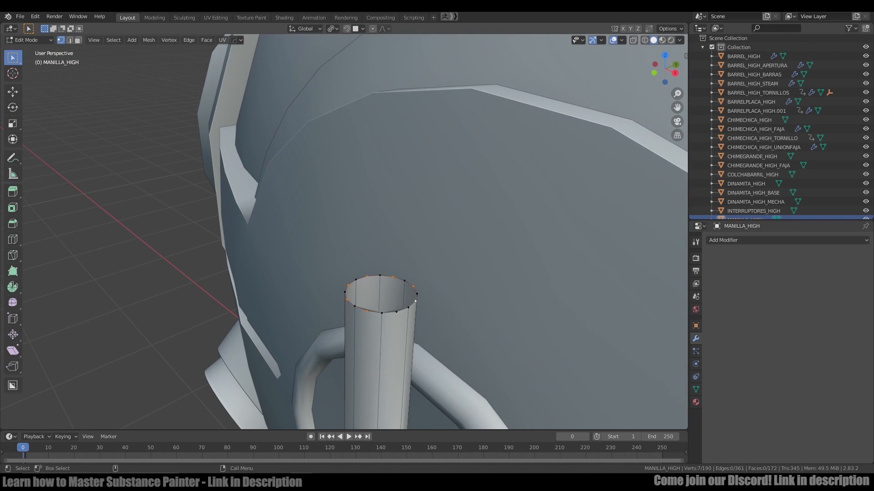
pyautogui.hotkey('ctrl', 'x')
pyautogui.scroll(-5, 346, 228)
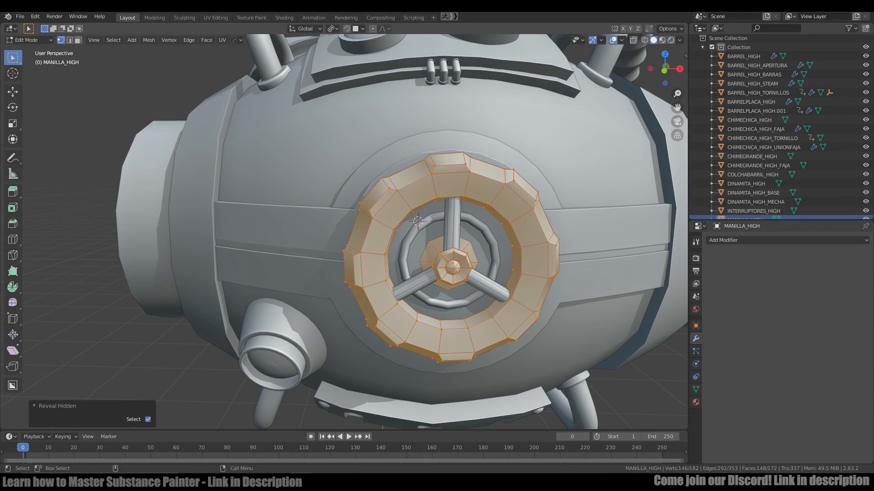
# Undo the latest mesh edits and redo them.
pyautogui.hotkey('ctrl', 'z')
pyautogui.hotkey('ctrl', 'z')
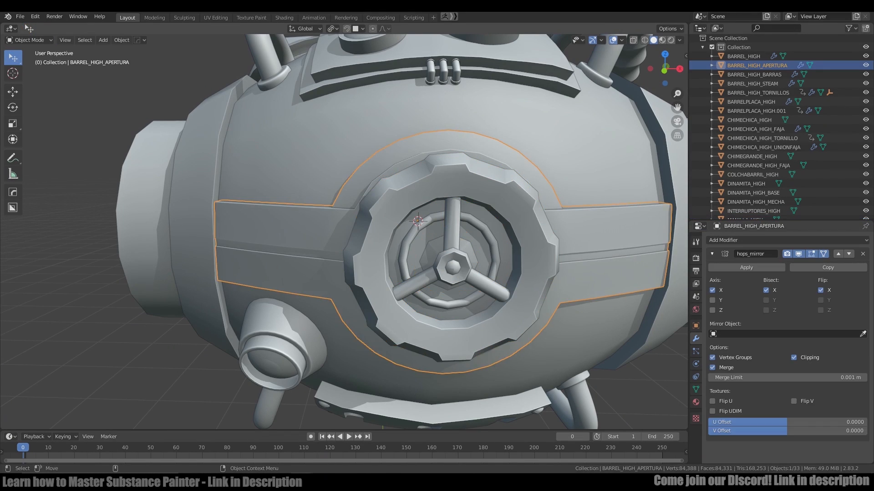
pyautogui.hotkey('ctrl', 'shift', 'z')
pyautogui.hotkey('ctrl', 'shift', 'z')
pyautogui.hotkey('ctrl', 'shift', 'z')
# Select the three linked spokes, open a second Blender instance, and separate the spokes into their own object.
pyautogui.press('l')
pyautogui.press('l')
pyautogui.press('l')
pyautogui.hotkey('ctrl', 'c')
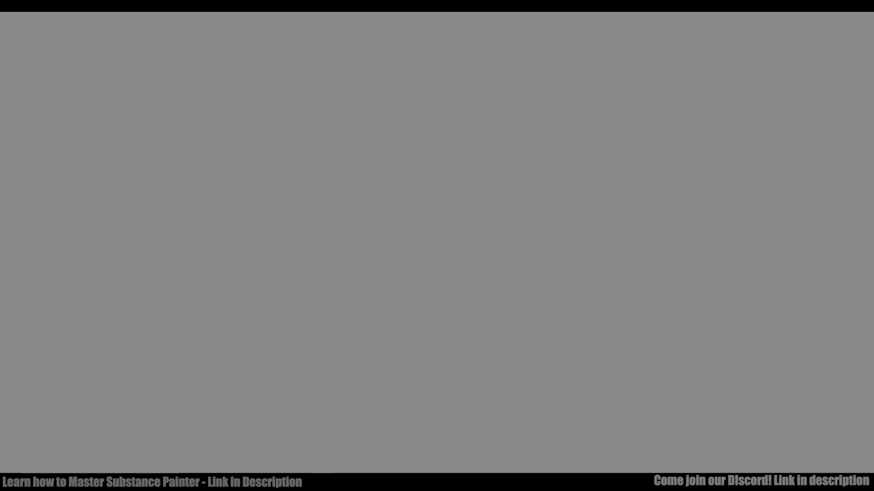
pyautogui.moveTo(324, 481)
pyautogui.click(253, 440)
pyautogui.press('Escape')
pyautogui.press('p')
pyautogui.press('s')
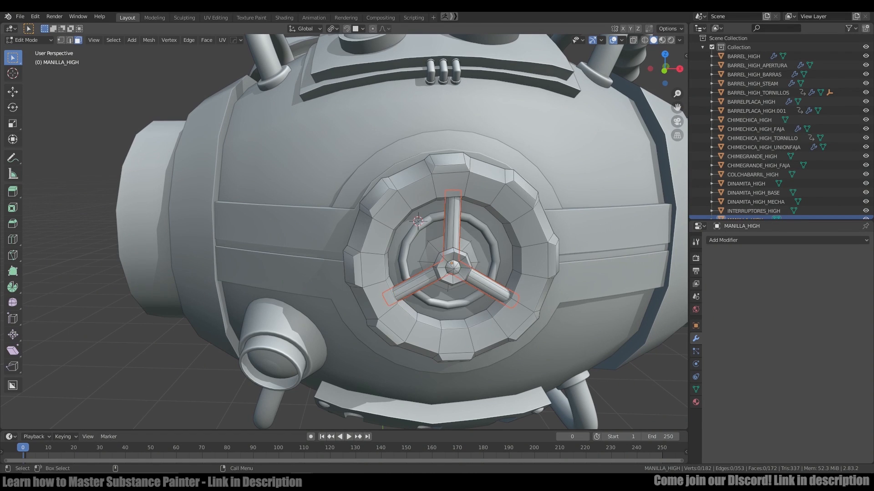
# Copy the separated spokes object into the second Blender instance's scene, deleting the default objects there.
pyautogui.press('Tab')
pyautogui.click(489, 287)
pyautogui.hotkey('ctrl', 'c')
pyautogui.hotkey('alt', 'Tab')
pyautogui.press('Escape')
pyautogui.press('a')
pyautogui.press('Delete')
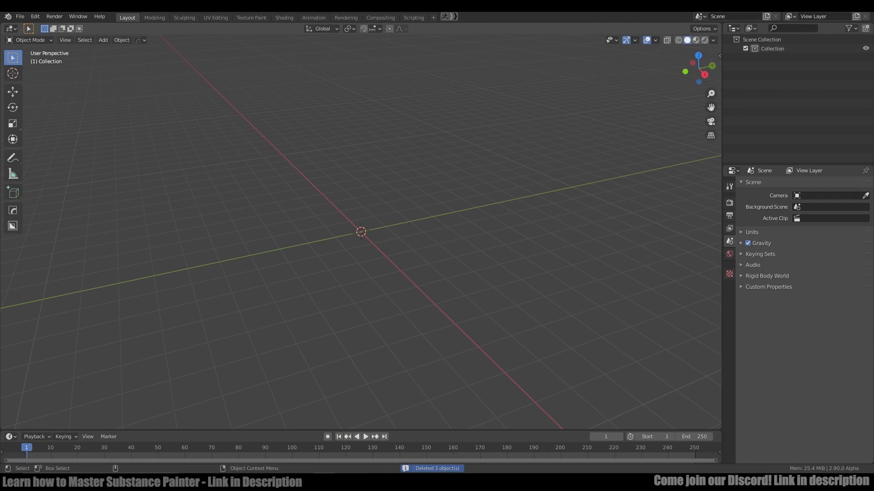
pyautogui.moveTo(361, 233); pyautogui.dragTo(457, 205, button='middle')
pyautogui.scroll(5, 361, 232)
pyautogui.hotkey('alt', 'a')
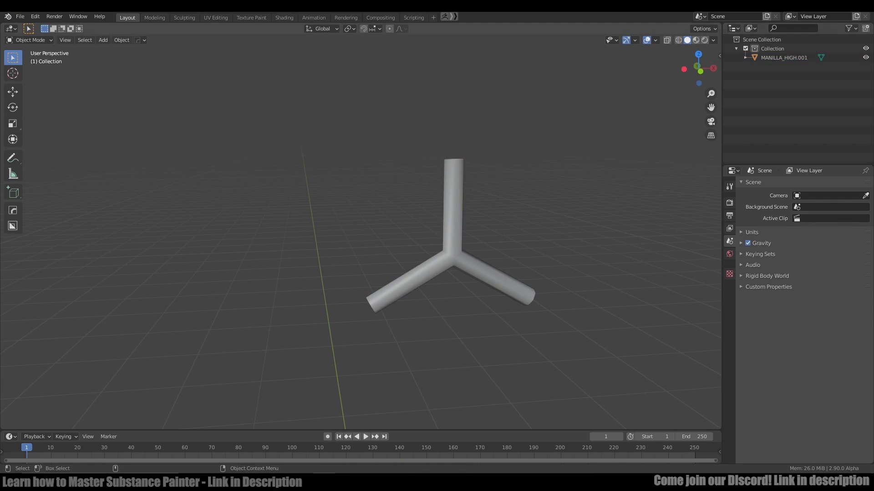
# Rename the spokes object MANILLA_HIGH_FIX and export it as an FBX named HANDLE_FIX in the DEMO folder.
pyautogui.click(784, 58)
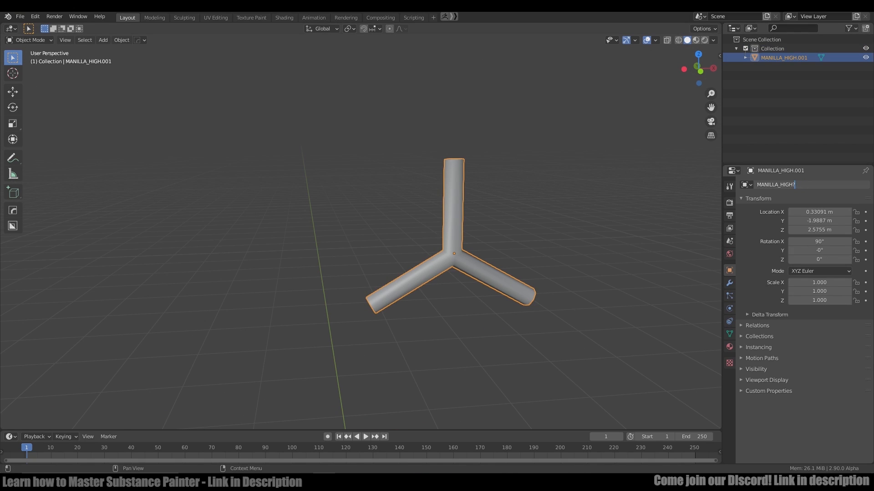
pyautogui.press('Return')
pyautogui.click(20, 17)
pyautogui.moveTo(34, 148)
pyautogui.click(120, 201)
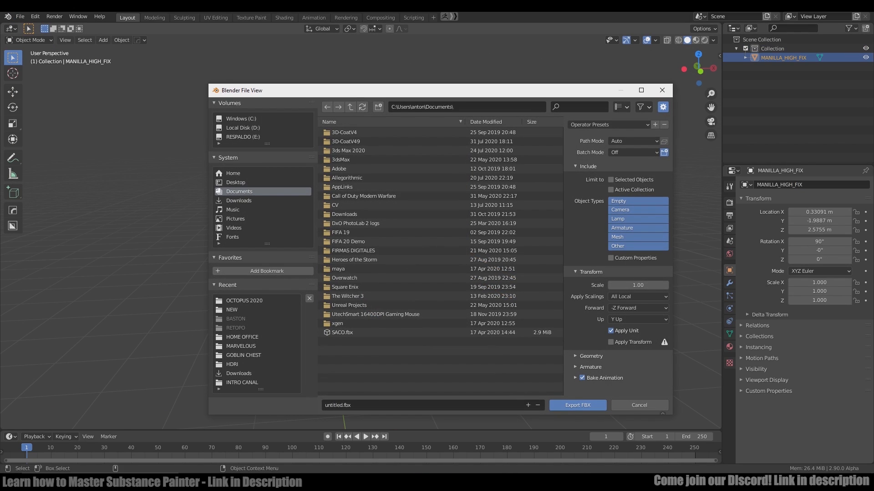
pyautogui.click(243, 128)
pyautogui.doubleClick(346, 132)
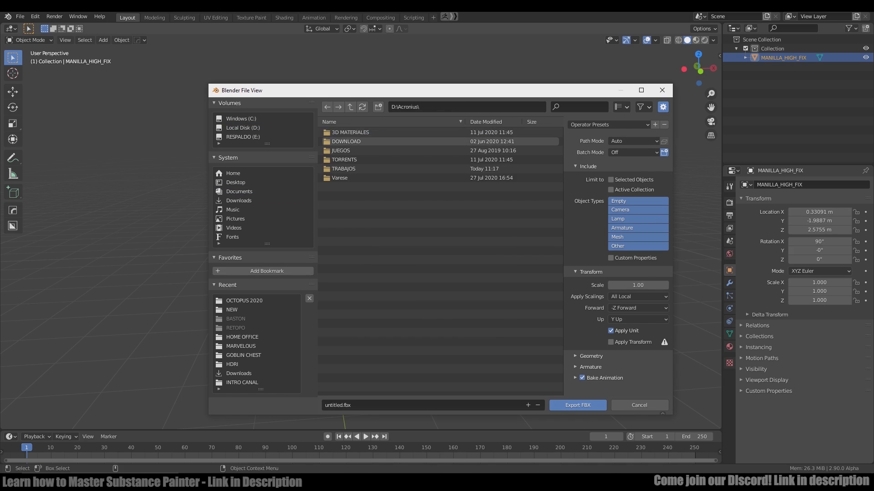
pyautogui.doubleClick(346, 178)
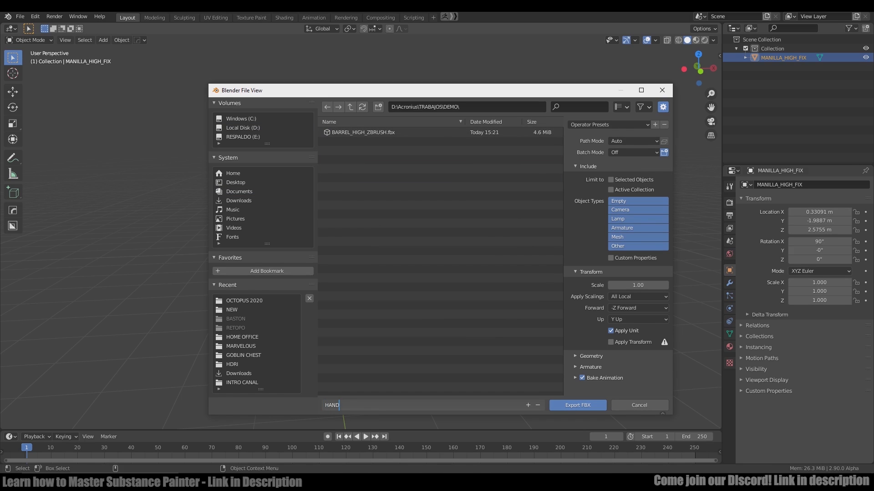
pyautogui.write('HANDLE_FIX')
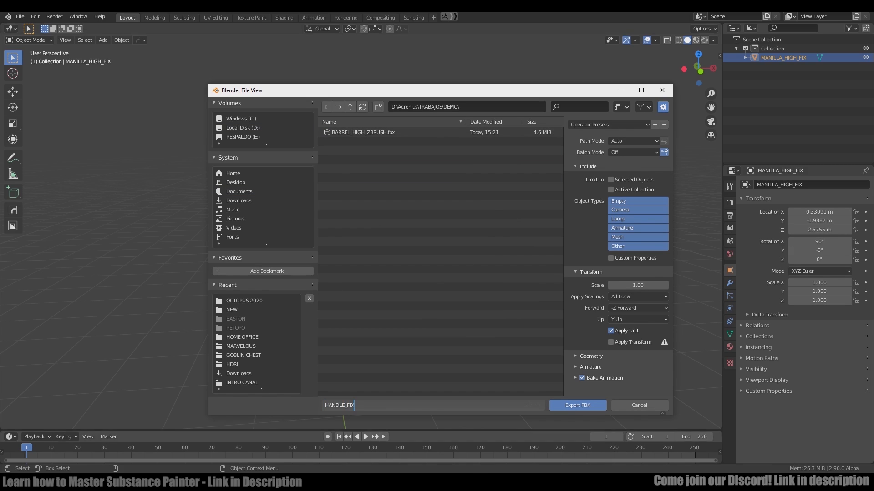
pyautogui.press('Return')
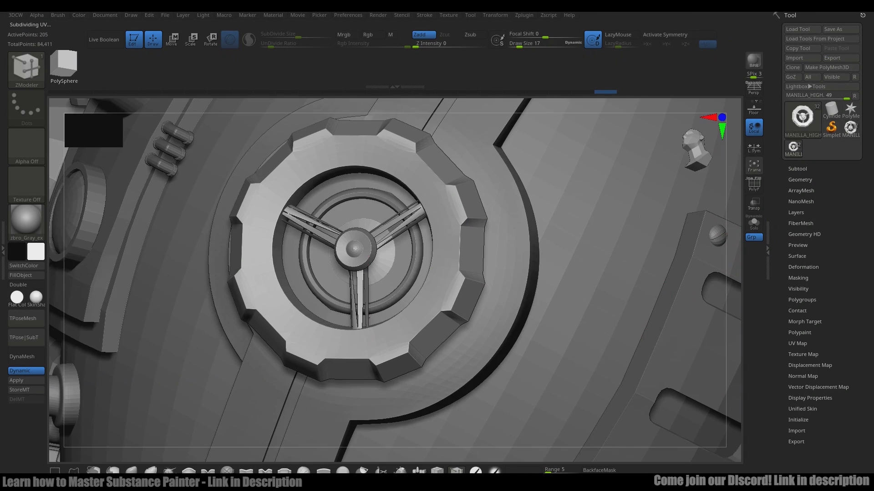
# Try to isolate the handwheel's outer ring and delete the rest of its geometry.
pyautogui.press('space')
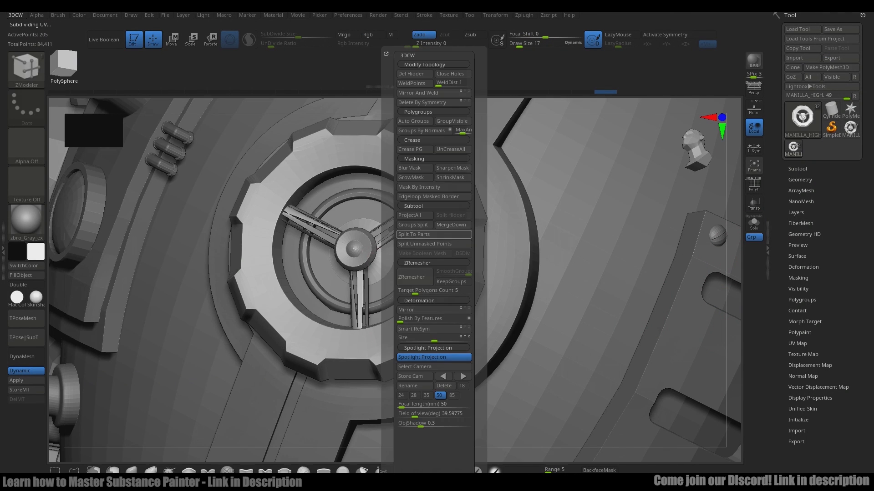
pyautogui.click(434, 234)
pyautogui.hotkey('shift', 'f')
pyautogui.keyDown('ctrl'); pyautogui.keyDown('shift'); pyautogui.click(447, 245); pyautogui.keyUp('shift'); pyautogui.keyUp('ctrl')
pyautogui.press('space')
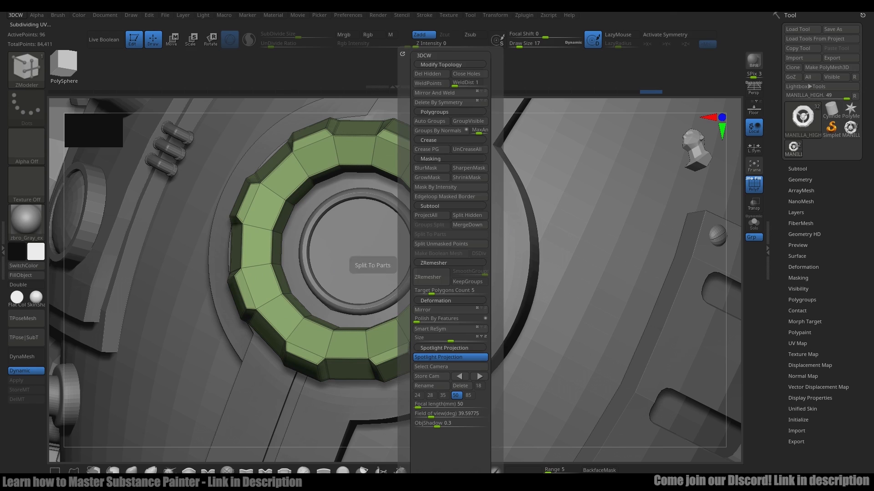
pyautogui.click(432, 74)
pyautogui.hotkey('shift', 'f')
pyautogui.hotkey('ctrl', 'z')
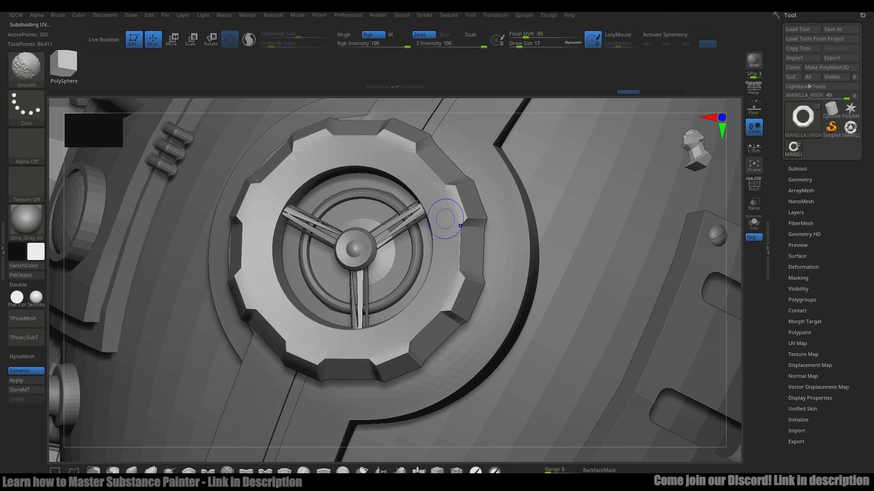
# Keep only the handwheel's outer ring and central hub visible and delete the hidden spokes.
pyautogui.hotkey('shift', 'f')
pyautogui.keyDown('ctrl'); pyautogui.keyDown('shift'); pyautogui.click(446, 221); pyautogui.keyUp('shift'); pyautogui.keyUp('ctrl')
pyautogui.keyDown('ctrl'); pyautogui.keyDown('shift'); pyautogui.click(444, 226); pyautogui.keyUp('shift'); pyautogui.keyUp('ctrl')
pyautogui.keyDown('ctrl'); pyautogui.keyDown('shift'); pyautogui.click(373, 247); pyautogui.keyUp('shift'); pyautogui.keyUp('ctrl')
pyautogui.keyDown('ctrl'); pyautogui.keyDown('shift'); pyautogui.moveTo(550, 230); pyautogui.dragTo(564, 342); pyautogui.keyUp('shift'); pyautogui.keyUp('ctrl')
pyautogui.press('space')
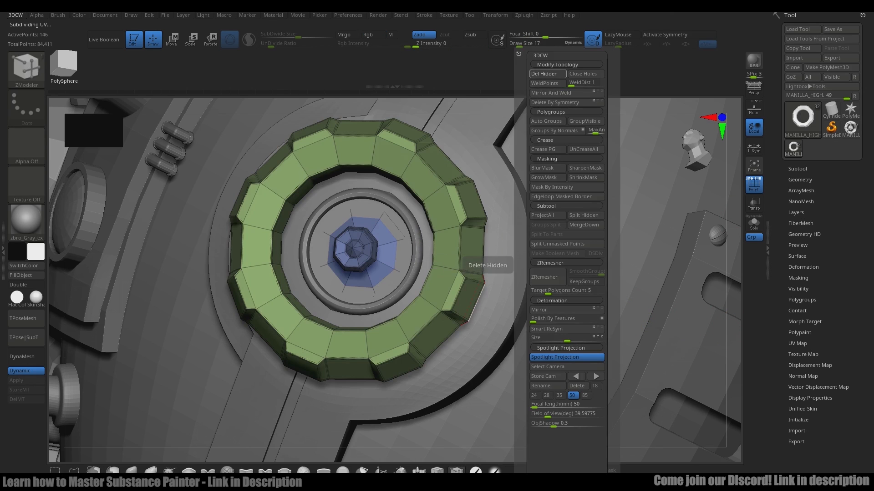
pyautogui.click(544, 74)
# Select the BARREL_HIGH subtool and import the FBX file containing the MANILLA_HIGH_FIX spokes.
pyautogui.click(3, 250)
pyautogui.keyDown('alt'); pyautogui.click(646, 310); pyautogui.keyUp('alt')
pyautogui.keyDown('ctrl'); pyautogui.moveTo(646, 309); pyautogui.dragTo(646, 269, button='right'); pyautogui.keyUp('ctrl')
pyautogui.hotkey('shift', 'f')
pyautogui.click(796, 168)
pyautogui.moveTo(645, 269); pyautogui.dragTo(674, 269)
pyautogui.moveTo(674, 269); pyautogui.dragTo(486, 262, button='right')
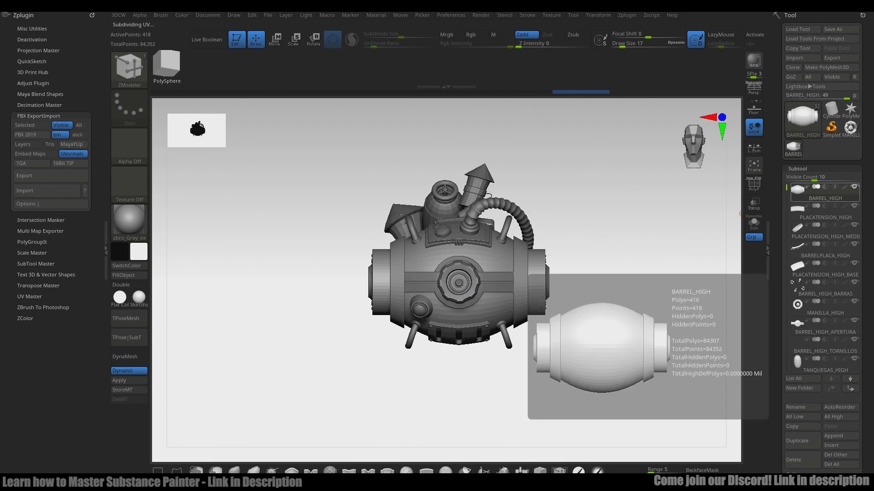
pyautogui.click(47, 191)
pyautogui.doubleClick(332, 150)
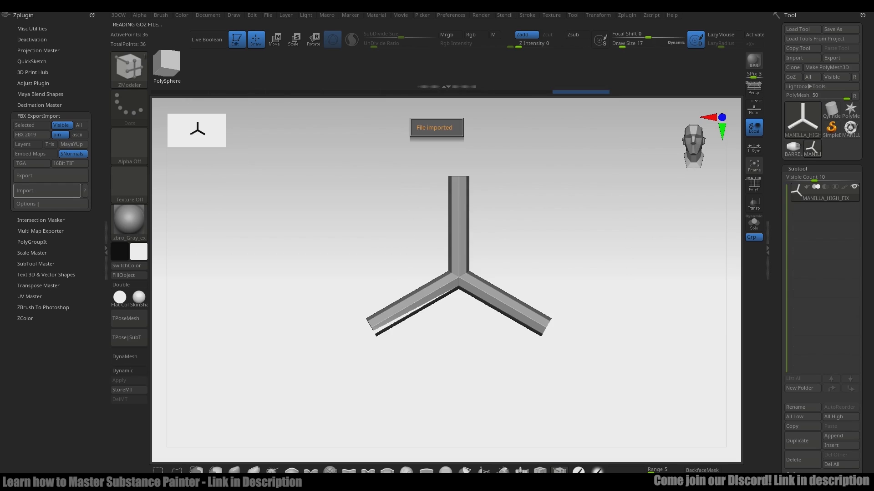
# Mirror the imported spokes and apply Mirror And Weld to them.
pyautogui.moveTo(559, 268); pyautogui.dragTo(599, 280, button='right')
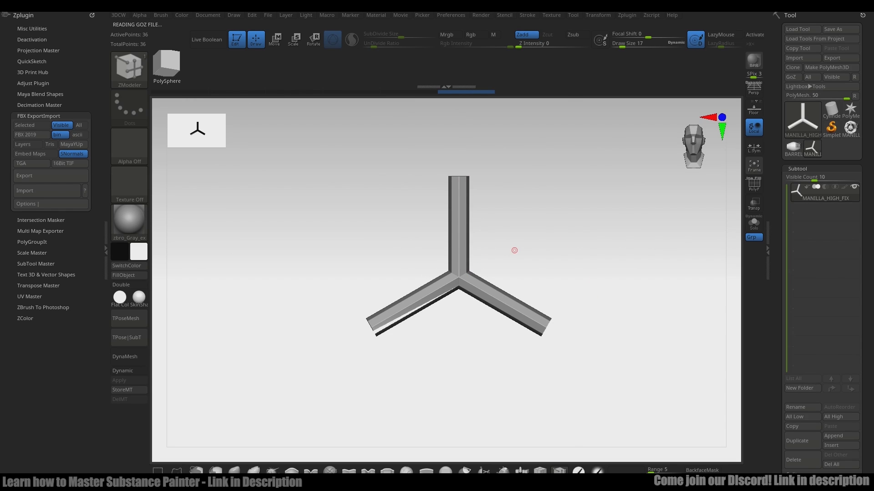
pyautogui.press('3')
pyautogui.click(517, 92)
pyautogui.hotkey('ctrl', 'z')
pyautogui.press('3')
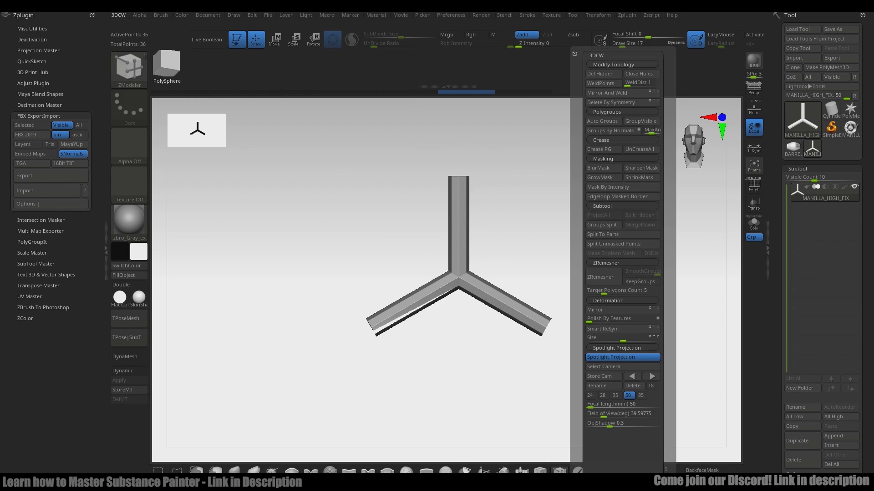
pyautogui.click(610, 310)
pyautogui.press('3')
pyautogui.click(530, 93)
# Return to the BARREL_HIGH tool and insert the MANILLA_HIGH_FIX spokes as a subtool.
pyautogui.click(793, 148)
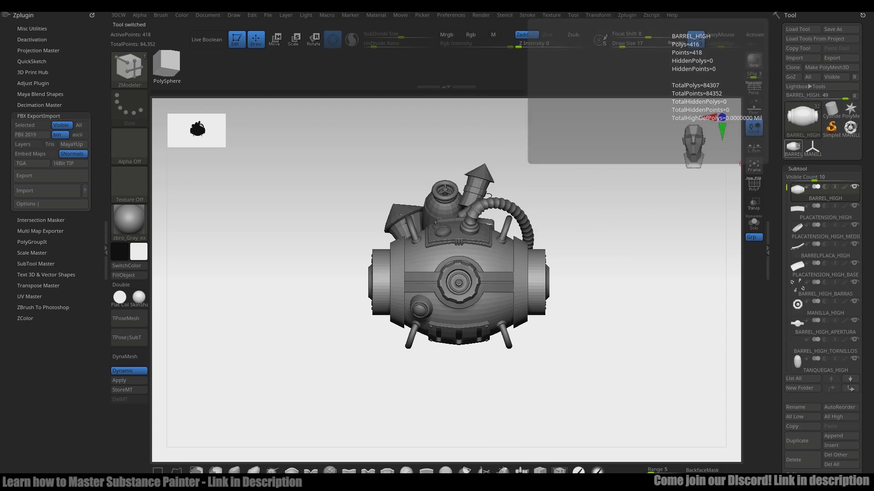
pyautogui.click(833, 446)
pyautogui.click(711, 381)
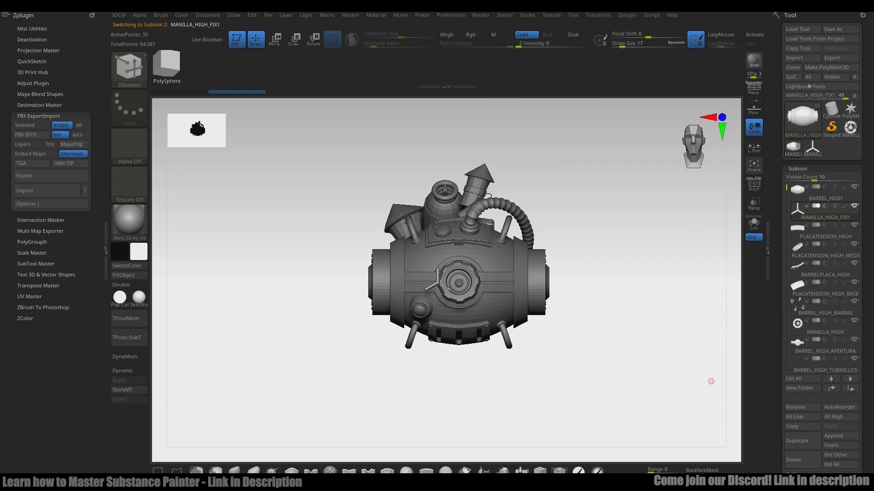
# Reorder the inserted spokes subtool to sit directly below MANILLA_HIGH.
pyautogui.click(825, 269)
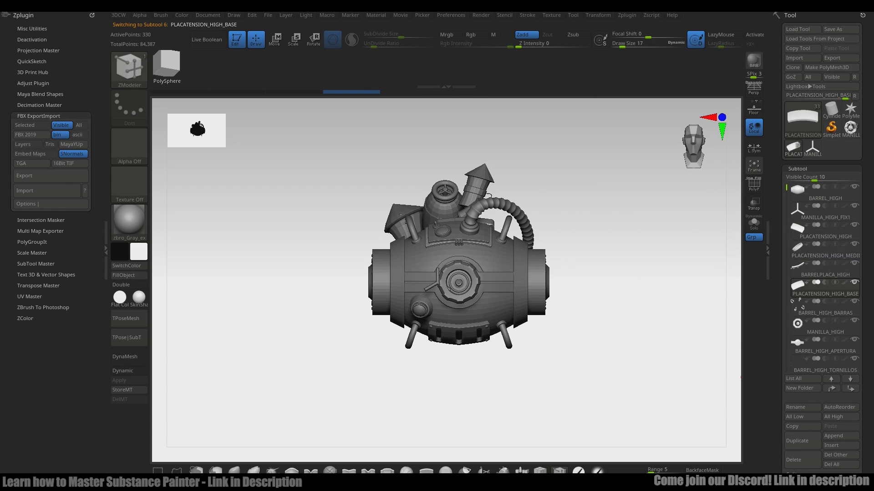
pyautogui.click(819, 212)
pyautogui.click(849, 388)
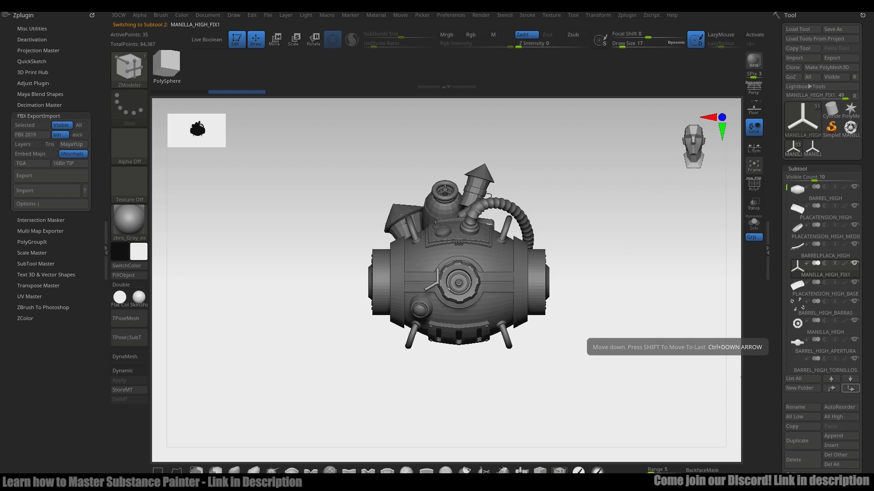
pyautogui.click(850, 389)
pyautogui.click(850, 388)
pyautogui.click(850, 388)
pyautogui.click(825, 307)
pyautogui.moveTo(867, 465); pyautogui.dragTo(866, 363)
pyautogui.click(824, 224)
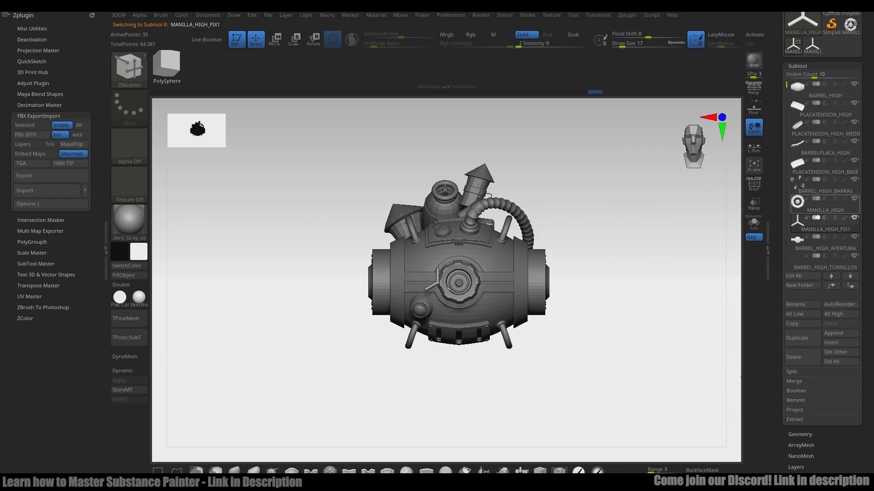
pyautogui.click(824, 224)
# Move the inserted spokes into the centre of the barrel's handwheel.
pyautogui.press('f')
pyautogui.press('w')
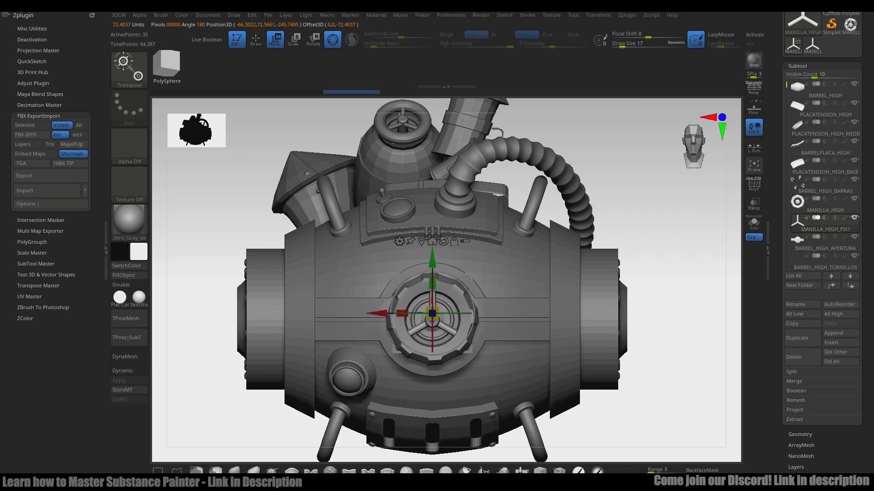
pyautogui.keyDown('ctrl'); pyautogui.moveTo(432, 313); pyautogui.dragTo(433, 346, button='right'); pyautogui.keyUp('ctrl')
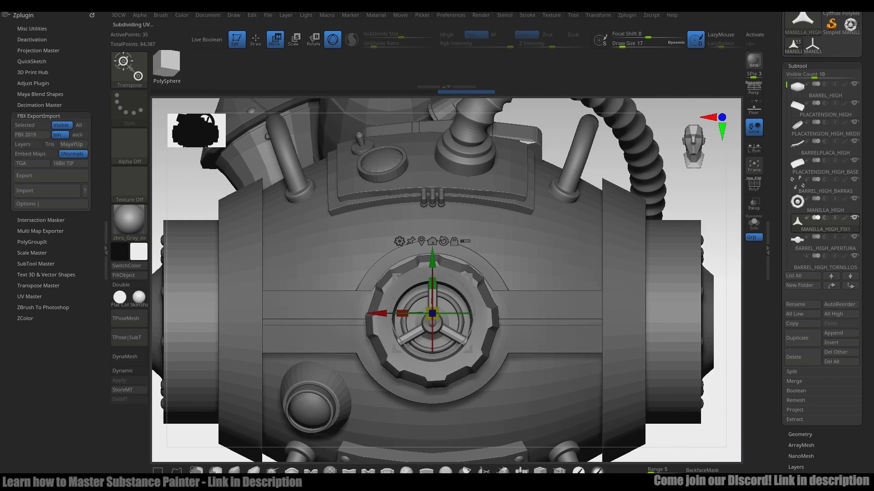
pyautogui.moveTo(432, 241); pyautogui.dragTo(698, 198, button='right')
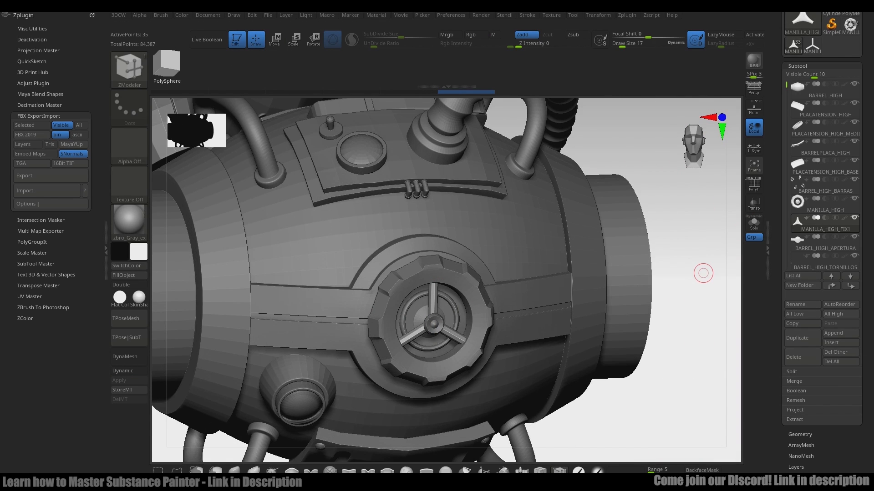
# Isolate the spokes, set the ZModeler crease target to EdgeLoop Complete, and check the mesh under dynamic subdivision.
pyautogui.click(751, 223)
pyautogui.keyDown('ctrl'); pyautogui.moveTo(505, 219); pyautogui.dragTo(546, 418, button='right'); pyautogui.keyUp('ctrl')
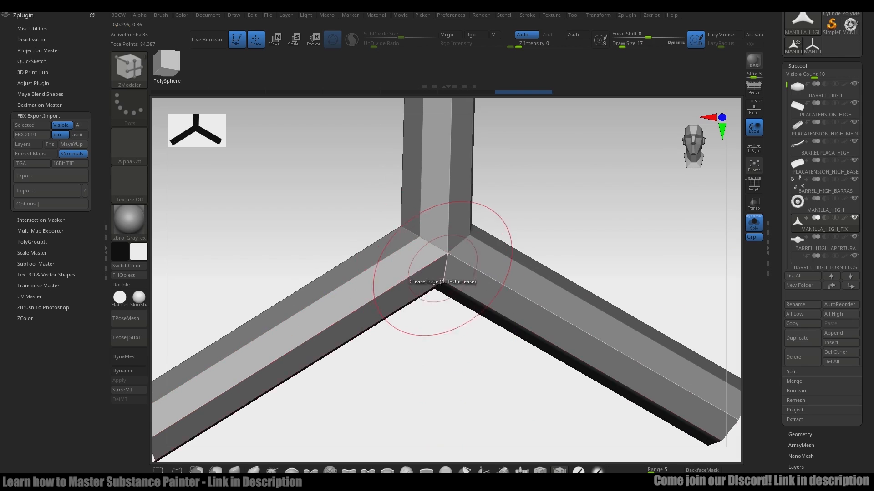
pyautogui.hotkey('shift', 'f')
pyautogui.click(559, 469)
pyautogui.press('d')
pyautogui.hotkey('shift', 'd')
pyautogui.press('space')
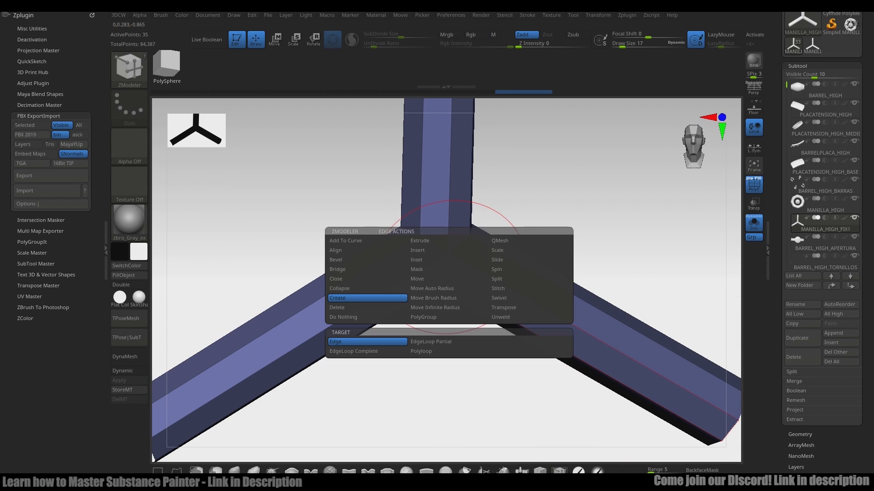
pyautogui.click(367, 352)
pyautogui.press('d')
pyautogui.hotkey('shift', 'd')
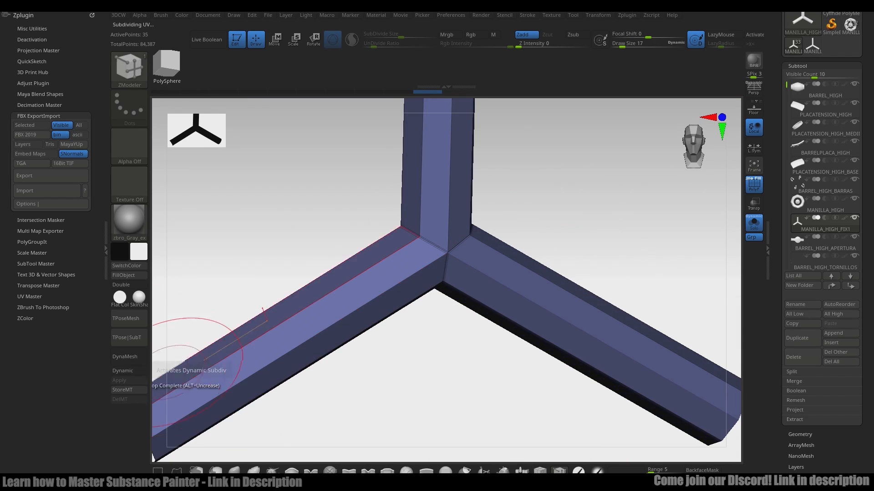
# Insert edge loops near the spokes' outer ends, activate dynamic subdivision on them, and show the whole model again.
pyautogui.keyDown('alt'); pyautogui.moveTo(177, 382); pyautogui.dragTo(318, 343, button='right'); pyautogui.keyUp('alt')
pyautogui.press('space')
pyautogui.click(303, 362)
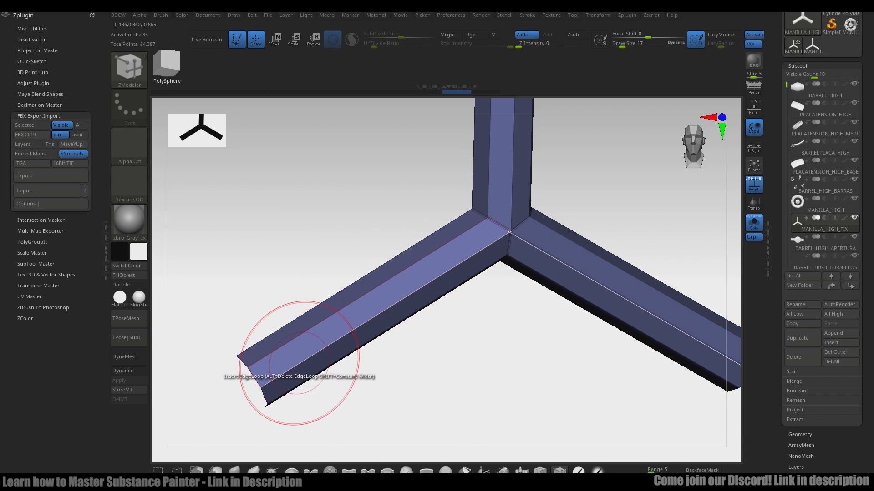
pyautogui.hotkey('ctrl', 'shift', 'z')
pyautogui.moveTo(382, 189)
pyautogui.keyDown('alt'); pyautogui.mouseDown(button='right')
pyautogui.moveTo(291, 353)
pyautogui.moveTo(287, 442)
pyautogui.mouseUp(button='right'); pyautogui.keyUp('alt')
pyautogui.press('x')
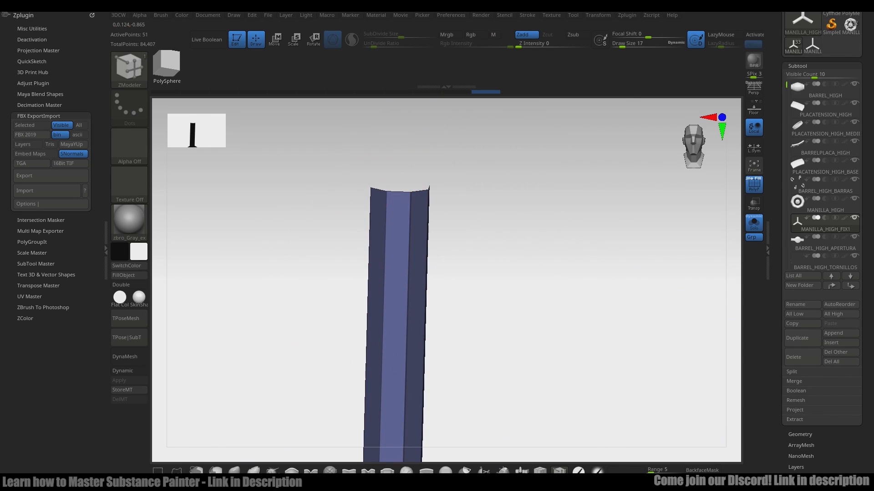
pyautogui.click(129, 370)
pyautogui.click(754, 223)
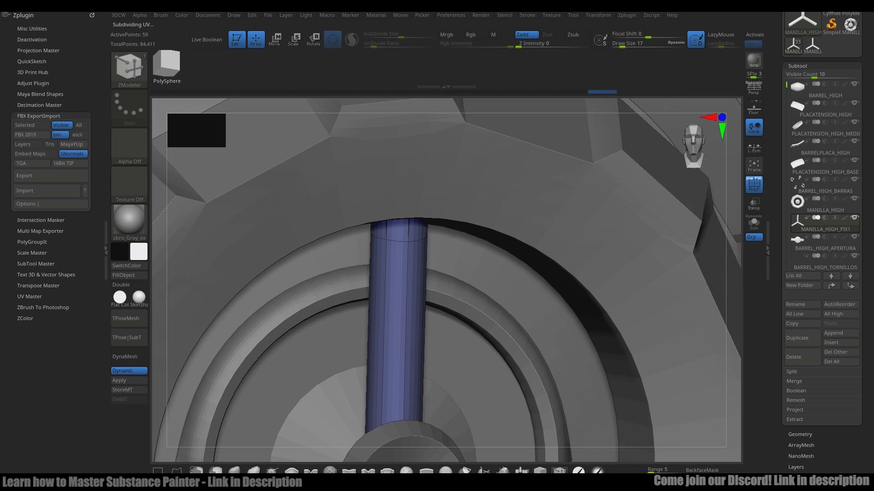
pyautogui.hotkey('shift', 'f')
pyautogui.keyDown('ctrl'); pyautogui.moveTo(680, 273); pyautogui.dragTo(641, 364, button='right'); pyautogui.keyUp('ctrl')
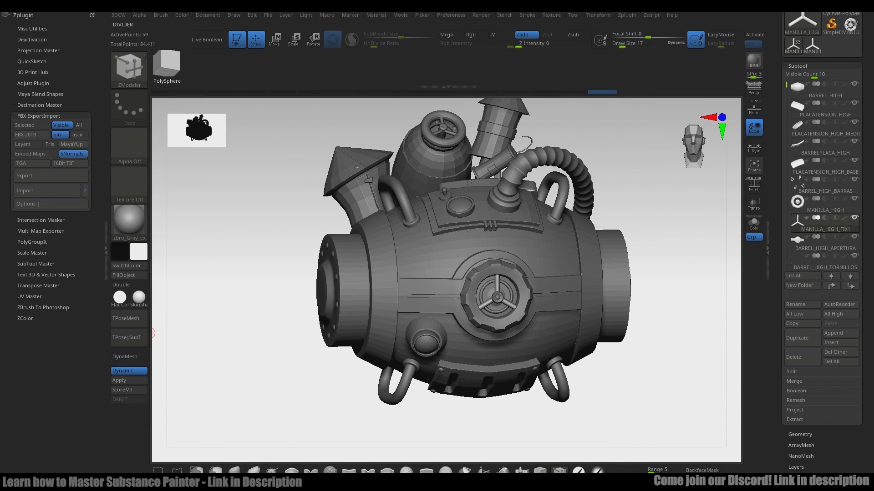
# Group the small chimney CHIMECHICA_HIGH by normals, crease its polygroups, and activate dynamic subdivision.
pyautogui.click(106, 251)
pyautogui.moveTo(132, 271); pyautogui.dragTo(171, 295, button='right')
pyautogui.keyDown('alt'); pyautogui.click(217, 189); pyautogui.keyUp('alt')
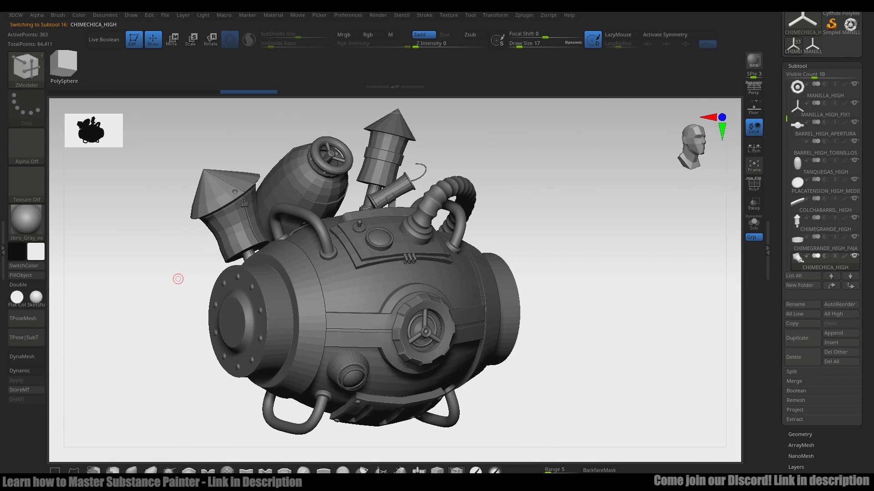
pyautogui.keyDown('alt'); pyautogui.moveTo(174, 213); pyautogui.dragTo(224, 229, button='right'); pyautogui.keyUp('alt')
pyautogui.press('3')
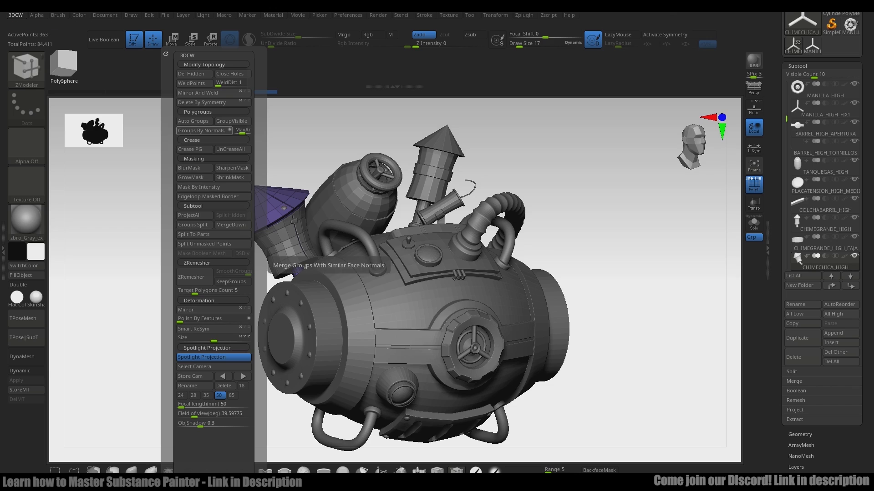
pyautogui.click(203, 130)
pyautogui.press('3')
pyautogui.click(158, 150)
pyautogui.click(20, 370)
pyautogui.keyDown('alt'); pyautogui.moveTo(137, 273); pyautogui.dragTo(157, 346, button='right'); pyautogui.keyUp('alt')
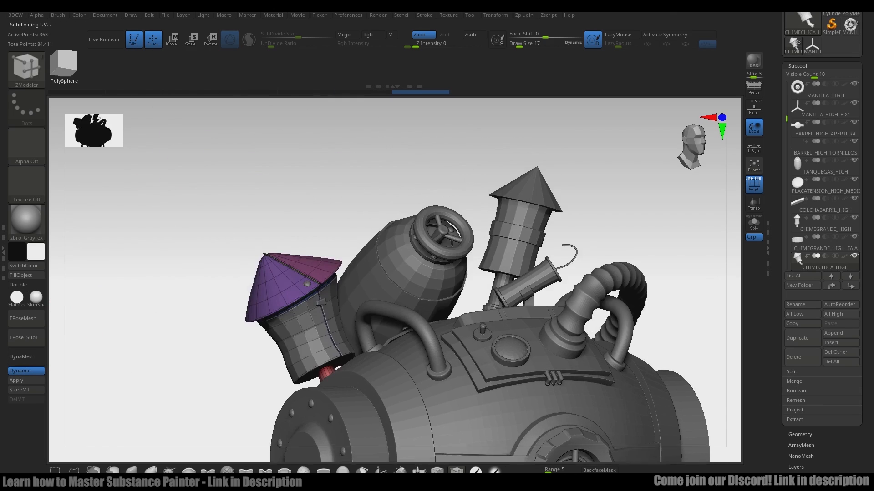
# Select the small chimney's band CHIMECHICA_HIGH_FAJA and activate dynamic subdivision on it.
pyautogui.hotkey('shift', 'f')
pyautogui.moveTo(245, 255); pyautogui.dragTo(273, 255, button='right')
pyautogui.hotkey('shift', 'f')
pyautogui.keyDown('alt'); pyautogui.moveTo(312, 353); pyautogui.dragTo(311, 228, button='right'); pyautogui.keyUp('alt')
pyautogui.keyDown('alt'); pyautogui.click(346, 214); pyautogui.keyUp('alt')
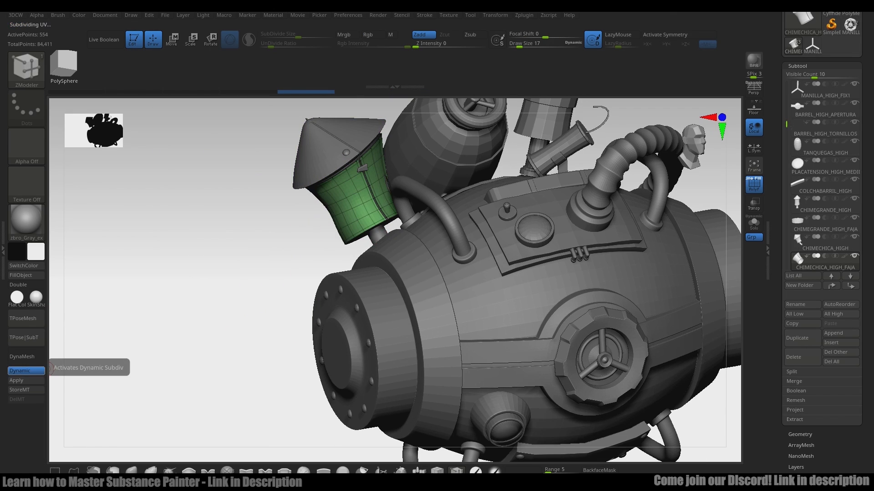
# Divide the gas tank TANQUEGAS_HIGH into polygroups by normals and smooth it with dynamic subdivision.
pyautogui.moveTo(441, 155)
pyautogui.keyDown('alt'); pyautogui.mouseDown(button='right')
pyautogui.moveTo(416, 212)
pyautogui.moveTo(432, 168)
pyautogui.mouseUp(button='right'); pyautogui.keyUp('alt')
pyautogui.keyDown('alt'); pyautogui.click(432, 168); pyautogui.keyUp('alt')
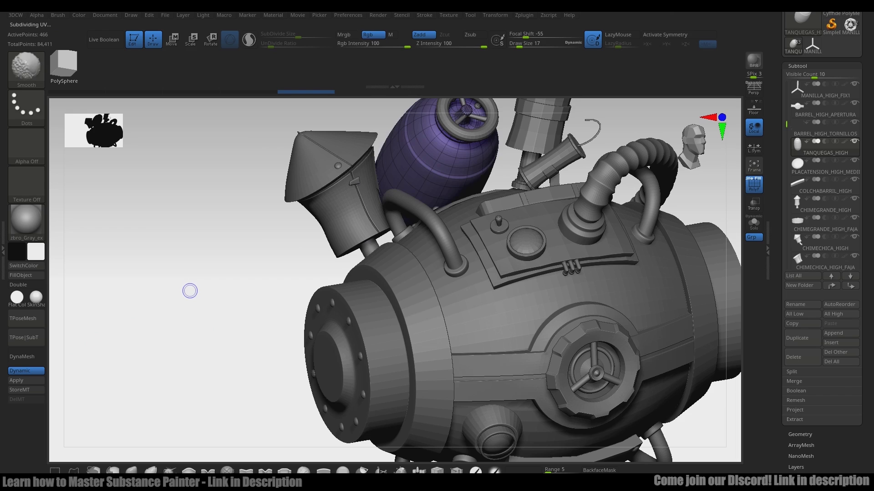
pyautogui.press('3')
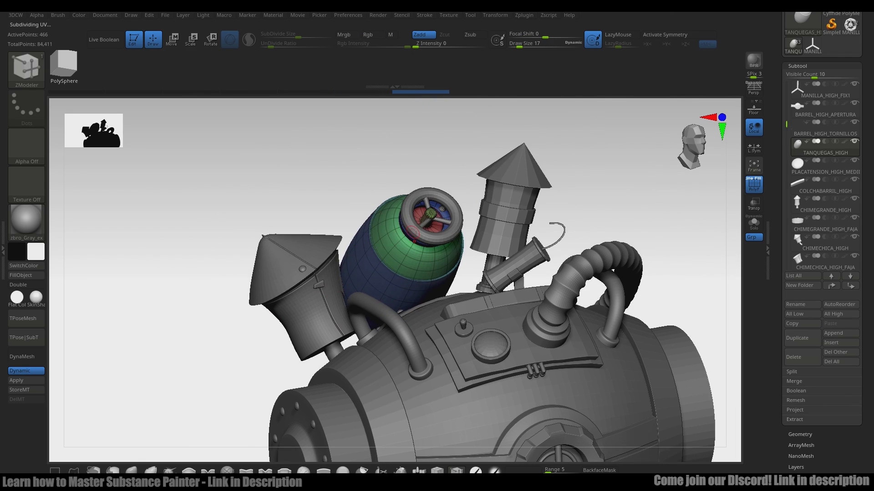
pyautogui.click(26, 371)
# Isolate the gas tank's handwheel, reduce the draw size to 5, crease a complete edge loop on its spokes, and activate dynamic subdivision.
pyautogui.click(753, 223)
pyautogui.moveTo(688, 224)
pyautogui.mouseDown()
pyautogui.moveTo(655, 200)
pyautogui.moveTo(655, 273)
pyautogui.mouseUp()
pyautogui.press('s')
pyautogui.moveTo(443, 220); pyautogui.dragTo(421, 223)
pyautogui.press('space')
pyautogui.click(332, 285)
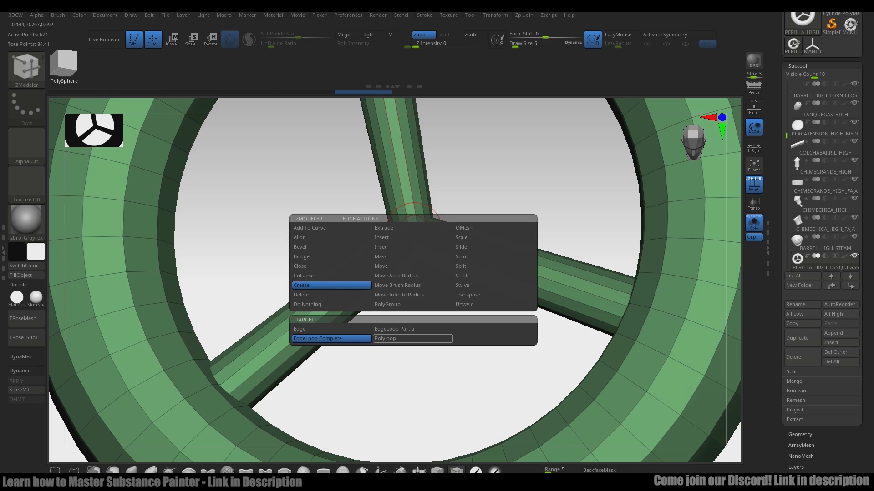
pyautogui.click(415, 230)
pyautogui.click(26, 371)
pyautogui.keyDown('alt'); pyautogui.moveTo(682, 291); pyautogui.dragTo(682, 221); pyautogui.keyUp('alt')
pyautogui.click(754, 223)
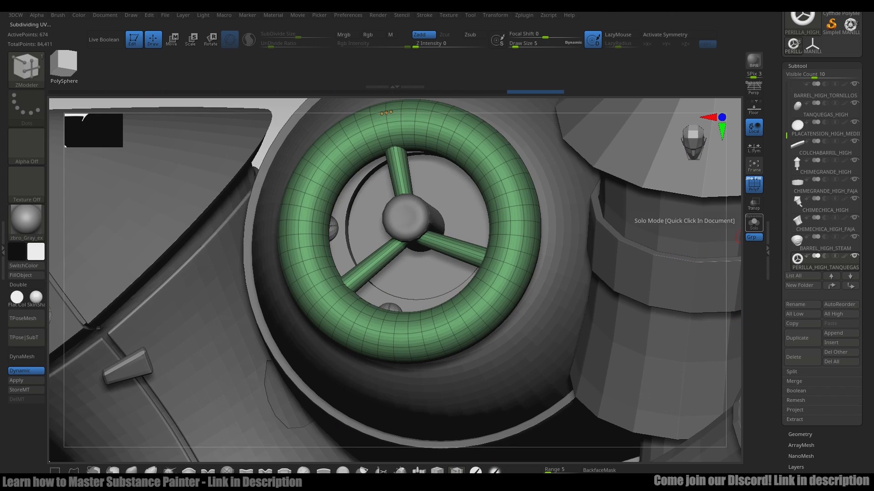
# Group the large chimney CHIMEGRANDE_HIGH by normals, crease its polygroups, and activate dynamic subdivision.
pyautogui.keyDown('alt'); pyautogui.moveTo(633, 273); pyautogui.dragTo(614, 201); pyautogui.keyUp('alt')
pyautogui.keyDown('alt'); pyautogui.click(501, 200); pyautogui.keyUp('alt')
pyautogui.press('3')
pyautogui.click(601, 130)
pyautogui.click(590, 149)
pyautogui.click(20, 371)
# Crease the polygroups of the large chimney's band CHIMEGRANDE_HIGH_FAJA and activate dynamic subdivision.
pyautogui.keyDown('alt'); pyautogui.click(491, 214); pyautogui.keyUp('alt')
pyautogui.press('3')
pyautogui.click(593, 150)
pyautogui.press('d')
pyautogui.keyDown('alt'); pyautogui.moveTo(579, 288); pyautogui.dragTo(565, 259, button='right'); pyautogui.keyUp('alt')
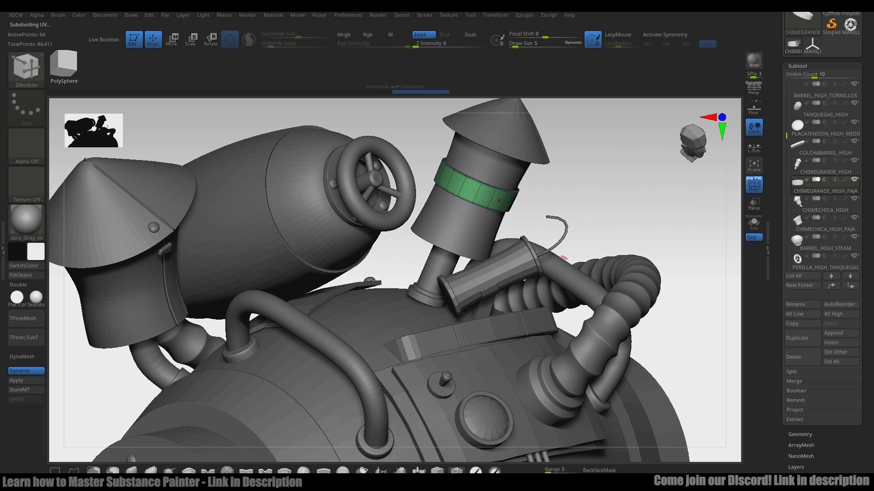
# Group the small cylinder beside the large chimney by normals, crease its polygroups, and activate dynamic subdivision.
pyautogui.keyDown('alt'); pyautogui.click(519, 268); pyautogui.keyUp('alt')
pyautogui.press('3')
pyautogui.click(621, 131)
pyautogui.click(564, 149)
pyautogui.click(20, 371)
# Pick the gauge glass PLACATENSION_HIGH_MEDIDORVIDRIO on the barrel's plate and smooth it with dynamic subdivision.
pyautogui.keyDown('alt'); pyautogui.moveTo(632, 237); pyautogui.dragTo(599, 197); pyautogui.keyUp('alt')
pyautogui.keyDown('alt'); pyautogui.click(589, 254); pyautogui.keyUp('alt')
pyautogui.keyDown('alt'); pyautogui.moveTo(665, 250); pyautogui.dragTo(615, 214); pyautogui.keyUp('alt')
pyautogui.keyDown('alt'); pyautogui.click(457, 336); pyautogui.keyUp('alt')
pyautogui.keyDown('alt'); pyautogui.click(406, 355); pyautogui.keyUp('alt')
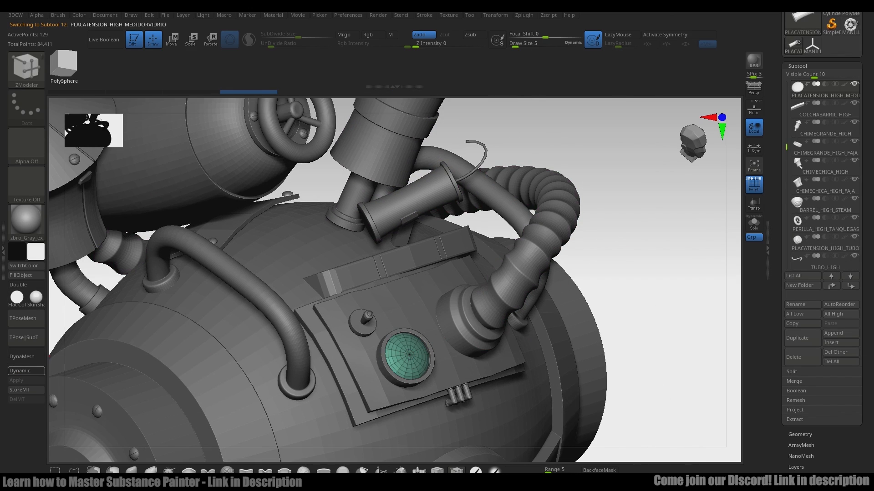
# Group the upper plate PLACATENSION_HIGH by normals, crease its polygroups, and activate dynamic subdivision.
pyautogui.keyDown('alt'); pyautogui.click(438, 352); pyautogui.keyUp('alt')
pyautogui.keyDown('alt'); pyautogui.moveTo(422, 324); pyautogui.dragTo(401, 296, button='right'); pyautogui.keyUp('alt')
pyautogui.press('3')
pyautogui.click(391, 130)
pyautogui.press('3')
pyautogui.click(209, 149)
pyautogui.press('d')
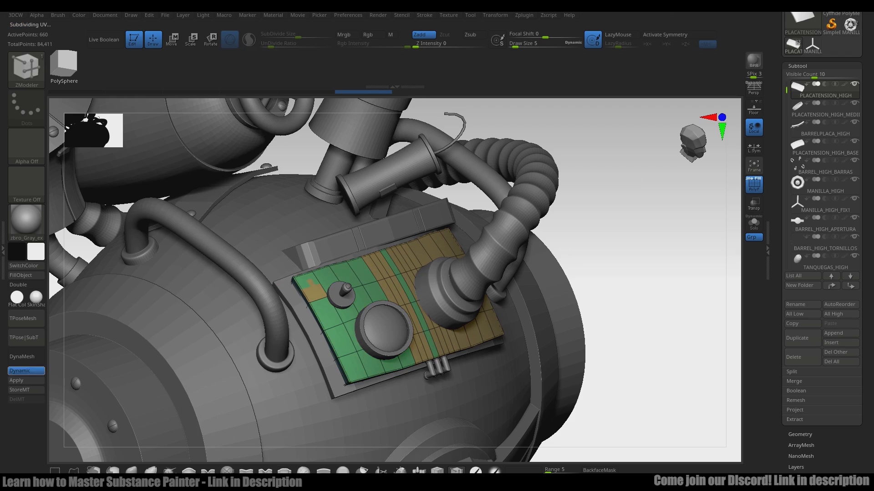
# Group the base plate PLACATENSION_HIGH_BASE by normals, crease its polygroups, and activate dynamic subdivision.
pyautogui.keyDown('alt'); pyautogui.click(291, 300); pyautogui.keyUp('alt')
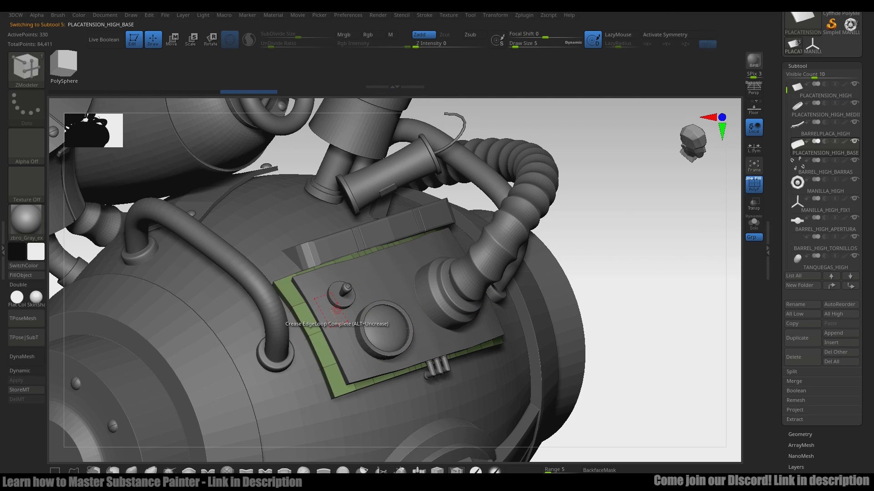
pyautogui.press('3')
pyautogui.click(314, 131)
pyautogui.press('3')
pyautogui.click(237, 149)
pyautogui.press('d')
# Crease the polygroups of the three small tubes TUBOS_HIGH below the plate and activate dynamic subdivision.
pyautogui.keyDown('alt'); pyautogui.moveTo(441, 362); pyautogui.dragTo(468, 260, button='right'); pyautogui.keyUp('alt')
pyautogui.keyDown('alt'); pyautogui.click(408, 221); pyautogui.keyUp('alt')
pyautogui.press('3')
pyautogui.click(454, 121)
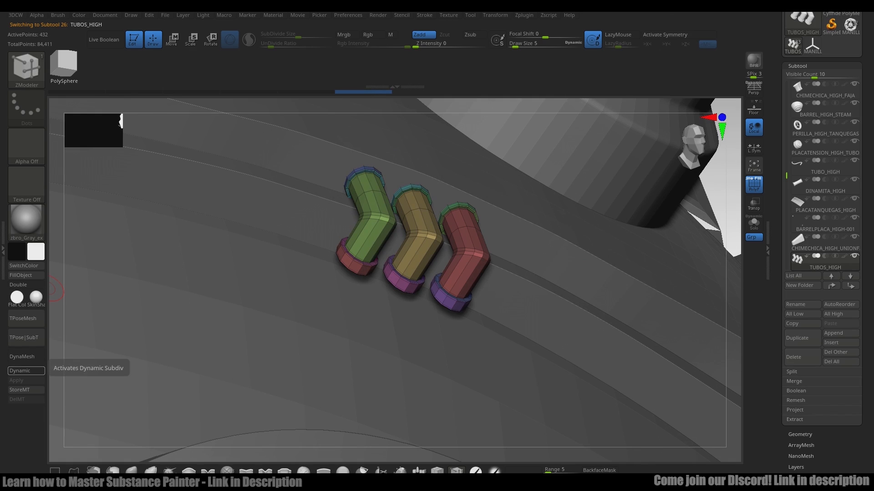
pyautogui.click(26, 371)
pyautogui.keyDown('ctrl'); pyautogui.moveTo(318, 337); pyautogui.dragTo(309, 255, button='right'); pyautogui.keyUp('ctrl')
pyautogui.keyDown('alt'); pyautogui.moveTo(310, 405); pyautogui.dragTo(311, 331, button='right'); pyautogui.keyUp('alt')
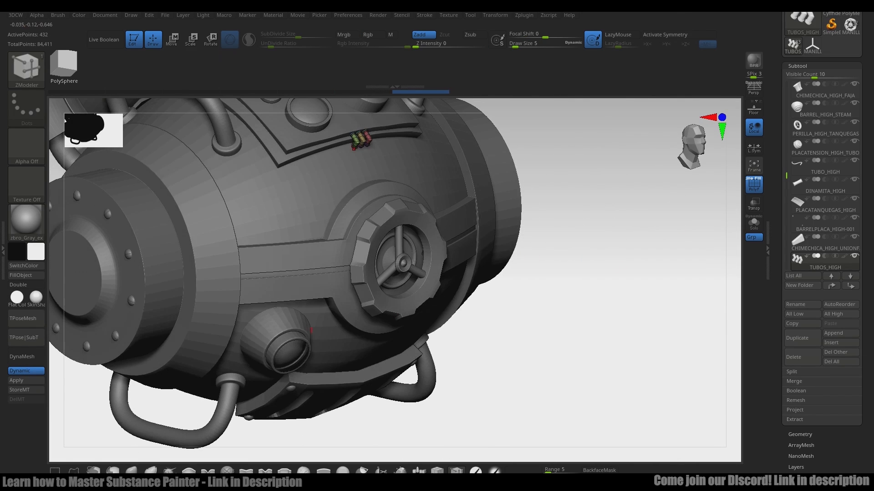
# Hide the polygroup wireframe and activate dynamic subdivision on the round vent and the barrel body BARREL_HIGH.
pyautogui.keyDown('alt'); pyautogui.click(273, 322); pyautogui.keyUp('alt')
pyautogui.hotkey('shift', 'f')
pyautogui.press('d')
pyautogui.moveTo(291, 191); pyautogui.dragTo(364, 182, button='right')
pyautogui.keyDown('alt'); pyautogui.click(326, 171); pyautogui.keyUp('alt')
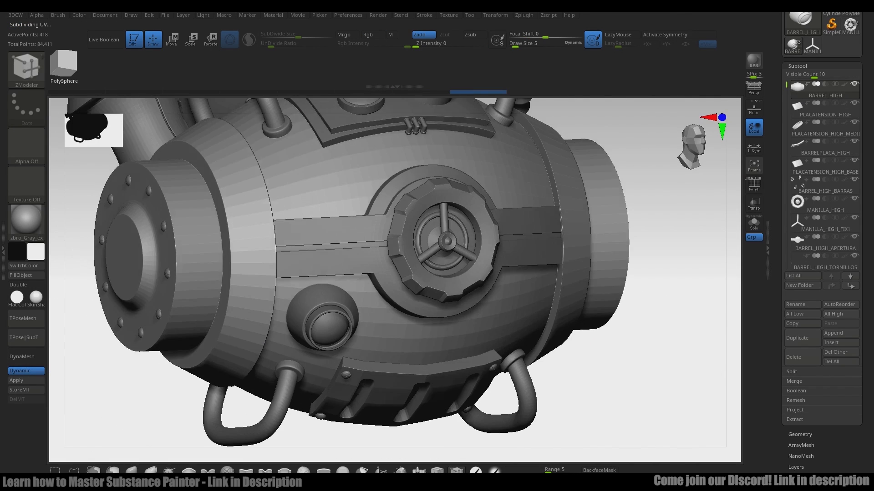
# Crease the polygroups of the slotted barrel plate BARRELPLACA_HIGH and smooth it with dynamic subdivision.
pyautogui.moveTo(473, 378); pyautogui.dragTo(449, 324, button='right')
pyautogui.keyDown('alt'); pyautogui.click(448, 324); pyautogui.keyUp('alt')
pyautogui.press('3')
pyautogui.click(432, 149)
pyautogui.press('d')
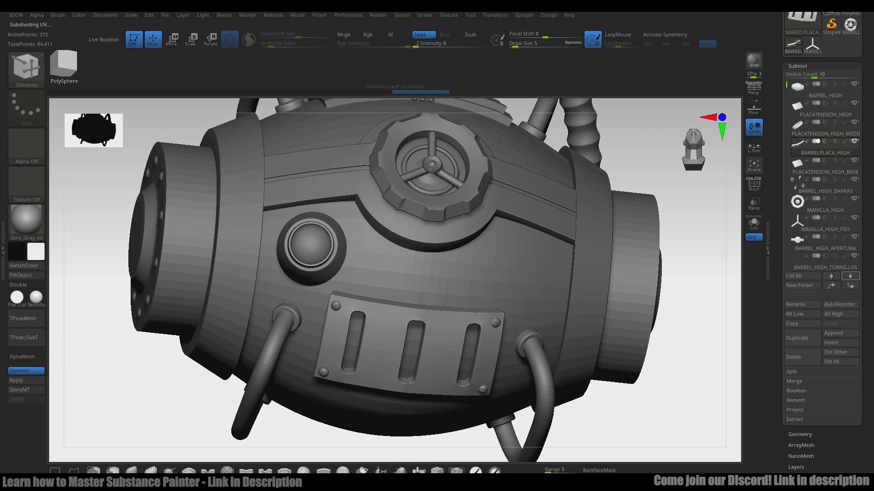
# Isolate the barrel body BARREL_HIGH and subdivide its real geometry to about 426,000 points for sculpting.
pyautogui.keyDown('ctrl'); pyautogui.moveTo(432, 273); pyautogui.dragTo(433, 191, button='right'); pyautogui.keyUp('ctrl')
pyautogui.moveTo(432, 191); pyautogui.dragTo(367, 269, button='right')
pyautogui.keyDown('alt'); pyautogui.click(367, 269); pyautogui.keyUp('alt')
pyautogui.hotkey('shift', 's')
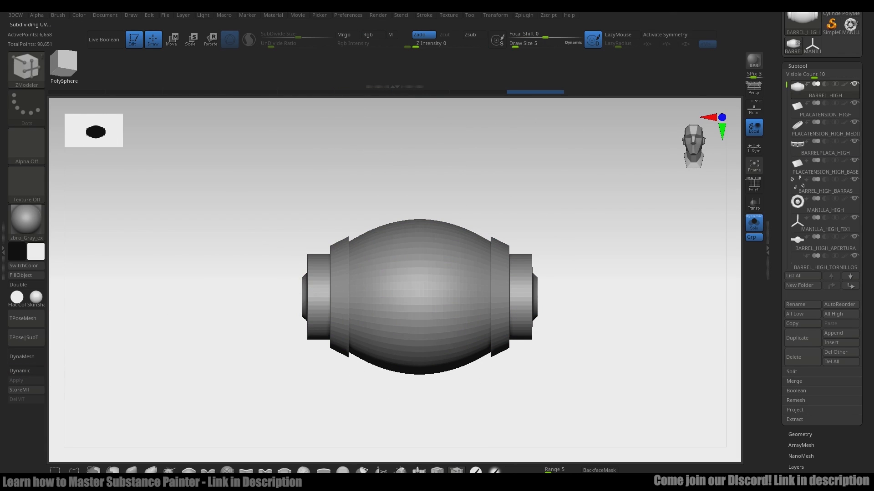
pyautogui.moveTo(119, 295); pyautogui.dragTo(168, 296, button='right')
pyautogui.moveTo(168, 296)
pyautogui.keyDown('ctrl'); pyautogui.mouseDown(button='right')
pyautogui.moveTo(168, 363)
pyautogui.moveTo(176, 369)
pyautogui.mouseUp(button='right'); pyautogui.keyUp('ctrl')
pyautogui.hotkey('ctrl', 'd')
# Load the OrbFlatten_Edge brush from the brush library, switch to ClayBuildup, and activate X symmetry.
pyautogui.press(',')
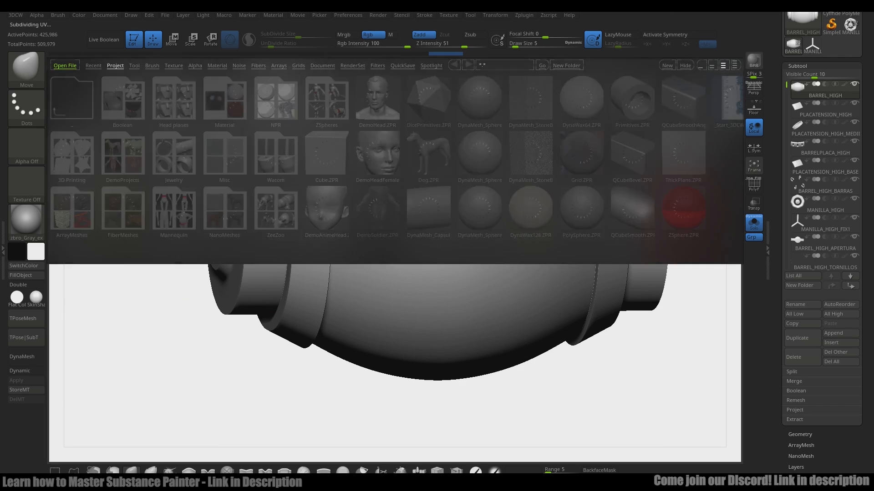
pyautogui.click(151, 65)
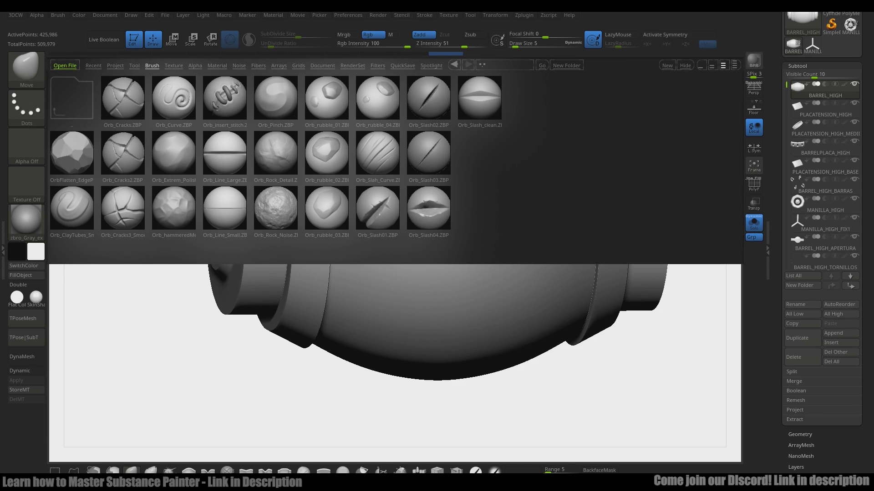
pyautogui.doubleClick(73, 155)
pyautogui.click(303, 470)
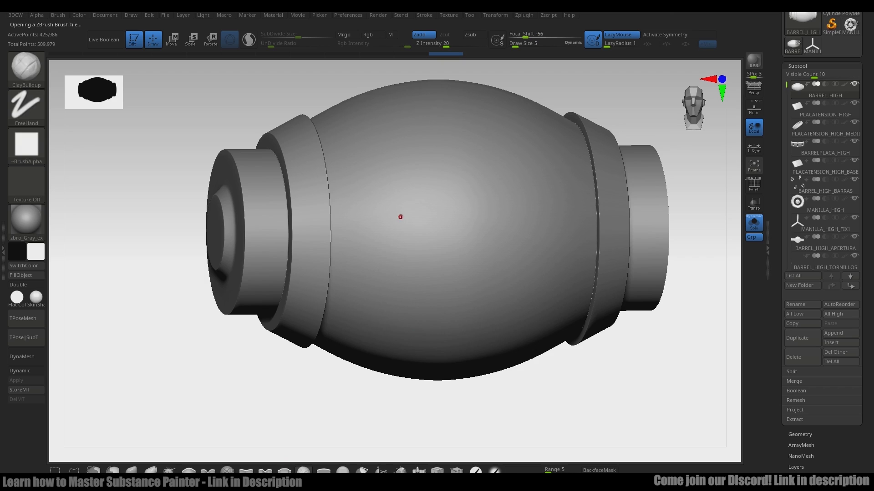
pyautogui.press('x')
# Try ClayBuildup strokes and OrbFlatten_Edge strokes on the front of the barrel body.
pyautogui.moveTo(412, 228)
pyautogui.mouseDown()
pyautogui.moveTo(401, 255)
pyautogui.moveTo(371, 254)
pyautogui.mouseUp()
pyautogui.press('b')
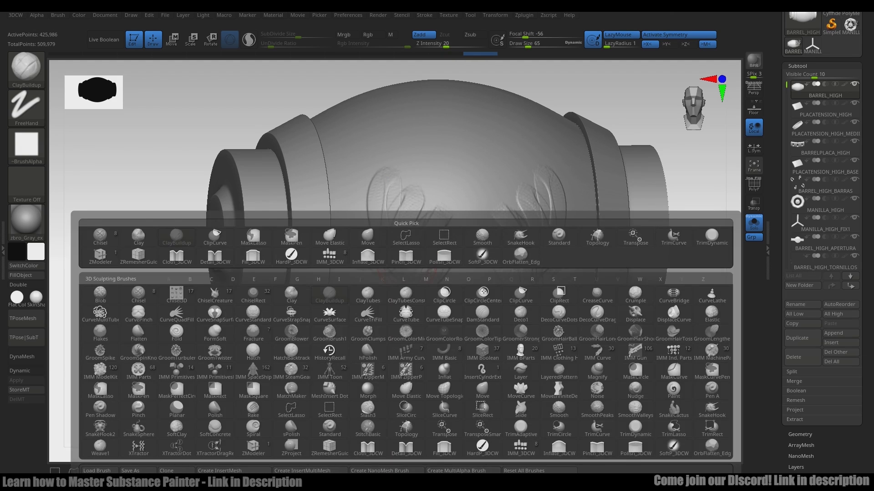
pyautogui.click(520, 254)
pyautogui.moveTo(432, 246)
pyautogui.mouseDown()
pyautogui.moveTo(441, 260)
pyautogui.moveTo(437, 214)
pyautogui.mouseUp()
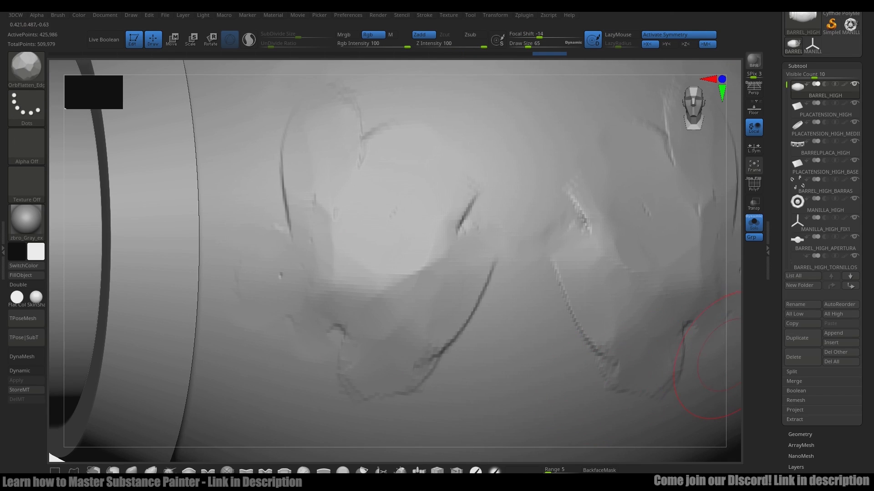
# Subdivide the barrel body to 1.703 million points and enable Z symmetry together with local symmetry.
pyautogui.hotkey('ctrl', 'd')
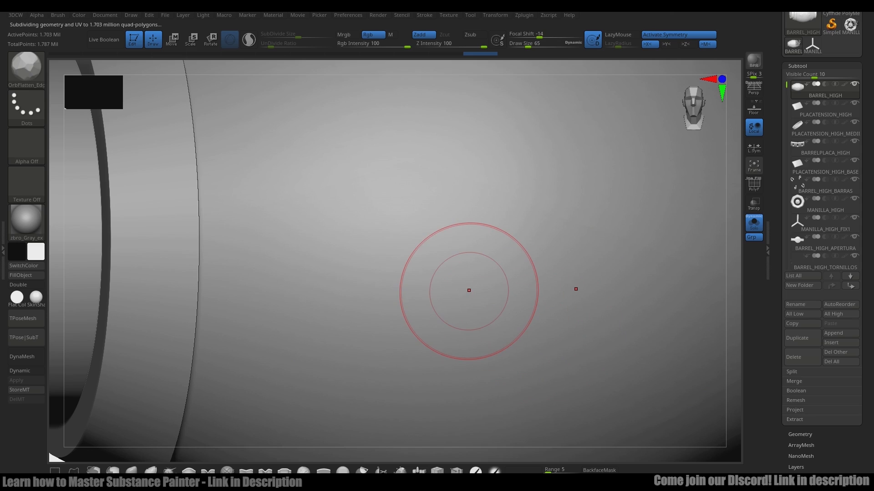
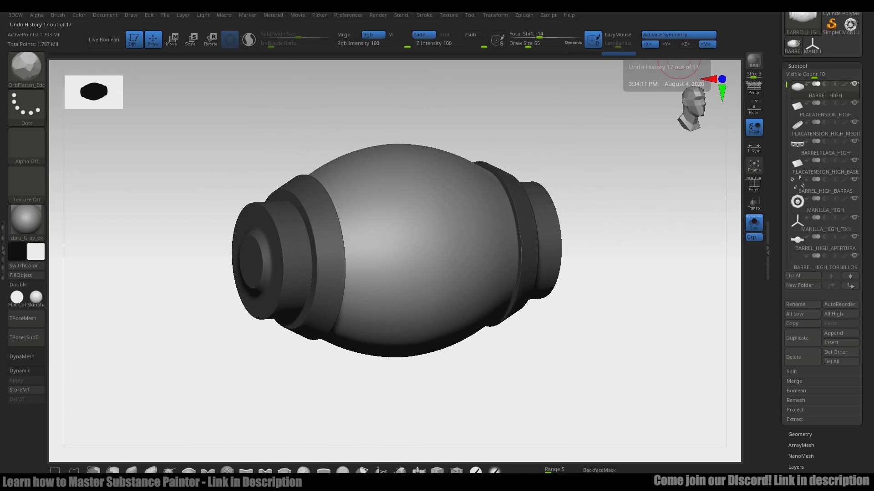
pyautogui.click(666, 44)
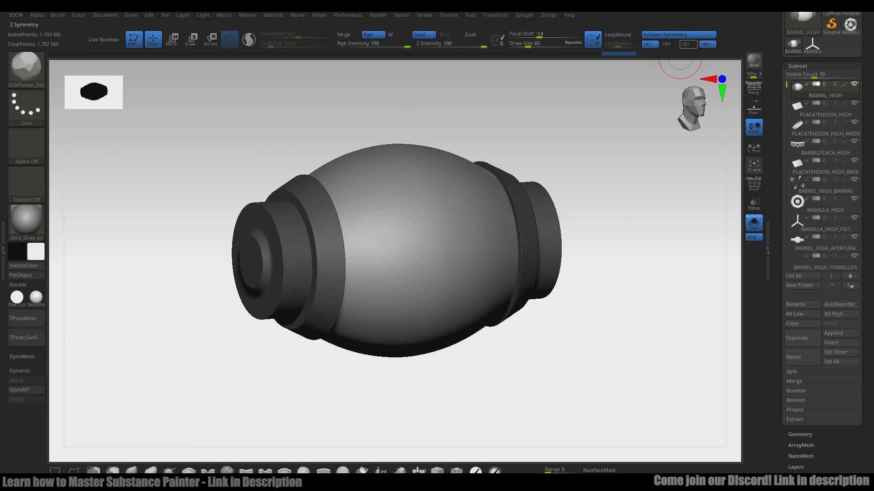
pyautogui.moveTo(393, 228)
pyautogui.mouseDown(button='right')
pyautogui.moveTo(737, 175)
pyautogui.moveTo(413, 233)
pyautogui.mouseUp(button='right')
pyautogui.click(753, 148)
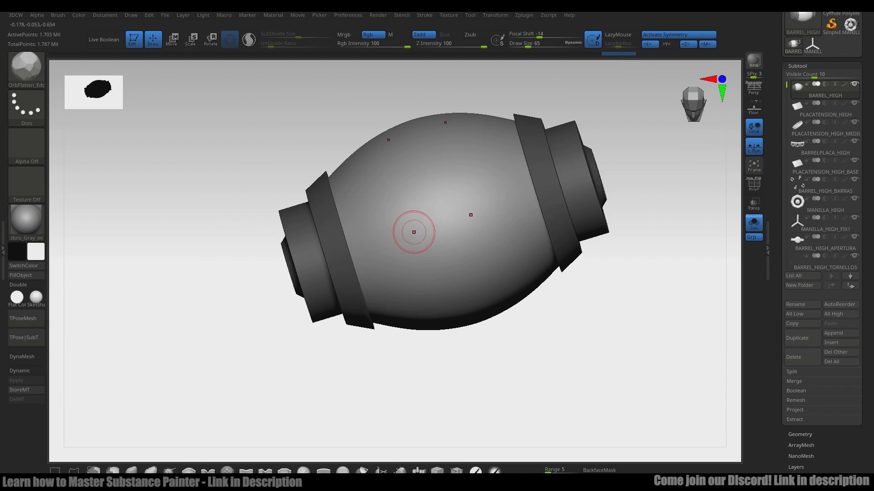
pyautogui.moveTo(437, 273); pyautogui.dragTo(475, 260)
pyautogui.keyDown('alt'); pyautogui.moveTo(475, 355); pyautogui.dragTo(504, 362, button='right'); pyautogui.keyUp('alt')
pyautogui.hotkey('ctrl', 'z')
# Build up symmetrical ClayBuildup strokes over the front of the barrel between the two rings.
pyautogui.moveTo(446, 258)
pyautogui.mouseDown(button='right')
pyautogui.moveTo(533, 451)
pyautogui.moveTo(582, 297)
pyautogui.moveTo(432, 226)
pyautogui.mouseUp(button='right')
pyautogui.moveTo(526, 153); pyautogui.dragTo(599, 258, button='right')
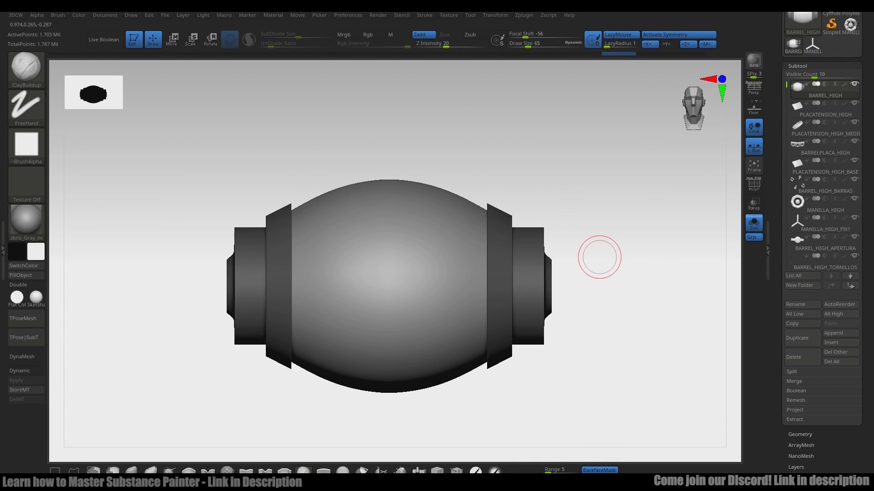
pyautogui.moveTo(378, 268); pyautogui.dragTo(364, 314)
pyautogui.moveTo(335, 266); pyautogui.dragTo(319, 305)
pyautogui.moveTo(318, 248); pyautogui.dragTo(307, 302)
pyautogui.moveTo(364, 218); pyautogui.dragTo(348, 275)
pyautogui.moveTo(349, 275); pyautogui.dragTo(341, 234, button='right')
pyautogui.moveTo(325, 196); pyautogui.dragTo(301, 251)
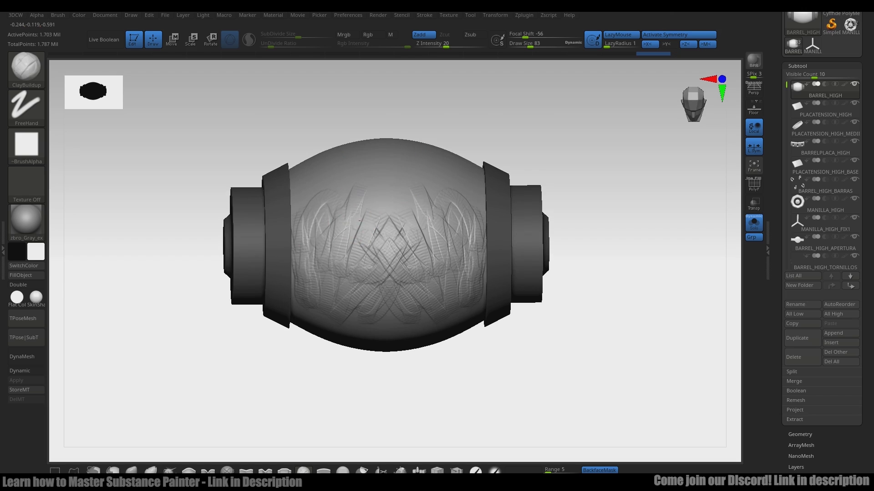
# Cover the barrel's underside with ClayBuildup strokes at draw size 83.
pyautogui.moveTo(300, 250); pyautogui.dragTo(296, 201, button='right')
pyautogui.moveTo(319, 164); pyautogui.dragTo(296, 212)
pyautogui.moveTo(370, 176); pyautogui.dragTo(321, 182)
pyautogui.moveTo(377, 147); pyautogui.dragTo(364, 189)
pyautogui.press('x')
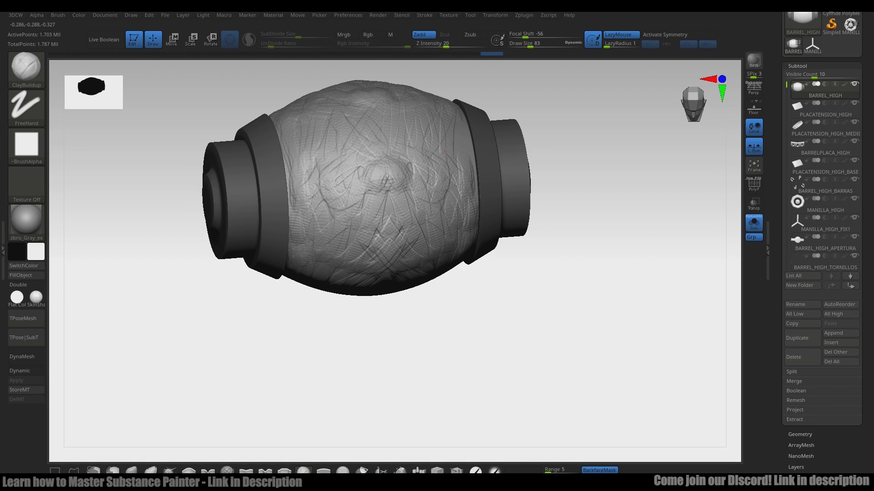
pyautogui.moveTo(507, 309)
pyautogui.mouseDown(button='right')
pyautogui.moveTo(536, 269)
pyautogui.moveTo(383, 268)
pyautogui.mouseUp(button='right')
pyautogui.press('x')
pyautogui.moveTo(368, 143); pyautogui.dragTo(339, 211)
# Fill the bare area on the barrel's upper side with ClayBuildup strokes.
pyautogui.moveTo(310, 347); pyautogui.dragTo(329, 190, button='right')
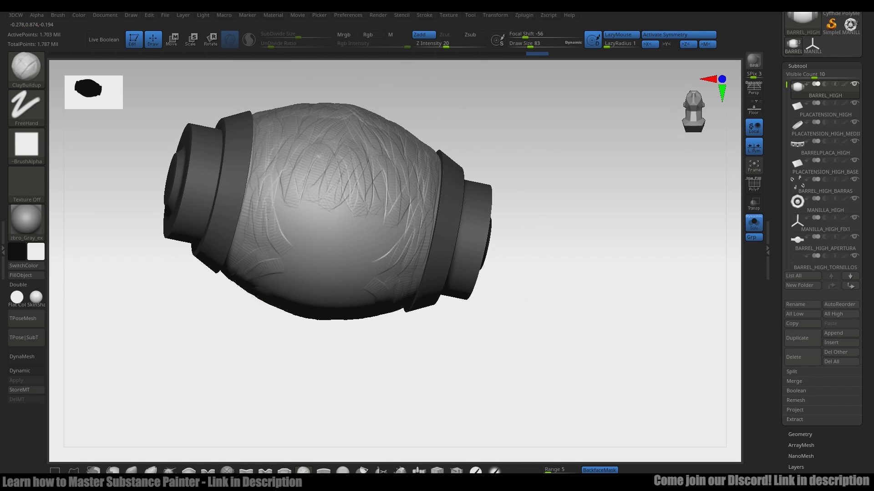
pyautogui.moveTo(353, 205); pyautogui.dragTo(314, 248)
pyautogui.moveTo(377, 217); pyautogui.dragTo(346, 255)
pyautogui.moveTo(346, 254); pyautogui.dragTo(312, 304)
# Switch to the OrbFlatten_Edge brush with symmetry active and flatten the clay strokes on the barrel's front.
pyautogui.press('x')
pyautogui.press(',')
pyautogui.press(',')
pyautogui.press('b')
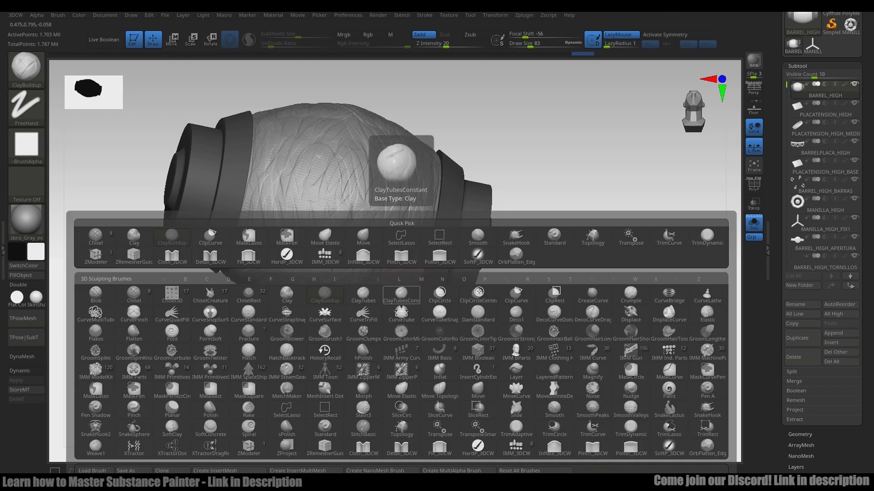
pyautogui.click(401, 293)
pyautogui.moveTo(400, 292)
pyautogui.keyDown('shift'); pyautogui.mouseDown(button='right')
pyautogui.moveTo(400, 255)
pyautogui.moveTo(440, 343)
pyautogui.mouseUp(button='right'); pyautogui.keyUp('shift')
pyautogui.press('x')
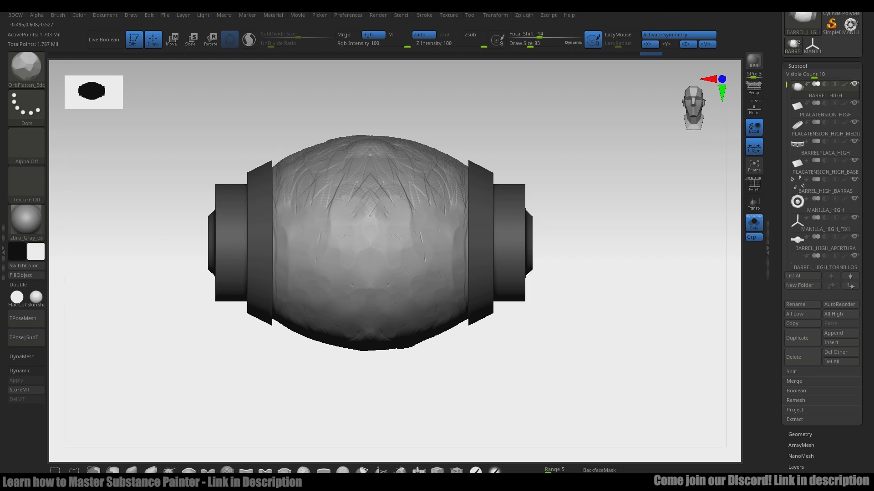
pyautogui.moveTo(370, 194); pyautogui.dragTo(370, 214)
# Flatten the clay strokes on the barrel's underside into hammered facets with OrbFlatten_Edge.
pyautogui.moveTo(444, 120); pyautogui.dragTo(463, 166, button='right')
pyautogui.moveTo(434, 199); pyautogui.dragTo(434, 215)
pyautogui.moveTo(434, 215)
pyautogui.keyDown('alt'); pyautogui.mouseDown(button='right')
pyautogui.moveTo(427, 288)
pyautogui.moveTo(409, 309)
pyautogui.mouseUp(button='right'); pyautogui.keyUp('alt')
pyautogui.moveTo(446, 229); pyautogui.dragTo(446, 246)
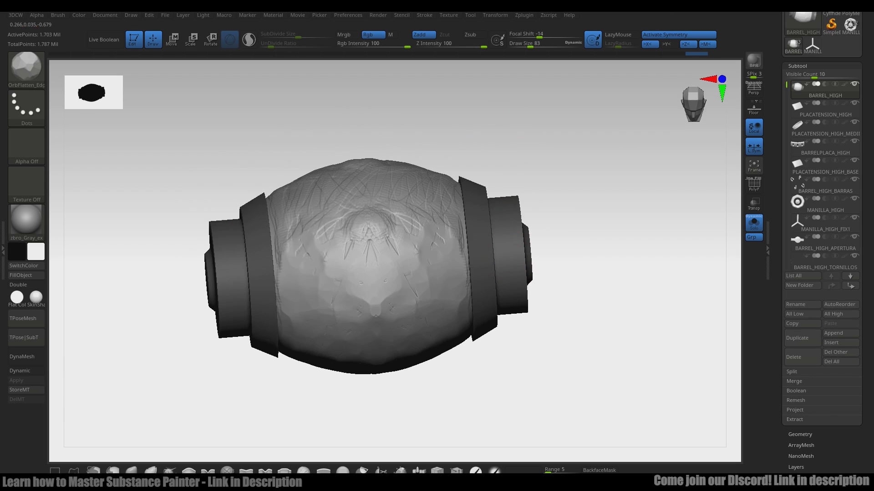
pyautogui.moveTo(369, 217); pyautogui.dragTo(368, 234)
pyautogui.moveTo(392, 175); pyautogui.dragTo(392, 211, button='right')
pyautogui.moveTo(392, 211); pyautogui.dragTo(394, 227)
pyautogui.press('x')
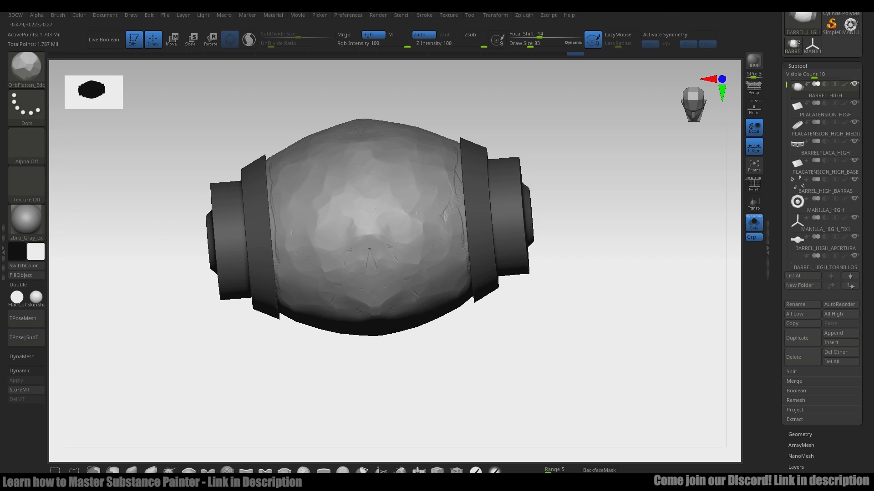
# Flatten the remaining clay marks around the barrel's back and turn symmetry off.
pyautogui.press('x')
pyautogui.moveTo(377, 248); pyautogui.dragTo(378, 196, button='right')
pyautogui.moveTo(407, 382)
pyautogui.mouseDown(button='right')
pyautogui.moveTo(400, 301)
pyautogui.moveTo(325, 314)
pyautogui.mouseUp(button='right')
pyautogui.press('x')
pyautogui.moveTo(392, 344)
pyautogui.mouseDown(button='right')
pyautogui.moveTo(405, 379)
pyautogui.moveTo(272, 331)
pyautogui.moveTo(473, 257)
pyautogui.moveTo(592, 319)
pyautogui.mouseUp(button='right')
# Open the barrel's geometry settings and lower its subdivision level to 5.
pyautogui.moveTo(776, 455); pyautogui.dragTo(776, 217)
pyautogui.click(799, 197)
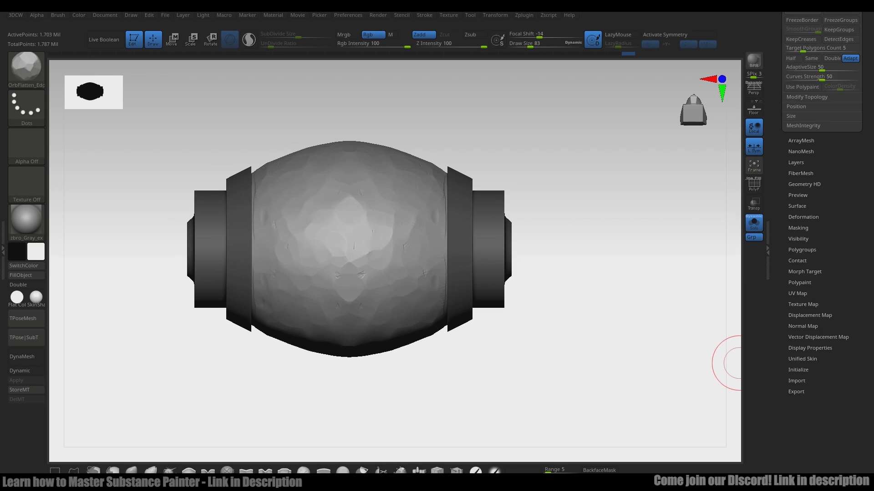
pyautogui.hotkey('shift', 'd')
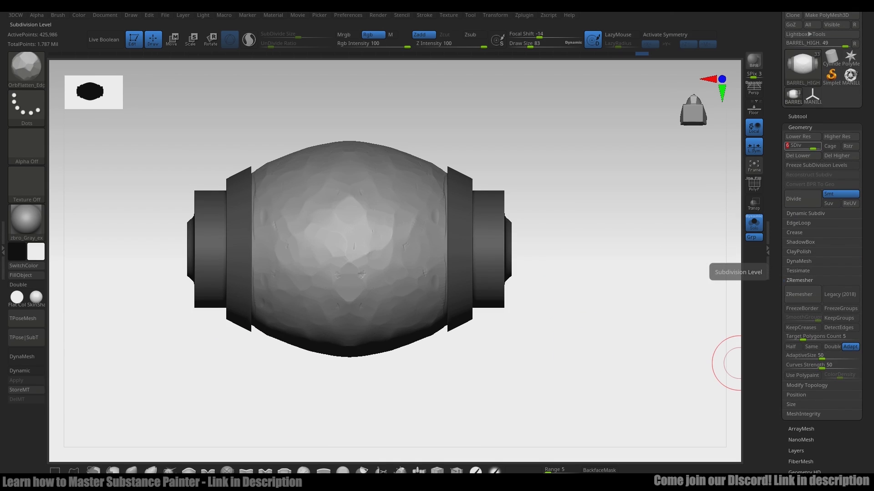
pyautogui.hotkey('shift', 'd')
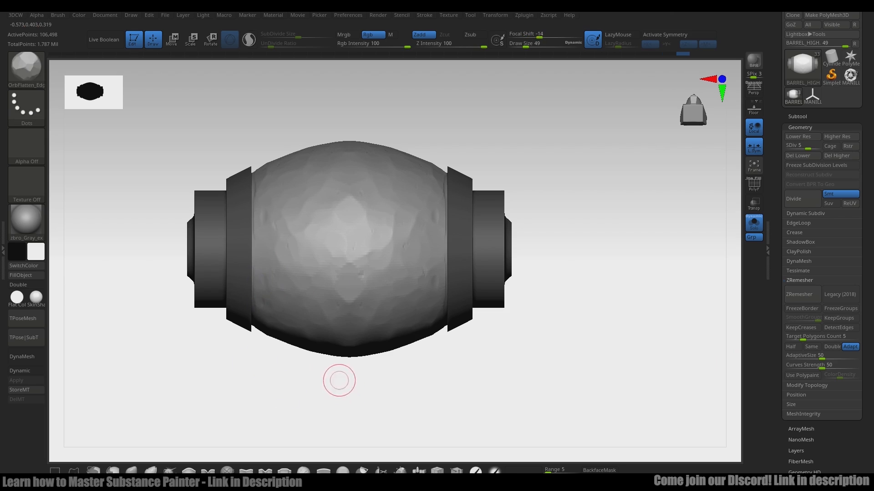
# Reactivate symmetry and smooth the uneven facets around the barrel at subdivision level 5.
pyautogui.press('x')
pyautogui.moveTo(339, 380)
pyautogui.keyDown('shift'); pyautogui.mouseDown()
pyautogui.moveTo(251, 193)
pyautogui.moveTo(286, 118)
pyautogui.mouseUp(); pyautogui.keyUp('shift')
pyautogui.moveTo(546, 128); pyautogui.dragTo(559, 337)
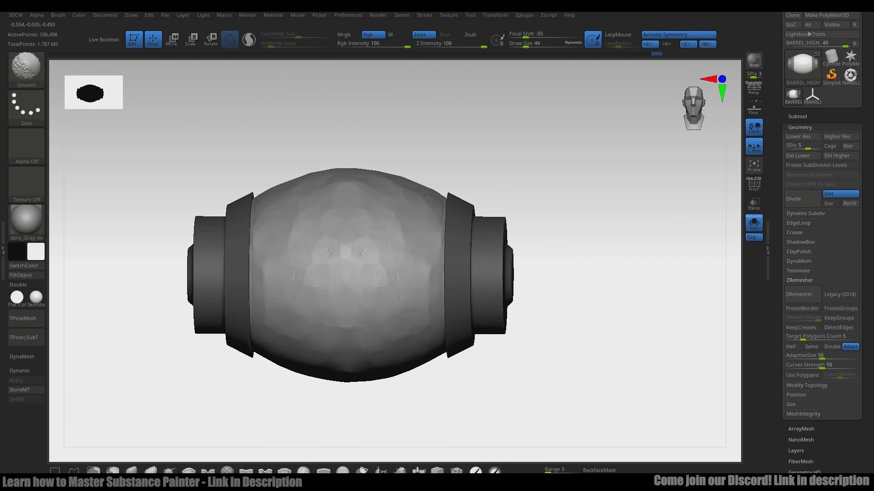
pyautogui.moveTo(247, 387)
pyautogui.mouseDown(button='right')
pyautogui.moveTo(267, 335)
pyautogui.moveTo(320, 313)
pyautogui.moveTo(292, 318)
pyautogui.mouseUp(button='right')
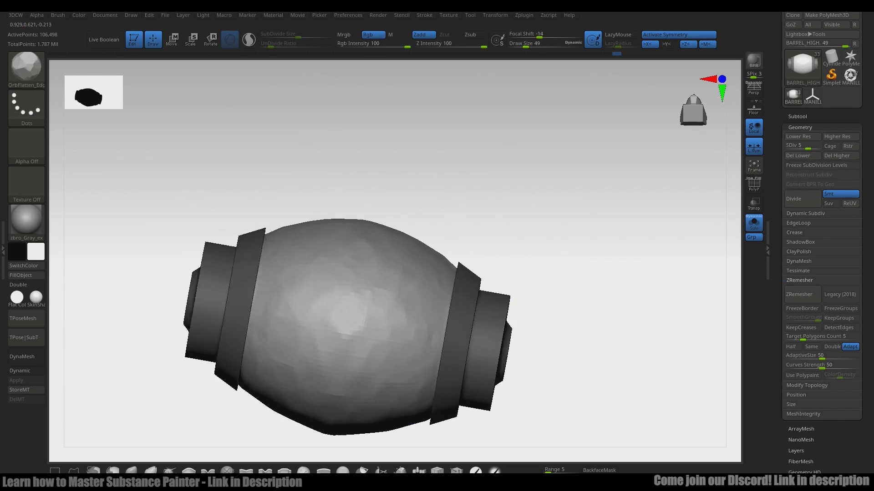
pyautogui.moveTo(562, 285); pyautogui.dragTo(550, 243, button='right')
pyautogui.moveTo(355, 126); pyautogui.dragTo(376, 203, button='right')
# Return the barrel to subdivision level 7 and flatten leftover surface marks with OrbFlatten_Edge at draw size 62.
pyautogui.press('d')
pyautogui.keyDown('shift'); pyautogui.moveTo(738, 185); pyautogui.dragTo(540, 302, button='right'); pyautogui.keyUp('shift')
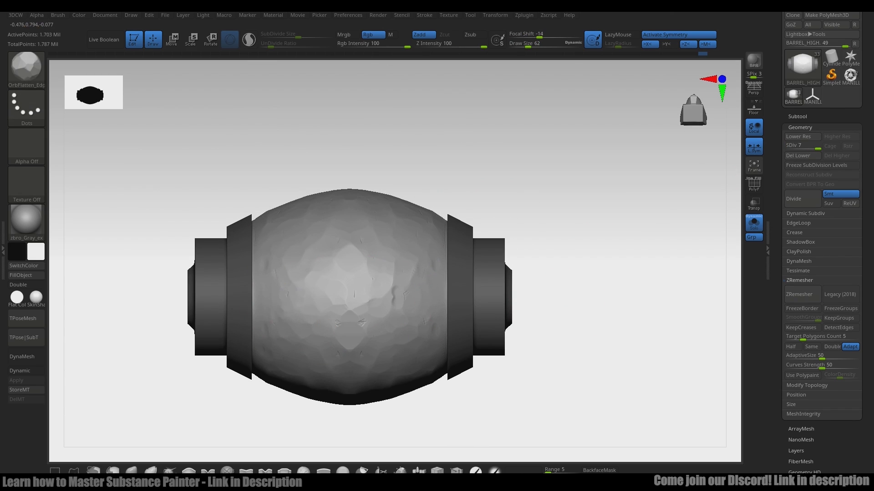
pyautogui.moveTo(465, 383)
pyautogui.mouseDown(button='right')
pyautogui.moveTo(431, 326)
pyautogui.moveTo(477, 346)
pyautogui.moveTo(446, 273)
pyautogui.mouseUp(button='right')
pyautogui.moveTo(446, 273)
pyautogui.keyDown('ctrl'); pyautogui.mouseDown(button='right')
pyautogui.moveTo(490, 211)
pyautogui.moveTo(385, 276)
pyautogui.mouseUp(button='right'); pyautogui.keyUp('ctrl')
pyautogui.keyDown('alt'); pyautogui.moveTo(320, 283); pyautogui.dragTo(372, 249, button='right'); pyautogui.keyUp('alt')
pyautogui.click(330, 365)
pyautogui.keyDown('ctrl'); pyautogui.moveTo(372, 328); pyautogui.dragTo(409, 373, button='right'); pyautogui.keyUp('ctrl')
pyautogui.keyDown('shift'); pyautogui.moveTo(409, 373); pyautogui.dragTo(479, 391, button='right'); pyautogui.keyUp('shift')
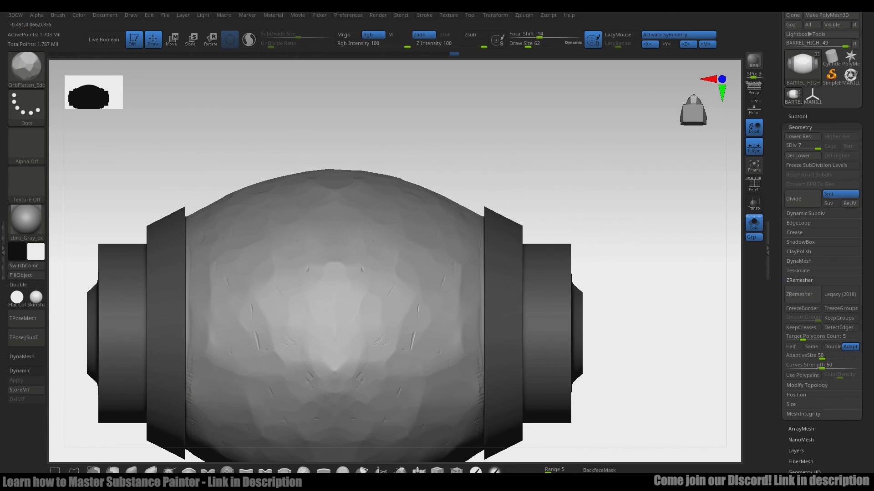
# Browse the XMD and Stylized folders of the brush library for a surface-damage brush.
pyautogui.moveTo(263, 169); pyautogui.dragTo(291, 118, button='right')
pyautogui.moveTo(241, 417)
pyautogui.mouseDown(button='right')
pyautogui.moveTo(560, 328)
pyautogui.moveTo(556, 313)
pyautogui.mouseUp(button='right')
pyautogui.press(',')
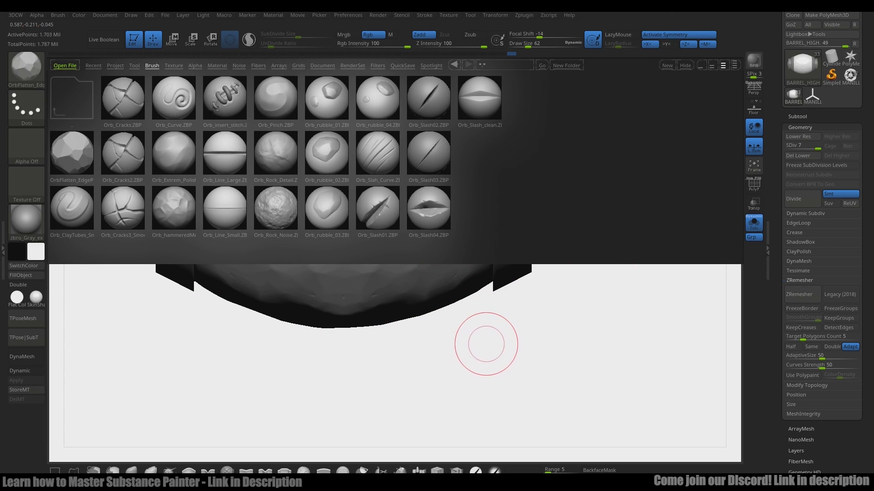
pyautogui.press(',')
pyautogui.press(',')
pyautogui.click(454, 64)
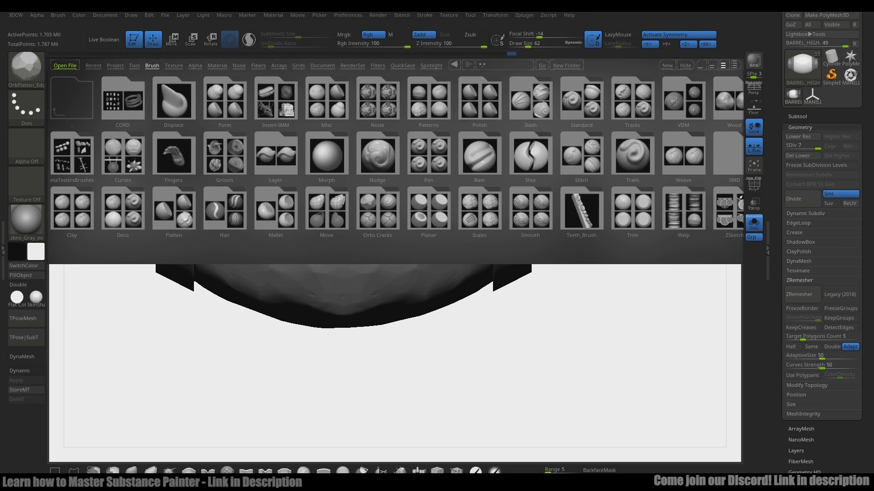
pyautogui.doubleClick(728, 153)
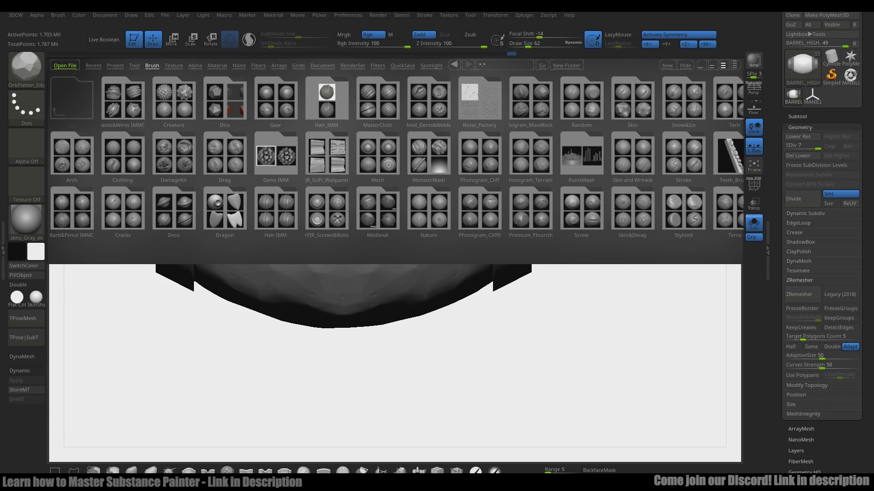
pyautogui.doubleClick(682, 209)
pyautogui.click(454, 65)
pyautogui.click(453, 64)
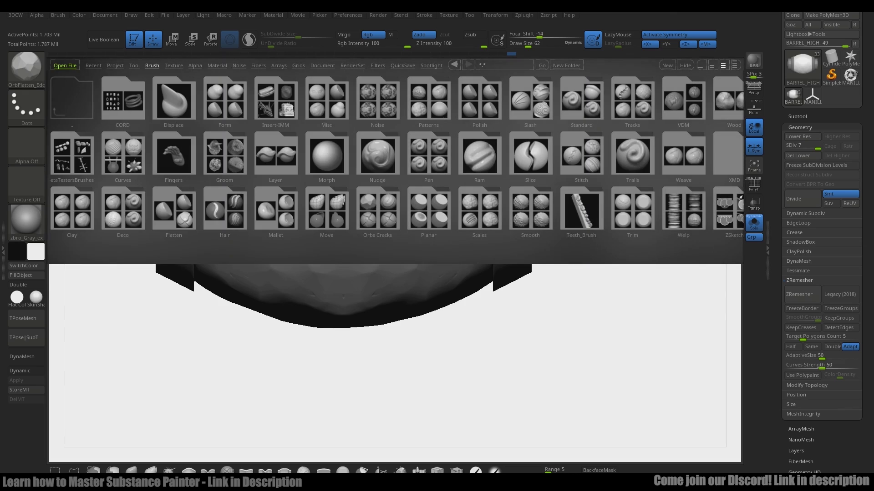
# Load the Orb_Cracks2 brush from the brush library.
pyautogui.click(454, 64)
pyautogui.doubleClick(325, 97)
pyautogui.press(',')
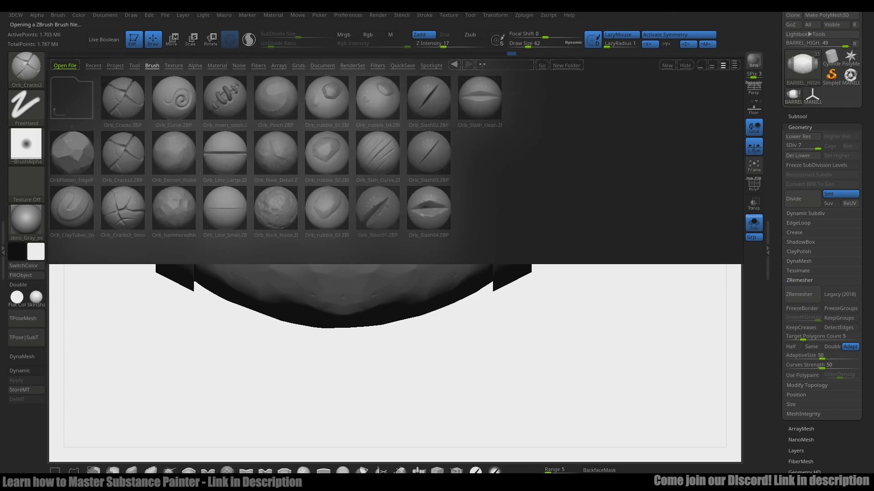
# Load the Orb_Slah_Curve brush and cut slash marks into the barrel body at draw size 62.
pyautogui.doubleClick(376, 164)
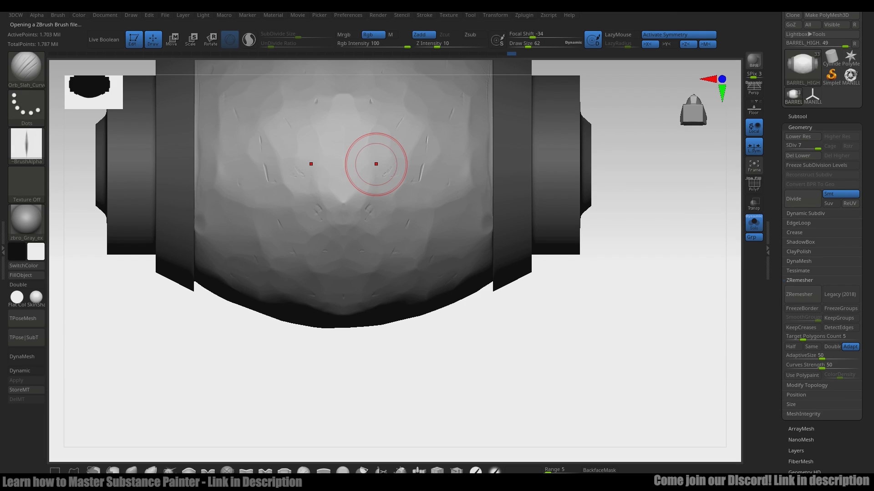
pyautogui.keyDown('alt'); pyautogui.moveTo(498, 359); pyautogui.dragTo(523, 292); pyautogui.keyUp('alt')
pyautogui.moveTo(572, 151); pyautogui.dragTo(555, 236)
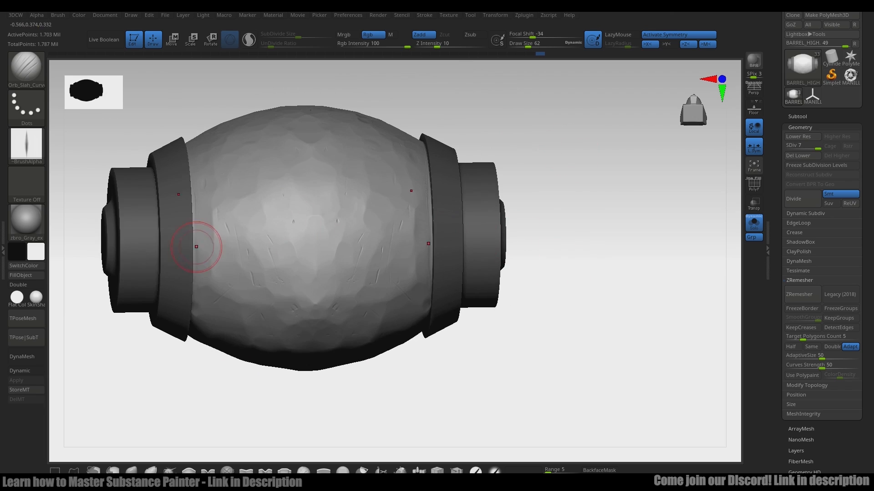
pyautogui.moveTo(428, 104)
pyautogui.mouseDown()
pyautogui.moveTo(458, 150)
pyautogui.moveTo(322, 222)
pyautogui.mouseUp()
pyautogui.moveTo(362, 106)
pyautogui.mouseDown()
pyautogui.moveTo(408, 159)
pyautogui.moveTo(458, 157)
pyautogui.mouseUp()
pyautogui.moveTo(457, 201); pyautogui.dragTo(436, 303)
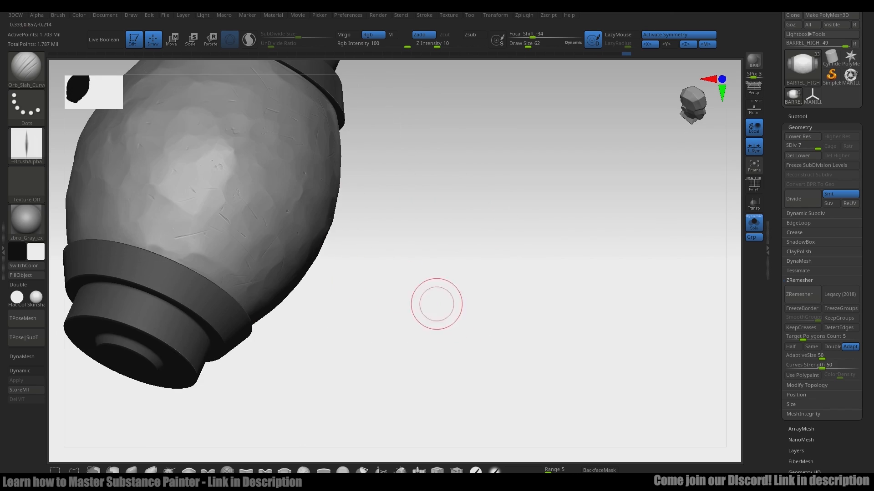
pyautogui.moveTo(345, 223)
pyautogui.keyDown('alt'); pyautogui.mouseDown()
pyautogui.moveTo(408, 237)
pyautogui.moveTo(554, 314)
pyautogui.moveTo(483, 316)
pyautogui.mouseUp(); pyautogui.keyUp('alt')
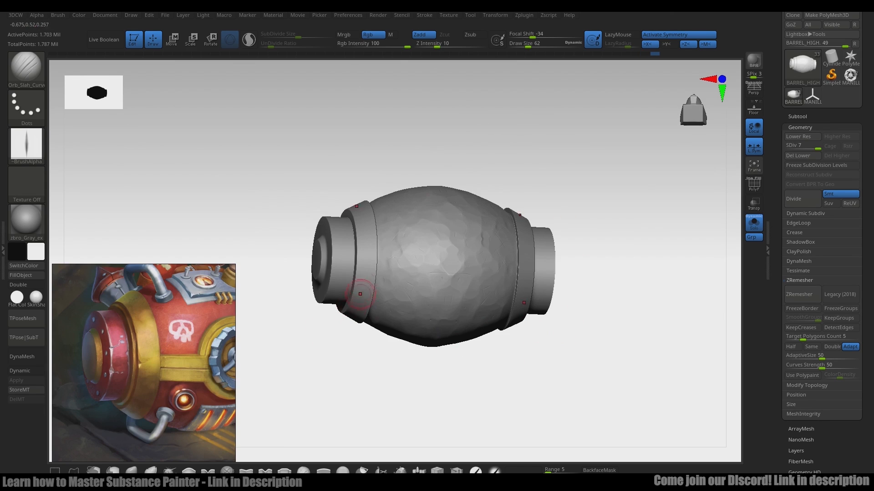
# Mask the whole barrel except the collar ring beside the end cap.
pyautogui.hotkey('ctrl', 'shift')
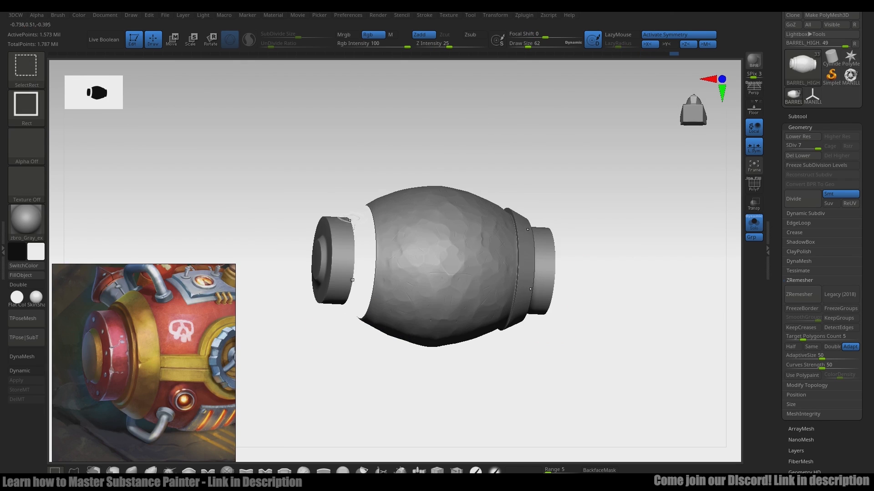
pyautogui.keyDown('ctrl'); pyautogui.keyDown('shift'); pyautogui.moveTo(387, 136); pyautogui.dragTo(400, 146); pyautogui.keyUp('shift'); pyautogui.keyUp('ctrl')
pyautogui.keyDown('ctrl'); pyautogui.click(401, 141); pyautogui.keyUp('ctrl')
pyautogui.keyDown('ctrl'); pyautogui.keyDown('shift'); pyautogui.click(400, 141); pyautogui.keyUp('shift'); pyautogui.keyUp('ctrl')
pyautogui.keyDown('ctrl'); pyautogui.click(539, 195); pyautogui.keyUp('ctrl')
pyautogui.moveTo(539, 195); pyautogui.dragTo(560, 196)
pyautogui.keyDown('alt'); pyautogui.moveTo(318, 128); pyautogui.dragTo(314, 169); pyautogui.keyUp('alt')
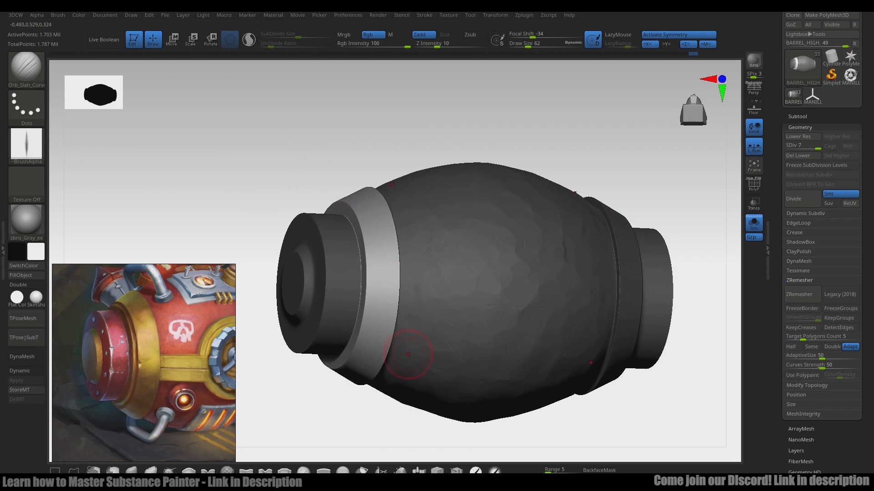
# Switch to the ClayBuildup brush for the collar ring and clear the mask from the barrel.
pyautogui.moveTo(377, 311)
pyautogui.keyDown('shift'); pyautogui.mouseDown(button='right')
pyautogui.moveTo(346, 300)
pyautogui.moveTo(484, 203)
pyautogui.mouseUp(button='right'); pyautogui.keyUp('shift')
pyautogui.click(303, 471)
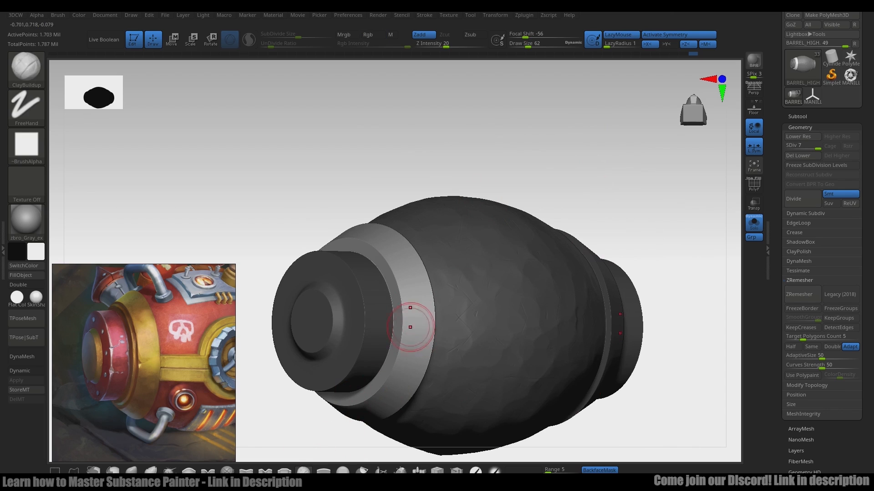
pyautogui.moveTo(443, 277); pyautogui.dragTo(533, 228, button='right')
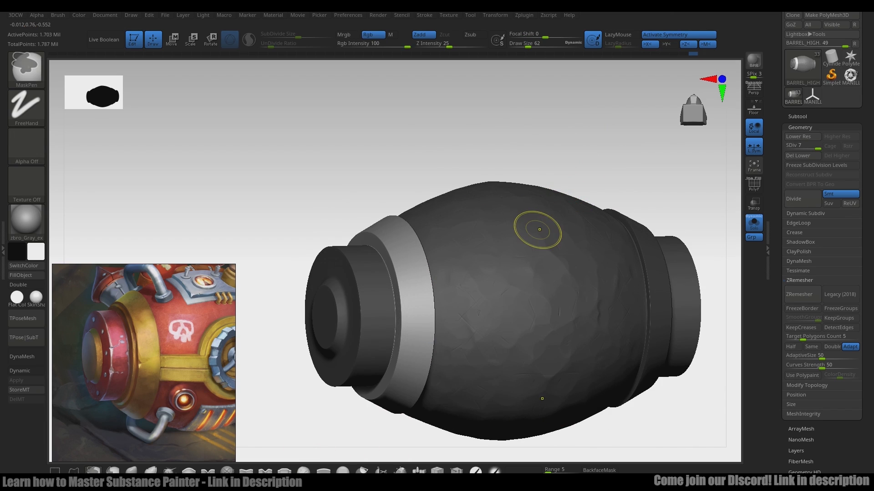
pyautogui.keyDown('ctrl'); pyautogui.click(332, 172); pyautogui.keyUp('ctrl')
pyautogui.keyDown('ctrl'); pyautogui.moveTo(350, 186); pyautogui.dragTo(324, 178, button='right'); pyautogui.keyUp('ctrl')
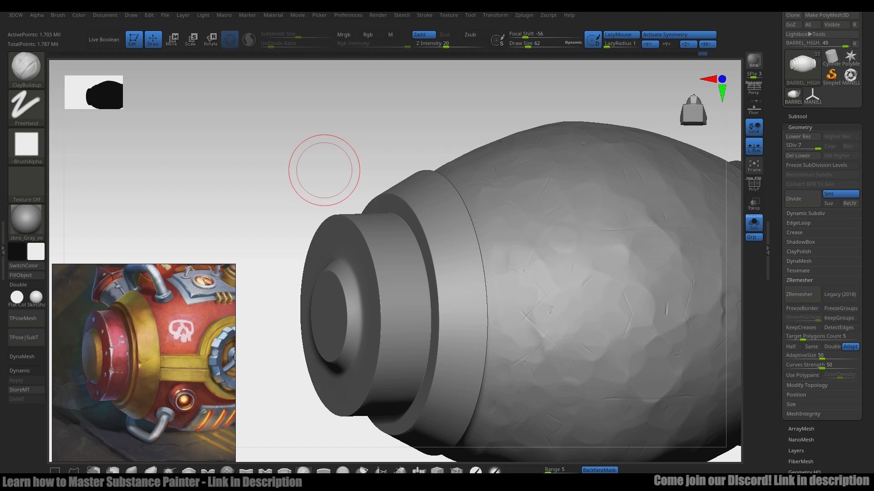
# Duplicate the barrel subtool and set the copy to subdivision level 1.
pyautogui.moveTo(324, 171)
pyautogui.mouseDown(button='right')
pyautogui.moveTo(195, 174)
pyautogui.moveTo(319, 175)
pyautogui.mouseUp(button='right')
pyautogui.keyDown('shift'); pyautogui.moveTo(384, 213); pyautogui.dragTo(291, 227, button='right'); pyautogui.keyUp('shift')
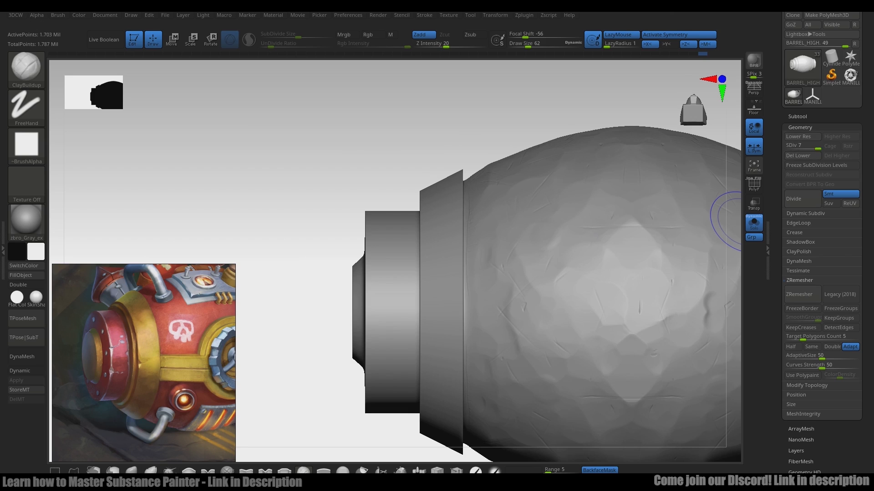
pyautogui.keyDown('alt'); pyautogui.click(738, 221); pyautogui.keyUp('alt')
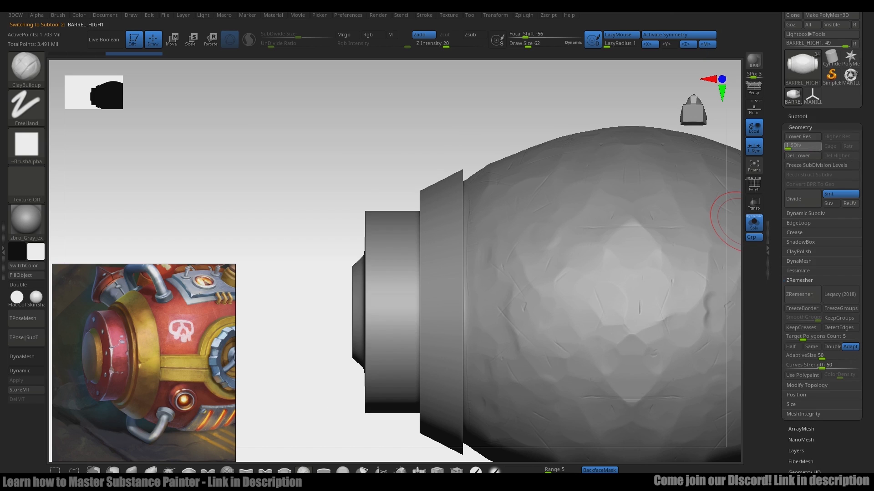
pyautogui.click(788, 147)
pyautogui.moveTo(389, 140); pyautogui.dragTo(342, 154, button='right')
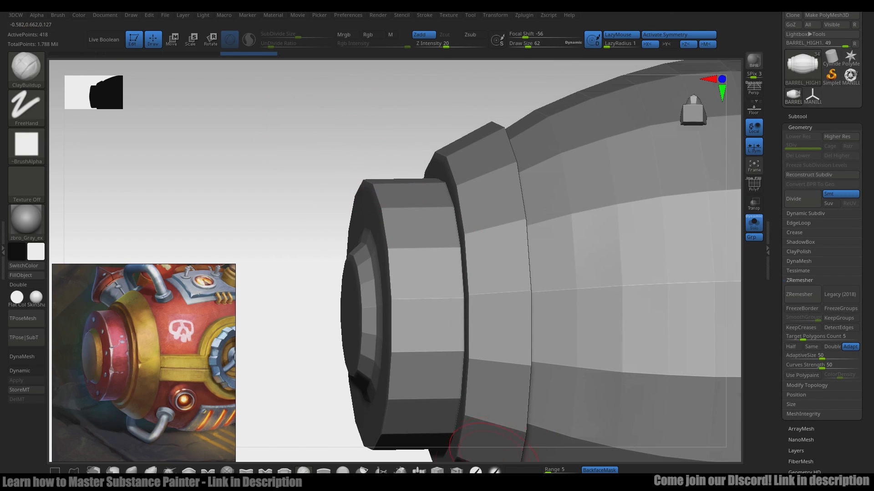
# Insert an edge loop around the collar ring, close to its outer edge, with the ZModeler brush.
pyautogui.click(456, 470)
pyautogui.press('space')
pyautogui.click(486, 248)
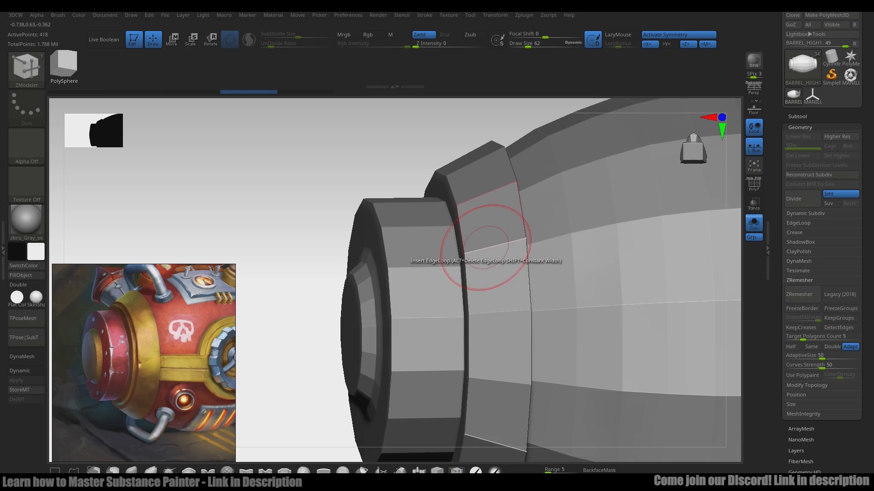
pyautogui.click(488, 248)
# Show the polyframe, insert another edge loop along the collar's narrow rim, and reduce the draw size to 21.
pyautogui.hotkey('shift', 'f')
pyautogui.press('space')
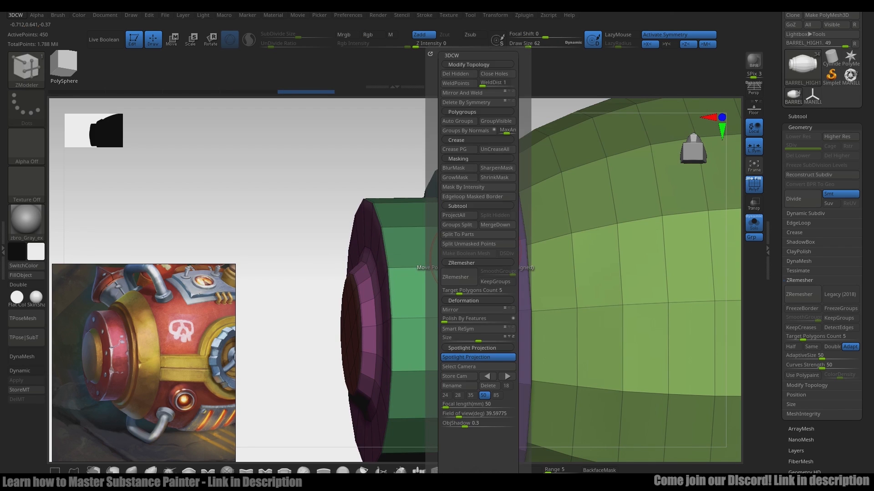
pyautogui.click(446, 93)
pyautogui.keyDown('ctrl'); pyautogui.moveTo(454, 187); pyautogui.dragTo(466, 221, button='right'); pyautogui.keyUp('ctrl')
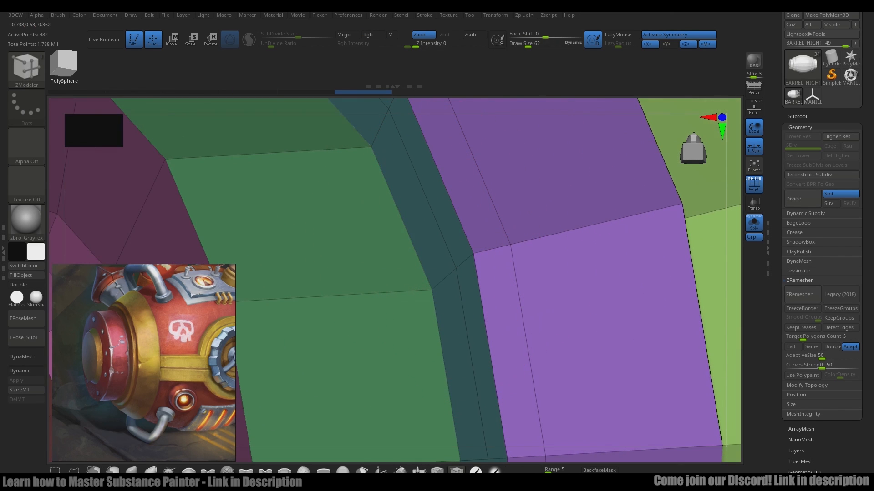
pyautogui.press('s')
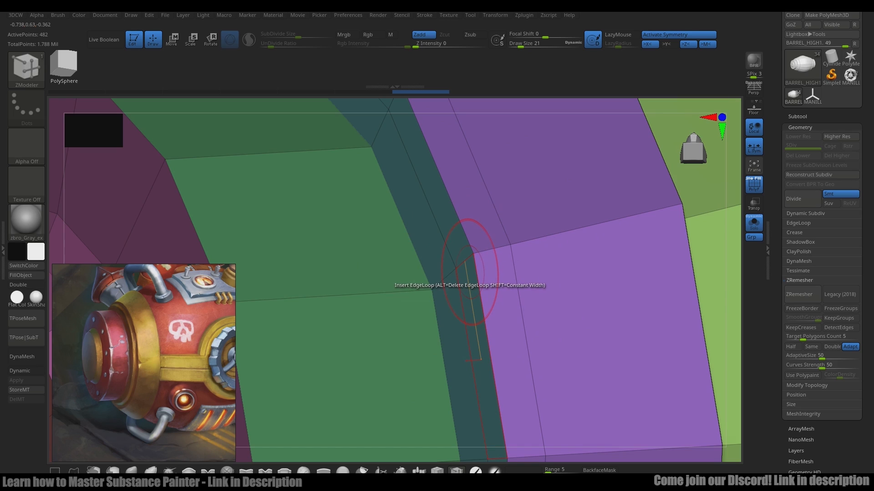
# Assign a new polygroup to the narrow polyloop along the collar's inner edge, using the ZModeler PolyGroup action with the Polyloop target.
pyautogui.press('space')
pyautogui.press('space')
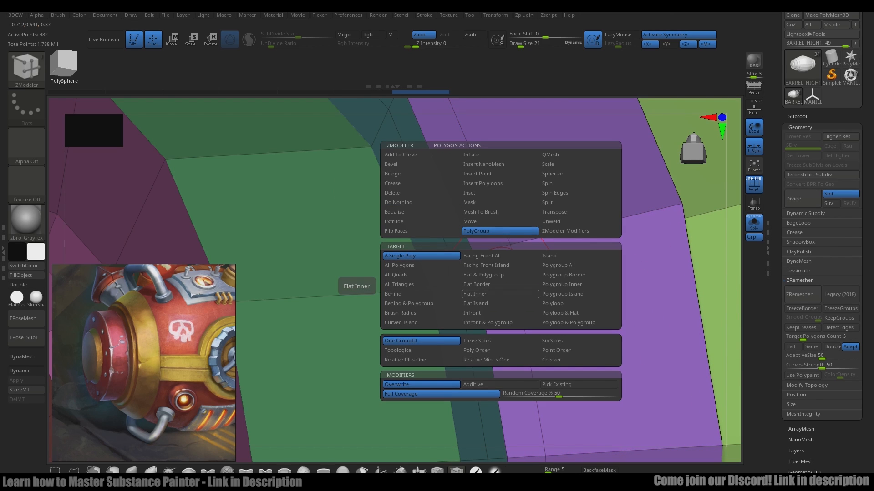
pyautogui.click(560, 303)
pyautogui.click(497, 263)
# QMesh the newly grouped ring to form a small step along the collar's inner edge.
pyautogui.press('space')
pyautogui.click(559, 154)
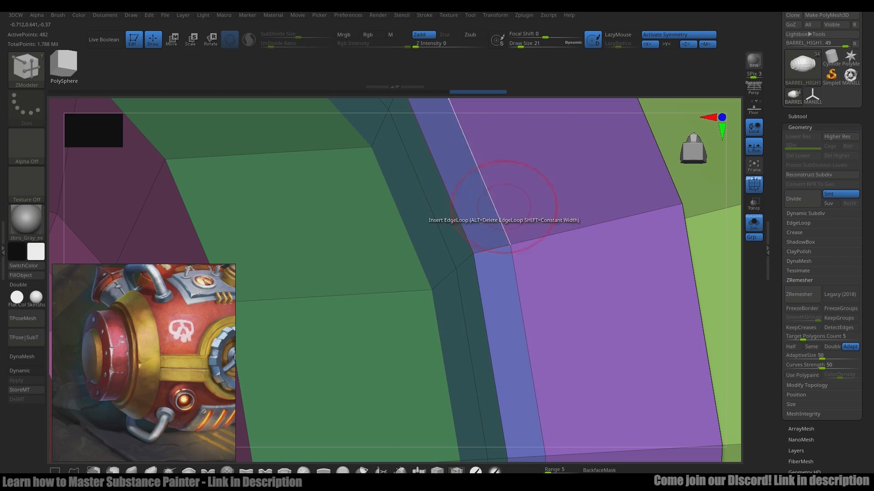
pyautogui.press('space')
pyautogui.click(532, 265)
pyautogui.moveTo(496, 273); pyautogui.dragTo(475, 271)
# Hide the polyframe and subdivide the barrel mesh up to subdivision level 5.
pyautogui.keyDown('alt'); pyautogui.moveTo(729, 381); pyautogui.dragTo(356, 173); pyautogui.keyUp('alt')
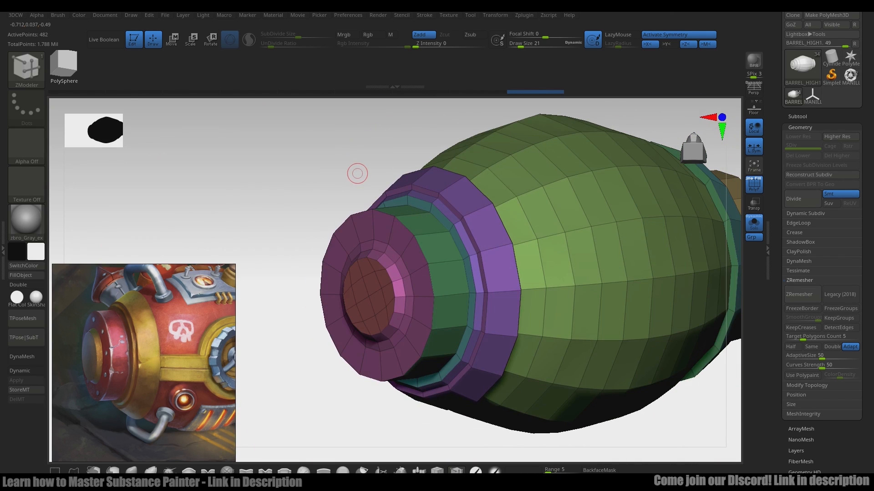
pyautogui.hotkey('ctrl', 'space')
pyautogui.click(329, 277)
pyautogui.press('d')
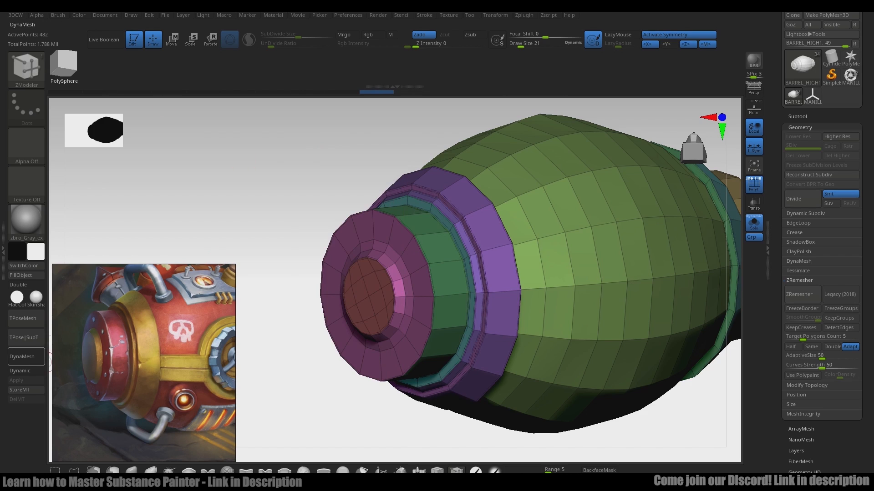
pyautogui.hotkey('shift', 'f')
pyautogui.hotkey('ctrl', 'd')
pyautogui.hotkey('ctrl', 'd')
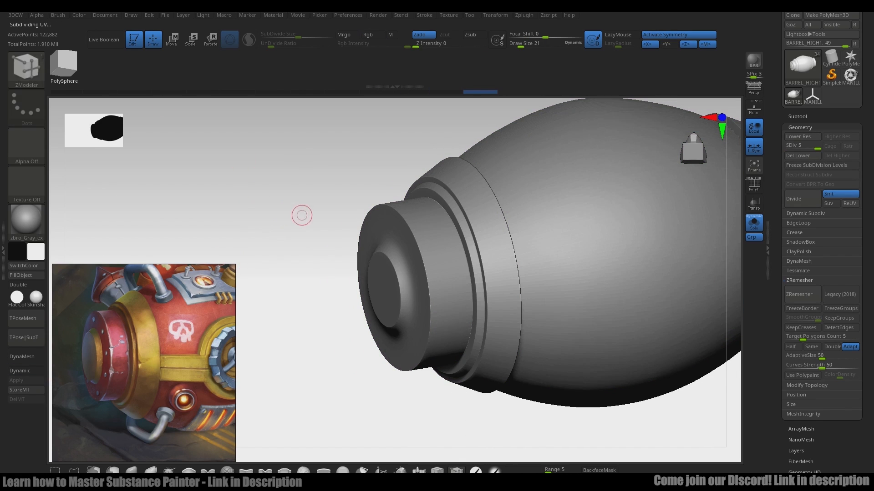
pyautogui.hotkey('ctrl', 'd')
pyautogui.moveTo(301, 215); pyautogui.dragTo(255, 171)
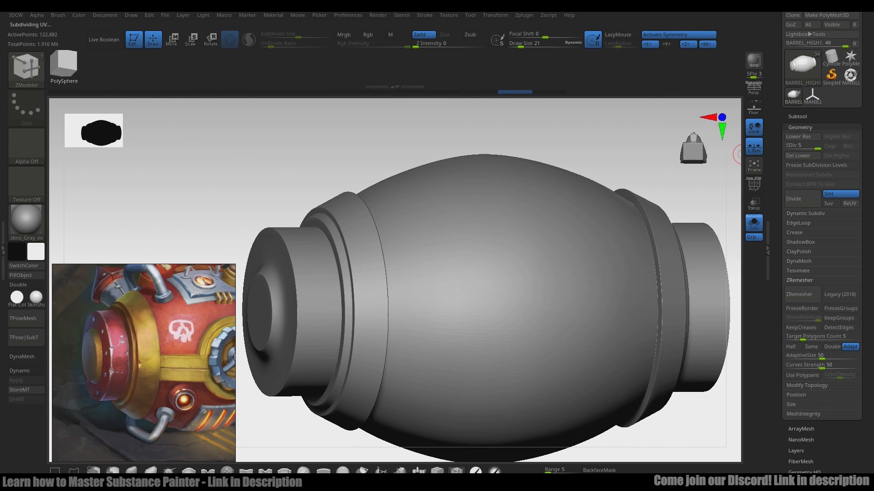
# Leave Solo mode and show only the BARREL_HIGH and BARREL_HIGH1 subtools.
pyautogui.click(800, 127)
pyautogui.click(754, 222)
pyautogui.click(797, 117)
pyautogui.keyDown('ctrl'); pyautogui.keyDown('shift'); pyautogui.click(854, 154); pyautogui.keyUp('shift'); pyautogui.keyUp('ctrl')
pyautogui.click(854, 134)
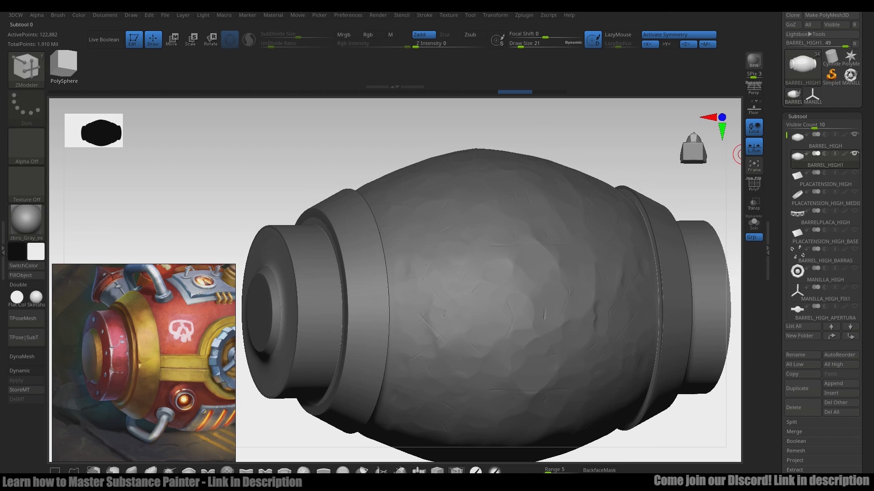
# Try projecting the sculpted detail of BARREL_HIGH onto BARREL_HIGH1 at subdivision level 5, and undo it.
pyautogui.moveTo(644, 122); pyautogui.dragTo(639, 154)
pyautogui.press('3')
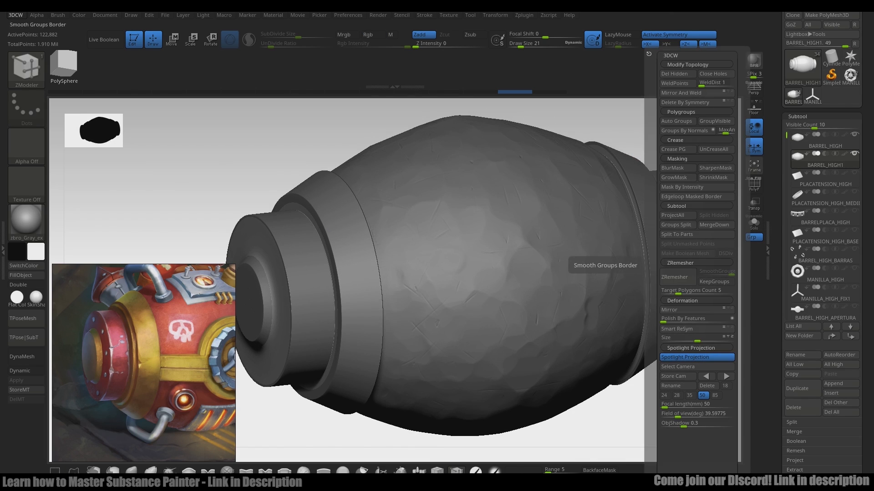
pyautogui.click(677, 215)
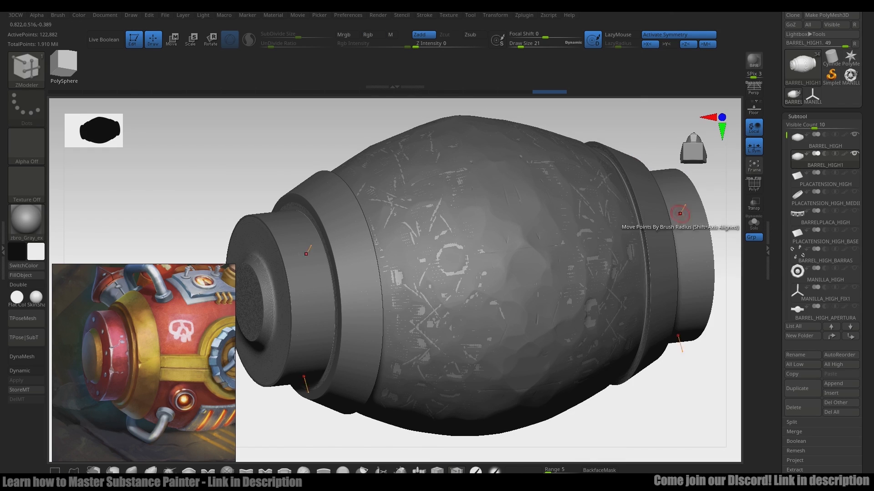
pyautogui.click(854, 134)
pyautogui.moveTo(728, 202); pyautogui.dragTo(651, 223)
pyautogui.hotkey('ctrl', 'z')
# Subdivide BARREL_HIGH1 to level 7 and open the subtool projection settings.
pyautogui.hotkey('ctrl', 'd')
pyautogui.hotkey('ctrl', 'd')
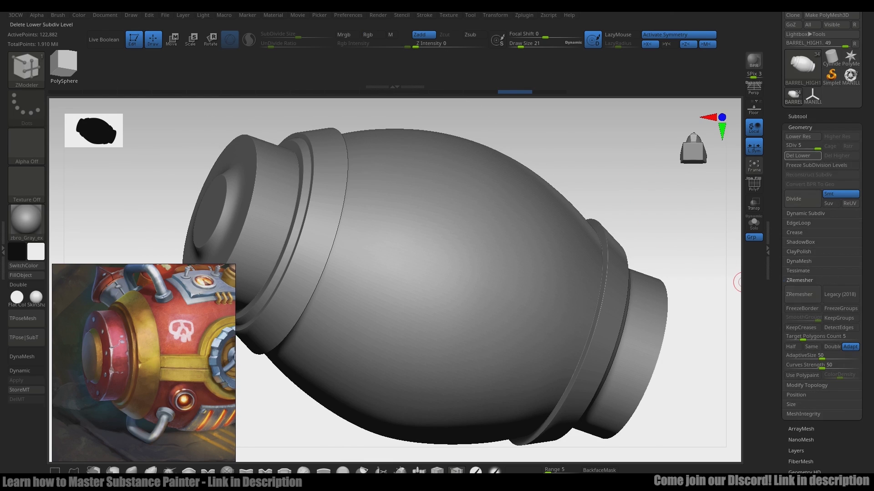
pyautogui.moveTo(646, 170); pyautogui.dragTo(654, 186)
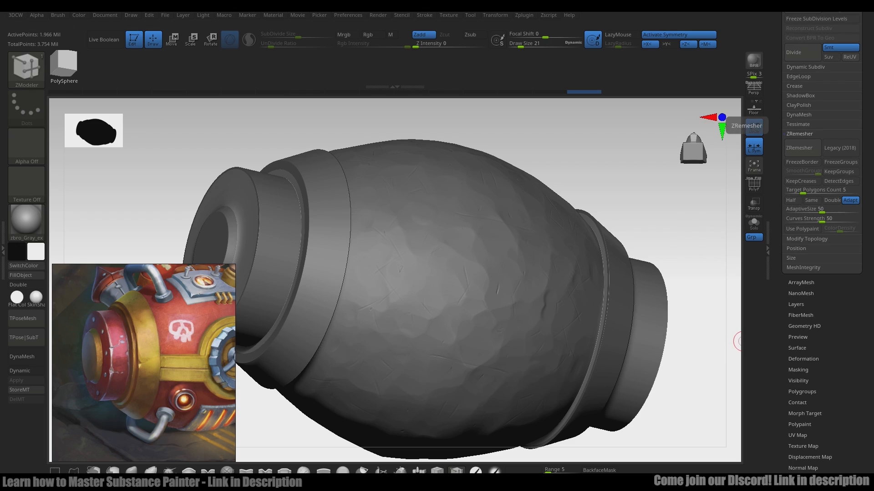
pyautogui.moveTo(867, 150)
pyautogui.mouseDown()
pyautogui.moveTo(867, 346)
pyautogui.moveTo(867, 146)
pyautogui.mouseUp()
pyautogui.click(796, 168)
pyautogui.click(795, 246)
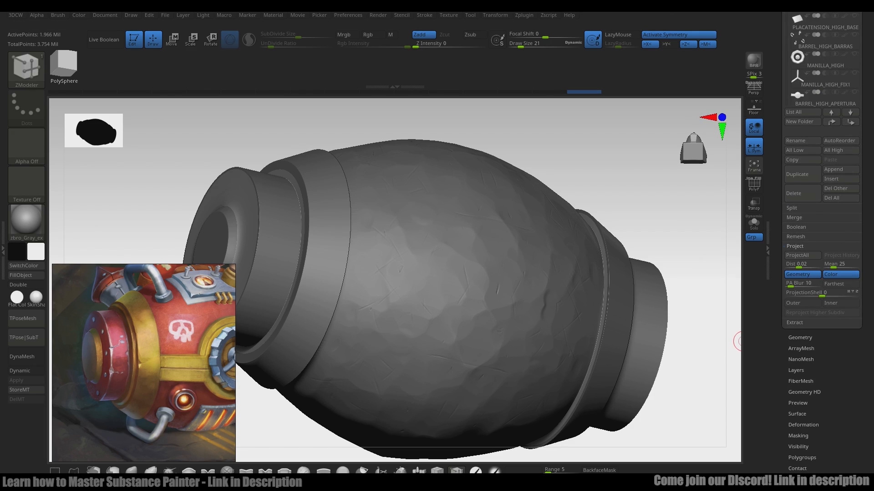
# Try projecting all detail onto the subdivided barrel with a projection distance of 0.02.
pyautogui.click(797, 255)
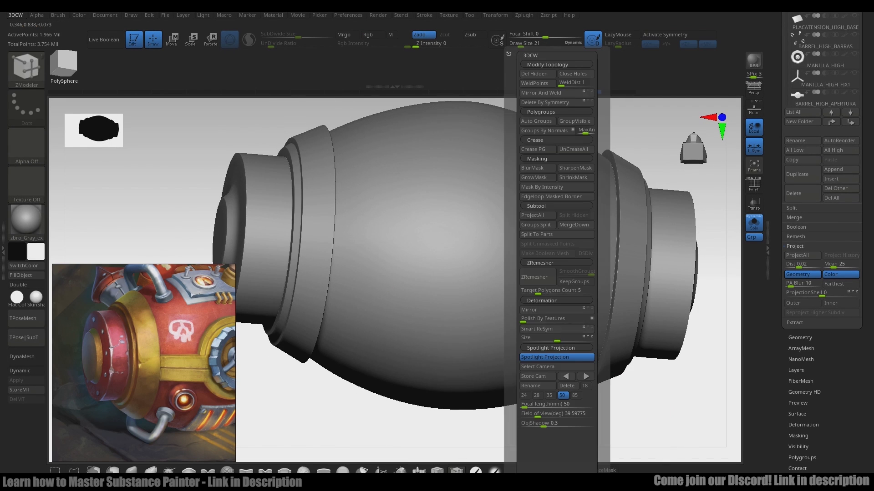
pyautogui.click(538, 215)
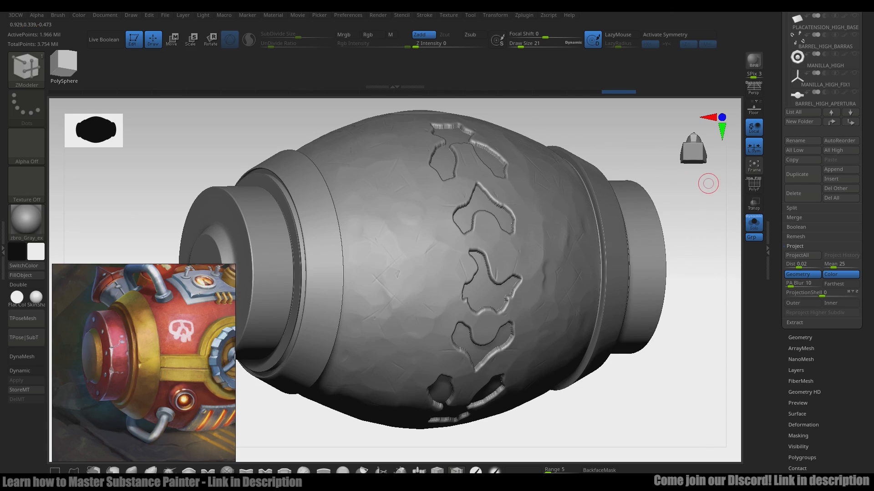
# Set the projection distance to 0.1 and project BARREL_HIGH's sculpted detail onto BARREL_HIGH1.
pyautogui.write('0.0')
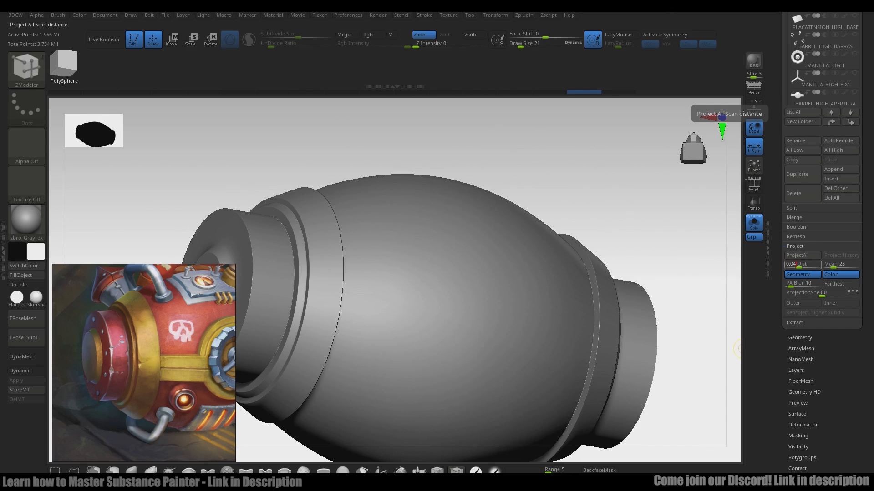
pyautogui.click(802, 255)
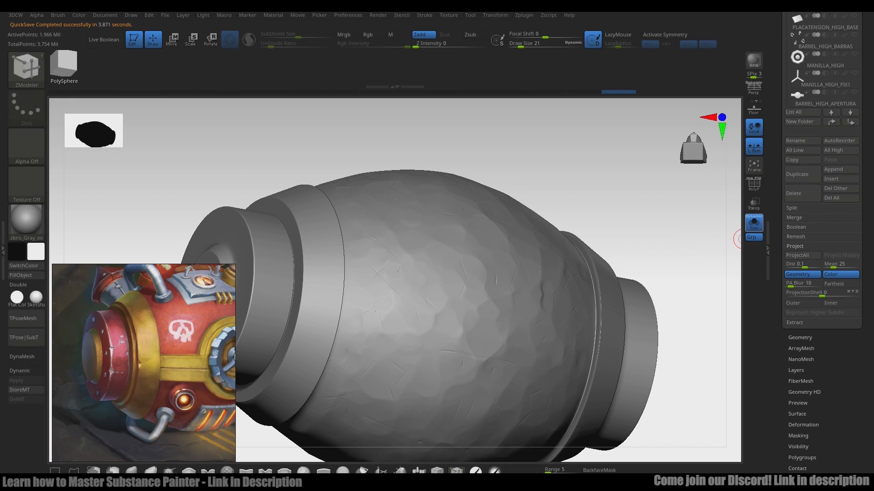
# Delete the original BARREL_HIGH subtool and rename the remaining BARREL_HIGH1 subtool as BARREL_HIGH.
pyautogui.hotkey('shift', 'f')
pyautogui.hotkey('shift', 'f')
pyautogui.keyDown('shift'); pyautogui.moveTo(732, 241); pyautogui.dragTo(614, 372); pyautogui.keyUp('shift')
pyautogui.moveTo(614, 372); pyautogui.dragTo(637, 382)
pyautogui.keyDown('alt'); pyautogui.moveTo(637, 382); pyautogui.dragTo(737, 357); pyautogui.keyUp('alt')
pyautogui.moveTo(864, 182); pyautogui.dragTo(864, 402)
pyautogui.click(819, 146)
pyautogui.click(802, 413)
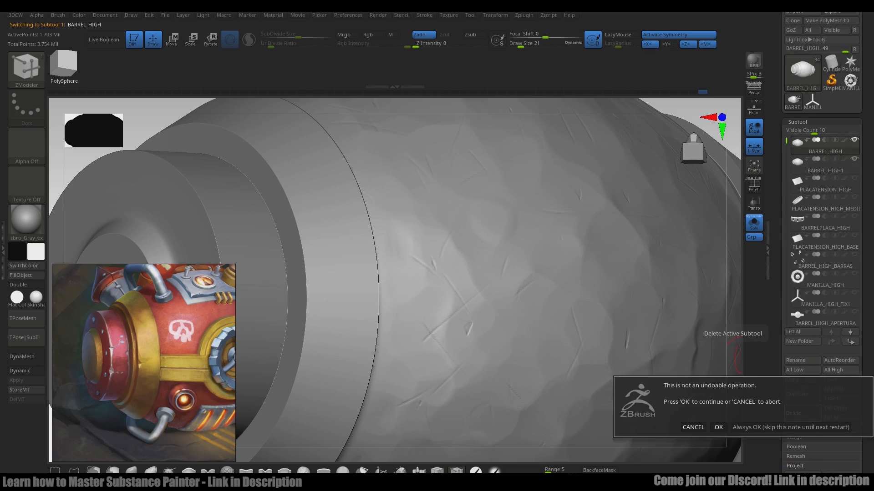
pyautogui.click(719, 427)
pyautogui.click(802, 360)
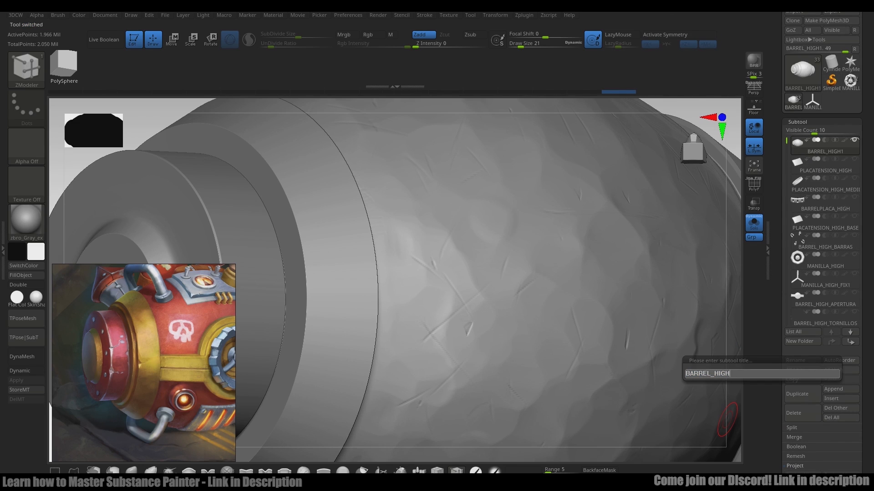
pyautogui.press('Return')
# Open the geometry settings and lower the barrel to subdivision level 5.
pyautogui.moveTo(866, 428); pyautogui.dragTo(866, 136)
pyautogui.click(800, 268)
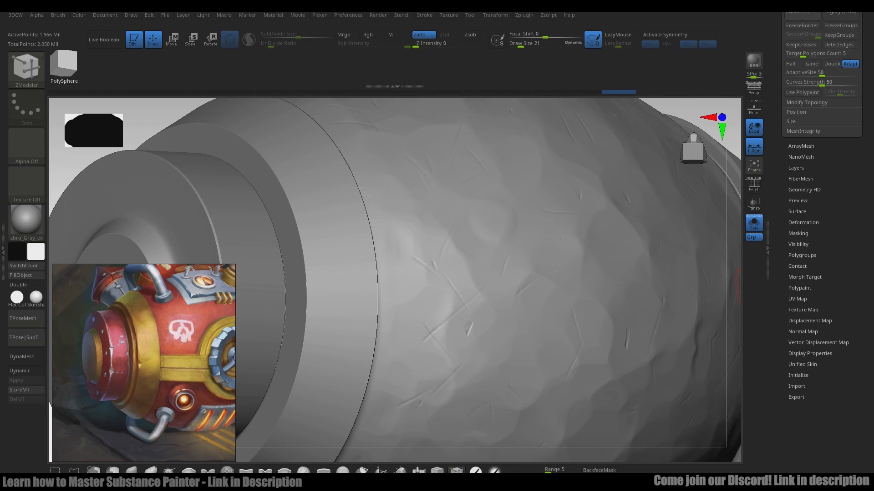
pyautogui.moveTo(867, 91); pyautogui.dragTo(867, 330)
pyautogui.moveTo(808, 101)
pyautogui.mouseDown()
pyautogui.moveTo(787, 101)
pyautogui.moveTo(810, 101)
pyautogui.mouseUp()
pyautogui.moveTo(731, 114)
pyautogui.keyDown('shift'); pyautogui.mouseDown()
pyautogui.moveTo(689, 114)
pyautogui.moveTo(544, 314)
pyautogui.moveTo(578, 232)
pyautogui.moveTo(571, 223)
pyautogui.moveTo(584, 209)
pyautogui.mouseUp(); pyautogui.keyUp('shift')
pyautogui.rightClick(585, 209)
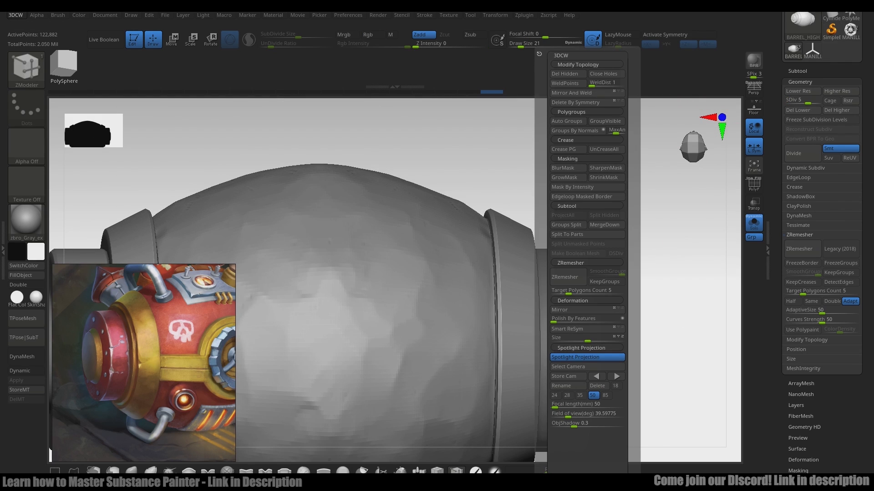
# Turn on symmetry and set the brush's draw size to 33.
pyautogui.moveTo(91, 214)
pyautogui.keyDown('alt'); pyautogui.mouseDown()
pyautogui.moveTo(205, 182)
pyautogui.moveTo(306, 200)
pyautogui.mouseUp(); pyautogui.keyUp('alt')
pyautogui.press('s')
pyautogui.moveTo(303, 200); pyautogui.dragTo(306, 200)
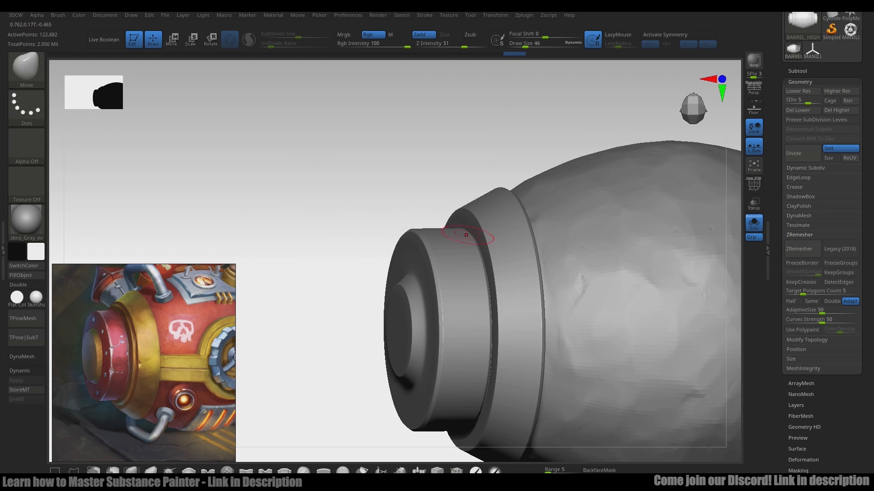
pyautogui.press('x')
pyautogui.press('s')
pyautogui.moveTo(412, 218); pyautogui.dragTo(478, 207)
# Check the polygroups with the polyframe, go up to subdivision level 6 and remove all creases.
pyautogui.hotkey('shift', 'f')
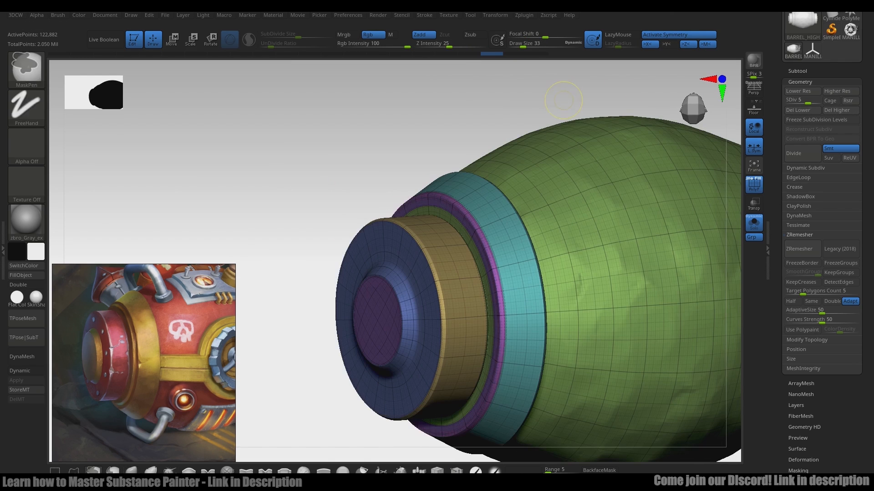
pyautogui.hotkey('shift', 'f')
pyautogui.press('space')
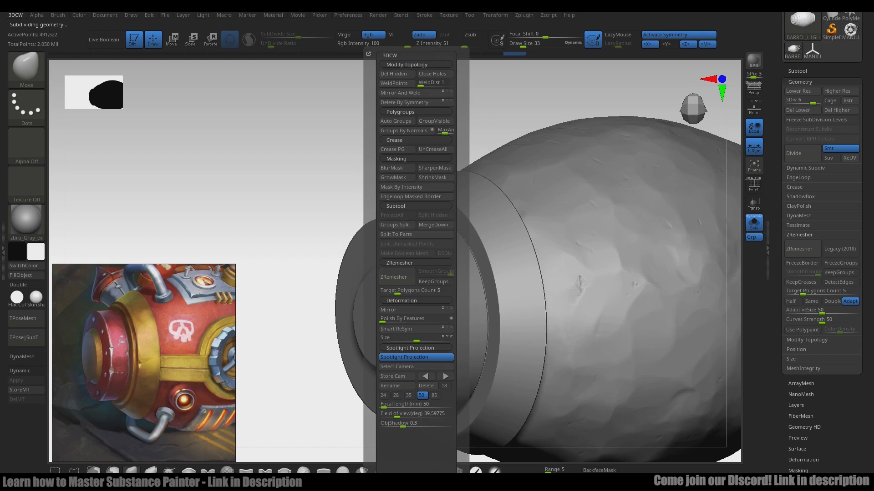
pyautogui.click(435, 149)
# Smooth the hard edges of the end cap's rim and the surrounding collar.
pyautogui.keyDown('shift'); pyautogui.moveTo(431, 269); pyautogui.dragTo(438, 361); pyautogui.keyUp('shift')
pyautogui.moveTo(354, 191); pyautogui.dragTo(397, 229)
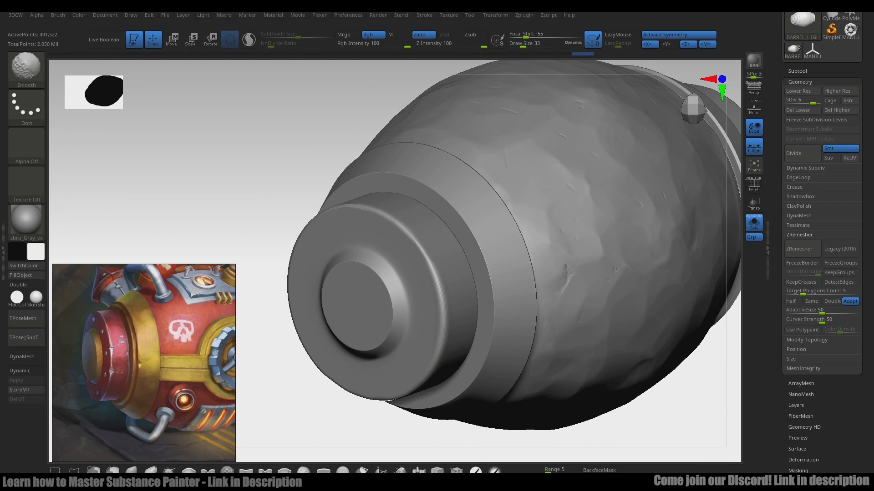
pyautogui.moveTo(191, 191); pyautogui.dragTo(320, 205)
pyautogui.keyDown('shift'); pyautogui.moveTo(320, 316); pyautogui.dragTo(374, 228); pyautogui.keyUp('shift')
pyautogui.keyDown('alt'); pyautogui.moveTo(524, 267); pyautogui.dragTo(577, 326); pyautogui.keyUp('alt')
pyautogui.keyDown('shift'); pyautogui.moveTo(326, 352); pyautogui.dragTo(362, 263); pyautogui.keyUp('shift')
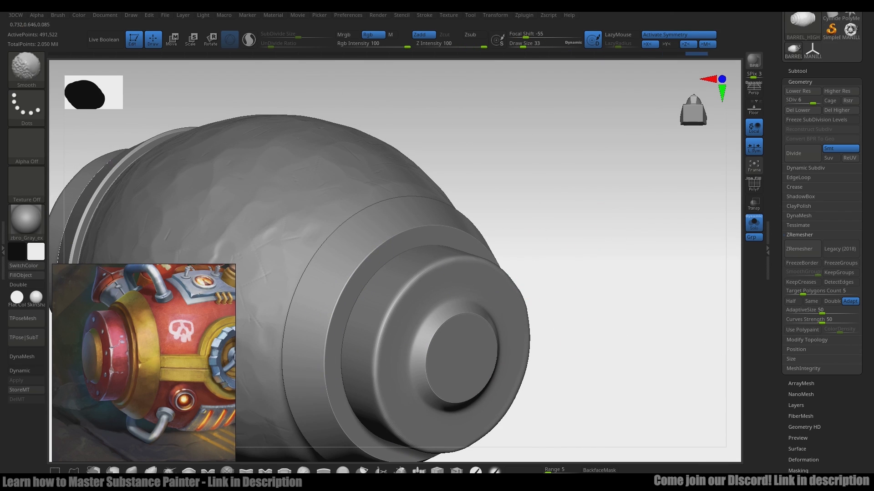
pyautogui.moveTo(344, 391); pyautogui.dragTo(322, 338, button='right')
pyautogui.moveTo(364, 282); pyautogui.dragTo(349, 295, button='right')
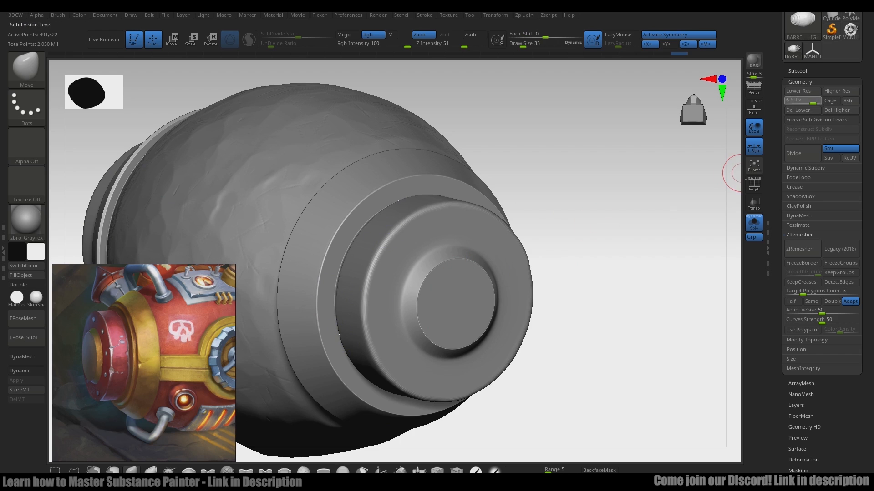
# Soften the end cap's ring edges further at a lower subdivision level and return to level 6.
pyautogui.click(808, 103)
pyautogui.keyDown('shift'); pyautogui.moveTo(355, 238); pyautogui.dragTo(371, 223); pyautogui.keyUp('shift')
pyautogui.moveTo(523, 228); pyautogui.dragTo(546, 199)
pyautogui.keyDown('alt'); pyautogui.moveTo(581, 303); pyautogui.dragTo(505, 255); pyautogui.keyUp('alt')
pyautogui.keyDown('shift'); pyautogui.moveTo(515, 302); pyautogui.dragTo(490, 320); pyautogui.keyUp('shift')
pyautogui.moveTo(642, 238); pyautogui.dragTo(573, 254)
pyautogui.keyDown('shift'); pyautogui.moveTo(505, 334); pyautogui.dragTo(477, 346); pyautogui.keyUp('shift')
pyautogui.moveTo(587, 127)
pyautogui.mouseDown()
pyautogui.moveTo(643, 293)
pyautogui.moveTo(640, 367)
pyautogui.mouseUp()
pyautogui.moveTo(808, 103); pyautogui.dragTo(813, 103)
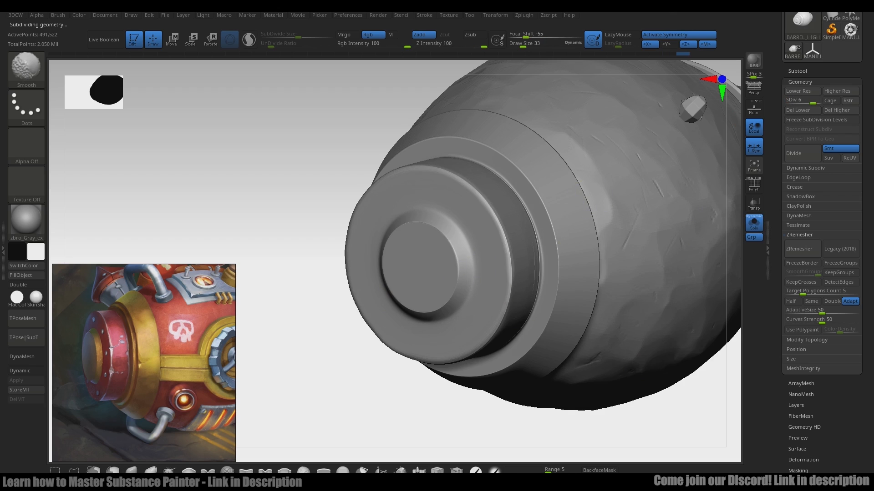
# Smooth the collar's edge where it meets the barrel body and go up to subdivision level 7.
pyautogui.moveTo(341, 229); pyautogui.dragTo(413, 244, button='right')
pyautogui.keyDown('ctrl'); pyautogui.moveTo(633, 355); pyautogui.dragTo(605, 410, button='right'); pyautogui.keyUp('ctrl')
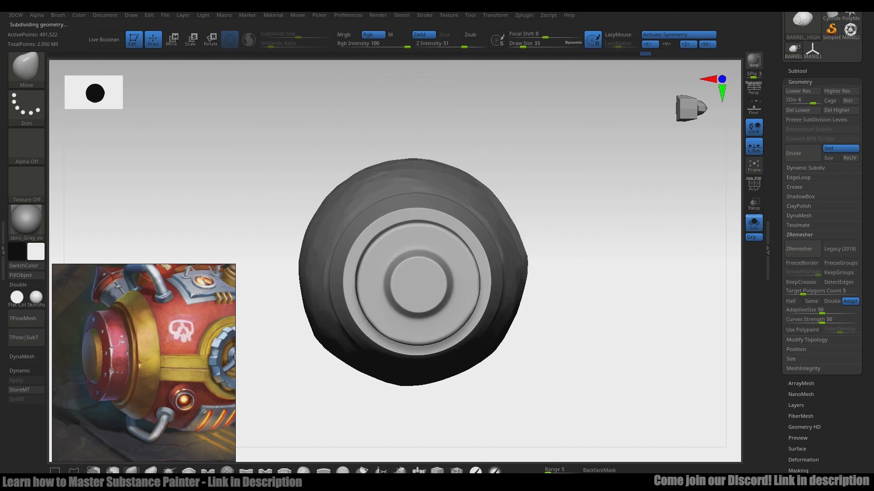
pyautogui.moveTo(455, 410); pyautogui.dragTo(680, 242, button='right')
pyautogui.moveTo(292, 346)
pyautogui.mouseDown(button='right')
pyautogui.moveTo(333, 356)
pyautogui.moveTo(472, 307)
pyautogui.moveTo(211, 245)
pyautogui.moveTo(425, 270)
pyautogui.mouseUp(button='right')
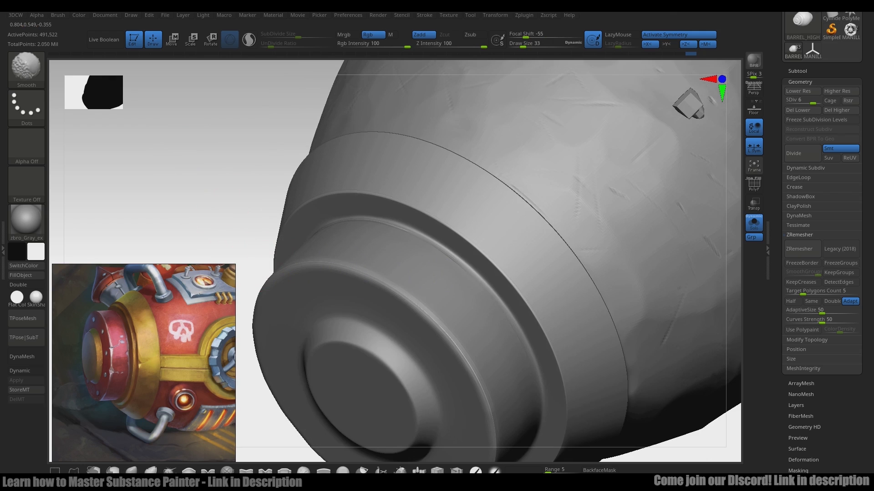
pyautogui.moveTo(470, 216); pyautogui.dragTo(577, 273, button='right')
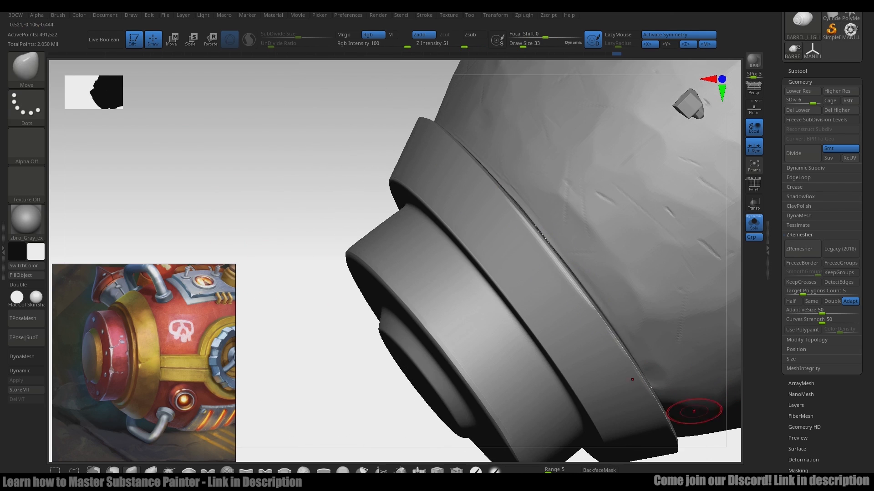
pyautogui.moveTo(353, 265); pyautogui.dragTo(270, 200, button='right')
pyautogui.press('d')
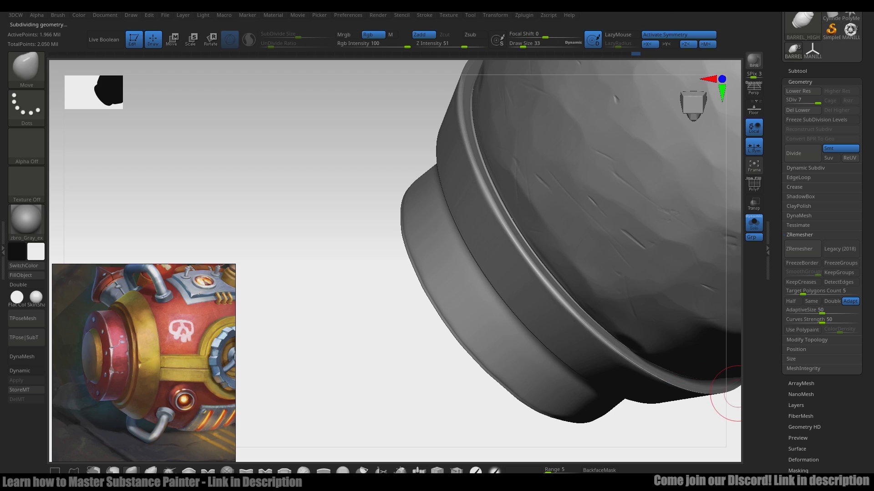
# Isolate the barrel body's polygroup, mask it, show the whole mesh again and shrink the mask.
pyautogui.moveTo(737, 394)
pyautogui.mouseDown(button='right')
pyautogui.moveTo(547, 384)
pyautogui.moveTo(600, 374)
pyautogui.mouseUp(button='right')
pyautogui.keyDown('alt'); pyautogui.moveTo(733, 425); pyautogui.dragTo(619, 411, button='right'); pyautogui.keyUp('alt')
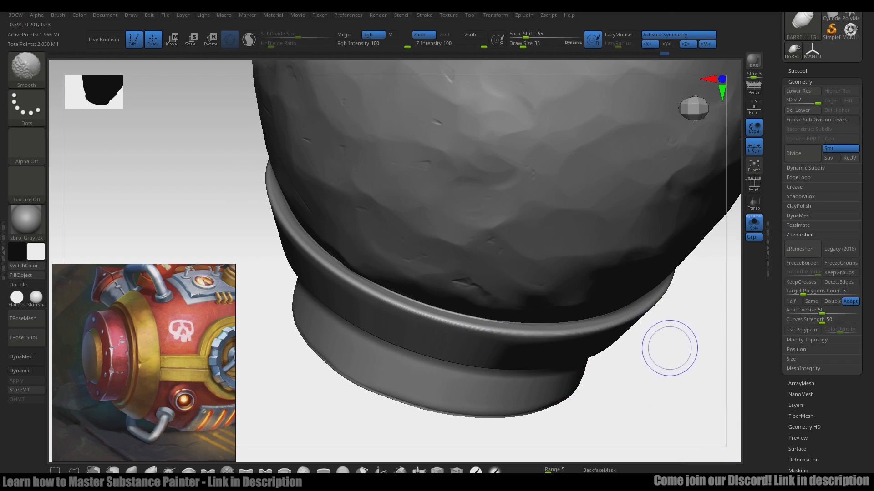
pyautogui.keyDown('shift'); pyautogui.moveTo(669, 348); pyautogui.dragTo(716, 373, button='right'); pyautogui.keyUp('shift')
pyautogui.keyDown('ctrl'); pyautogui.keyDown('shift'); pyautogui.click(604, 275); pyautogui.keyUp('shift'); pyautogui.keyUp('ctrl')
pyautogui.keyDown('ctrl'); pyautogui.click(702, 399); pyautogui.keyUp('ctrl')
pyautogui.keyDown('ctrl'); pyautogui.keyDown('shift'); pyautogui.click(702, 399); pyautogui.keyUp('shift'); pyautogui.keyUp('ctrl')
pyautogui.press('space')
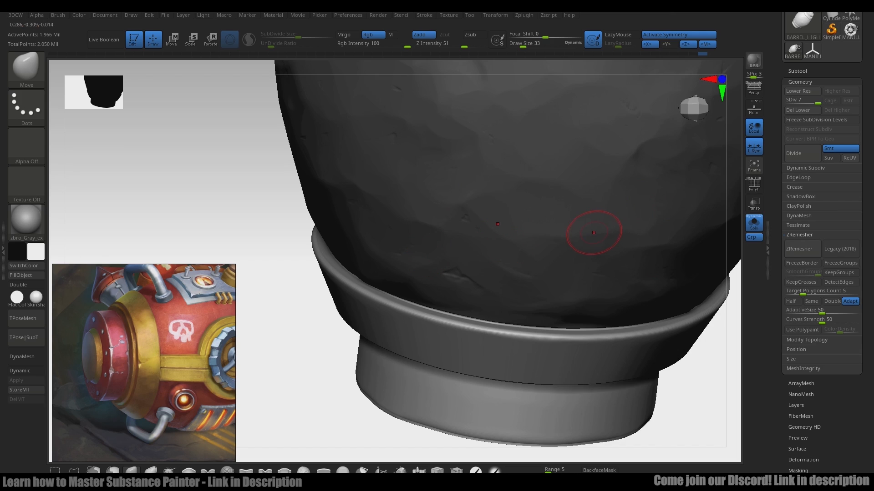
pyautogui.press('space')
pyautogui.click(615, 177)
# Invert the mask to protect the collar and cap, set the draw size to 17 and go down to subdivision level 6.
pyautogui.moveTo(300, 275); pyautogui.dragTo(269, 275, button='right')
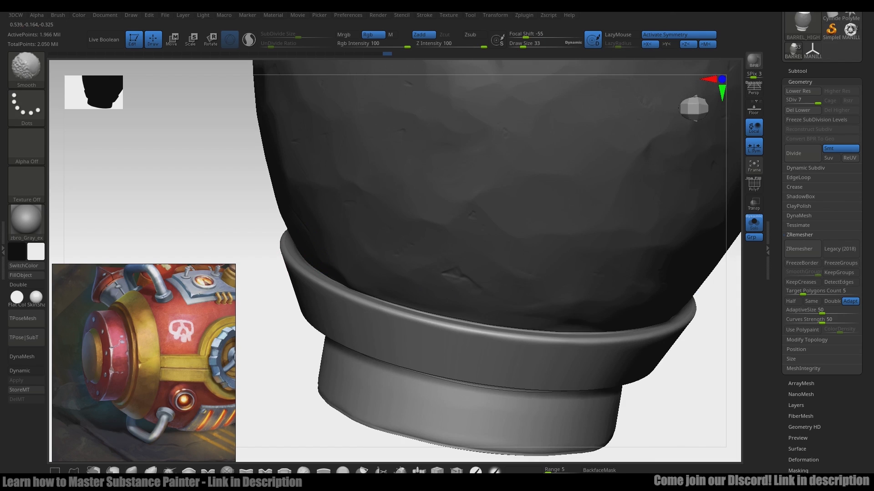
pyautogui.keyDown('ctrl'); pyautogui.click(273, 268); pyautogui.keyUp('ctrl')
pyautogui.press('s')
pyautogui.click(409, 292)
pyautogui.hotkey('shift', 'd')
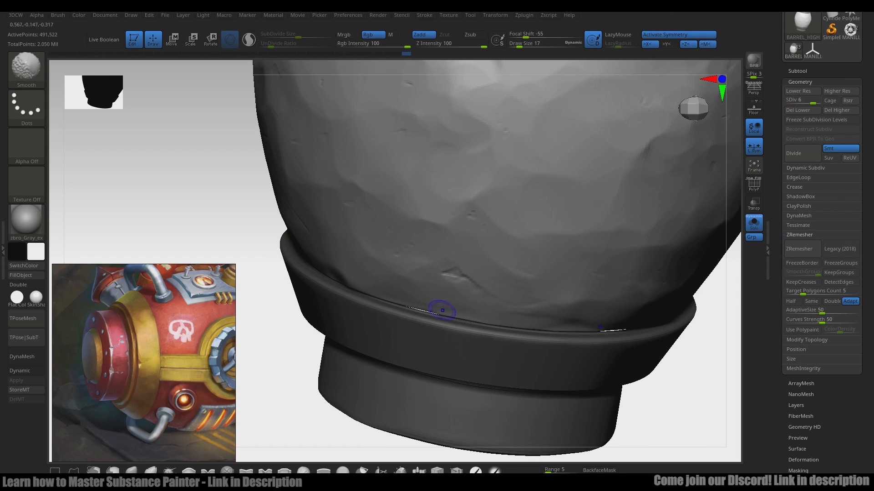
# Drop to subdivision level 5 and smooth the unmasked barrel body along its joint with the collar.
pyautogui.moveTo(678, 382); pyautogui.dragTo(686, 357, button='right')
pyautogui.moveTo(473, 201); pyautogui.dragTo(509, 192, button='right')
pyautogui.hotkey('shift', 'd')
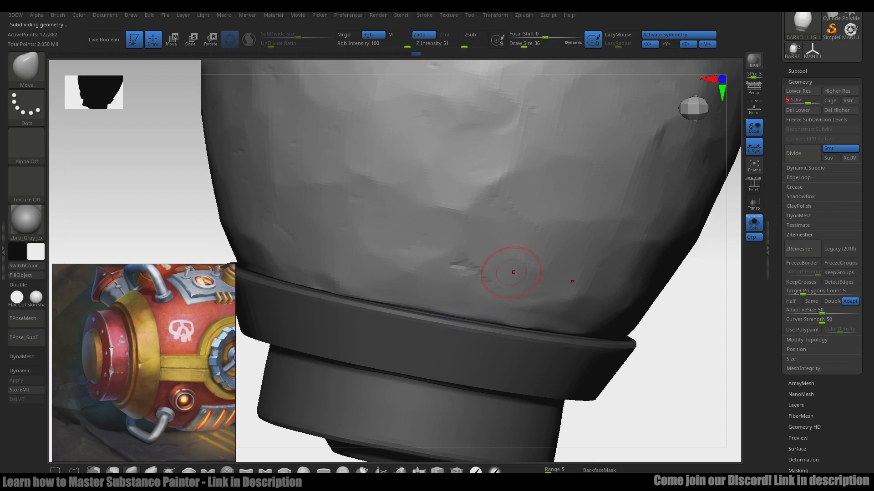
pyautogui.moveTo(442, 311); pyautogui.dragTo(487, 321, button='right')
pyautogui.keyDown('alt'); pyautogui.moveTo(577, 307); pyautogui.dragTo(678, 352, button='right'); pyautogui.keyUp('alt')
pyautogui.moveTo(637, 318); pyautogui.dragTo(503, 300, button='right')
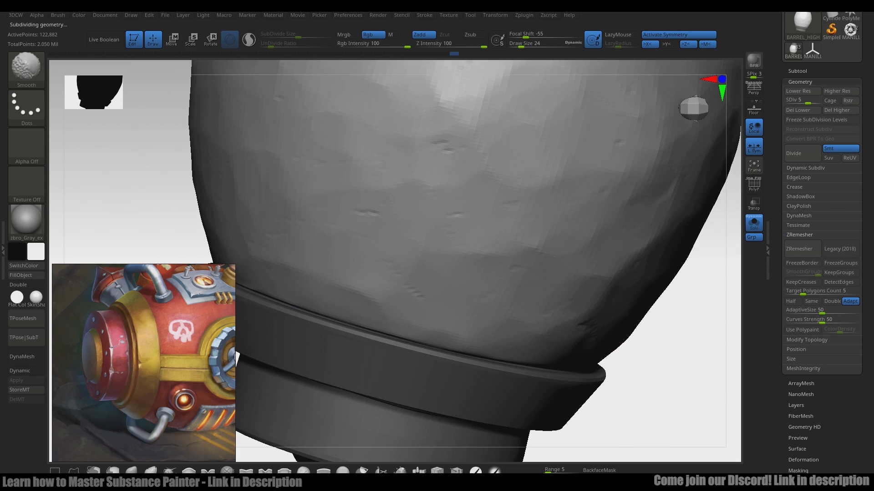
pyautogui.moveTo(409, 277)
pyautogui.keyDown('alt'); pyautogui.mouseDown(button='right')
pyautogui.moveTo(601, 282)
pyautogui.moveTo(385, 270)
pyautogui.moveTo(686, 377)
pyautogui.moveTo(450, 341)
pyautogui.mouseUp(button='right'); pyautogui.keyUp('alt')
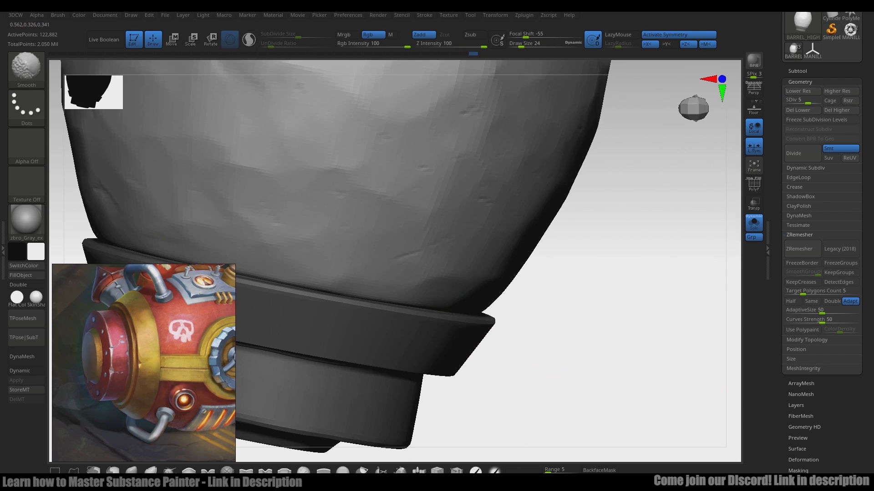
pyautogui.keyDown('ctrl'); pyautogui.moveTo(621, 328); pyautogui.dragTo(622, 237, button='right'); pyautogui.keyUp('ctrl')
pyautogui.keyDown('shift'); pyautogui.moveTo(621, 273); pyautogui.dragTo(611, 370, button='right'); pyautogui.keyUp('shift')
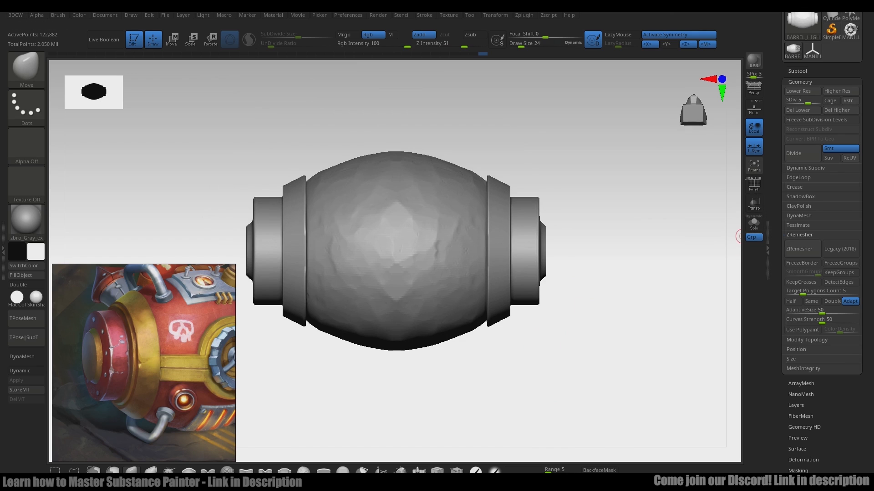
# Show all the other subtools again and set every subtool to its highest subdivision level.
pyautogui.click(797, 71)
pyautogui.click(753, 223)
pyautogui.moveTo(637, 227); pyautogui.dragTo(697, 370, button='right')
pyautogui.moveTo(867, 450)
pyautogui.mouseDown()
pyautogui.moveTo(867, 68)
pyautogui.moveTo(867, 351)
pyautogui.mouseUp()
pyautogui.click(840, 219)
pyautogui.moveTo(710, 437)
pyautogui.keyDown('ctrl'); pyautogui.mouseDown(button='right')
pyautogui.moveTo(694, 398)
pyautogui.moveTo(727, 400)
pyautogui.mouseUp(button='right'); pyautogui.keyUp('ctrl')
pyautogui.press('shift')
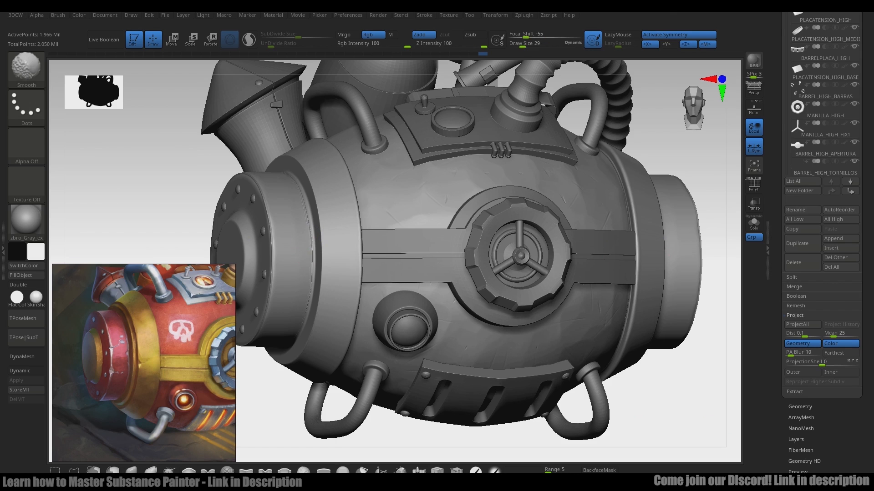
# Load the Orb_Cracks3 brush and carve cracks and nicks into the end cap's rim and collar edge with symmetry active.
pyautogui.moveTo(279, 403); pyautogui.dragTo(337, 313, button='right')
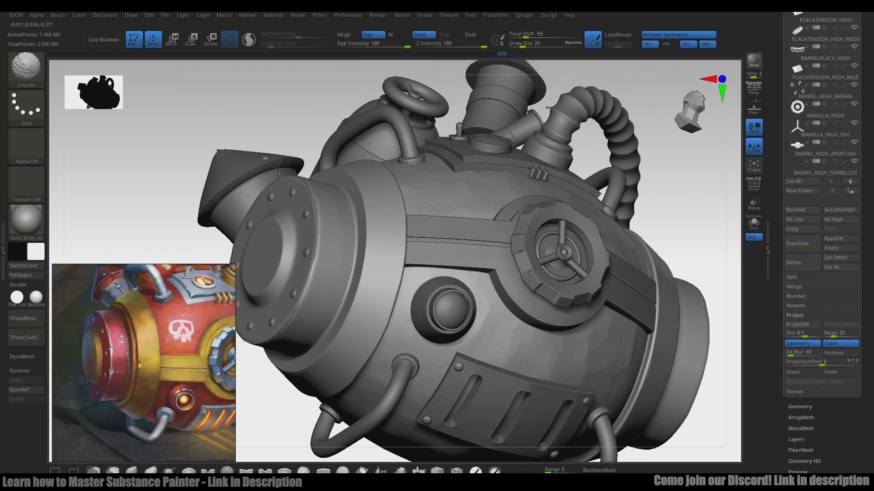
pyautogui.moveTo(265, 412); pyautogui.dragTo(405, 294, button='right')
pyautogui.moveTo(454, 210)
pyautogui.mouseDown(button='right')
pyautogui.moveTo(352, 238)
pyautogui.moveTo(383, 201)
pyautogui.moveTo(364, 168)
pyautogui.mouseUp(button='right')
pyautogui.moveTo(534, 384)
pyautogui.mouseDown(button='right')
pyautogui.moveTo(459, 368)
pyautogui.moveTo(327, 397)
pyautogui.moveTo(327, 390)
pyautogui.moveTo(358, 413)
pyautogui.mouseUp(button='right')
pyautogui.click(753, 223)
pyautogui.click(751, 225)
pyautogui.press('b')
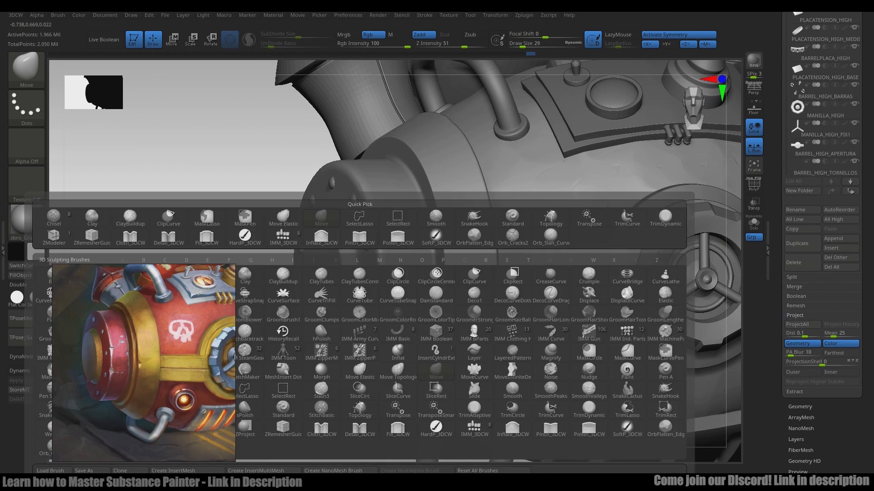
pyautogui.click(280, 272)
pyautogui.press(',')
pyautogui.doubleClick(123, 210)
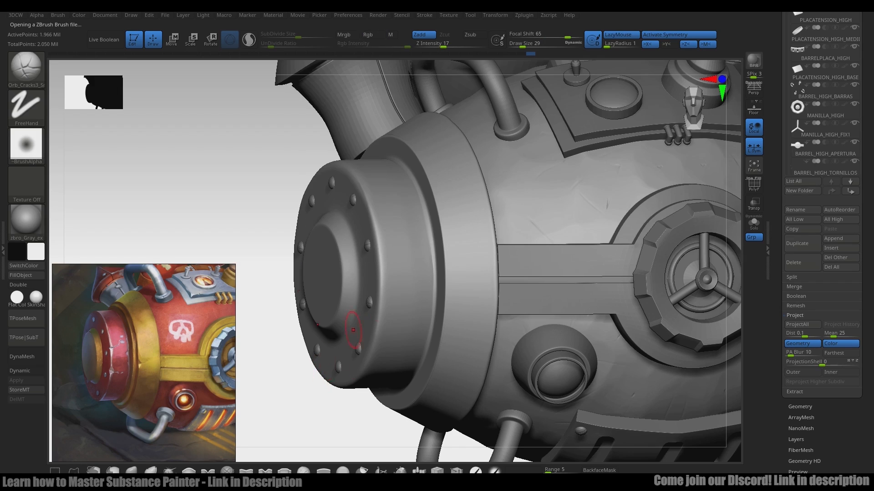
pyautogui.click(664, 34)
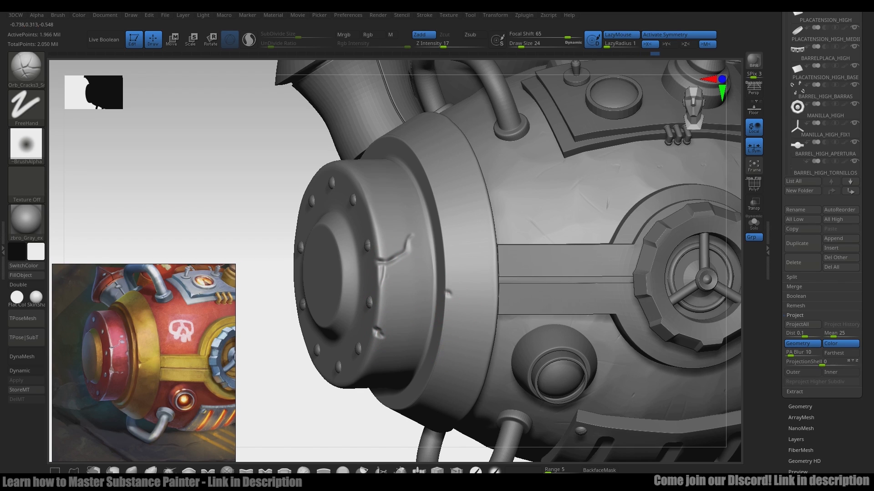
# Tighten the end cap's cracks with the Pinch_3DCW brush and flatten the rim beside them with the flattening and polish brushes.
pyautogui.click(246, 471)
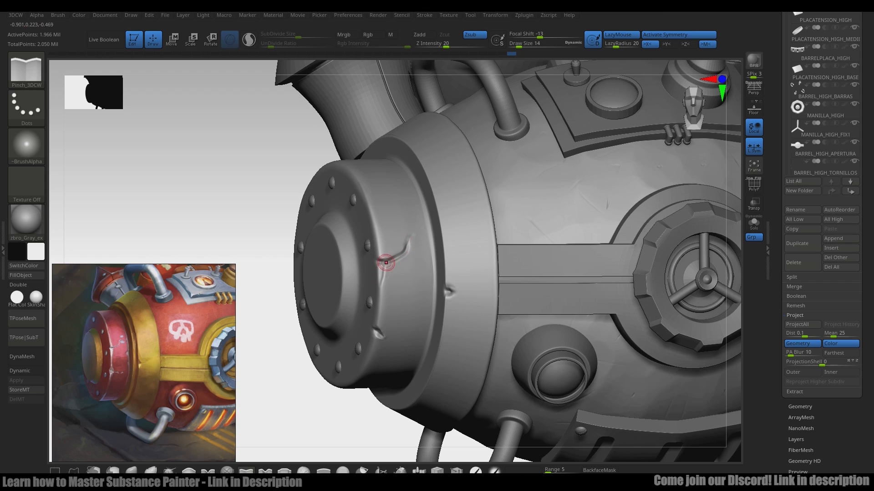
pyautogui.press('b')
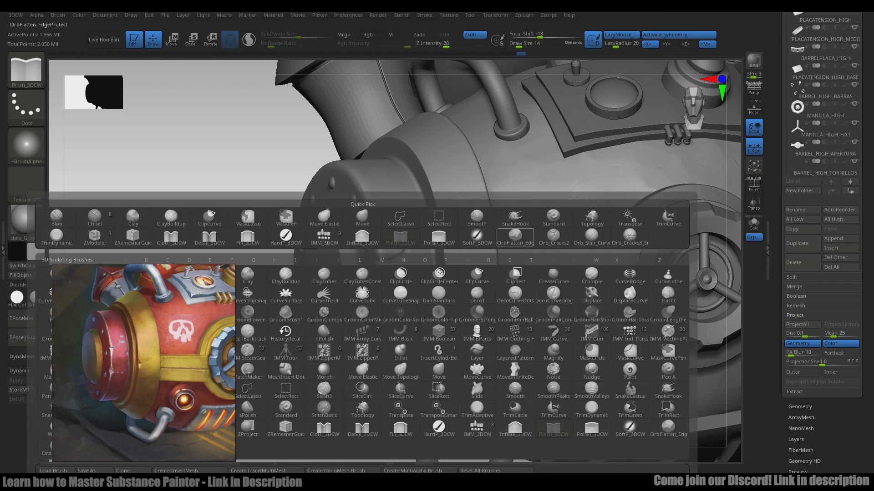
pyautogui.click(515, 237)
pyautogui.moveTo(382, 274)
pyautogui.mouseDown()
pyautogui.moveTo(383, 261)
pyautogui.moveTo(383, 276)
pyautogui.mouseUp()
pyautogui.press('3')
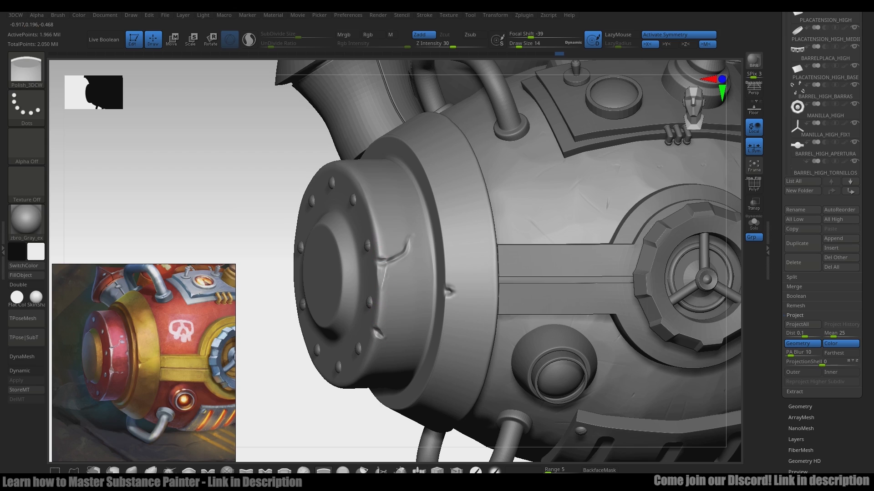
# Flatten worn, chipped facets along the collar's outer edge above the nick with the OrbFlatten_EdgeProtect brush at draw size 24.
pyautogui.press('b')
pyautogui.click(558, 238)
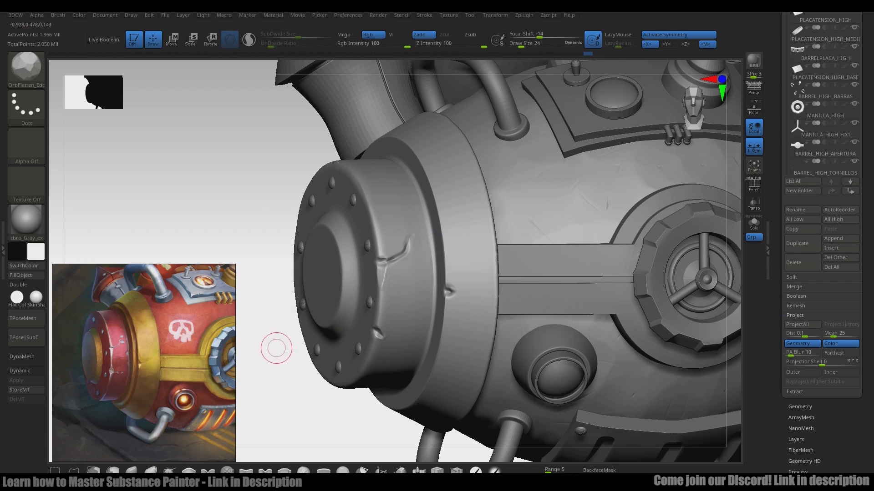
pyautogui.moveTo(276, 348); pyautogui.dragTo(318, 350)
pyautogui.scroll(5, 446, 251)
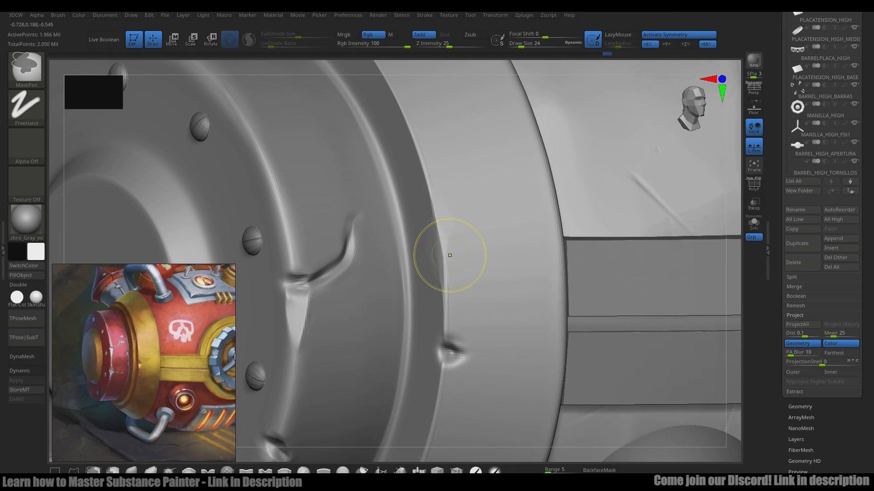
pyautogui.moveTo(437, 208); pyautogui.dragTo(447, 314)
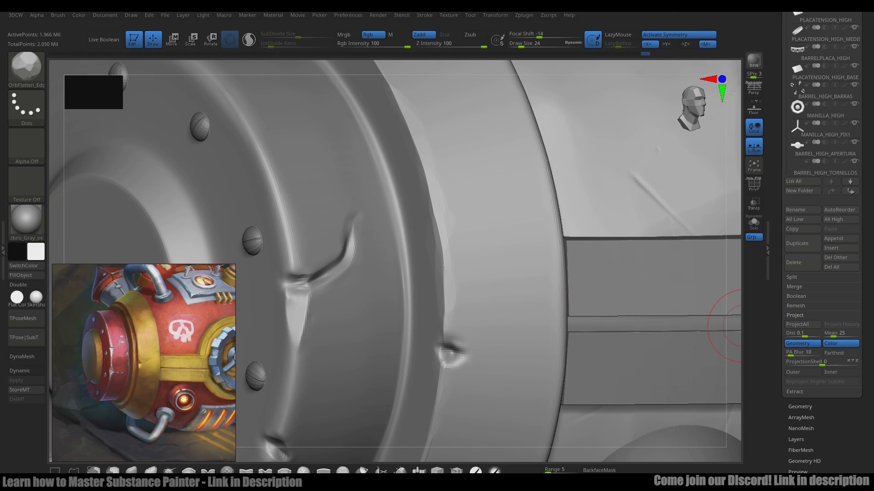
# Sharpen the nick on the collar's edge with the Pinch_3DCW brush.
pyautogui.click(246, 470)
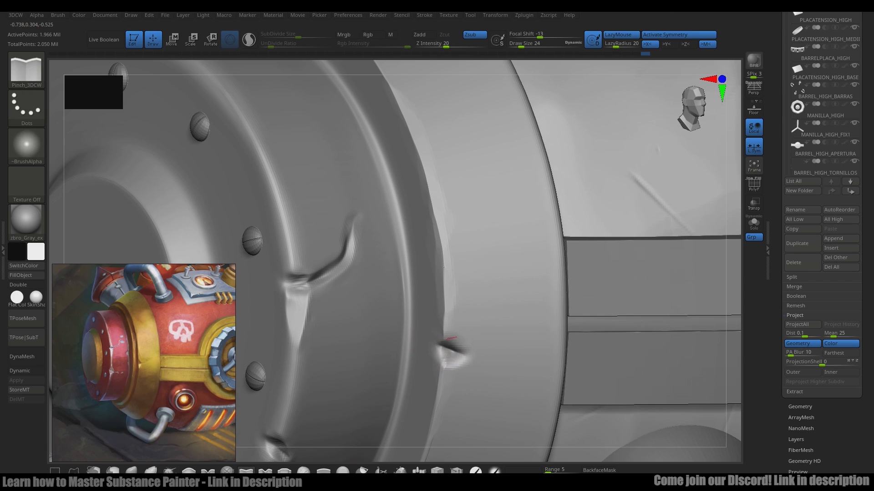
pyautogui.moveTo(477, 355); pyautogui.dragTo(563, 385)
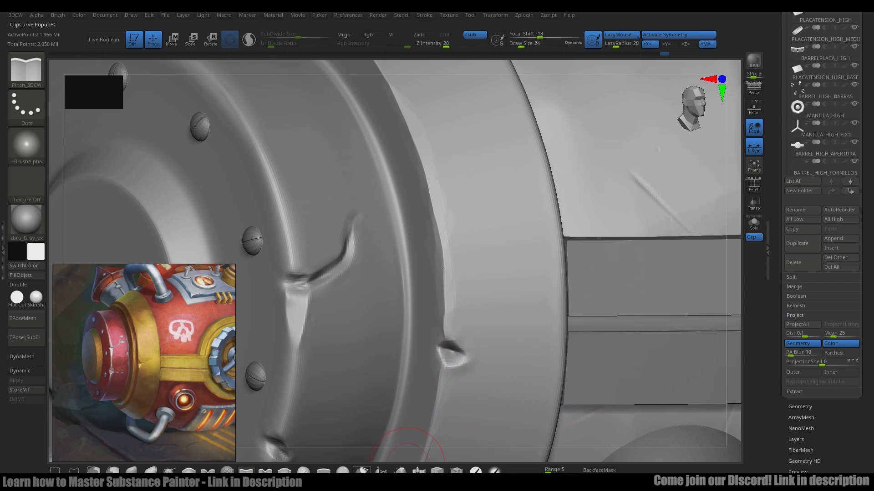
pyautogui.click(323, 470)
# Flatten more worn facets along the lower part of the collar's edge with the OrbFlatten_EdgeProtect brush.
pyautogui.keyDown('alt'); pyautogui.moveTo(594, 284); pyautogui.dragTo(612, 179, button='right'); pyautogui.keyUp('alt')
pyautogui.press(',')
pyautogui.press(',')
pyautogui.press('b')
pyautogui.click(574, 233)
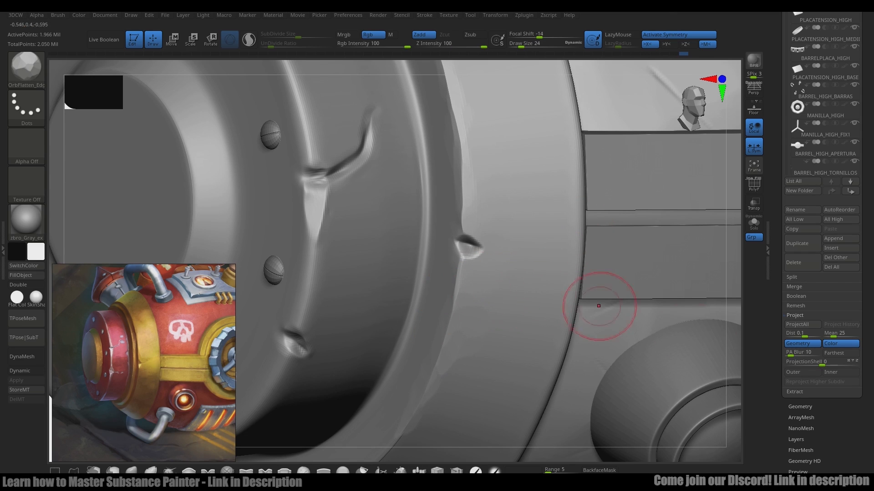
pyautogui.moveTo(599, 306); pyautogui.dragTo(337, 300, button='right')
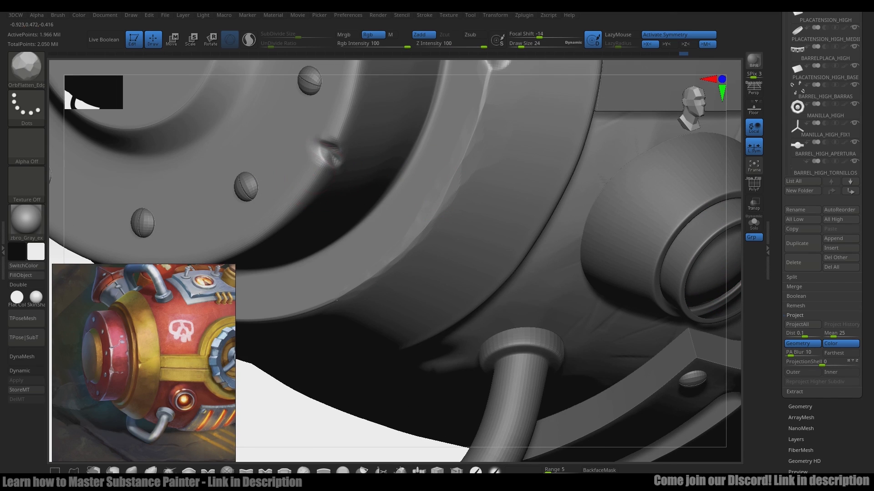
pyautogui.keyDown('ctrl'); pyautogui.moveTo(728, 318); pyautogui.dragTo(632, 299, button='right'); pyautogui.keyUp('ctrl')
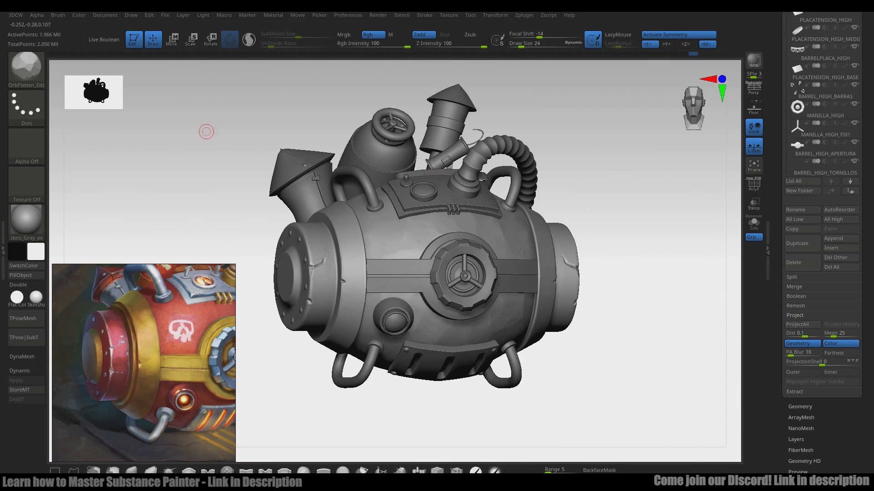
# Select the corrugated tube subtool, isolate it and subdivide it twice.
pyautogui.hotkey('shift', 'f')
pyautogui.keyDown('alt'); pyautogui.click(293, 171); pyautogui.keyUp('alt')
pyautogui.keyDown('alt'); pyautogui.click(376, 150); pyautogui.keyUp('alt')
pyautogui.keyDown('alt'); pyautogui.click(446, 138); pyautogui.keyUp('alt')
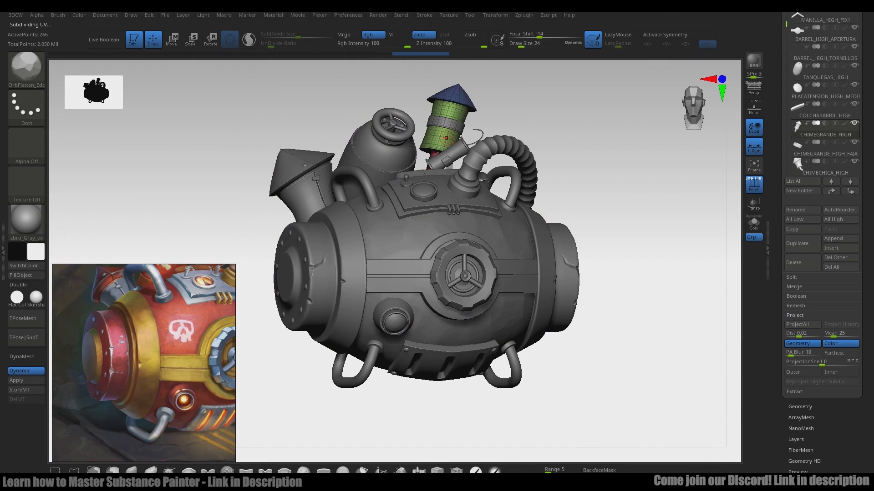
pyautogui.keyDown('alt'); pyautogui.click(512, 153); pyautogui.keyUp('alt')
pyautogui.hotkey('shift', 'f')
pyautogui.moveTo(591, 182); pyautogui.dragTo(641, 177, button='right')
pyautogui.hotkey('shift', 's')
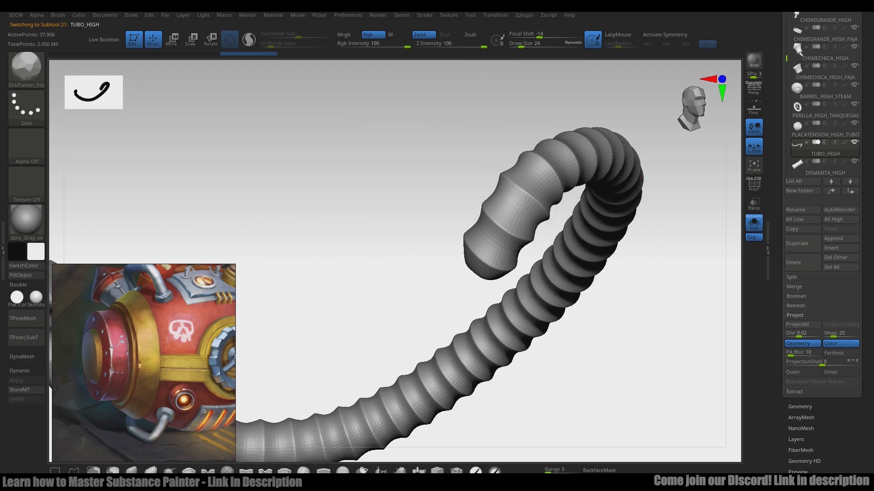
pyautogui.hotkey('ctrl', 'd')
pyautogui.hotkey('ctrl', 'd')
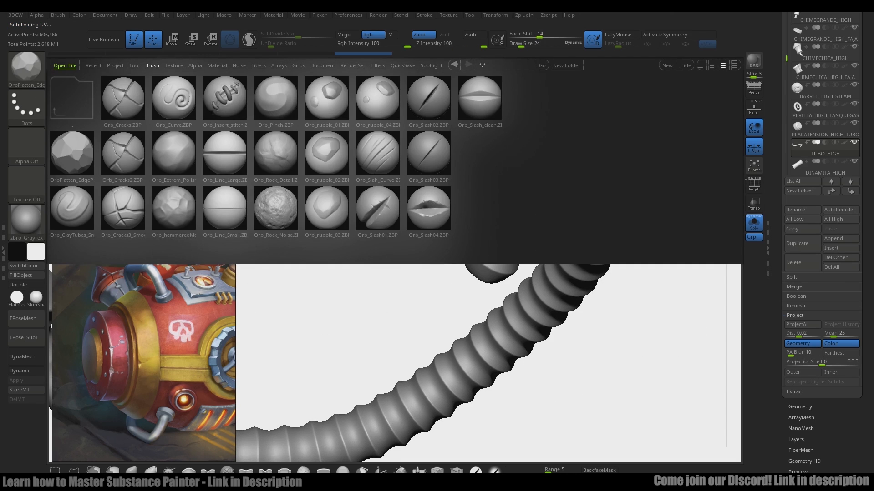
# Load the Orb_hammered brush, undo its test stamp on the tube and set its Z intensity to 10.
pyautogui.doubleClick(173, 208)
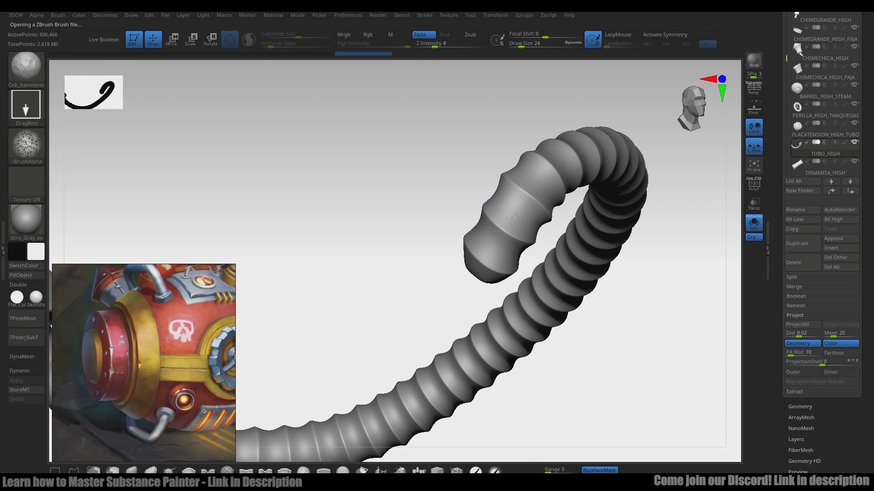
pyautogui.moveTo(622, 297); pyautogui.dragTo(460, 91, button='right')
pyautogui.hotkey('ctrl', 'z')
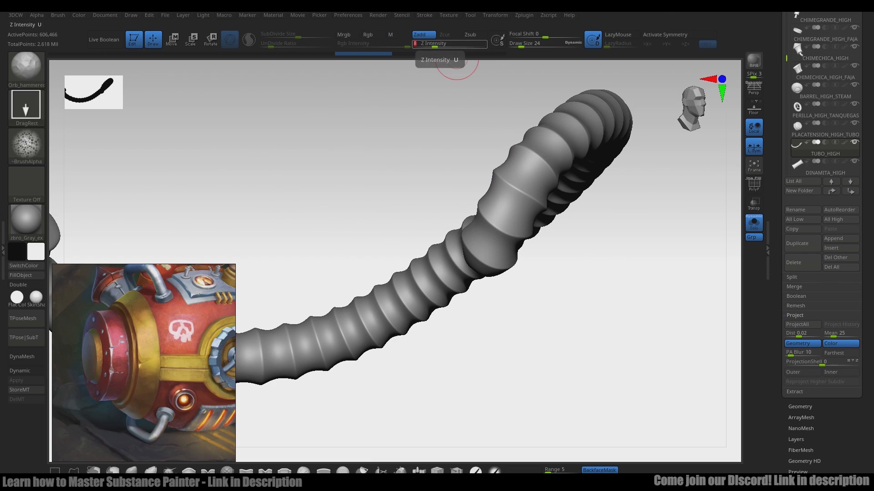
pyautogui.click(442, 45)
pyautogui.write('10')
pyautogui.press('Return')
# Stamp hammered dents along the corrugated tube's segments from several sides.
pyautogui.moveTo(517, 201); pyautogui.dragTo(596, 342, button='right')
pyautogui.moveTo(639, 204); pyautogui.dragTo(531, 316, button='right')
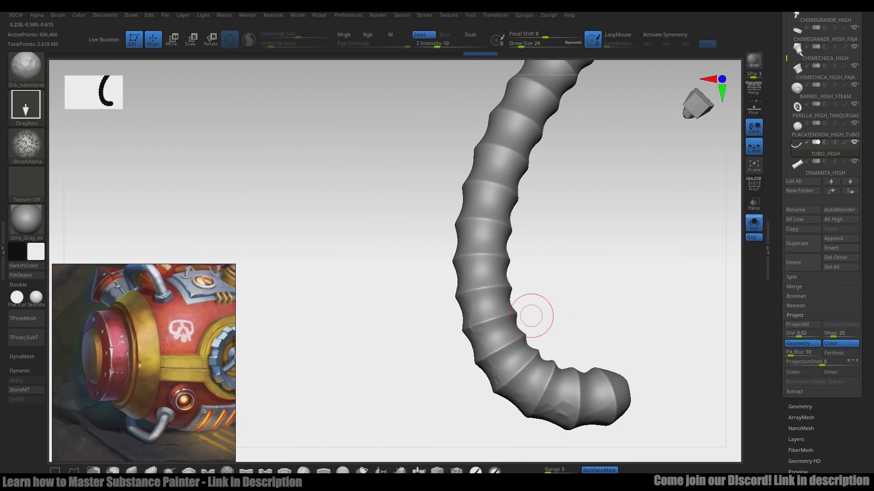
pyautogui.moveTo(480, 209); pyautogui.dragTo(435, 207, button='right')
pyautogui.moveTo(556, 214); pyautogui.dragTo(467, 209, button='right')
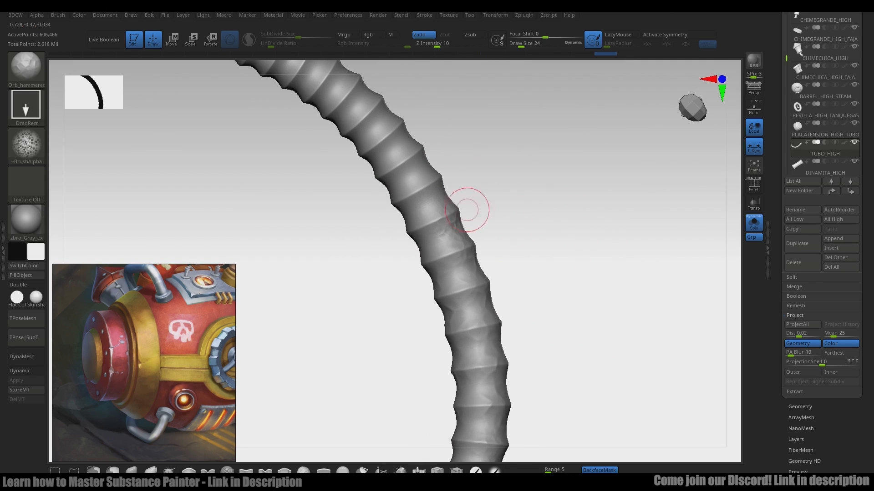
pyautogui.moveTo(567, 256); pyautogui.dragTo(743, 120, button='right')
pyautogui.moveTo(588, 231); pyautogui.dragTo(737, 181, button='right')
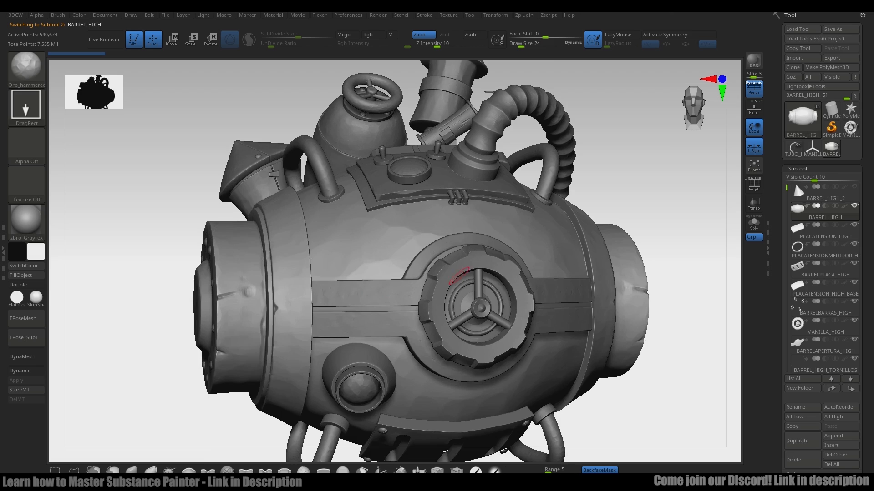
# Examine the sculpted surface detail on the barrel body, the opening's band and the small chimney up close.
pyautogui.moveTo(452, 282); pyautogui.dragTo(444, 191, button='right')
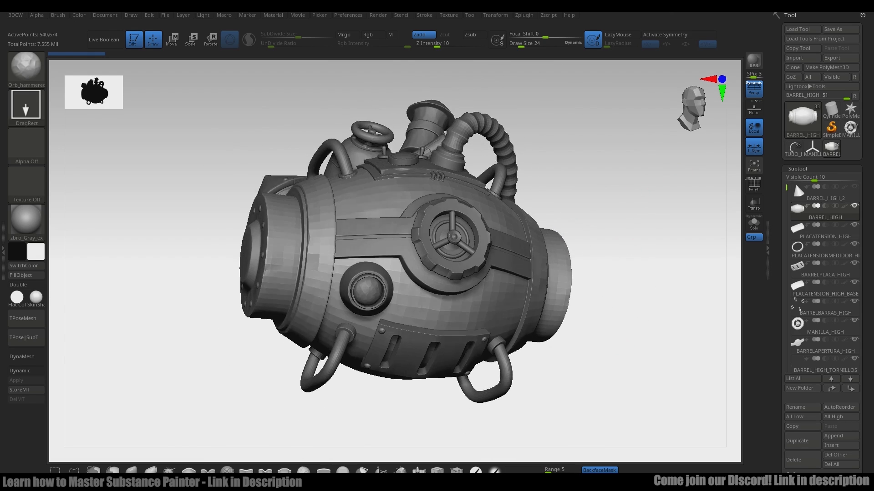
pyautogui.keyDown('alt'); pyautogui.click(364, 286); pyautogui.keyUp('alt')
pyautogui.keyDown('ctrl'); pyautogui.moveTo(364, 286); pyautogui.dragTo(693, 278, button='right'); pyautogui.keyUp('ctrl')
pyautogui.keyDown('alt'); pyautogui.click(420, 145); pyautogui.keyUp('alt')
pyautogui.keyDown('alt'); pyautogui.moveTo(421, 145); pyautogui.dragTo(599, 263, button='right'); pyautogui.keyUp('alt')
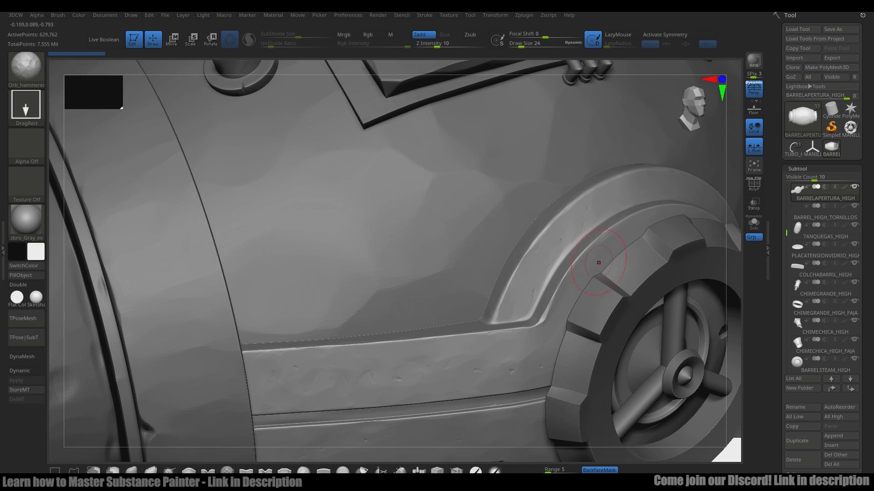
pyautogui.keyDown('ctrl'); pyautogui.moveTo(727, 304); pyautogui.dragTo(669, 361, button='right'); pyautogui.keyUp('ctrl')
pyautogui.keyDown('alt'); pyautogui.moveTo(644, 391); pyautogui.dragTo(331, 221, button='right'); pyautogui.keyUp('alt')
pyautogui.keyDown('alt'); pyautogui.click(331, 205); pyautogui.keyUp('alt')
pyautogui.keyDown('alt'); pyautogui.click(353, 206); pyautogui.keyUp('alt')
pyautogui.keyDown('alt'); pyautogui.moveTo(507, 321); pyautogui.dragTo(346, 377, button='right'); pyautogui.keyUp('alt')
# Isolate the BARRELBARRAS_HIGH subtool to examine the bent bars, and show the whole model again.
pyautogui.keyDown('alt'); pyautogui.click(624, 157); pyautogui.keyUp('alt')
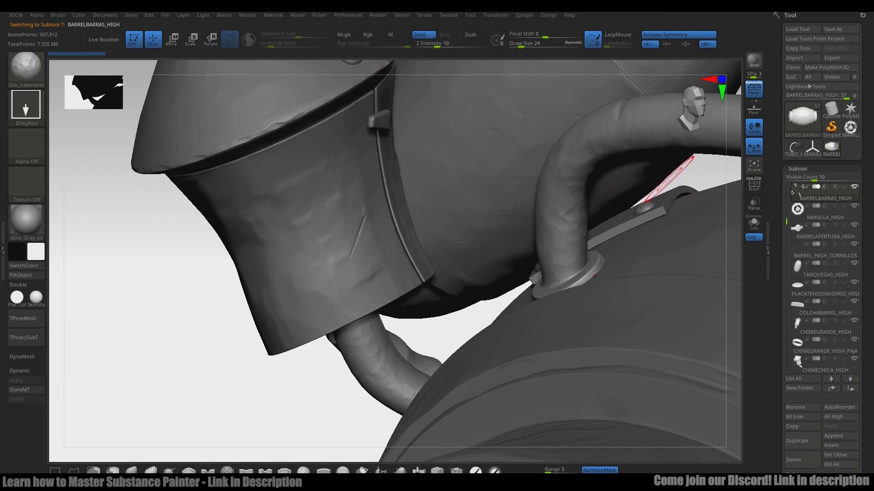
pyautogui.click(753, 223)
pyautogui.keyDown('alt'); pyautogui.moveTo(726, 290); pyautogui.dragTo(639, 339, button='right'); pyautogui.keyUp('alt')
pyautogui.click(753, 223)
# Isolate the TUBO_HIGH subtool to examine the corrugated tube's surface, and bring the full model back.
pyautogui.keyDown('ctrl'); pyautogui.moveTo(727, 227); pyautogui.dragTo(673, 164, button='right'); pyautogui.keyUp('ctrl')
pyautogui.keyDown('alt'); pyautogui.click(650, 136); pyautogui.keyUp('alt')
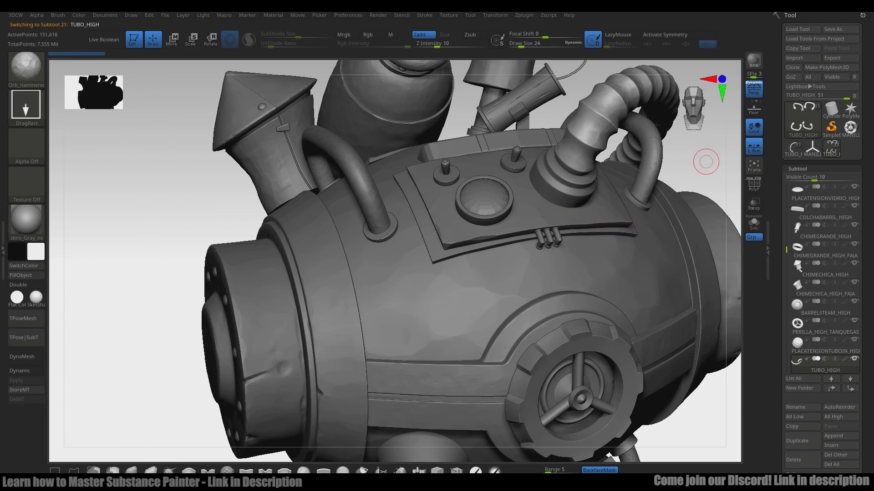
pyautogui.click(753, 223)
pyautogui.moveTo(713, 204); pyautogui.dragTo(555, 255, button='right')
pyautogui.keyDown('ctrl'); pyautogui.moveTo(555, 255); pyautogui.dragTo(734, 250, button='right'); pyautogui.keyUp('ctrl')
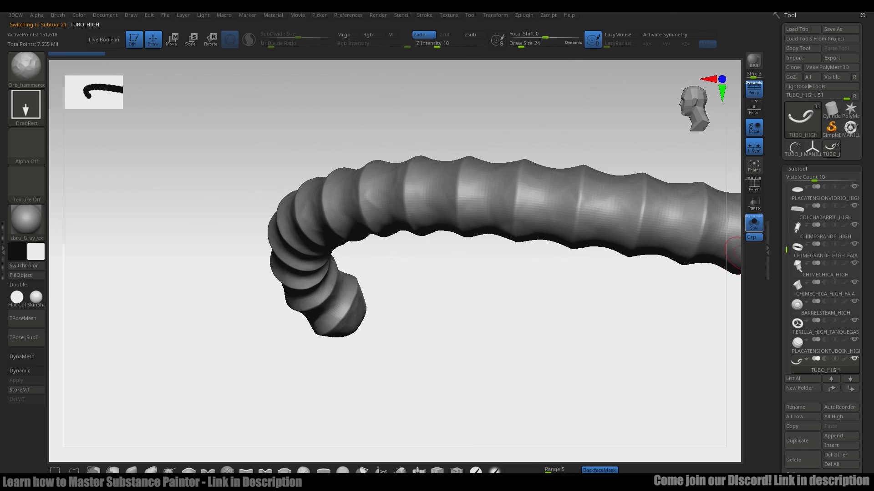
pyautogui.click(753, 223)
pyautogui.keyDown('ctrl'); pyautogui.moveTo(668, 277); pyautogui.dragTo(623, 304, button='right'); pyautogui.keyUp('ctrl')
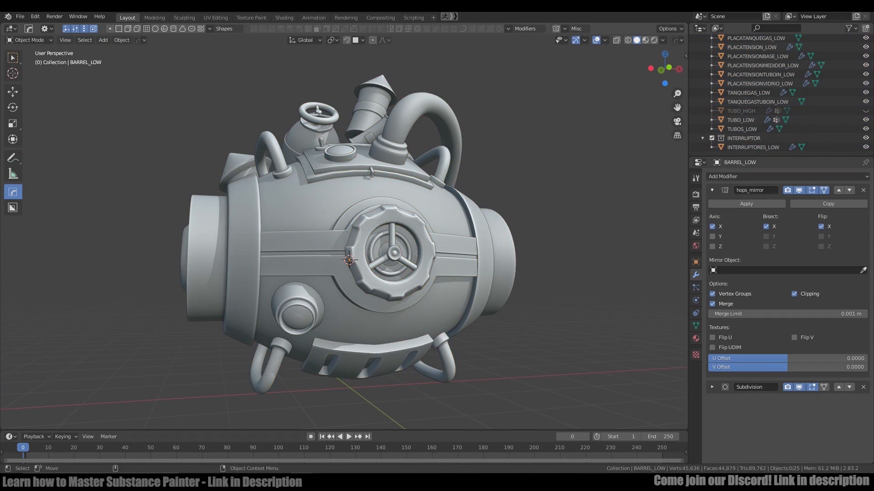
# Switch to Blender and check the BARREL_LOW mesh in Edit Mode, returning to Object Mode.
pyautogui.moveTo(346, 246); pyautogui.dragTo(409, 248, button='middle')
pyautogui.press('Tab')
pyautogui.press('Tab')
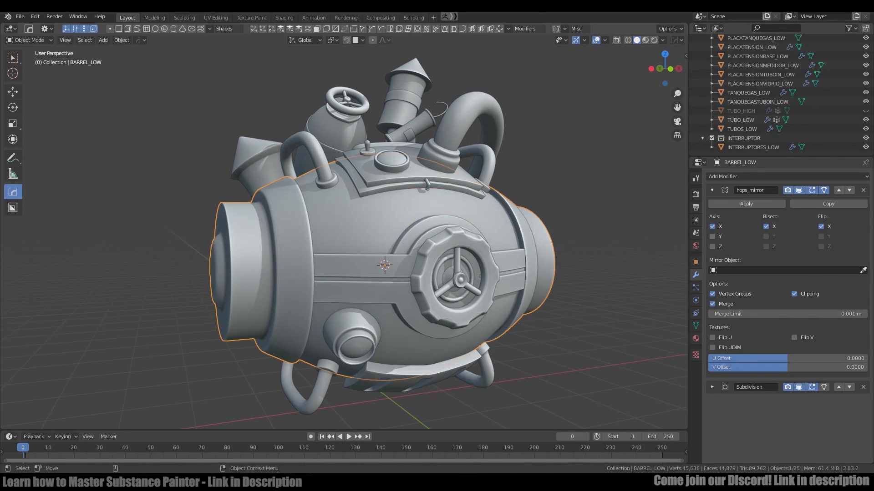
# Inspect the low-poly barrel body's topology in Edit Mode and return to Object Mode.
pyautogui.scroll(-3, 383, 237)
pyautogui.press('Tab')
pyautogui.press('Tab')
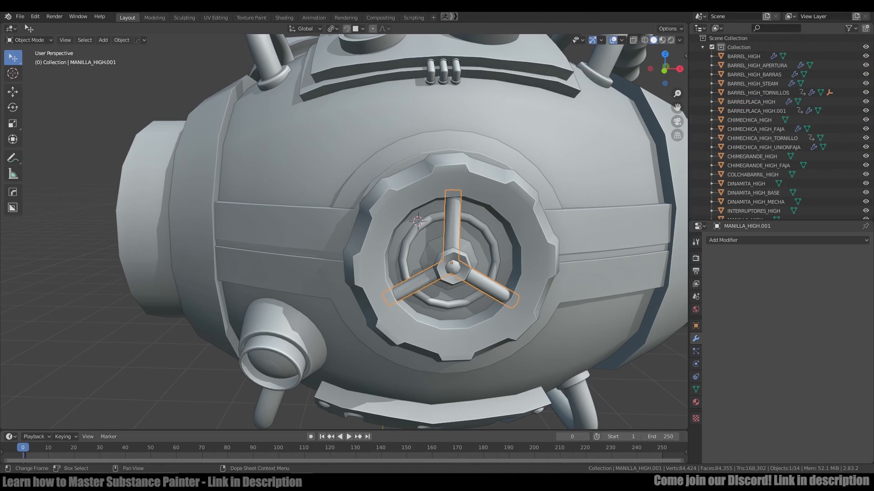
# Open the high-poly barrel scene and inspect the topology of all its objects together in Edit Mode.
pyautogui.scroll(-4, 344, 232)
pyautogui.press('Tab')
pyautogui.press('Tab')
pyautogui.press('a')
pyautogui.press('Tab')
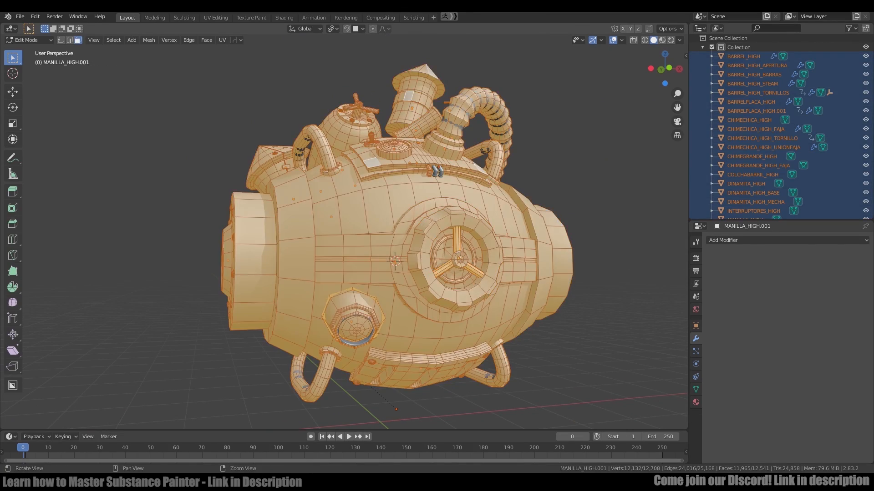
pyautogui.press('Tab')
pyautogui.moveTo(395, 261)
pyautogui.mouseDown(button='middle')
pyautogui.moveTo(442, 253)
pyautogui.moveTo(389, 249)
pyautogui.mouseUp(button='middle')
# Check all the barrel's meshes in the UV Editing workspace and return to the Layout workspace.
pyautogui.click(473, 104)
pyautogui.scroll(-1, 391, 246)
pyautogui.click(215, 18)
pyautogui.press('a')
pyautogui.press('Tab')
pyautogui.scroll(-3, 155, 266)
pyautogui.scroll(5, 168, 263)
pyautogui.click(127, 18)
# Rename the bolts object BARRELPLACA_HIGH.001 on the lower plate as BARRELPLACA_HIGH.
pyautogui.click(756, 110)
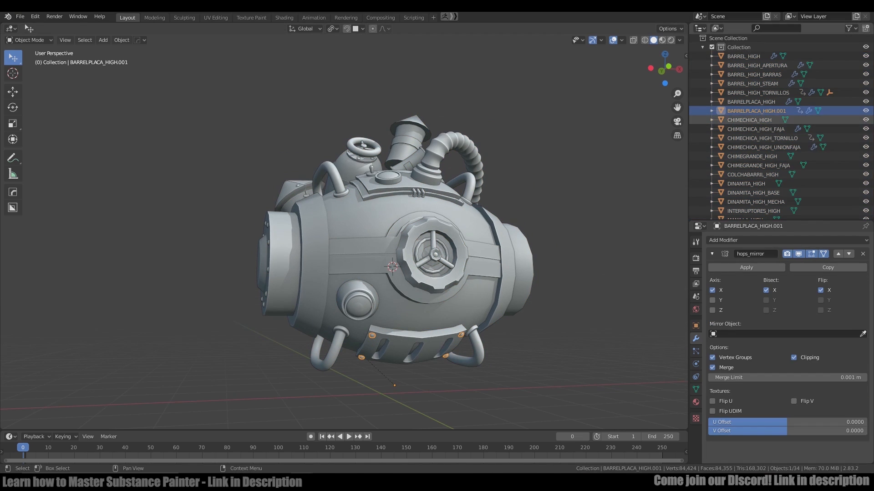
pyautogui.click(695, 326)
pyautogui.press('BackSpace')
pyautogui.press('Return')
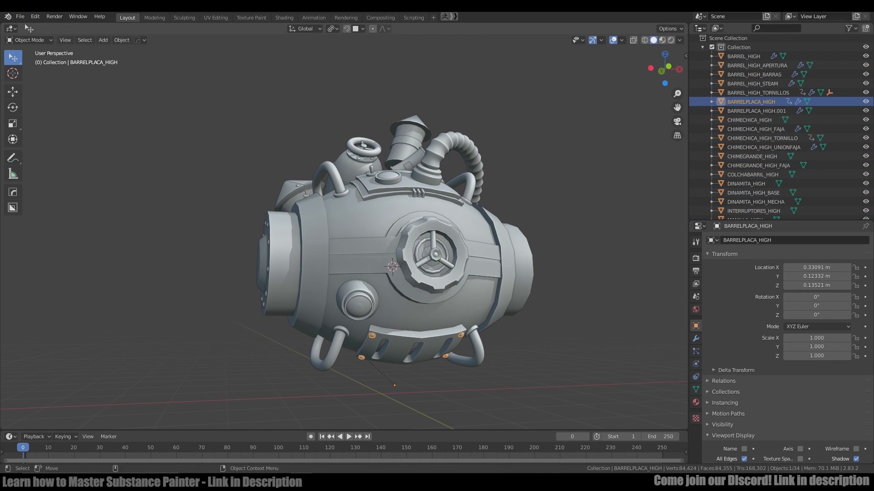
# Delete the barrel's separate bolt objects and the CHIMECHICA_HIGH_FAJA band around the small chimney.
pyautogui.moveTo(344, 267); pyautogui.dragTo(410, 270, button='middle')
pyautogui.scroll(4, 399, 268)
pyautogui.press('Delete')
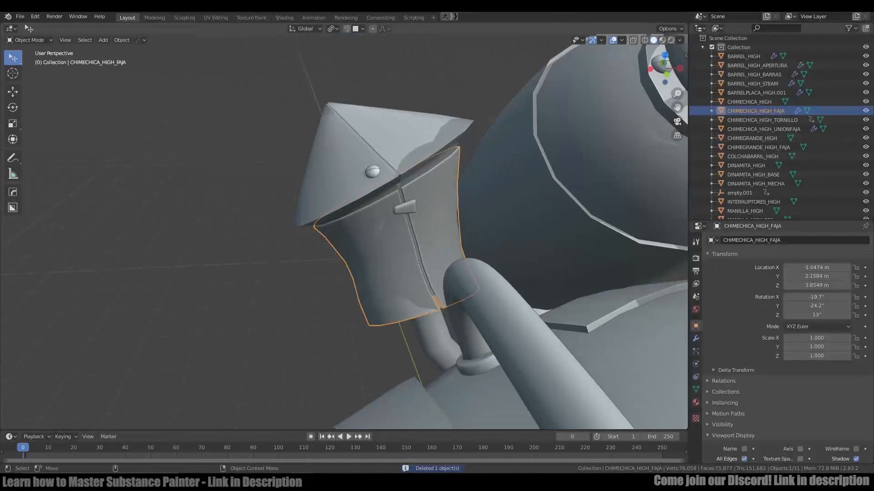
pyautogui.press('Delete')
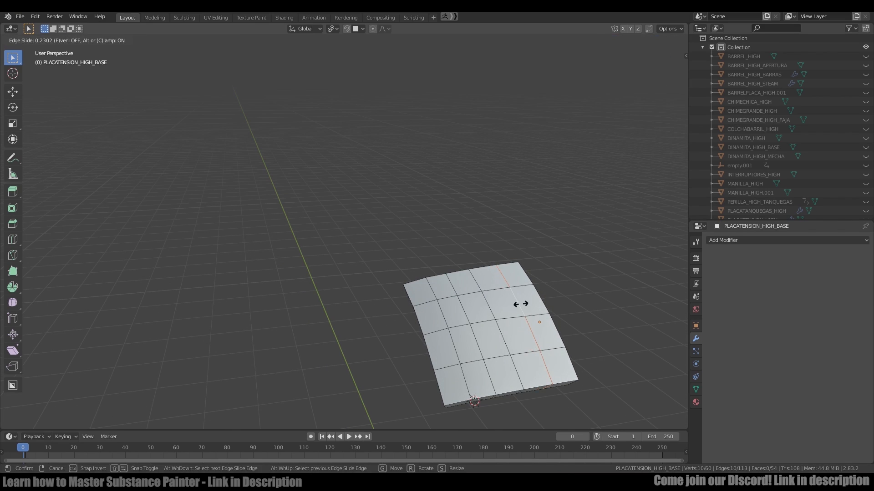
# Leave Edit Mode on the base plate, show all hidden parts and select the PLACATENSION_HIGH plate.
pyautogui.press('Tab')
pyautogui.hotkey('alt', 'h')
pyautogui.scroll(3, 450, 267)
pyautogui.click(511, 273)
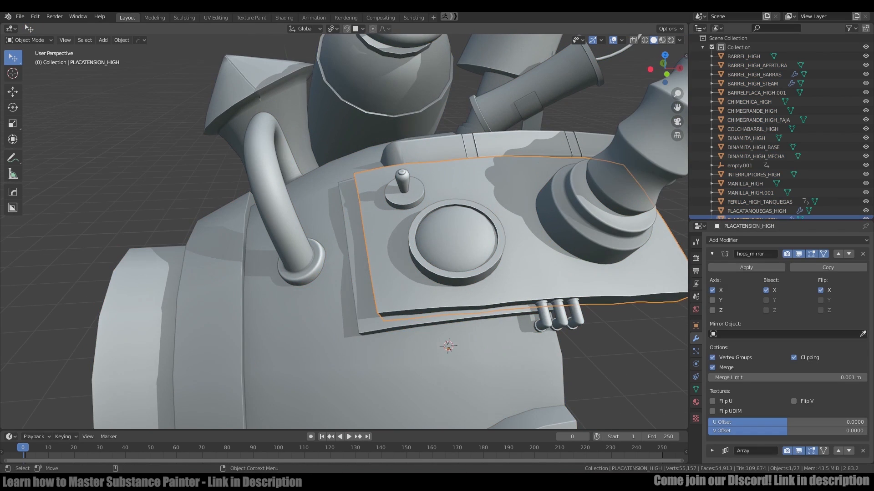
# Isolate PLACATENSION_HIGH_BASE in Edit Mode and select its inner faces covered by the upper plate.
pyautogui.click(356, 236)
pyautogui.press('Tab')
pyautogui.click(405, 314)
pyautogui.moveTo(405, 314); pyautogui.dragTo(405, 364, button='middle')
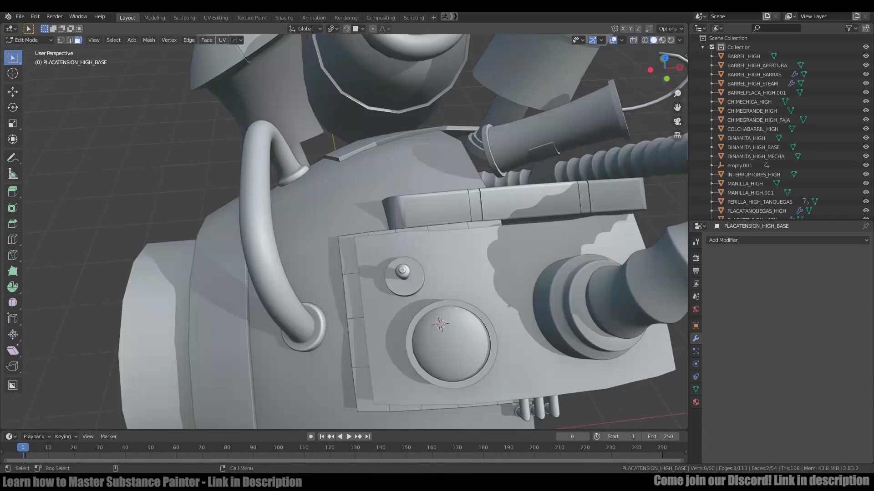
pyautogui.scroll(3, 346, 232)
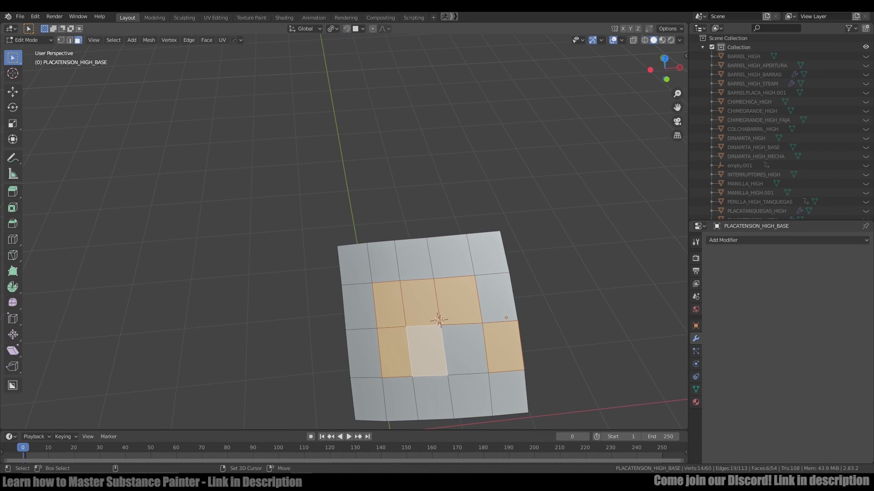
pyautogui.keyDown('alt'); pyautogui.moveTo(410, 295); pyautogui.dragTo(426, 159); pyautogui.keyUp('alt')
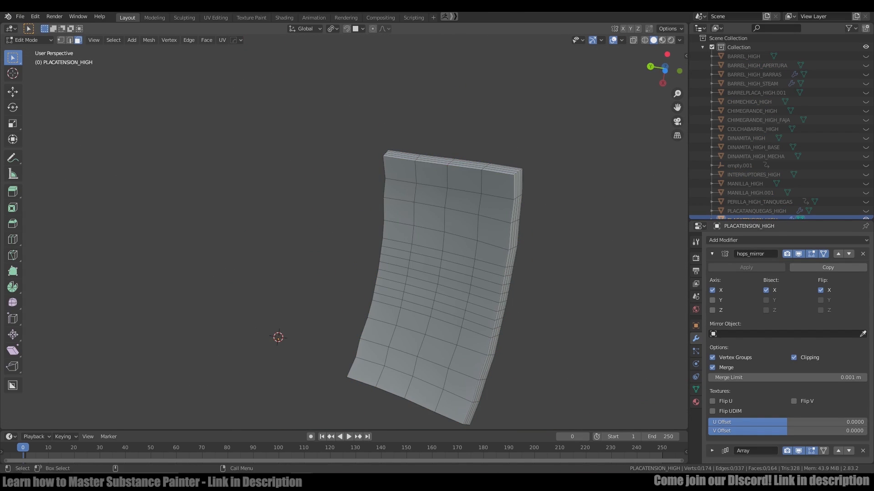
# Reduce the closely spaced edge loops on the isolated PLACATENSION_HIGH plate.
pyautogui.press('a')
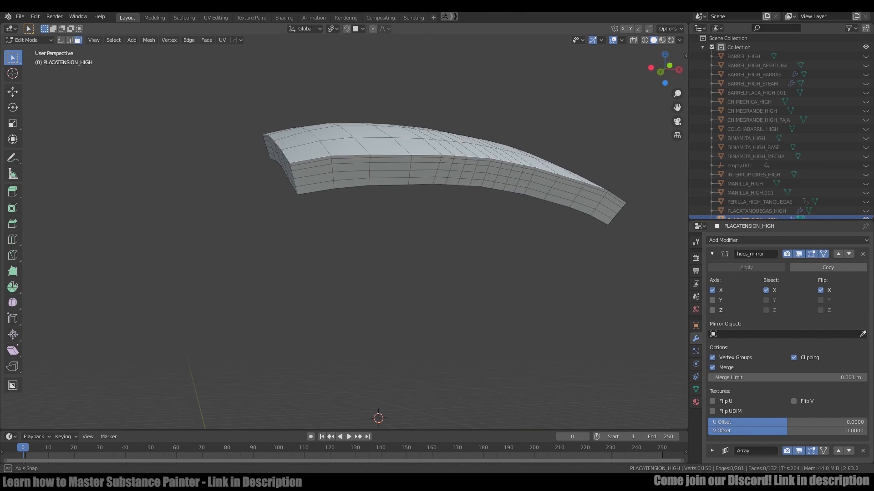
pyautogui.moveTo(377, 237); pyautogui.dragTo(371, 263, button='middle')
pyautogui.keyDown('shift'); pyautogui.click(371, 264); pyautogui.keyUp('shift')
pyautogui.keyDown('shift'); pyautogui.click(385, 263); pyautogui.keyUp('shift')
pyautogui.keyDown('shift'); pyautogui.click(400, 264); pyautogui.keyUp('shift')
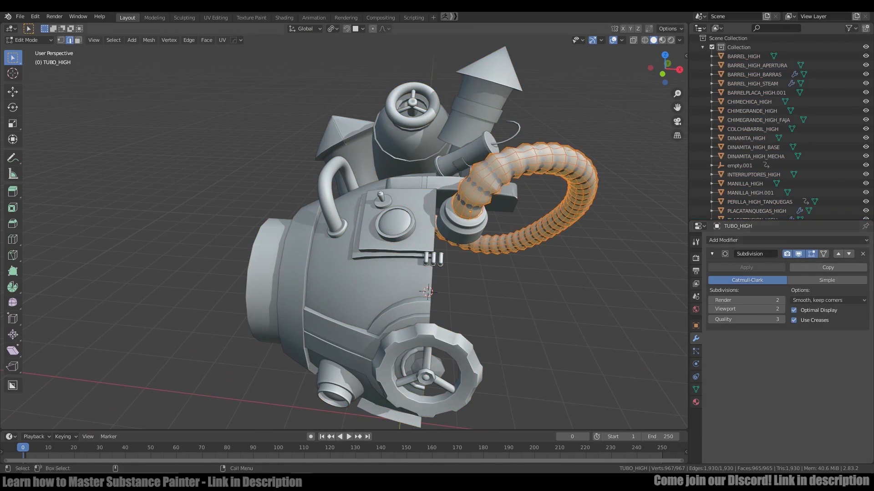
# Remove the Subdivision modifier from the corrugated TUBO_HIGH tube and isolate its mesh in Edit Mode.
pyautogui.moveTo(346, 237); pyautogui.dragTo(368, 225, button='middle')
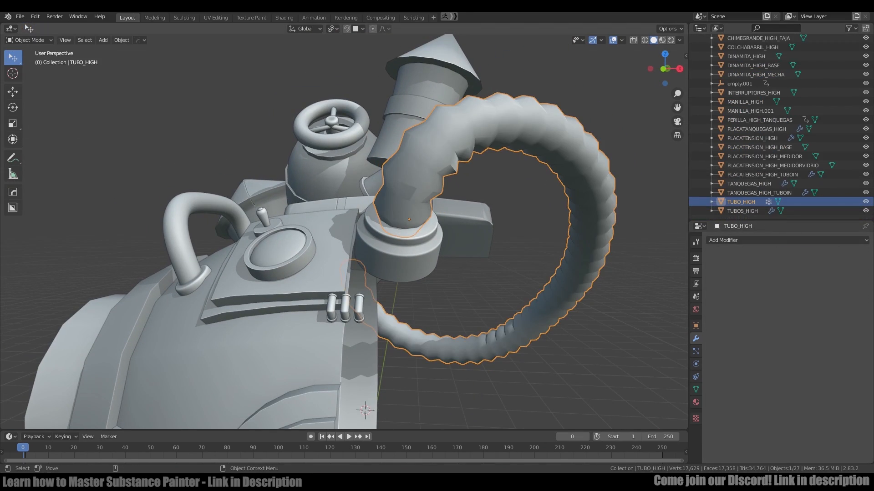
pyautogui.moveTo(346, 228); pyautogui.dragTo(327, 163, button='middle')
pyautogui.press('Tab')
pyautogui.press('Tab')
pyautogui.hotkey('shift', 'h')
pyautogui.press('Tab')
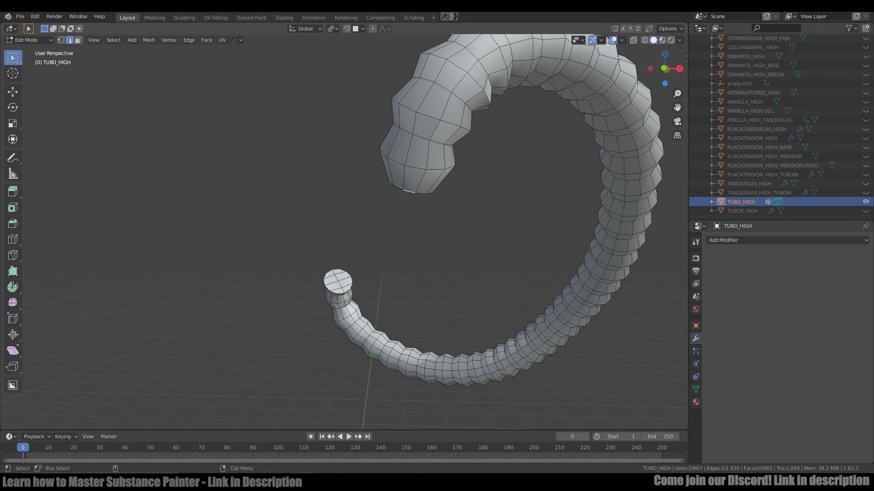
# Dissolve alternate edge loops along the whole corrugated TUBO_HIGH tube to make a smooth, simpler pipe.
pyautogui.keyDown('shift'); pyautogui.click(442, 87); pyautogui.keyUp('shift')
pyautogui.moveTo(437, 191); pyautogui.dragTo(409, 219, button='middle')
pyautogui.keyDown('shift'); pyautogui.click(334, 234); pyautogui.keyUp('shift')
pyautogui.moveTo(345, 228); pyautogui.dragTo(300, 200, button='middle')
pyautogui.keyDown('shift'); pyautogui.click(293, 214); pyautogui.keyUp('shift')
pyautogui.keyDown('shift'); pyautogui.click(299, 182); pyautogui.keyUp('shift')
pyautogui.keyDown('shift'); pyautogui.click(314, 136); pyautogui.keyUp('shift')
pyautogui.keyDown('shift'); pyautogui.click(355, 162); pyautogui.keyUp('shift')
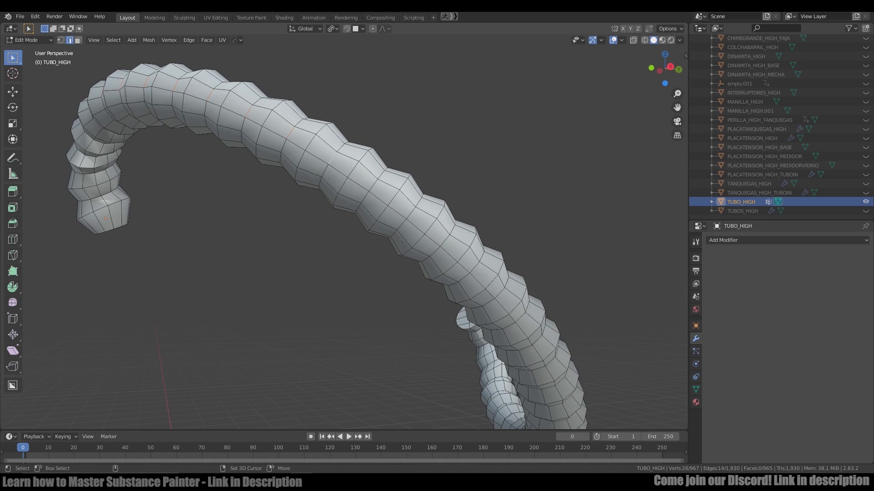
pyautogui.keyDown('shift'); pyautogui.click(378, 177); pyautogui.keyUp('shift')
pyautogui.keyDown('shift'); pyautogui.click(399, 193); pyautogui.keyUp('shift')
pyautogui.moveTo(400, 193); pyautogui.dragTo(414, 214, button='middle')
pyautogui.keyDown('shift'); pyautogui.click(387, 186); pyautogui.keyUp('shift')
pyautogui.keyDown('shift'); pyautogui.click(410, 205); pyautogui.keyUp('shift')
pyautogui.keyDown('shift'); pyautogui.click(426, 220); pyautogui.keyUp('shift')
pyautogui.keyDown('shift'); pyautogui.click(449, 245); pyautogui.keyUp('shift')
pyautogui.keyDown('shift'); pyautogui.click(468, 266); pyautogui.keyUp('shift')
pyautogui.moveTo(450, 246); pyautogui.dragTo(482, 260, button='middle')
pyautogui.keyDown('shift'); pyautogui.click(468, 255); pyautogui.keyUp('shift')
pyautogui.keyDown('shift'); pyautogui.click(460, 278); pyautogui.keyUp('shift')
pyautogui.keyDown('shift'); pyautogui.click(468, 271); pyautogui.keyUp('shift')
pyautogui.press('q')
pyautogui.moveTo(483, 261)
pyautogui.click(546, 306)
pyautogui.scroll(-2, 546, 306)
pyautogui.hotkey('ctrl', 'x')
# Delete the cap faces closing the tube's end that enters the collar.
pyautogui.moveTo(410, 273); pyautogui.dragTo(482, 278, button='middle')
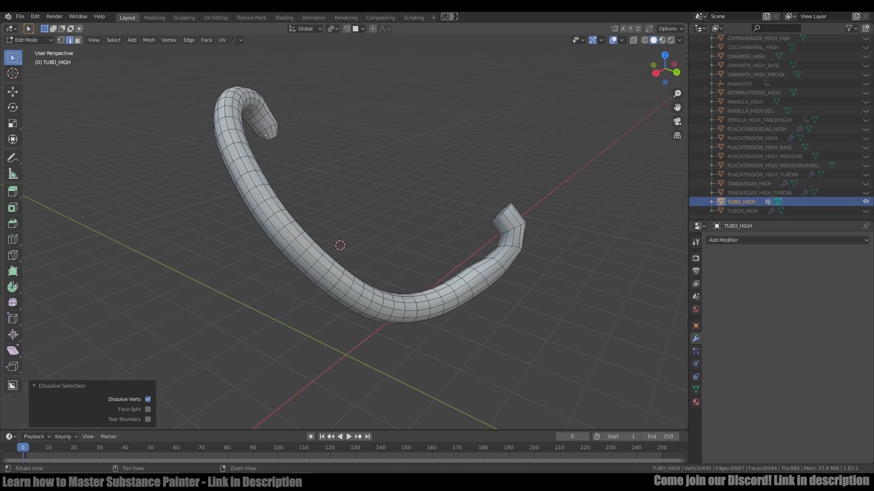
pyautogui.keyDown('alt'); pyautogui.moveTo(269, 136); pyautogui.dragTo(321, 215); pyautogui.keyUp('alt')
pyautogui.scroll(4, 321, 214)
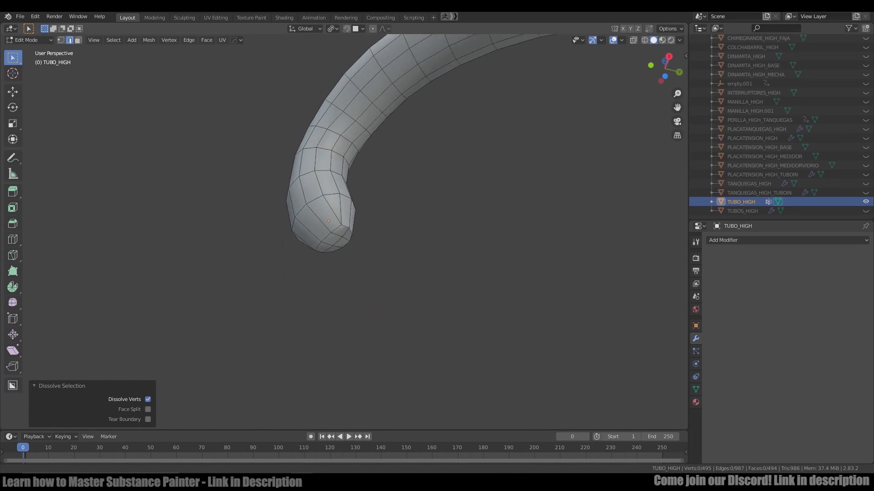
pyautogui.press('3')
pyautogui.click(306, 250)
pyautogui.keyDown('shift'); pyautogui.click(292, 264); pyautogui.keyUp('shift')
pyautogui.press('x')
pyautogui.click(285, 280)
pyautogui.keyDown('alt'); pyautogui.moveTo(285, 280); pyautogui.dragTo(346, 255); pyautogui.keyUp('alt')
# Bring all hidden parts back and check how the tube's open end sits in its collar.
pyautogui.press('Tab')
pyautogui.press('Tab')
pyautogui.hotkey('alt', 'h')
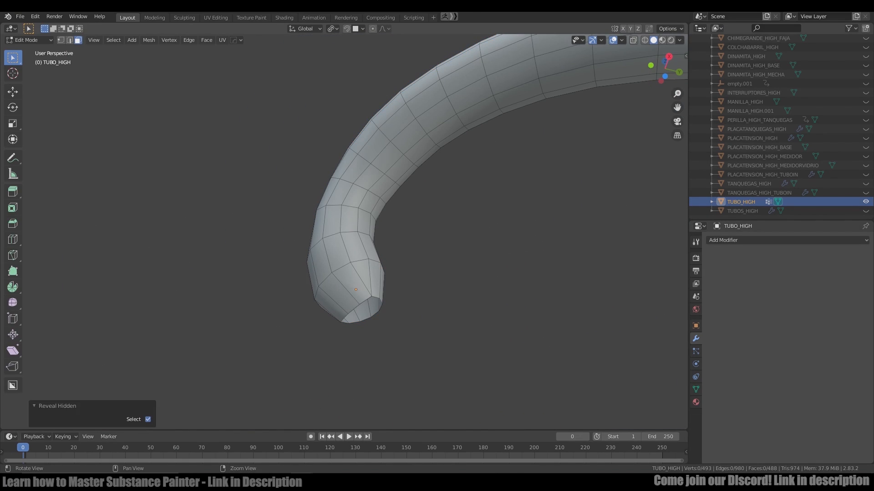
pyautogui.press('Tab')
pyautogui.hotkey('alt', 'h')
pyautogui.click(351, 195)
pyautogui.hotkey('alt', 'a')
pyautogui.moveTo(351, 195); pyautogui.dragTo(357, 300, button='middle')
pyautogui.press('Tab')
pyautogui.keyDown('alt'); pyautogui.moveTo(357, 300); pyautogui.dragTo(358, 302); pyautogui.keyUp('alt')
pyautogui.press('Tab')
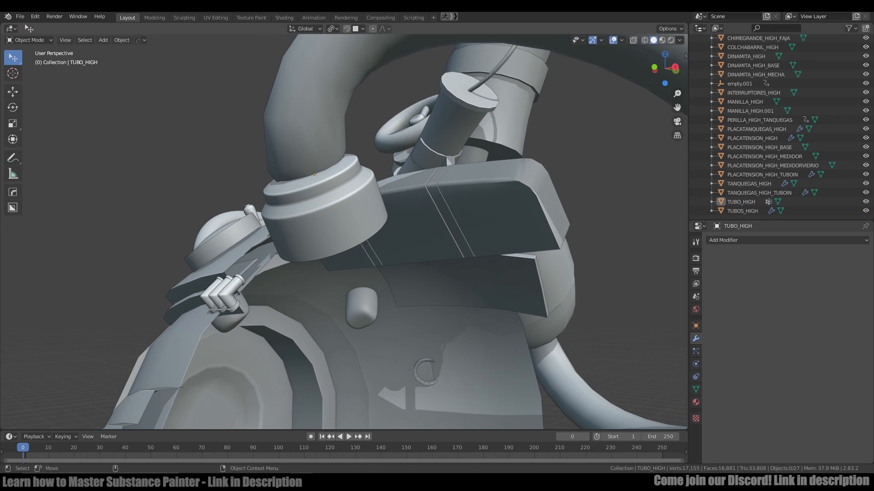
# Isolate the TUBO_HIGH tube in Edit Mode and select the rim vertex where its end face is distorted.
pyautogui.click(305, 127)
pyautogui.press('Tab')
pyautogui.press('Tab')
pyautogui.hotkey('shift', 'h')
pyautogui.press('Tab')
pyautogui.moveTo(384, 214); pyautogui.dragTo(370, 201, button='middle')
pyautogui.scroll(3, 370, 201)
pyautogui.press('1')
pyautogui.click(364, 254)
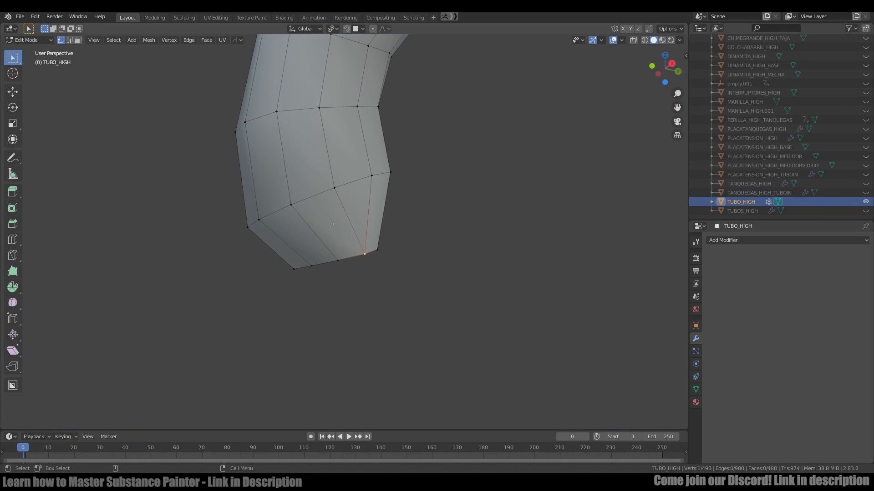
# Delete the distorted face at the tube's open end and fill the gap with a new face.
pyautogui.press('3')
pyautogui.click(356, 205)
pyautogui.press('Delete')
pyautogui.keyDown('alt'); pyautogui.moveTo(357, 206); pyautogui.dragTo(319, 205); pyautogui.keyUp('alt')
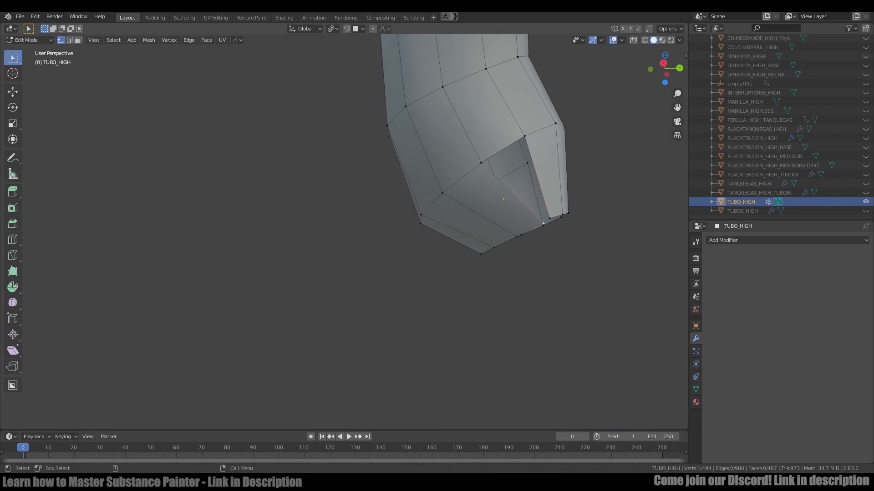
pyautogui.press('f')
pyautogui.keyDown('alt'); pyautogui.moveTo(537, 177); pyautogui.dragTo(614, 214); pyautogui.keyUp('alt')
# Delete all the cap faces at the tube's other end.
pyautogui.press('Tab')
pyautogui.scroll(-6, 399, 200)
pyautogui.press('Tab')
pyautogui.scroll(8, 320, 127)
pyautogui.scroll(-4, 320, 132)
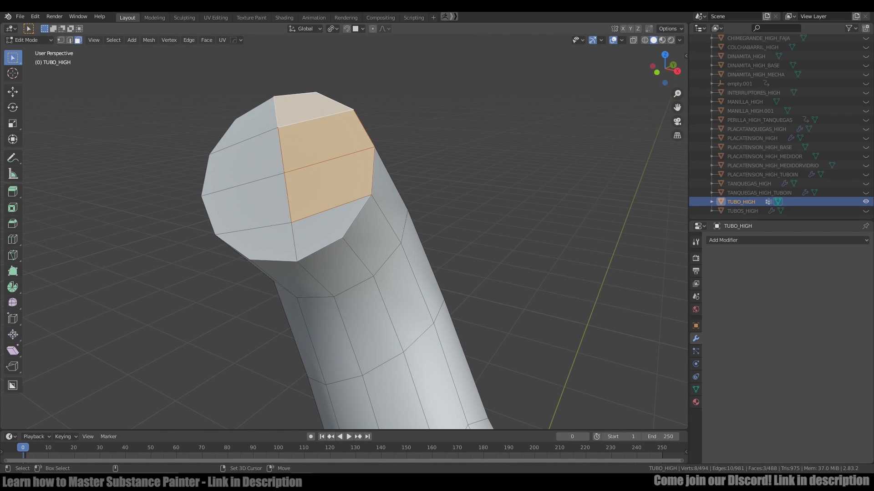
pyautogui.press('Escape')
pyautogui.press('x')
pyautogui.click(241, 156)
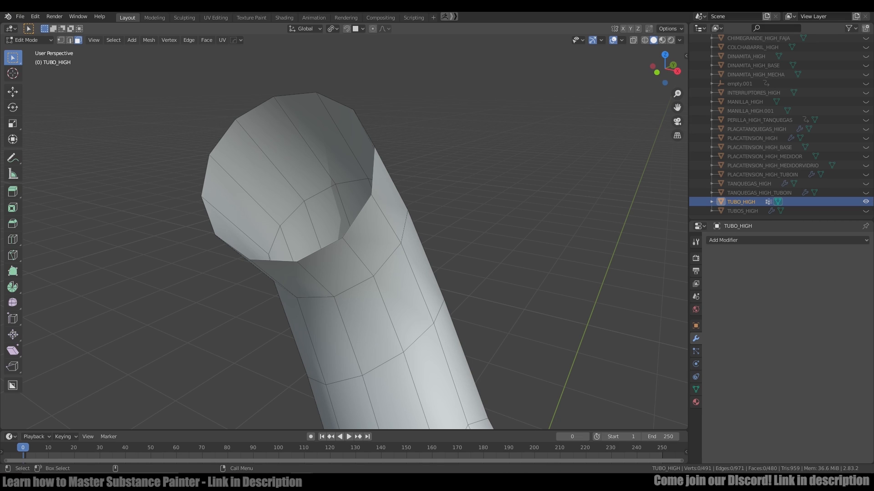
# Return the tube to Object Mode and show all of the barrel's parts.
pyautogui.press('capslock')
pyautogui.press('Tab')
pyautogui.hotkey('alt', 'h')
pyautogui.scroll(-6, 344, 232)
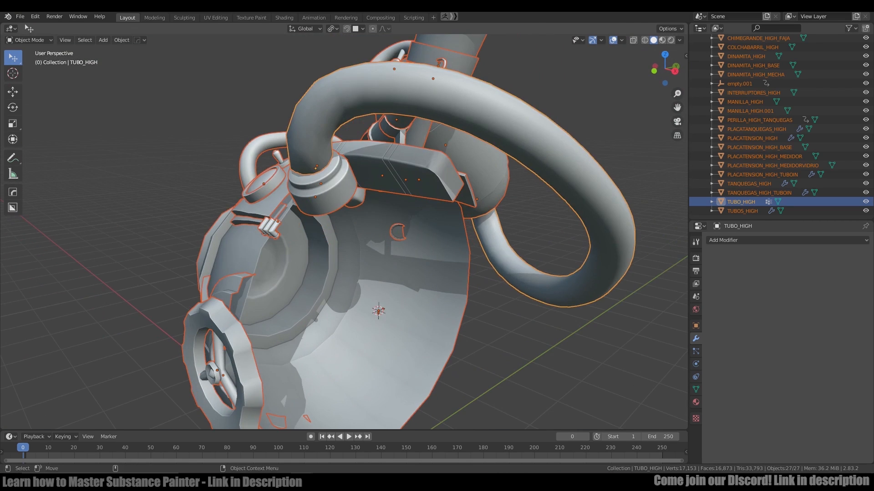
# Isolate the DINAMITA_HIGH dynamite stick and check its mesh in Edit Mode.
pyautogui.click(429, 173)
pyautogui.keyDown('alt'); pyautogui.moveTo(429, 191); pyautogui.dragTo(411, 221); pyautogui.keyUp('alt')
pyautogui.click(449, 228)
pyautogui.scroll(2, 448, 228)
pyautogui.click(364, 178)
pyautogui.keyDown('alt'); pyautogui.moveTo(364, 177); pyautogui.dragTo(305, 191); pyautogui.keyUp('alt')
pyautogui.scroll(4, 314, 175)
pyautogui.press('KP_Divide')
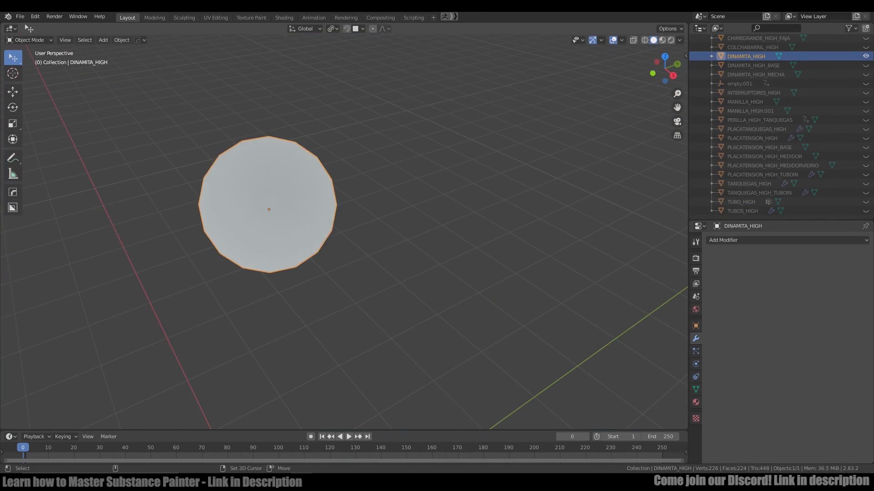
pyautogui.press('Tab')
# Show all parts, isolate the CHIMEGRANDE_HIGH large chimney to inspect its shape, and bring the full model back.
pyautogui.hotkey('alt', 'h')
pyautogui.keyDown('alt'); pyautogui.moveTo(321, 223); pyautogui.dragTo(482, 177); pyautogui.keyUp('alt')
pyautogui.click(448, 172)
pyautogui.press('q')
pyautogui.click(450, 173)
pyautogui.press('Escape')
pyautogui.press('KP_Divide')
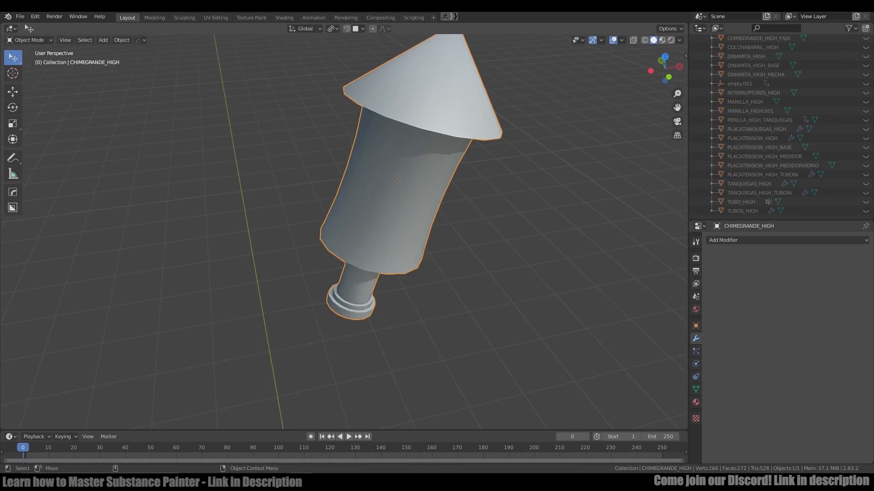
pyautogui.press('KP_Divide')
# Turn off the mirror modifier's viewport display on the TANQUEGAS_HIGH gas tank.
pyautogui.moveTo(346, 227); pyautogui.dragTo(341, 246, button='middle')
pyautogui.click(273, 201)
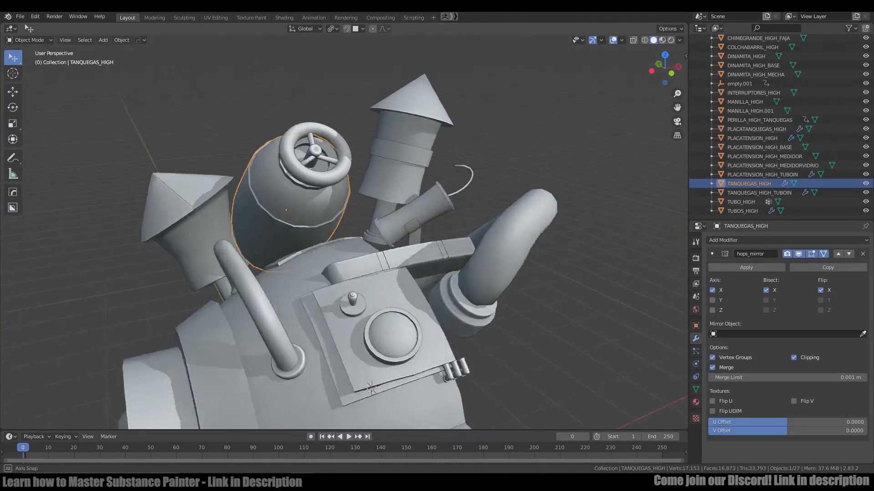
pyautogui.press('KP_Divide')
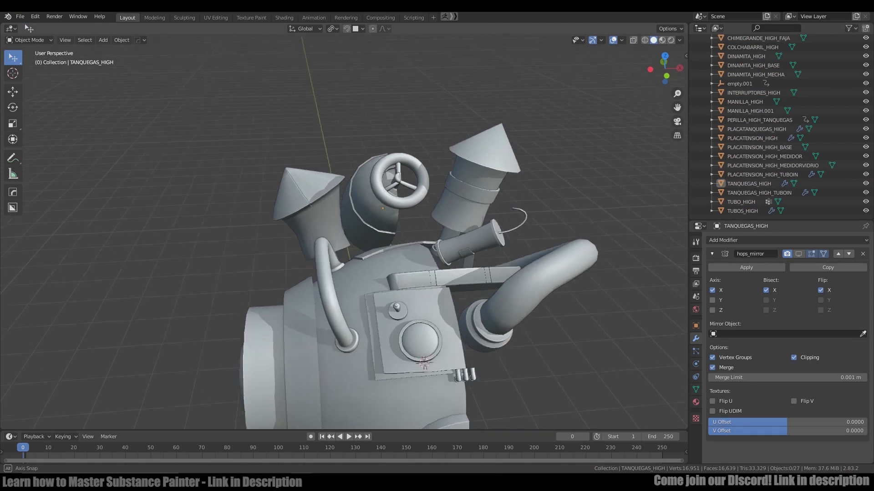
pyautogui.click(279, 184)
pyautogui.press('q')
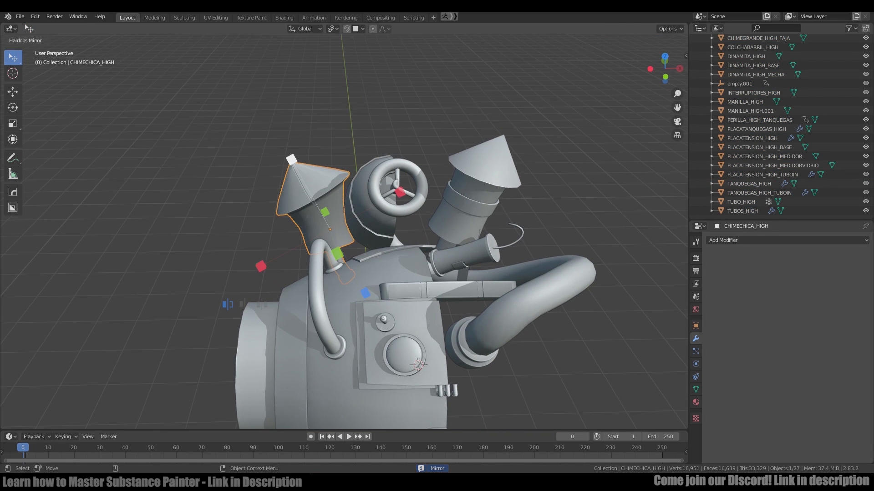
pyautogui.press('Escape')
pyautogui.hotkey('alt', 'a')
# Open the UV Editing workspace with all the barrel's objects selected and check their meshes in Edit Mode.
pyautogui.moveTo(364, 273); pyautogui.dragTo(333, 205, button='middle')
pyautogui.scroll(-2, 346, 232)
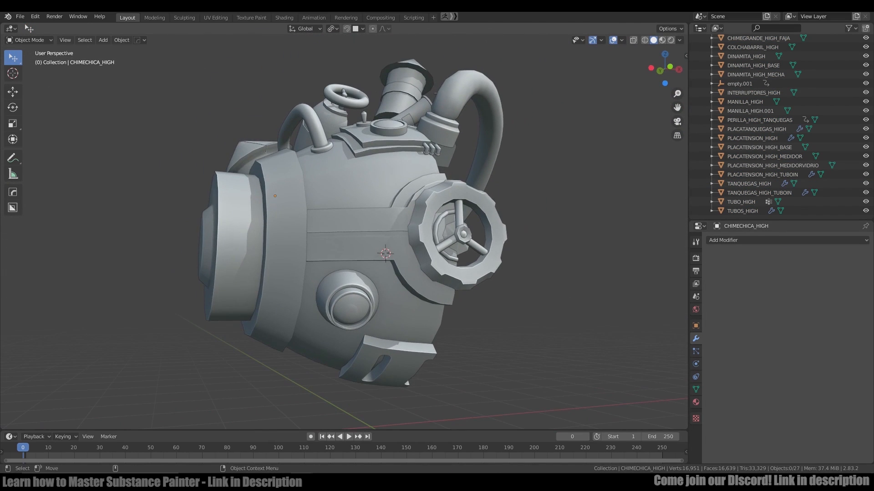
pyautogui.click(216, 17)
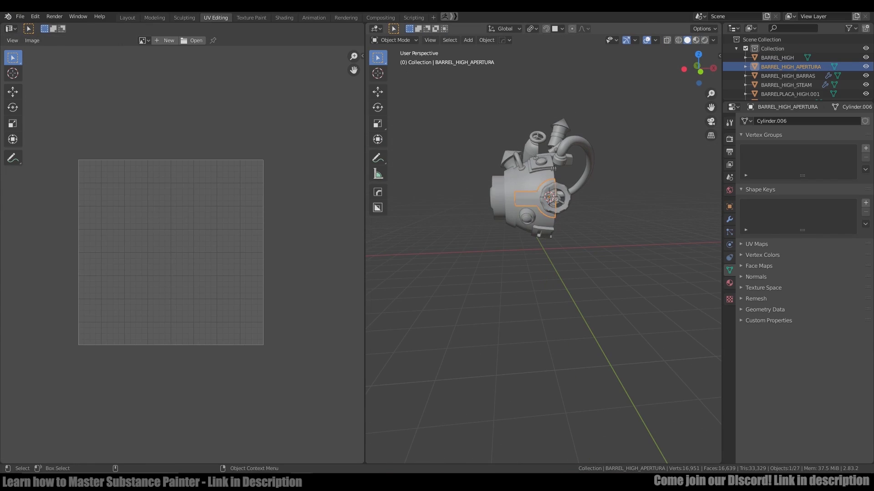
pyautogui.press('a')
pyautogui.press('Tab')
pyautogui.press('Tab')
# Select the BARREL_HIGH body and isolate it in the UV Editing viewport.
pyautogui.click(528, 196)
pyautogui.scroll(4, 527, 184)
pyautogui.moveTo(527, 191); pyautogui.dragTo(505, 205, button='middle')
pyautogui.click(487, 213)
pyautogui.hotkey('shift', 'h')
pyautogui.scroll(5, 500, 205)
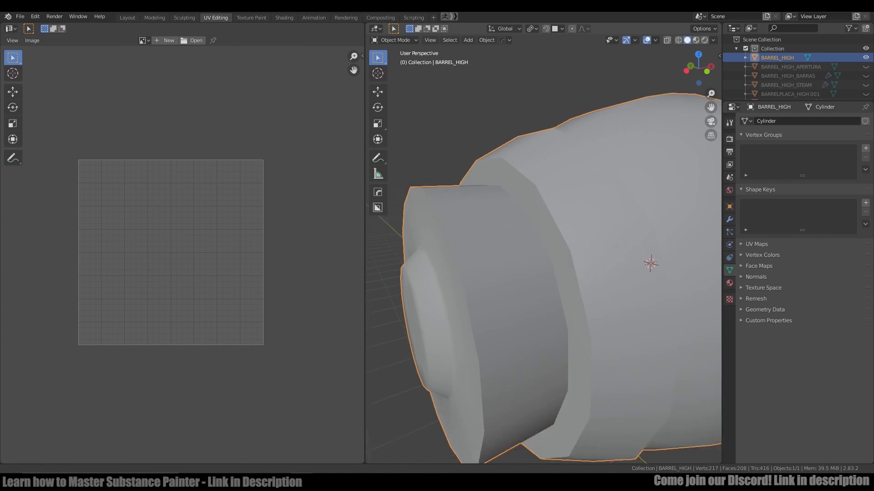
# Mark a seam on the barrel body's end cap, unwrap all its faces, and enlarge the UV editor to view the islands.
pyautogui.scroll(-1, 543, 253)
pyautogui.moveTo(543, 254); pyautogui.dragTo(505, 268, button='middle')
pyautogui.hotkey('ctrl', 'space')
pyautogui.scroll(-3, 543, 233)
pyautogui.press('Tab')
pyautogui.press('2')
pyautogui.click(378, 216)
pyautogui.hotkey('ctrl', 'e')
pyautogui.hotkey('ctrl', 'space')
pyautogui.press('a')
pyautogui.scroll(3, 505, 268)
pyautogui.moveTo(506, 268); pyautogui.dragTo(523, 273, button='middle')
pyautogui.hotkey('ctrl', 'space')
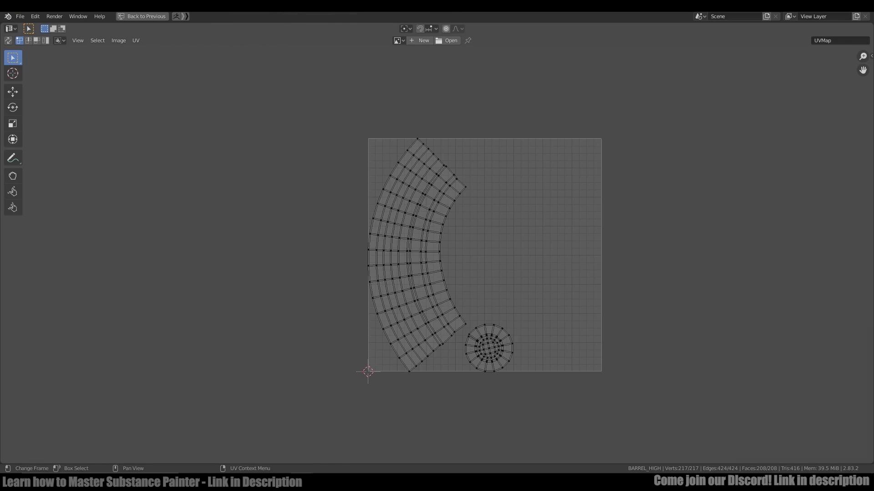
# Display the TexTools add-on's UV Layout tools beside the barrel's UV map.
pyautogui.click(867, 117)
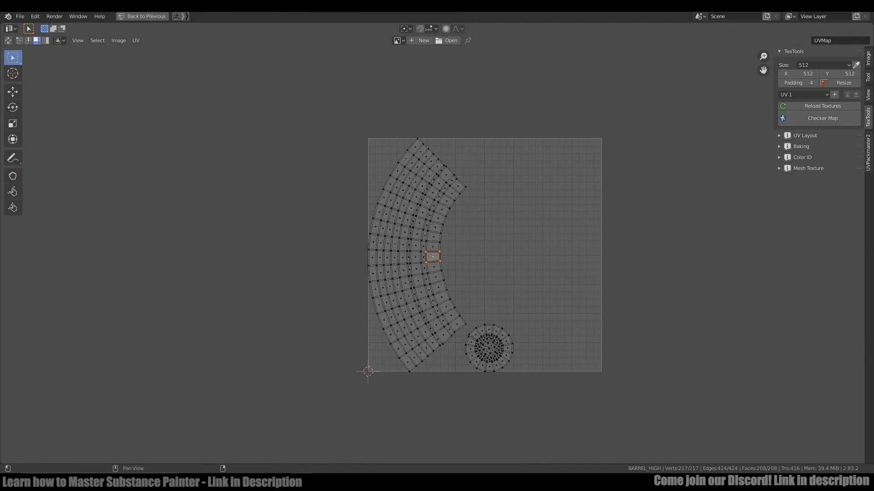
pyautogui.click(34, 17)
pyautogui.click(50, 146)
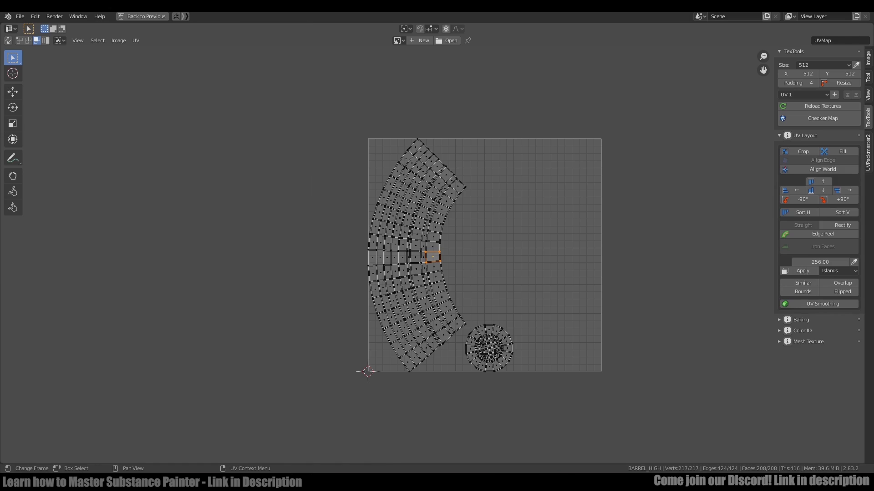
# Try straightening the barrel's curved UV island with Follow Active Quads.
pyautogui.scroll(3, 525, 296)
pyautogui.rightClick(295, 219)
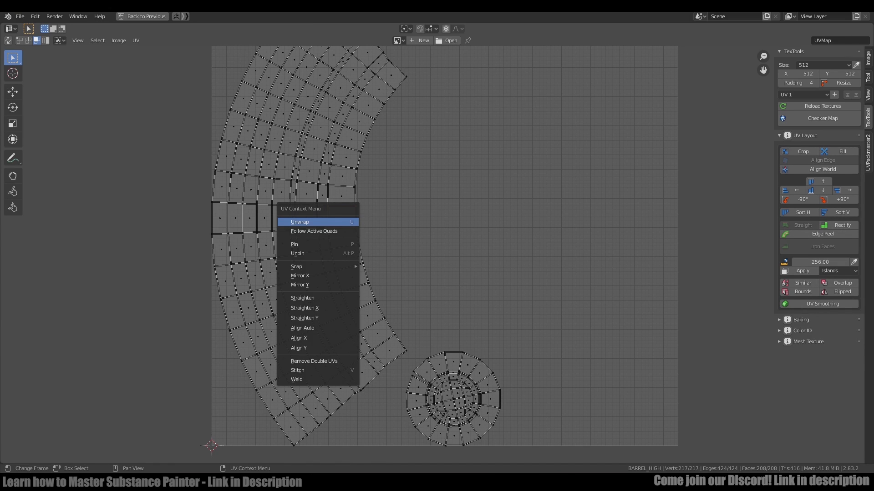
pyautogui.rightClick(306, 214)
pyautogui.click(318, 219)
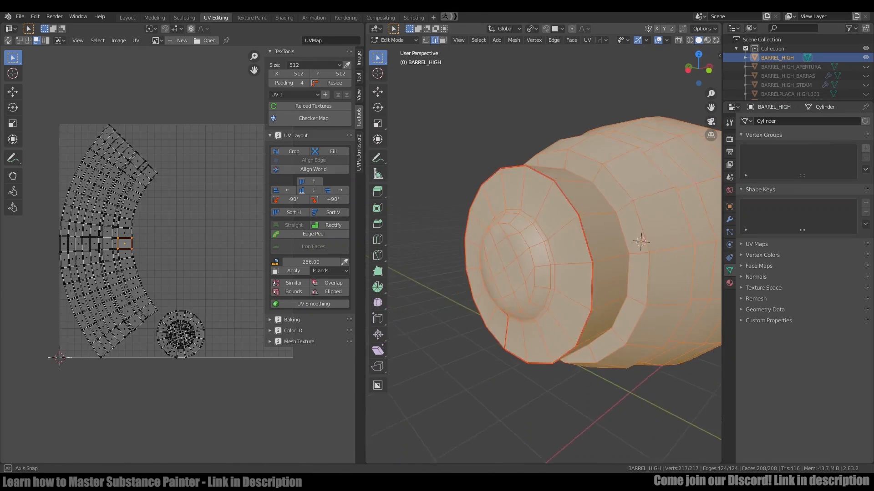
# Clear the extra radial seam on the barrel's end cap and unwrap all the faces again.
pyautogui.click(589, 238)
pyautogui.keyDown('shift'); pyautogui.click(585, 276); pyautogui.keyUp('shift')
pyautogui.press('u')
pyautogui.click(559, 369)
pyautogui.press('a')
pyautogui.press('u')
pyautogui.press('u')
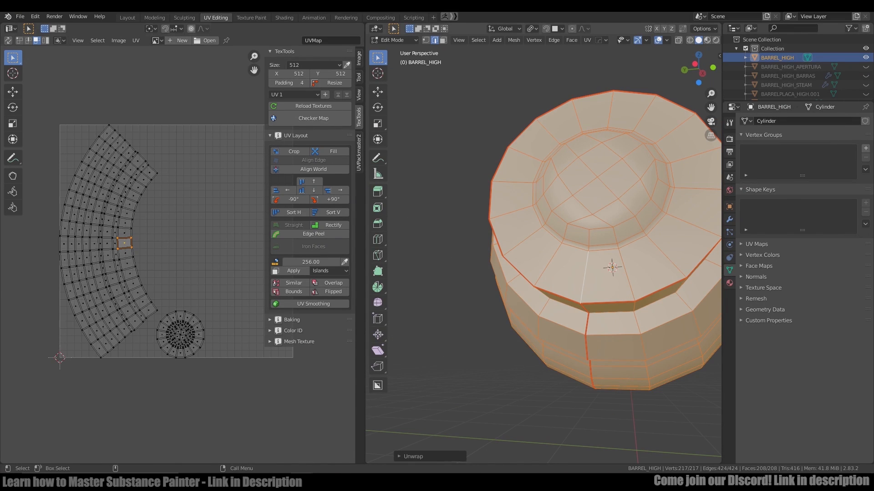
# Straighten the barrel's newly unwrapped side island into a rectangular grid.
pyautogui.scroll(3, 175, 280)
pyautogui.hotkey('ctrl', 'space')
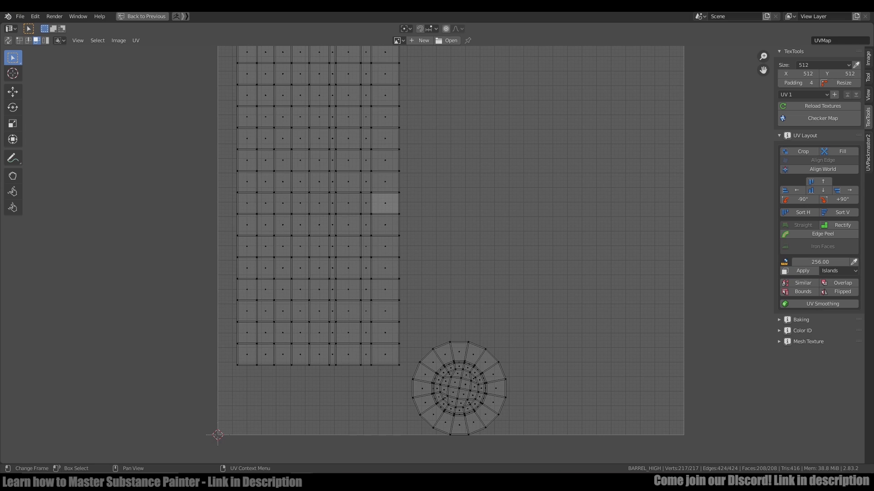
pyautogui.scroll(-2, 511, 230)
pyautogui.hotkey('ctrl', 'space')
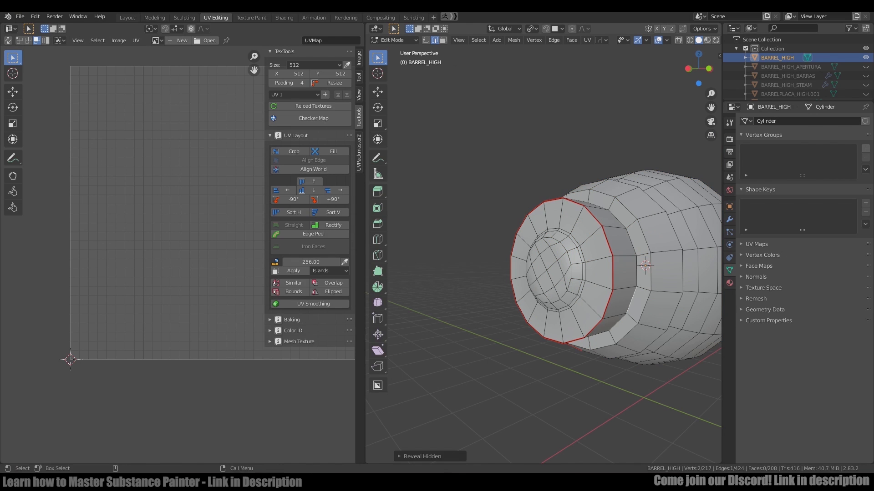
# Bring back all parts, isolate BARREL_HIGH_STEAM, and open its mesh in Edit Mode.
pyautogui.press('Tab')
pyautogui.hotkey('alt', 'h')
pyautogui.keyDown('shift'); pyautogui.moveTo(660, 250); pyautogui.dragTo(409, 251, button='middle'); pyautogui.keyUp('shift')
pyautogui.hotkey('shift', 'h')
pyautogui.hotkey('ctrl', 'space')
pyautogui.press('Tab')
pyautogui.moveTo(437, 282); pyautogui.dragTo(482, 273, button='middle')
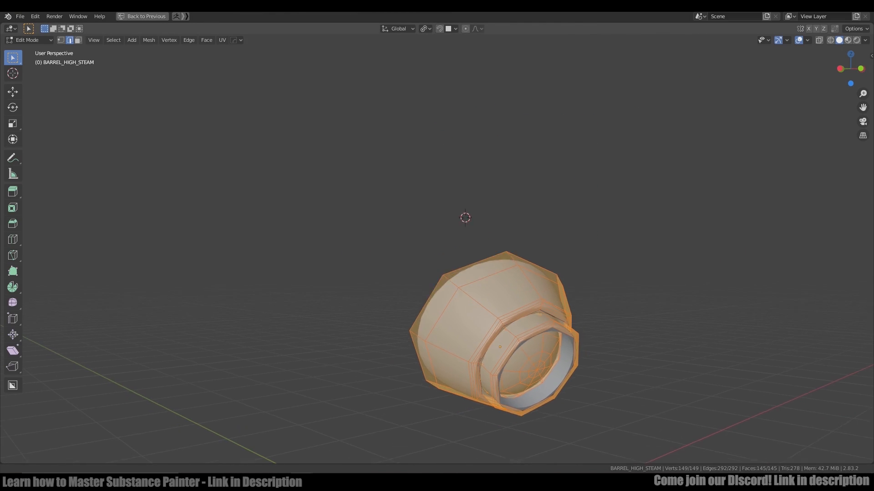
# Display the steam part's modifiers and return to its mesh in an enlarged 3D viewport.
pyautogui.hotkey('ctrl', 'space')
pyautogui.click(728, 206)
pyautogui.click(729, 220)
pyautogui.press('Tab')
pyautogui.moveTo(546, 282); pyautogui.dragTo(532, 278, button='middle')
pyautogui.hotkey('ctrl', 'space')
pyautogui.press('Tab')
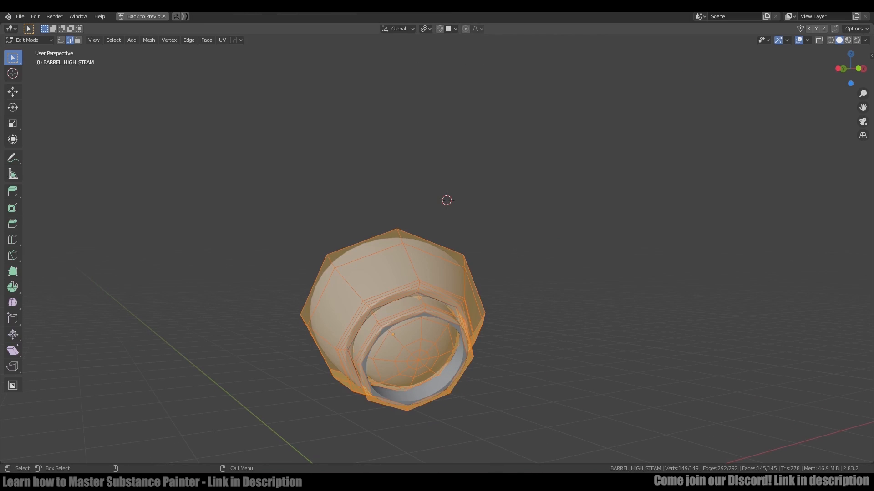
# Mark a lengthwise seam along the steam part, running from its wide rim across the stepped rings.
pyautogui.keyDown('alt'); pyautogui.click(393, 261); pyautogui.keyUp('alt')
pyautogui.moveTo(392, 262); pyautogui.dragTo(388, 255, button='middle')
pyautogui.keyDown('alt'); pyautogui.moveTo(388, 255); pyautogui.dragTo(378, 241); pyautogui.keyUp('alt')
pyautogui.press('l')
pyautogui.hotkey('alt', 'a')
pyautogui.hotkey('ctrl', 'space')
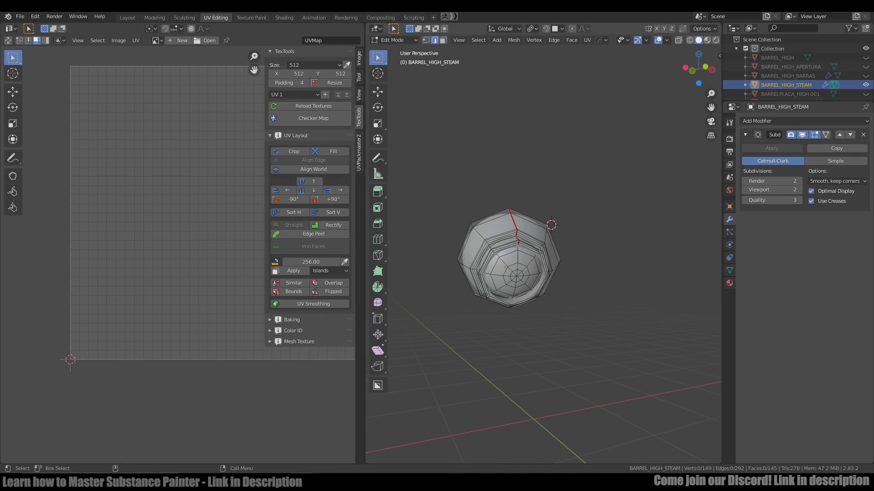
# Unwrap all faces of the steam part and examine its overlapping UV islands up close.
pyautogui.keyDown('alt'); pyautogui.moveTo(537, 268); pyautogui.dragTo(524, 252); pyautogui.keyUp('alt')
pyautogui.keyDown('alt'); pyautogui.moveTo(523, 253); pyautogui.dragTo(560, 254, button='right'); pyautogui.keyUp('alt')
pyautogui.keyDown('alt'); pyautogui.moveTo(559, 255); pyautogui.dragTo(580, 275); pyautogui.keyUp('alt')
pyautogui.scroll(-3, 578, 243)
pyautogui.press('a')
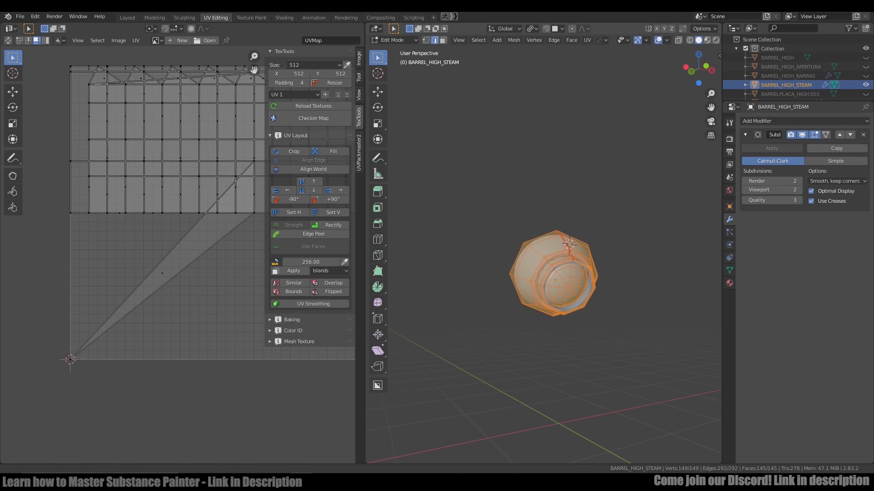
pyautogui.press('u')
pyautogui.click(571, 245)
pyautogui.scroll(5, 194, 241)
pyautogui.click(223, 234)
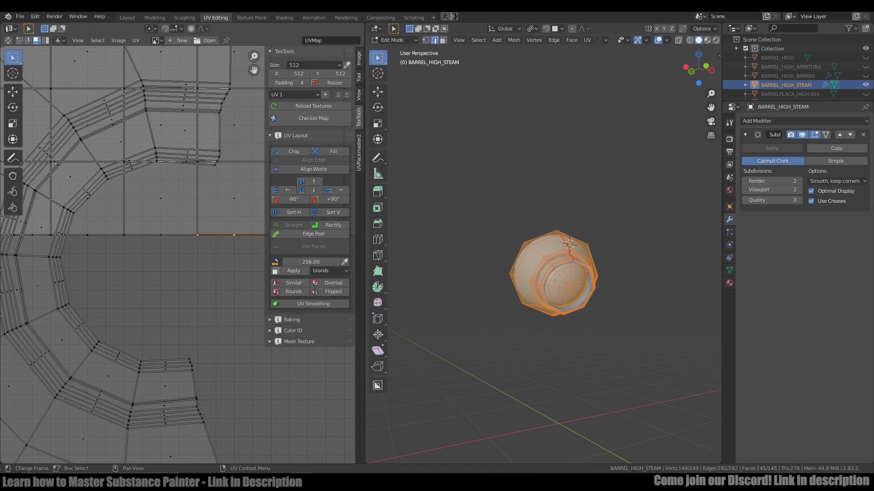
# Turn on UV sync selection, select a linked set of the steam part's faces and isolate it for inspection.
pyautogui.click(7, 40)
pyautogui.press('3')
pyautogui.hotkey('alt', 'a')
pyautogui.press('l')
pyautogui.hotkey('shift', 'h')
pyautogui.hotkey('ctrl', 'space')
pyautogui.press('Tab')
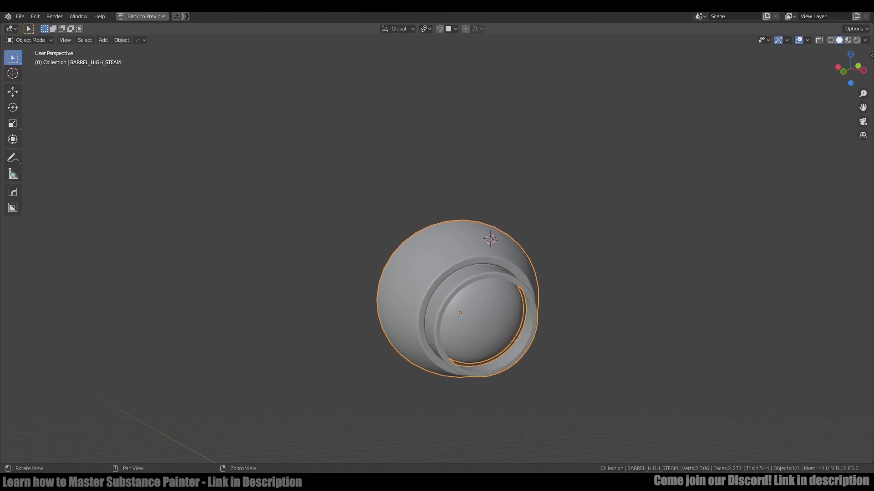
# Delete the unneeded faces at the back of the steam part and unwrap its mesh again.
pyautogui.press('Tab')
pyautogui.keyDown('alt'); pyautogui.moveTo(473, 255); pyautogui.dragTo(583, 310); pyautogui.keyUp('alt')
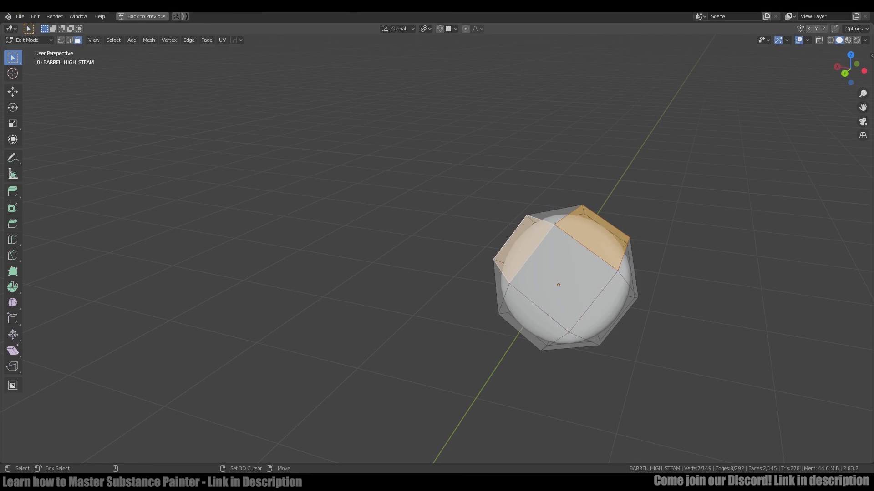
pyautogui.press('x')
pyautogui.click(517, 310)
pyautogui.moveTo(516, 310); pyautogui.dragTo(573, 318, button='middle')
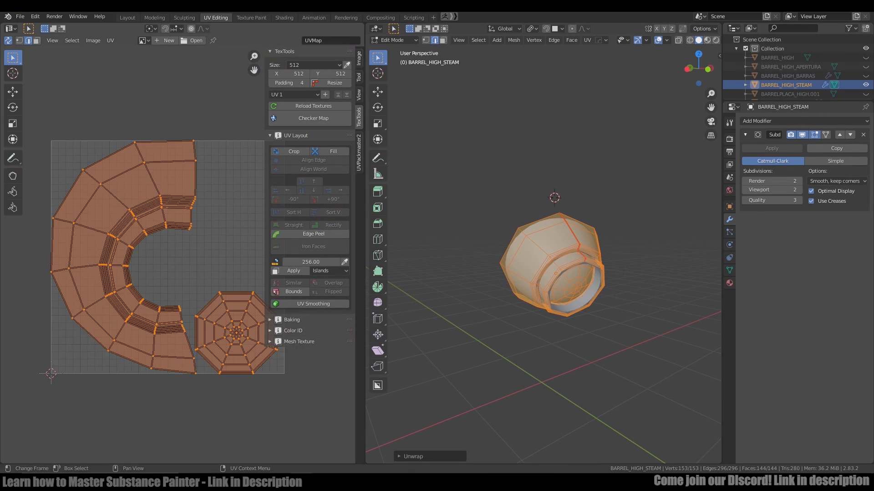
# Straighten the steam part's curved ring island into a rectangular strip with Follow Active Quads.
pyautogui.moveTo(555, 273); pyautogui.dragTo(518, 277, button='middle')
pyautogui.scroll(2, 543, 246)
pyautogui.click(499, 269)
pyautogui.press('l')
pyautogui.press('s')
pyautogui.click(557, 59)
pyautogui.press('s')
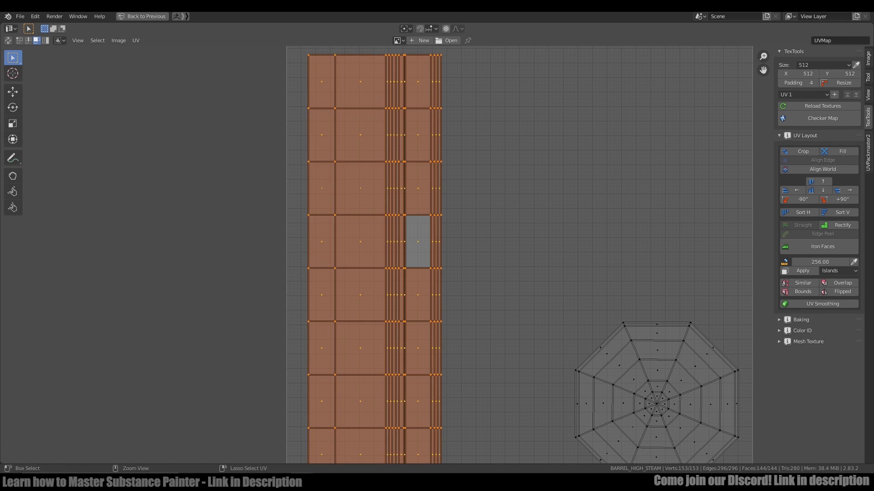
pyautogui.hotkey('ctrl', 'z')
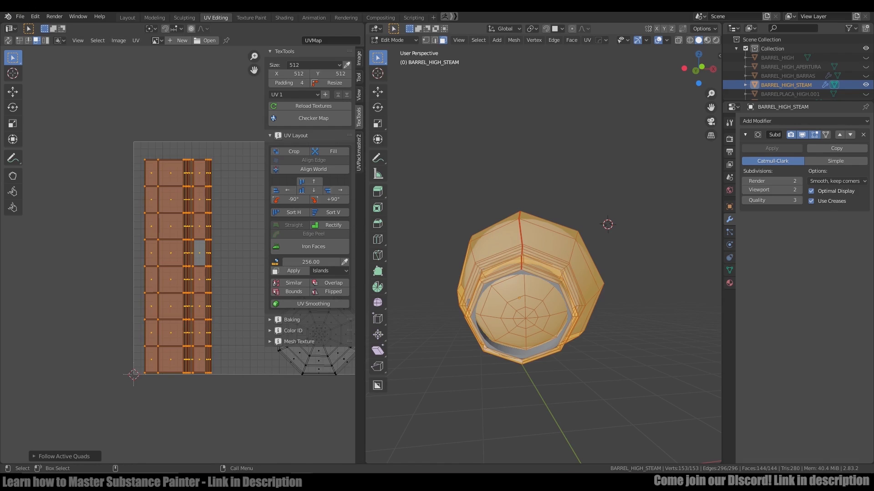
# Select the BARRELPLACA_HIGH.001 plate, isolate it, and open its mesh in Edit Mode.
pyautogui.press('Tab')
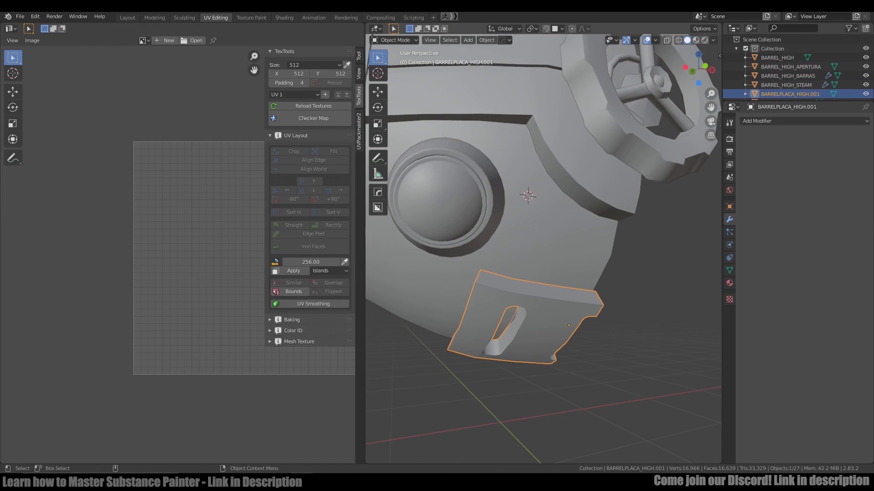
pyautogui.press('KP_Divide')
pyautogui.press('Tab')
pyautogui.moveTo(501, 228); pyautogui.dragTo(460, 273, button='middle')
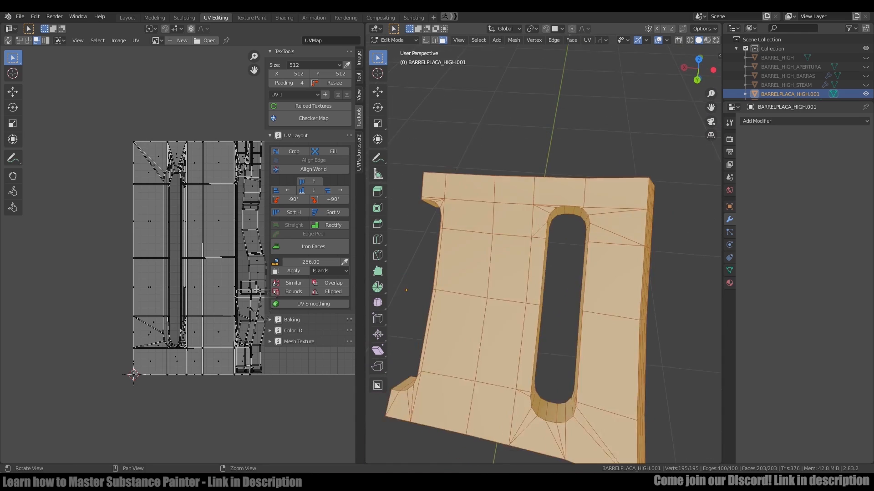
# Select the redundant edge loops running along the plate's side walls and dissolve them.
pyautogui.click(443, 190)
pyautogui.moveTo(443, 190); pyautogui.dragTo(546, 150, button='middle')
pyautogui.press('2')
pyautogui.moveTo(594, 219); pyautogui.dragTo(630, 258)
pyautogui.press('q')
pyautogui.moveTo(590, 326)
pyautogui.click(657, 371)
pyautogui.moveTo(592, 319); pyautogui.dragTo(610, 291, button='middle')
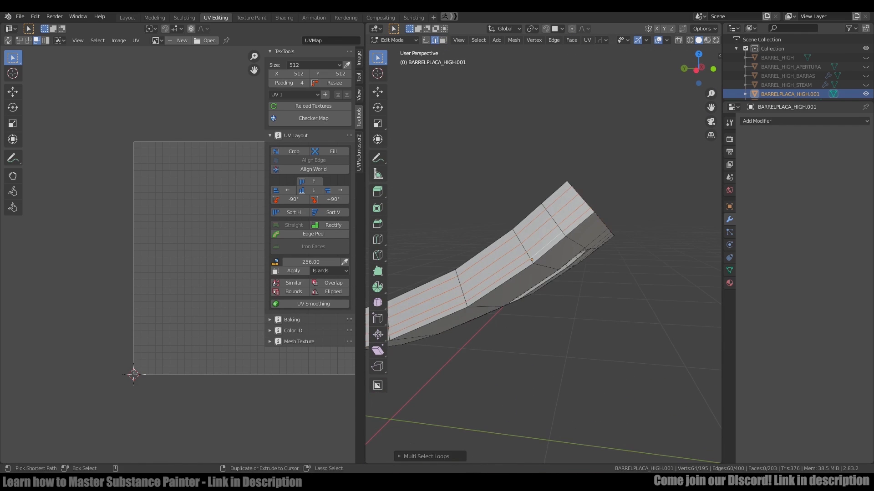
pyautogui.hotkey('ctrl', 'x')
pyautogui.moveTo(546, 296); pyautogui.dragTo(646, 346, button='middle')
pyautogui.keyDown('ctrl'); pyautogui.moveTo(591, 291); pyautogui.dragTo(591, 237, button='middle'); pyautogui.keyUp('ctrl')
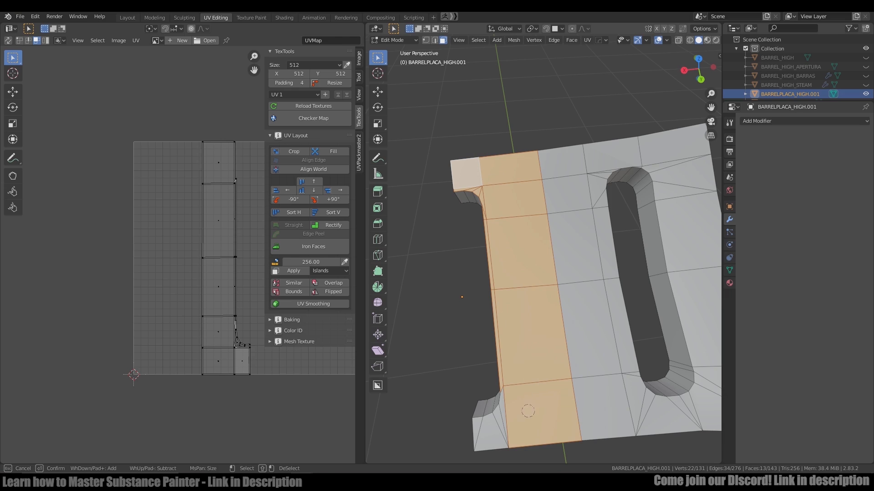
# Select all the faces on one broad side of the plate, around its slot, and delete them.
pyautogui.moveTo(609, 155); pyautogui.dragTo(644, 159)
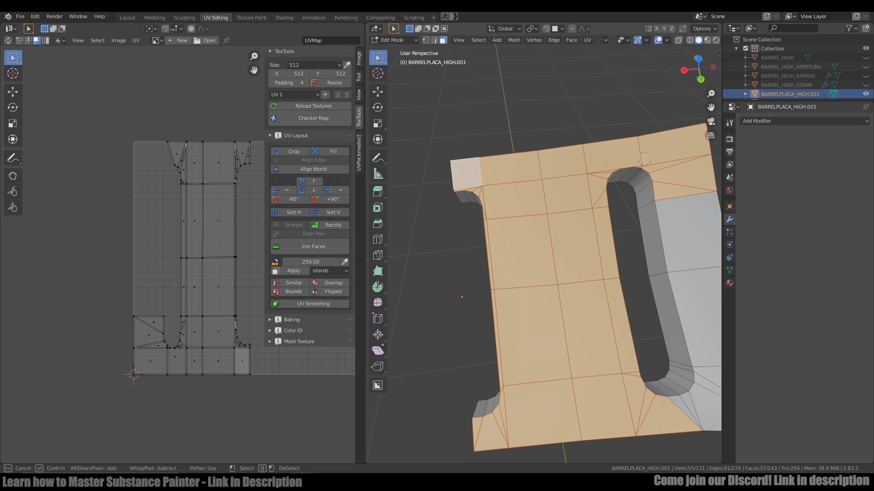
pyautogui.keyDown('shift'); pyautogui.moveTo(674, 218); pyautogui.dragTo(555, 197, button='middle'); pyautogui.keyUp('shift')
pyautogui.press('c')
pyautogui.moveTo(564, 205); pyautogui.dragTo(578, 380)
pyautogui.press('x')
pyautogui.press('f')
# Mark a seam along an edge loop of the plate and unwrap all its faces.
pyautogui.press('a')
pyautogui.keyDown('alt'); pyautogui.moveTo(537, 245); pyautogui.dragTo(587, 228); pyautogui.keyUp('alt')
pyautogui.hotkey('alt', 'a')
pyautogui.press('2')
pyautogui.doubleClick(586, 226)
pyautogui.hotkey('ctrl', 'e')
pyautogui.keyDown('alt'); pyautogui.moveTo(596, 301); pyautogui.dragTo(586, 273, button='middle'); pyautogui.keyUp('alt')
pyautogui.press('a')
pyautogui.press('u')
pyautogui.press('Return')
pyautogui.scroll(-3, 171, 257)
pyautogui.hotkey('ctrl', 'space')
pyautogui.scroll(3, 491, 294)
# Mark an additional edge of the plate as a seam and unwrap the whole mesh again.
pyautogui.hotkey('ctrl', 'space')
pyautogui.click(539, 167)
pyautogui.hotkey('ctrl', 'e')
pyautogui.press('a')
pyautogui.press('u')
pyautogui.press('Return')
# Rectify the plate's two narrow strip islands with TexTools.
pyautogui.hotkey('ctrl', 'space')
pyautogui.scroll(4, 470, 254)
pyautogui.click(522, 265)
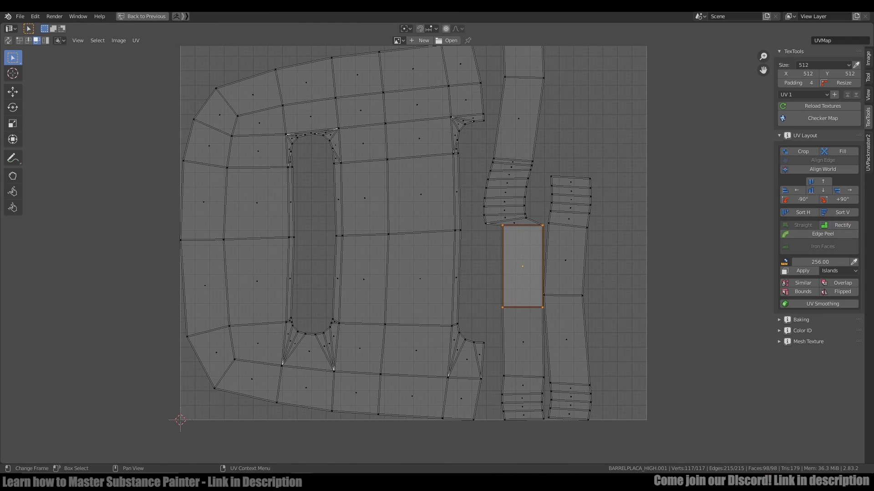
pyautogui.press('l')
pyautogui.click(563, 259)
pyautogui.click(839, 225)
# Try to rectify the plate's large slotted island.
pyautogui.click(419, 279)
pyautogui.click(838, 225)
pyautogui.hotkey('ctrl', 'z')
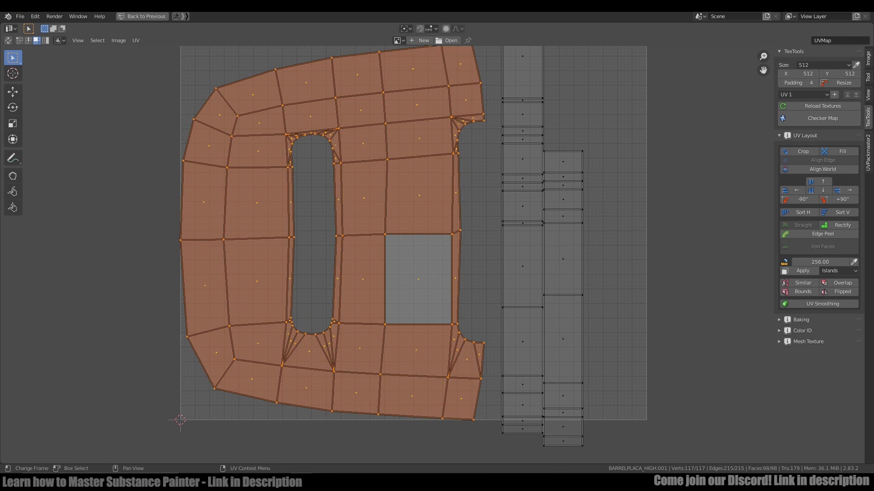
# Mark seams on the plate's border corner edges and unwrap all its faces with the new cuts.
pyautogui.click(455, 193)
pyautogui.hotkey('ctrl', 'space')
pyautogui.moveTo(455, 193); pyautogui.dragTo(558, 150, button='middle')
pyautogui.hotkey('alt', 'a')
pyautogui.click(559, 137)
pyautogui.hotkey('ctrl', 'e')
pyautogui.press('a')
pyautogui.press('u')
pyautogui.press('Return')
pyautogui.hotkey('ctrl', 'space')
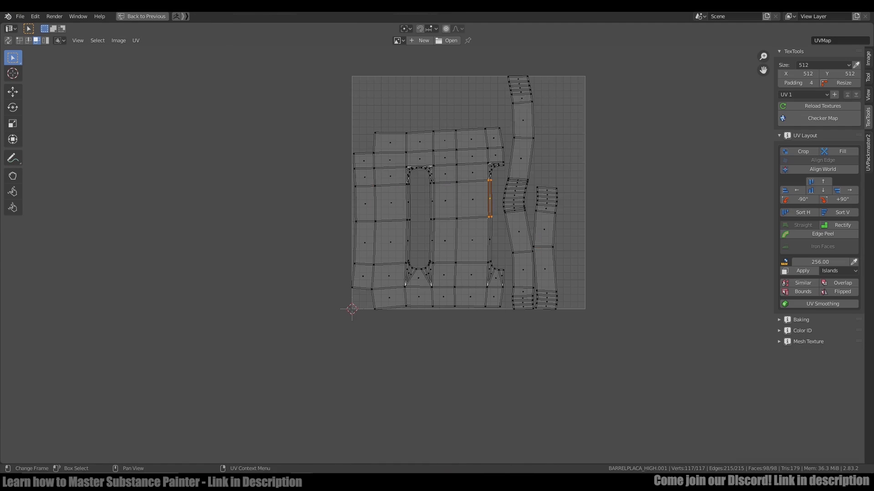
# Rectify both narrow strip islands of the freshly unwrapped plate with TexTools.
pyautogui.scroll(4, 470, 254)
pyautogui.click(501, 256)
pyautogui.click(839, 225)
pyautogui.press('l')
pyautogui.click(541, 251)
pyautogui.click(839, 224)
pyautogui.press('l')
# Align the slotted island's upper border vertices on Y and its outer slot-side column of vertices on X.
pyautogui.press('1')
pyautogui.moveTo(257, 74); pyautogui.dragTo(484, 110)
pyautogui.hotkey('shift', 'w')
pyautogui.press('y')
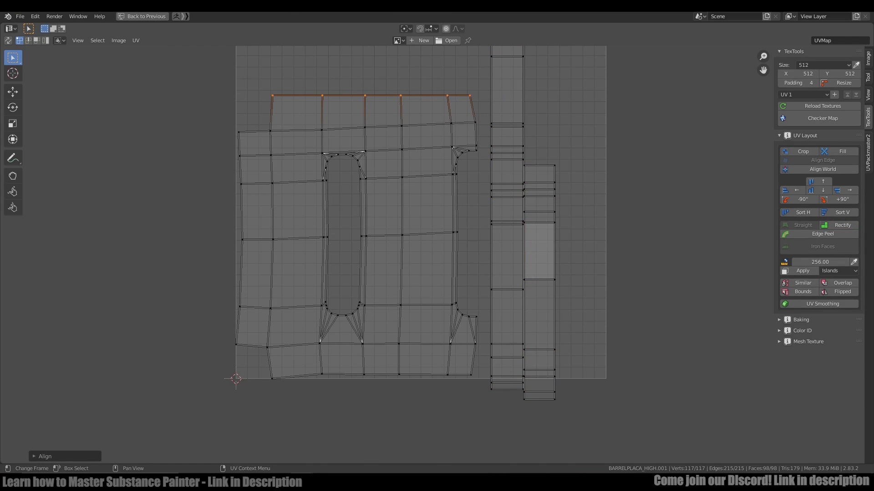
pyautogui.hotkey('shift', 'w')
pyautogui.press('x')
# Align and pin the slotted island's lower border vertices on Y, then align the vertex column beside the notch on X.
pyautogui.moveTo(259, 75); pyautogui.dragTo(473, 392)
pyautogui.hotkey('shift', 'w')
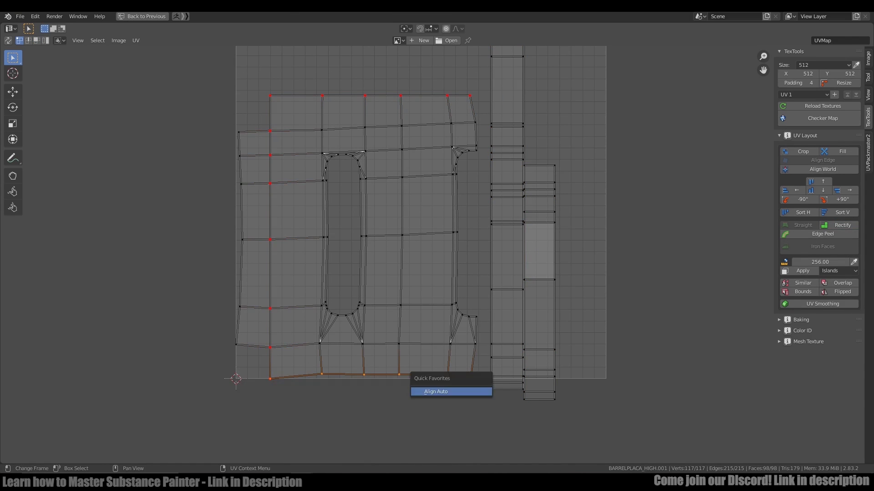
pyautogui.press('y')
pyautogui.press('p')
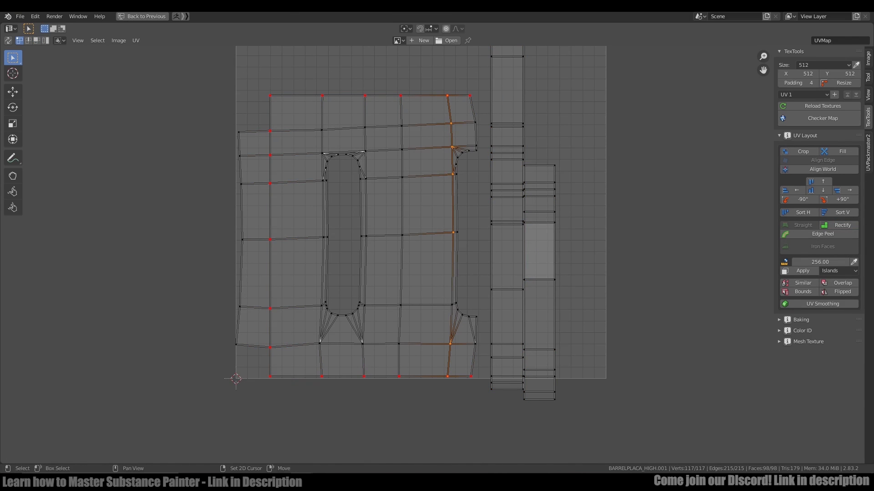
pyautogui.hotkey('shift', 'w')
pyautogui.press('x')
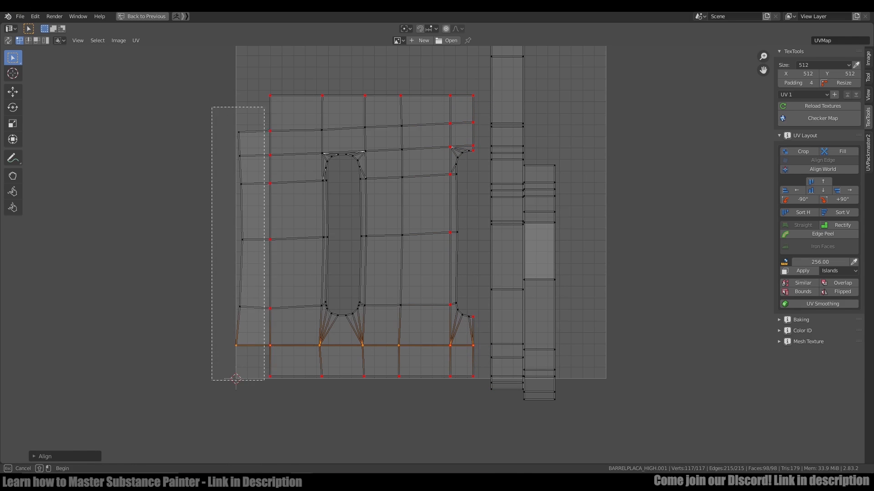
# Align the slotted island's outermost vertex column, on the side opposite the notch, on X and pin it.
pyautogui.moveTo(263, 380); pyautogui.dragTo(264, 380)
pyautogui.press('w')
pyautogui.click(249, 379)
pyautogui.press('w')
pyautogui.press('q')
pyautogui.press('w')
pyautogui.moveTo(212, 112); pyautogui.dragTo(257, 382)
pyautogui.press('q')
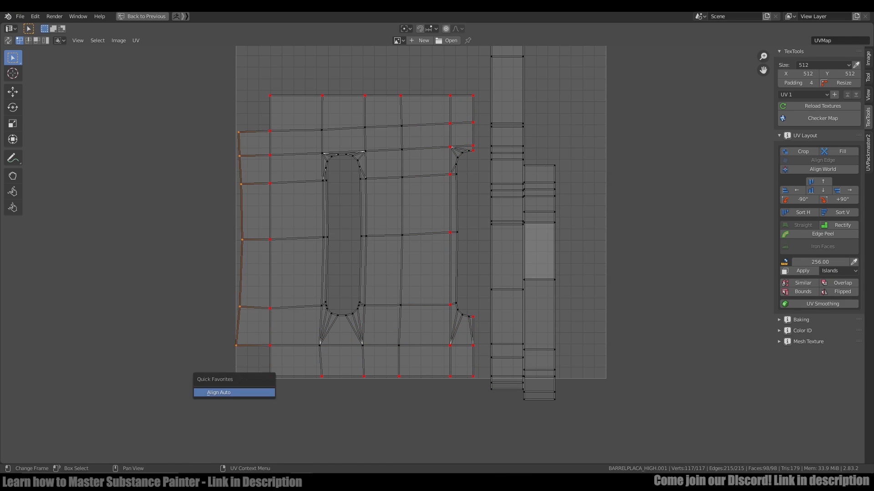
pyautogui.click(257, 393)
pyautogui.press('p')
# Align the two vertex rows above the slot on Y, shift the lower one slightly up, and pin them.
pyautogui.press('q')
pyautogui.moveTo(177, 140); pyautogui.dragTo(376, 160)
pyautogui.click(485, 116)
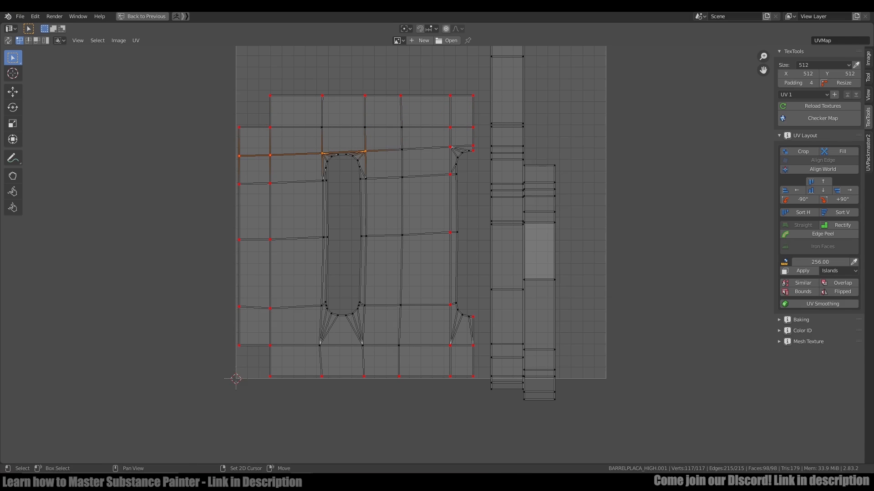
pyautogui.keyDown('shift'); pyautogui.moveTo(437, 137); pyautogui.dragTo(480, 148); pyautogui.keyUp('shift')
pyautogui.press('q')
pyautogui.click(480, 147)
pyautogui.press('g')
pyautogui.press('y')
pyautogui.click(480, 140)
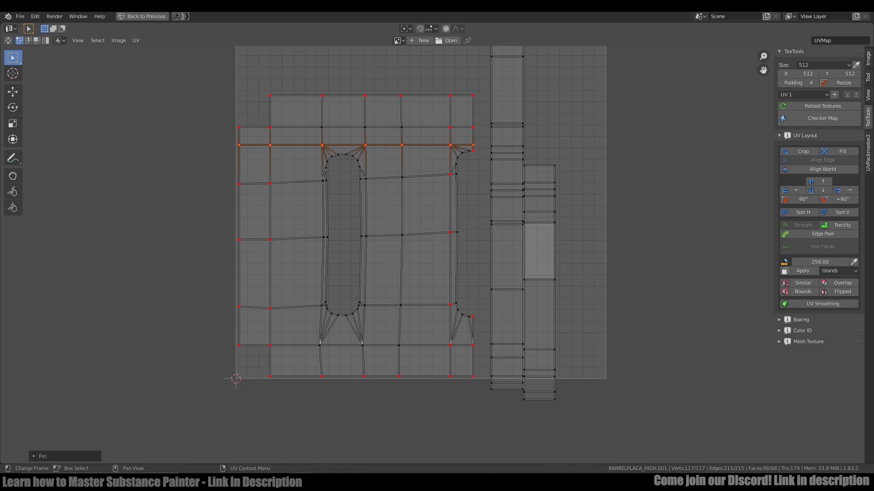
# Align the vertex rows crossing the slot's upper part and its middle on Y, and pin them.
pyautogui.moveTo(186, 112); pyautogui.dragTo(482, 139)
pyautogui.moveTo(421, 198); pyautogui.dragTo(465, 199)
pyautogui.press('q')
pyautogui.click(465, 199)
pyautogui.press('p')
pyautogui.moveTo(168, 233); pyautogui.dragTo(419, 251)
pyautogui.moveTo(191, 210); pyautogui.dragTo(464, 255)
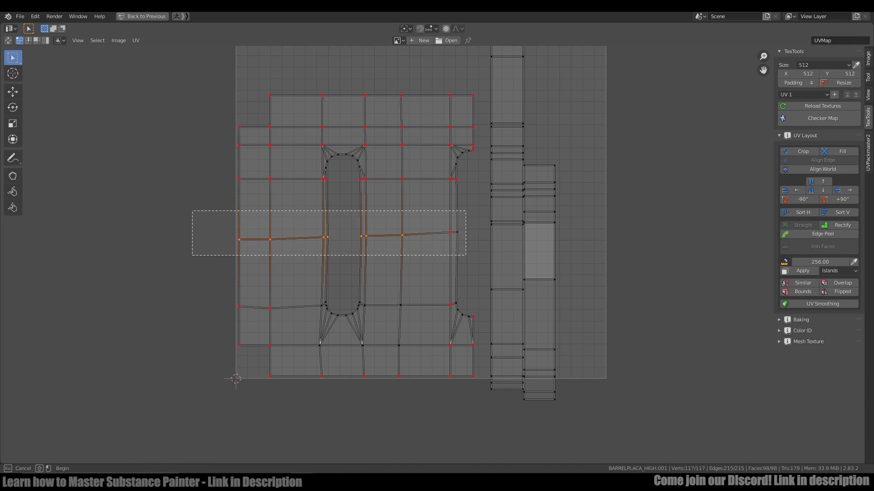
pyautogui.press('q')
pyautogui.click(464, 255)
# Align the vertex row at the slot's lower end on Y across the whole island.
pyautogui.keyDown('shift'); pyautogui.click(269, 308); pyautogui.keyUp('shift')
pyautogui.scroll(2, 208, 307)
pyautogui.moveTo(232, 303); pyautogui.dragTo(385, 312)
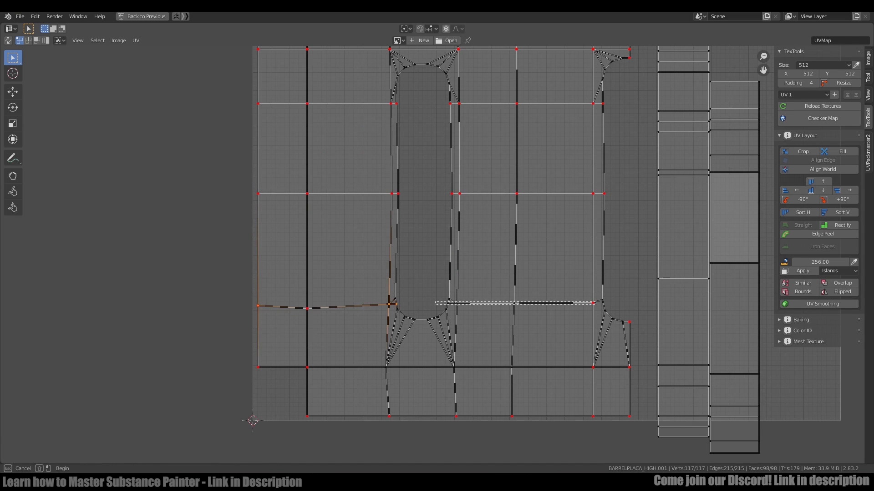
pyautogui.hotkey('shift', 'w')
pyautogui.press('y')
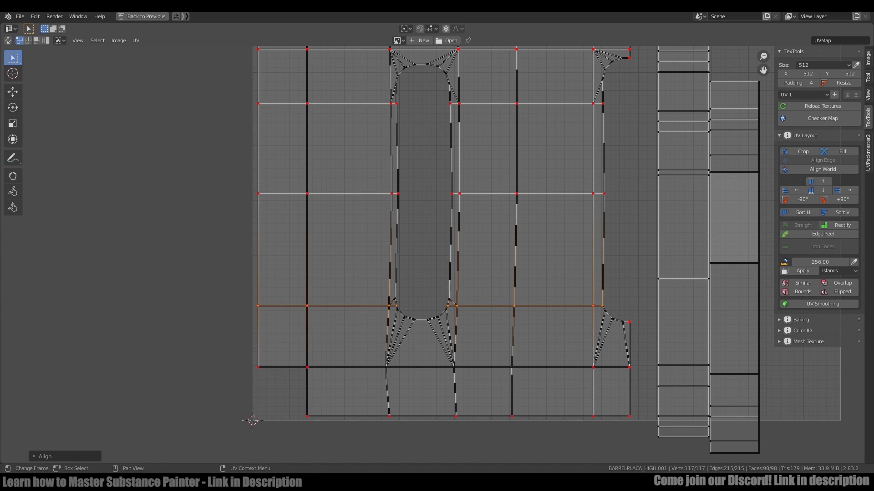
# Align the vertex column beside the slot, on the side away from the notch, on X.
pyautogui.press('2')
pyautogui.click(391, 249)
pyautogui.keyDown('shift'); pyautogui.click(390, 166); pyautogui.keyUp('shift')
pyautogui.moveTo(391, 165); pyautogui.dragTo(388, 320, button='middle')
pyautogui.keyDown('shift'); pyautogui.click(387, 153); pyautogui.keyUp('shift')
pyautogui.hotkey('shift', 'w')
pyautogui.press('x')
# Align the vertex column on the slot's notch-facing side on X.
pyautogui.moveTo(410, 218); pyautogui.dragTo(395, 145, button='middle')
pyautogui.click(443, 229)
pyautogui.keyDown('shift'); pyautogui.click(441, 328); pyautogui.keyUp('shift')
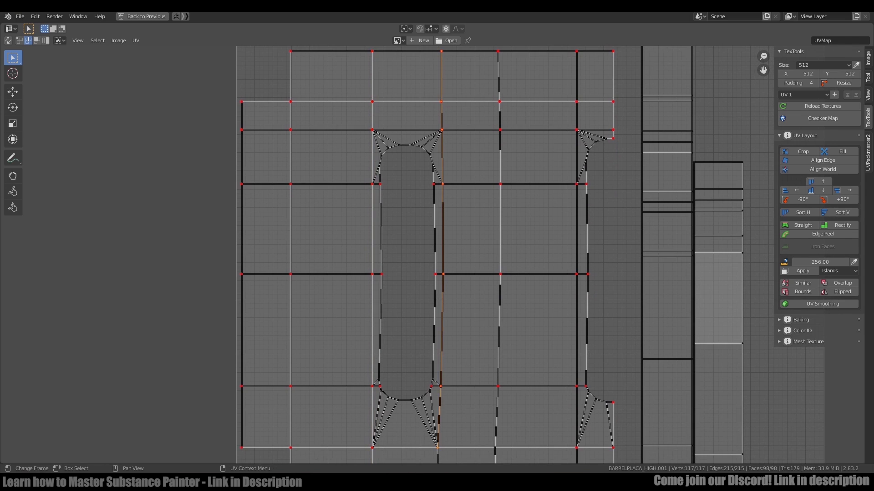
pyautogui.moveTo(461, 404); pyautogui.dragTo(471, 355, button='middle')
pyautogui.keyDown('shift'); pyautogui.click(437, 421); pyautogui.keyUp('shift')
pyautogui.hotkey('shift', 'w')
pyautogui.press('x')
# Align the column between slot and notch and the slot's straight inner side edges on X.
pyautogui.scroll(-3, 471, 355)
pyautogui.moveTo(499, 439); pyautogui.dragTo(480, 169)
pyautogui.scroll(3, 469, 355)
pyautogui.hotkey('shift', 'w')
pyautogui.press('x')
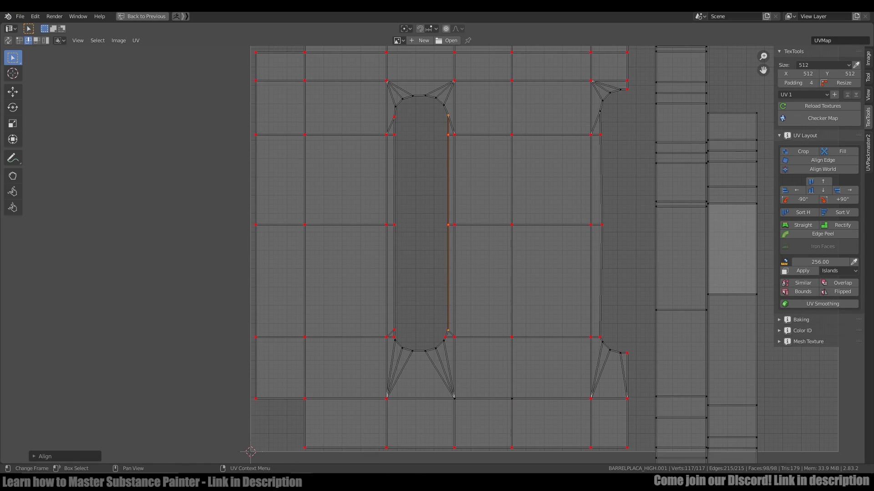
# Pin both narrow strip islands and unwrap the slotted island again to relax its unpinned vertices.
pyautogui.scroll(-5, 571, 288)
pyautogui.moveTo(571, 288); pyautogui.dragTo(506, 297, button='middle')
pyautogui.press('l')
pyautogui.press('l')
pyautogui.press('p')
pyautogui.hotkey('alt', 'a')
pyautogui.press('l')
pyautogui.press('u')
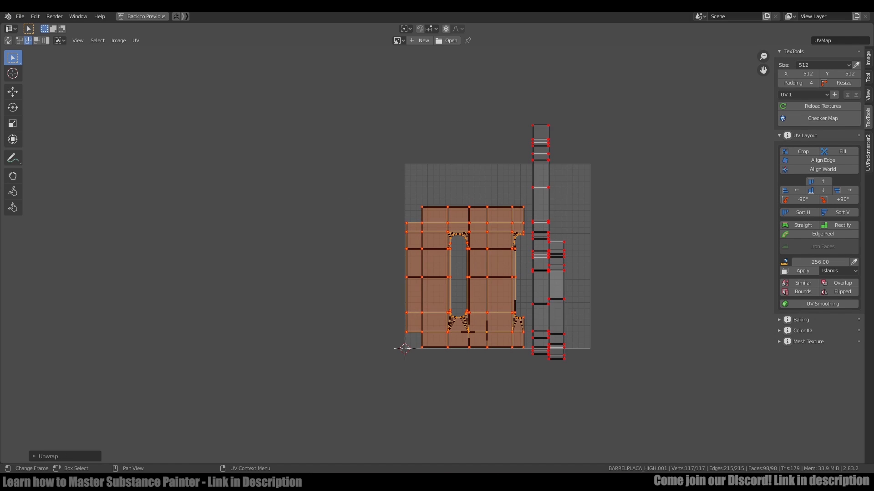
pyautogui.hotkey('alt', 'a')
pyautogui.scroll(5, 521, 280)
pyautogui.scroll(-3, 509, 305)
pyautogui.press('a')
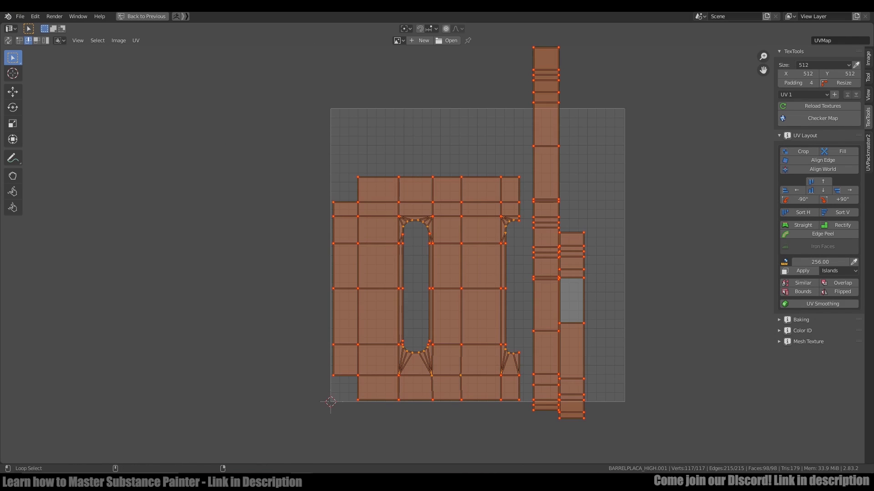
pyautogui.hotkey('alt', 'a')
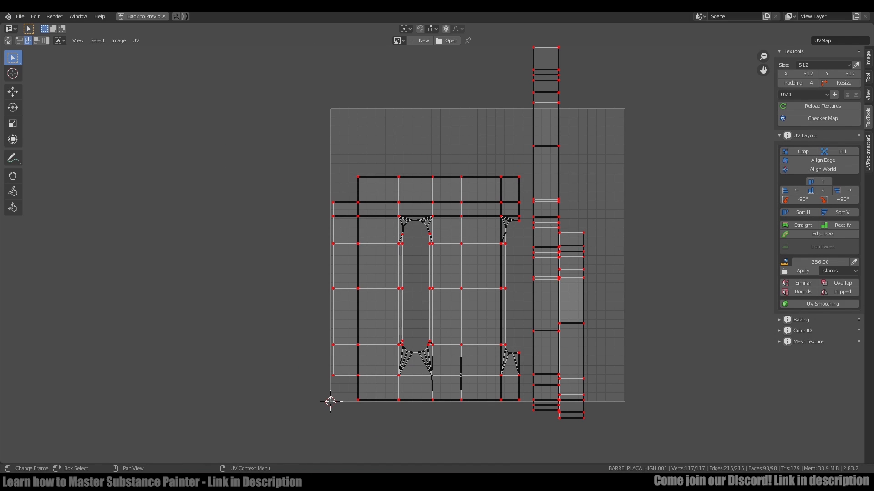
pyautogui.press('a')
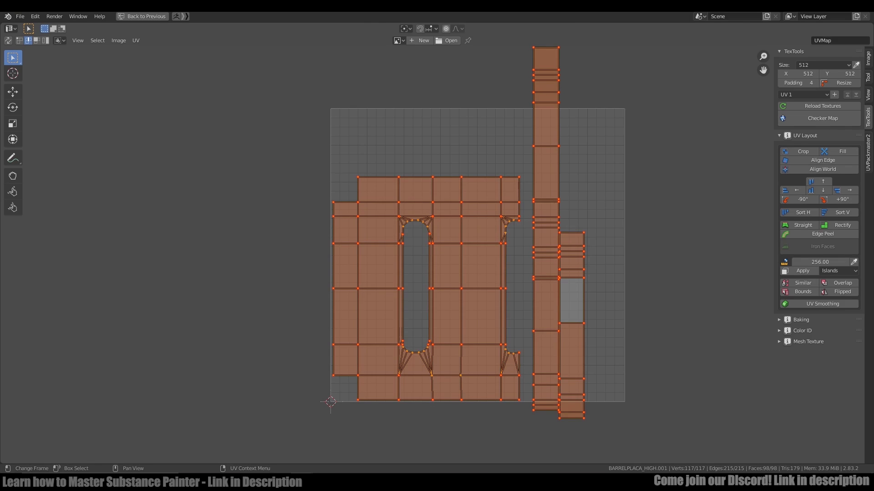
# Finish editing the plate and reveal all hidden barrel objects in the 3D view.
pyautogui.hotkey('ctrl', 'space')
pyautogui.moveTo(609, 209); pyautogui.dragTo(535, 242, button='middle')
pyautogui.press('Tab')
pyautogui.hotkey('alt', 'h')
pyautogui.scroll(-3, 544, 196)
pyautogui.scroll(4, 534, 242)
# Isolate the handwheel MANILLA_HIGH by hiding all other objects, and open its mesh for editing.
pyautogui.click(518, 260)
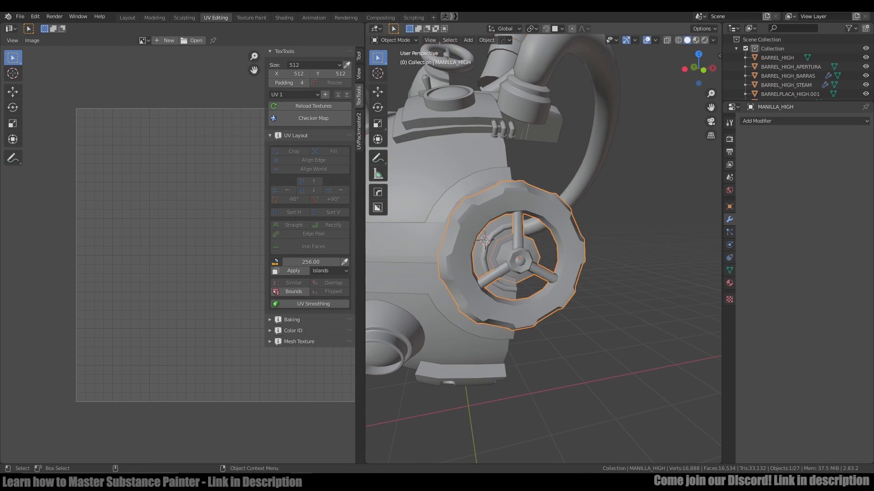
pyautogui.press('Tab')
pyautogui.press('Tab')
pyautogui.press('Tab')
pyautogui.press('Tab')
pyautogui.hotkey('shift', 'h')
pyautogui.press('Tab')
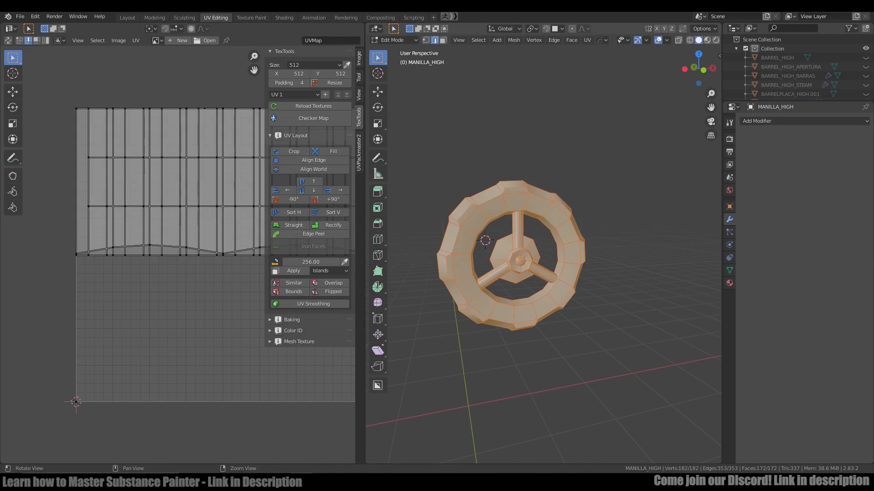
# Mark a seam across the handwheel rim's cross-section beside the upper spoke.
pyautogui.hotkey('ctrl', 'space')
pyautogui.keyDown('alt'); pyautogui.moveTo(483, 248); pyautogui.dragTo(496, 245); pyautogui.keyUp('alt')
pyautogui.scroll(1, 491, 237)
pyautogui.doubleClick(429, 141)
pyautogui.keyDown('alt'); pyautogui.moveTo(429, 141); pyautogui.dragTo(478, 148); pyautogui.keyUp('alt')
pyautogui.hotkey('alt', 'a')
pyautogui.scroll(3, 501, 218)
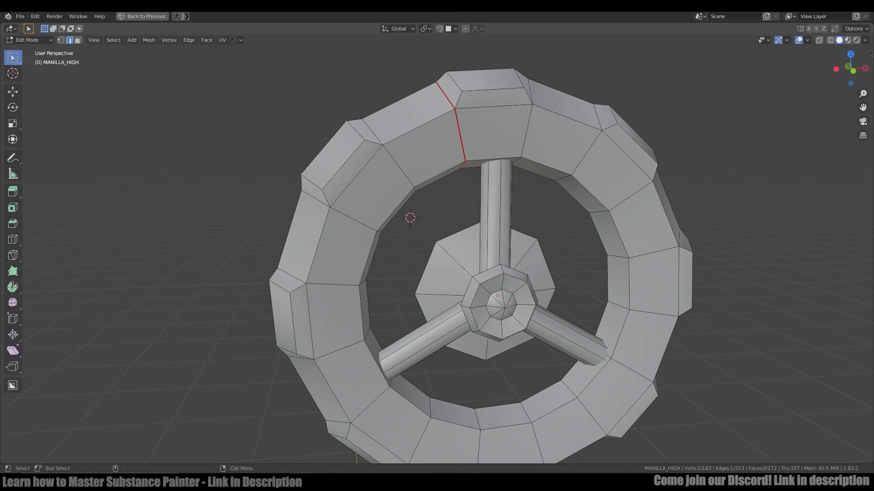
pyautogui.moveTo(478, 148); pyautogui.dragTo(486, 196, button='middle')
pyautogui.keyDown('ctrl'); pyautogui.click(514, 150); pyautogui.keyUp('ctrl')
pyautogui.moveTo(514, 150); pyautogui.dragTo(455, 148, button='middle')
pyautogui.keyDown('ctrl'); pyautogui.click(448, 187); pyautogui.keyUp('ctrl')
pyautogui.keyDown('ctrl'); pyautogui.click(559, 263); pyautogui.keyUp('ctrl')
# Circle-select the flat faces on the back of the rim and mark seams around their border.
pyautogui.moveTo(560, 263)
pyautogui.mouseDown(button='middle')
pyautogui.moveTo(500, 213)
pyautogui.moveTo(367, 214)
pyautogui.mouseUp(button='middle')
pyautogui.press('3')
pyautogui.press('c')
pyautogui.moveTo(295, 294)
pyautogui.mouseDown()
pyautogui.moveTo(316, 162)
pyautogui.moveTo(398, 147)
pyautogui.moveTo(498, 245)
pyautogui.mouseUp()
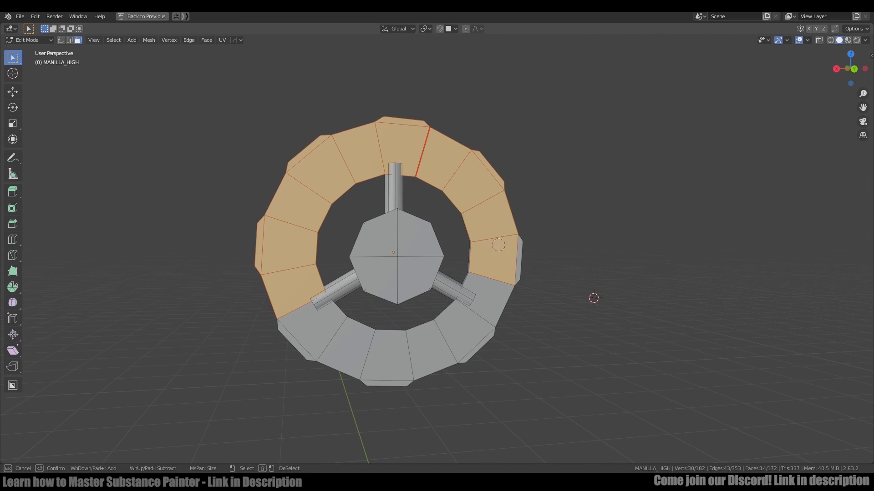
pyautogui.moveTo(471, 341); pyautogui.dragTo(293, 345)
pyautogui.rightClick(294, 345)
pyautogui.press('q')
pyautogui.click(673, 336)
# Delete the cap faces on the back of the octagonal hub disc.
pyautogui.keyDown('alt'); pyautogui.moveTo(514, 245); pyautogui.dragTo(505, 273); pyautogui.keyUp('alt')
pyautogui.scroll(2, 512, 267)
pyautogui.press('3')
pyautogui.click(352, 207)
pyautogui.keyDown('shift'); pyautogui.moveTo(373, 195); pyautogui.dragTo(277, 282); pyautogui.keyUp('shift')
pyautogui.press('Delete')
pyautogui.scroll(1, 335, 239)
# Isolate the connected three-spoke piece and mark a lengthwise seam along its spokes.
pyautogui.press('1')
pyautogui.keyDown('alt'); pyautogui.moveTo(335, 239); pyautogui.dragTo(401, 246); pyautogui.keyUp('alt')
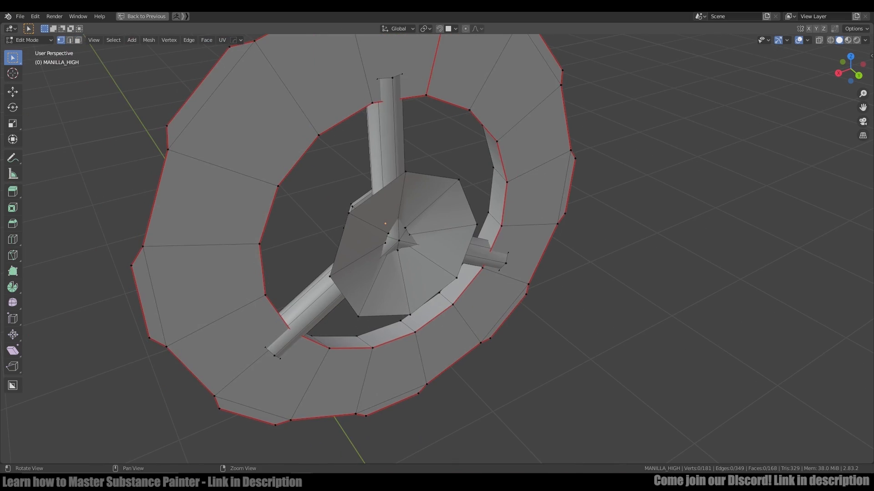
pyautogui.press('4')
pyautogui.press('1')
pyautogui.press('l')
pyautogui.hotkey('shift', 'h')
pyautogui.click(394, 137)
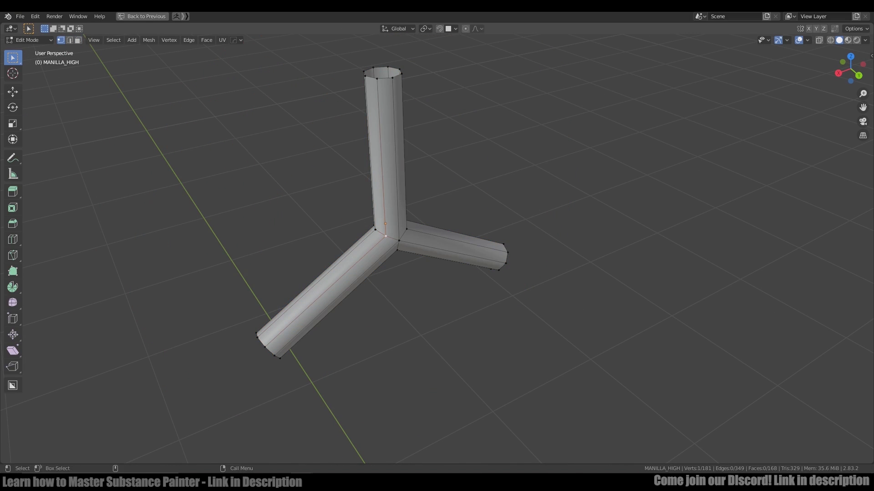
pyautogui.keyDown('alt'); pyautogui.moveTo(394, 136); pyautogui.dragTo(370, 116); pyautogui.keyUp('alt')
pyautogui.keyDown('shift'); pyautogui.doubleClick(443, 288); pyautogui.keyUp('shift')
pyautogui.keyDown('alt'); pyautogui.moveTo(444, 288); pyautogui.dragTo(461, 283); pyautogui.keyUp('alt')
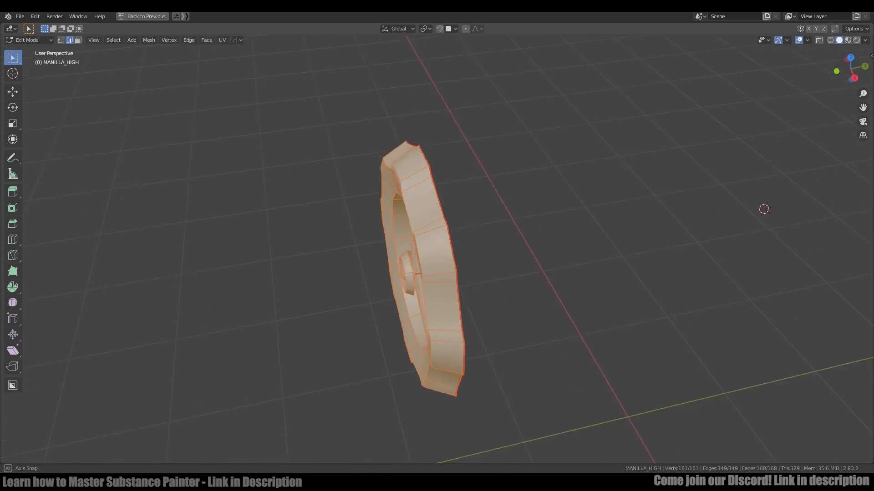
# Unwrap all faces of the handwheel and show its UV layout beside the model.
pyautogui.moveTo(763, 209); pyautogui.dragTo(307, 187, button='middle')
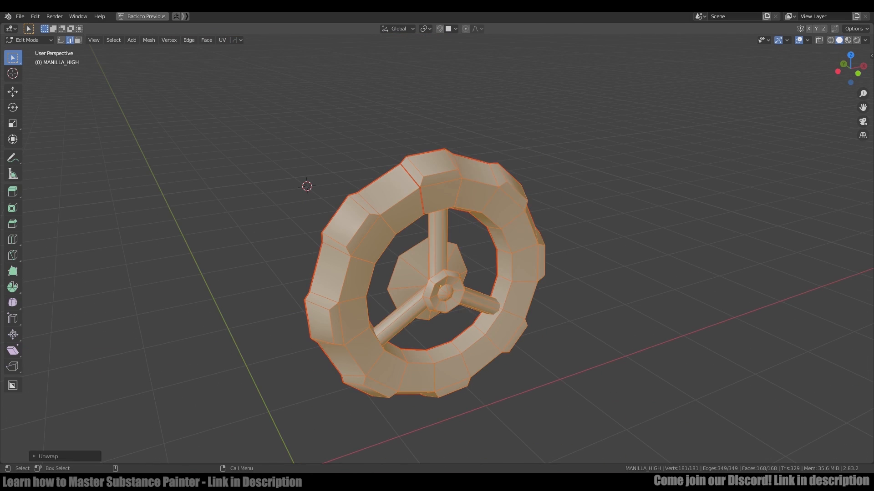
pyautogui.hotkey('shift', 'F10')
pyautogui.hotkey('ctrl', 'space')
pyautogui.moveTo(706, 378); pyautogui.dragTo(655, 367, button='middle')
# Select only the rim's flat back ring faces by linked selection limited to seams.
pyautogui.hotkey('alt', 'a')
pyautogui.press('l')
pyautogui.moveTo(617, 243); pyautogui.dragTo(604, 225, button='middle')
pyautogui.press('1')
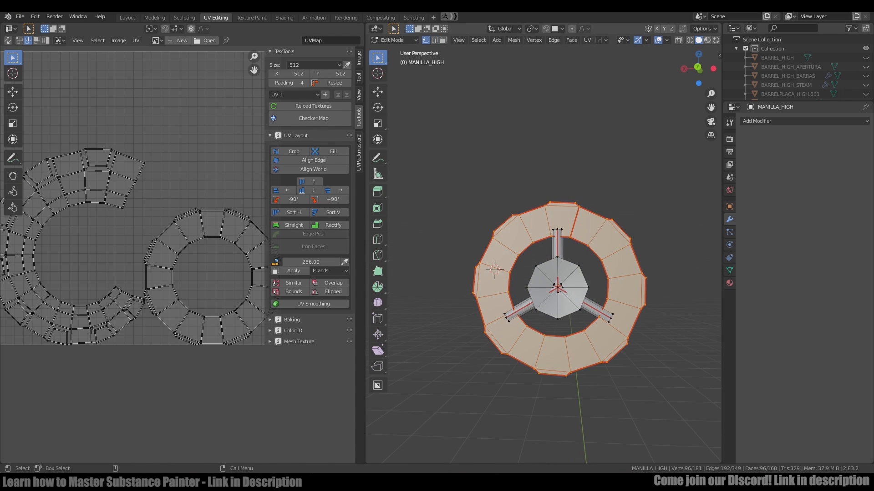
pyautogui.hotkey('alt', 'm')
pyautogui.click(604, 225)
pyautogui.click(606, 220)
pyautogui.press('l')
pyautogui.press('3')
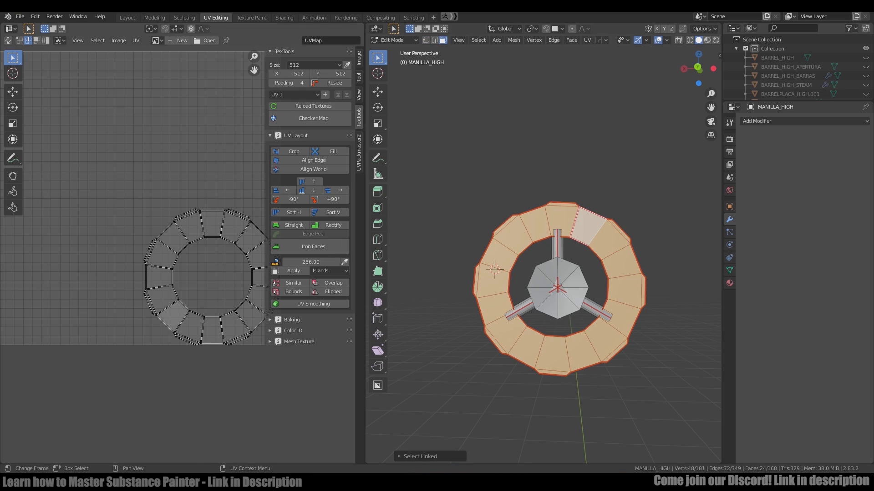
# Try to straighten the ring island from one of its quads with Follow Active Quads.
pyautogui.hotkey('ctrl', 'space')
pyautogui.press('3')
pyautogui.scroll(3, 382, 273)
pyautogui.click(445, 231)
pyautogui.press('a')
pyautogui.press('f')
pyautogui.scroll(-4, 452, 230)
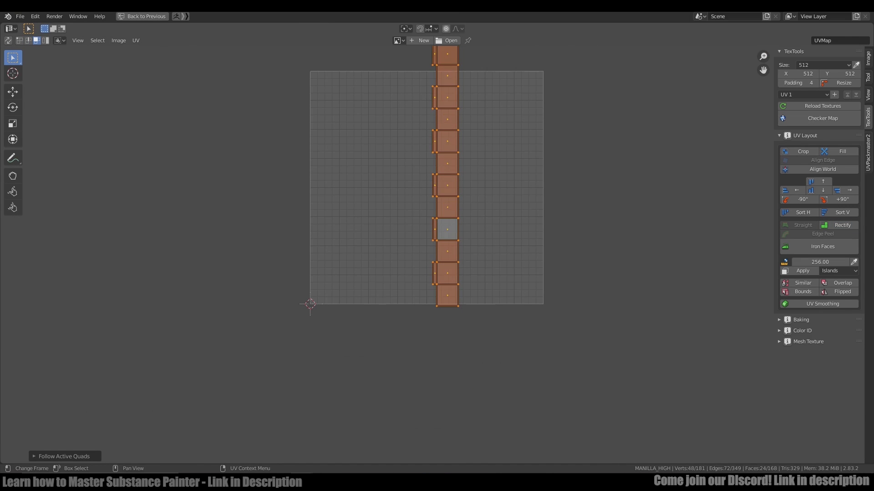
pyautogui.hotkey('ctrl', 'z')
# Rectify one quad to straighten the ring island into a vertical strip, and select the whole handwheel to show every island.
pyautogui.scroll(3, 450, 229)
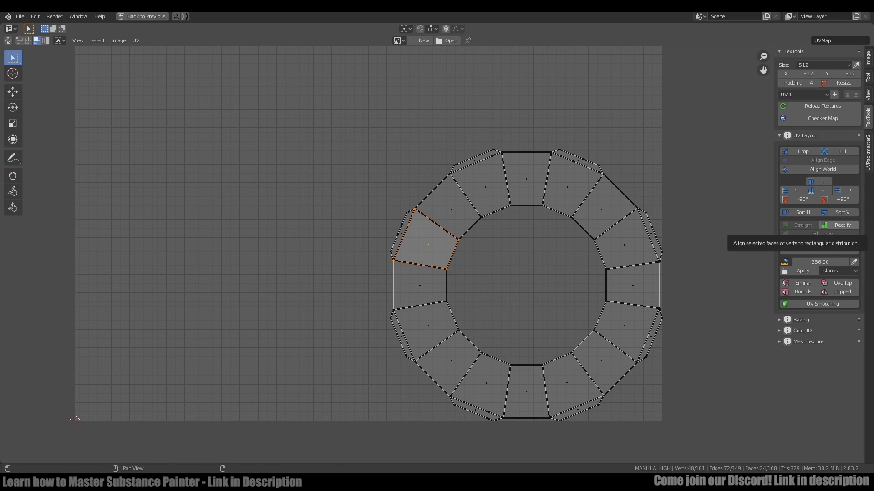
pyautogui.click(842, 225)
pyautogui.scroll(-5, 509, 220)
pyautogui.hotkey('ctrl', 'space')
pyautogui.hotkey('alt', 'a')
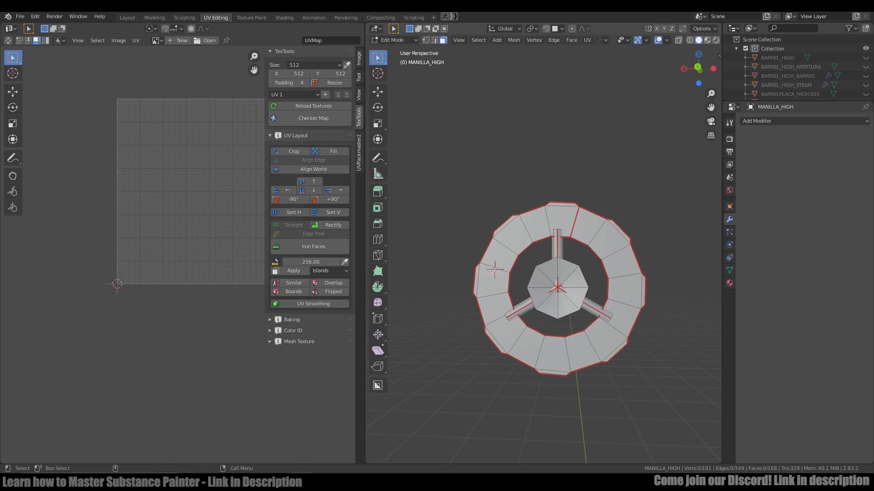
pyautogui.press('a')
pyautogui.hotkey('ctrl', 'space')
# Try to straighten the C-shaped rim island into a strip from one of its inner quads.
pyautogui.scroll(4, 390, 216)
pyautogui.click(403, 230)
pyautogui.press('l')
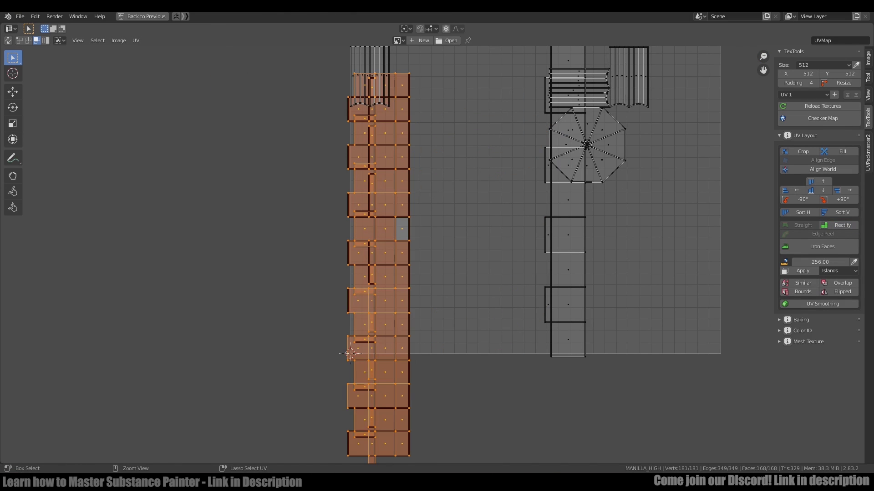
pyautogui.hotkey('ctrl', 'z')
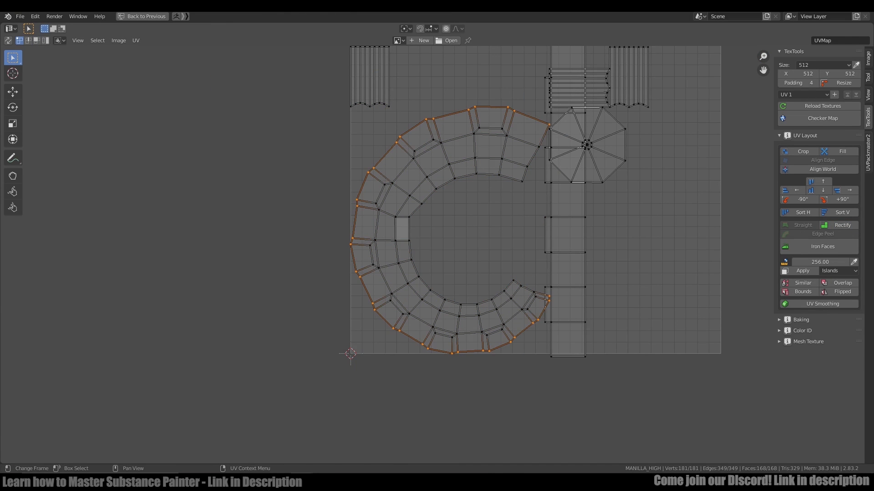
# Try to flatten the C-shaped rim island's outer edge into a vertical line, lengthen it, pin it and unwrap the island.
pyautogui.press('s')
pyautogui.press('x')
pyautogui.press('0')
pyautogui.press('Return')
pyautogui.press('g')
pyautogui.press('x')
pyautogui.click(405, 178)
pyautogui.press('s')
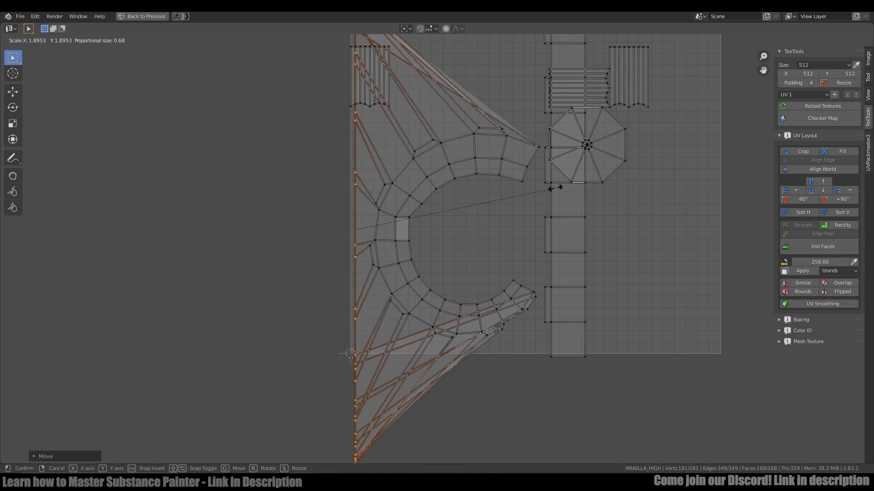
pyautogui.click(563, 186)
pyautogui.press('p')
pyautogui.scroll(-1, 491, 203)
pyautogui.press('l')
pyautogui.press('u')
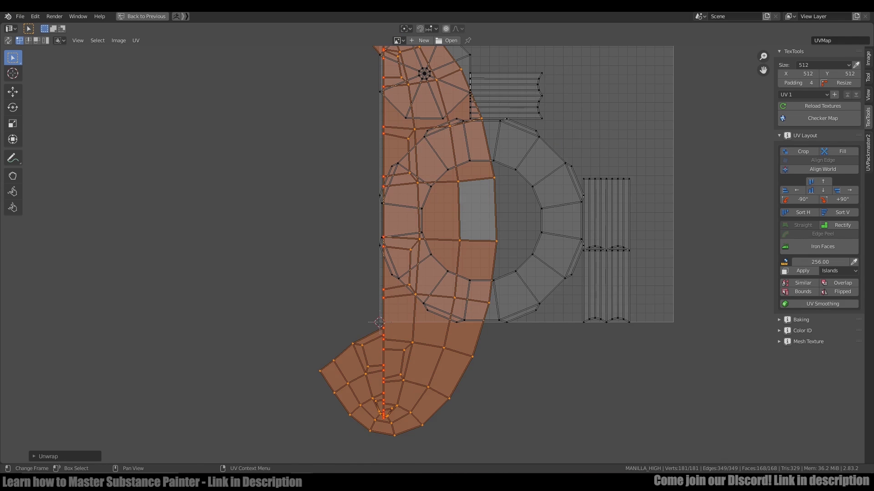
# Undo the unwrap, the pinning and the outer-edge changes on the C-shaped rim island.
pyautogui.hotkey('ctrl', 'z')
pyautogui.hotkey('ctrl', 'z')
pyautogui.hotkey('ctrl', 'z')
pyautogui.hotkey('ctrl', 'z')
pyautogui.hotkey('ctrl', 'z')
pyautogui.hotkey('ctrl', 'z')
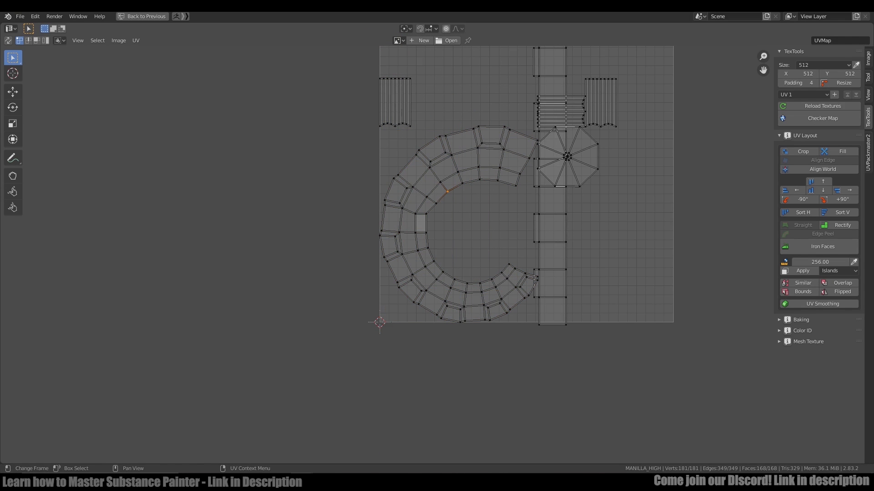
# Rectify the C-shaped rim island into a vertical strip from its inner quad and clear the selection.
pyautogui.click(841, 224)
pyautogui.press('l')
pyautogui.press('g')
pyautogui.click(421, 389)
pyautogui.hotkey('alt', 'a')
pyautogui.press('1')
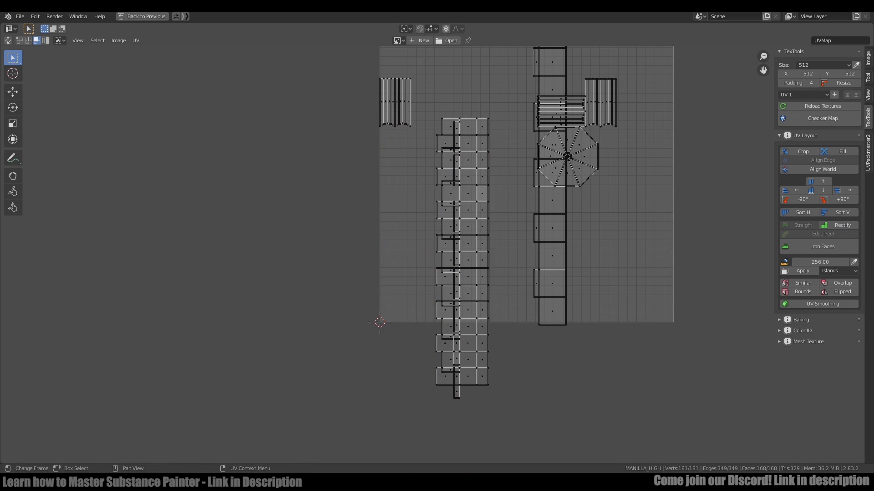
# Flatten the strip's stepped outer edge to one vertical line with an X scale of 0 and try stretching it along Y.
pyautogui.moveTo(421, 389); pyautogui.dragTo(449, 114)
pyautogui.press('s')
pyautogui.press('x')
pyautogui.press('0')
pyautogui.click(548, 364)
pyautogui.press('s')
pyautogui.press('y')
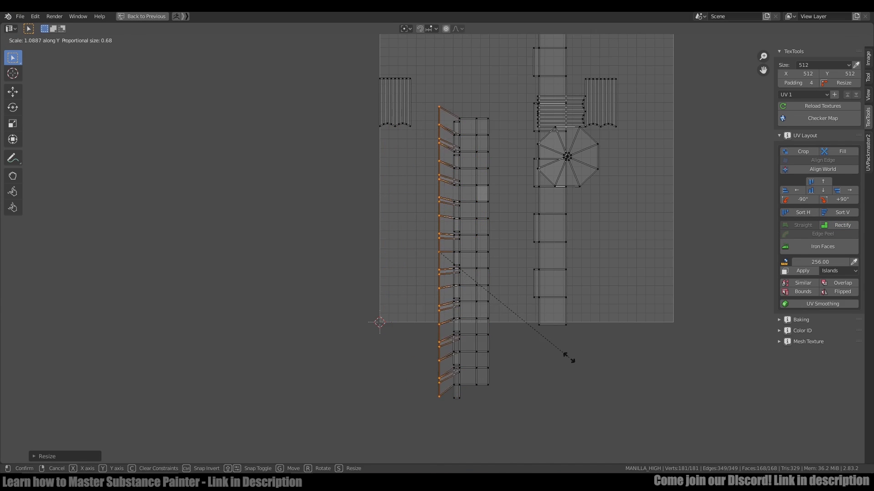
pyautogui.press('Escape')
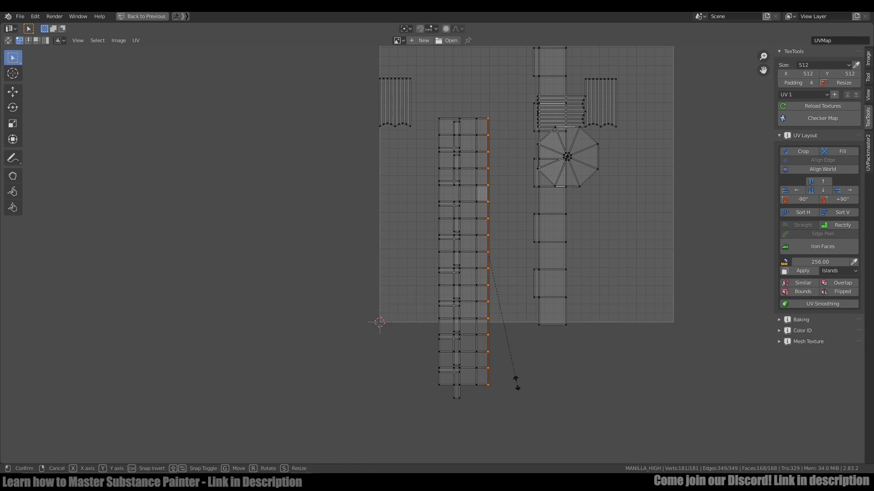
# Lengthen the strip's straight inner edge along Y, pin it and unwrap the island around it.
pyautogui.click(520, 400)
pyautogui.press('p')
pyautogui.hotkey('ctrl', 'l')
pyautogui.press('u')
pyautogui.hotkey('alt', 'a')
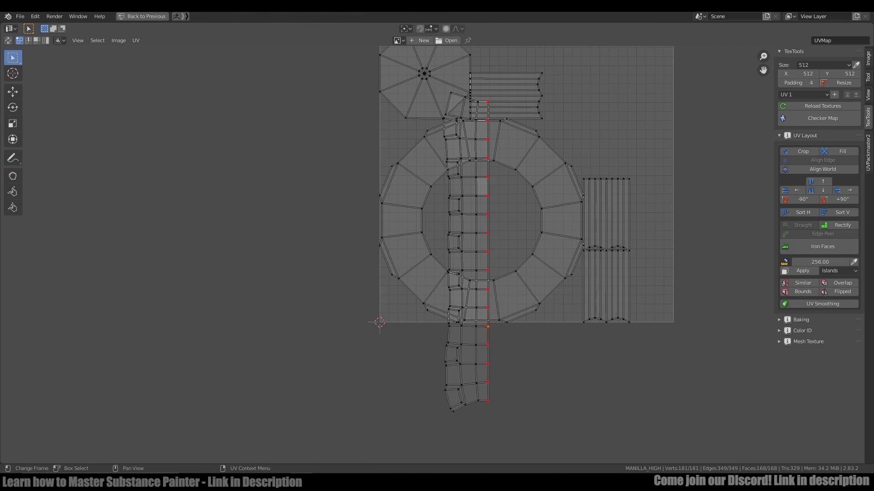
# Move the strip outside the UV tile clear of the other islands, stretch its pinned inner edge along Y and unwrap it again.
pyautogui.press('l')
pyautogui.press('g')
pyautogui.click(314, 345)
pyautogui.moveTo(309, 83); pyautogui.dragTo(375, 397)
pyautogui.press('s')
pyautogui.press('y')
pyautogui.click(375, 417)
pyautogui.press('l')
pyautogui.press('u')
pyautogui.click(313, 347)
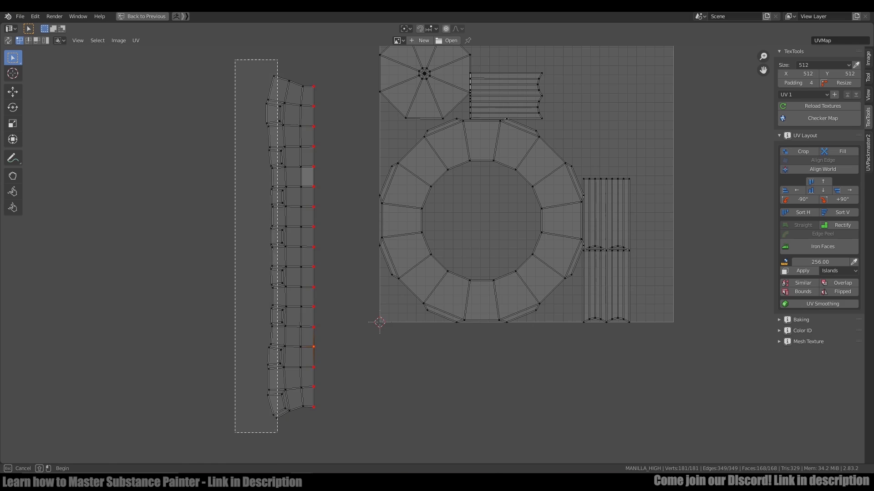
# Align the strip's uneven outer edge vertices into one vertical line and pin them.
pyautogui.moveTo(235, 60); pyautogui.dragTo(277, 432)
pyautogui.hotkey('shift', 'w')
pyautogui.press('x')
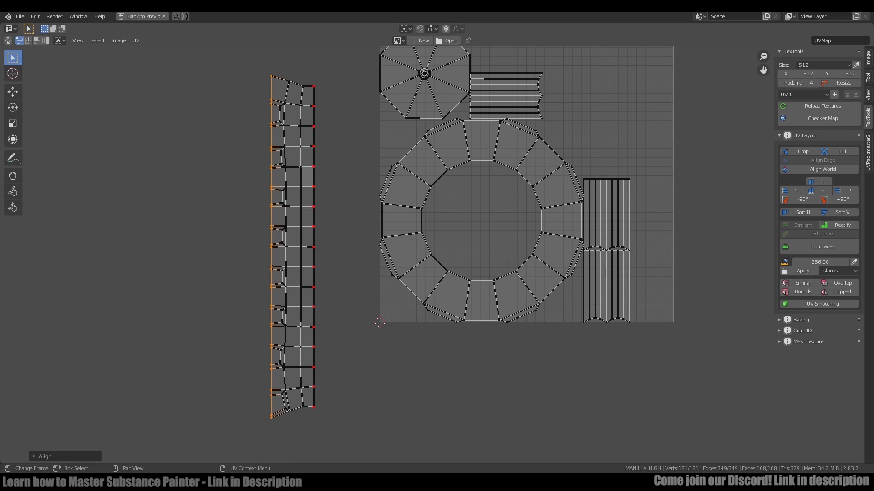
# Scale the strip's pinned inner edge along Y to match the outer edge's length and unwrap the island.
pyautogui.keyDown('shift'); pyautogui.moveTo(301, 69); pyautogui.dragTo(357, 434); pyautogui.keyUp('shift')
pyautogui.press('s')
pyautogui.press('y')
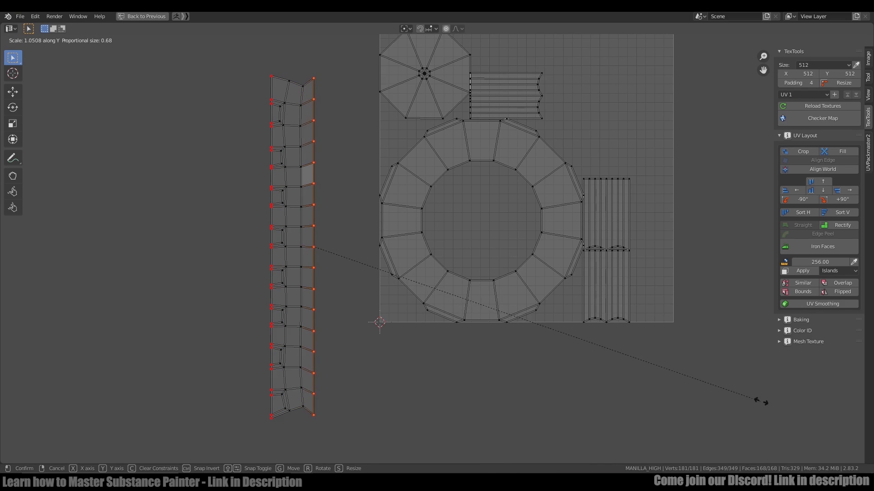
pyautogui.click(805, 403)
pyautogui.press('l')
pyautogui.press('u')
# Straighten the strip's end edges and upper crosswise edge rows into horizontal lines and pin them.
pyautogui.scroll(2, 297, 433)
pyautogui.click(269, 408)
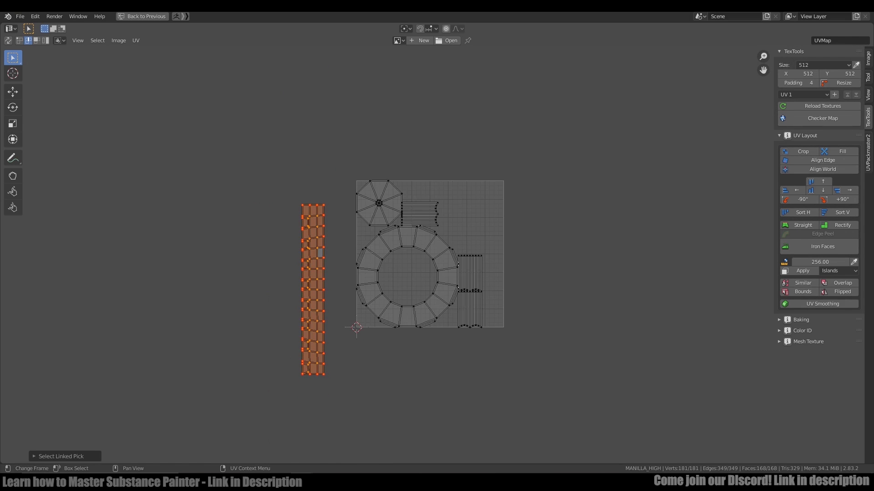
pyautogui.scroll(4, 455, 273)
pyautogui.click(335, 165)
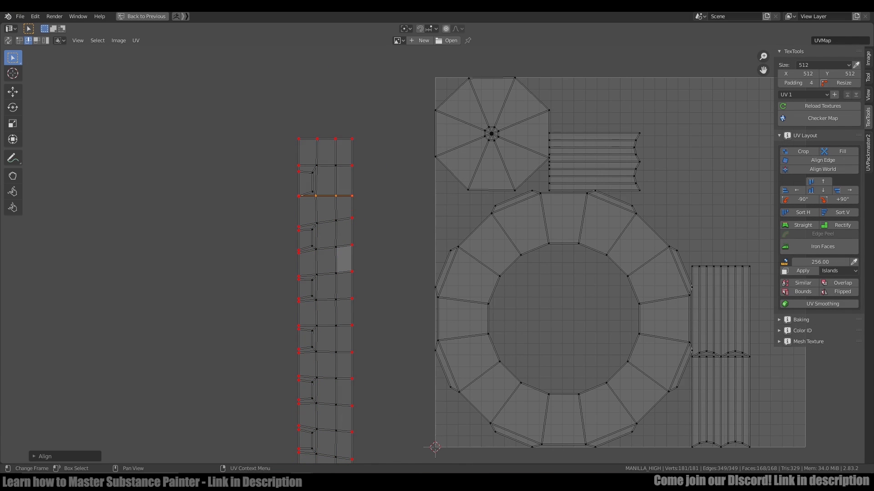
pyautogui.scroll(2, 316, 183)
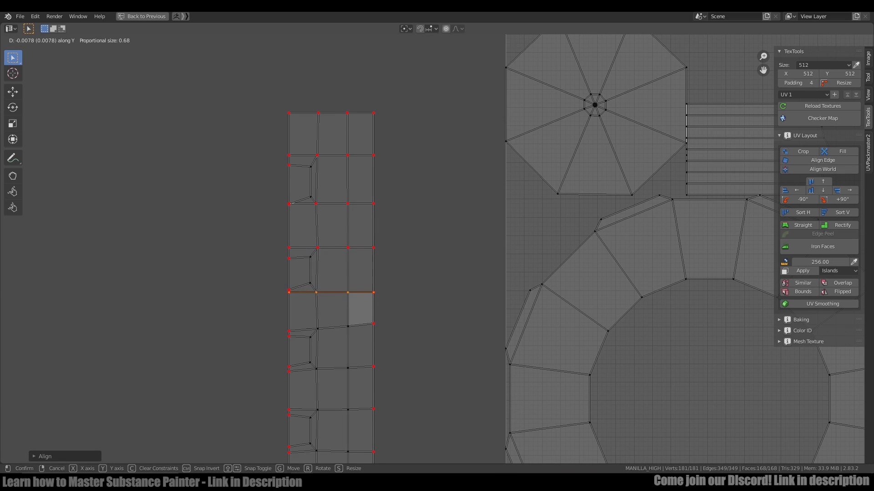
pyautogui.press('p')
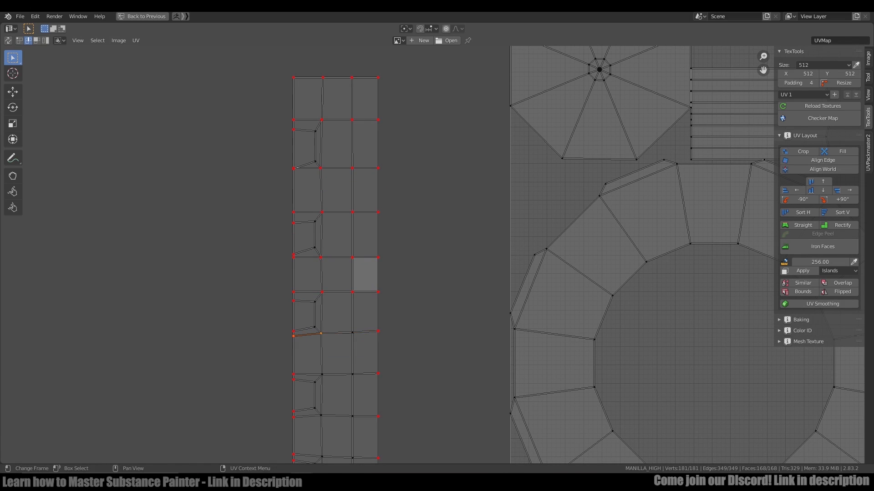
# Straighten and pin the crosswise edge rows in the middle of the strip.
pyautogui.press('p')
pyautogui.moveTo(336, 374); pyautogui.dragTo(340, 273, button='middle')
pyautogui.click(311, 273)
pyautogui.keyDown('shift'); pyautogui.click(341, 273); pyautogui.keyUp('shift')
pyautogui.click(312, 316)
pyautogui.keyDown('shift'); pyautogui.click(369, 315); pyautogui.keyUp('shift')
pyautogui.press('p')
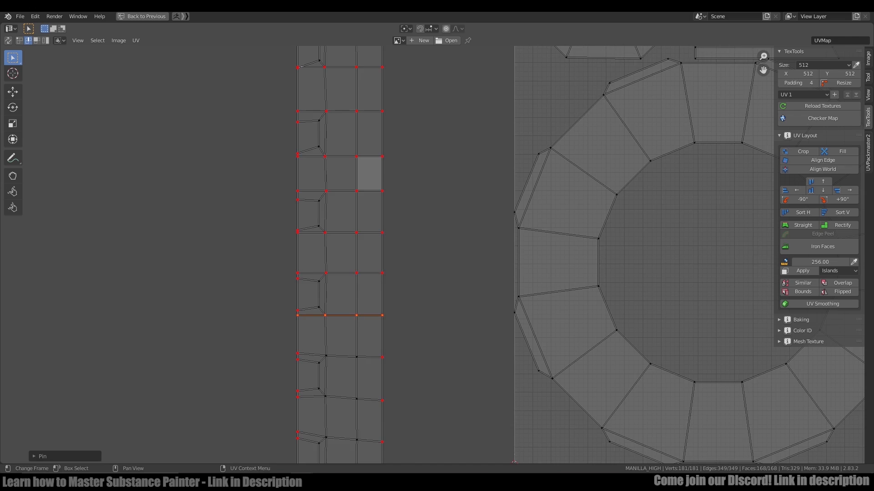
# Align the strip's remaining lower crosswise edge rows horizontally, pin them and unwrap the island.
pyautogui.moveTo(370, 315); pyautogui.dragTo(393, 226, button='middle')
pyautogui.click(334, 267)
pyautogui.press('p')
pyautogui.scroll(1, 387, 268)
pyautogui.click(311, 242)
pyautogui.scroll(-2, 392, 253)
pyautogui.click(342, 277)
pyautogui.keyDown('shift'); pyautogui.click(388, 281); pyautogui.keyUp('shift')
pyautogui.hotkey('shift', 'w')
pyautogui.press('y')
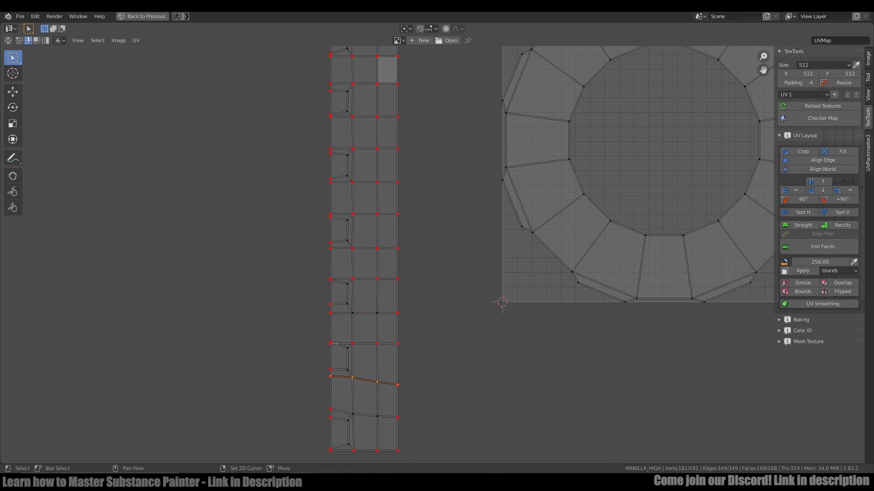
pyautogui.press('l')
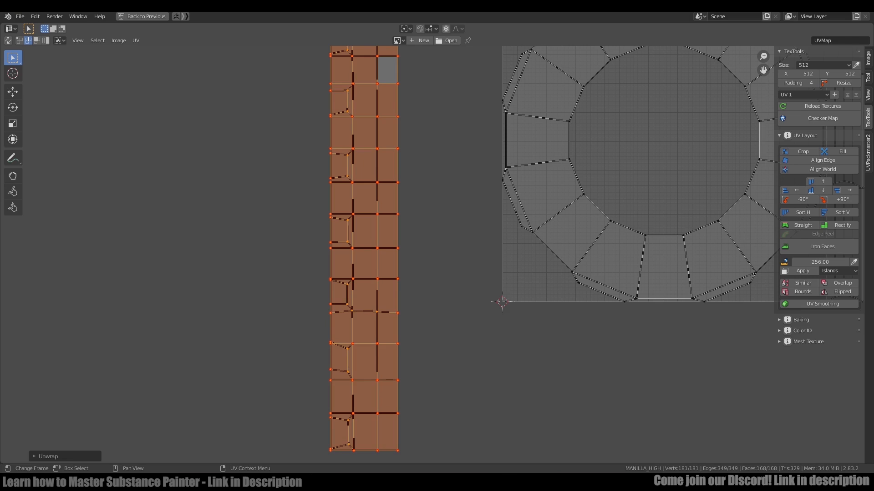
# Unpin the outer-edge vertices of the small inset faces in the lower part of the strip.
pyautogui.click(330, 395)
pyautogui.scroll(3, 330, 366)
pyautogui.press('1')
pyautogui.click(330, 374)
pyautogui.moveTo(330, 228); pyautogui.dragTo(327, 265, button='middle')
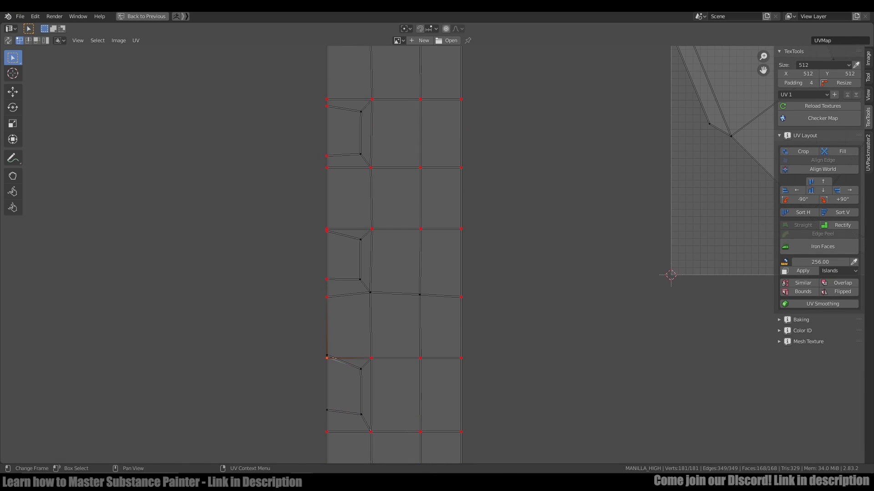
pyautogui.moveTo(310, 222); pyautogui.dragTo(345, 289)
pyautogui.hotkey('alt', 'p')
pyautogui.moveTo(346, 227); pyautogui.dragTo(347, 289, button='middle')
pyautogui.moveTo(310, 181); pyautogui.dragTo(346, 239)
pyautogui.hotkey('alt', 'p')
# Unpin the outer-edge vertices of the remaining upper inset faces and unwrap the strip again.
pyautogui.moveTo(346, 137); pyautogui.dragTo(344, 238, button='middle')
pyautogui.moveTo(309, 154); pyautogui.dragTo(346, 211)
pyautogui.moveTo(346, 212); pyautogui.dragTo(341, 359, button='middle')
pyautogui.moveTo(305, 171); pyautogui.dragTo(341, 239)
pyautogui.hotkey('alt', 'p')
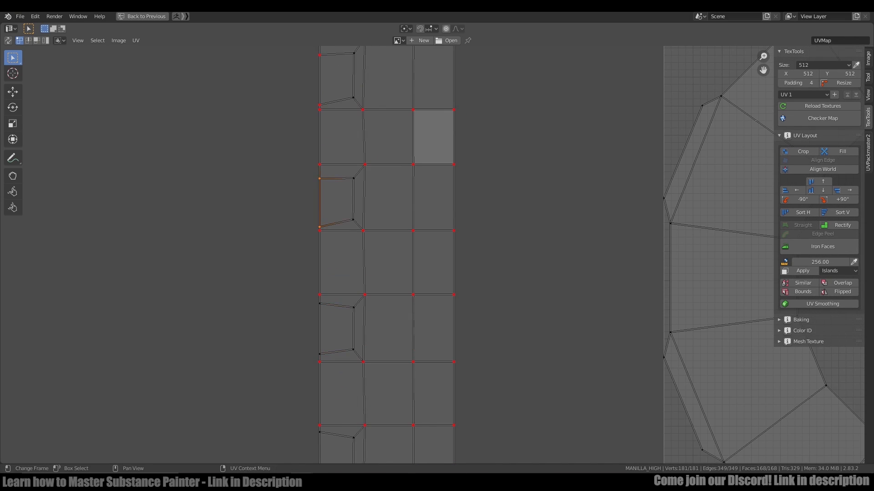
pyautogui.moveTo(342, 114); pyautogui.dragTo(329, 381, button='middle')
pyautogui.moveTo(296, 173); pyautogui.dragTo(342, 248)
pyautogui.hotkey('alt', 'p')
pyautogui.scroll(-4, 343, 207)
pyautogui.press('a')
pyautogui.hotkey('alt', 'a')
pyautogui.press('l')
pyautogui.press('u')
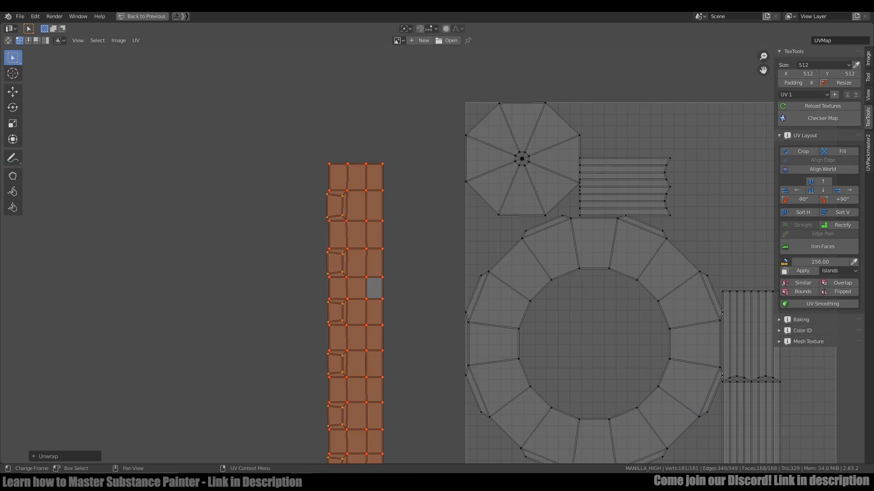
# Shrink the lowest inset face's outer edge and align its upper and lower edges horizontally.
pyautogui.moveTo(318, 450); pyautogui.dragTo(302, 226, button='middle')
pyautogui.click(296, 360)
pyautogui.scroll(6, 289, 369)
pyautogui.press('s')
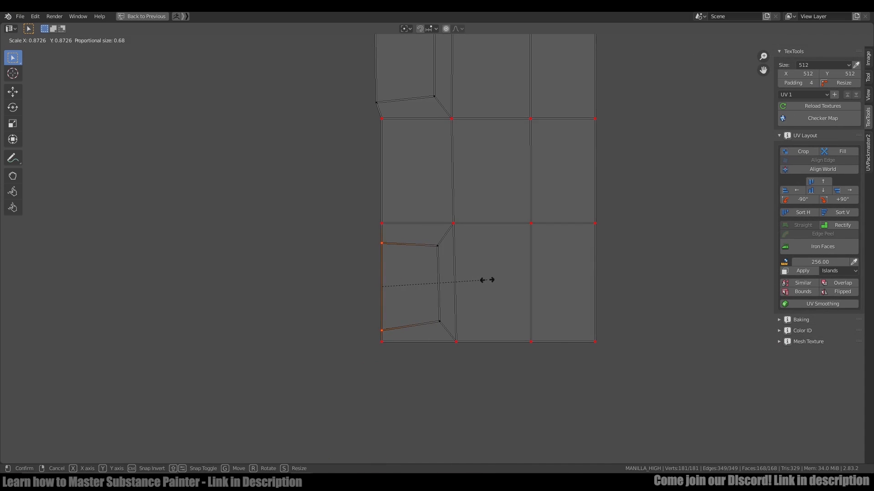
pyautogui.click(487, 281)
pyautogui.moveTo(366, 233); pyautogui.dragTo(449, 257)
pyautogui.scroll(-1, 388, 310)
pyautogui.moveTo(388, 310); pyautogui.dragTo(392, 404, button='middle')
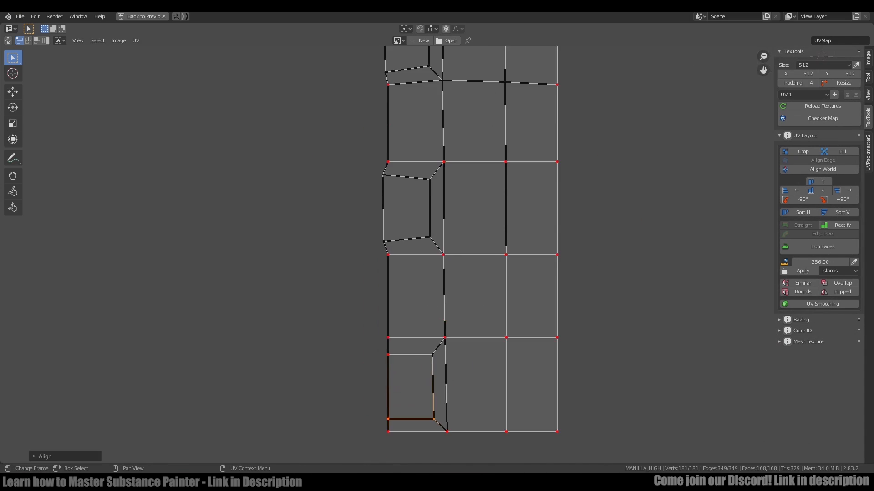
# Align the upper and lower edges of the inset faces horizontally, working down from the strip's upper end.
pyautogui.scroll(-6, 392, 404)
pyautogui.scroll(5, 399, 71)
pyautogui.moveTo(350, 158); pyautogui.dragTo(357, 159)
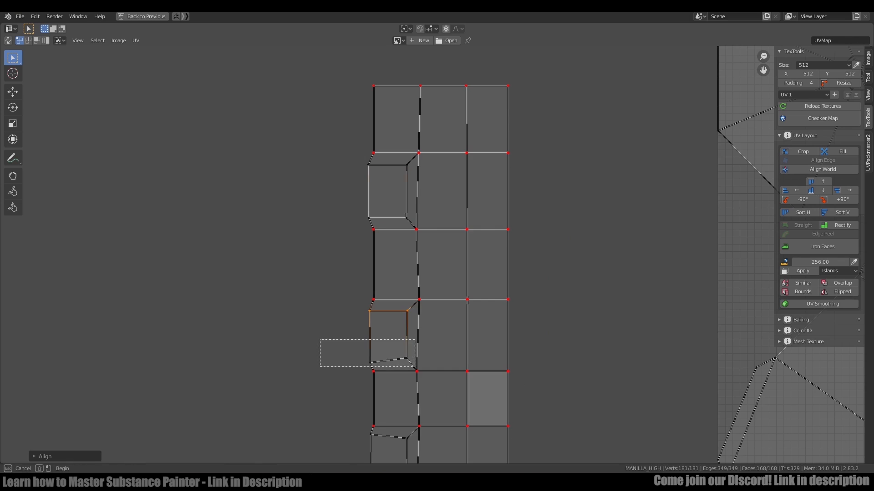
pyautogui.moveTo(415, 367); pyautogui.dragTo(414, 366)
pyautogui.hotkey('shift', 'r')
pyautogui.moveTo(415, 367); pyautogui.dragTo(388, 190, button='middle')
pyautogui.moveTo(323, 254); pyautogui.dragTo(404, 272)
pyautogui.hotkey('shift', 'r')
pyautogui.moveTo(396, 314); pyautogui.dragTo(354, 168, button='middle')
pyautogui.moveTo(373, 304); pyautogui.dragTo(286, 280)
pyautogui.hotkey('shift', 'r')
pyautogui.moveTo(373, 259); pyautogui.dragTo(287, 234)
pyautogui.hotkey('shift', 'r')
pyautogui.moveTo(341, 318); pyautogui.dragTo(354, 199, button='middle')
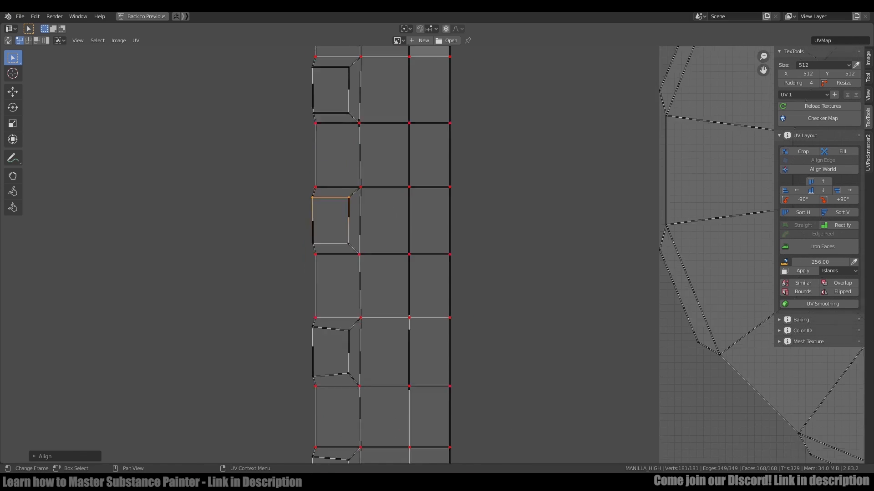
# Straighten the slanted edges of the remaining lower inset faces with Align Auto.
pyautogui.moveTo(387, 267); pyautogui.dragTo(294, 255)
pyautogui.moveTo(325, 297); pyautogui.dragTo(368, 309)
pyautogui.press('q')
pyautogui.click(341, 311)
pyautogui.moveTo(346, 311); pyautogui.dragTo(354, 190, button='middle')
pyautogui.moveTo(310, 254); pyautogui.dragTo(373, 277)
pyautogui.press('q')
pyautogui.click(357, 277)
pyautogui.moveTo(309, 298); pyautogui.dragTo(373, 314)
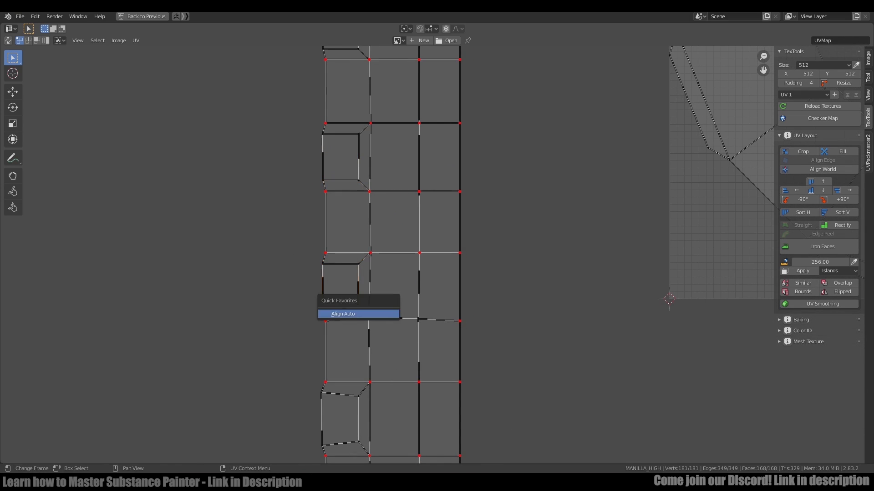
pyautogui.moveTo(531, 255); pyautogui.dragTo(528, 266)
pyautogui.press('q')
pyautogui.click(528, 267)
pyautogui.click(331, 310)
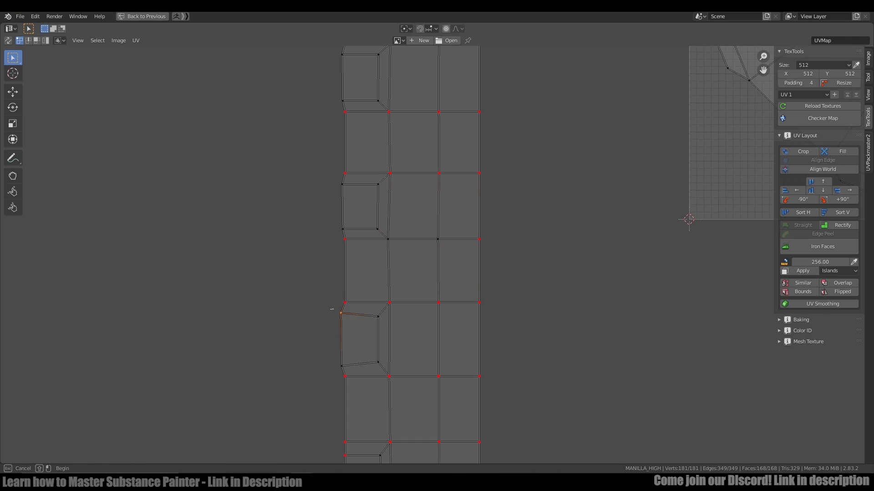
# Select the whole straightened rim strip and pin all its vertices.
pyautogui.scroll(-7, 362, 266)
pyautogui.moveTo(362, 266); pyautogui.dragTo(360, 317, button='middle')
pyautogui.moveTo(310, 119); pyautogui.dragTo(360, 393)
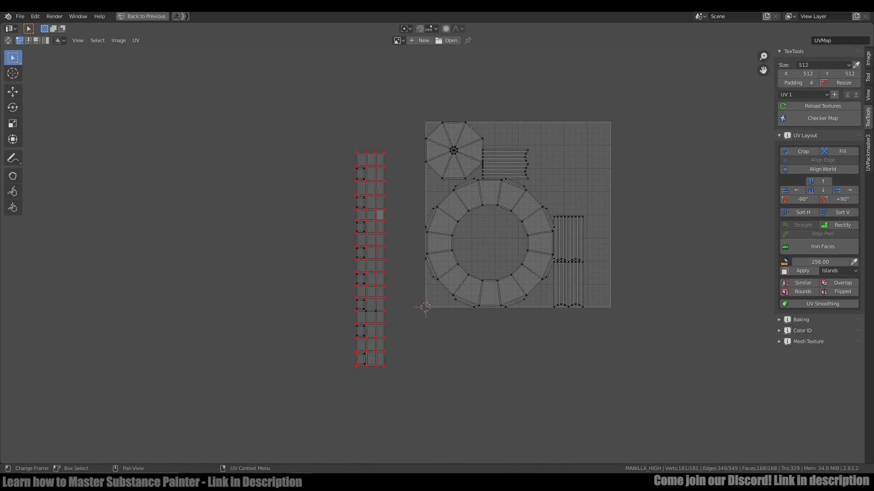
pyautogui.press('l')
pyautogui.press('p')
# Straighten the closed ring island into a vertical strip from one of its side quads using Rectify.
pyautogui.hotkey('alt', 'a')
pyautogui.press('3')
pyautogui.click(439, 243)
pyautogui.click(838, 225)
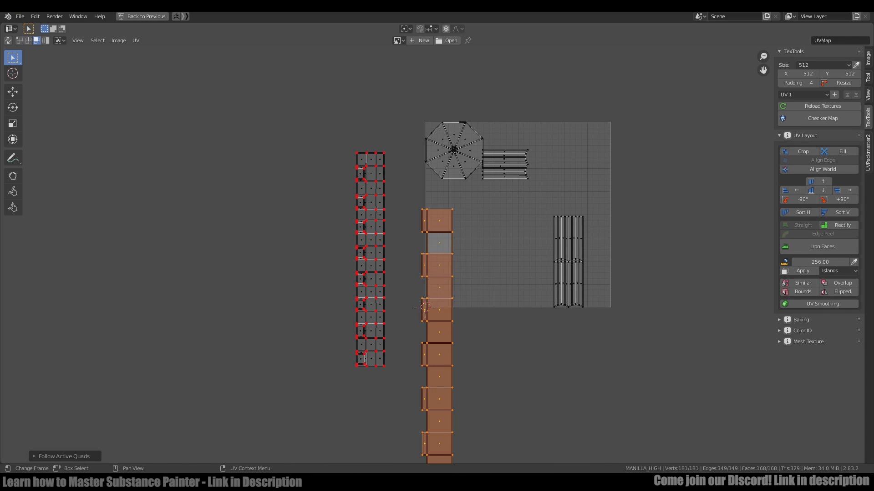
pyautogui.hotkey('ctrl', 'z')
pyautogui.scroll(3, 450, 233)
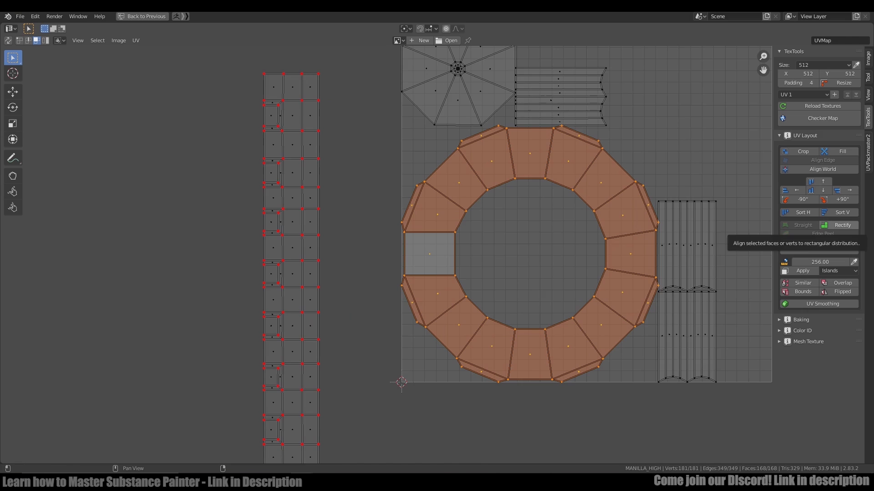
pyautogui.click(838, 225)
# Select the eight-strip island beside the octagonal island and move it into empty UV space.
pyautogui.hotkey('alt', 'a')
pyautogui.moveTo(557, 105); pyautogui.dragTo(483, 208, button='middle')
pyautogui.click(483, 209)
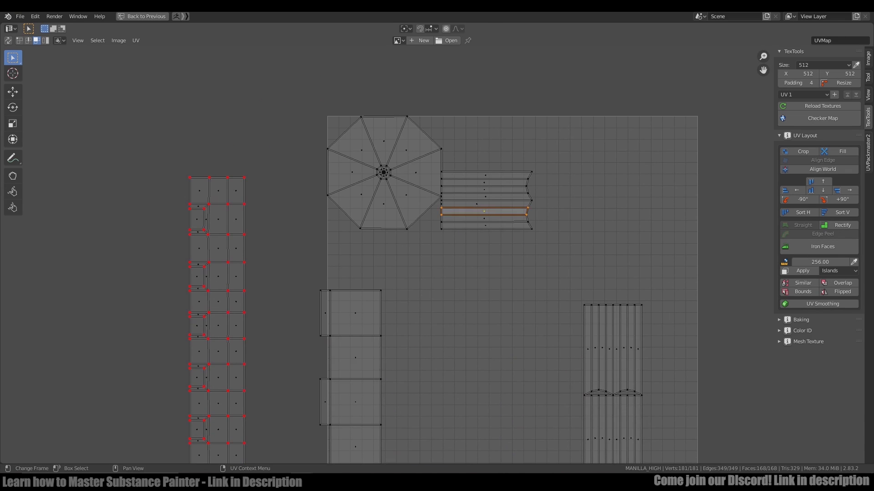
pyautogui.scroll(5, 483, 206)
pyautogui.press('1')
pyautogui.click(8, 40)
pyautogui.click(381, 200)
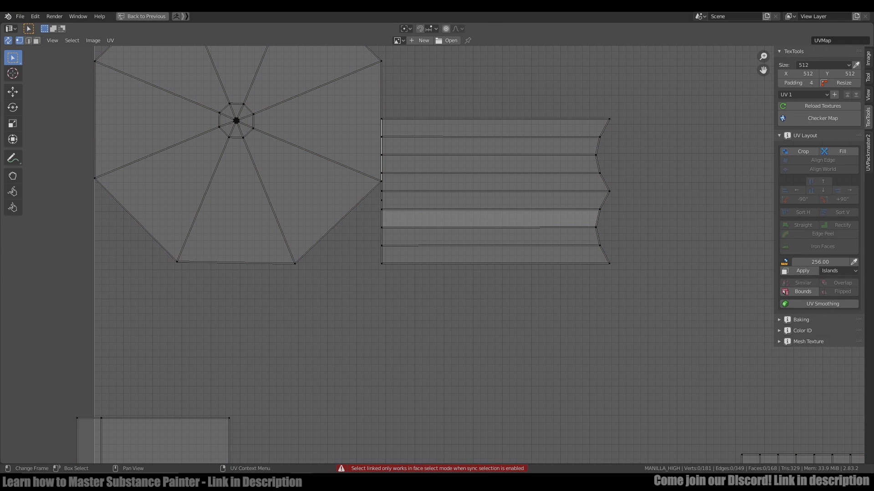
pyautogui.press('l')
pyautogui.press('g')
pyautogui.click(622, 302)
# Straighten the horizontal eight-strip island from one of its quads using Follow Active Quads.
pyautogui.press('1')
pyautogui.scroll(-3, 621, 302)
pyautogui.scroll(3, 710, 423)
pyautogui.moveTo(710, 423); pyautogui.dragTo(419, 96, button='middle')
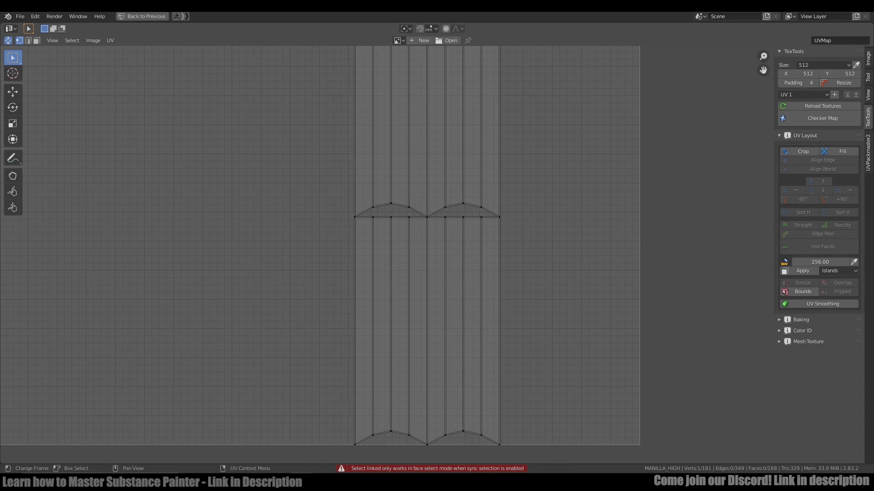
pyautogui.scroll(-2, 545, 384)
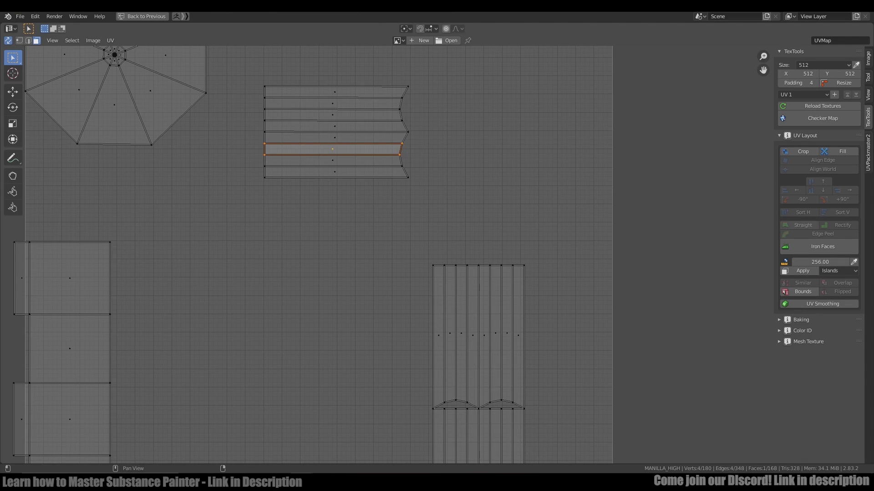
pyautogui.press('a')
pyautogui.click(7, 40)
pyautogui.hotkey('alt', 'a')
pyautogui.press('3')
pyautogui.click(334, 137)
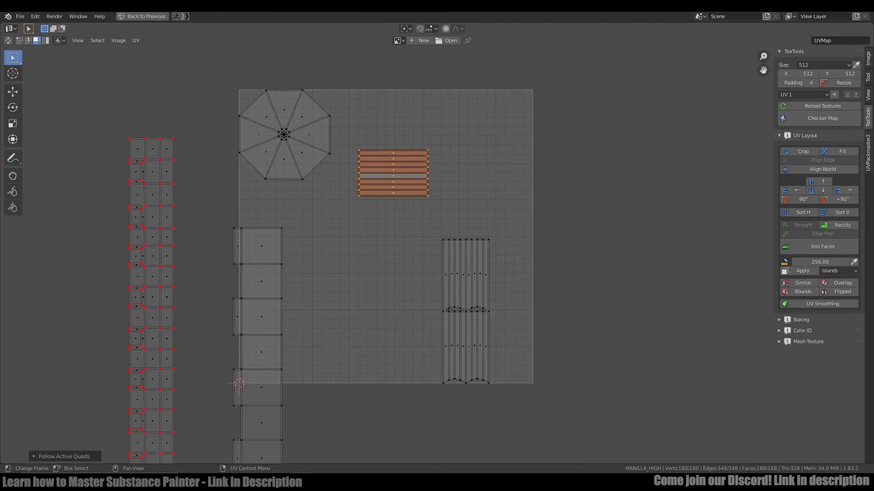
# Straighten both vertical strip islands with curved ends using Follow Active Quads from a quad in each.
pyautogui.moveTo(469, 276); pyautogui.dragTo(474, 205, button='middle')
pyautogui.click(475, 205)
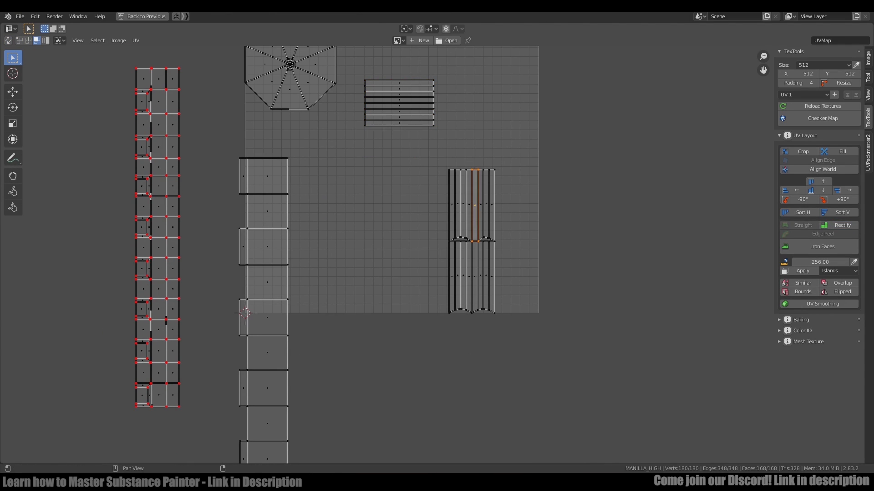
pyautogui.hotkey('alt', 'e')
pyautogui.click(485, 276)
pyautogui.hotkey('alt', 'e')
pyautogui.press('l')
# Rotate the straightened eight-strip island by 90° and place it directly above the two vertical strip islands.
pyautogui.press('l')
pyautogui.click(399, 89)
pyautogui.write('lr90')
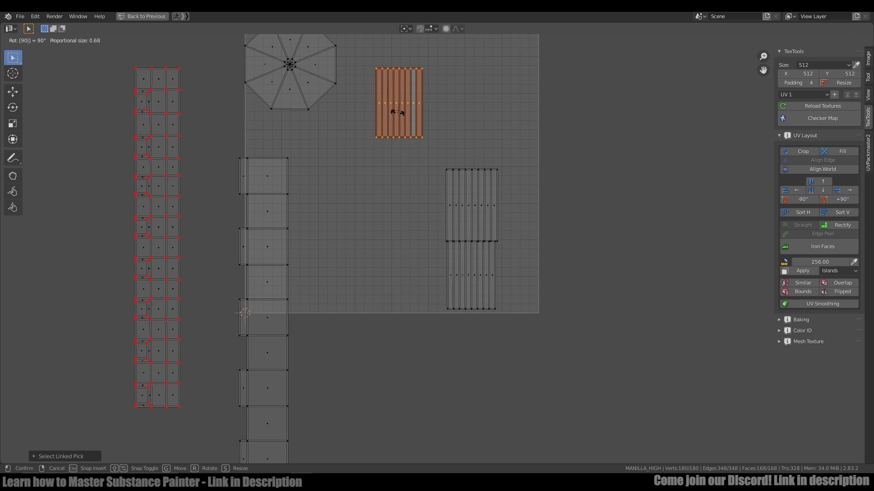
pyautogui.press('Return')
pyautogui.press('g')
pyautogui.click(471, 141)
# Unpin all UV islands and equalize their sizes with Average Islands Scale.
pyautogui.scroll(-4, 382, 150)
pyautogui.press('a')
pyautogui.hotkey('alt', 'p')
pyautogui.click(135, 40)
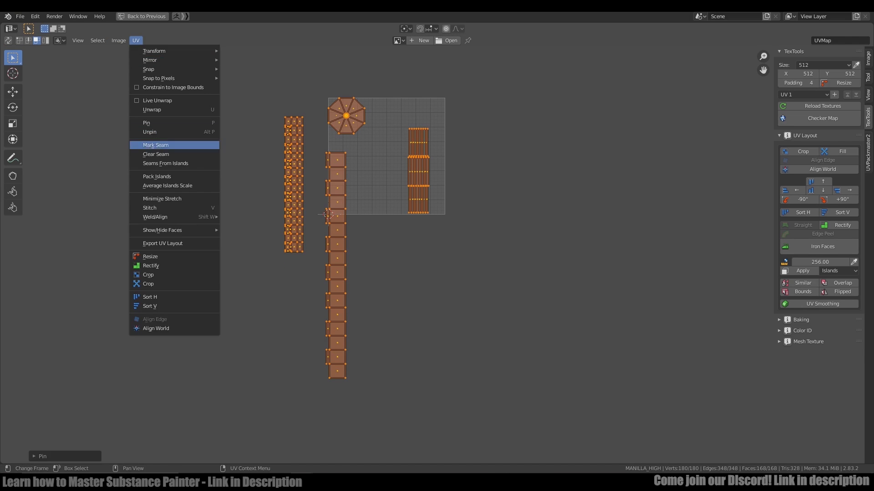
pyautogui.click(167, 185)
# Select the long three-column rim strip island and reposition it in the UV layout.
pyautogui.scroll(2, 312, 149)
pyautogui.hotkey('alt', 'a')
pyautogui.click(296, 162)
pyautogui.press('l')
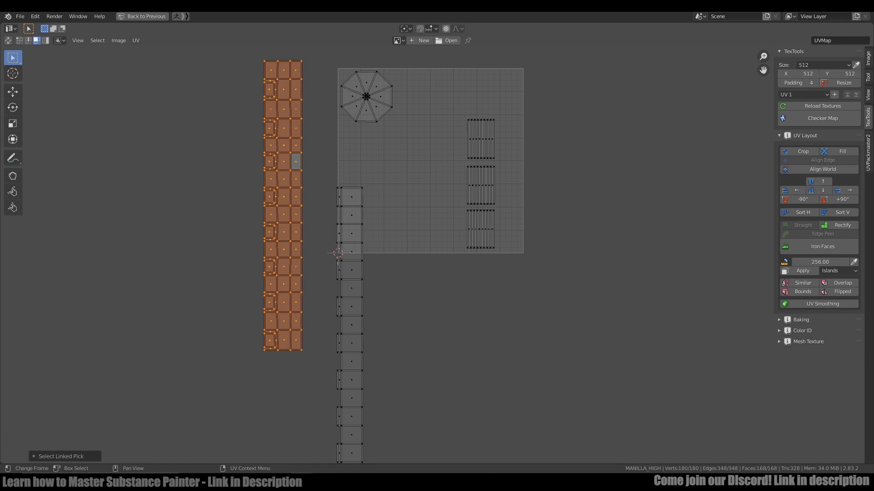
pyautogui.press('g')
pyautogui.scroll(-3, 427, 264)
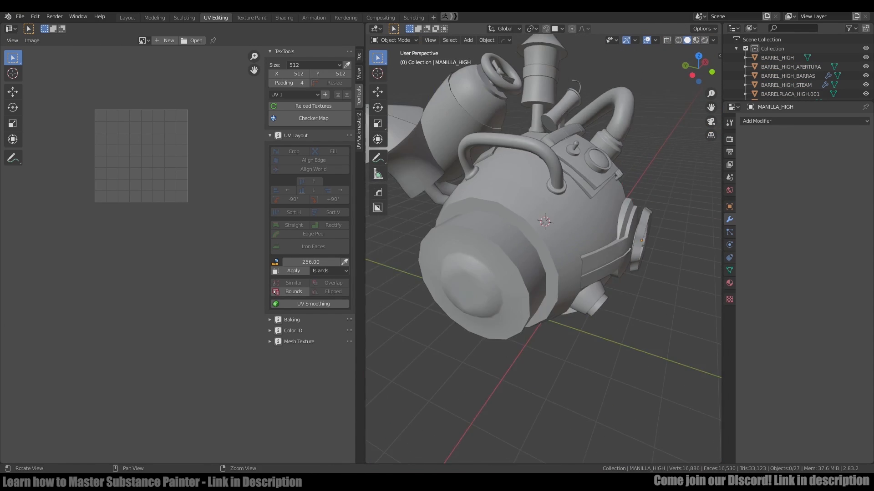
# Isolate the CHIMECHICA_HIGH chimney for mesh editing and delete its narrow face loops.
pyautogui.keyDown('alt'); pyautogui.moveTo(545, 249); pyautogui.dragTo(514, 249); pyautogui.keyUp('alt')
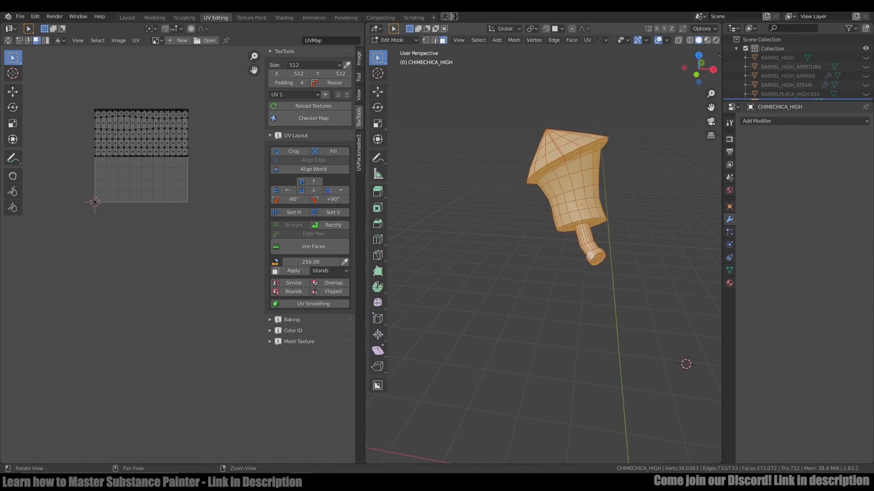
pyautogui.scroll(6, 541, 254)
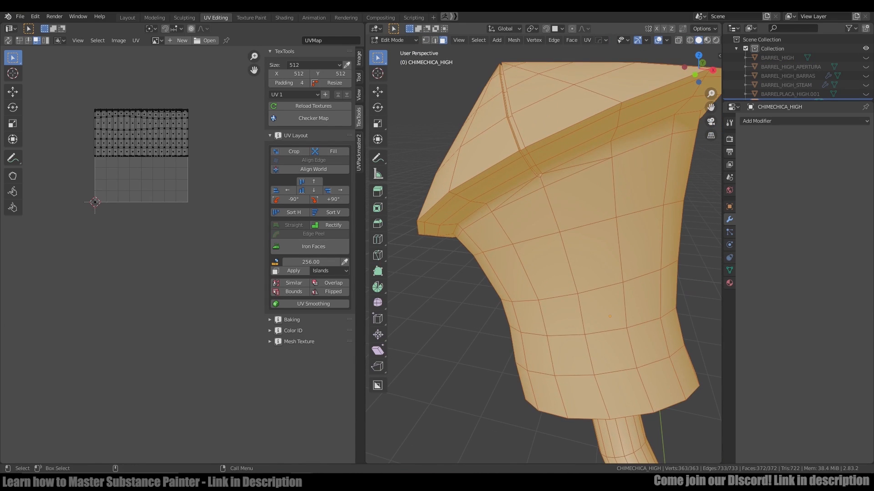
pyautogui.click(596, 194)
pyautogui.scroll(4, 564, 214)
pyautogui.keyDown('alt'); pyautogui.moveTo(560, 237); pyautogui.dragTo(568, 176); pyautogui.keyUp('alt')
pyautogui.press('3')
pyautogui.doubleClick(546, 240)
pyautogui.scroll(-4, 560, 254)
pyautogui.scroll(4, 601, 207)
pyautogui.keyDown('shift'); pyautogui.click(548, 194); pyautogui.keyUp('shift')
pyautogui.press('x')
pyautogui.press('f')
# Delete the remaining narrow face loop running across the chimney's conical cap.
pyautogui.scroll(3, 546, 228)
pyautogui.doubleClick(514, 144)
pyautogui.keyDown('alt'); pyautogui.moveTo(513, 144); pyautogui.dragTo(542, 177); pyautogui.keyUp('alt')
pyautogui.scroll(-4, 628, 171)
pyautogui.press('x')
pyautogui.click(628, 172)
# Close the gap across the cap by merging all vertices by distance at 0.0191 m.
pyautogui.press('1')
pyautogui.click(565, 134)
pyautogui.scroll(-5, 554, 130)
pyautogui.scroll(2, 543, 176)
pyautogui.press('a')
pyautogui.press('m')
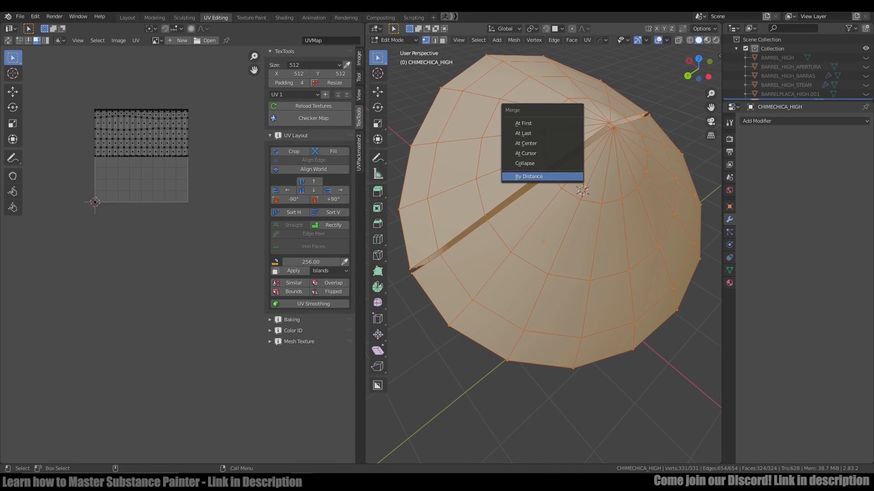
pyautogui.click(542, 177)
pyautogui.moveTo(486, 443)
pyautogui.mouseDown()
pyautogui.moveTo(514, 443)
pyautogui.moveTo(489, 443)
pyautogui.moveTo(503, 443)
pyautogui.mouseUp()
pyautogui.moveTo(546, 227); pyautogui.dragTo(560, 200, button='middle')
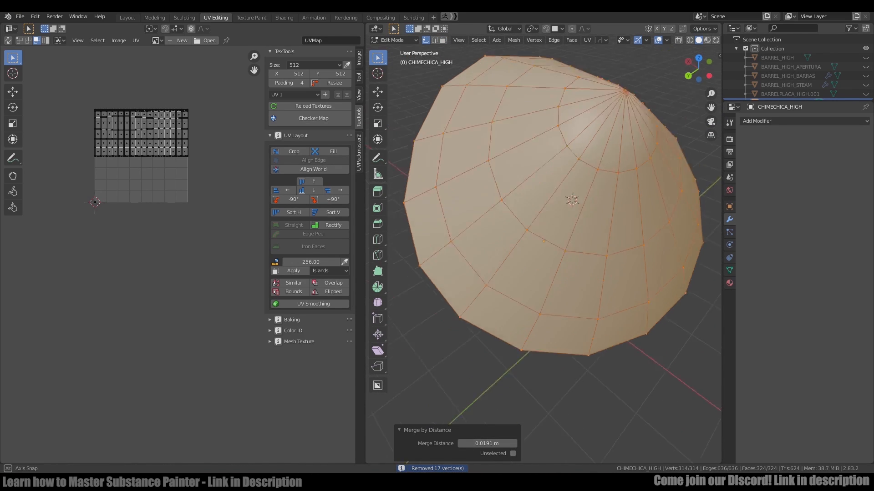
# Dissolve the leftover edges around the chimney cap's rim.
pyautogui.keyDown('alt'); pyautogui.moveTo(560, 201); pyautogui.dragTo(568, 137); pyautogui.keyUp('alt')
pyautogui.scroll(4, 546, 182)
pyautogui.hotkey('alt', 'a')
pyautogui.press('2')
pyautogui.hotkey('ctrl', 'x')
pyautogui.scroll(-5, 546, 182)
pyautogui.keyDown('alt'); pyautogui.moveTo(546, 205); pyautogui.dragTo(605, 196); pyautogui.keyUp('alt')
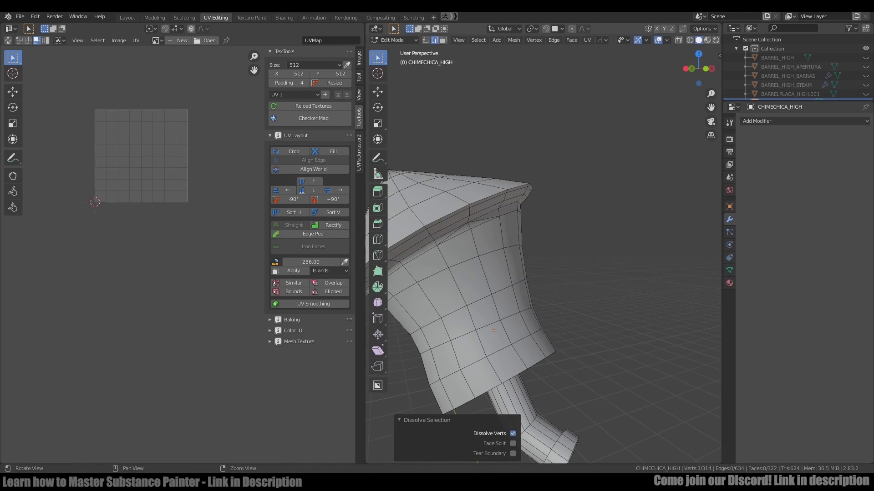
pyautogui.click(483, 219)
pyautogui.keyDown('shift'); pyautogui.click(452, 233); pyautogui.keyUp('shift')
pyautogui.hotkey('ctrl', 'x')
# Examine the chimney mesh from several sides in an enlarged view and in Object Mode.
pyautogui.hotkey('ctrl', 'space')
pyautogui.press('1')
pyautogui.scroll(-3, 501, 246)
pyautogui.keyDown('alt'); pyautogui.moveTo(501, 245); pyautogui.dragTo(591, 263); pyautogui.keyUp('alt')
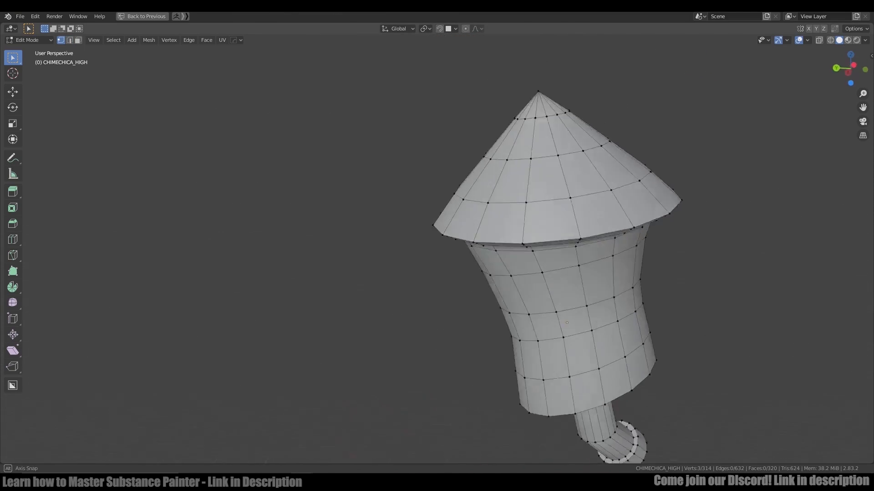
pyautogui.moveTo(591, 264); pyautogui.dragTo(517, 203, button='middle')
pyautogui.scroll(-2, 517, 203)
pyautogui.press('Tab')
pyautogui.hotkey('ctrl', 'space')
pyautogui.press('alt')
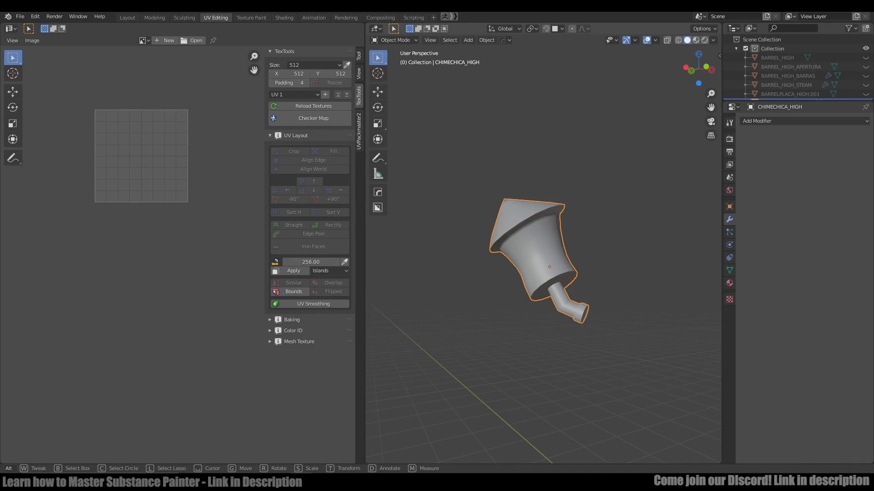
# Mark a seam around the edge loop where the chimney's body meets the underside of the cap.
pyautogui.press('Tab')
pyautogui.scroll(6, 544, 254)
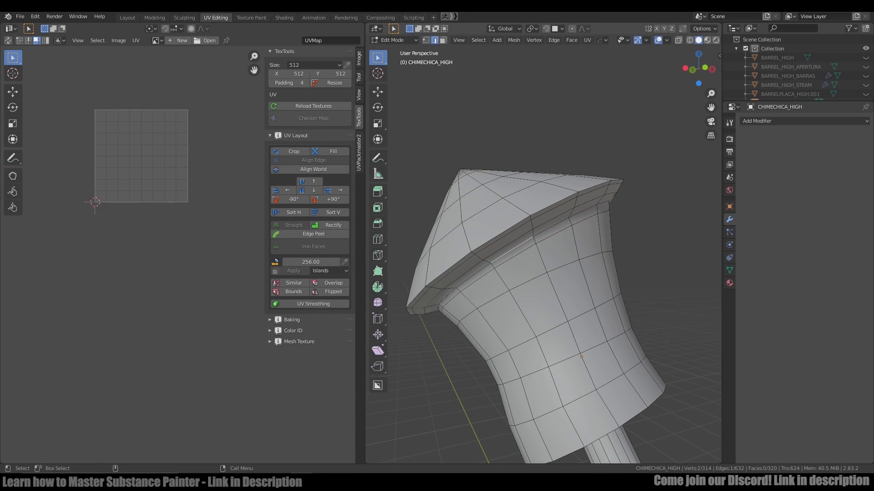
pyautogui.moveTo(543, 295)
pyautogui.mouseDown(button='middle')
pyautogui.moveTo(546, 273)
pyautogui.moveTo(542, 309)
pyautogui.mouseUp(button='middle')
pyautogui.scroll(-1, 543, 309)
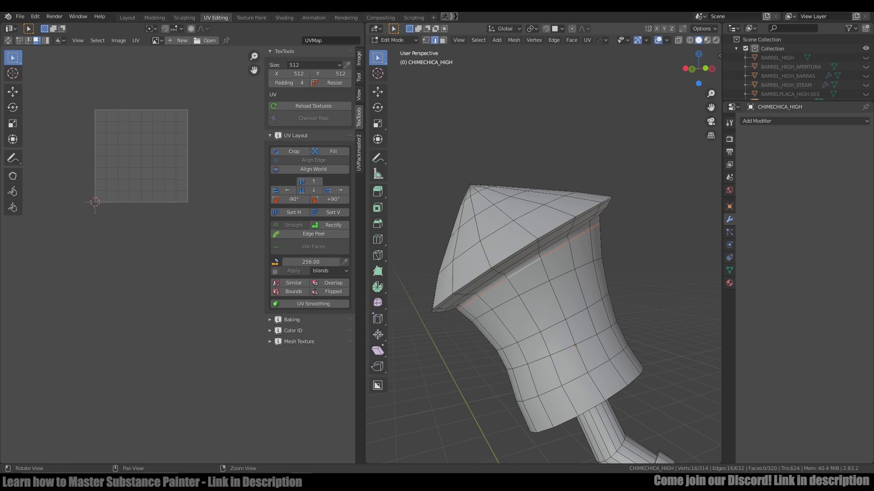
pyautogui.keyDown('alt'); pyautogui.moveTo(569, 346); pyautogui.dragTo(515, 151, button='middle'); pyautogui.keyUp('alt')
# Circle-select the faces closing the pipe's open end and delete them.
pyautogui.keyDown('alt'); pyautogui.moveTo(537, 245); pyautogui.dragTo(474, 263); pyautogui.keyUp('alt')
pyautogui.press('3')
pyautogui.press('c')
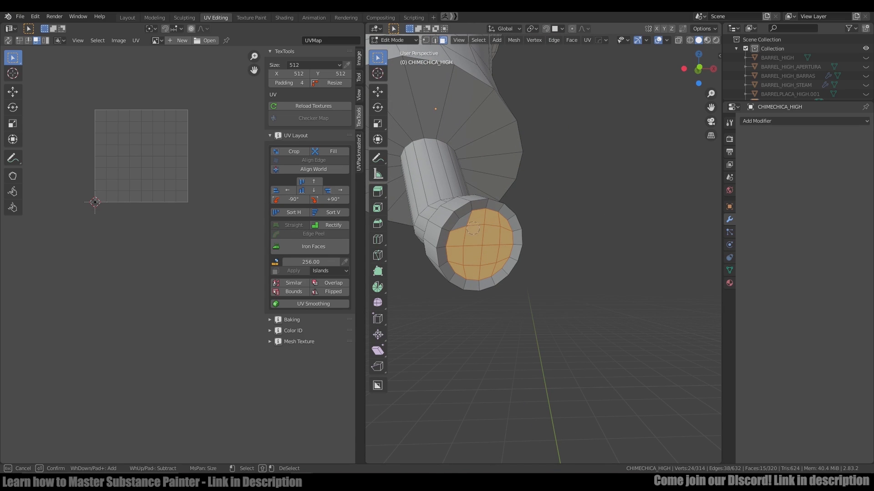
pyautogui.keyDown('alt'); pyautogui.moveTo(543, 249); pyautogui.dragTo(578, 250); pyautogui.keyUp('alt')
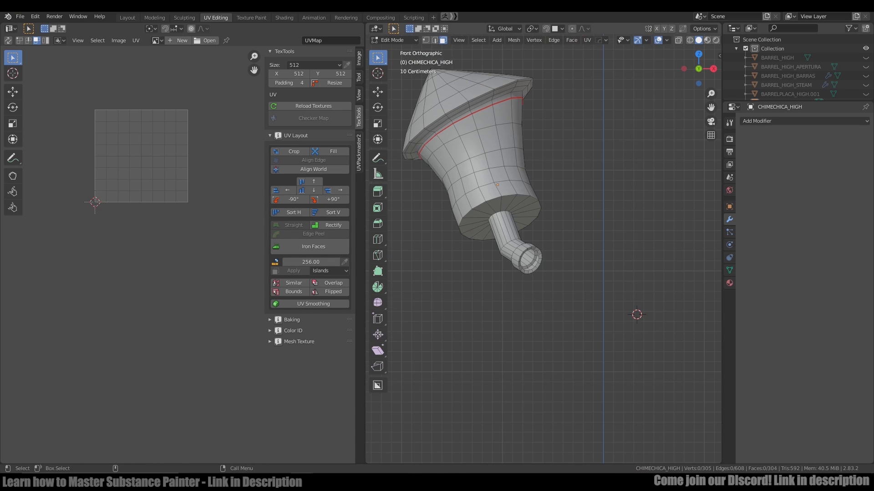
# Mark a lengthwise seam from the cone's tip down the body and along the pipe.
pyautogui.keyDown('alt'); pyautogui.moveTo(578, 137); pyautogui.dragTo(478, 146); pyautogui.keyUp('alt')
pyautogui.press('2')
pyautogui.click(474, 98)
pyautogui.keyDown('alt'); pyautogui.moveTo(474, 97); pyautogui.dragTo(448, 118); pyautogui.keyUp('alt')
pyautogui.keyDown('ctrl'); pyautogui.keyDown('shift'); pyautogui.click(448, 114); pyautogui.keyUp('shift'); pyautogui.keyUp('ctrl')
pyautogui.press('u')
pyautogui.click(510, 204)
# Select the whole chimney mesh, unwrap it, and enlarge the UV view.
pyautogui.keyDown('alt'); pyautogui.moveTo(510, 205); pyautogui.dragTo(515, 139); pyautogui.keyUp('alt')
pyautogui.moveTo(510, 141)
pyautogui.mouseDown(button='middle')
pyautogui.moveTo(606, 136)
pyautogui.moveTo(560, 170)
pyautogui.moveTo(499, 174)
pyautogui.moveTo(517, 141)
pyautogui.mouseUp(button='middle')
pyautogui.keyDown('alt'); pyautogui.click(499, 174); pyautogui.keyUp('alt')
pyautogui.press('a')
pyautogui.press('u')
pyautogui.click(537, 153)
pyautogui.hotkey('ctrl', 'space')
pyautogui.scroll(5, 412, 170)
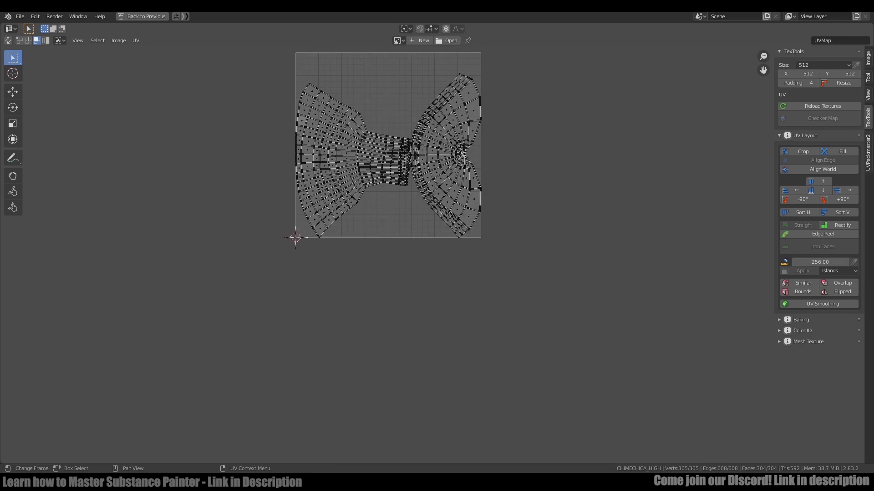
# Align the cap island's seam-side edge loop into a vertical line, pin it, and unwrap the island again.
pyautogui.press('1')
pyautogui.press('2')
pyautogui.keyDown('alt'); pyautogui.click(383, 207); pyautogui.keyUp('alt')
pyautogui.hotkey('shift', 'w')
pyautogui.press('x')
pyautogui.press('a')
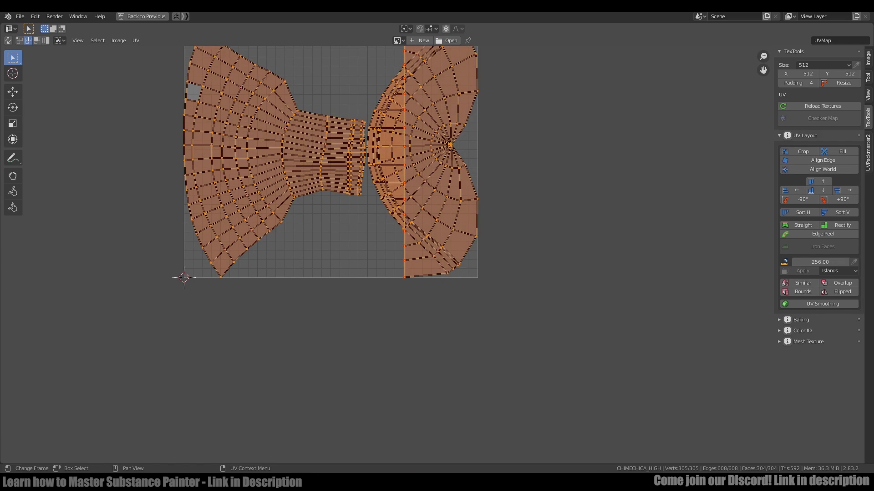
pyautogui.press('u')
pyautogui.moveTo(409, 182); pyautogui.dragTo(412, 238, button='middle')
pyautogui.hotkey('alt', 'a')
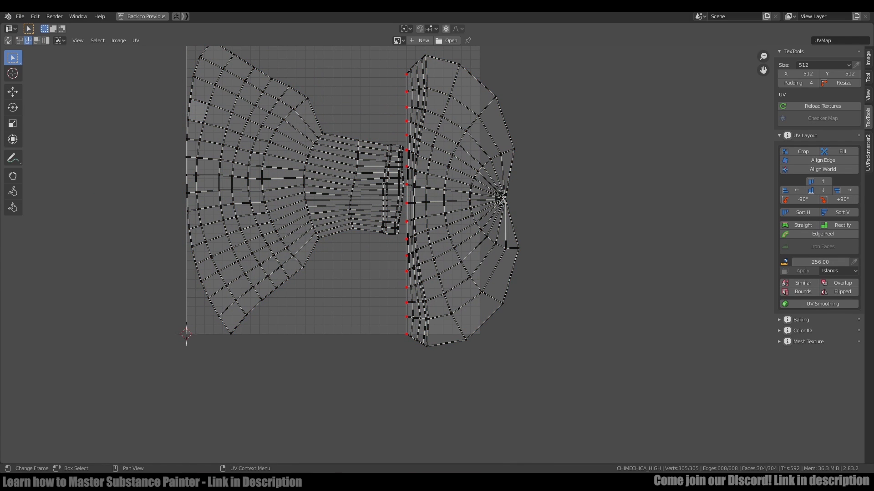
# Check the seam below the cap on the model, reselect the whole mesh, and return to the enlarged UV view.
pyautogui.hotkey('ctrl', 'space')
pyautogui.hotkey('alt', 'a')
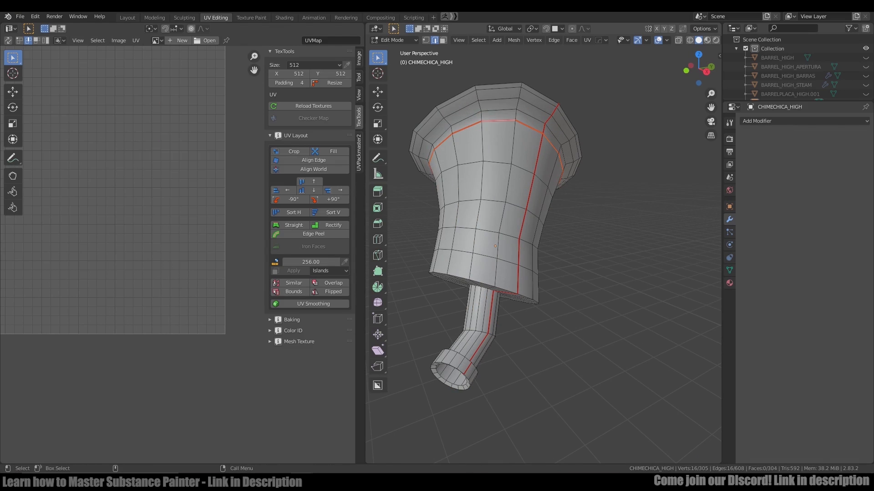
pyautogui.click(455, 141)
pyautogui.moveTo(455, 141); pyautogui.dragTo(489, 202, button='middle')
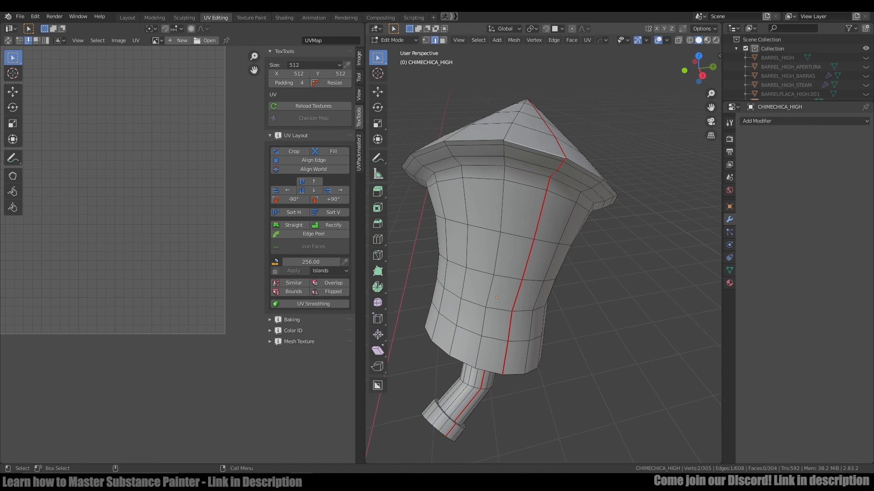
pyautogui.press('a')
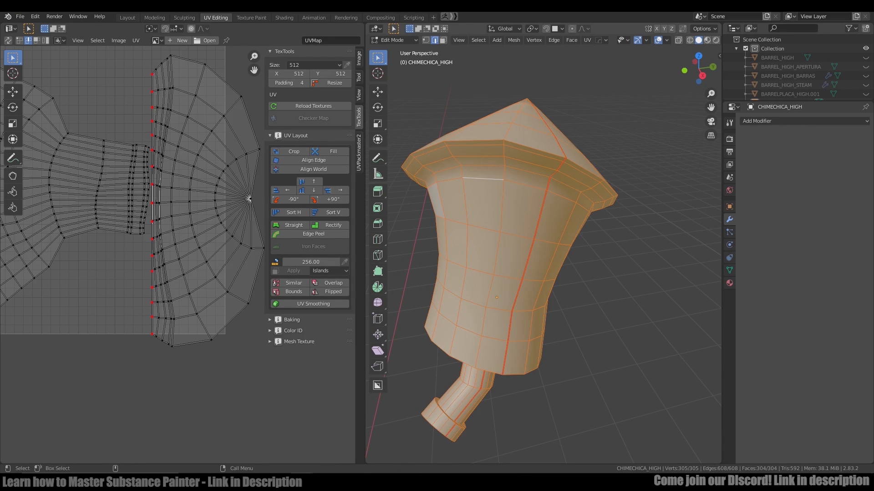
pyautogui.hotkey('alt', 'a')
pyautogui.press('a')
pyautogui.hotkey('ctrl', 'space')
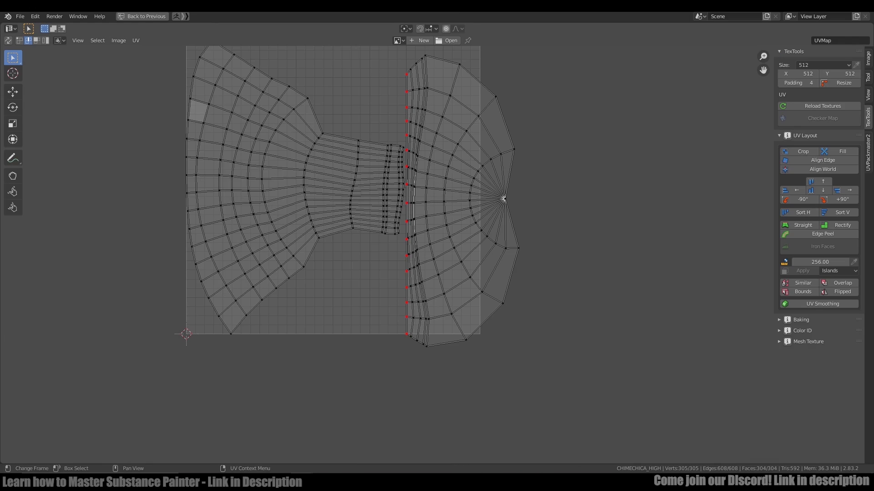
# Flatten the cap island's tip-side edges into a vertical line, pin them, and unwrap again.
pyautogui.press('o')
pyautogui.press('s')
pyautogui.click(576, 218)
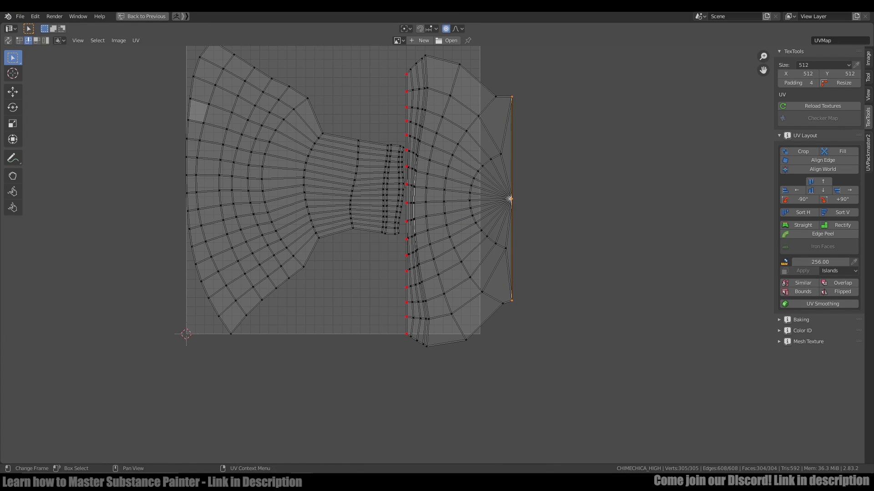
pyautogui.press('p')
pyautogui.press('a')
pyautogui.press('u')
# Align the narrow edge columns beside the cap island's pinned border vertically.
pyautogui.hotkey('alt', 'a')
pyautogui.scroll(2, 417, 348)
pyautogui.click(414, 324)
pyautogui.scroll(-2, 412, 267)
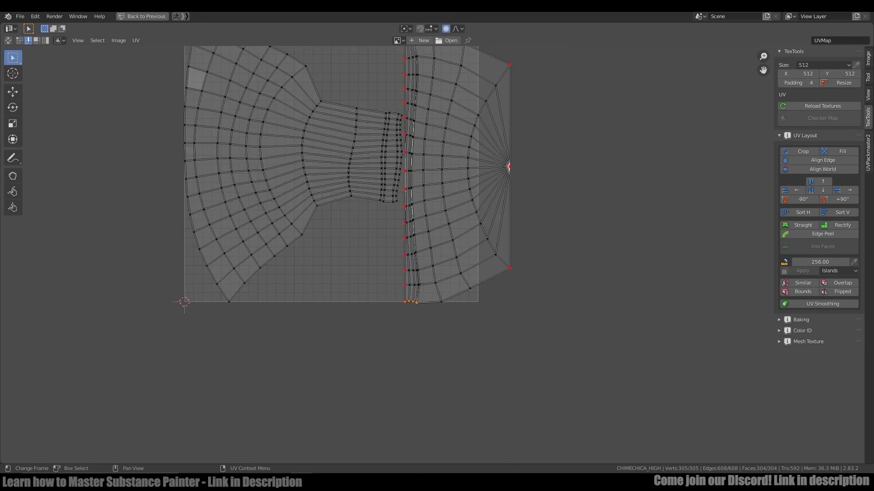
pyautogui.press('1')
pyautogui.scroll(3, 416, 260)
pyautogui.keyDown('alt'); pyautogui.click(402, 261); pyautogui.keyUp('alt')
pyautogui.hotkey('shift', 'w')
pyautogui.hotkey('shift', 'w')
pyautogui.keyDown('alt'); pyautogui.click(418, 261); pyautogui.keyUp('alt')
pyautogui.hotkey('shift', 'w')
# Move the outer narrow column along X with proportional editing turned off.
pyautogui.press('g')
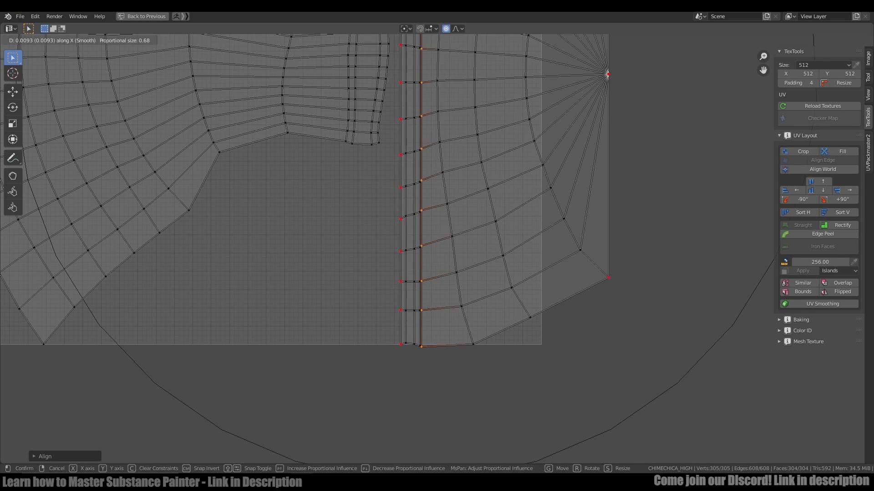
pyautogui.press('Escape')
pyautogui.press('o')
pyautogui.press('g')
pyautogui.press('x')
pyautogui.click(422, 344)
# Align the lower point rows across the cap island's narrow columns horizontally, one row at a time.
pyautogui.moveTo(387, 338); pyautogui.dragTo(430, 355)
pyautogui.hotkey('shift', 'w')
pyautogui.moveTo(387, 302); pyautogui.dragTo(430, 318)
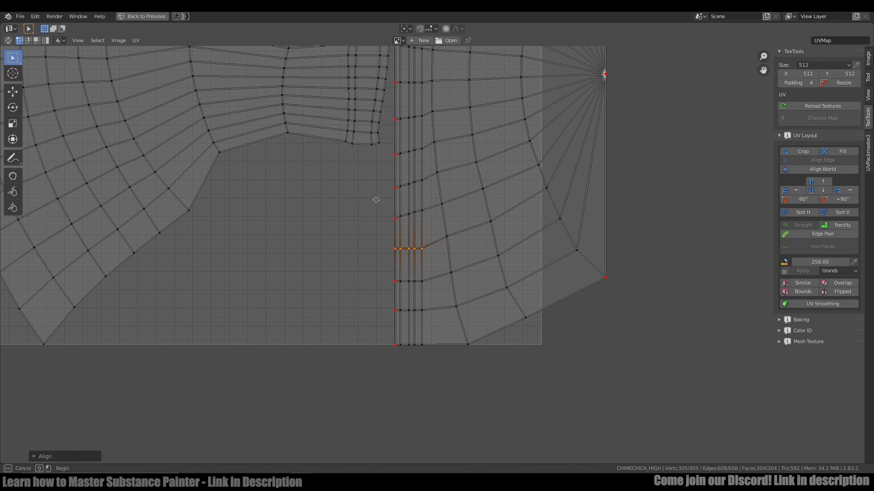
pyautogui.moveTo(428, 164); pyautogui.dragTo(421, 270, button='middle')
pyautogui.moveTo(382, 251); pyautogui.dragTo(423, 266)
pyautogui.hotkey('shift', 'w')
pyautogui.moveTo(415, 202); pyautogui.dragTo(416, 202)
pyautogui.moveTo(413, 191); pyautogui.dragTo(413, 270, button='middle')
pyautogui.moveTo(387, 220); pyautogui.dragTo(417, 238)
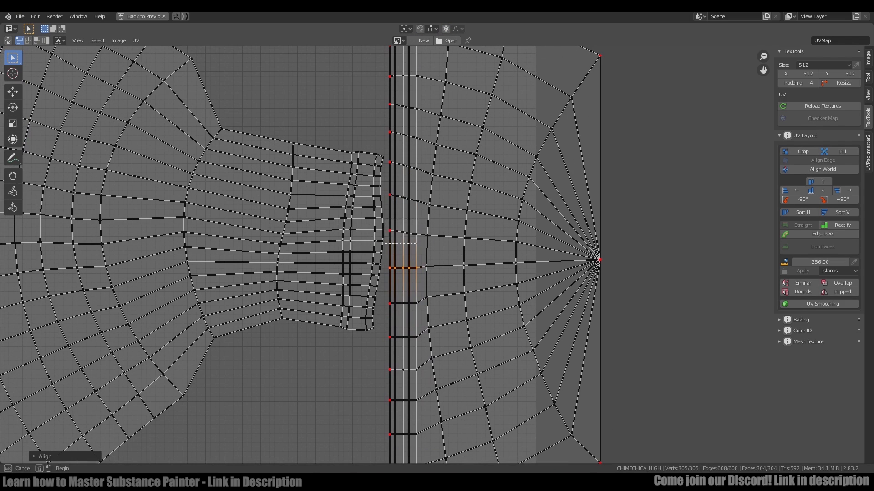
pyautogui.press('q')
pyautogui.click(417, 237)
# Straighten the remaining upper rows of the cap island's narrow columns into horizontal lines.
pyautogui.moveTo(386, 186); pyautogui.dragTo(418, 207)
pyautogui.press('q')
pyautogui.click(418, 208)
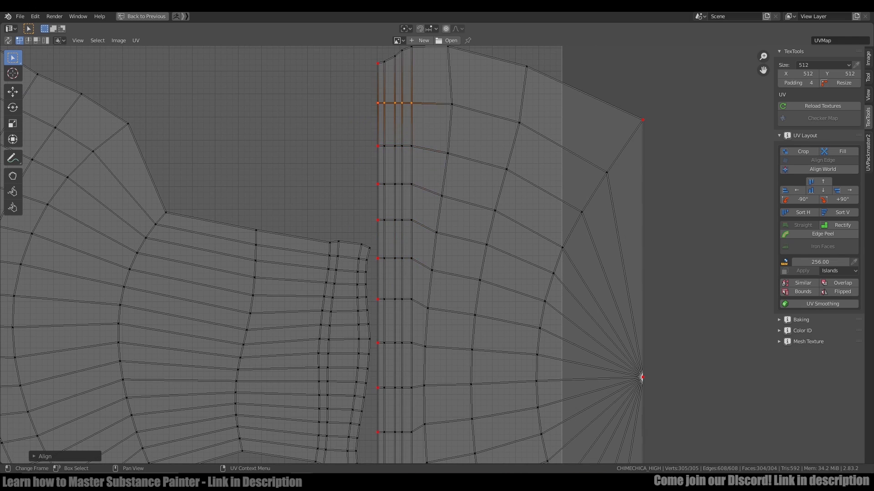
pyautogui.moveTo(418, 128); pyautogui.dragTo(424, 200, button='middle')
pyautogui.moveTo(378, 112); pyautogui.dragTo(459, 142)
pyautogui.press('q')
pyautogui.click(460, 140)
# Align the two edge loops next to the cap island's narrow columns vertically.
pyautogui.scroll(-3, 450, 80)
pyautogui.press('2')
pyautogui.click(453, 140)
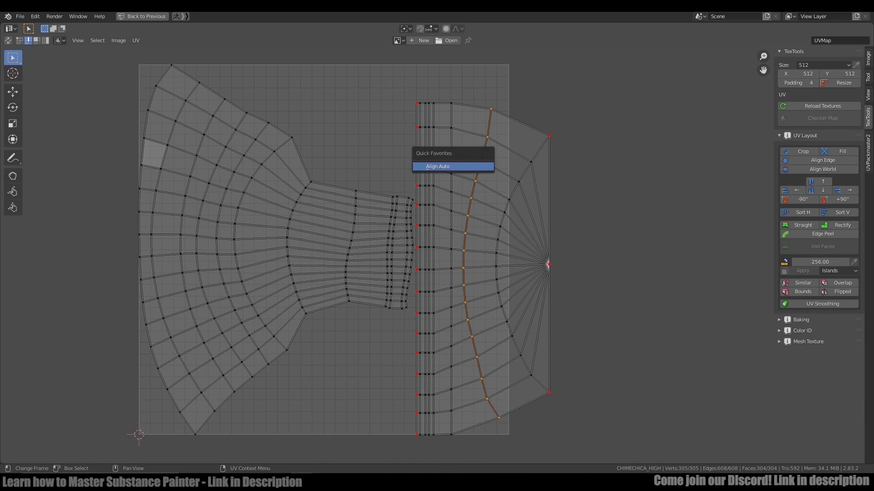
pyautogui.click(437, 167)
# Move the cap island's tip point outward along X.
pyautogui.press('1')
pyautogui.click(549, 264)
pyautogui.press('g')
pyautogui.press('x')
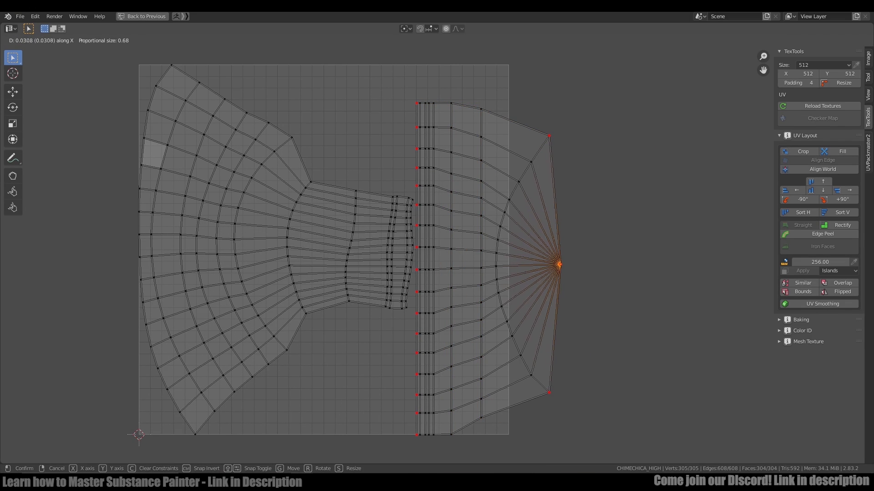
pyautogui.click(578, 264)
# Align the cap island's horizontal rows from the pinned border out to the first wide column.
pyautogui.scroll(1, 432, 209)
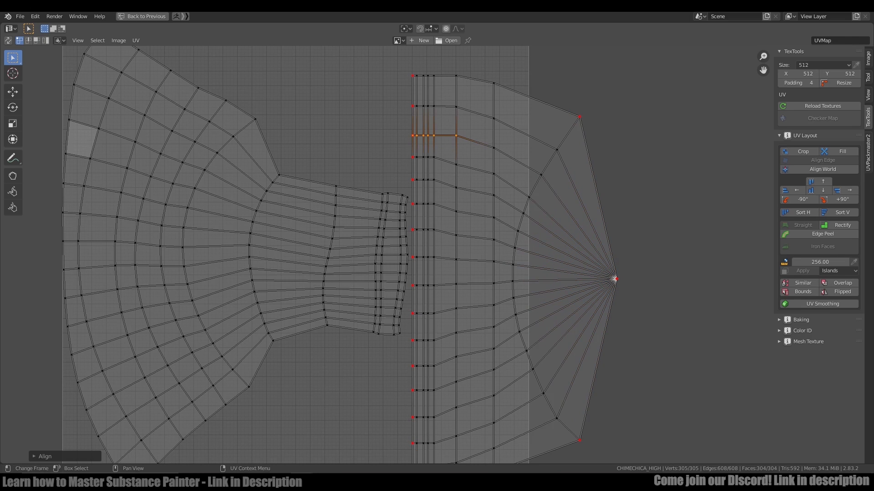
pyautogui.moveTo(404, 148); pyautogui.dragTo(468, 172)
pyautogui.press('q')
pyautogui.click(468, 172)
pyautogui.moveTo(404, 173); pyautogui.dragTo(466, 195)
pyautogui.moveTo(400, 197); pyautogui.dragTo(458, 216)
pyautogui.press('q')
pyautogui.click(458, 216)
pyautogui.moveTo(458, 215); pyautogui.dragTo(472, 156, button='middle')
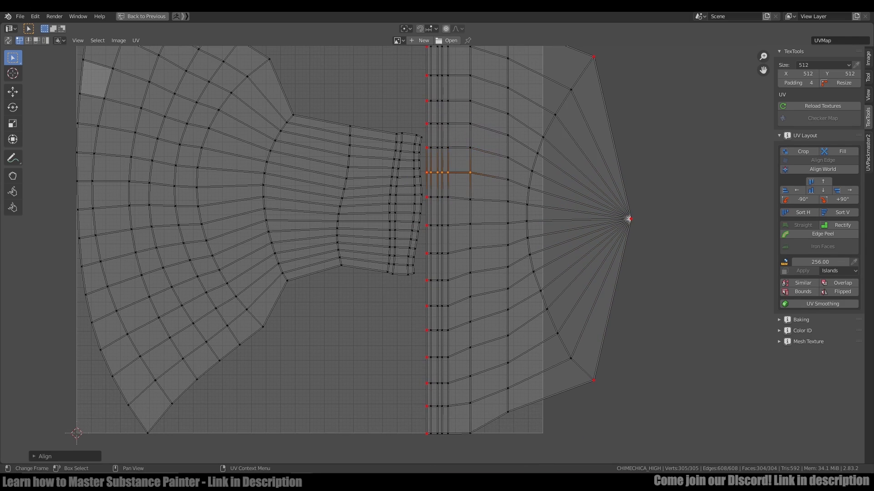
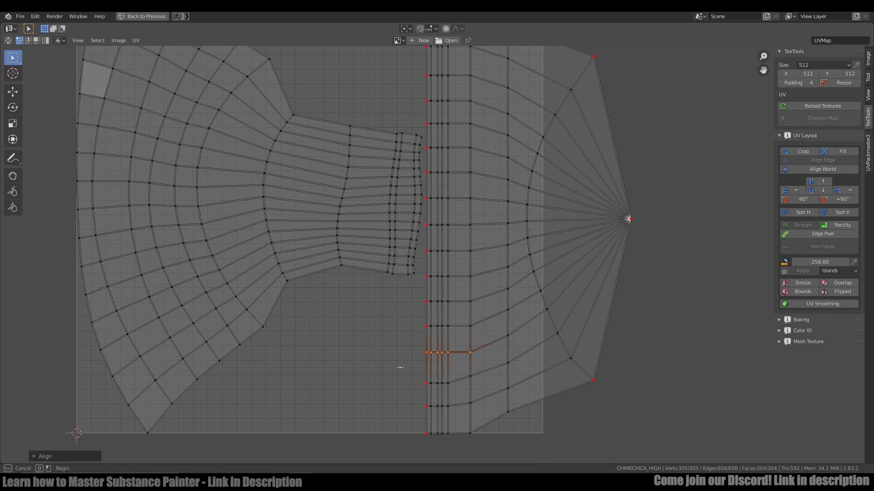
# Pin the cap island's narrow border columns and unwrap the mesh again.
pyautogui.press('Home')
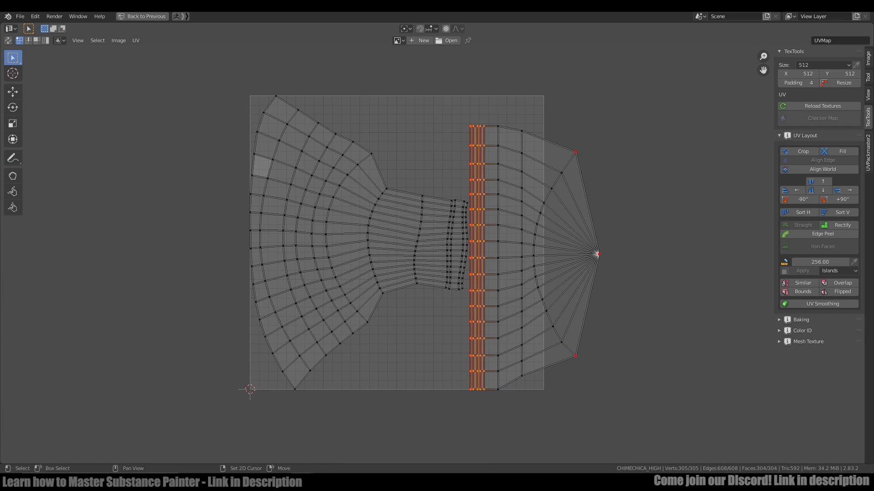
pyautogui.press('a')
pyautogui.press('a')
pyautogui.press('u')
# Flatten the edge loop beside the pinned columns by scaling it to 0 along X, and deselect everything.
pyautogui.press('2')
pyautogui.click(497, 311)
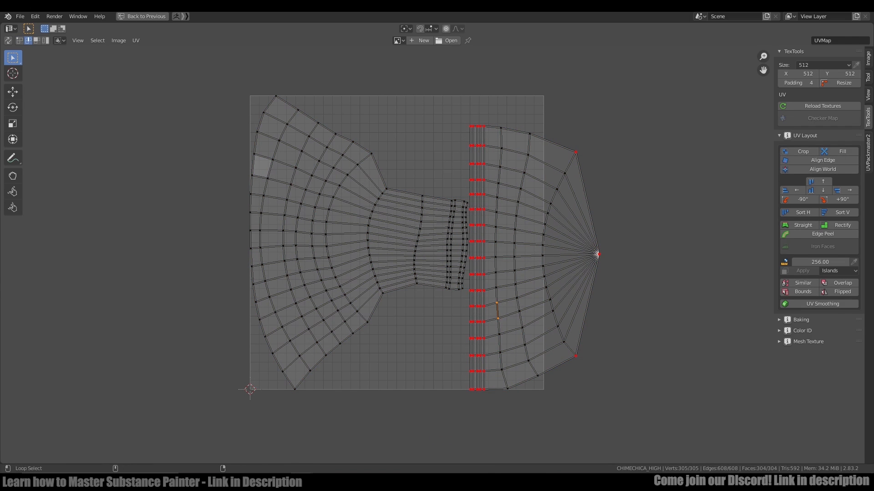
pyautogui.press('s')
pyautogui.press('x')
pyautogui.press('0')
pyautogui.press('Return')
pyautogui.hotkey('alt', 'a')
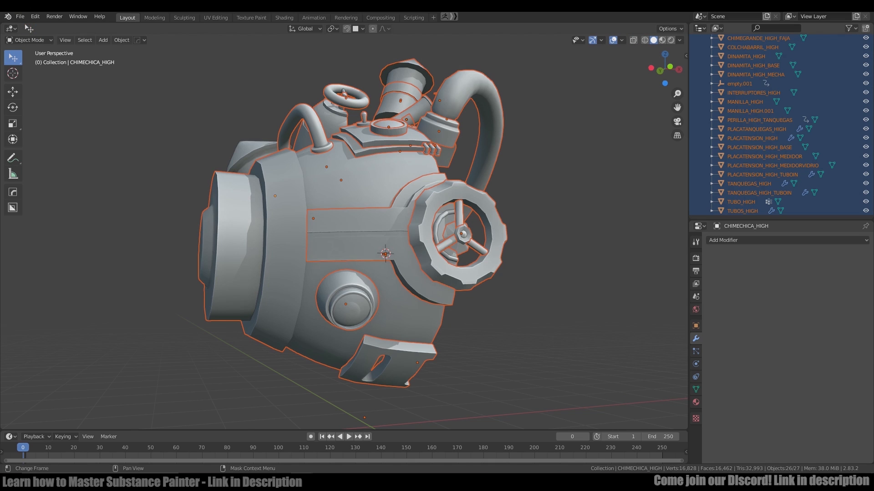
# Batch rename the selected objects, replacing HIGH with LOW in their names.
pyautogui.scroll(3, 774, 174)
pyautogui.keyDown('ctrl'); pyautogui.click(749, 103); pyautogui.keyUp('ctrl')
pyautogui.press('F3')
pyautogui.write('rename')
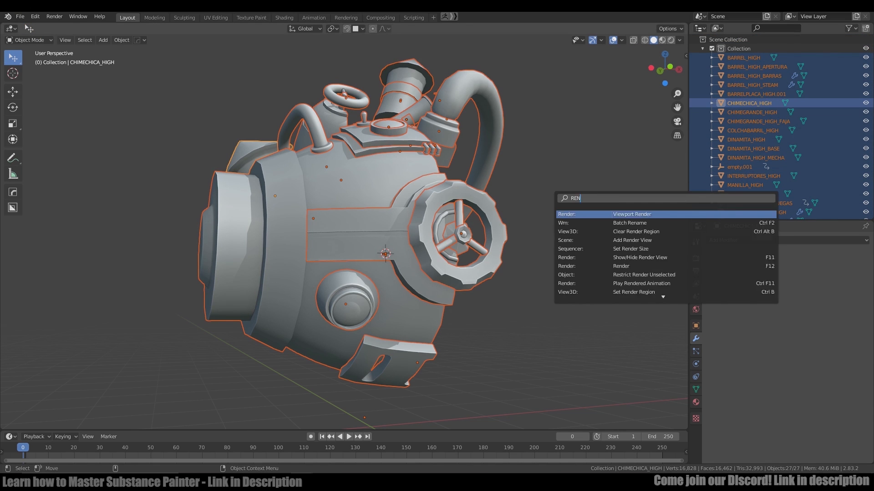
pyautogui.click(566, 225)
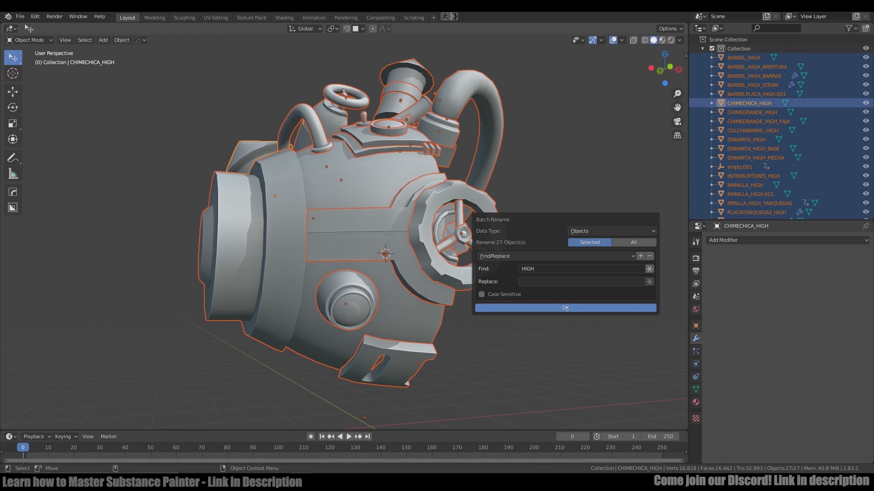
pyautogui.write('LOW')
pyautogui.press('Return')
pyautogui.click(566, 308)
# Join MANILLA_LOW.001 into MANILLA_LOW.
pyautogui.scroll(-3, 755, 149)
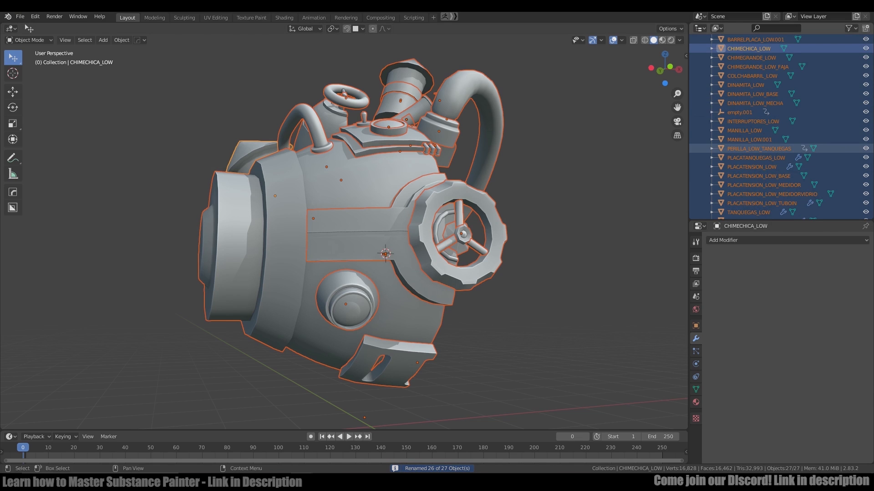
pyautogui.click(749, 139)
pyautogui.click(745, 130)
pyautogui.click(749, 139)
pyautogui.keyDown('ctrl'); pyautogui.click(745, 130); pyautogui.keyUp('ctrl')
pyautogui.hotkey('ctrl', 'j')
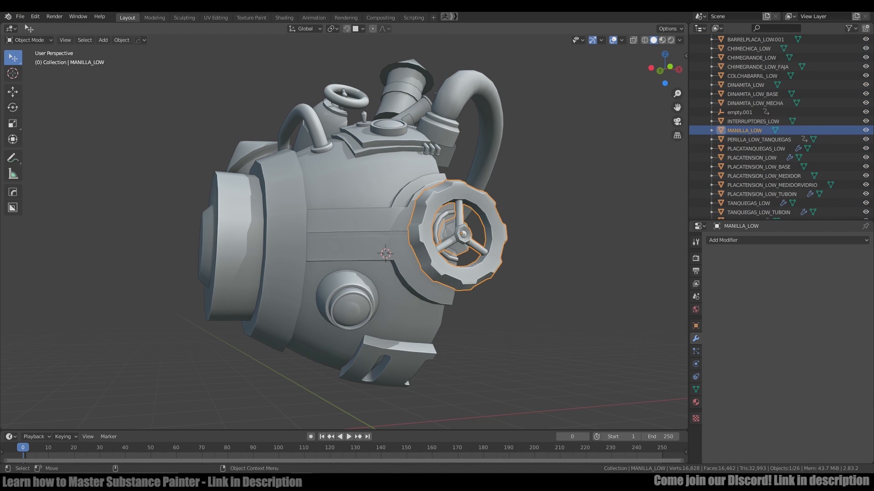
# Delete the empty.001 object from the scene.
pyautogui.moveTo(463, 234); pyautogui.dragTo(456, 255, button='middle')
pyautogui.click(739, 112)
pyautogui.press('KP_Divide')
pyautogui.press('x')
pyautogui.click(489, 159)
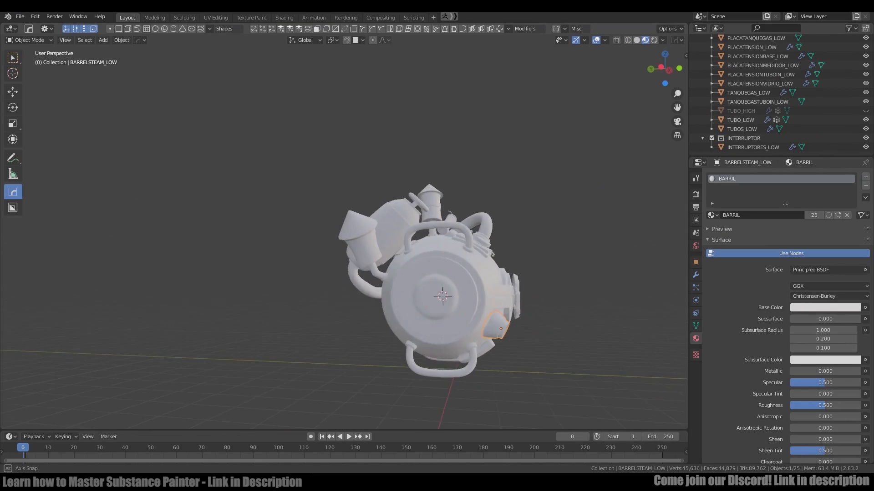
# Add a second material slot to the small chimney CHIMECHICA_LOW with a new material named ORANGE.
pyautogui.moveTo(443, 273); pyautogui.dragTo(409, 287, button='middle')
pyautogui.scroll(5, 410, 255)
pyautogui.click(412, 228)
pyautogui.click(757, 215)
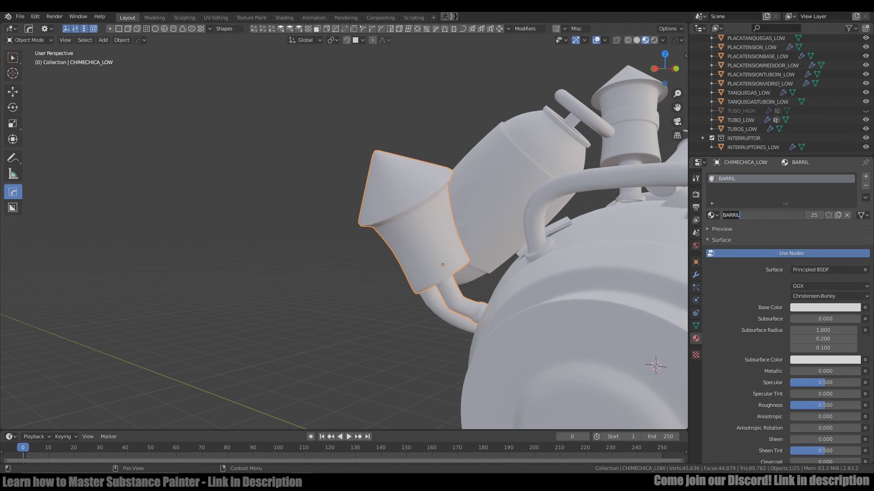
pyautogui.press('Escape')
pyautogui.press('Tab')
pyautogui.press('Tab')
pyautogui.hotkey('alt', 'a')
pyautogui.click(865, 177)
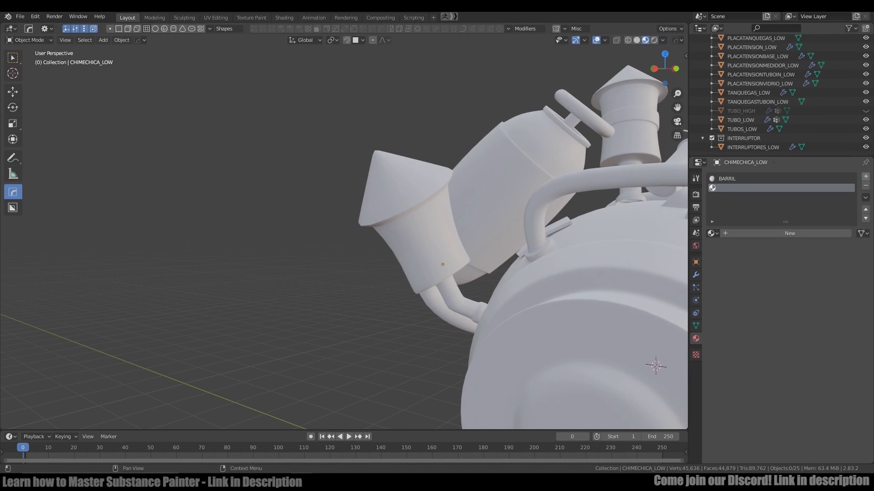
pyautogui.click(786, 233)
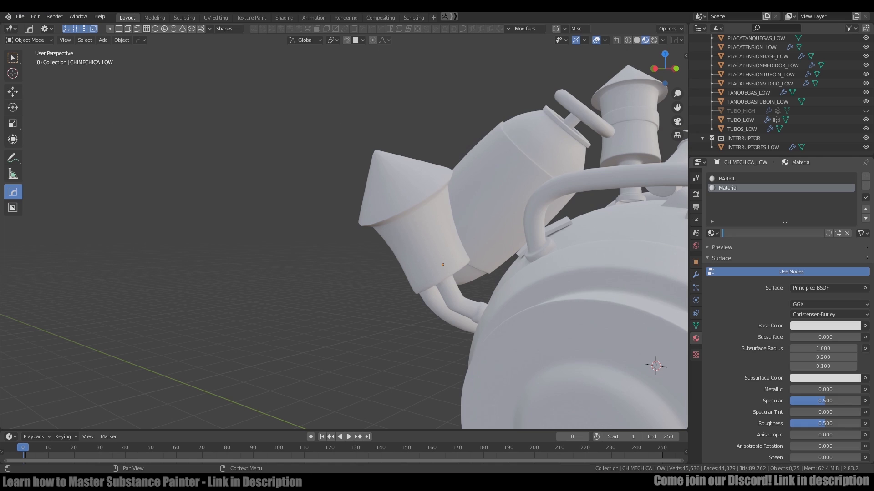
pyautogui.press('Return')
# Give the ORANGE material an orange base color and remove the BARRIL slot from the small chimney.
pyautogui.click(825, 326)
pyautogui.click(832, 255)
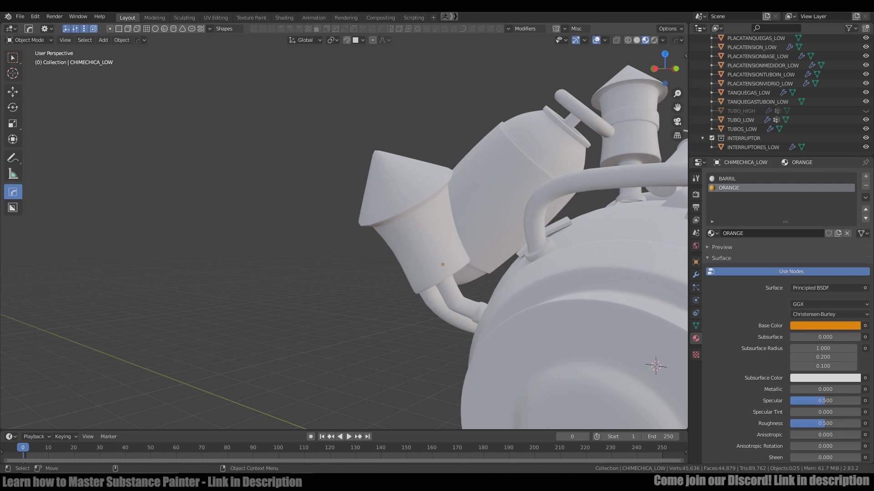
pyautogui.click(411, 228)
pyautogui.click(726, 179)
pyautogui.click(865, 186)
# Add a new material named RED in a second slot on the gas tank TANQUEGAS_LOW.
pyautogui.keyDown('alt'); pyautogui.moveTo(455, 227); pyautogui.dragTo(418, 260); pyautogui.keyUp('alt')
pyautogui.click(455, 150)
pyautogui.click(865, 176)
pyautogui.click(785, 233)
pyautogui.click(773, 233)
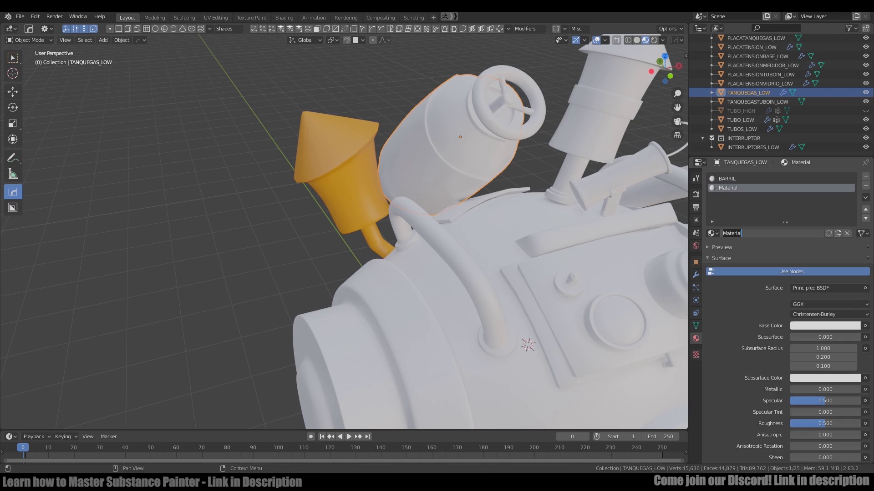
pyautogui.write('RED')
pyautogui.press('Return')
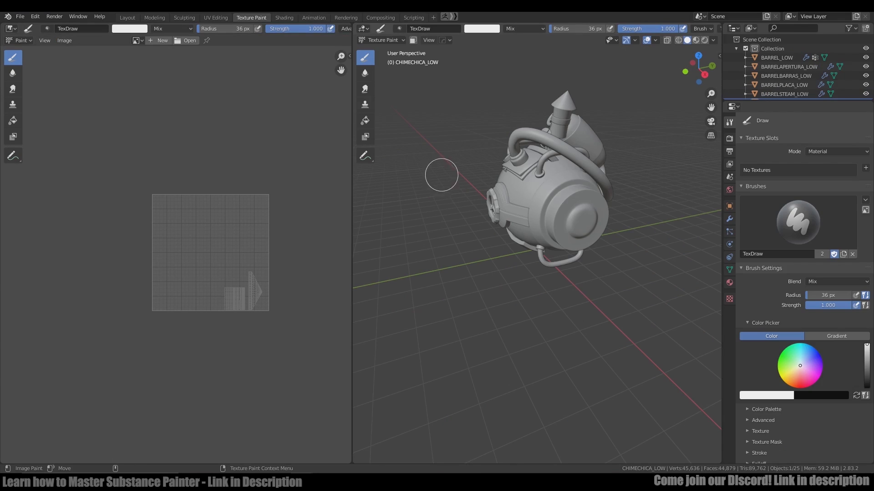
# Apply the 512 checker map to the small chimney in the UV Editing workspace.
pyautogui.click(216, 18)
pyautogui.scroll(2, 482, 246)
pyautogui.press('Tab')
pyautogui.moveTo(501, 246); pyautogui.dragTo(532, 277, button='middle')
pyautogui.click(359, 117)
pyautogui.click(313, 118)
pyautogui.press('Tab')
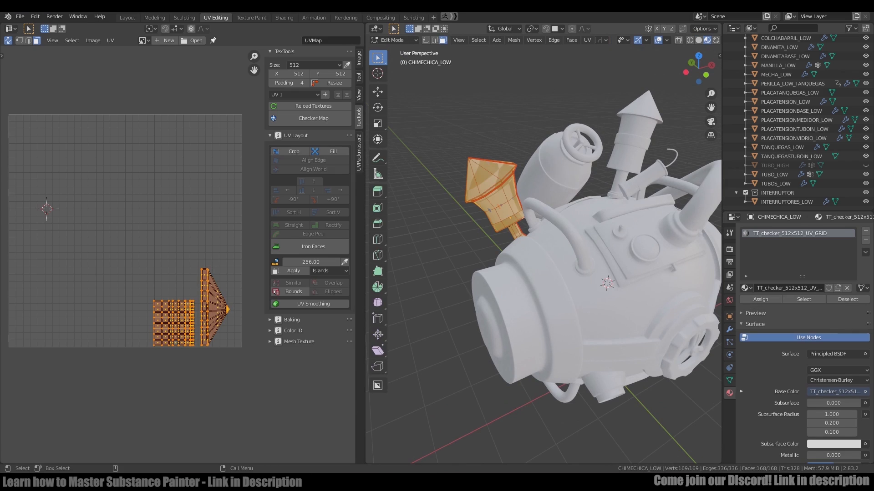
# Examine the small chimney's UV islands alongside its model, and leave edit mode.
pyautogui.moveTo(410, 209); pyautogui.dragTo(528, 237, button='middle')
pyautogui.scroll(4, 478, 204)
pyautogui.scroll(-2, 477, 205)
pyautogui.hotkey('ctrl', 'space')
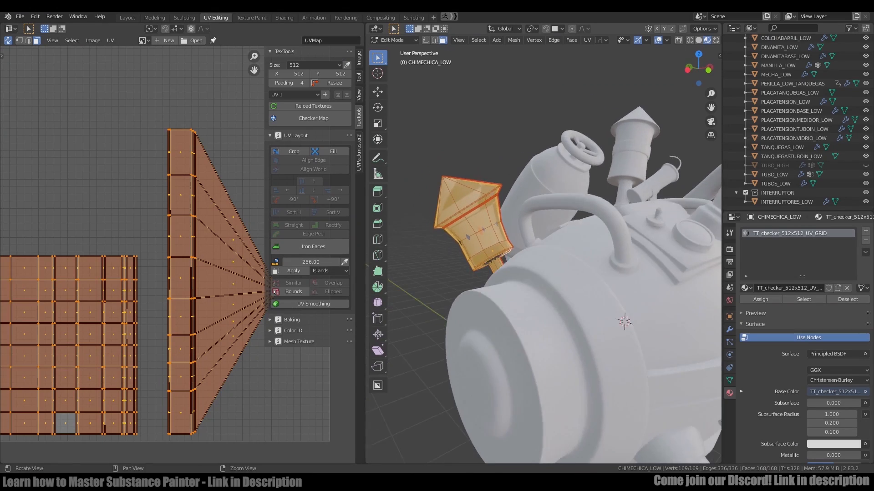
pyautogui.scroll(-3, 543, 255)
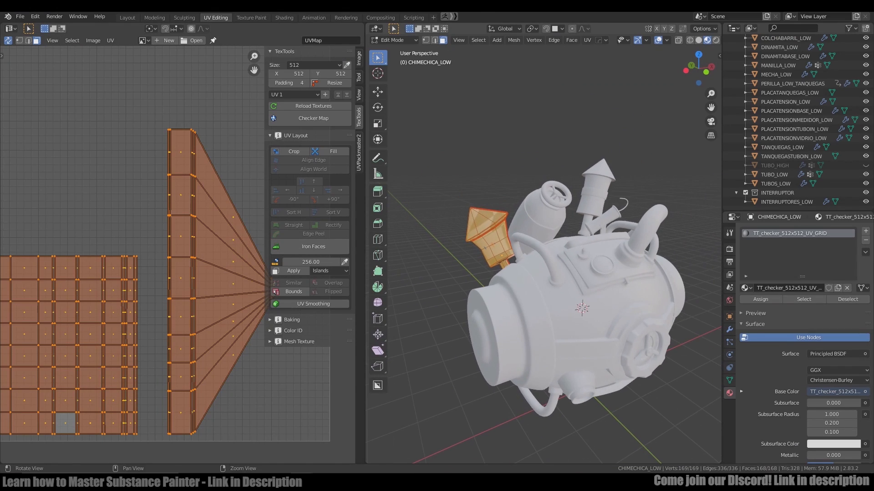
pyautogui.press('Tab')
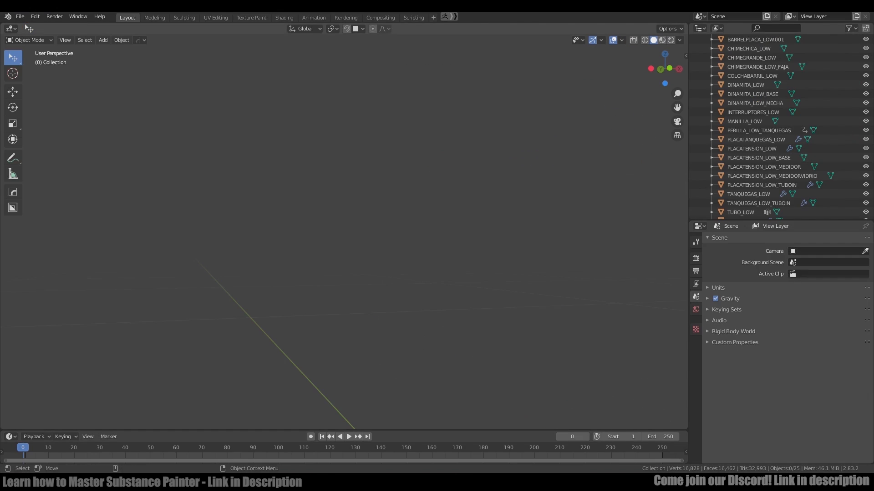
# Frame all parts of the model, select the main barrel, and switch to the UV Editing workspace.
pyautogui.press('a')
pyautogui.press('KP_Decimal')
pyautogui.click(302, 200)
pyautogui.click(253, 173)
pyautogui.click(273, 255)
pyautogui.click(215, 18)
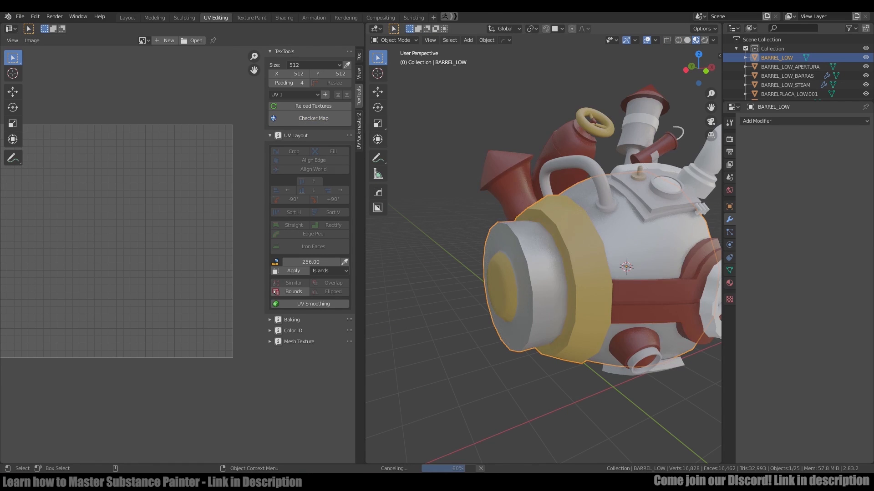
# Remove the second material slot from the main barrel.
pyautogui.moveTo(544, 255); pyautogui.dragTo(578, 273, button='middle')
pyautogui.click(729, 283)
pyautogui.click(767, 132)
pyautogui.click(865, 131)
# Select the small chimney's whole mesh in edit mode and pack its UV islands.
pyautogui.click(464, 191)
pyautogui.press('Tab')
pyautogui.press('a')
pyautogui.click(136, 40)
pyautogui.moveTo(174, 230)
pyautogui.click(157, 177)
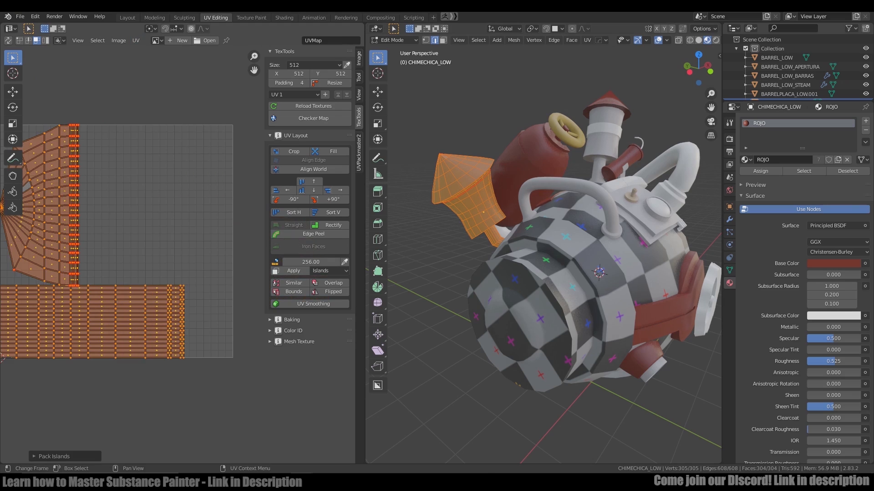
# Rotate the chimney's cap and body islands by 90 degrees and move the body island beside the cap.
pyautogui.hotkey('alt', 'a')
pyautogui.write('lr90')
pyautogui.press('Return')
pyautogui.hotkey('alt', 'a')
pyautogui.write('lr90')
pyautogui.press('Return')
pyautogui.press('g')
pyautogui.click(237, 240)
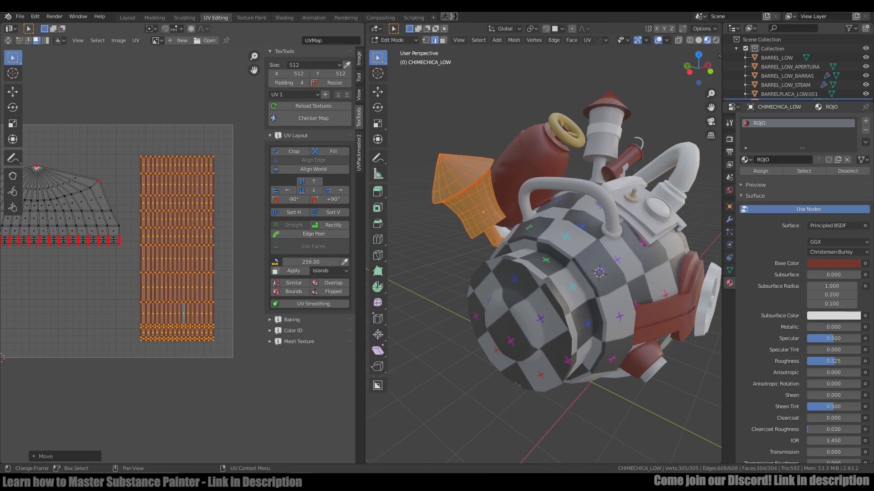
# Apply the checker map to the small chimney and check its cap on the model.
pyautogui.press('Tab')
pyautogui.click(313, 119)
pyautogui.moveTo(524, 205)
pyautogui.mouseDown(button='middle')
pyautogui.moveTo(531, 232)
pyautogui.moveTo(582, 234)
pyautogui.moveTo(505, 200)
pyautogui.moveTo(591, 204)
pyautogui.moveTo(505, 196)
pyautogui.moveTo(528, 214)
pyautogui.mouseUp(button='middle')
pyautogui.press('Tab')
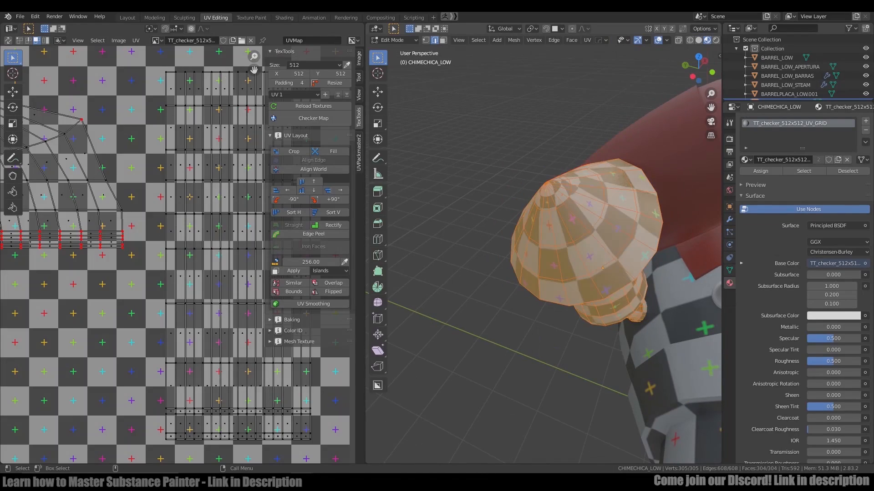
# Straighten the cap island's left border into a vertical line and adjust it along X in the enlarged UV view.
pyautogui.scroll(-2, 177, 251)
pyautogui.hotkey('ctrl', 'space')
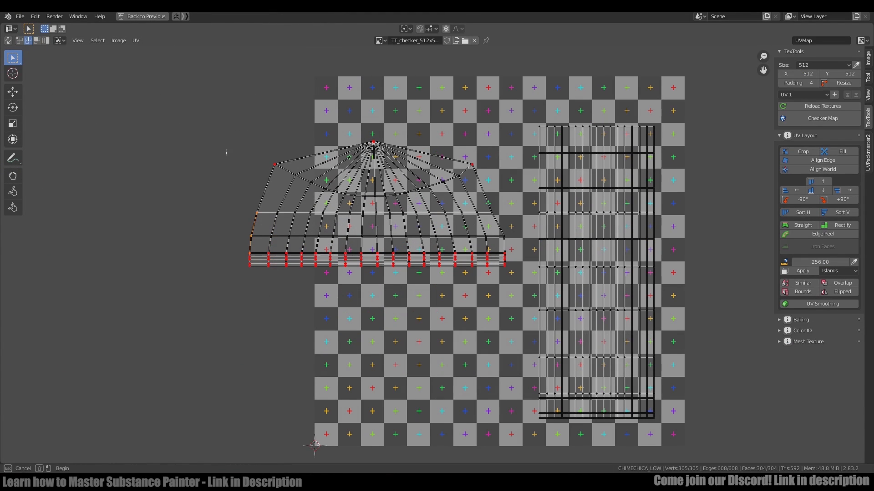
pyautogui.press('Return')
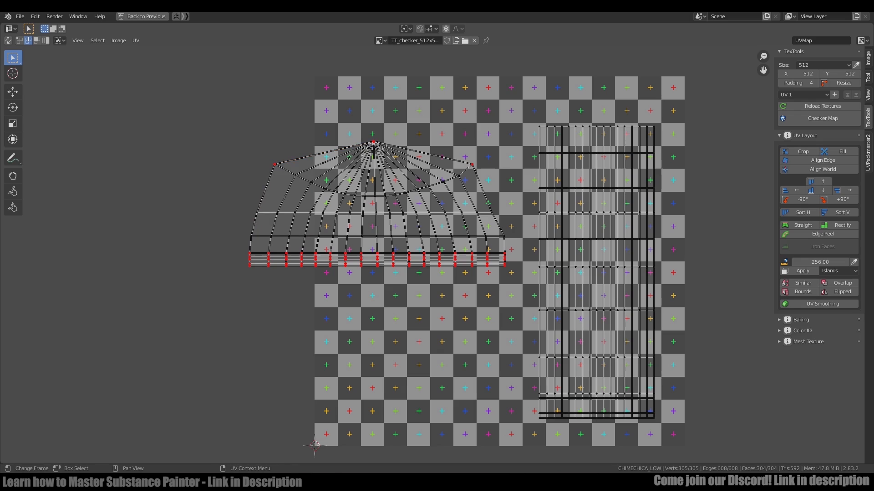
pyautogui.press('g')
pyautogui.press('x')
pyautogui.press('Return')
# Straighten the cap island's right border into a vertical line and move it slightly outward along X.
pyautogui.click(472, 164)
pyautogui.keyDown('shift'); pyautogui.click(492, 213); pyautogui.keyUp('shift')
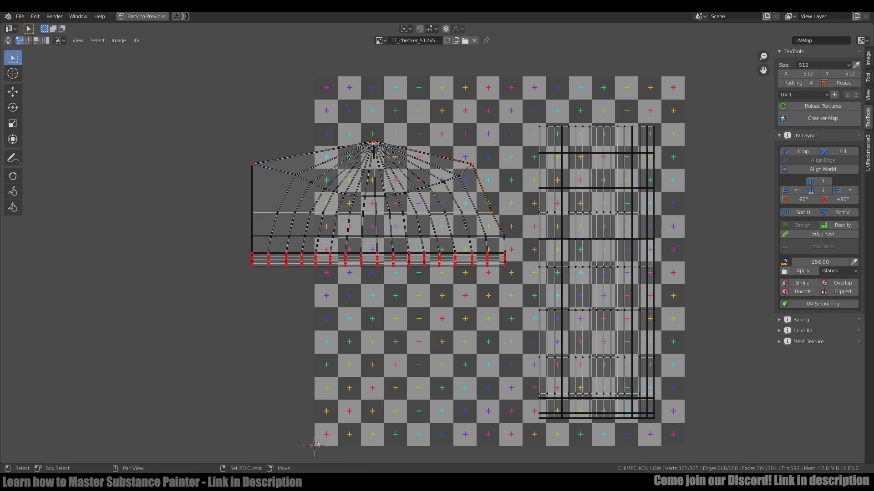
pyautogui.press('g')
pyautogui.press('x')
pyautogui.press('Return')
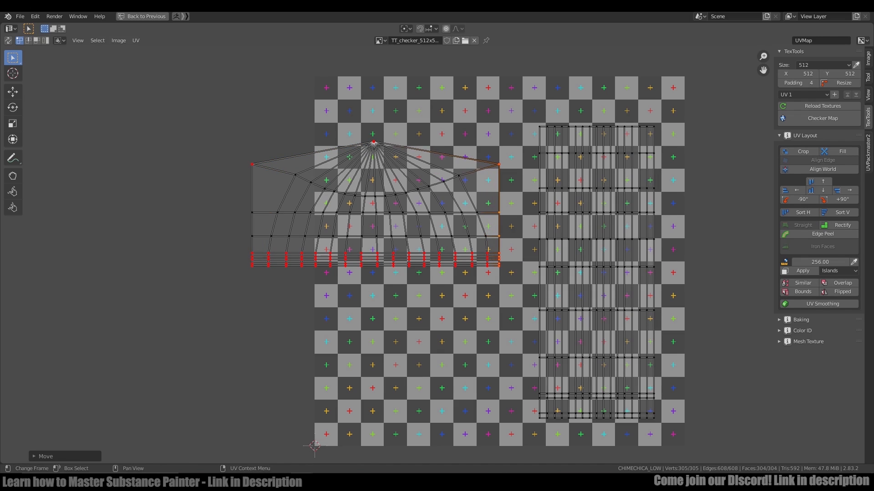
pyautogui.press('g')
pyautogui.press('x')
pyautogui.press('Return')
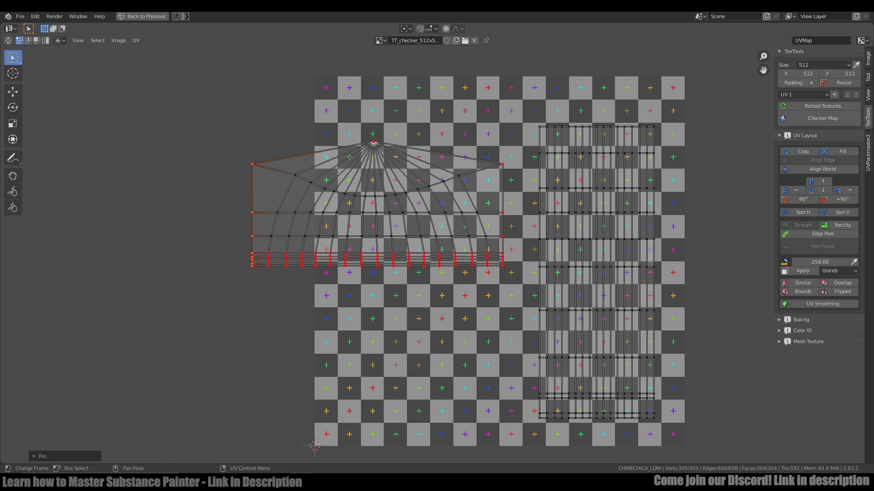
# Pin the chimney body island's vertices and unwrap the cap island again around its pinned border.
pyautogui.press('l')
pyautogui.press('p')
pyautogui.hotkey('ctrl', 'i')
pyautogui.press('u')
# Align the cap island's inner edge loops into straight horizontal rows.
pyautogui.click(391, 223)
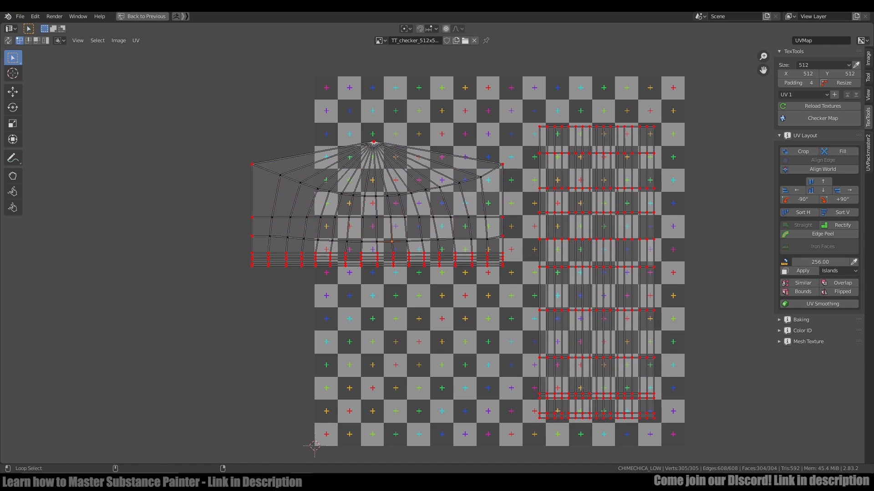
pyautogui.hotkey('shift', 'w')
pyautogui.hotkey('ctrl', 'z')
pyautogui.hotkey('shift', 'w')
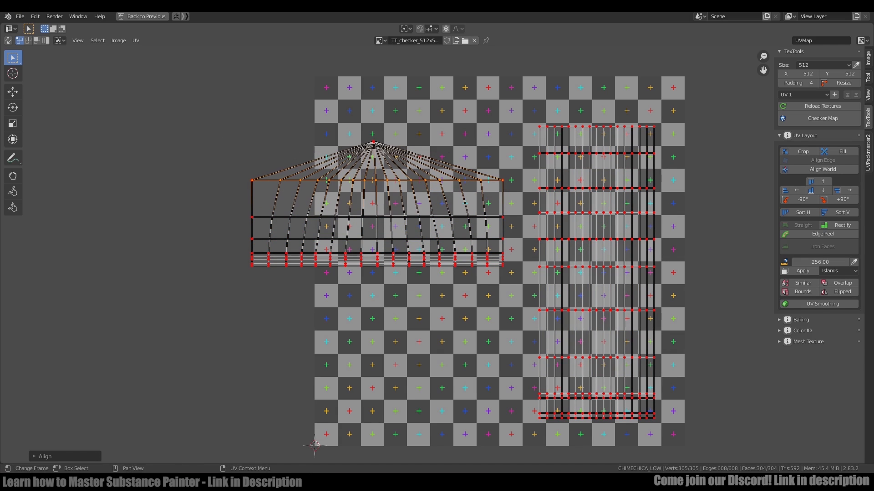
# Return to the full model in object mode and examine the checker pattern on the gas tank.
pyautogui.hotkey('ctrl', 'space')
pyautogui.hotkey('alt', 'a')
pyautogui.moveTo(569, 227); pyautogui.dragTo(505, 184, button='middle')
pyautogui.scroll(-4, 433, 198)
pyautogui.press('Tab')
pyautogui.click(480, 170)
pyautogui.click(312, 118)
pyautogui.scroll(4, 473, 182)
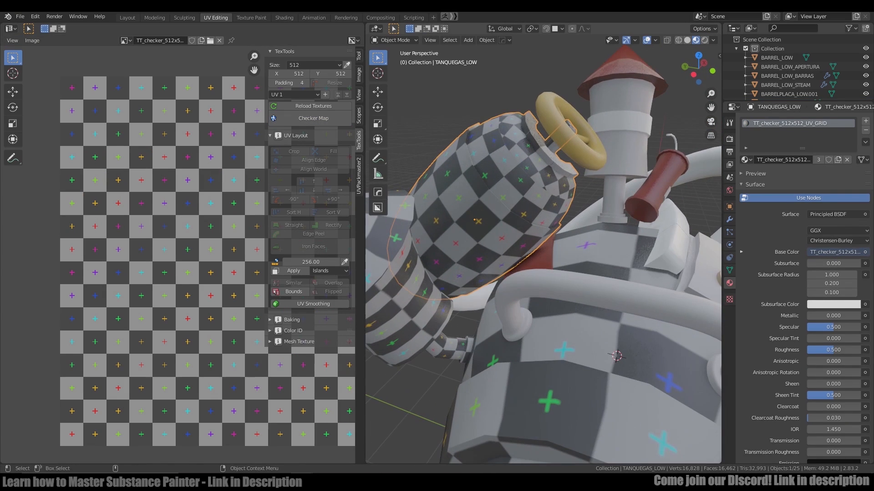
pyautogui.press('Tab')
pyautogui.press('Tab')
pyautogui.scroll(1, 542, 251)
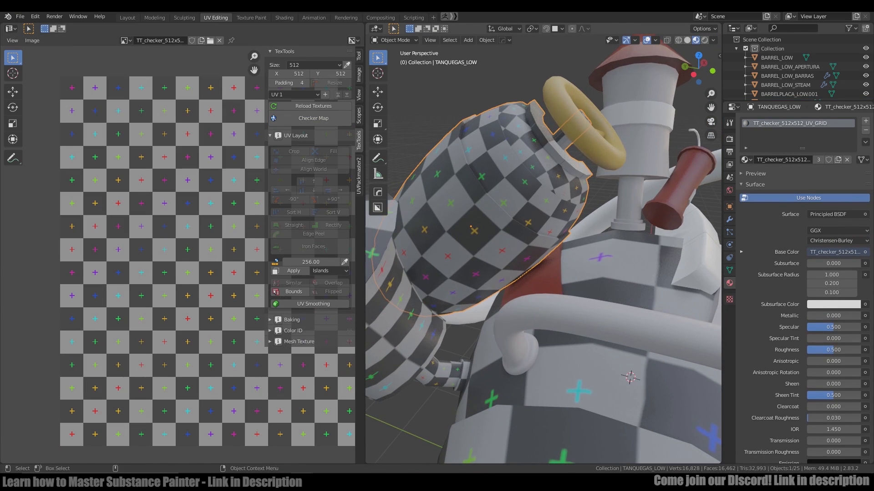
pyautogui.press('KP_Divide')
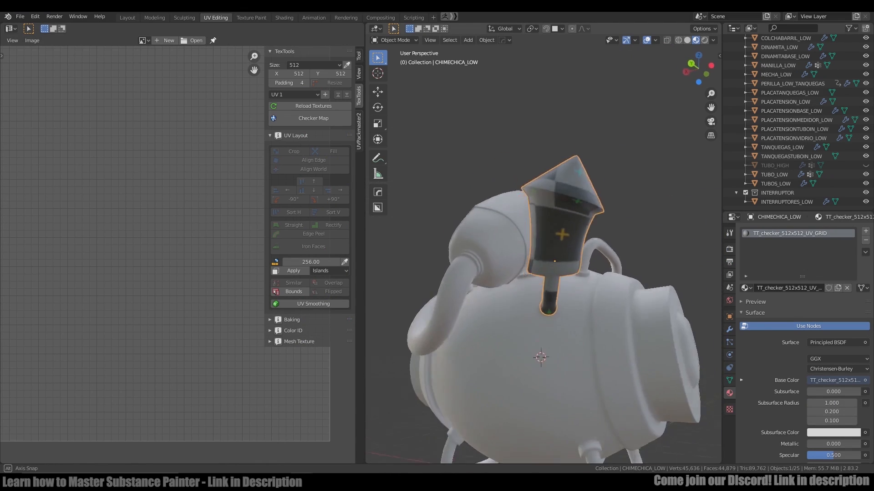
# Remove the BARRIL material slot from the gas tank so that it uses only RED.
pyautogui.moveTo(619, 246); pyautogui.dragTo(448, 284, button='middle')
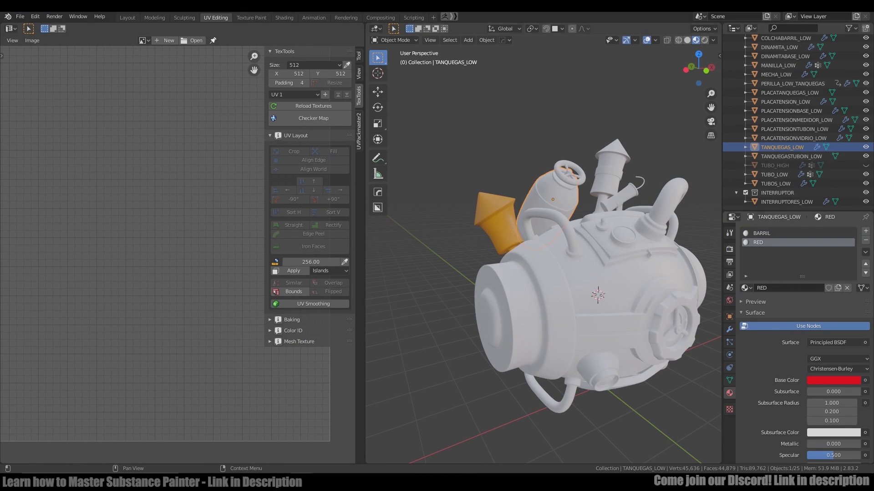
pyautogui.click(761, 233)
pyautogui.click(865, 239)
# Link the gas tank's RED material to the valve wheel on its mouth.
pyautogui.moveTo(571, 168); pyautogui.dragTo(558, 192, button='middle')
pyautogui.keyDown('shift'); pyautogui.click(567, 179); pyautogui.keyUp('shift')
pyautogui.hotkey('ctrl', 'l')
pyautogui.click(537, 213)
pyautogui.hotkey('ctrl', 'z')
pyautogui.click(556, 181)
pyautogui.keyDown('shift'); pyautogui.click(546, 205); pyautogui.keyUp('shift')
pyautogui.hotkey('ctrl', 'l')
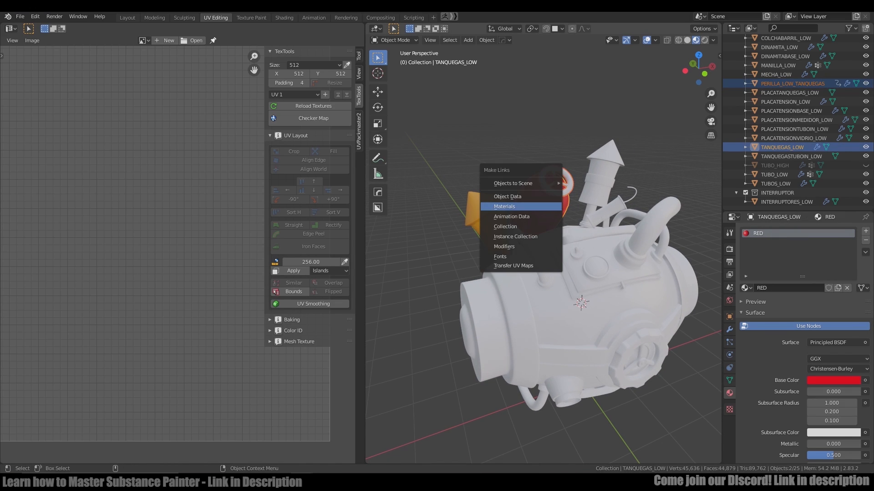
pyautogui.click(546, 204)
# Link the small chimney's ORANGE material to the large chimney.
pyautogui.click(597, 181)
pyautogui.keyDown('shift'); pyautogui.click(486, 215); pyautogui.keyUp('shift')
pyautogui.hotkey('ctrl', 'l')
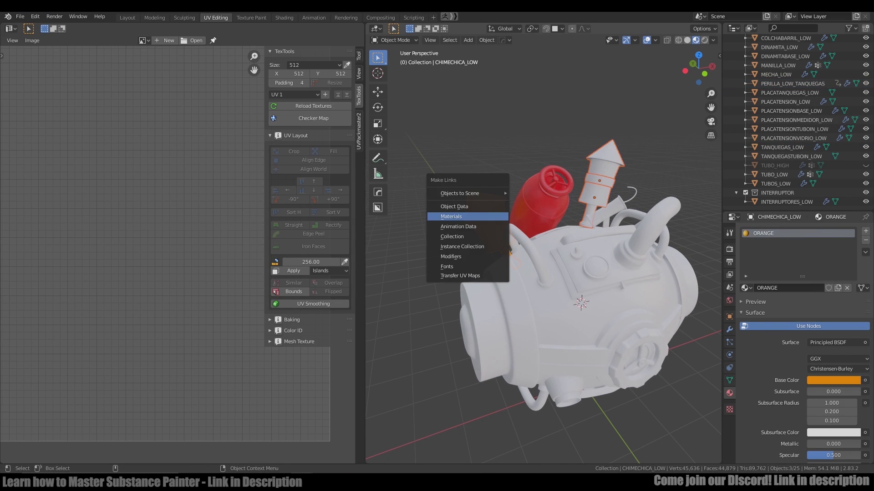
pyautogui.click(486, 216)
# Set the base color of the barrel's BARRIL material to cyan with hue 0.500.
pyautogui.moveTo(489, 217); pyautogui.dragTo(494, 215, button='middle')
pyautogui.scroll(-1, 494, 215)
pyautogui.click(549, 248)
pyautogui.click(729, 329)
pyautogui.click(745, 245)
pyautogui.moveTo(580, 273); pyautogui.dragTo(554, 229, button='middle')
pyautogui.click(555, 230)
pyautogui.click(729, 393)
pyautogui.moveTo(591, 255)
pyautogui.mouseDown(button='middle')
pyautogui.moveTo(596, 234)
pyautogui.moveTo(542, 246)
pyautogui.moveTo(594, 250)
pyautogui.mouseUp(button='middle')
pyautogui.click(832, 380)
pyautogui.click(813, 255)
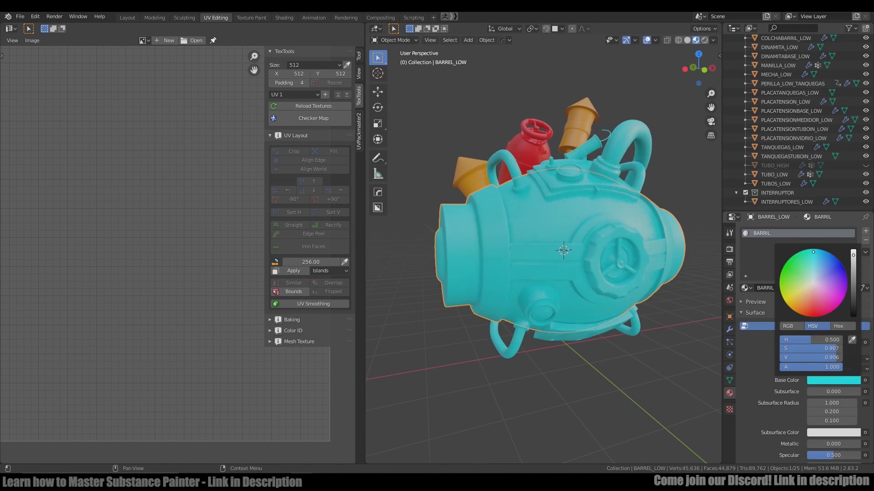
# Link the small chimney's ORANGE material to the curved handles around the barrel.
pyautogui.click(517, 337)
pyautogui.click(540, 310)
pyautogui.moveTo(541, 309); pyautogui.dragTo(598, 295, button='middle')
pyautogui.click(559, 187)
pyautogui.keyDown('shift'); pyautogui.click(453, 200); pyautogui.keyUp('shift')
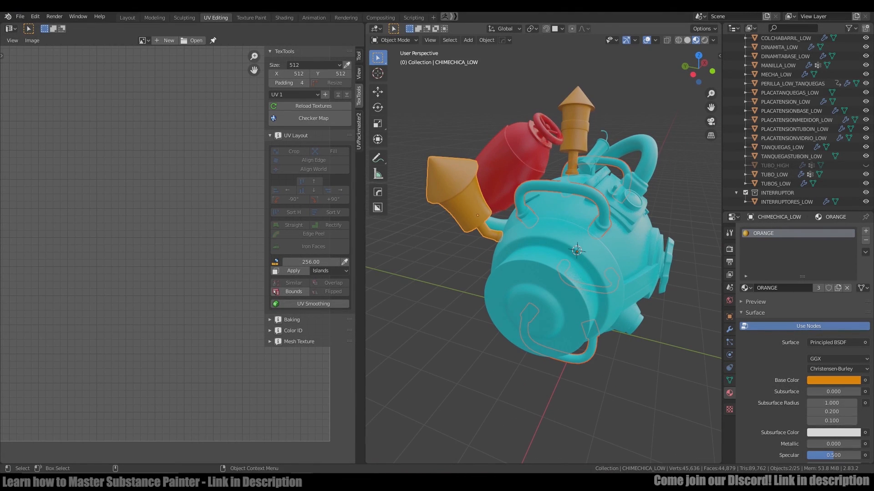
pyautogui.hotkey('ctrl', 'l')
pyautogui.click(409, 199)
pyautogui.moveTo(409, 199); pyautogui.dragTo(478, 203, button='middle')
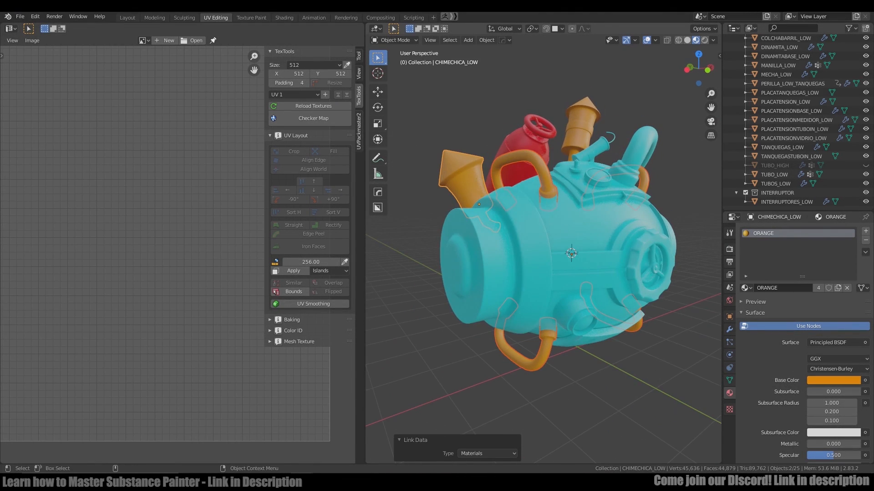
# Give the upper tension plate a new light green material and remove its BARRIL slot.
pyautogui.moveTo(591, 205); pyautogui.dragTo(563, 217, button='middle')
pyautogui.click(574, 212)
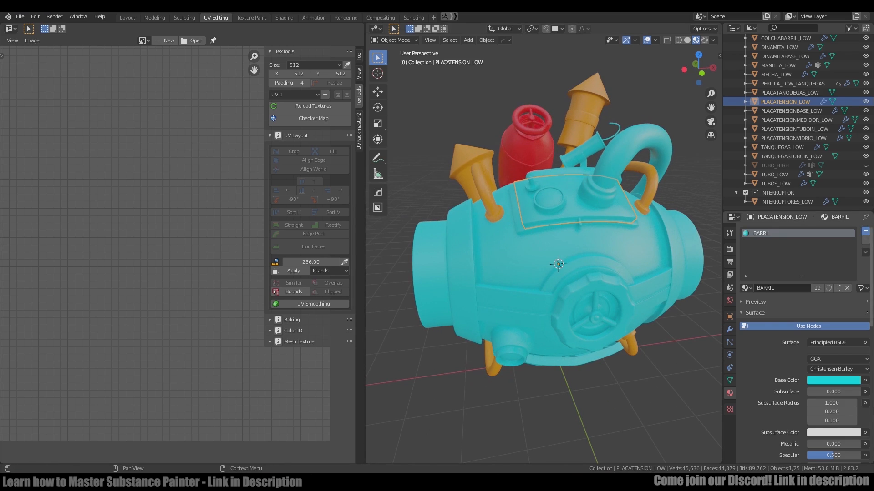
pyautogui.click(865, 231)
pyautogui.click(804, 287)
pyautogui.click(833, 380)
pyautogui.moveTo(824, 270); pyautogui.dragTo(799, 277)
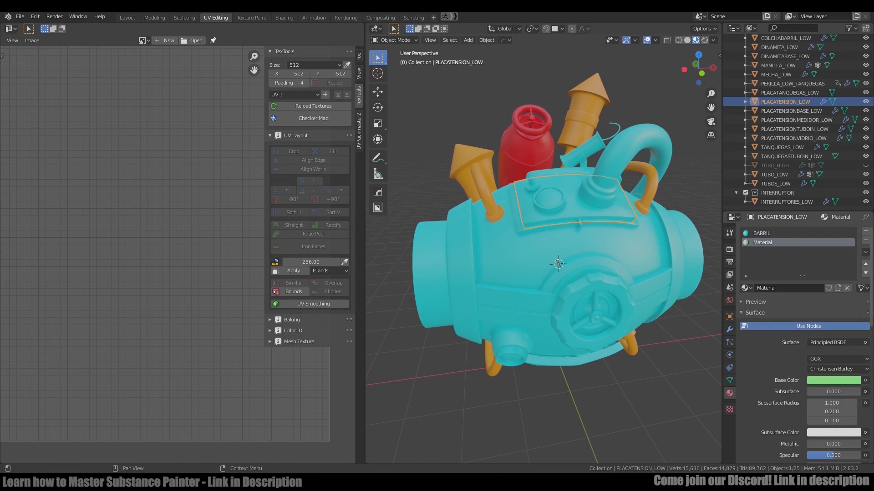
pyautogui.click(774, 233)
pyautogui.click(865, 240)
pyautogui.moveTo(637, 236); pyautogui.dragTo(655, 223, button='middle')
pyautogui.click(587, 213)
pyautogui.keyDown('shift'); pyautogui.click(545, 173); pyautogui.keyUp('shift')
pyautogui.keyDown('shift'); pyautogui.click(608, 182); pyautogui.keyUp('shift')
pyautogui.keyDown('shift'); pyautogui.click(564, 196); pyautogui.keyUp('shift')
pyautogui.keyDown('shift'); pyautogui.click(565, 185); pyautogui.keyUp('shift')
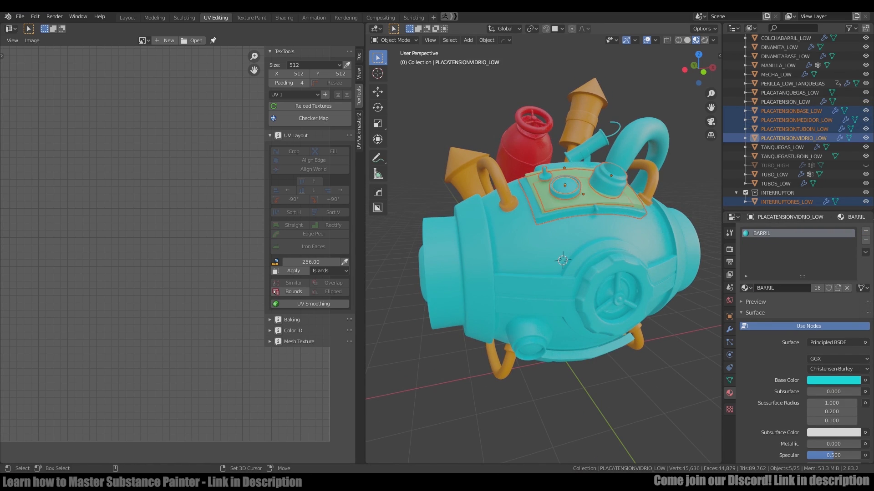
pyautogui.keyDown('shift'); pyautogui.moveTo(591, 205); pyautogui.dragTo(505, 223, button='middle'); pyautogui.keyUp('shift')
pyautogui.scroll(5, 543, 205)
pyautogui.hotkey('alt', 'a')
# Link the tension plate's green material to its base, gauge, glass, switch, latch and pipe socket.
pyautogui.click(558, 214)
pyautogui.keyDown('shift'); pyautogui.click(524, 224); pyautogui.keyUp('shift')
pyautogui.keyDown('shift'); pyautogui.click(475, 178); pyautogui.keyUp('shift')
pyautogui.keyDown('shift'); pyautogui.click(429, 116); pyautogui.keyUp('shift')
pyautogui.keyDown('shift'); pyautogui.click(591, 148); pyautogui.keyUp('shift')
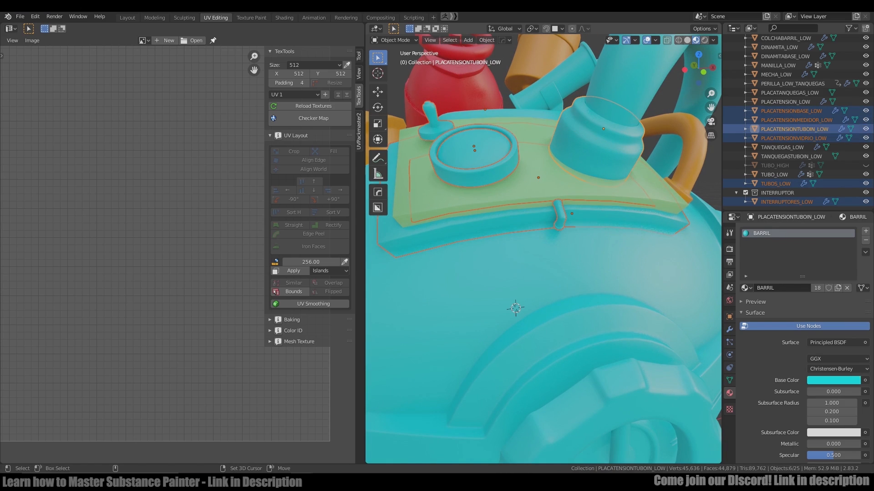
pyautogui.keyDown('shift'); pyautogui.click(531, 178); pyautogui.keyUp('shift')
pyautogui.hotkey('ctrl', 'l')
pyautogui.click(531, 177)
# Give the barrel's front hatch band a new magenta material named PURPLE and remove its BARRIL slot.
pyautogui.scroll(-6, 543, 204)
pyautogui.moveTo(546, 236); pyautogui.dragTo(518, 200, button='middle')
pyautogui.click(510, 200)
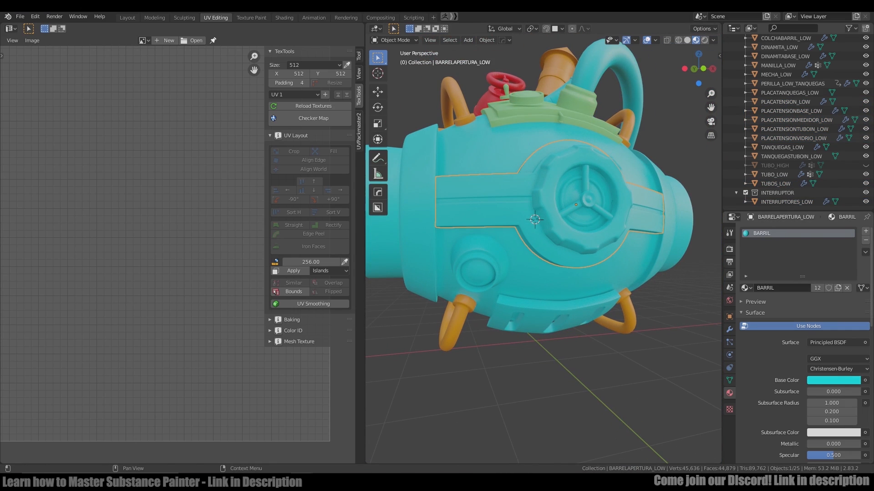
pyautogui.click(865, 231)
pyautogui.click(802, 288)
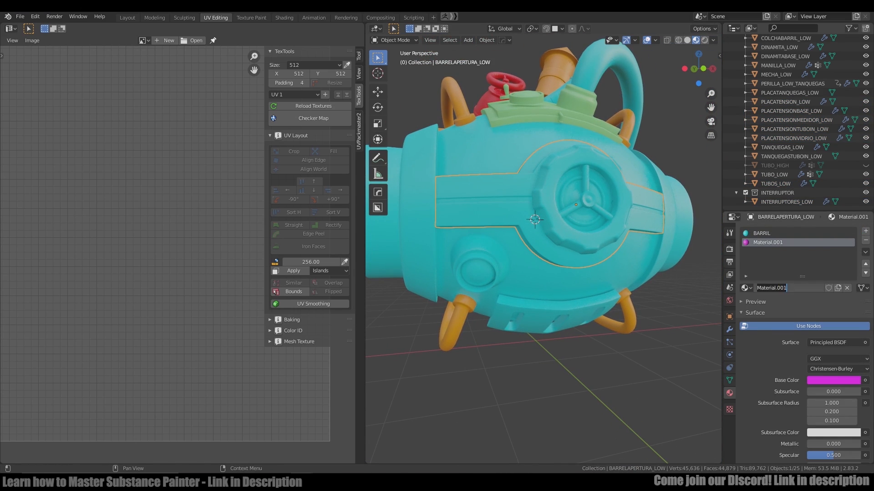
pyautogui.click(865, 240)
# Link the hatch band's PURPLE material to the hand wheel in front of it.
pyautogui.click(605, 203)
pyautogui.keyDown('shift'); pyautogui.click(648, 205); pyautogui.keyUp('shift')
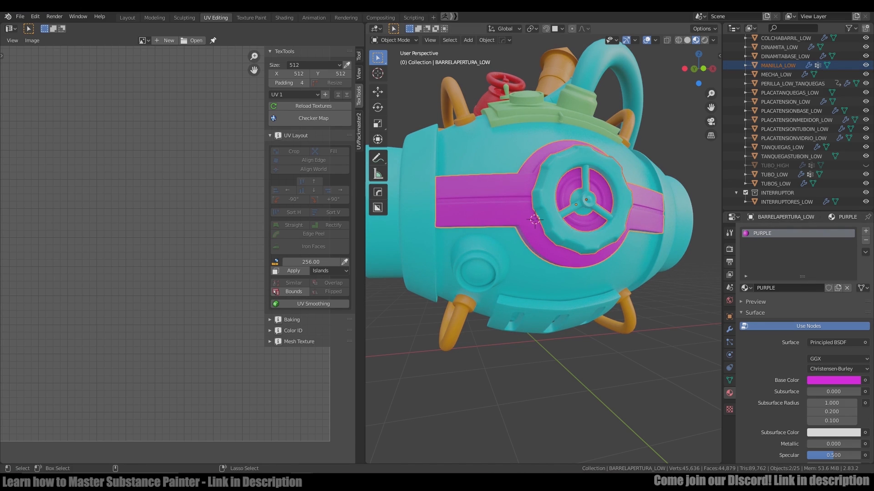
pyautogui.hotkey('ctrl', 'l')
pyautogui.click(648, 205)
pyautogui.moveTo(637, 191); pyautogui.dragTo(632, 212, button='middle')
pyautogui.click(569, 132)
pyautogui.keyDown('shift'); pyautogui.click(553, 325); pyautogui.keyUp('shift')
pyautogui.moveTo(553, 319); pyautogui.dragTo(564, 346, button='middle')
pyautogui.scroll(-2, 543, 246)
pyautogui.scroll(2, 574, 173)
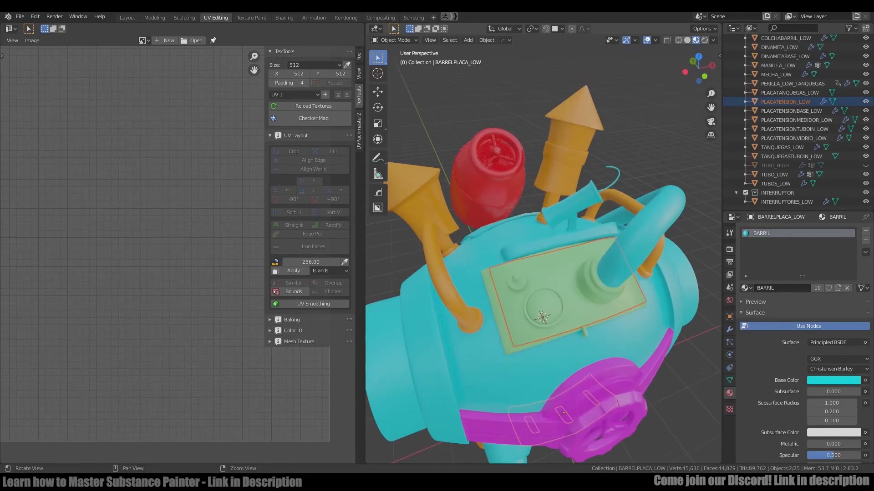
pyautogui.click(564, 202)
pyautogui.keyDown('shift'); pyautogui.click(571, 223); pyautogui.keyUp('shift')
pyautogui.keyDown('shift'); pyautogui.click(616, 173); pyautogui.keyUp('shift')
pyautogui.click(865, 231)
pyautogui.click(615, 175)
# Give the dynamite stick a new yellow-green material and remove its BARRIL slot.
pyautogui.click(571, 204)
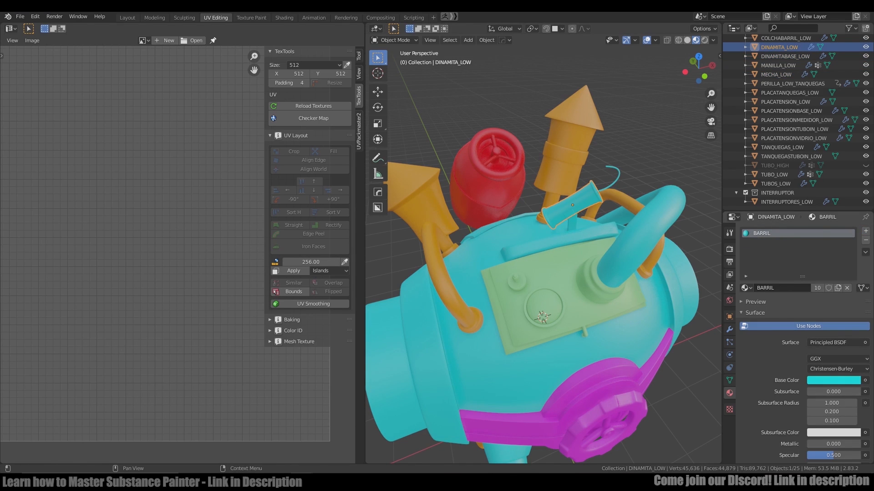
pyautogui.click(865, 231)
pyautogui.click(805, 288)
pyautogui.click(832, 380)
pyautogui.click(842, 298)
pyautogui.click(833, 380)
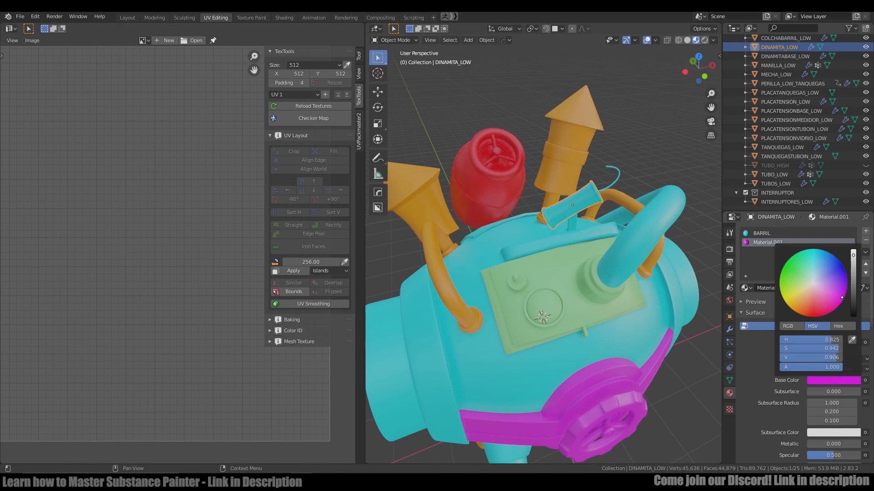
pyautogui.click(762, 233)
pyautogui.click(865, 240)
# Link the dynamite's yellow-green material to its fuse and base.
pyautogui.click(615, 175)
pyautogui.keyDown('shift'); pyautogui.click(571, 222); pyautogui.keyUp('shift')
pyautogui.keyDown('shift'); pyautogui.click(572, 205); pyautogui.keyUp('shift')
pyautogui.hotkey('ctrl', 'l')
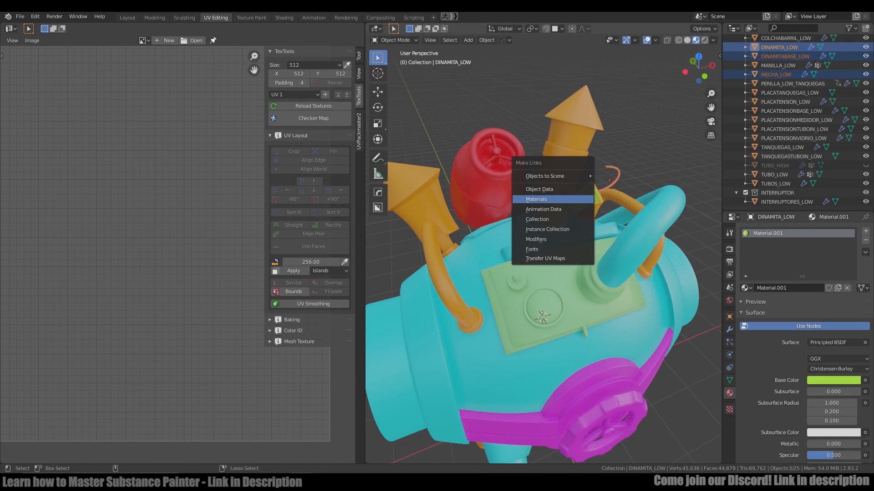
pyautogui.click(551, 199)
# Link the upper tension plate's green material to the vented plate on the barrel's underside.
pyautogui.moveTo(553, 213); pyautogui.dragTo(564, 200, button='middle')
pyautogui.click(571, 202)
pyautogui.scroll(-2, 548, 173)
pyautogui.click(582, 136)
pyautogui.click(569, 265)
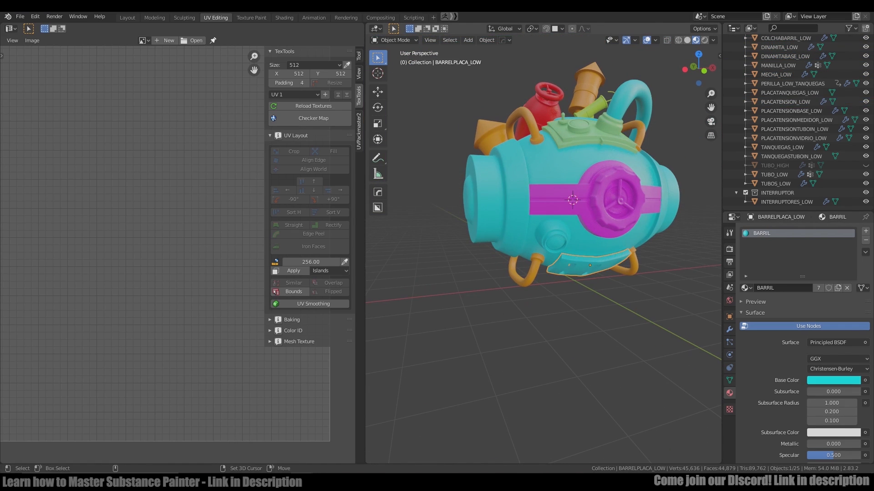
pyautogui.keyDown('shift'); pyautogui.click(559, 133); pyautogui.keyUp('shift')
pyautogui.hotkey('ctrl', 'l')
pyautogui.click(556, 133)
# Open all objects for editing together and pack all their UV islands with UVPackmaster2.
pyautogui.moveTo(557, 141); pyautogui.dragTo(559, 149, button='middle')
pyautogui.press('a')
pyautogui.press('Tab')
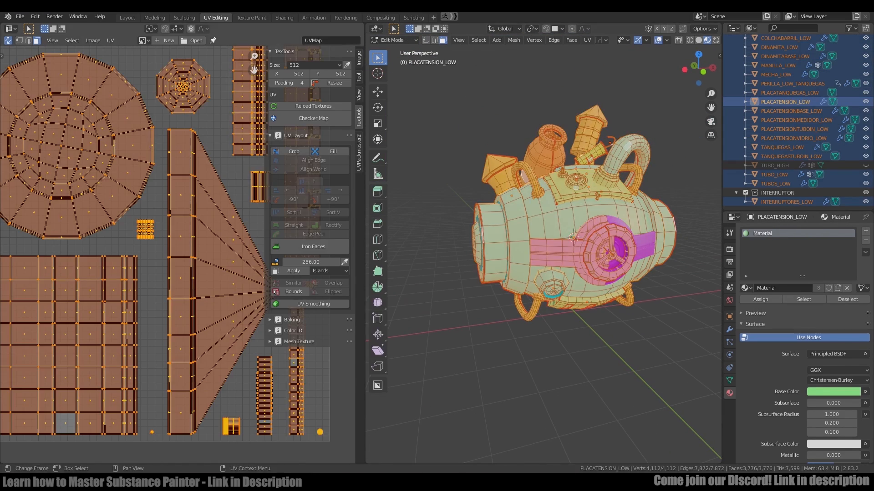
pyautogui.hotkey('ctrl', 'space')
pyautogui.scroll(-6, 451, 219)
pyautogui.scroll(1, 480, 182)
pyautogui.moveTo(480, 182); pyautogui.dragTo(483, 261, button='middle')
pyautogui.click(868, 153)
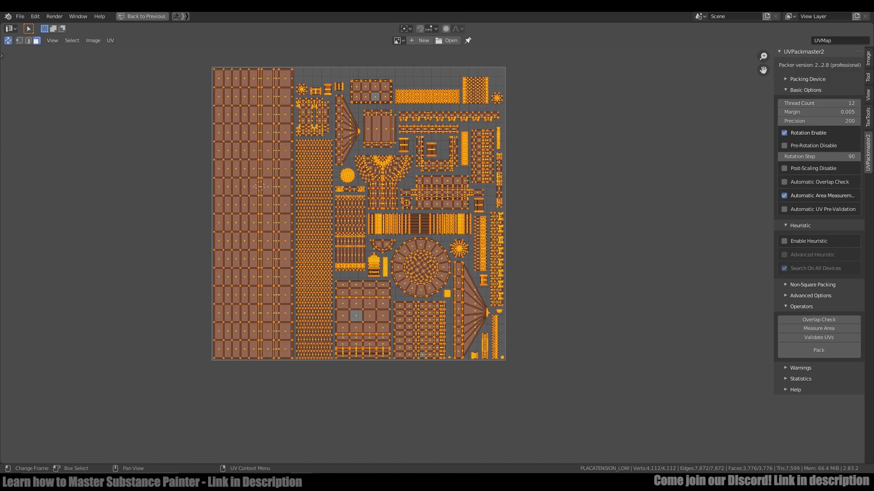
pyautogui.click(817, 350)
# Try repacking all islands with a pixel margin of 0 and with a pixel margin of 16.
pyautogui.click(810, 296)
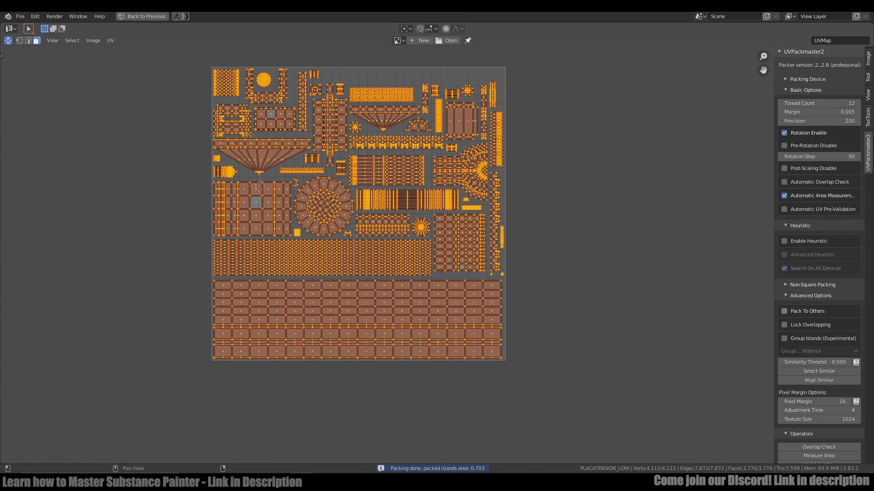
pyautogui.scroll(-3, 801, 319)
pyautogui.click(814, 343)
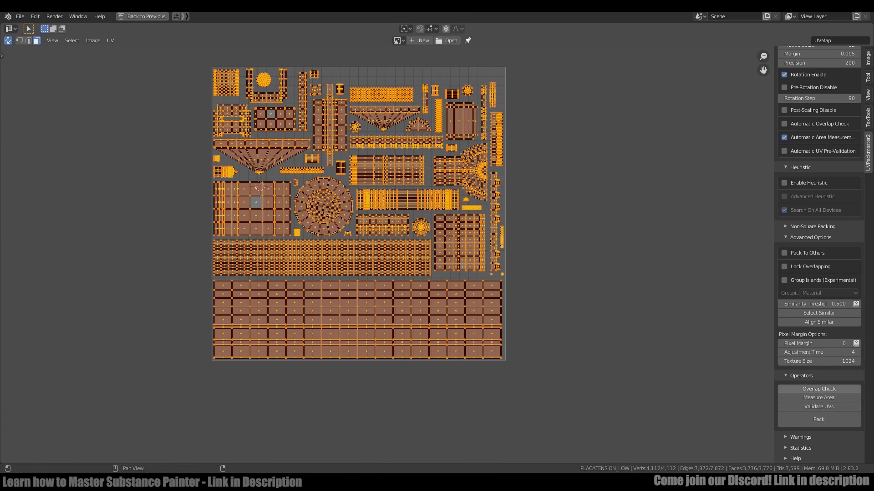
pyautogui.click(818, 419)
pyautogui.click(818, 419)
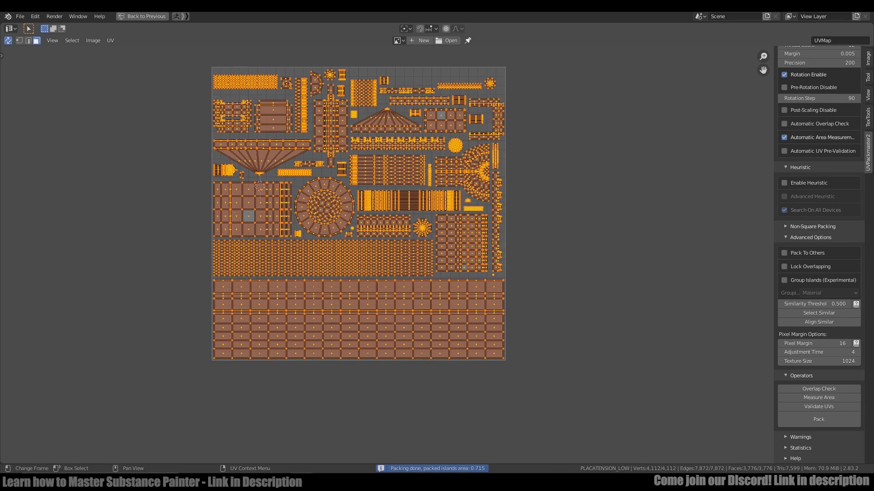
pyautogui.click(818, 419)
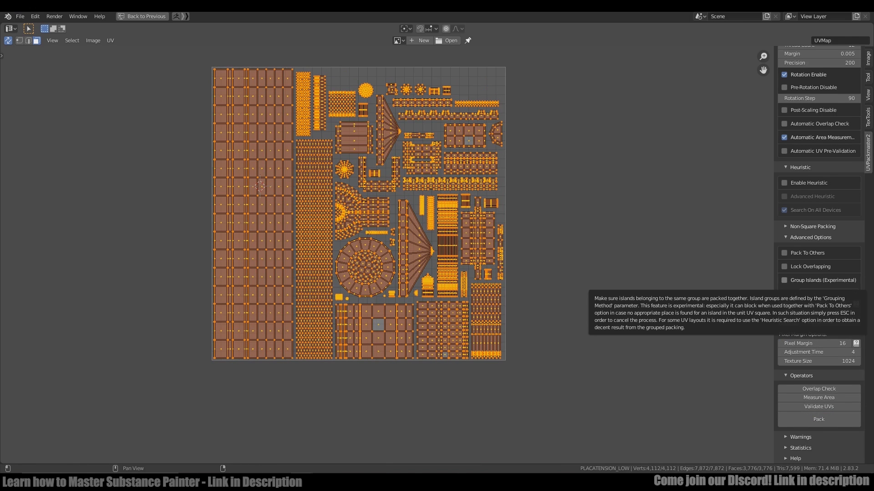
# Enable island grouping by Material and repack all UV islands.
pyautogui.click(818, 419)
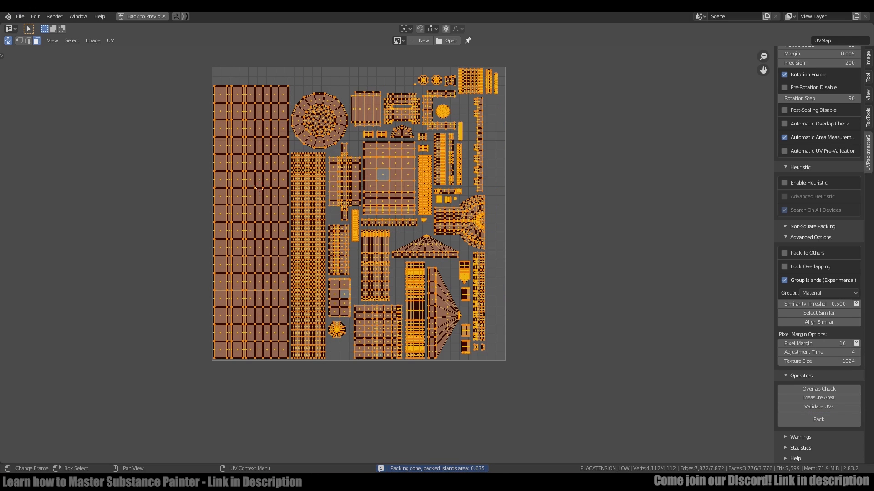
pyautogui.click(819, 419)
pyautogui.click(818, 419)
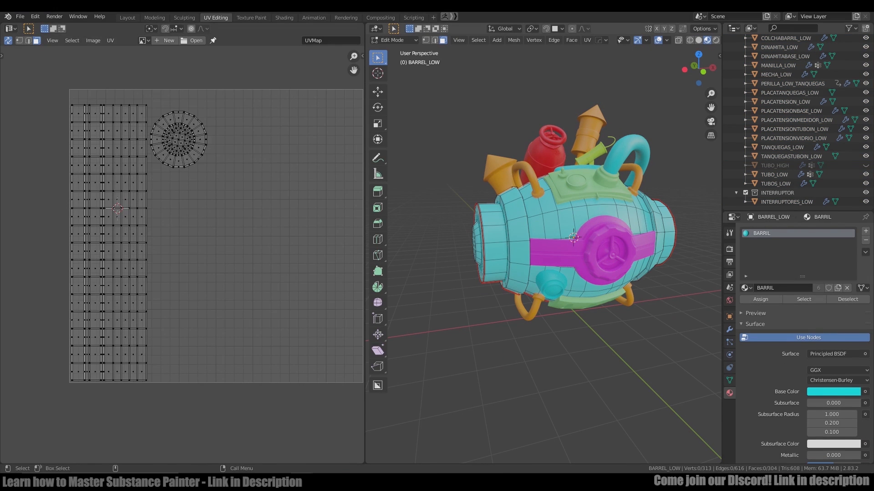
# Add the remaining cyan parts to the barrel selection and examine their islands in edit mode.
pyautogui.press('Tab')
pyautogui.moveTo(546, 228); pyautogui.dragTo(592, 241, button='middle')
pyautogui.keyDown('shift'); pyautogui.click(580, 182); pyautogui.keyUp('shift')
pyautogui.keyDown('shift'); pyautogui.click(628, 154); pyautogui.keyUp('shift')
pyautogui.moveTo(628, 192); pyautogui.dragTo(619, 132, button='middle')
pyautogui.keyDown('shift'); pyautogui.click(523, 218); pyautogui.keyUp('shift')
pyautogui.press('Tab')
pyautogui.moveTo(573, 200); pyautogui.dragTo(587, 278, button='middle')
pyautogui.press('Tab')
# Select the green plates with their attached parts and examine all their UV islands in edit mode.
pyautogui.click(605, 283)
pyautogui.keyDown('shift'); pyautogui.click(591, 203); pyautogui.keyUp('shift')
pyautogui.scroll(3, 576, 198)
pyautogui.keyDown('shift'); pyautogui.click(620, 237); pyautogui.keyUp('shift')
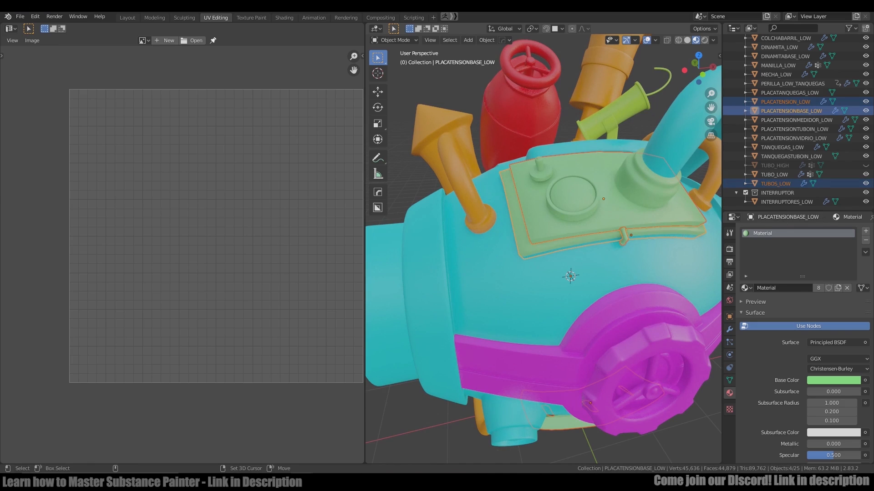
pyautogui.scroll(-4, 671, 274)
pyautogui.press('Tab')
pyautogui.press('a')
pyautogui.press('Tab')
# Select the orange chimneys and handles together and examine their UV islands in edit mode.
pyautogui.click(589, 229)
pyautogui.keyDown('shift'); pyautogui.click(548, 205); pyautogui.keyUp('shift')
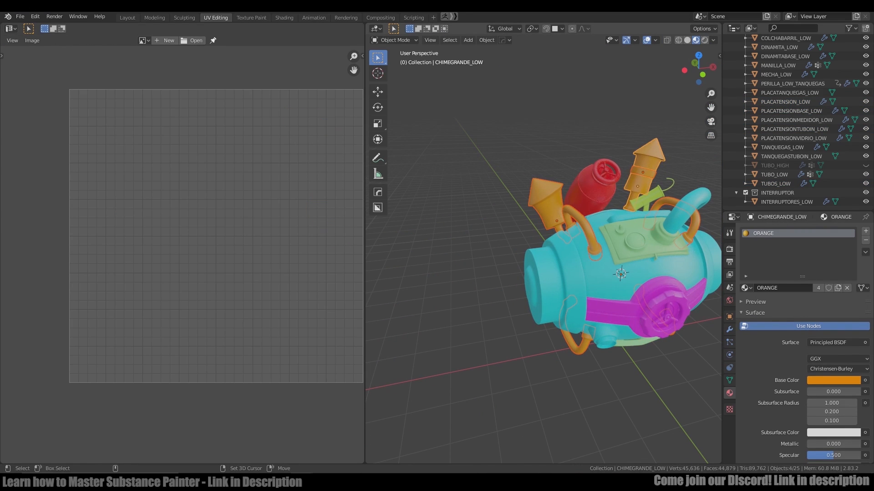
pyautogui.press('Tab')
pyautogui.scroll(4, 107, 208)
pyautogui.press('Tab')
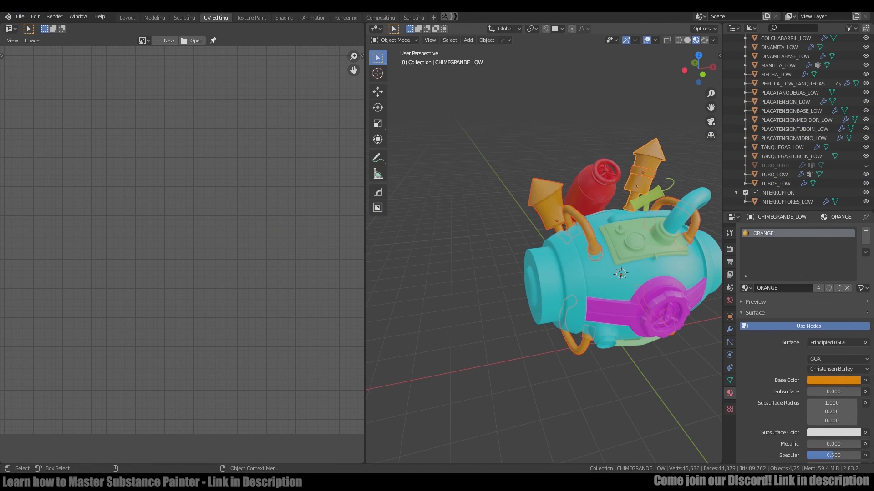
# Select the red gas tank together with its valve wheel and examine all their UV islands in edit mode.
pyautogui.click(591, 191)
pyautogui.press('Tab')
pyautogui.press('a')
pyautogui.press('Tab')
pyautogui.keyDown('shift'); pyautogui.click(607, 169); pyautogui.keyUp('shift')
pyautogui.press('Tab')
pyautogui.scroll(-4, 609, 270)
pyautogui.scroll(-4, 235, 184)
pyautogui.scroll(4, 269, 135)
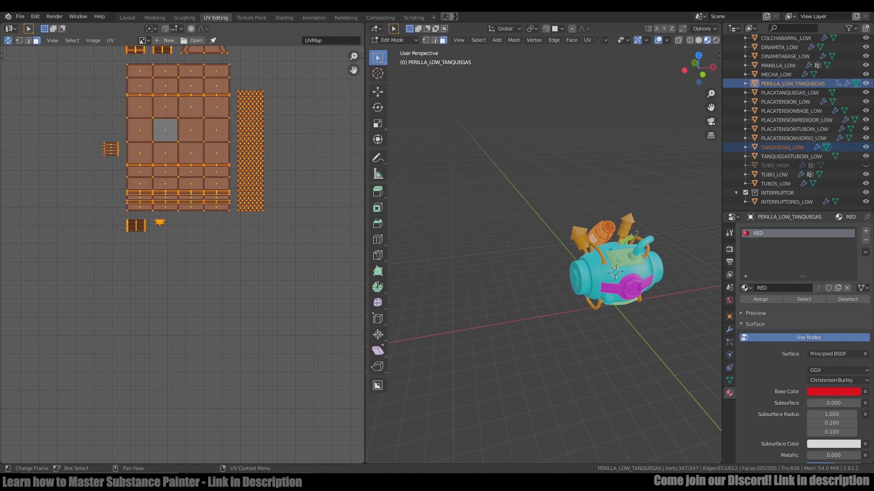
pyautogui.scroll(-2, 272, 220)
pyautogui.hotkey('alt', 'a')
pyautogui.press('Tab')
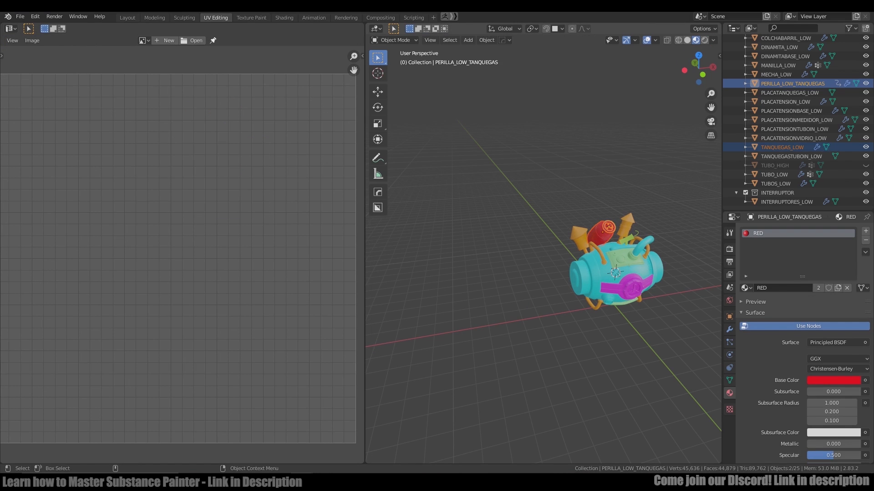
# Select every part of the barrel and examine the complete packed UV layout in edit mode.
pyautogui.press('a')
pyautogui.press('Tab')
pyautogui.press('a')
pyautogui.scroll(-1, 269, 292)
pyautogui.hotkey('alt', 'a')
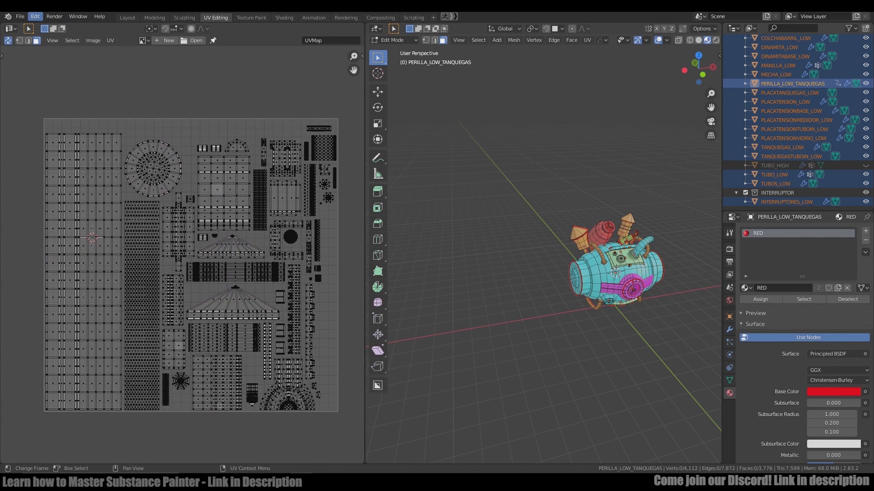
pyautogui.press('n')
pyautogui.scroll(5, 310, 255)
pyautogui.press('a')
# Search the add-on preferences for "UV" and expand the details of a listed add-on.
pyautogui.click(35, 16)
pyautogui.click(70, 146)
pyautogui.click(264, 59)
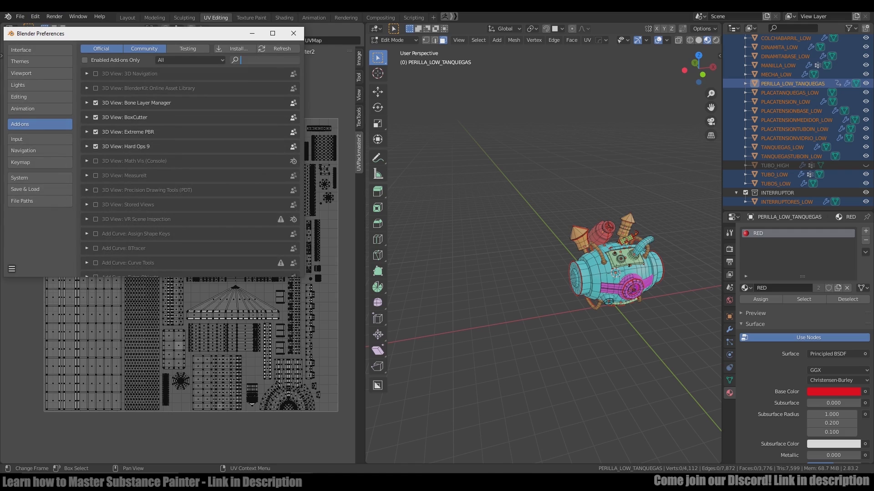
pyautogui.write('UV')
pyautogui.click(87, 103)
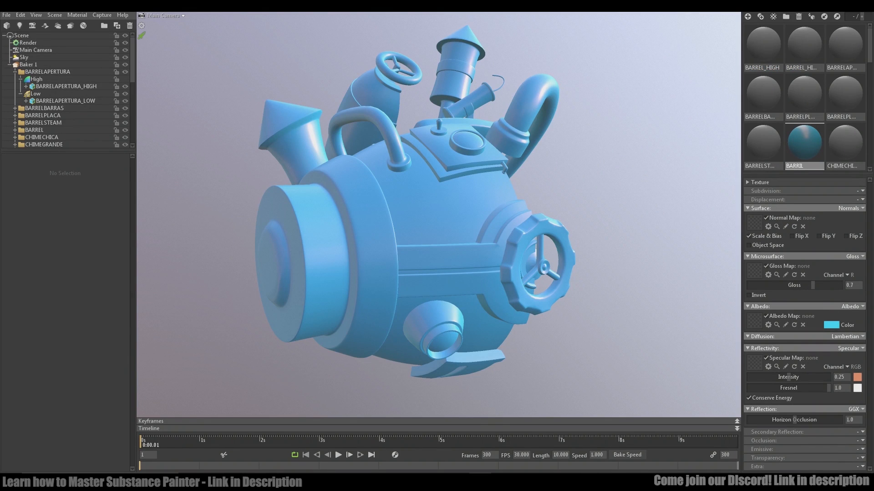
# In Marmoset Toolbag, set the max cage offset of the BARRELBARRAS and BARRELPLACA low groups to 30.
pyautogui.click(9, 64)
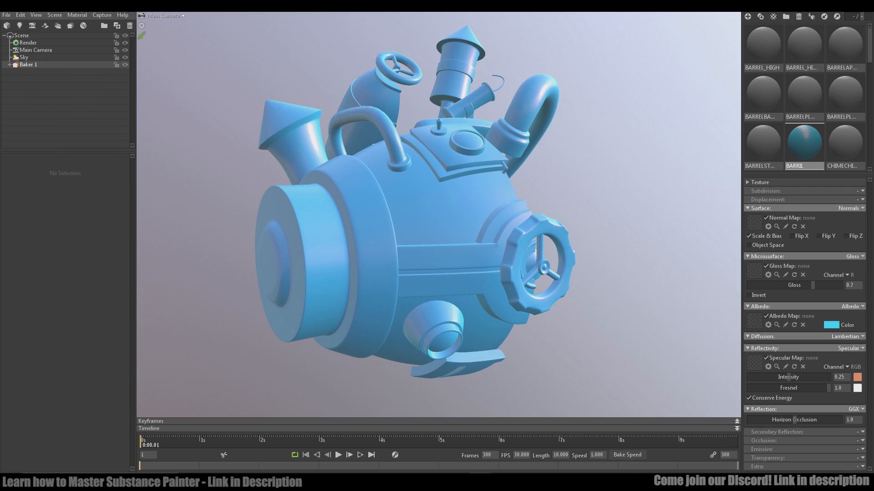
pyautogui.click(9, 64)
pyautogui.click(15, 71)
pyautogui.click(15, 78)
pyautogui.click(36, 100)
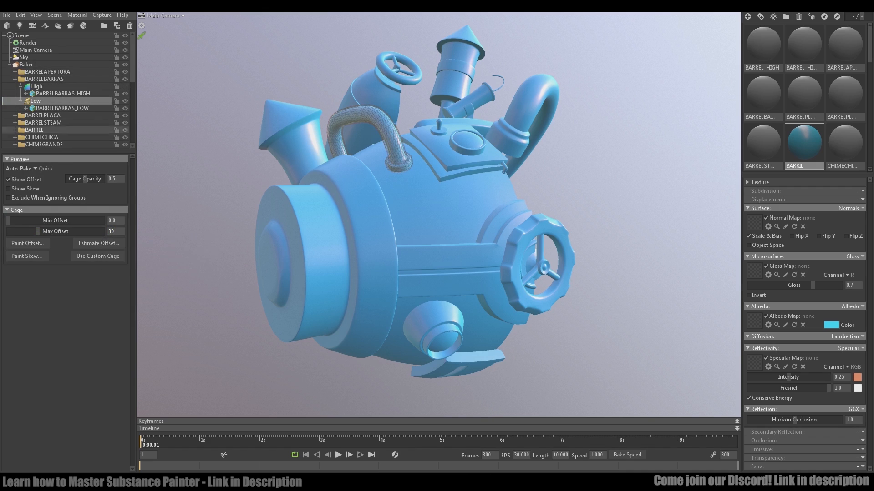
pyautogui.click(15, 79)
pyautogui.click(15, 86)
pyautogui.click(35, 115)
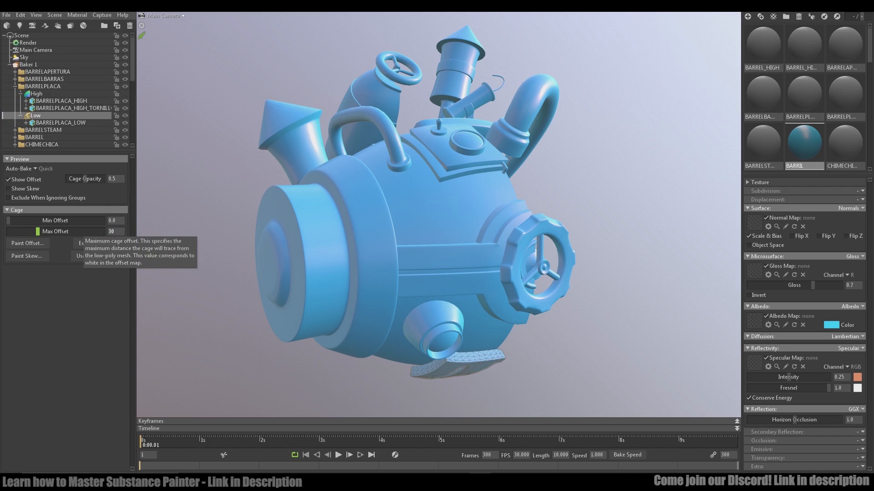
pyautogui.click(15, 86)
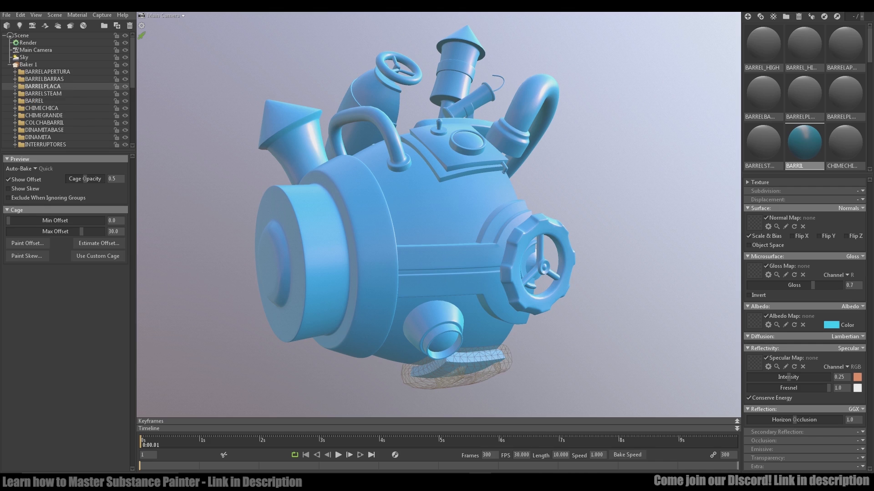
# Set the max cage offset of the BARRELSTEAM and BARREL low groups to 30.
pyautogui.click(15, 94)
pyautogui.click(36, 115)
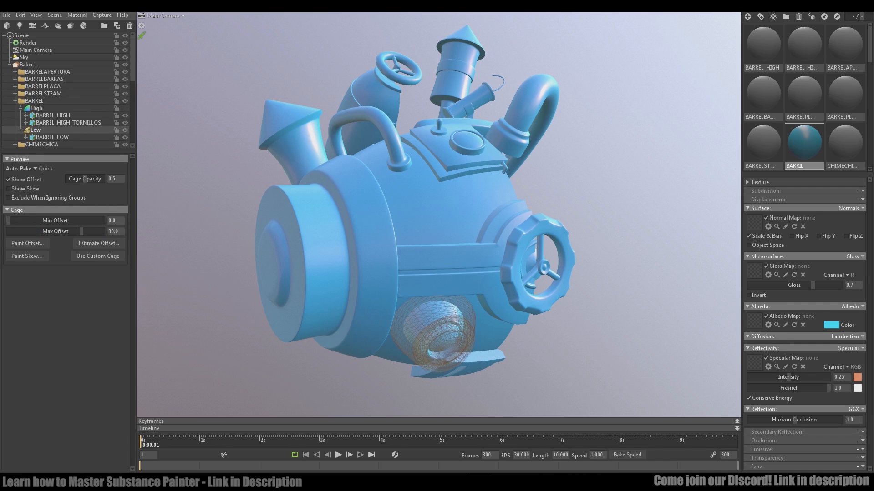
pyautogui.press('Return')
pyautogui.click(15, 101)
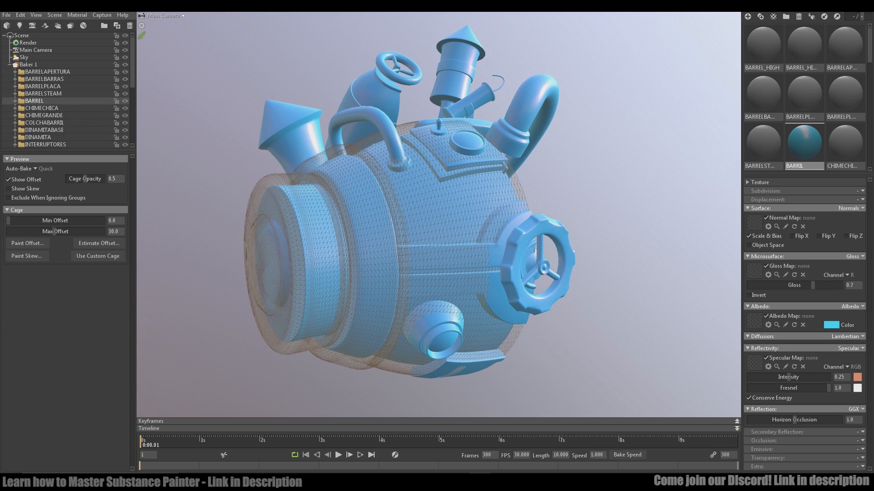
# Set the max cage offset of the CHIMECHICA low group to 30.
pyautogui.click(15, 108)
pyautogui.scroll(-3, 64, 114)
pyautogui.click(59, 93)
pyautogui.click(35, 86)
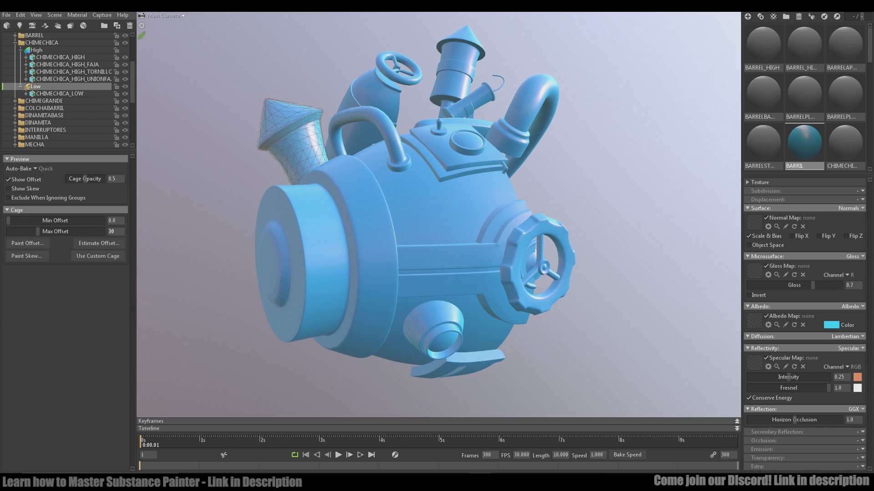
pyautogui.press('Return')
pyautogui.click(15, 42)
# Set the max cage offset of the CHIMEGRANDE low group to 30.
pyautogui.click(15, 50)
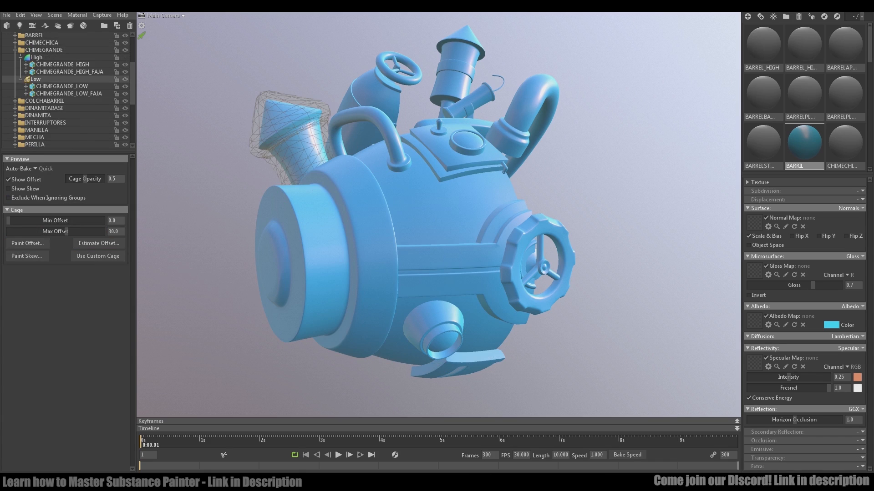
pyautogui.click(36, 79)
pyautogui.click(113, 232)
pyautogui.press('Return')
pyautogui.click(15, 50)
# Set the max cage offset of the COLCHABARRIL low group to 30.
pyautogui.click(15, 57)
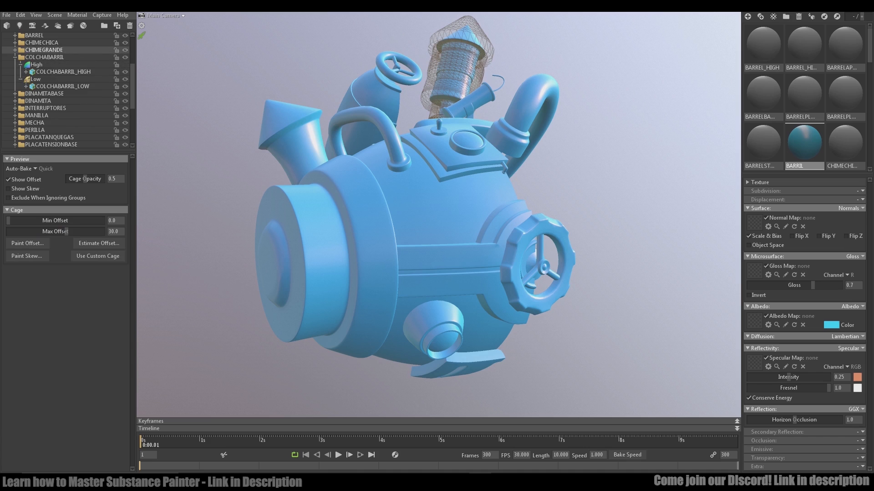
pyautogui.click(36, 79)
pyautogui.write('30')
pyautogui.press('Return')
pyautogui.click(15, 57)
# Set the max cage offset of the DINAMITABASE low group to 8.
pyautogui.click(15, 64)
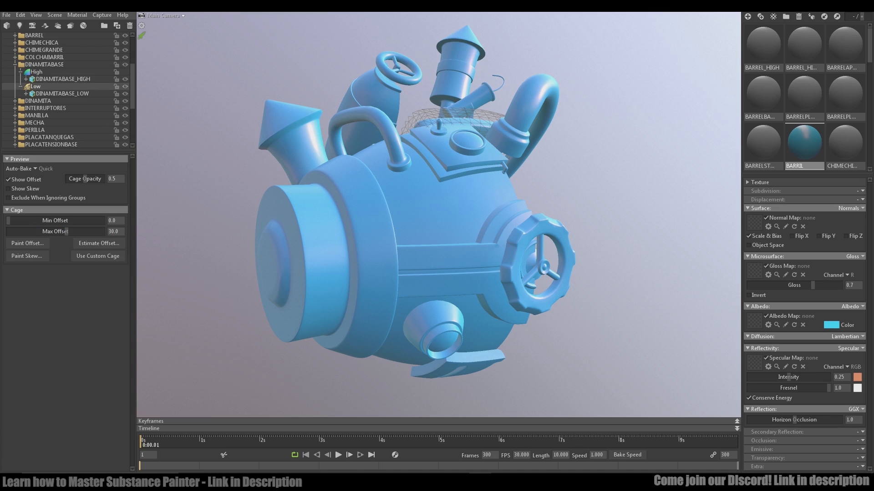
pyautogui.click(35, 86)
pyautogui.click(112, 232)
pyautogui.click(15, 64)
pyautogui.click(15, 64)
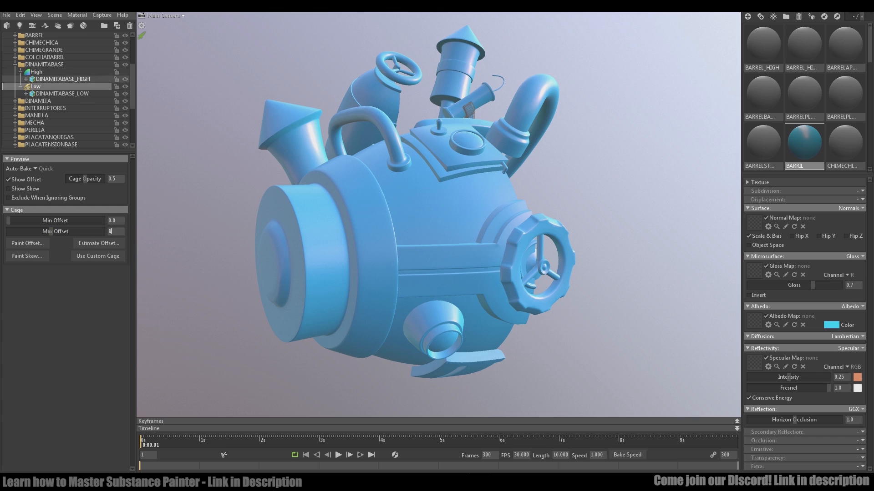
pyautogui.click(15, 64)
# Set the max cage offset to about 15.6 for the DINAMITA low group and about 3.15 for INTERRUPTORES.
pyautogui.click(15, 72)
pyautogui.click(36, 94)
pyautogui.click(15, 71)
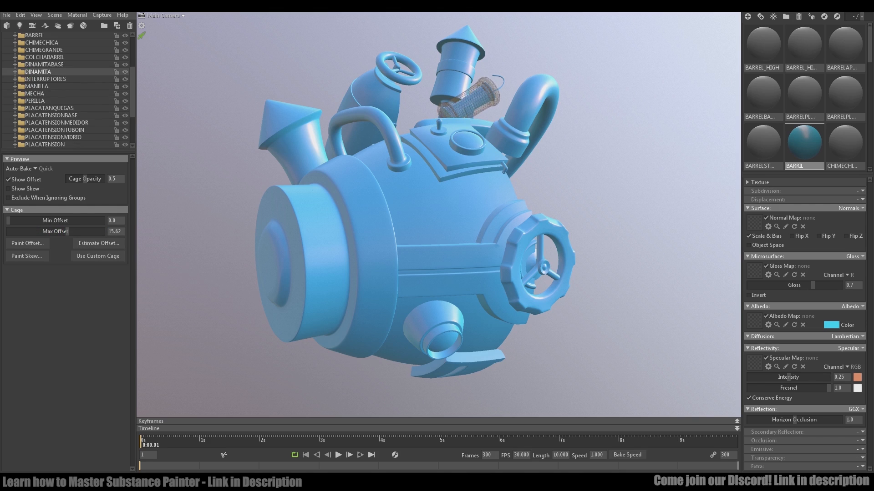
pyautogui.click(15, 79)
pyautogui.click(35, 101)
pyautogui.click(15, 79)
# Raise the max cage offset of the MANILLA low group to about 27.
pyautogui.click(15, 86)
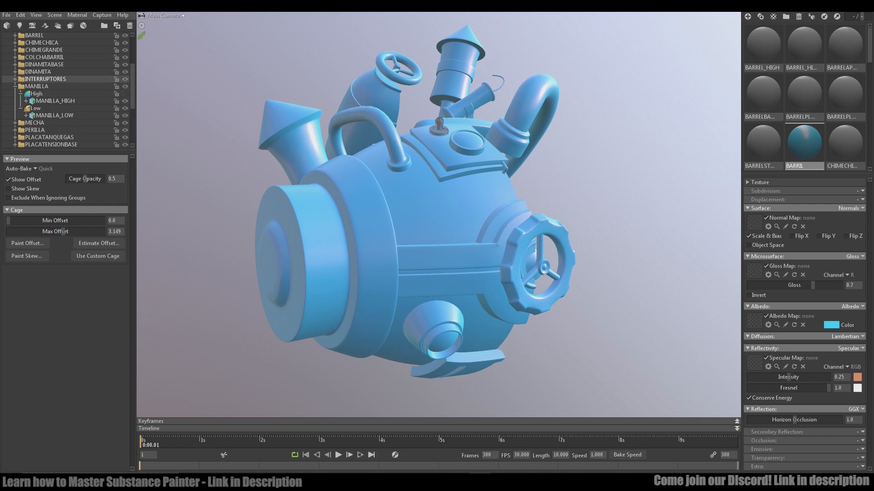
pyautogui.click(15, 86)
pyautogui.click(15, 86)
pyautogui.click(35, 108)
pyautogui.moveTo(49, 231); pyautogui.dragTo(64, 231)
pyautogui.click(15, 86)
# Raise the max cage offset of the PERILLA low group to about 15.6.
pyautogui.click(15, 100)
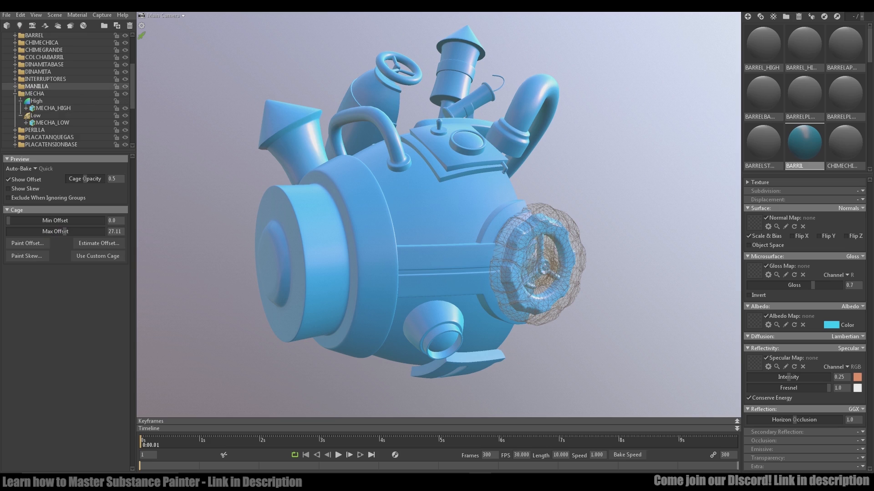
pyautogui.click(36, 123)
pyautogui.click(35, 122)
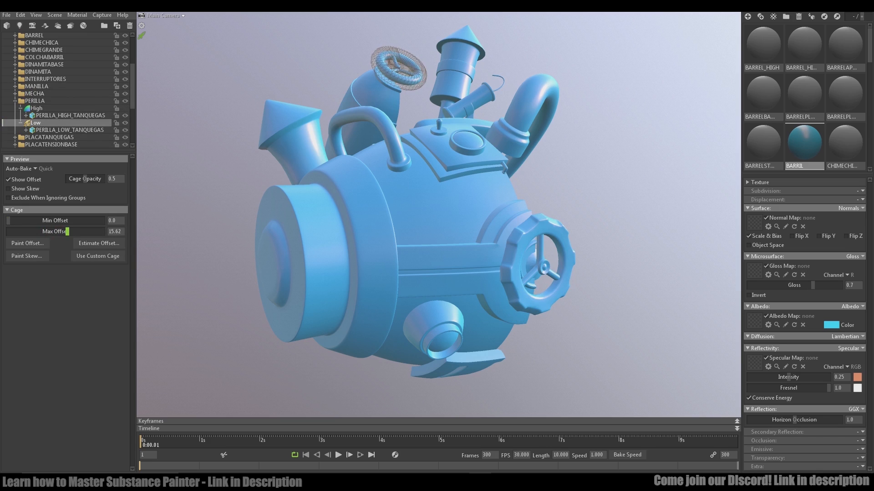
pyautogui.click(15, 101)
# Raise the max cage offset of the PLACATANQUEGAS low group to about 27.
pyautogui.click(15, 108)
pyautogui.click(36, 137)
pyautogui.moveTo(63, 231); pyautogui.dragTo(65, 231)
pyautogui.click(15, 108)
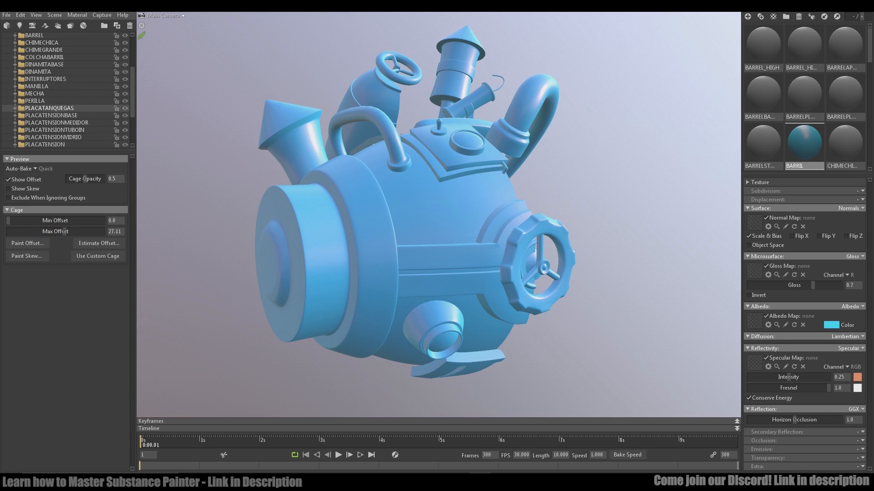
# Adjust the max cage offsets of the PLACATENSIONBASE and PLACATENSIONMEDIDOR low groups.
pyautogui.scroll(-3, 65, 108)
pyautogui.click(16, 107)
pyautogui.click(15, 86)
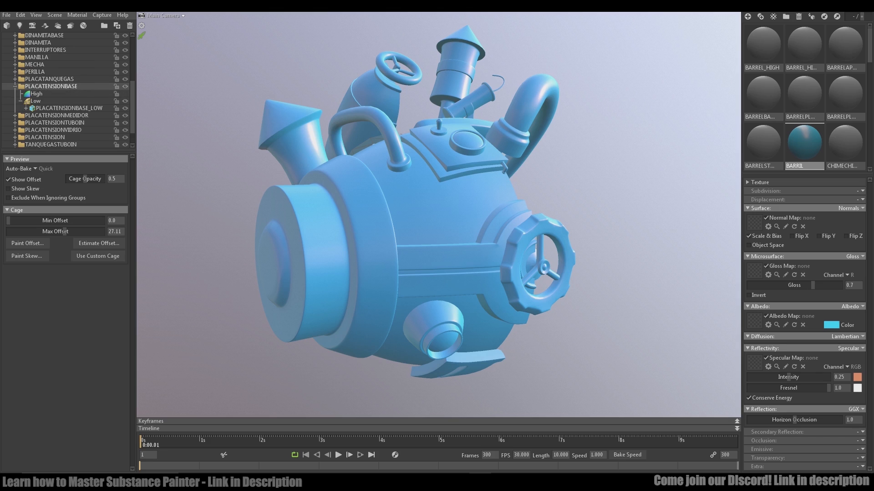
pyautogui.click(35, 100)
pyautogui.click(15, 86)
pyautogui.click(15, 93)
pyautogui.click(35, 115)
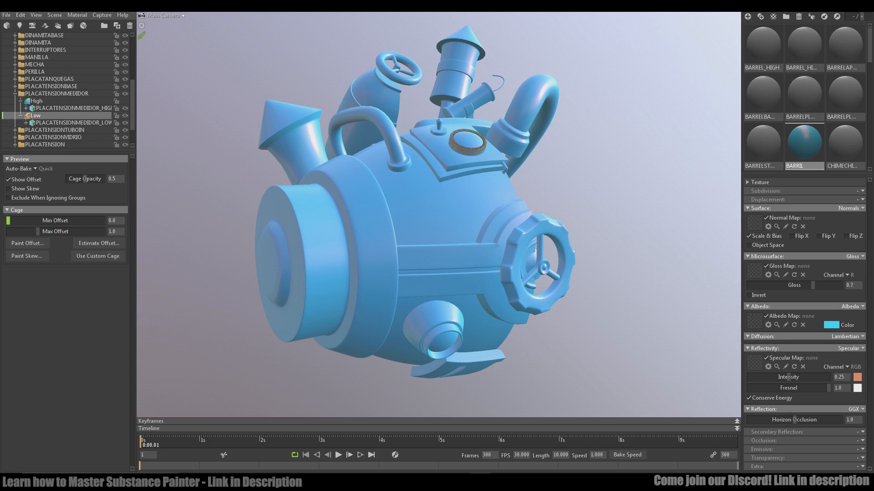
pyautogui.click(15, 94)
# Set the max cage offset to about 8.75 for the PLACATENSIONTUBOIN low group and about 10 for PLACATENSIONVIDRIO.
pyautogui.click(15, 100)
pyautogui.click(36, 122)
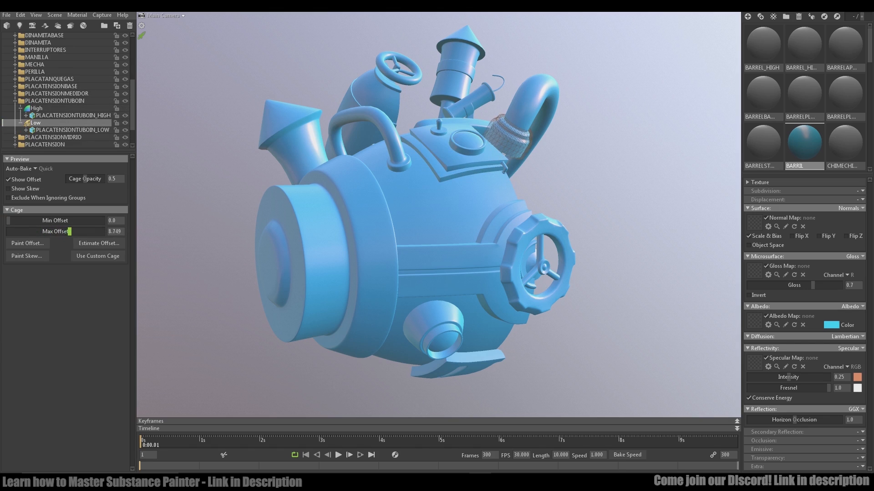
pyautogui.click(15, 101)
# Adjust the max cage offset of the PLACATENSION low group.
pyautogui.click(15, 115)
pyautogui.click(36, 144)
pyautogui.scroll(-2, 54, 118)
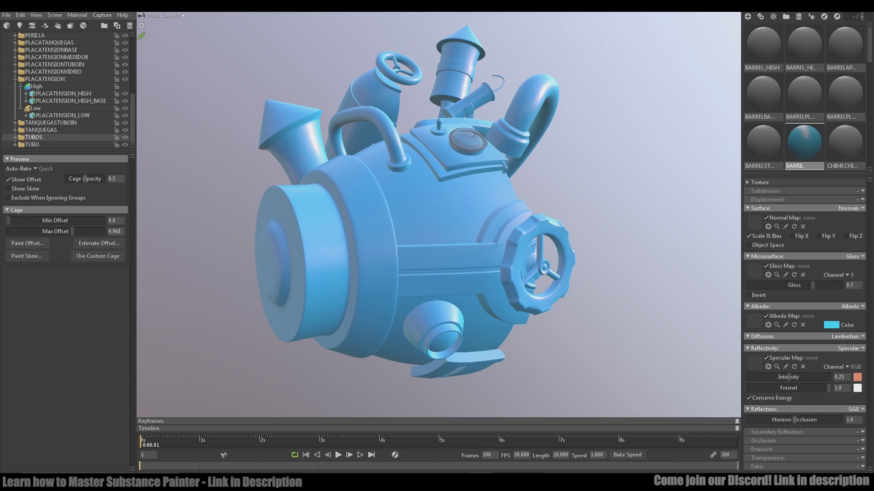
pyautogui.click(36, 108)
pyautogui.click(15, 78)
# Raise the max cage offset of the TANQUEGASTUBOIN low group.
pyautogui.click(15, 122)
pyautogui.scroll(-2, 55, 130)
pyautogui.click(36, 115)
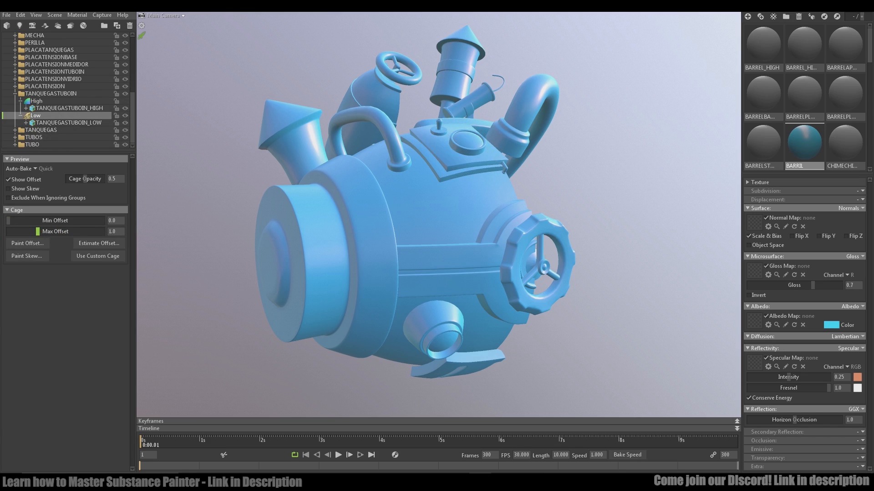
pyautogui.click(15, 94)
# Raise the max cage offset of the TANQUEGAS low group to about 33.
pyautogui.click(15, 130)
pyautogui.scroll(-2, 15, 130)
pyautogui.click(36, 122)
pyautogui.moveTo(68, 231); pyautogui.dragTo(104, 231)
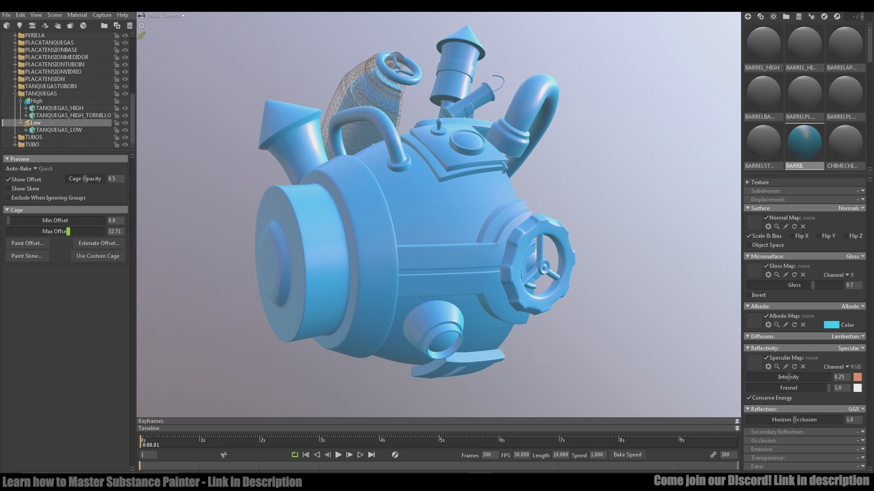
pyautogui.click(15, 94)
# Raise the max cage offset of the TUBOS low group.
pyautogui.click(15, 136)
pyautogui.scroll(-2, 55, 130)
pyautogui.click(36, 130)
pyautogui.moveTo(37, 231); pyautogui.dragTo(60, 231)
pyautogui.click(15, 109)
# Raise the max cage offset of the TUBO low group to about 43.
pyautogui.click(15, 145)
pyautogui.scroll(-2, 55, 129)
pyautogui.click(36, 137)
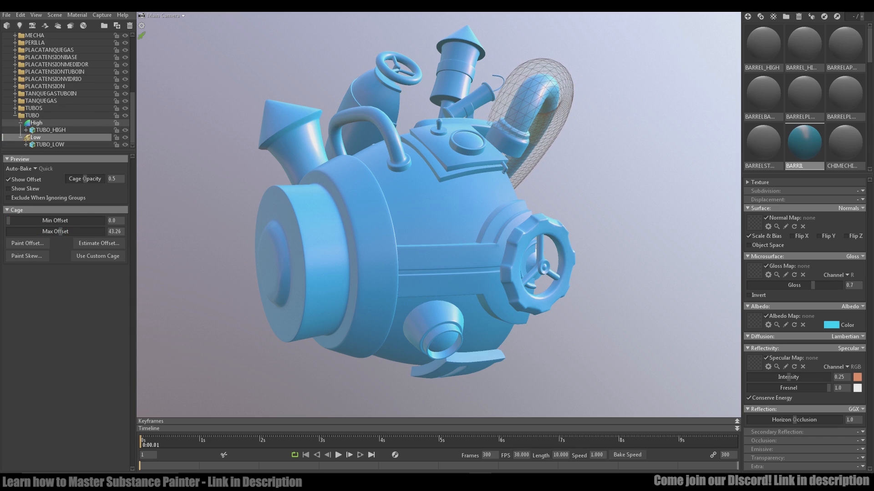
pyautogui.click(15, 115)
# Move the BARRELBARRAS bake group well clear of the barrel in the negative X direction.
pyautogui.scroll(-3, 438, 215)
pyautogui.moveTo(438, 214)
pyautogui.keyDown('alt'); pyautogui.mouseDown()
pyautogui.moveTo(393, 215)
pyautogui.moveTo(439, 214)
pyautogui.mouseUp(); pyautogui.keyUp('alt')
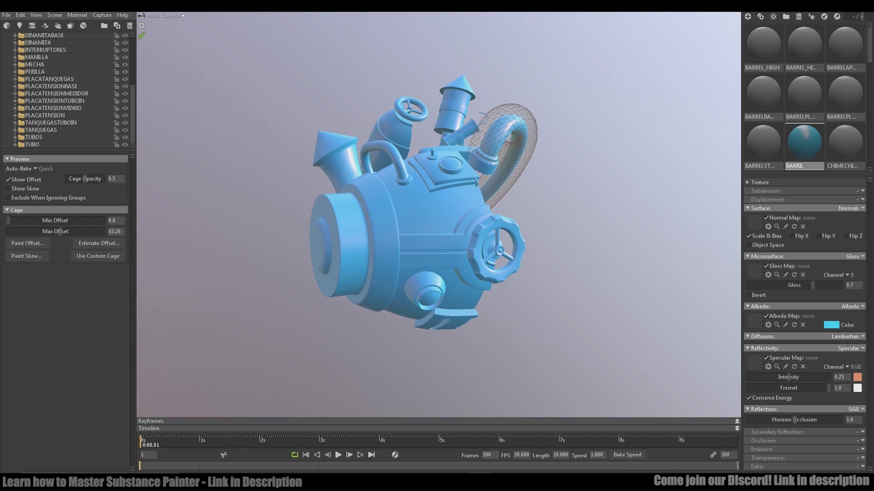
pyautogui.scroll(4, 54, 101)
pyautogui.click(34, 101)
pyautogui.scroll(-3, 438, 214)
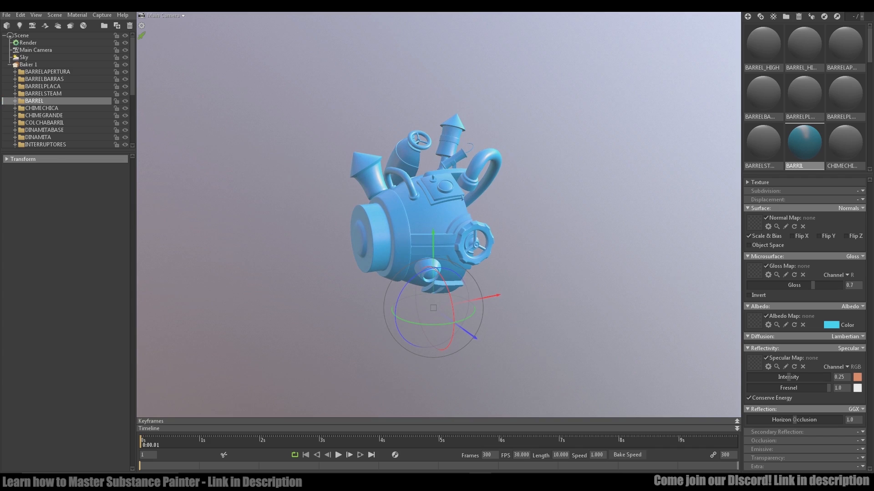
pyautogui.click(45, 78)
pyautogui.moveTo(489, 297); pyautogui.dragTo(383, 318)
# Move the BARRELSTEAM bake group outward from the barrel along the Z axis and clear the selection.
pyautogui.click(44, 93)
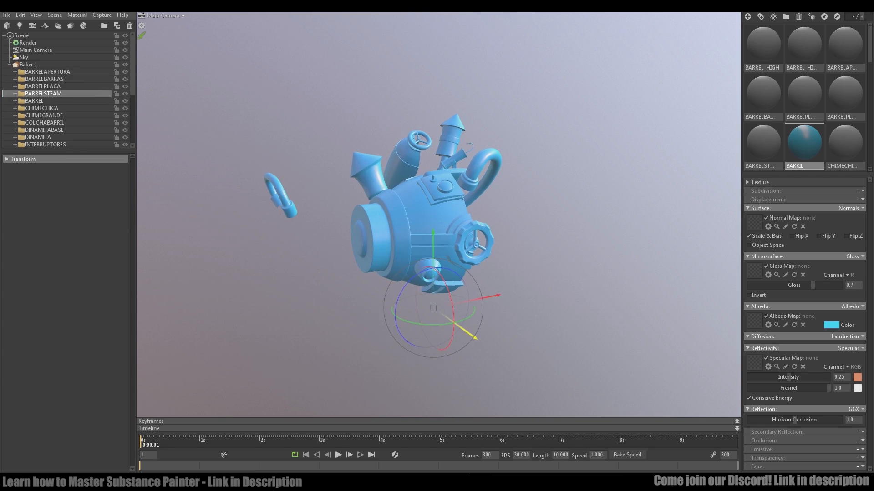
pyautogui.moveTo(472, 341); pyautogui.dragTo(536, 304)
pyautogui.click(537, 304)
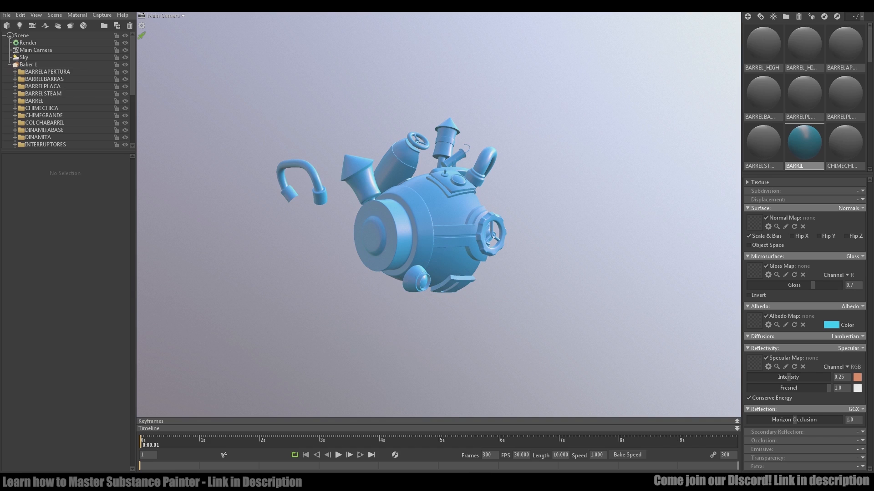
pyautogui.scroll(1, 439, 215)
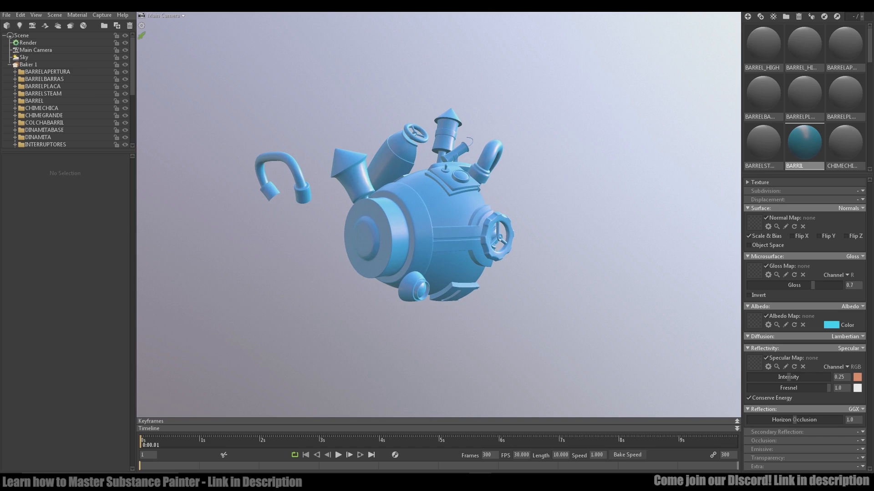
pyautogui.keyDown('alt'); pyautogui.moveTo(391, 255); pyautogui.dragTo(428, 255); pyautogui.keyUp('alt')
pyautogui.click(425, 287)
pyautogui.moveTo(432, 284); pyautogui.dragTo(460, 268)
pyautogui.hotkey('ctrl', 'z')
# Move the CHIMECHICA bake group well away from the barrel in the negative Z direction.
pyautogui.click(15, 93)
pyautogui.click(41, 108)
pyautogui.keyDown('alt'); pyautogui.moveTo(468, 237); pyautogui.dragTo(542, 253); pyautogui.keyUp('alt')
pyautogui.moveTo(501, 321); pyautogui.dragTo(394, 290)
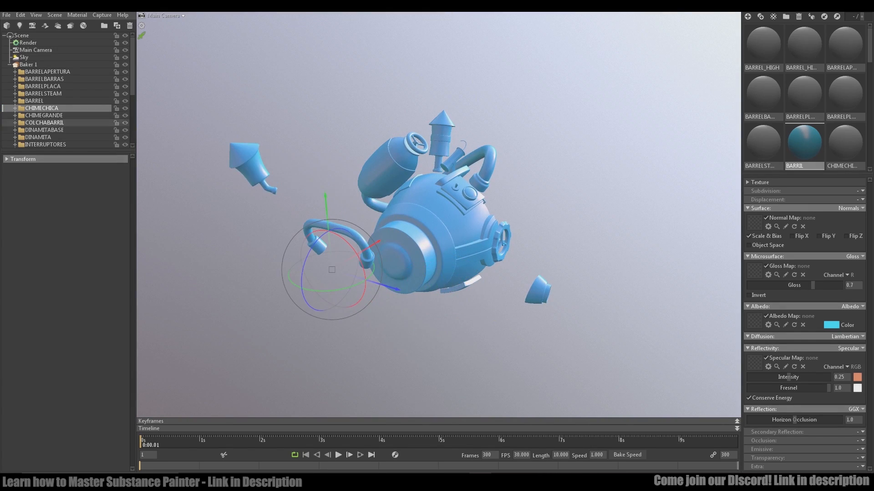
pyautogui.click(44, 115)
pyautogui.click(537, 227)
pyautogui.keyDown('alt'); pyautogui.moveTo(537, 228); pyautogui.dragTo(500, 241); pyautogui.keyUp('alt')
pyautogui.click(446, 139)
pyautogui.click(448, 125)
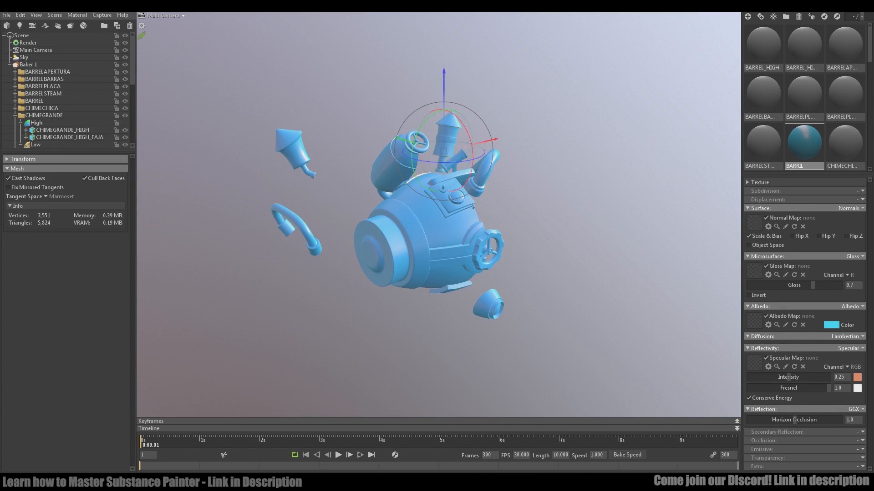
pyautogui.moveTo(489, 141); pyautogui.dragTo(569, 123)
pyautogui.hotkey('ctrl', 'z')
# Move the whole CHIMEGRANDE bake group away from the barrel in the positive X direction.
pyautogui.click(15, 115)
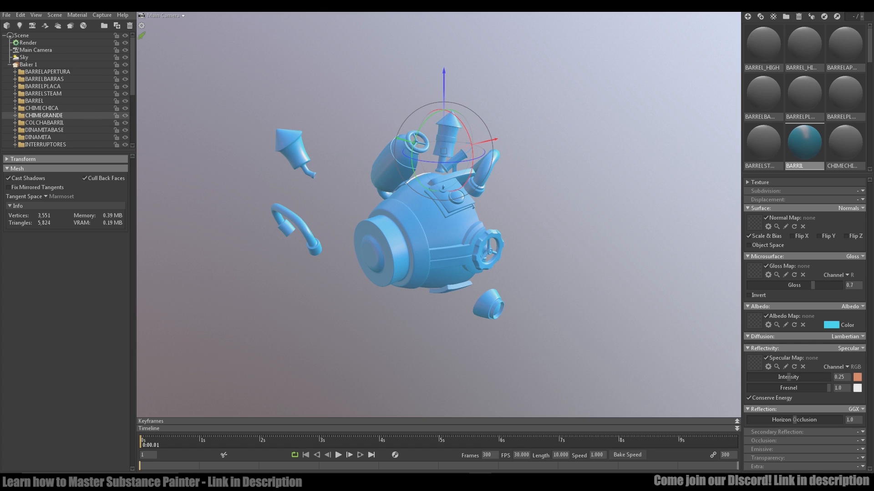
pyautogui.click(15, 115)
pyautogui.scroll(-1, 15, 115)
pyautogui.click(44, 93)
pyautogui.moveTo(482, 277); pyautogui.dragTo(562, 241)
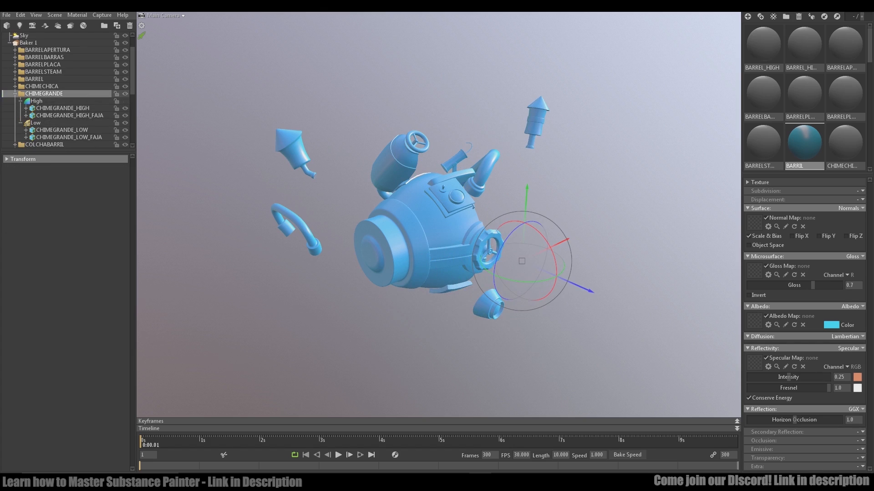
# Raise the COLCHABARRIL bake group clear above the barrel along the Y axis.
pyautogui.click(15, 93)
pyautogui.click(44, 100)
pyautogui.moveTo(436, 237); pyautogui.dragTo(436, 151)
# Move the DINAMITABASE, DINAMITA and MECHA groups together outward along positive Z, and raise the INTERRUPTORES group above the barrel along Y.
pyautogui.click(44, 108)
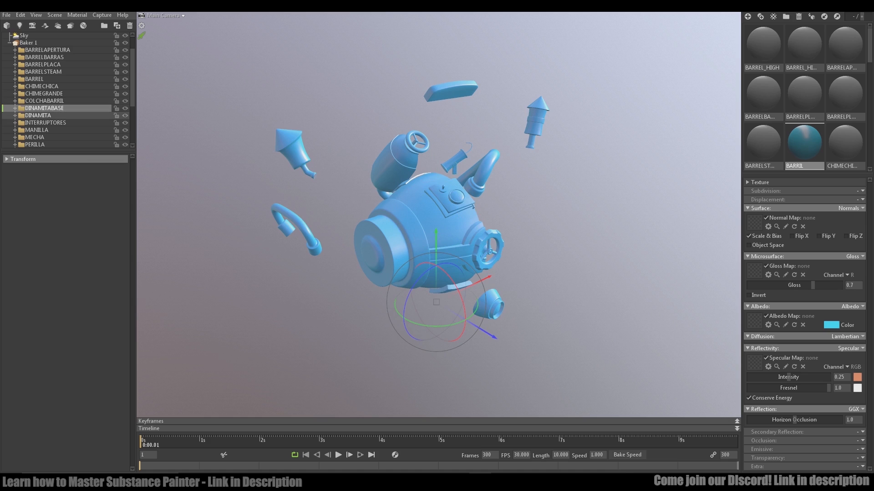
pyautogui.keyDown('ctrl'); pyautogui.click(37, 115); pyautogui.keyUp('ctrl')
pyautogui.moveTo(436, 302); pyautogui.dragTo(517, 351)
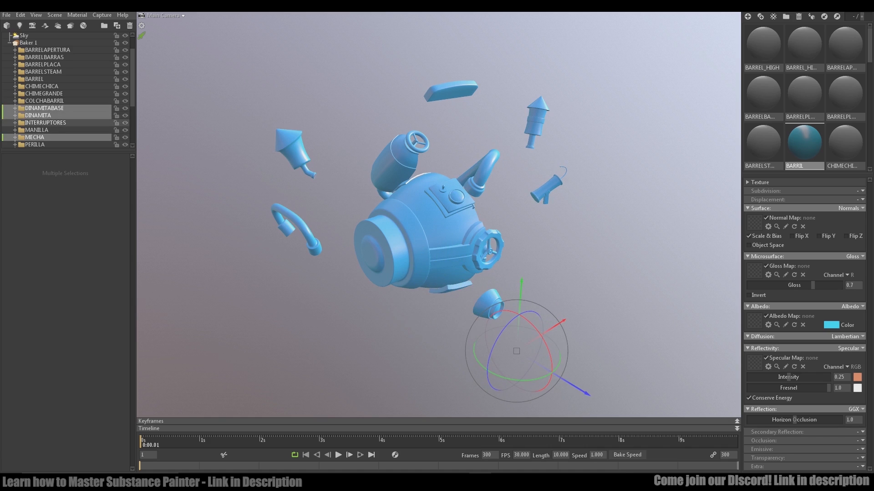
pyautogui.click(45, 123)
pyautogui.moveTo(436, 237); pyautogui.dragTo(436, 193)
# Move the BARRELAPERTURA bake group together with its handwheel's group away from the barrel along positive Z, and clear the selection.
pyautogui.click(37, 129)
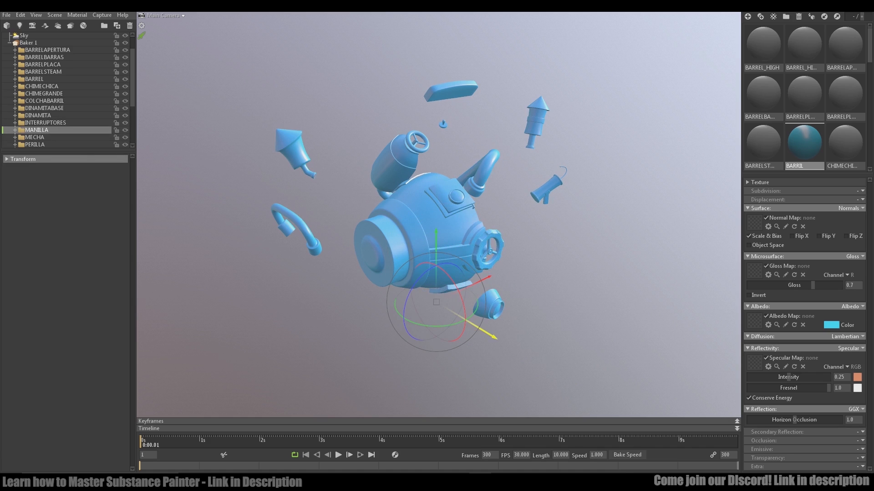
pyautogui.scroll(-1, 68, 131)
pyautogui.click(489, 250)
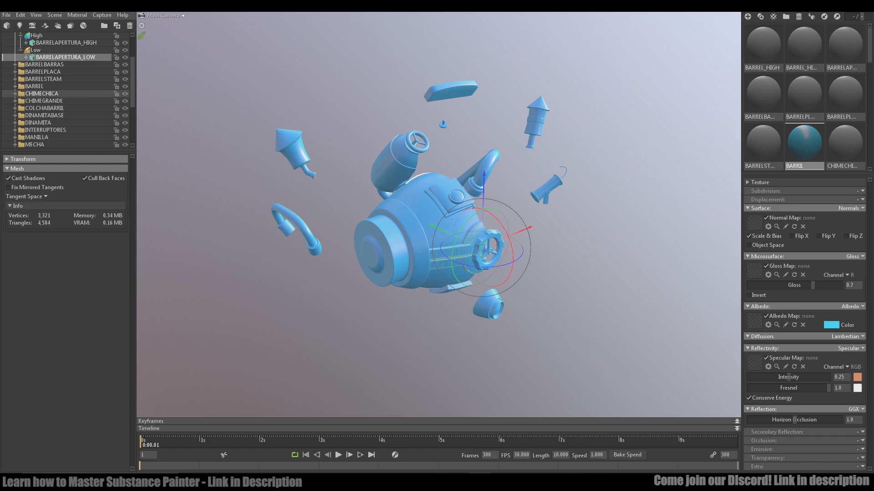
pyautogui.scroll(2, 46, 87)
pyautogui.click(15, 72)
pyautogui.click(47, 71)
pyautogui.scroll(-4, 47, 71)
pyautogui.keyDown('ctrl'); pyautogui.click(36, 64); pyautogui.keyUp('ctrl')
pyautogui.moveTo(496, 333); pyautogui.dragTo(571, 364)
pyautogui.moveTo(572, 364); pyautogui.dragTo(564, 330)
pyautogui.click(523, 200)
pyautogui.moveTo(523, 201); pyautogui.dragTo(493, 202)
# Move the BARRELSTEAM bake group up and in the negative X direction, clear of the BARRELAPERTURA group.
pyautogui.scroll(4, 47, 72)
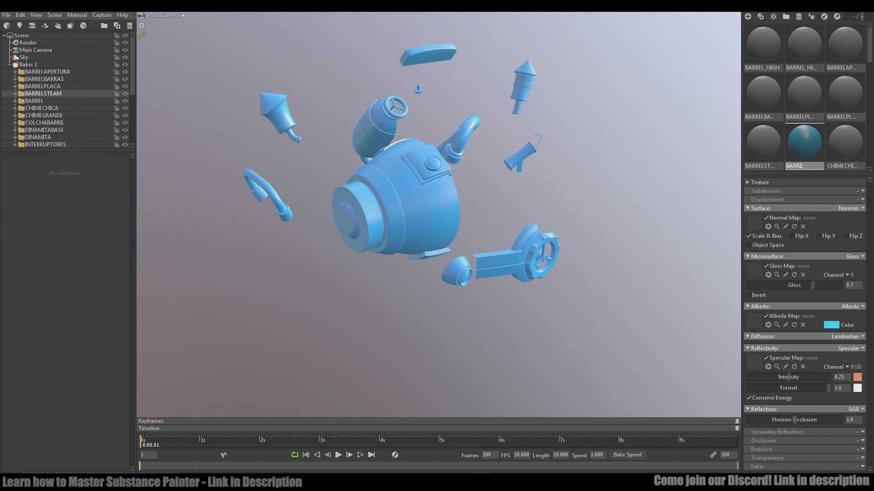
pyautogui.click(44, 93)
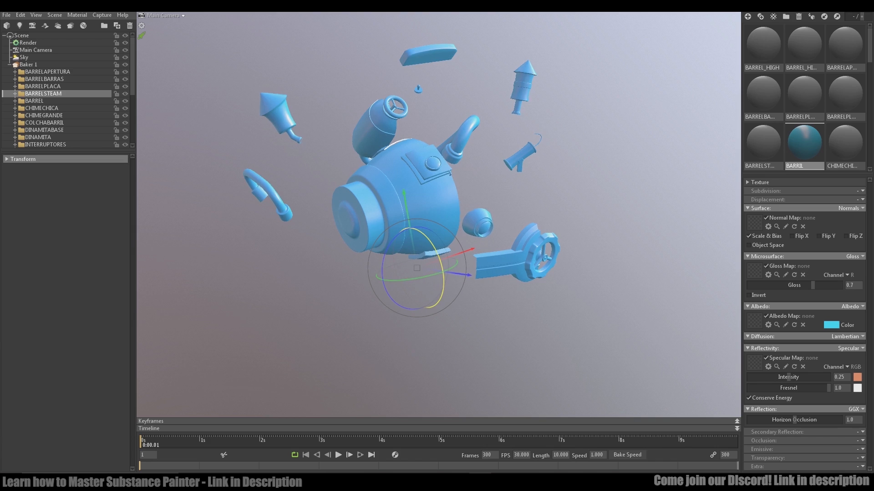
pyautogui.moveTo(471, 249); pyautogui.dragTo(364, 286)
pyautogui.moveTo(524, 319); pyautogui.dragTo(487, 330)
# Raise the PLACATENSIONVIDRIO bake group off the gauge plate along the Y axis.
pyautogui.click(445, 181)
pyautogui.scroll(-5, 55, 94)
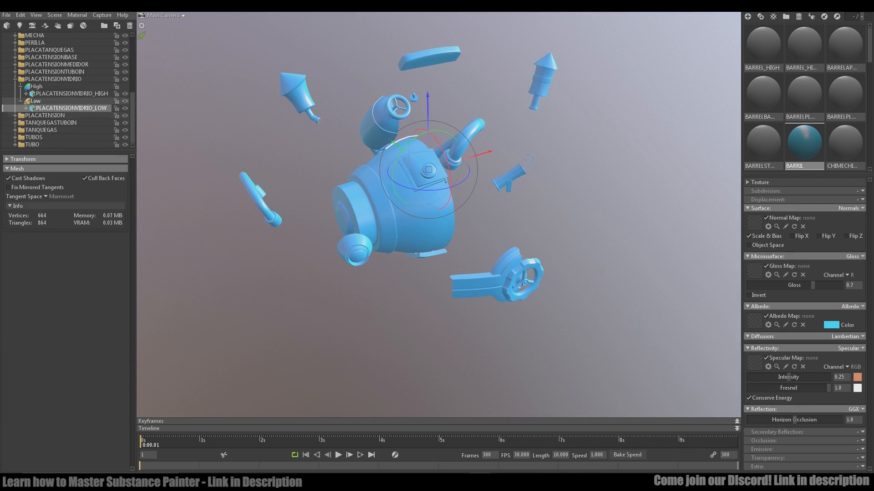
pyautogui.click(15, 79)
pyautogui.click(54, 101)
pyautogui.click(53, 107)
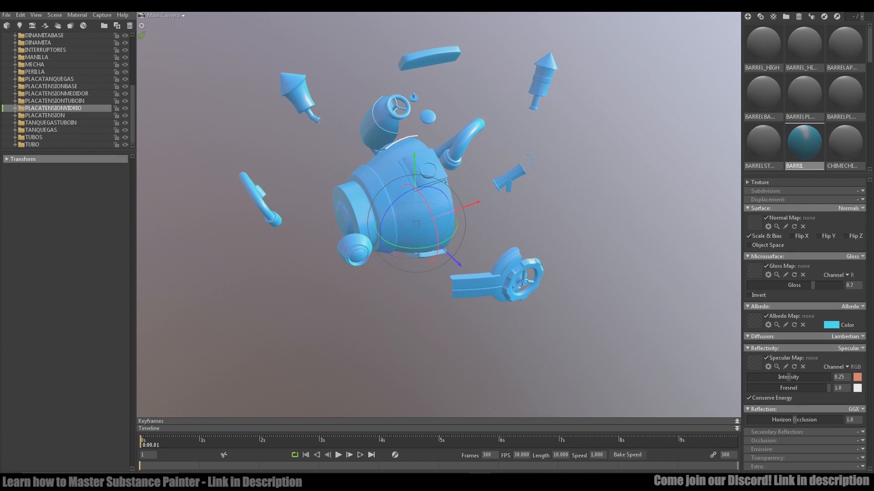
# Move the TUBO bake group well away from the barrel in the positive X direction.
pyautogui.click(44, 115)
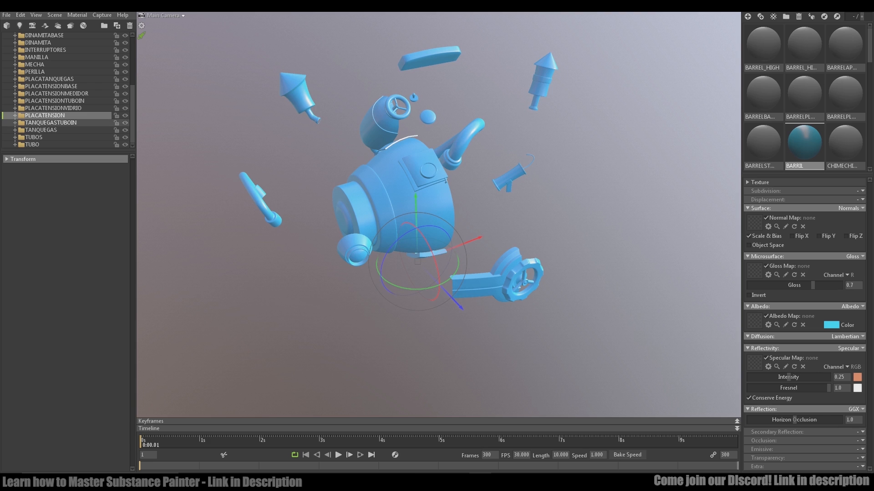
pyautogui.click(51, 122)
pyautogui.moveTo(386, 318); pyautogui.dragTo(318, 282)
pyautogui.click(32, 144)
pyautogui.moveTo(469, 268); pyautogui.dragTo(644, 219)
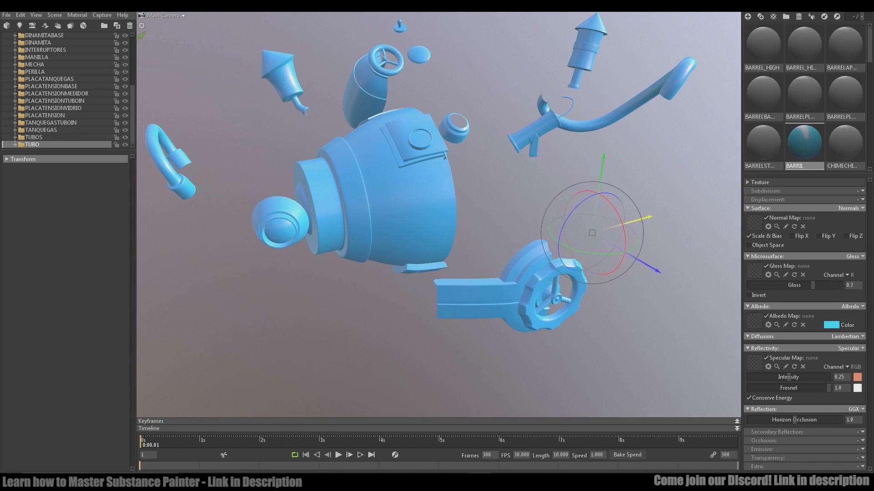
# Raise the PLACATENSIONTUBOIN bake group further above the barrel along the Y axis.
pyautogui.click(454, 128)
pyautogui.click(54, 101)
pyautogui.moveTo(408, 235); pyautogui.dragTo(407, 185)
pyautogui.click(15, 100)
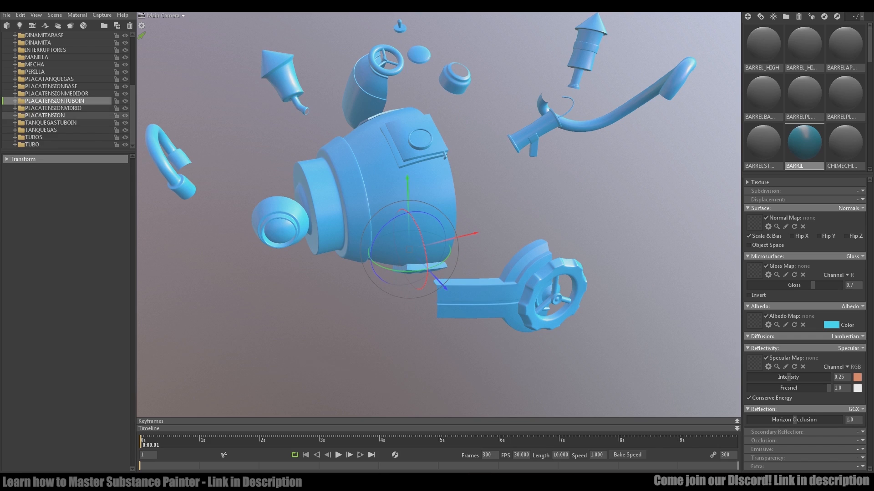
# Raise the PLACATENSIONMEDIDOR bake group off the gauge plate along the Y axis and clear the selection.
pyautogui.click(32, 144)
pyautogui.click(34, 137)
pyautogui.click(319, 319)
pyautogui.moveTo(318, 319); pyautogui.dragTo(496, 309)
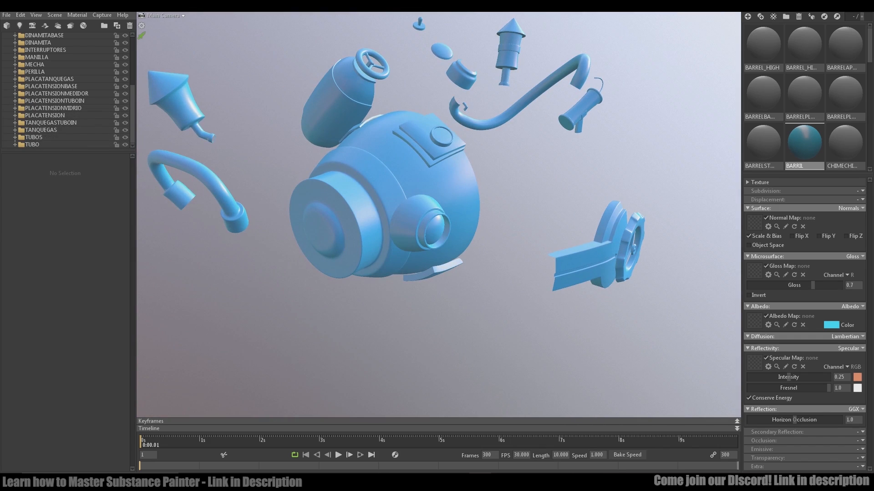
pyautogui.click(441, 136)
pyautogui.click(56, 94)
pyautogui.moveTo(407, 259); pyautogui.dragTo(408, 207)
pyautogui.click(319, 319)
pyautogui.moveTo(319, 319); pyautogui.dragTo(346, 319)
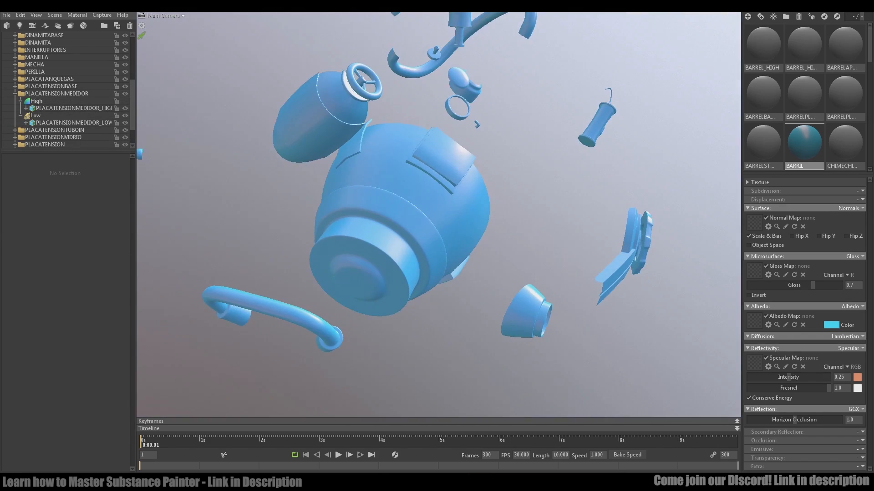
# Move the PLACATANQUEGAS bake group out from between the tank and the barrel in the negative Z direction.
pyautogui.click(353, 148)
pyautogui.click(15, 79)
pyautogui.click(49, 79)
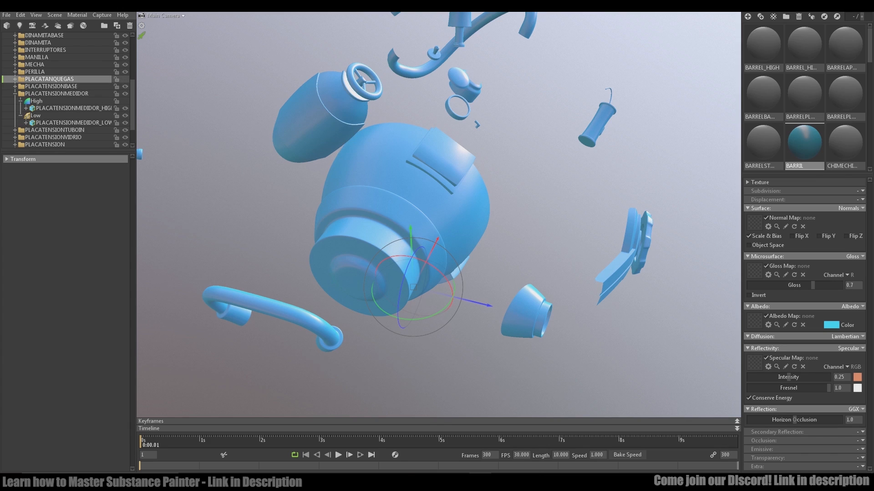
pyautogui.click(117, 78)
pyautogui.click(15, 94)
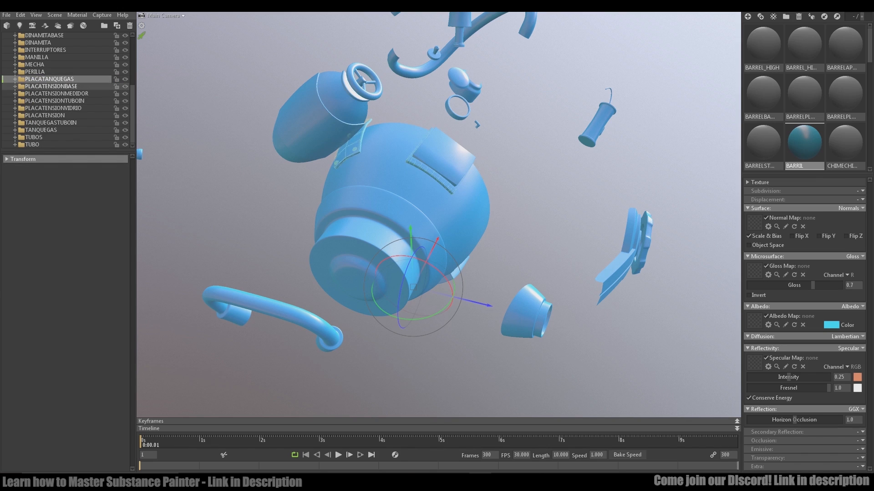
pyautogui.moveTo(478, 302); pyautogui.dragTo(364, 272)
pyautogui.moveTo(364, 272); pyautogui.dragTo(268, 230)
pyautogui.scroll(-3, 345, 236)
pyautogui.moveTo(346, 237)
pyautogui.mouseDown()
pyautogui.moveTo(400, 214)
pyautogui.moveTo(328, 268)
pyautogui.moveTo(345, 237)
pyautogui.mouseUp()
pyautogui.scroll(3, 346, 236)
pyautogui.scroll(5, 59, 71)
# Bake the BARRIL normal map at 2048 x 2048 from Baker 1 and preview it on the model.
pyautogui.click(29, 64)
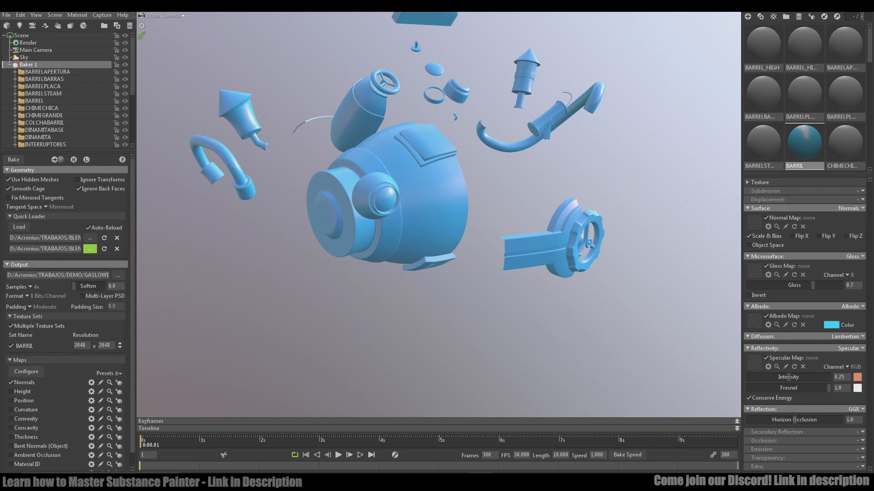
pyautogui.moveTo(410, 228); pyautogui.dragTo(389, 232)
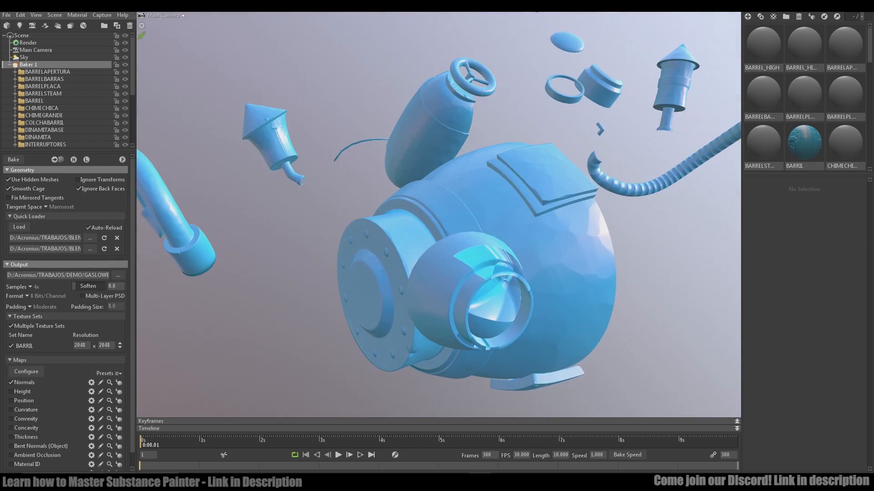
# Set the max cage offset of the BARRELSTEAM low group to about 45.
pyautogui.moveTo(409, 228); pyautogui.dragTo(444, 230)
pyautogui.scroll(-1, 439, 214)
pyautogui.click(409, 227)
pyautogui.click(35, 115)
pyautogui.moveTo(35, 231); pyautogui.dragTo(43, 232)
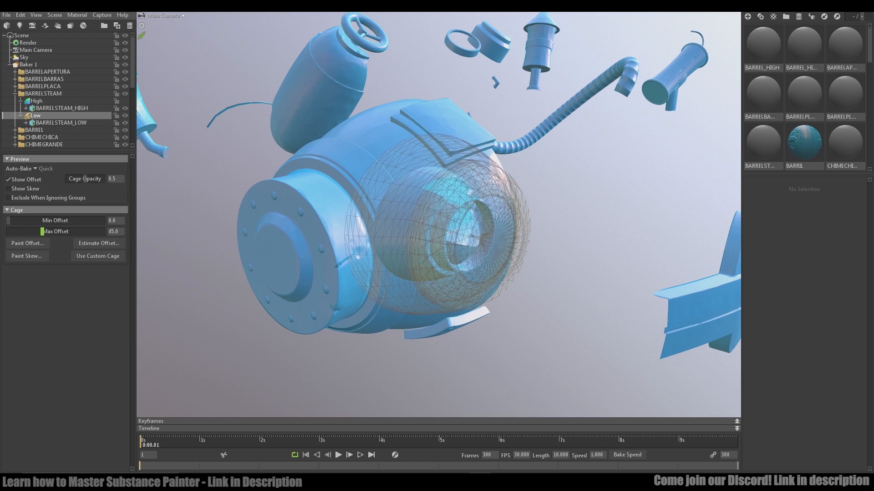
# Show the BARRELSTEAM high-poly mesh and move BARRELSTEAM_LOW away from the barrel to compare the two.
pyautogui.moveTo(448, 273)
pyautogui.mouseDown()
pyautogui.moveTo(319, 269)
pyautogui.moveTo(423, 255)
pyautogui.moveTo(447, 273)
pyautogui.mouseUp()
pyautogui.click(125, 100)
pyautogui.click(61, 123)
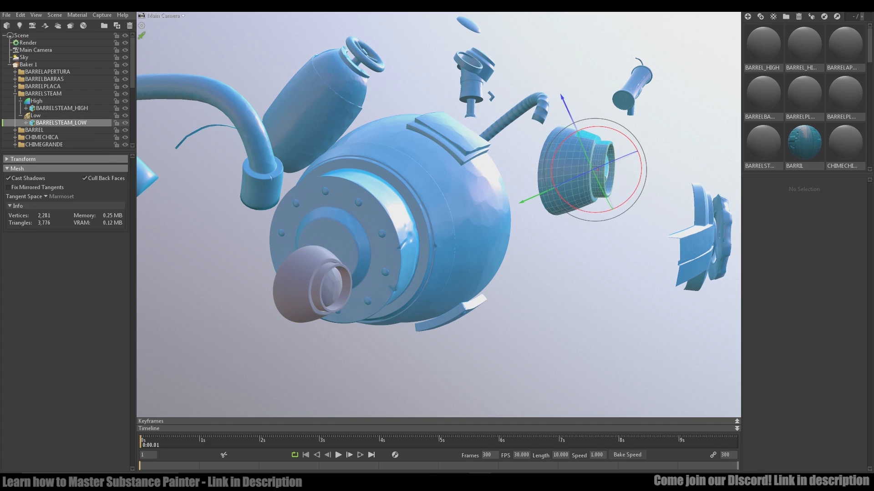
pyautogui.scroll(-4, 438, 214)
pyautogui.moveTo(448, 255); pyautogui.dragTo(491, 255)
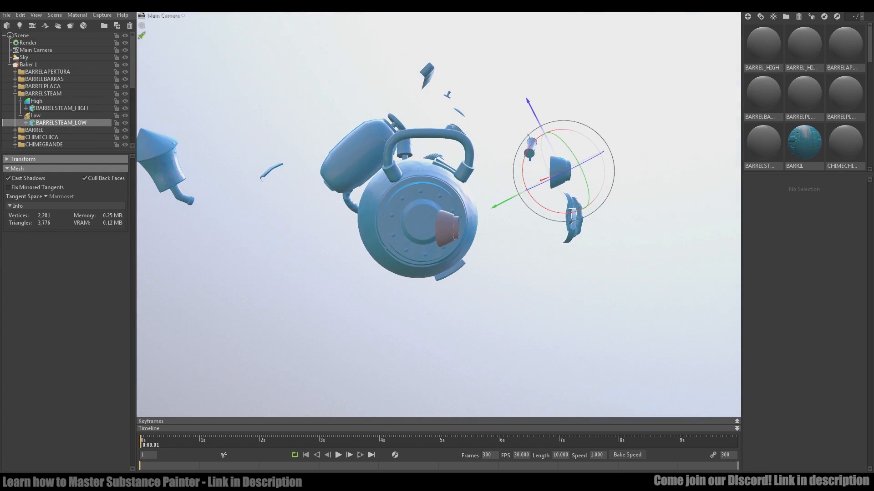
# Try repositioning BARRELSTEAM_HIGH and bring both steam meshes back onto the barrel.
pyautogui.click(36, 101)
pyautogui.click(61, 108)
pyautogui.moveTo(497, 287); pyautogui.dragTo(582, 260)
pyautogui.click(496, 264)
pyautogui.click(61, 107)
pyautogui.scroll(5, 585, 224)
pyautogui.scroll(-4, 439, 214)
pyautogui.moveTo(439, 214)
pyautogui.mouseDown()
pyautogui.moveTo(419, 232)
pyautogui.moveTo(426, 216)
pyautogui.mouseUp()
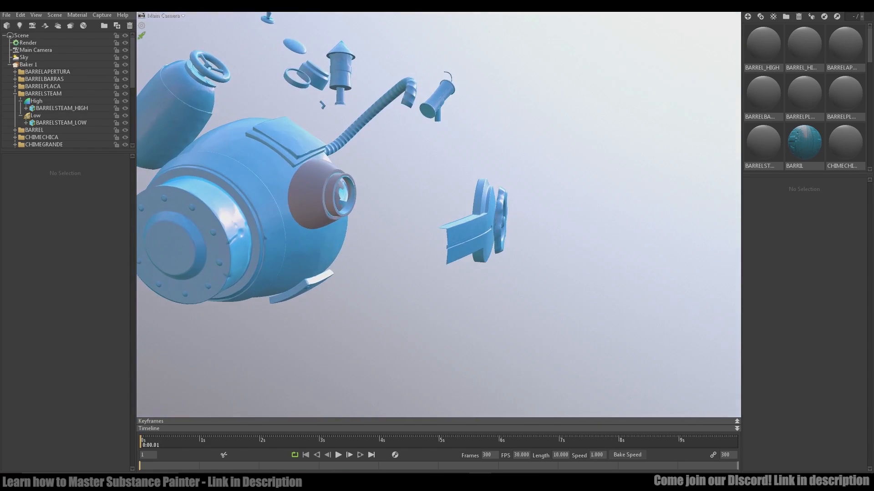
# Collapse the Baker 1 hierarchy, select the baker and preview only its low-poly meshes.
pyautogui.click(9, 64)
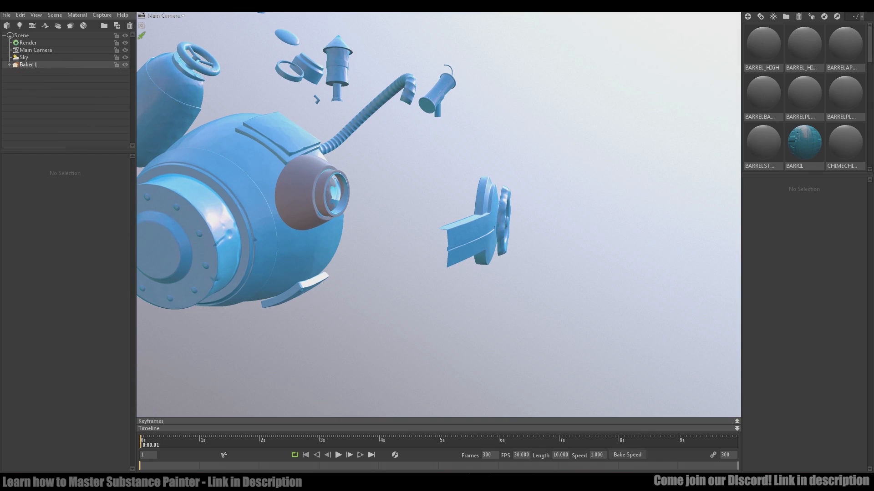
pyautogui.click(28, 64)
pyautogui.click(73, 159)
pyautogui.click(73, 159)
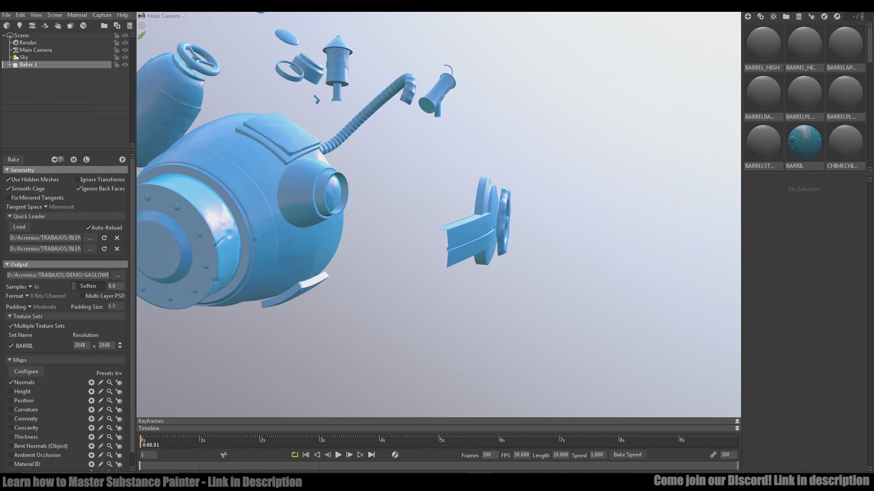
# Enable the Position, Curvature, Ambient Occlusion and Material ID bake maps alongside Normals, and review the available map types.
pyautogui.scroll(-3, 438, 213)
pyautogui.moveTo(439, 214)
pyautogui.mouseDown()
pyautogui.moveTo(387, 182)
pyautogui.moveTo(383, 200)
pyautogui.moveTo(423, 219)
pyautogui.moveTo(439, 213)
pyautogui.moveTo(439, 228)
pyautogui.mouseUp()
pyautogui.moveTo(439, 228); pyautogui.dragTo(518, 262, button='middle')
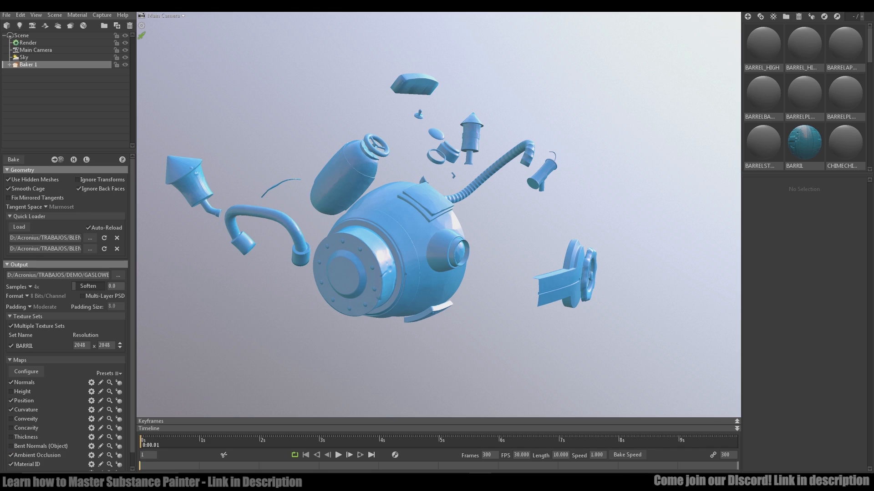
pyautogui.click(27, 371)
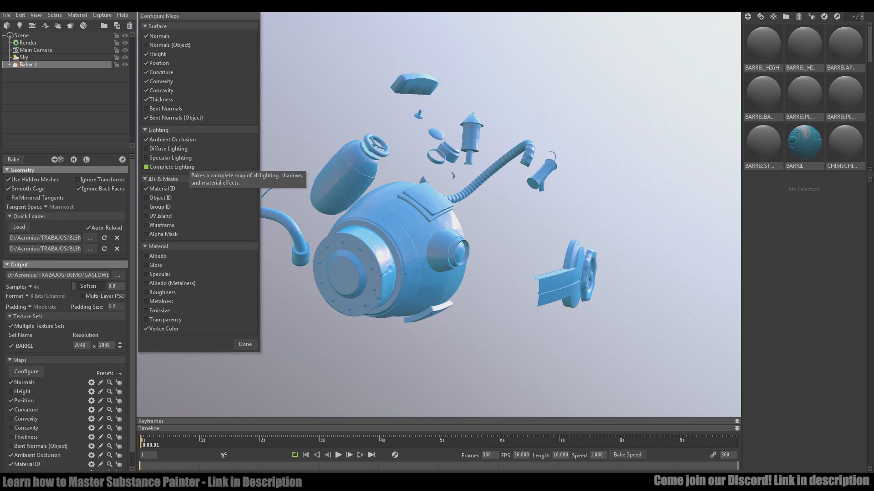
pyautogui.click(246, 344)
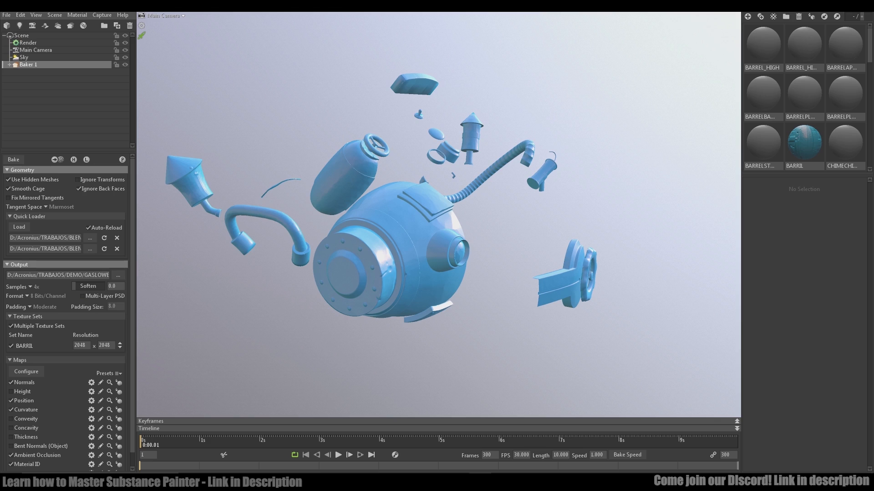
# Set the Ambient Occlusion map's ray count to 512 and enable Add Cavity.
pyautogui.click(92, 455)
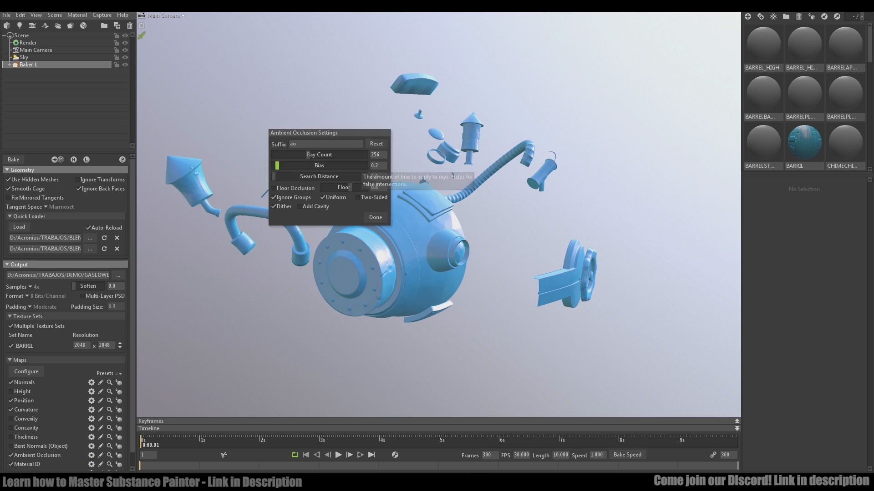
pyautogui.click(376, 154)
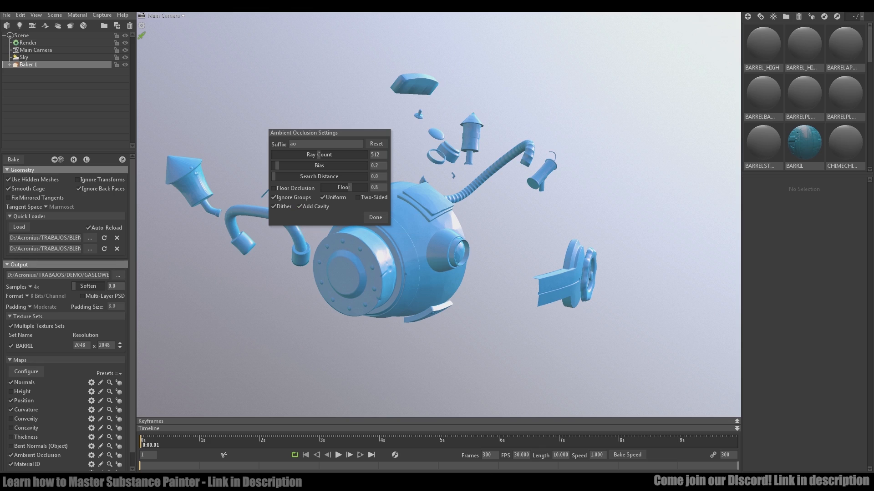
pyautogui.click(376, 218)
# Set the BARRIL material's albedo color to neutral gray 9b9b9b.
pyautogui.click(804, 142)
pyautogui.click(830, 325)
pyautogui.click(143, 394)
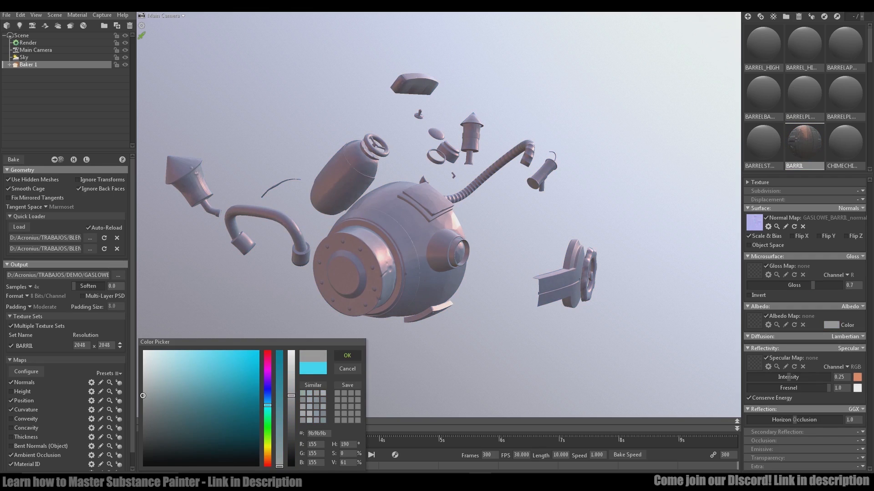
pyautogui.click(346, 355)
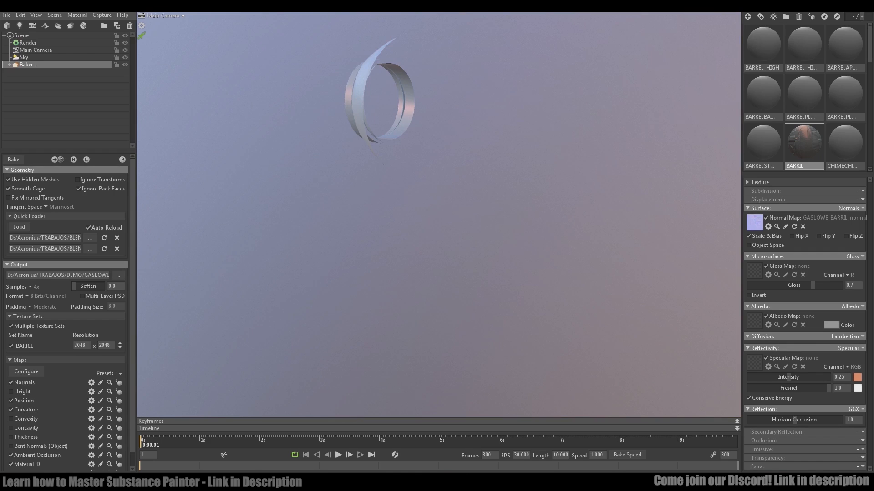
# Select the TANQUEGASTUBOIN and TANQUEGAS bake groups together and slide the gas tank along the Z axis.
pyautogui.click(35, 14)
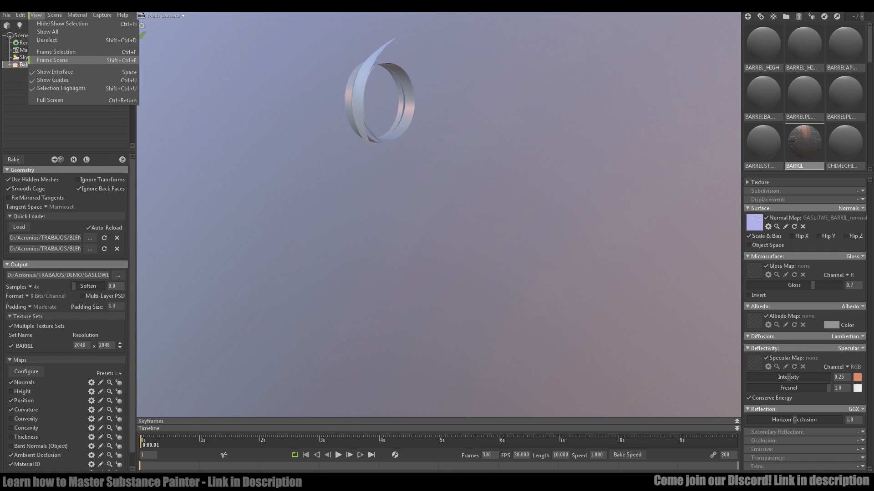
pyautogui.click(52, 60)
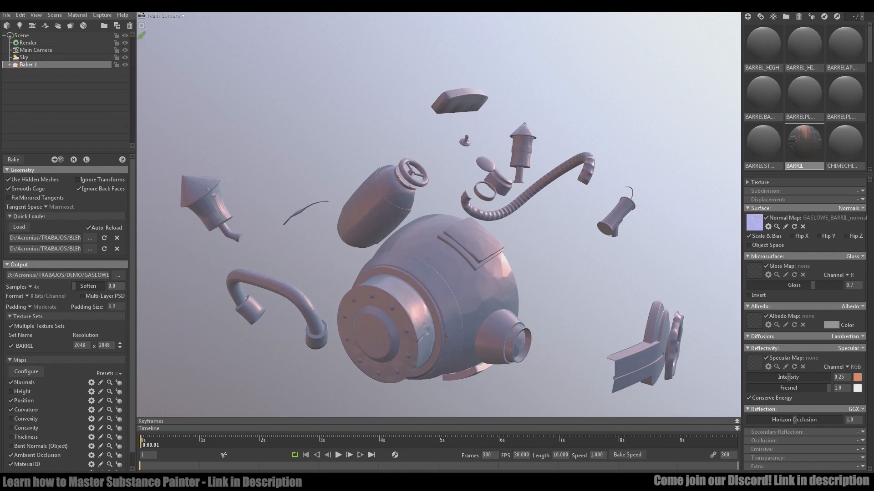
pyautogui.scroll(-2, 45, 130)
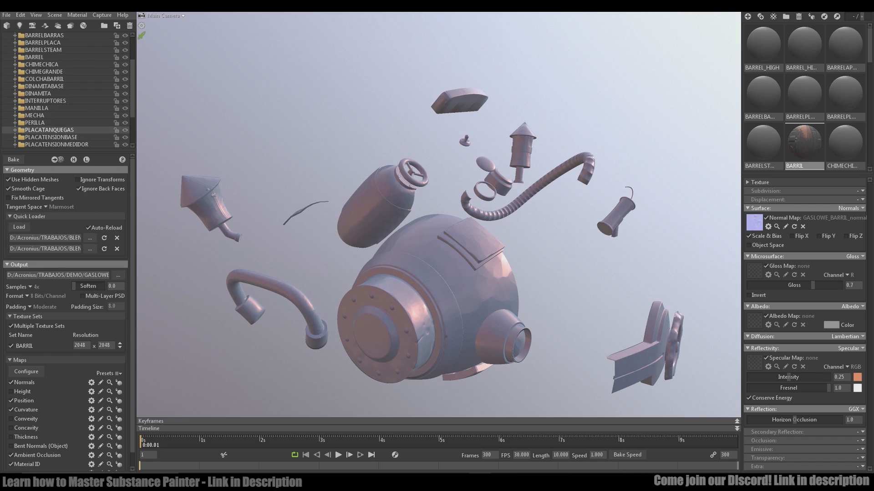
pyautogui.click(374, 207)
pyautogui.click(14, 94)
pyautogui.click(50, 123)
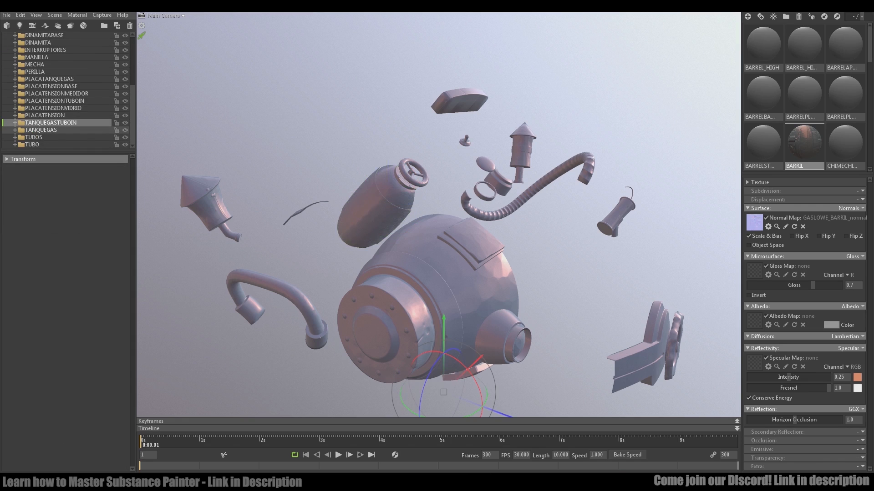
pyautogui.keyDown('ctrl'); pyautogui.click(41, 130); pyautogui.keyUp('ctrl')
pyautogui.click(45, 115)
pyautogui.click(51, 123)
pyautogui.keyDown('ctrl'); pyautogui.click(41, 130); pyautogui.keyUp('ctrl')
pyautogui.moveTo(496, 412); pyautogui.dragTo(461, 399)
# Move the PERILLA bake group along the same axis so the valve wheel sits back on the gas tank.
pyautogui.click(413, 173)
pyautogui.click(45, 72)
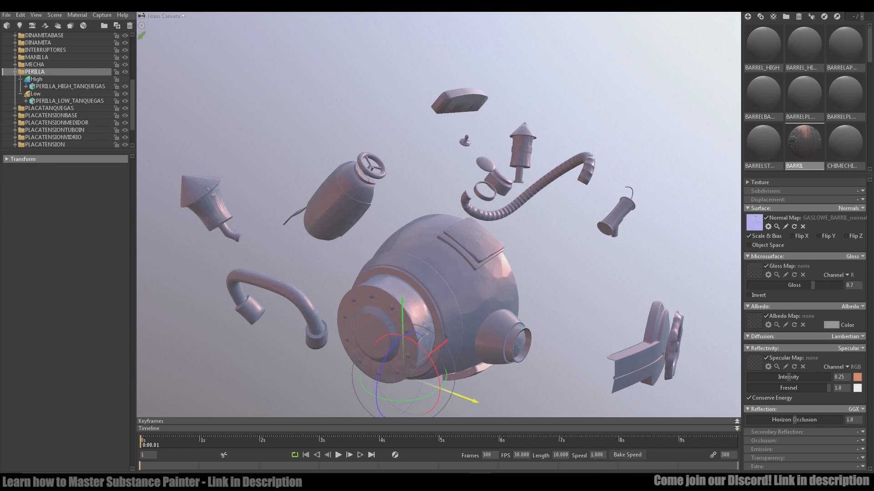
pyautogui.moveTo(327, 264)
pyautogui.mouseDown()
pyautogui.moveTo(273, 268)
pyautogui.moveTo(330, 255)
pyautogui.mouseUp()
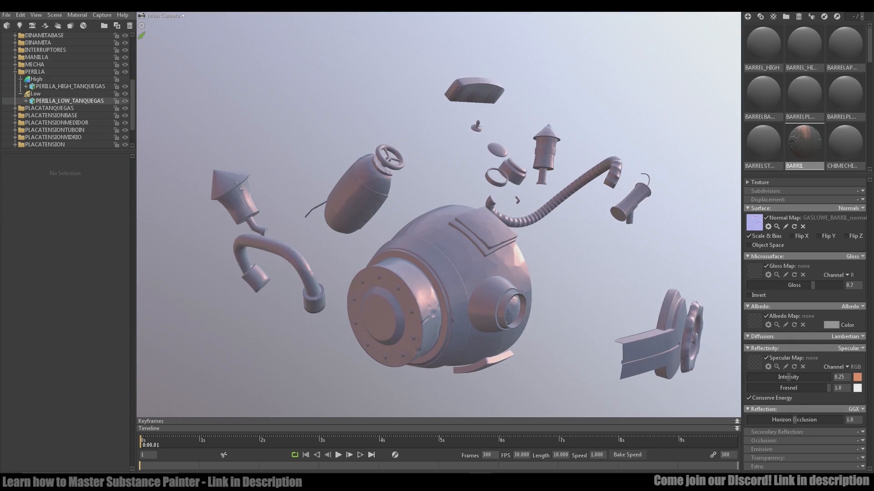
pyautogui.click(46, 72)
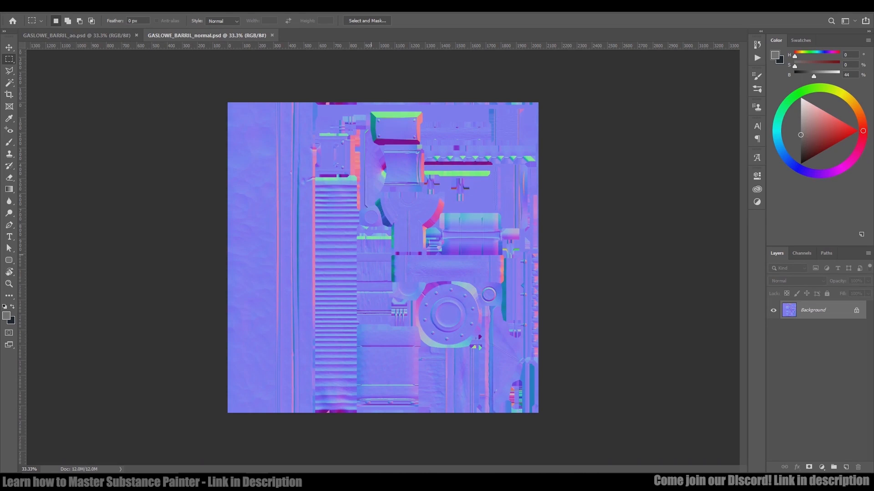
# Switch to Photoshop and examine the individual color channels of GASLOWE_BARRIL_normal.psd.
pyautogui.click(801, 253)
pyautogui.click(772, 304)
pyautogui.click(771, 286)
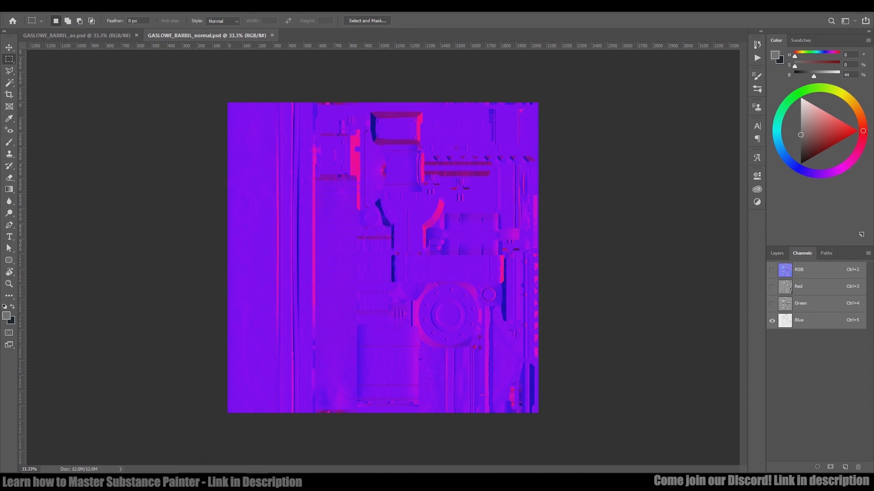
pyautogui.click(772, 286)
pyautogui.click(772, 321)
pyautogui.click(772, 303)
pyautogui.click(771, 286)
pyautogui.click(772, 287)
pyautogui.click(772, 304)
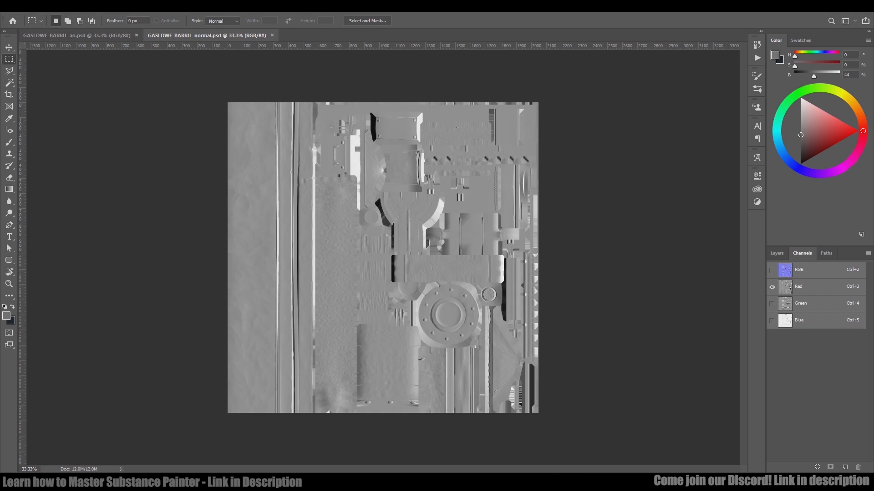
# Compare the red and green channels up close, leaving only the normal map's green channel displayed.
pyautogui.keyDown('alt'); pyautogui.scroll(5, 335, 285); pyautogui.keyUp('alt')
pyautogui.click(771, 304)
pyautogui.click(772, 286)
pyautogui.click(772, 287)
pyautogui.click(772, 287)
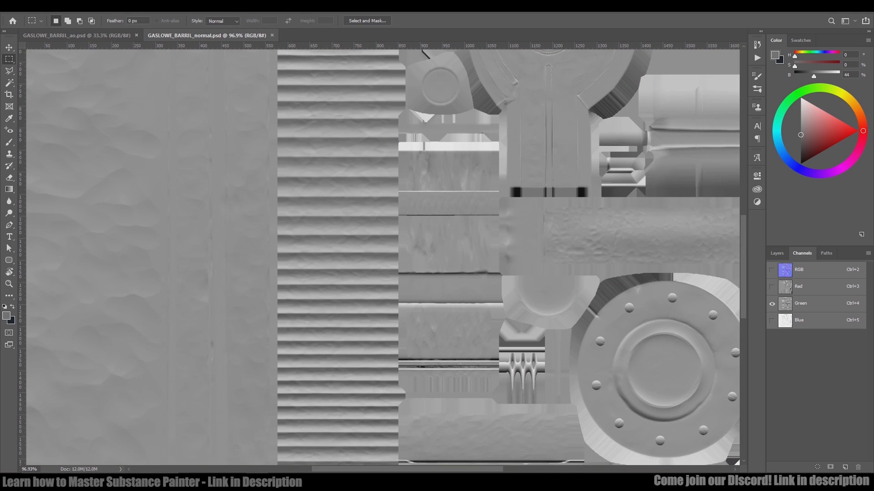
pyautogui.hotkey('ctrl', '-')
pyautogui.hotkey('ctrl', '-')
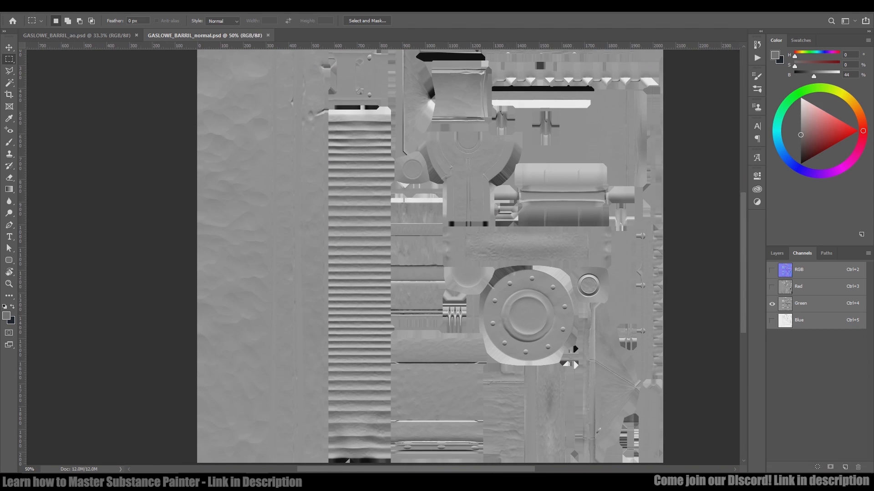
# Duplicate the normal map's green channel and delete the original channels so only the copy remains.
pyautogui.moveTo(800, 303); pyautogui.dragTo(845, 467)
pyautogui.click(806, 269)
pyautogui.click(858, 467)
pyautogui.press('Return')
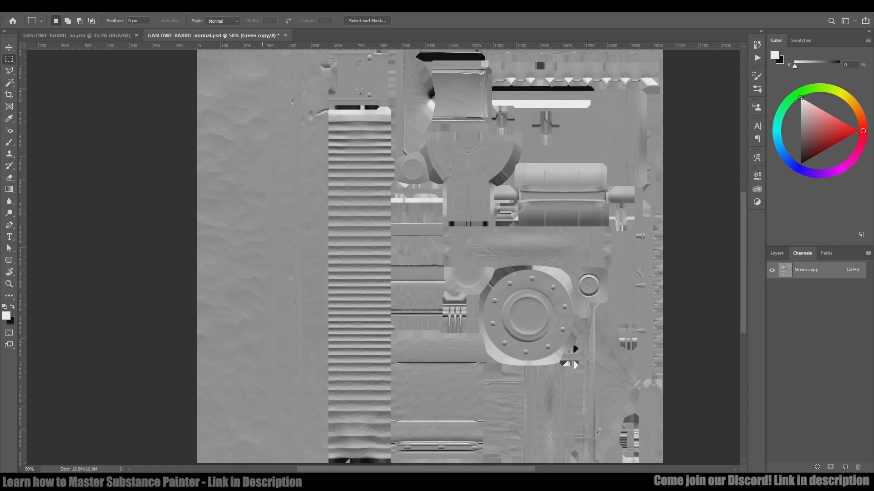
# Convert the single-channel normal map document back to RGB color mode.
pyautogui.click(58, 6)
pyautogui.moveTo(95, 16)
pyautogui.click(166, 25)
pyautogui.click(168, 50)
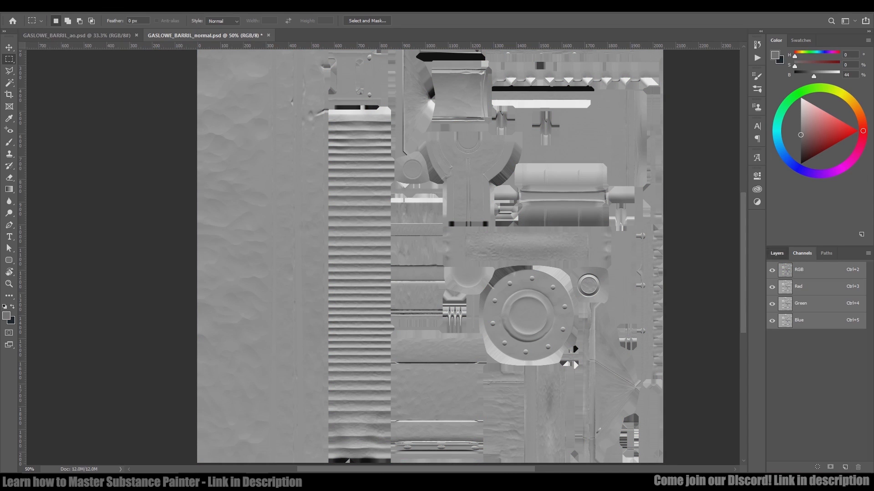
# Copy the green-channel image into GASLOWE_BARRIL_ao.psd as a new layer above the ambient occlusion background.
pyautogui.click(777, 253)
pyautogui.moveTo(205, 35); pyautogui.dragTo(309, 81)
pyautogui.moveTo(808, 310); pyautogui.dragTo(164, 194)
pyautogui.moveTo(318, 82); pyautogui.dragTo(313, 36)
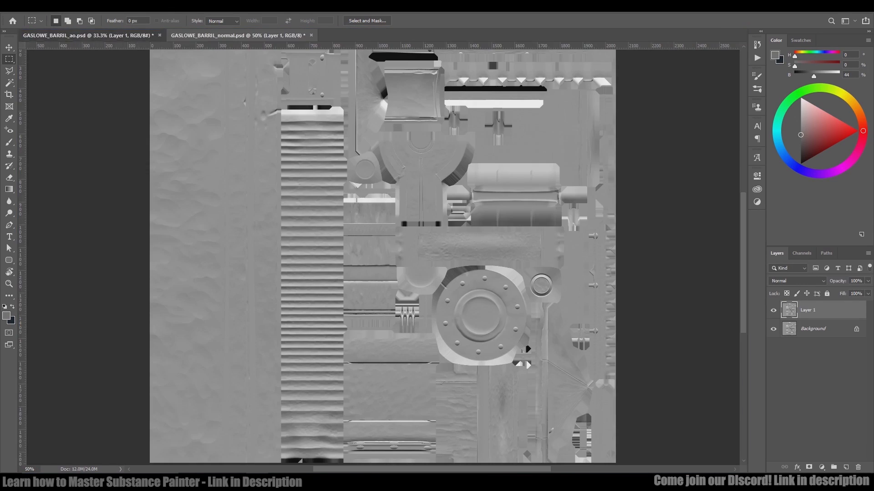
pyautogui.click(78, 35)
pyautogui.keyDown('alt'); pyautogui.scroll(10, 307, 313); pyautogui.keyUp('alt')
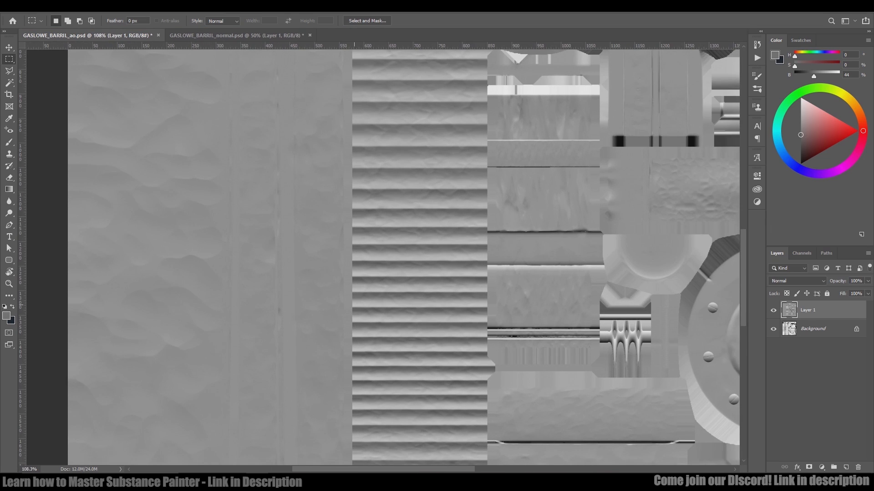
pyautogui.hotkey('ctrl', 'l')
pyautogui.press('Escape')
pyautogui.hotkey('ctrl', 'alt', 'shift', 'n')
pyautogui.hotkey('ctrl', 'z')
# Add a Curves adjustment clipped to the green-channel layer, and change that layer's blend mode to combine it with the ambient occlusion.
pyautogui.click(821, 467)
pyautogui.click(814, 349)
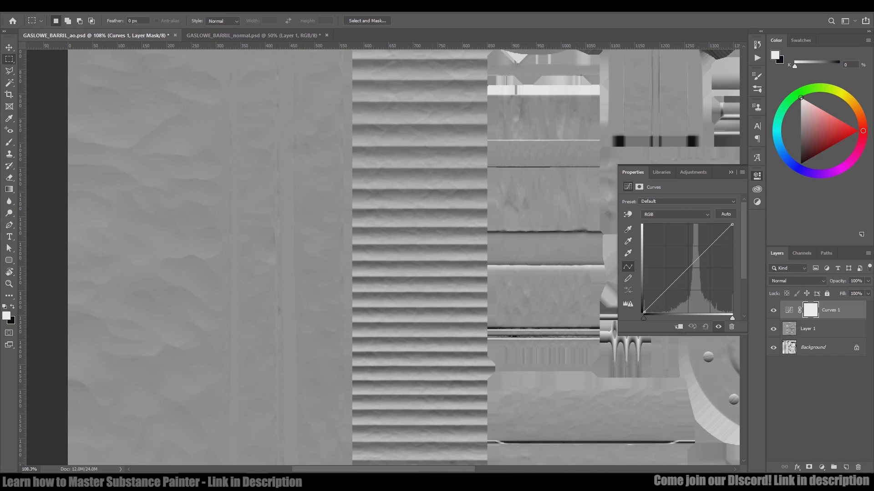
pyautogui.keyDown('alt'); pyautogui.click(810, 318); pyautogui.keyUp('alt')
pyautogui.click(819, 329)
pyautogui.click(796, 280)
pyautogui.click(792, 281)
# Shape Curves 1 into a steep contrast curve with a lowered shadow point and a raised highlight point, and check its effect.
pyautogui.click(837, 310)
pyautogui.moveTo(677, 278); pyautogui.dragTo(681, 299)
pyautogui.moveTo(699, 275); pyautogui.dragTo(695, 243)
pyautogui.keyDown('alt'); pyautogui.scroll(-7, 388, 255); pyautogui.keyUp('alt')
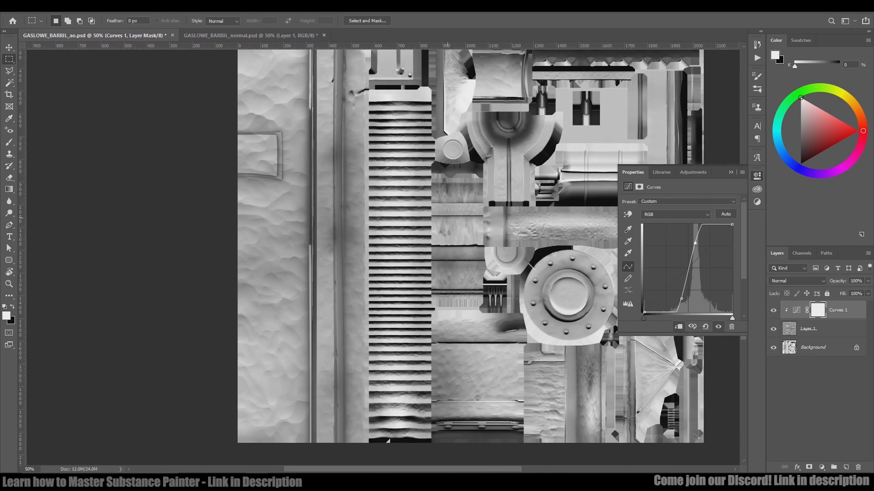
pyautogui.moveTo(471, 180); pyautogui.dragTo(423, 198)
pyautogui.keyDown('alt'); pyautogui.scroll(4, 424, 199); pyautogui.keyUp('alt')
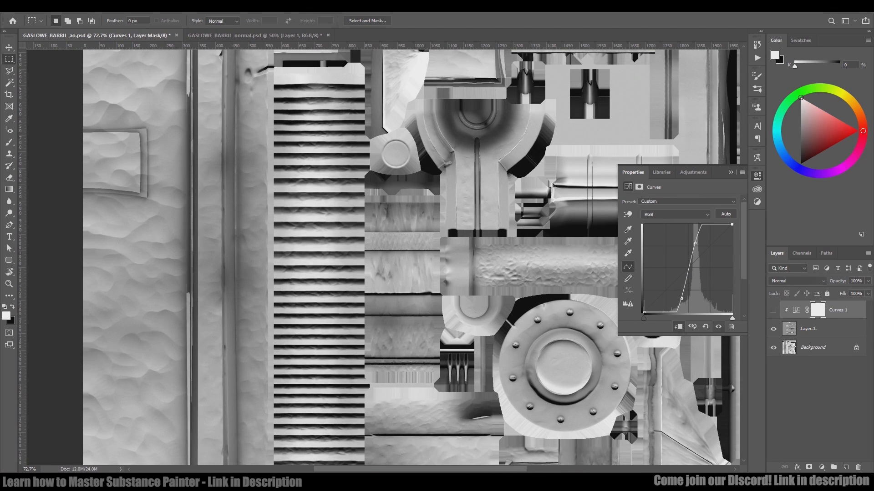
pyautogui.keyDown('alt'); pyautogui.scroll(5, 578, 272); pyautogui.keyUp('alt')
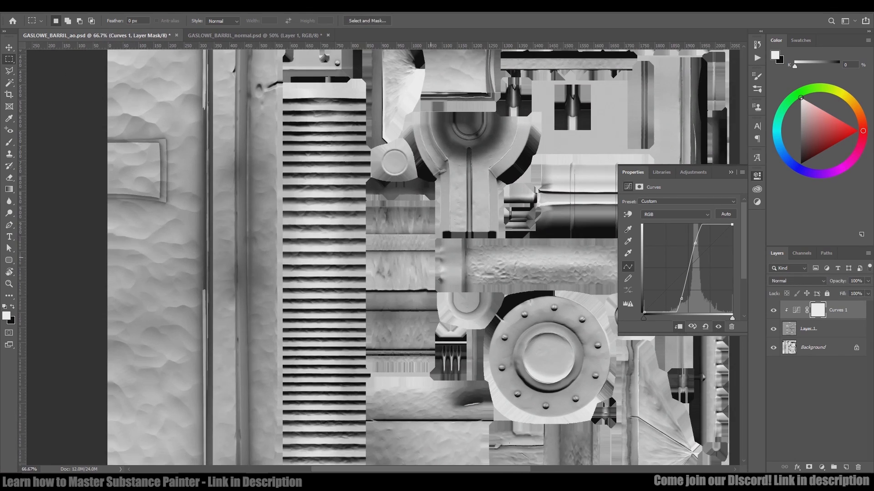
# Soften the Curves 1 contrast by raising the shadow point and smoothing the highlights with an additional point.
pyautogui.moveTo(681, 298); pyautogui.dragTo(677, 280)
pyautogui.hotkey('ctrl', '-')
pyautogui.hotkey('ctrl', '-')
pyautogui.moveTo(695, 243); pyautogui.dragTo(694, 247)
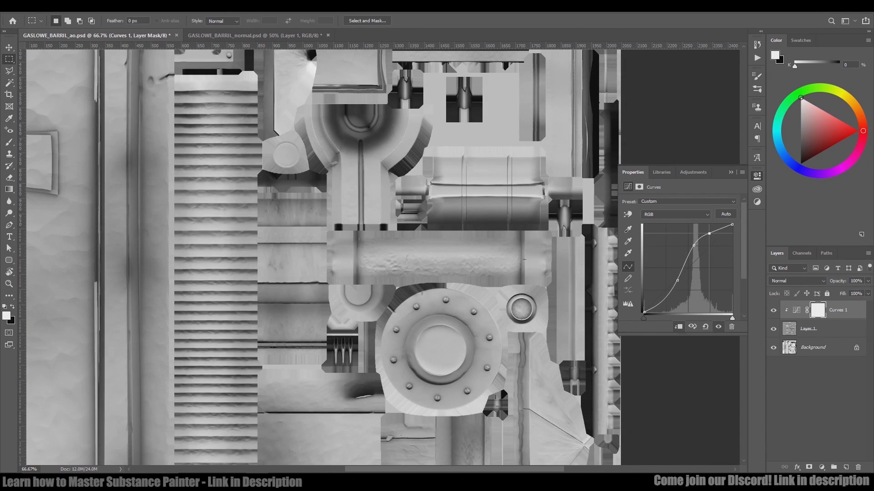
# Add a Levels adjustment layer above Curves 1 with the output levels set to 15 and 145.
pyautogui.click(796, 310)
pyautogui.keyDown('alt'); pyautogui.scroll(8, 263, 175); pyautogui.keyUp('alt')
pyautogui.click(822, 466)
pyautogui.click(812, 344)
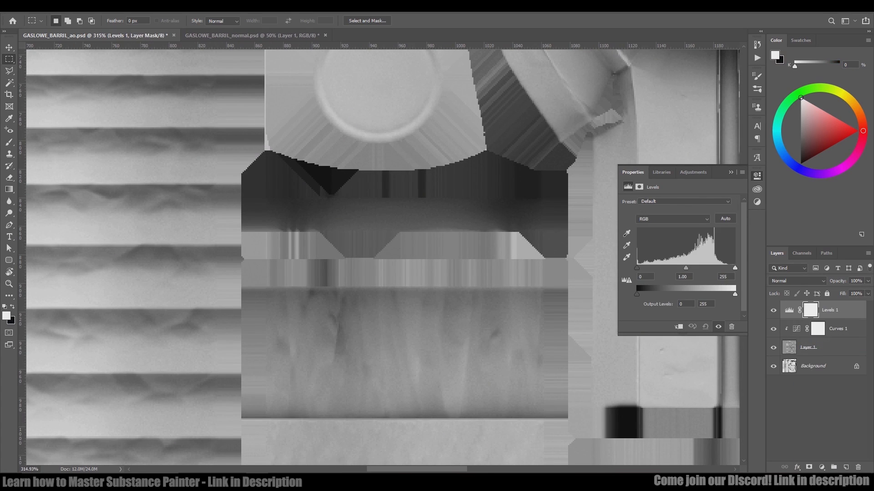
pyautogui.moveTo(637, 295); pyautogui.dragTo(641, 295)
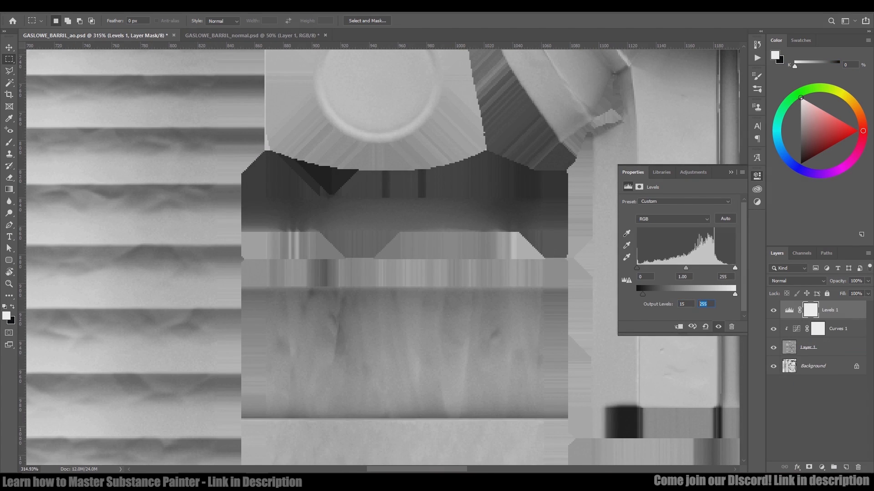
pyautogui.write('145')
pyautogui.hotkey('ctrl', '-')
pyautogui.hotkey('ctrl', '-')
pyautogui.hotkey('ctrl', '-')
pyautogui.hotkey('ctrl', '-')
pyautogui.hotkey('ctrl', '-')
pyautogui.hotkey('ctrl', '-')
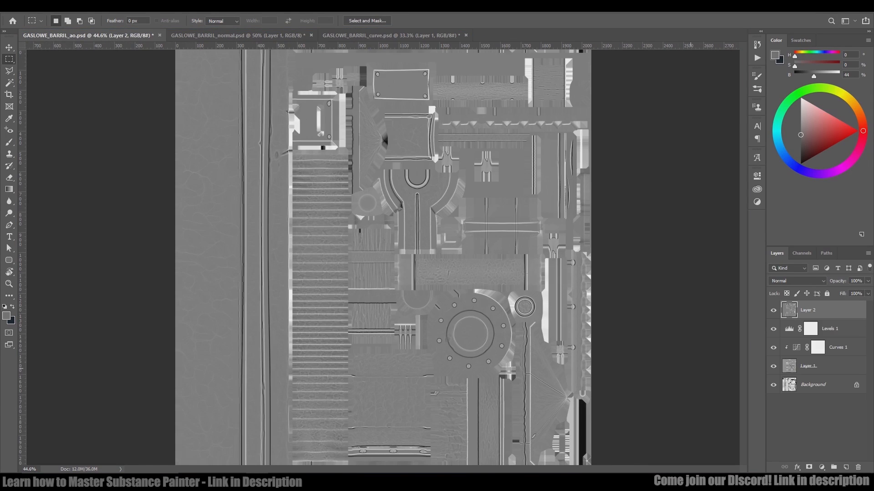
# Try a Curves adjustment clipped to Layer 2, with Layer 2 set to Screen.
pyautogui.click(822, 467)
pyautogui.click(787, 423)
pyautogui.click(821, 467)
pyautogui.click(819, 344)
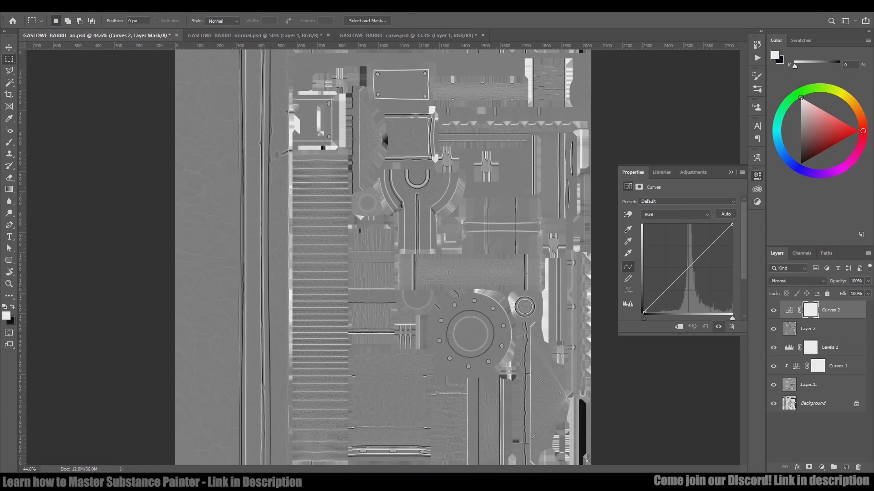
pyautogui.hotkey('ctrl', 'alt', 'g')
pyautogui.click(819, 329)
pyautogui.click(796, 281)
pyautogui.click(776, 322)
# Try a steep contrast curve with a dipped highlight point in Curves 2, and delete the adjustment.
pyautogui.click(796, 310)
pyautogui.moveTo(681, 274)
pyautogui.mouseDown()
pyautogui.moveTo(681, 309)
pyautogui.moveTo(692, 262)
pyautogui.mouseUp()
pyautogui.moveTo(714, 228); pyautogui.dragTo(716, 273)
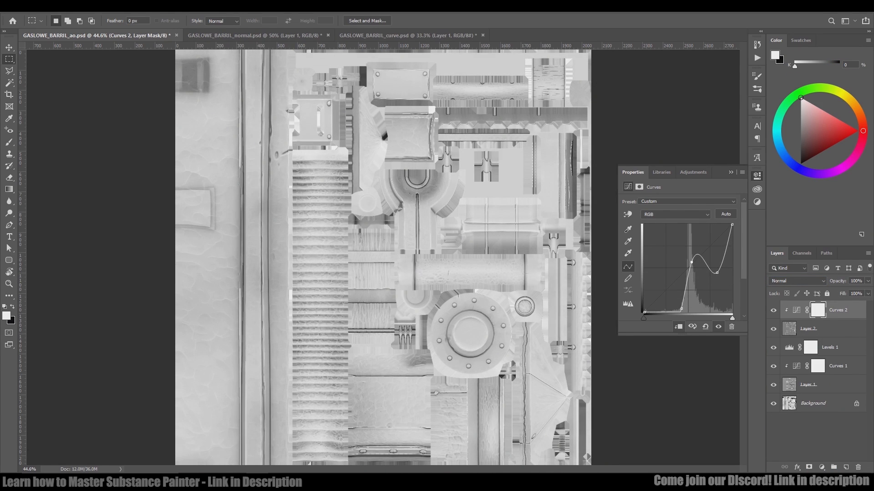
pyautogui.click(858, 467)
pyautogui.click(396, 178)
pyautogui.click(797, 280)
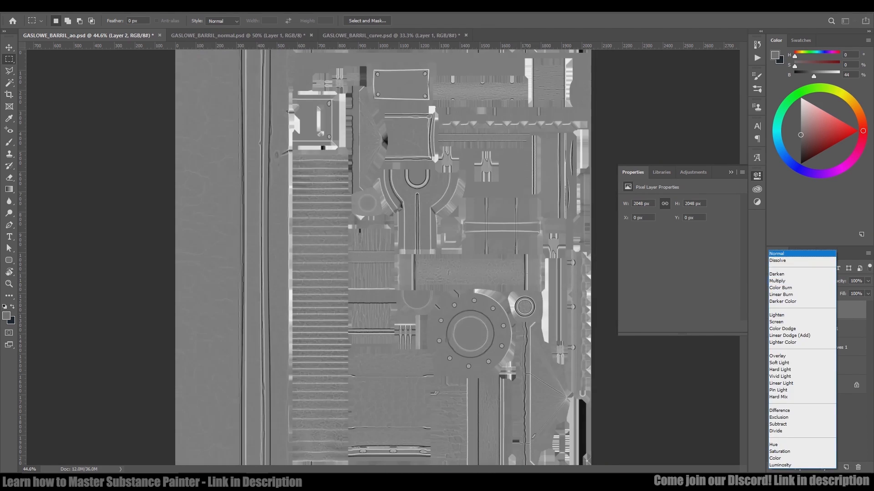
pyautogui.press('Escape')
# Duplicate Layer 2, hide the original, and apply Levels to the copy with its flat mid-gray sampled as the black point.
pyautogui.hotkey('ctrl', 'j')
pyautogui.click(773, 329)
pyautogui.hotkey('ctrl', 'l')
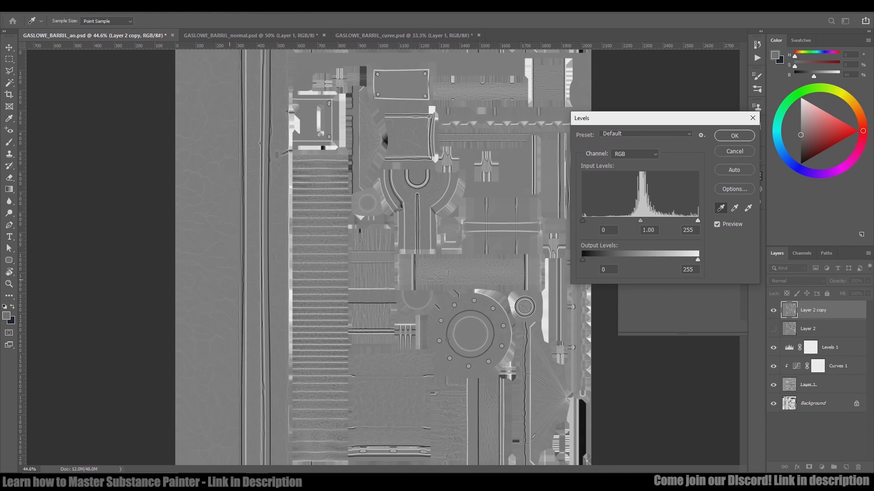
pyautogui.keyDown('alt'); pyautogui.scroll(8, 229, 280); pyautogui.keyUp('alt')
pyautogui.keyDown('alt'); pyautogui.scroll(-4, 81, 287); pyautogui.keyUp('alt')
pyautogui.click(81, 287)
pyautogui.press('Return')
# Set Layer 2 copy to Color Dodge at 60% opacity.
pyautogui.click(796, 281)
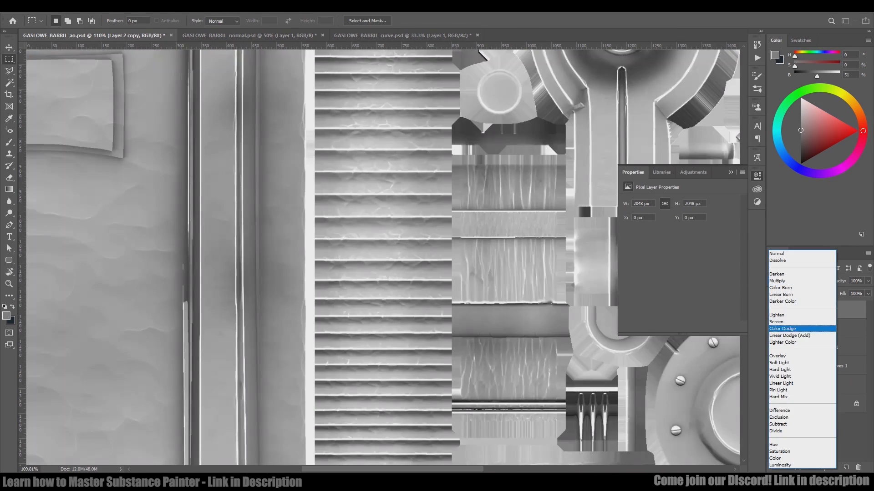
pyautogui.click(782, 328)
pyautogui.hotkey('ctrl', '-')
pyautogui.hotkey('ctrl', '-')
pyautogui.hotkey('ctrl', '-')
pyautogui.hotkey('ctrl', '-')
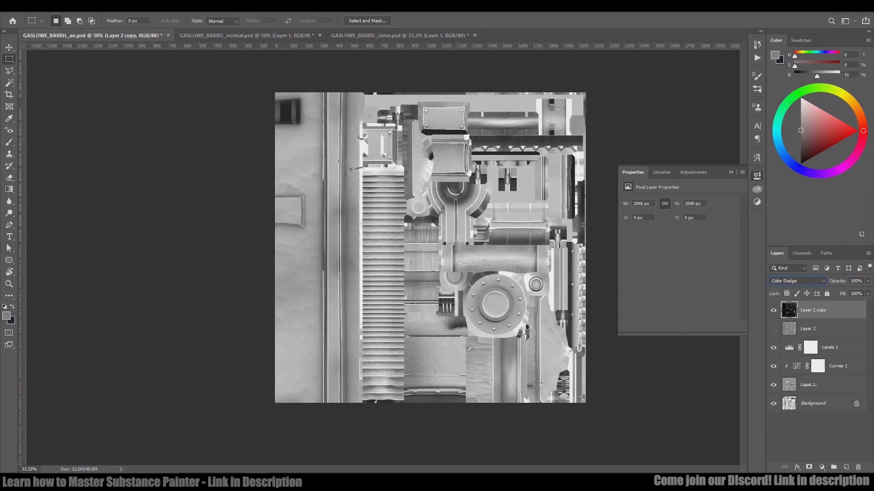
pyautogui.press('6')
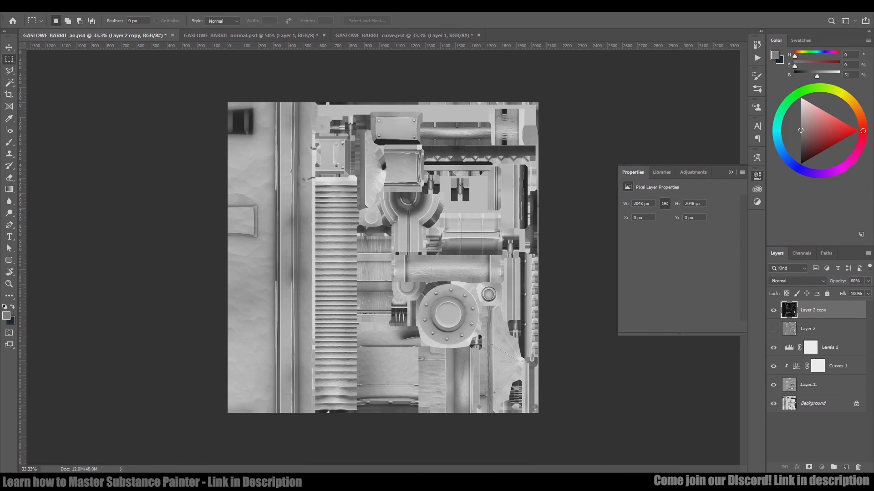
# Place a second visible duplicate of Layer 2 on top and apply Levels with its flat mid-gray sampled as the white point.
pyautogui.click(808, 329)
pyautogui.hotkey('ctrl', 'j')
pyautogui.moveTo(808, 328); pyautogui.dragTo(807, 306)
pyautogui.click(772, 310)
pyautogui.keyDown('alt'); pyautogui.scroll(10, 312, 272); pyautogui.keyUp('alt')
pyautogui.moveTo(247, 291); pyautogui.dragTo(347, 291)
pyautogui.hotkey('ctrl', 'l')
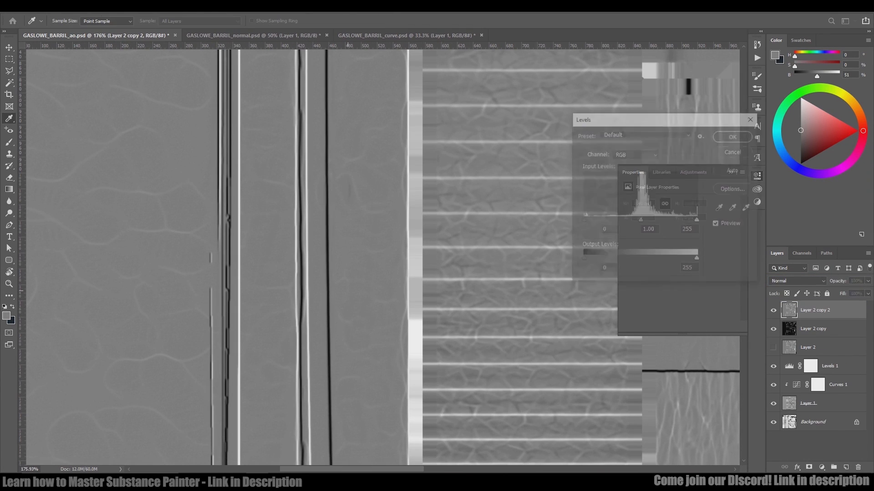
pyautogui.click(745, 207)
pyautogui.click(347, 291)
pyautogui.click(732, 136)
# Set Layer 2 copy 2 to Multiply and reduce its opacity.
pyautogui.click(796, 281)
pyautogui.click(782, 280)
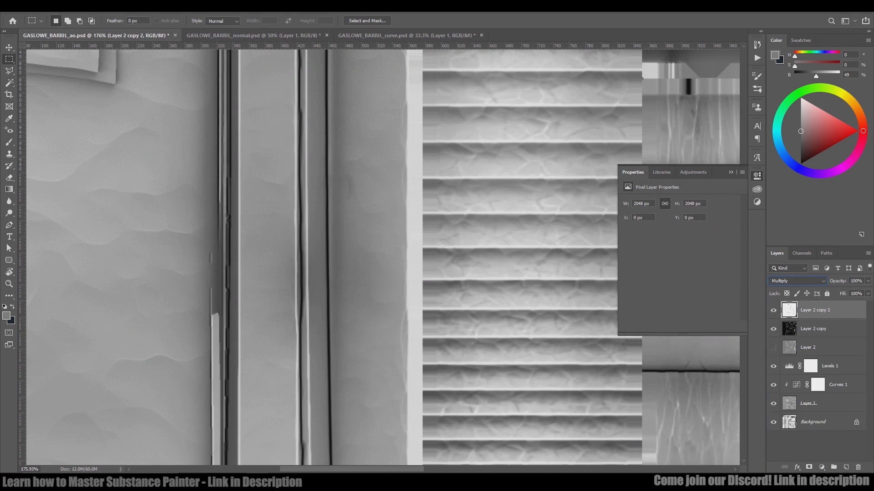
pyautogui.click(867, 281)
pyautogui.moveTo(867, 291); pyautogui.dragTo(839, 292)
pyautogui.click(812, 328)
pyautogui.click(731, 172)
# Stamp all visible layers into a new merged layer at the top of the stack.
pyautogui.keyDown('alt'); pyautogui.scroll(-8, 381, 252); pyautogui.keyUp('alt')
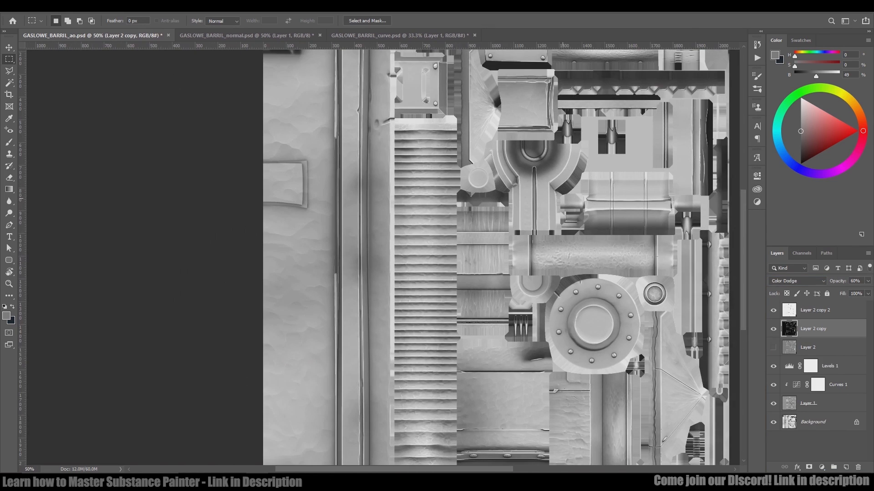
pyautogui.keyDown('alt'); pyautogui.scroll(8, 373, 123); pyautogui.keyUp('alt')
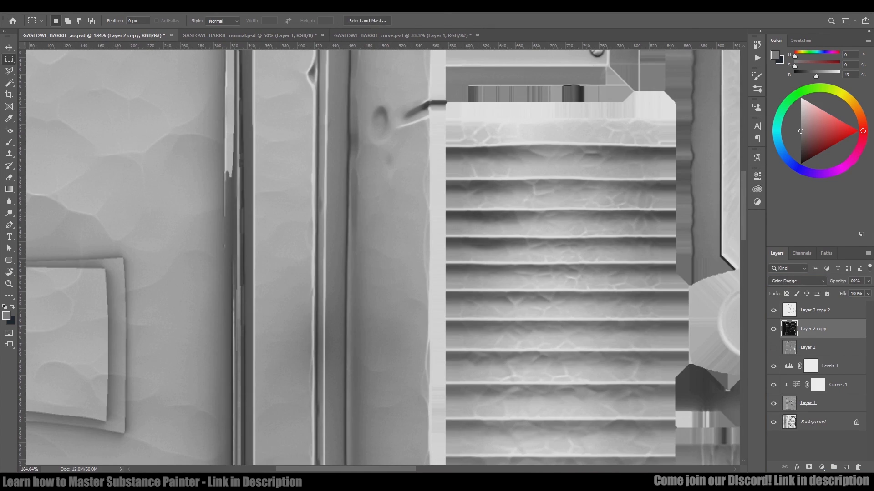
pyautogui.hotkey('ctrl', 'shift', 'alt', 'e')
pyautogui.hotkey('ctrl', '1')
pyautogui.moveTo(300, 232)
pyautogui.mouseDown()
pyautogui.moveTo(313, 430)
pyautogui.moveTo(298, 218)
pyautogui.mouseUp()
pyautogui.keyDown('alt'); pyautogui.scroll(-2, 299, 219); pyautogui.keyUp('alt')
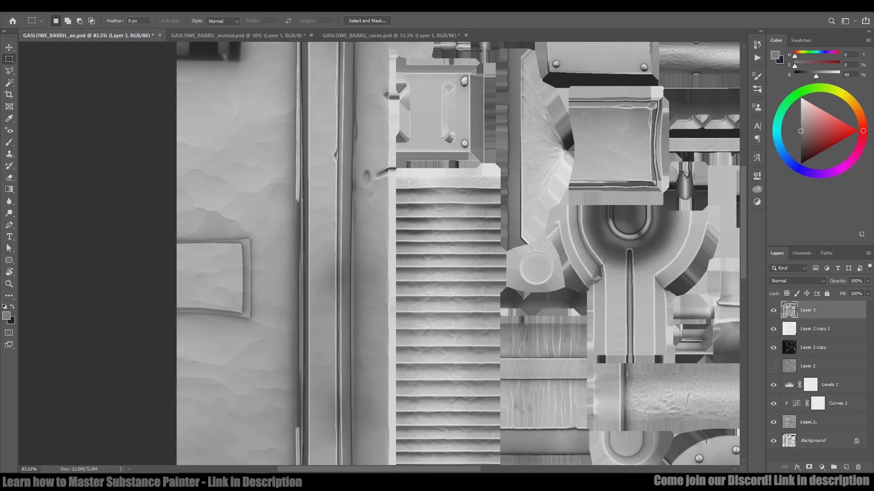
pyautogui.keyDown('alt'); pyautogui.scroll(2, 298, 218); pyautogui.keyUp('alt')
# Choose the Clone Stamp and examine the bake artifact along the vertical groove beside the main body surface.
pyautogui.press('s')
pyautogui.press('capslock')
pyautogui.press('Tab')
pyautogui.keyDown('alt'); pyautogui.scroll(7, 272, 404); pyautogui.keyUp('alt')
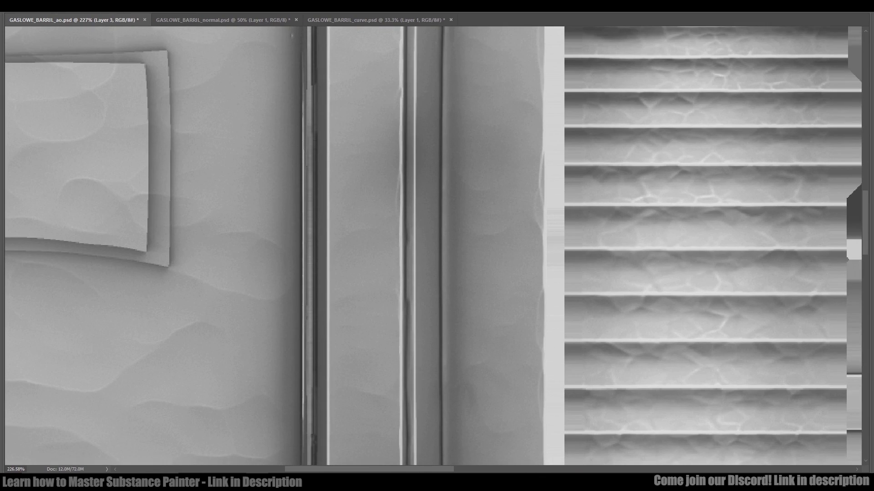
pyautogui.moveTo(272, 405); pyautogui.dragTo(259, 340)
pyautogui.keyDown('alt'); pyautogui.moveTo(289, 295); pyautogui.dragTo(306, 296, button='right'); pyautogui.keyUp('alt')
pyautogui.moveTo(292, 90); pyautogui.dragTo(295, 315)
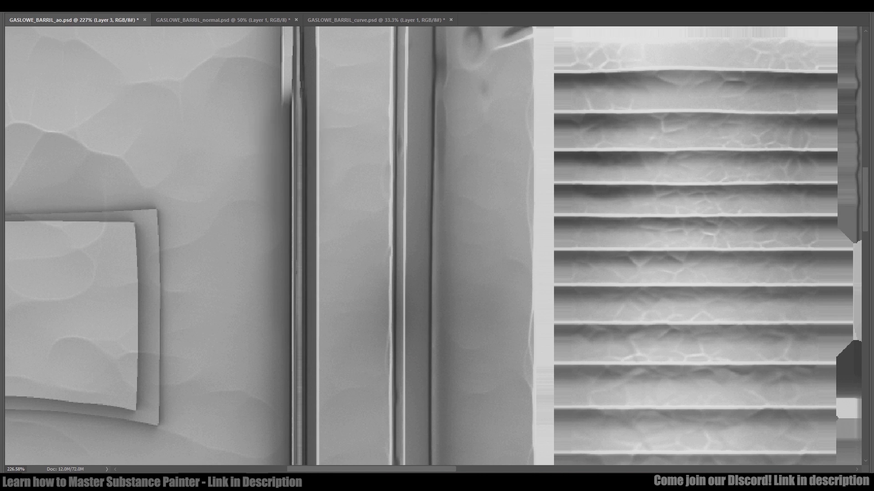
pyautogui.moveTo(294, 105); pyautogui.dragTo(291, 223)
pyautogui.moveTo(291, 222)
pyautogui.mouseDown()
pyautogui.moveTo(290, 105)
pyautogui.moveTo(287, 213)
pyautogui.mouseUp()
pyautogui.moveTo(287, 250)
pyautogui.mouseDown()
pyautogui.moveTo(286, 100)
pyautogui.moveTo(285, 217)
pyautogui.mouseUp()
pyautogui.moveTo(285, 217)
pyautogui.mouseDown()
pyautogui.moveTo(284, 109)
pyautogui.moveTo(281, 244)
pyautogui.mouseUp()
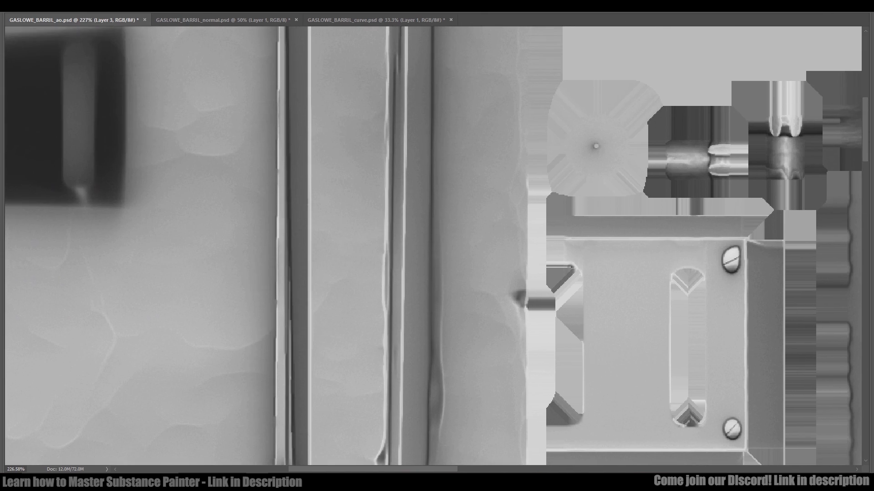
pyautogui.keyDown('alt'); pyautogui.scroll(-13, 432, 250); pyautogui.keyUp('alt')
pyautogui.moveTo(377, 410); pyautogui.dragTo(350, 233)
pyautogui.keyDown('alt'); pyautogui.scroll(5, 351, 232); pyautogui.keyUp('alt')
pyautogui.moveTo(347, 424)
pyautogui.mouseDown()
pyautogui.moveTo(350, 94)
pyautogui.moveTo(348, 238)
pyautogui.mouseUp()
pyautogui.keyDown('alt'); pyautogui.scroll(1, 371, 119); pyautogui.keyUp('alt')
pyautogui.moveTo(369, 111); pyautogui.dragTo(369, 126)
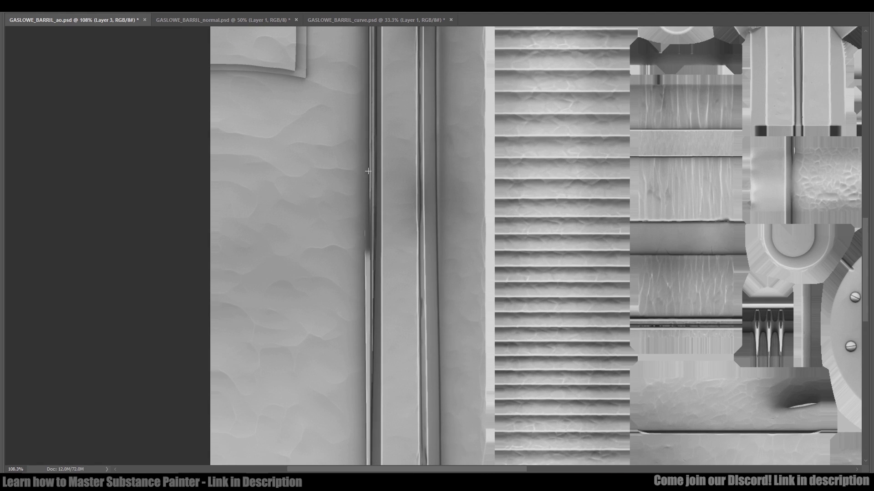
# Switch to the Mixer Brush tool and choose the Airbrush preset for it.
pyautogui.press('Tab')
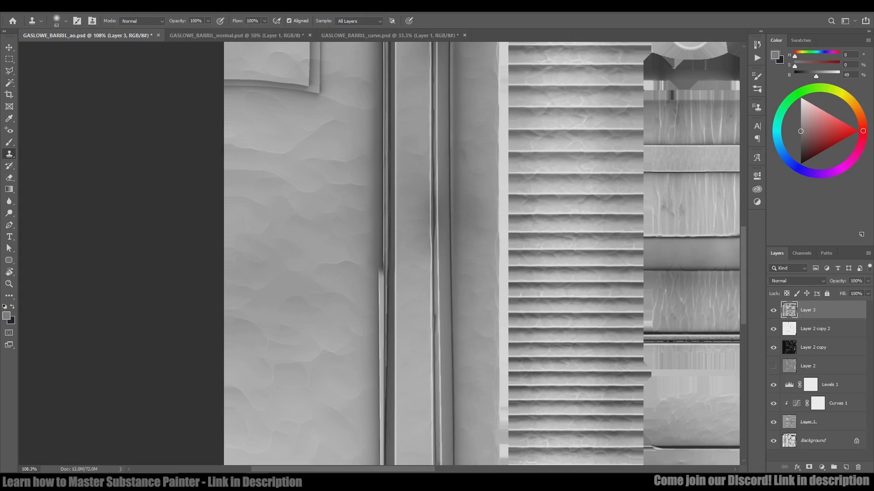
pyautogui.rightClick(9, 165)
pyautogui.rightClick(10, 154)
pyautogui.rightClick(9, 142)
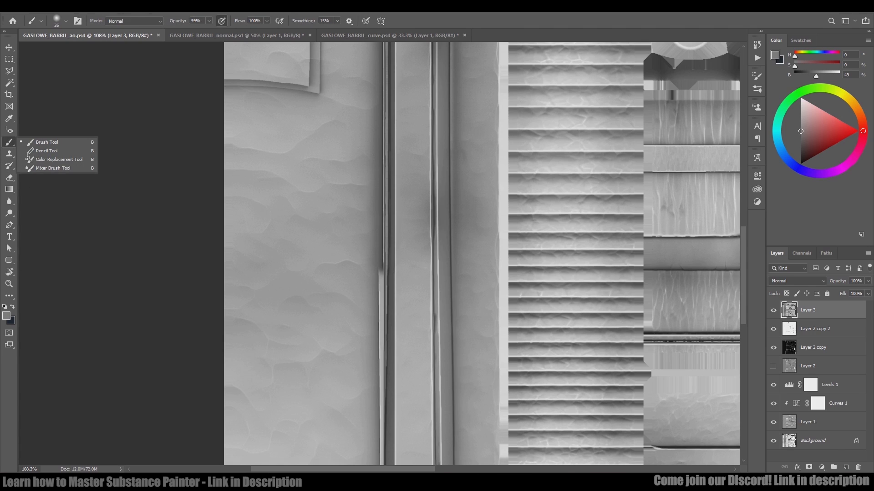
pyautogui.click(53, 168)
pyautogui.click(756, 89)
pyautogui.scroll(-4, 665, 191)
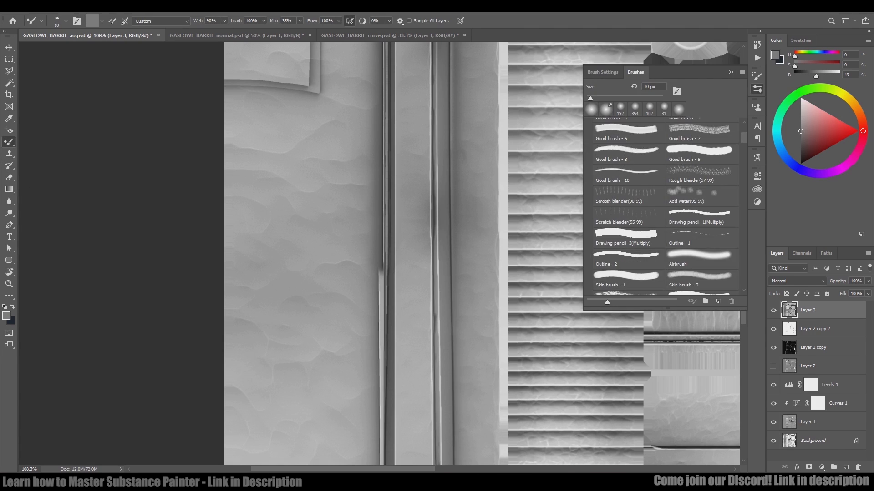
pyautogui.click(702, 259)
pyautogui.click(756, 89)
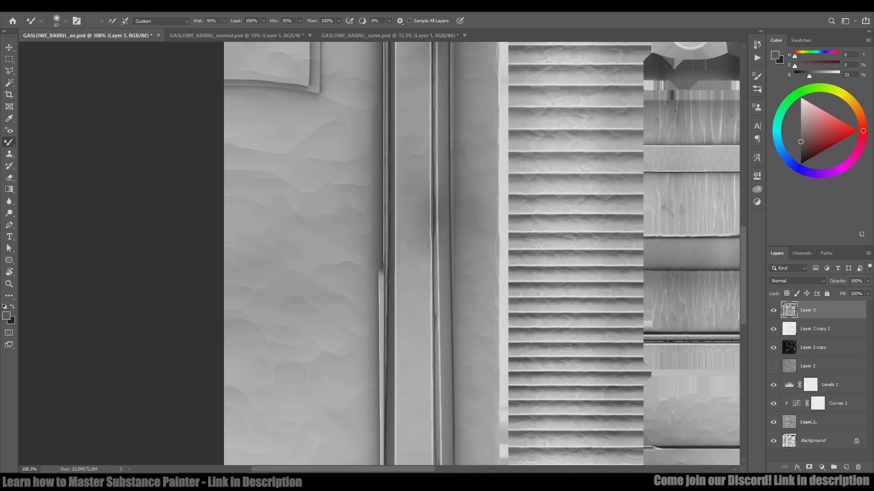
# Set the Mixer Brush to 0% wetness and load it with the striped pattern sampled from the clean part of the vertical groove.
pyautogui.rightClick(9, 142)
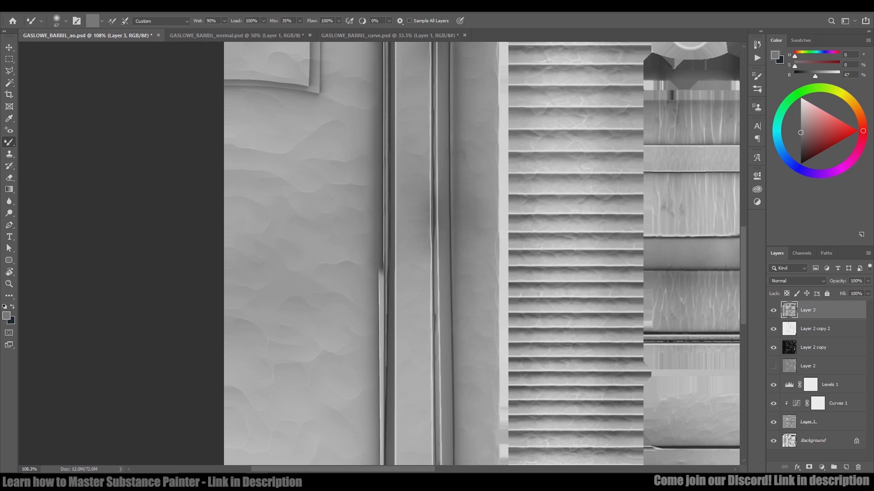
pyautogui.keyDown('alt'); pyautogui.click(383, 175); pyautogui.keyUp('alt')
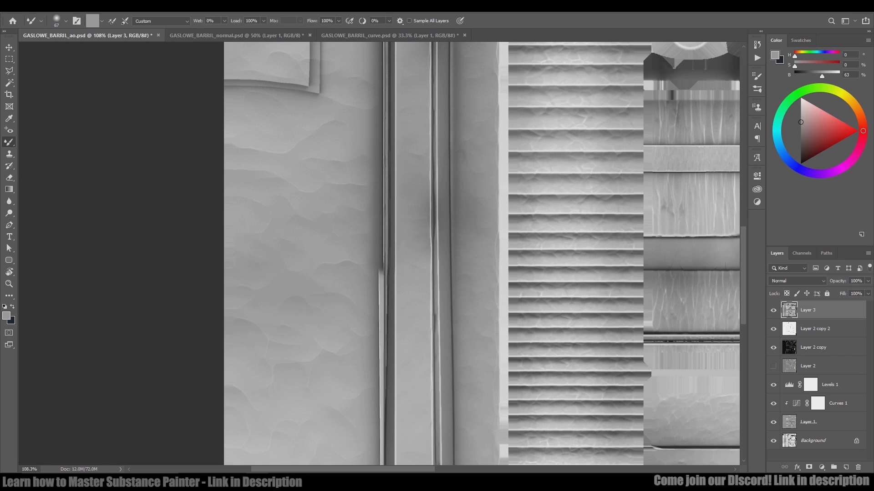
pyautogui.click(102, 20)
pyautogui.click(123, 53)
pyautogui.keyDown('alt'); pyautogui.scroll(3, 385, 220); pyautogui.keyUp('alt')
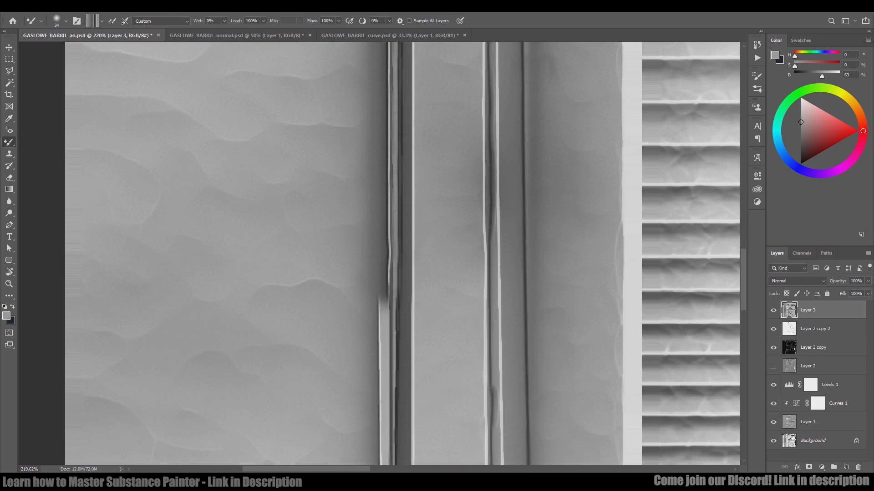
# Add an empty layer above Layer 3 and set the Mixer Brush to sample all layers at a size of 55 px.
pyautogui.hotkey('ctrl', 'shift', 'alt', 'n')
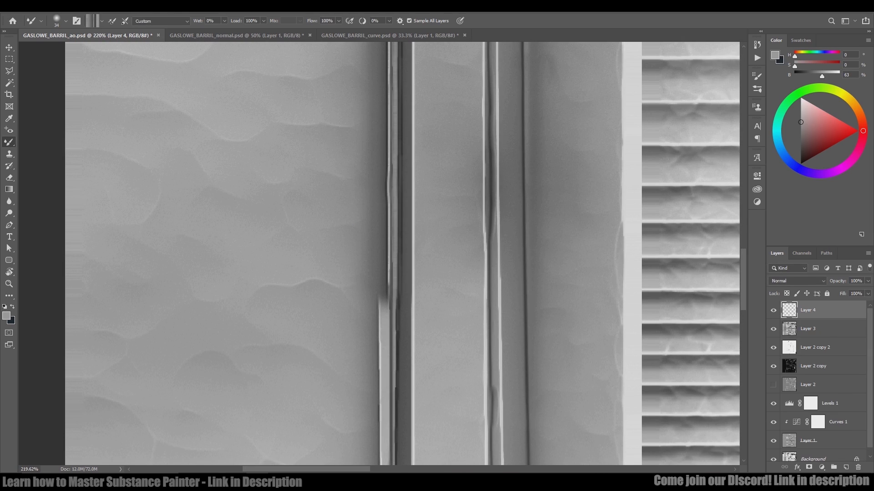
pyautogui.keyDown('alt'); pyautogui.moveTo(339, 195); pyautogui.dragTo(351, 195, button='right'); pyautogui.keyUp('alt')
pyautogui.keyDown('alt'); pyautogui.scroll(-6, 321, 151); pyautogui.keyUp('alt')
pyautogui.keyDown('alt'); pyautogui.scroll(6, 321, 255); pyautogui.keyUp('alt')
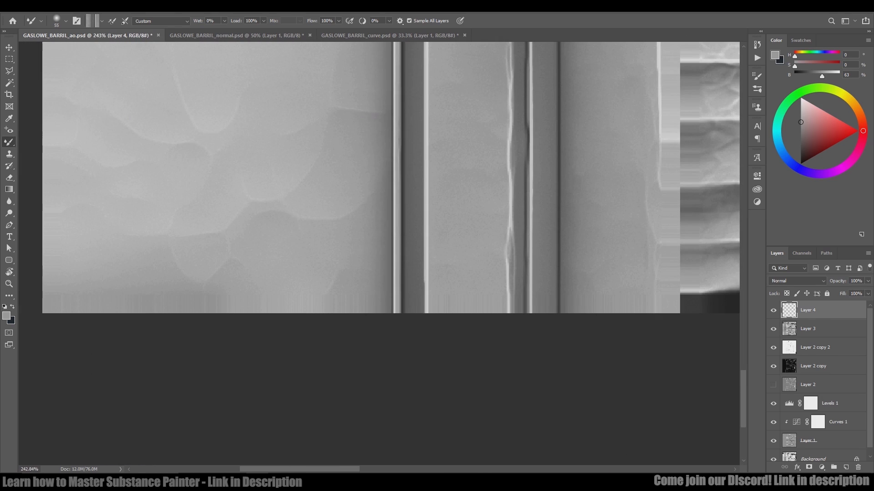
# Try to paint the sampled groove pattern in straight strokes at the lower end of the vertical groove.
pyautogui.keyDown('shift'); pyautogui.click(394, 309); pyautogui.keyUp('shift')
pyautogui.hotkey('ctrl', 'z')
pyautogui.click(392, 304)
pyautogui.moveTo(392, 304); pyautogui.dragTo(388, 385)
pyautogui.click(391, 219)
pyautogui.keyDown('shift'); pyautogui.click(391, 373); pyautogui.keyUp('shift')
pyautogui.hotkey('ctrl', 'z')
pyautogui.hotkey('ctrl', 'z')
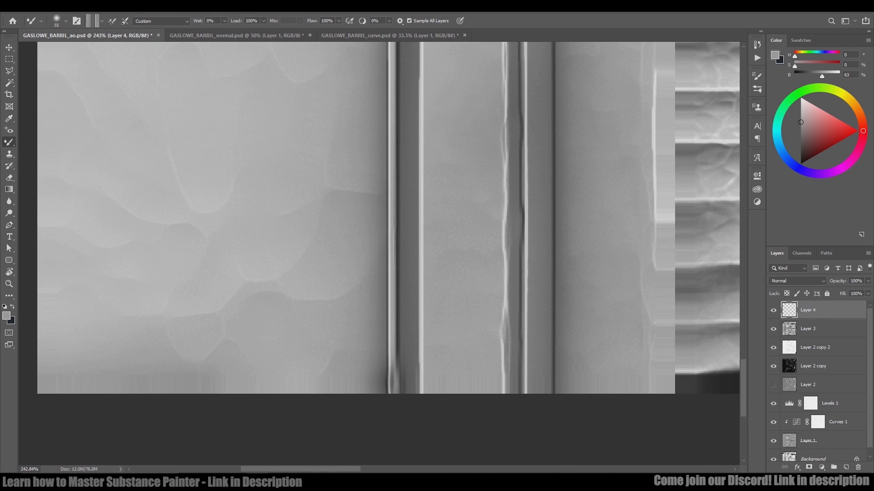
pyautogui.keyDown('shift'); pyautogui.click(390, 196); pyautogui.keyUp('shift')
pyautogui.hotkey('ctrl', 'z')
pyautogui.hotkey('ctrl', 'z')
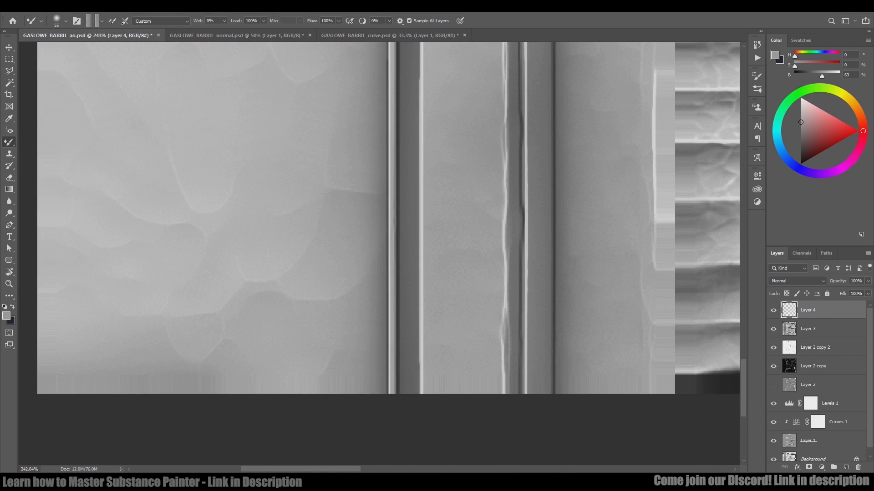
# Draw a straight Pen tool path along the groove from the canvas's lower edge to above where the light artifact starts.
pyautogui.press('p')
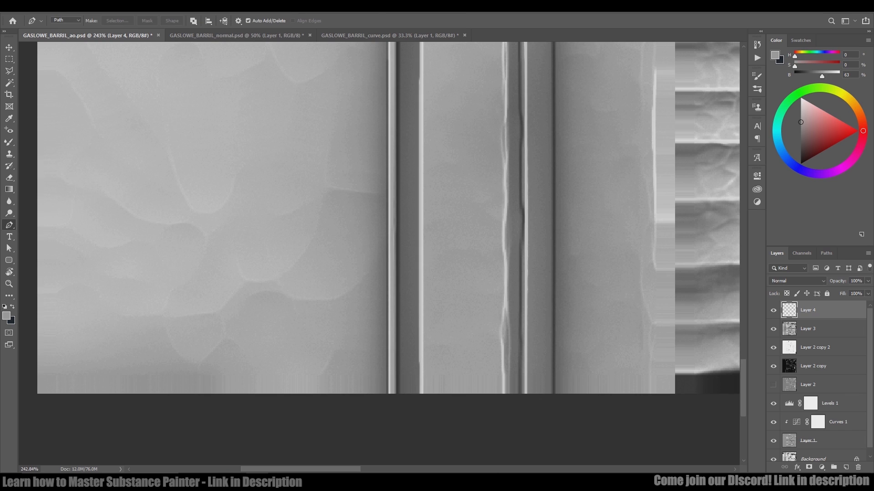
pyautogui.click(395, 393)
pyautogui.moveTo(391, 68); pyautogui.dragTo(403, 451)
pyautogui.moveTo(402, 54); pyautogui.dragTo(403, 455)
pyautogui.click(825, 253)
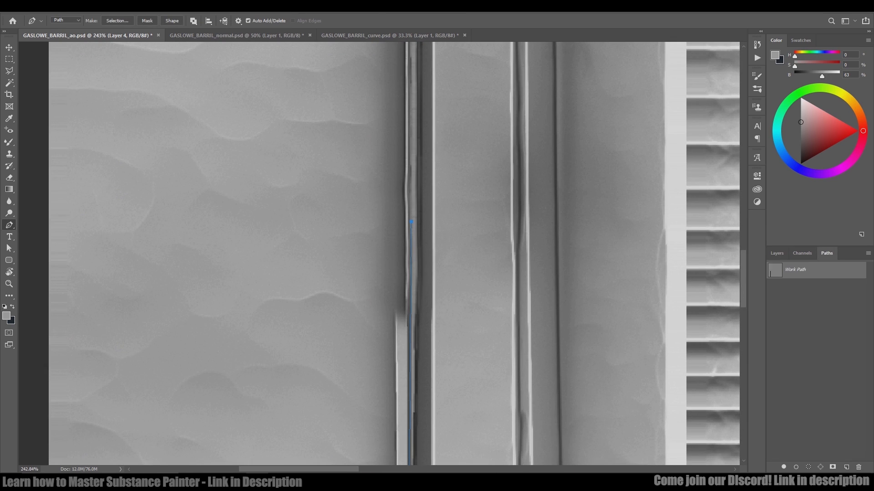
# Stroke the path with the Mixer Brush on Layer 4 to cover the groove artifact, and deselect the path.
pyautogui.press('b')
pyautogui.press('Return')
pyautogui.moveTo(410, 318); pyautogui.dragTo(369, 115)
pyautogui.hotkey('ctrl', '1')
pyautogui.press('Escape')
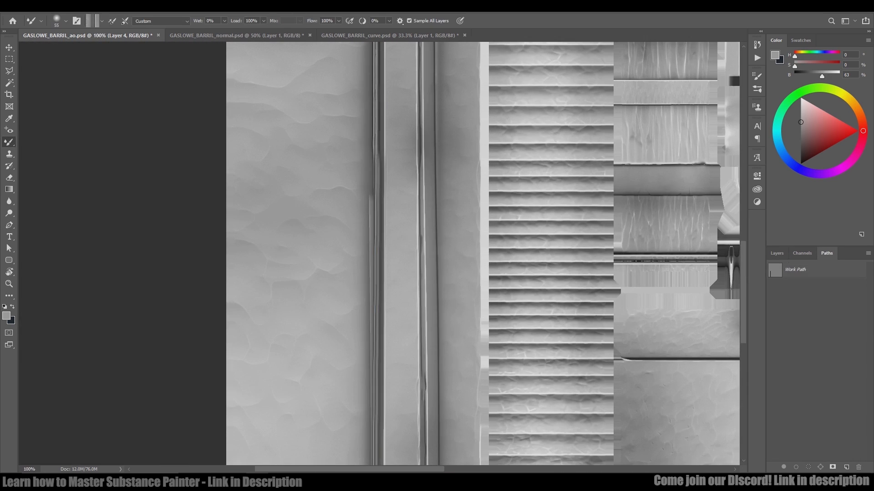
# Select an area of about 24 by 140 px around the leftover artifact's upper end and patch it from the adjacent body surface.
pyautogui.moveTo(377, 319); pyautogui.dragTo(389, 174)
pyautogui.keyDown('ctrl'); pyautogui.moveTo(364, 228); pyautogui.dragTo(397, 305); pyautogui.keyUp('ctrl')
pyautogui.press('m')
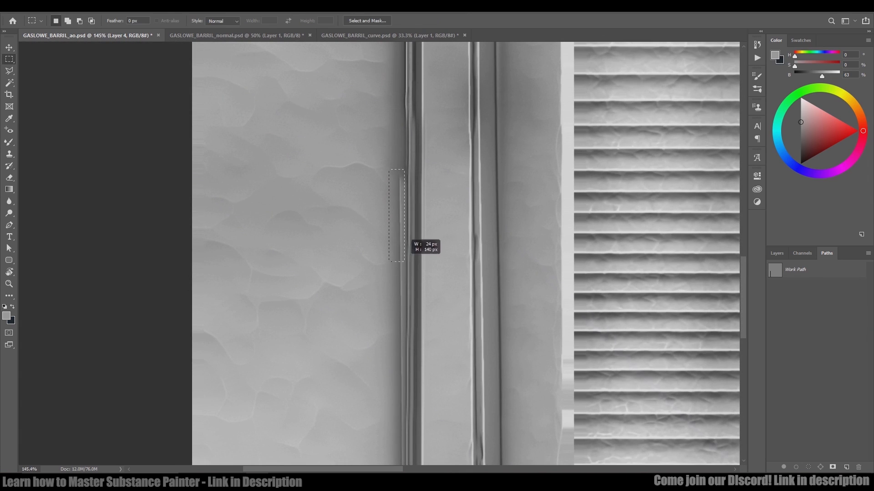
pyautogui.moveTo(405, 262); pyautogui.dragTo(404, 262)
pyautogui.click(9, 296)
pyautogui.click(41, 305)
pyautogui.moveTo(391, 214)
pyautogui.mouseDown()
pyautogui.moveTo(383, 188)
pyautogui.moveTo(373, 191)
pyautogui.mouseUp()
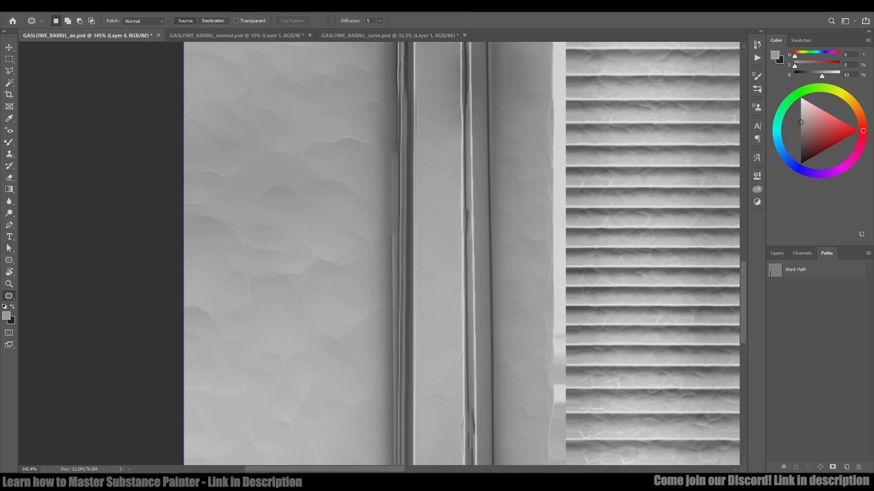
# Select a tall narrow strip of the body surface beside the repaired groove and save the document.
pyautogui.moveTo(394, 326); pyautogui.dragTo(396, 326)
pyautogui.moveTo(394, 249); pyautogui.dragTo(385, 418)
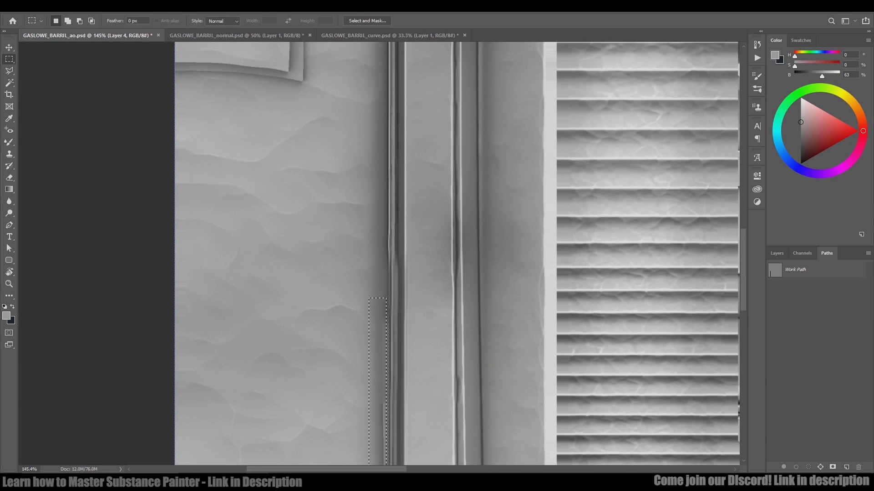
pyautogui.hotkey('ctrl', 's')
pyautogui.press('Return')
# Inspect the groove from its repaired lower section up to its upper end for remaining artifacts.
pyautogui.moveTo(505, 437); pyautogui.dragTo(477, 158)
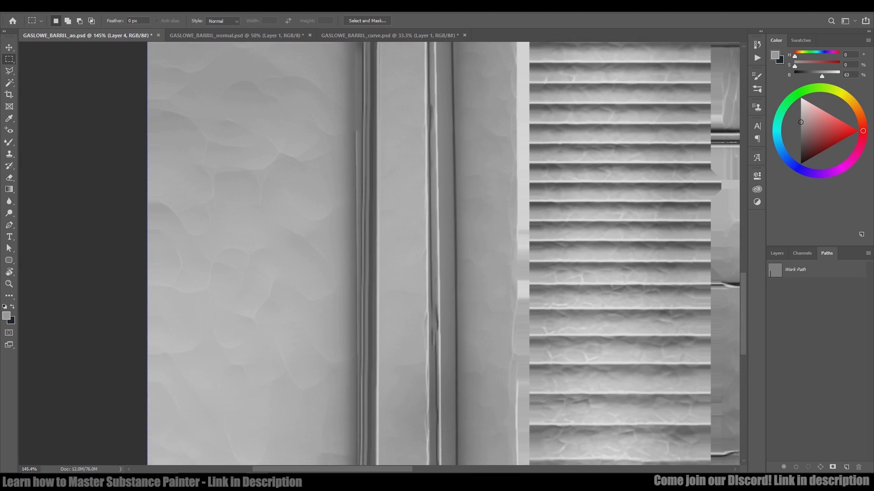
pyautogui.moveTo(483, 409); pyautogui.dragTo(473, 201)
pyautogui.keyDown('ctrl'); pyautogui.moveTo(350, 319); pyautogui.dragTo(319, 318); pyautogui.keyUp('ctrl')
pyautogui.moveTo(319, 91); pyautogui.dragTo(318, 418)
pyautogui.keyDown('ctrl'); pyautogui.moveTo(338, 130); pyautogui.dragTo(377, 131); pyautogui.keyUp('ctrl')
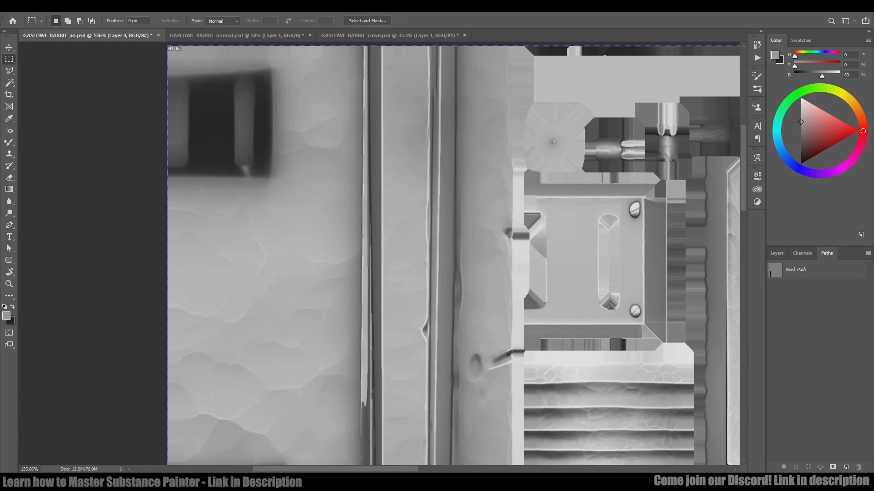
# Draw a path along the left edge of the long vertical groove, starting from the upper border of the texture.
pyautogui.press('p')
pyautogui.hotkey('ctrl', '+')
pyautogui.moveTo(396, 451); pyautogui.dragTo(382, 54)
pyautogui.click(345, 208)
pyautogui.scroll(10, 345, 208)
pyautogui.moveTo(396, 273); pyautogui.dragTo(394, 294)
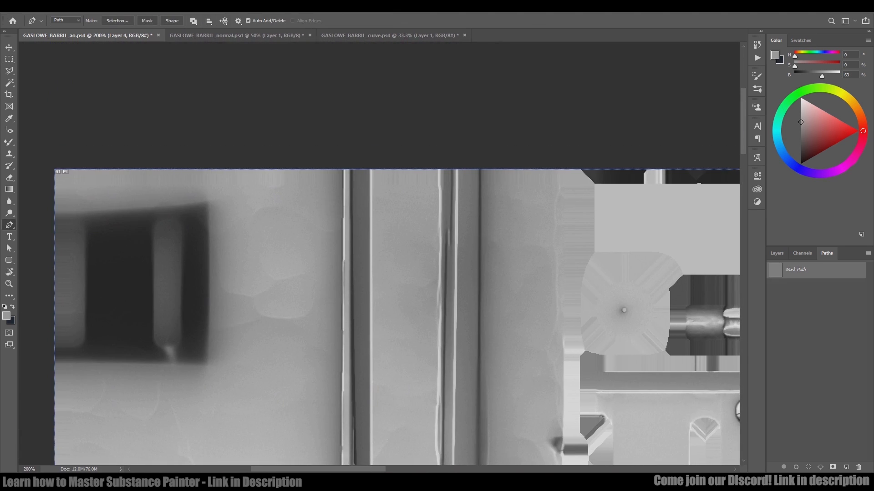
pyautogui.press('a')
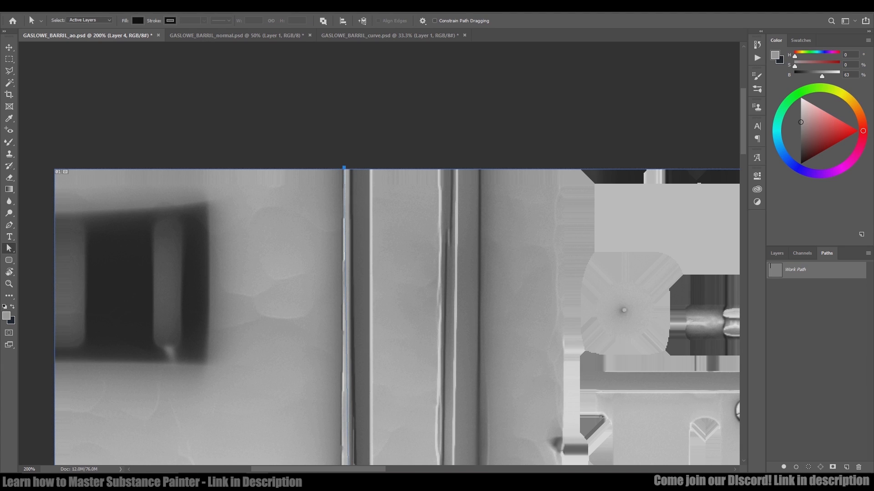
# Try to stroke the groove path with the Mixer Brush.
pyautogui.press('b')
pyautogui.press('Return')
pyautogui.hotkey('ctrl', 'z')
# Check the path's lower end and stroke it with the Mixer Brush on Layer 4 to cover the groove's light artifact.
pyautogui.moveTo(353, 432); pyautogui.dragTo(339, 45)
pyautogui.press('a')
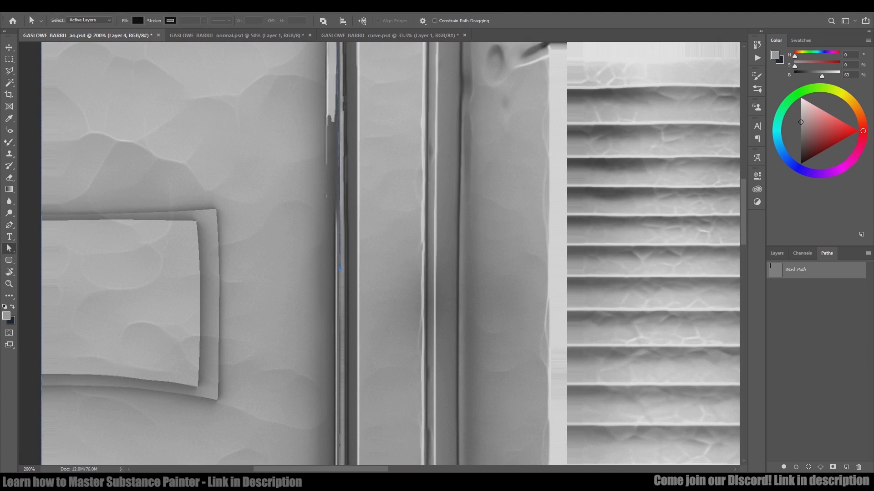
pyautogui.press('b')
pyautogui.press('Return')
pyautogui.moveTo(341, 136); pyautogui.dragTo(352, 359)
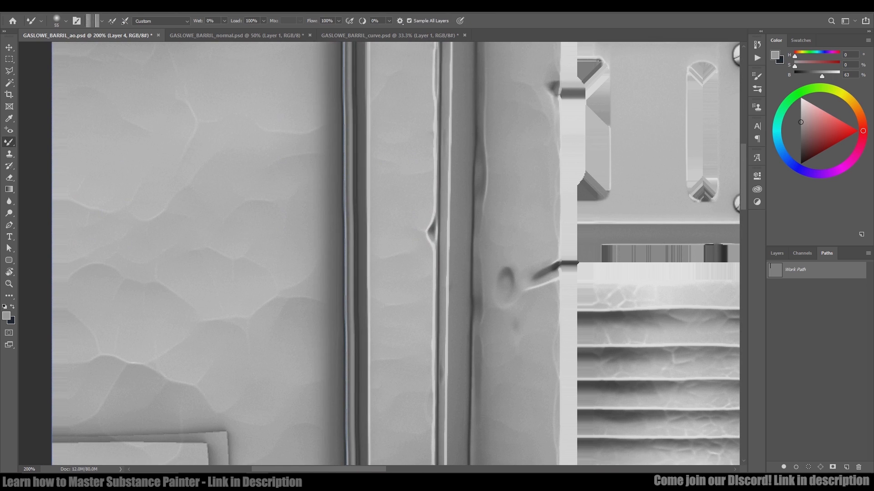
pyautogui.moveTo(346, 68); pyautogui.dragTo(337, 45)
pyautogui.moveTo(346, 273); pyautogui.dragTo(351, 160)
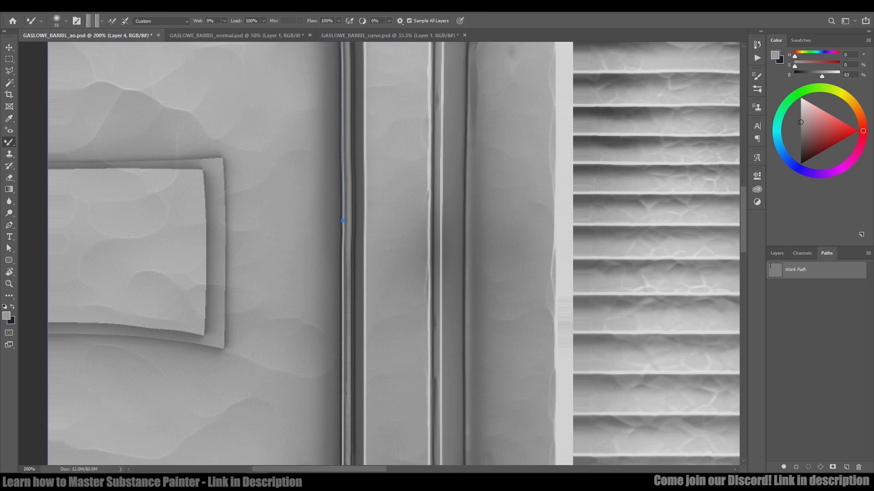
# Extend the path farther down the groove, stroke it with the Mixer Brush, and dismiss the path.
pyautogui.press('p')
pyautogui.click(341, 255)
pyautogui.moveTo(340, 432); pyautogui.dragTo(335, 45)
pyautogui.moveTo(336, 334)
pyautogui.mouseDown()
pyautogui.moveTo(331, 45)
pyautogui.moveTo(351, 461)
pyautogui.mouseUp()
pyautogui.click(329, 312)
pyautogui.press('b')
pyautogui.press('Return')
pyautogui.press('Escape')
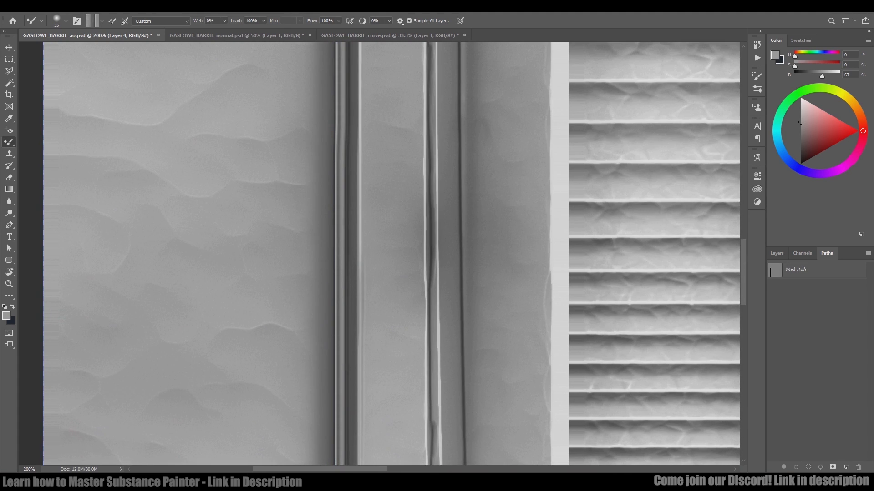
# Examine the rest of the texture for remaining artifacts, from the repaired groove to the small plate with four screws.
pyautogui.hotkey('ctrl', '-')
pyautogui.hotkey('ctrl', '-')
pyautogui.hotkey('ctrl', '-')
pyautogui.keyDown('ctrl'); pyautogui.moveTo(577, 423); pyautogui.dragTo(637, 423); pyautogui.keyUp('ctrl')
pyautogui.moveTo(317, 233); pyautogui.dragTo(339, 317)
pyautogui.moveTo(455, 91); pyautogui.dragTo(289, 434)
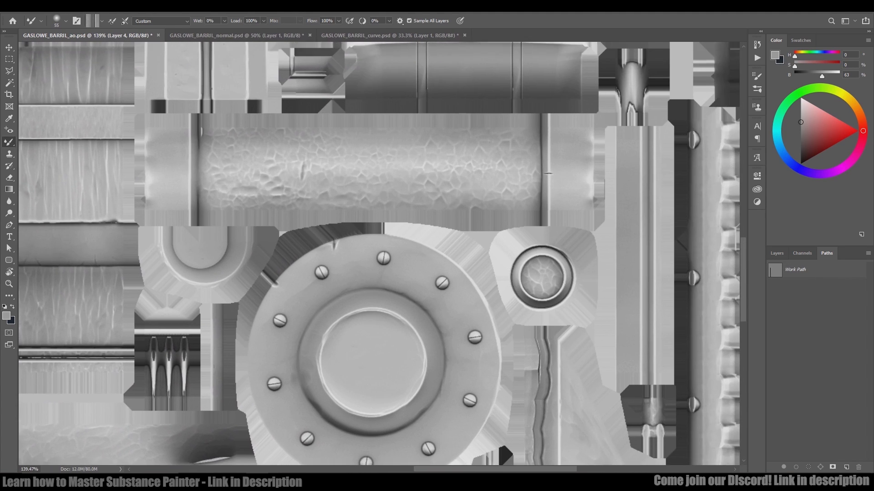
pyautogui.keyDown('ctrl'); pyautogui.moveTo(539, 276); pyautogui.dragTo(605, 276); pyautogui.keyUp('ctrl')
pyautogui.hotkey('ctrl', '-')
pyautogui.hotkey('ctrl', '-')
pyautogui.hotkey('ctrl', '-')
pyautogui.hotkey('ctrl', '-')
pyautogui.hotkey('ctrl', '-')
pyautogui.moveTo(318, 182); pyautogui.dragTo(417, 328)
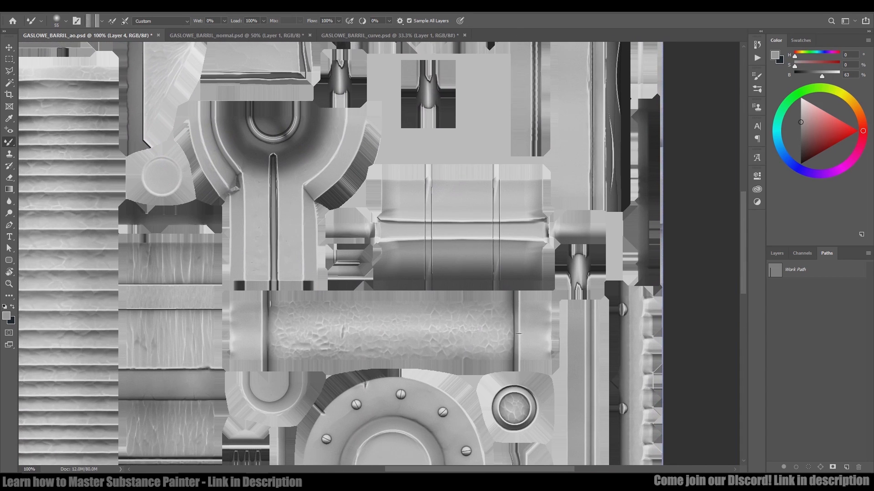
pyautogui.moveTo(326, 118); pyautogui.dragTo(400, 318)
pyautogui.keyDown('ctrl'); pyautogui.moveTo(400, 318); pyautogui.dragTo(432, 319); pyautogui.keyUp('ctrl')
pyautogui.moveTo(318, 228); pyautogui.dragTo(457, 231)
pyautogui.moveTo(461, 168); pyautogui.dragTo(494, 227)
pyautogui.moveTo(523, 95); pyautogui.dragTo(495, 228)
pyautogui.keyDown('ctrl'); pyautogui.moveTo(495, 227); pyautogui.dragTo(564, 228); pyautogui.keyUp('ctrl')
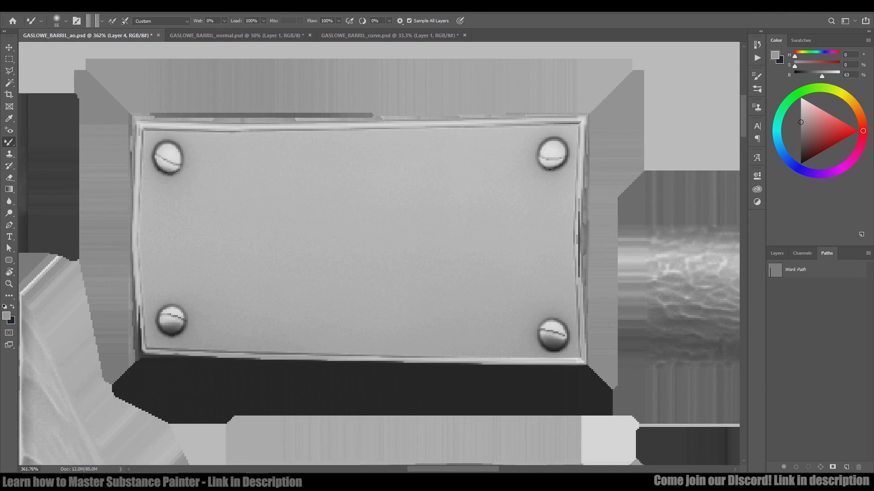
# Load the Mixer Brush with the plate's lower-left screw and adjust the brush size to the screw.
pyautogui.keyDown('ctrl'); pyautogui.moveTo(378, 257); pyautogui.dragTo(346, 257); pyautogui.keyUp('ctrl')
pyautogui.keyDown('ctrl'); pyautogui.moveTo(265, 298); pyautogui.dragTo(308, 298); pyautogui.keyUp('ctrl')
pyautogui.keyDown('alt'); pyautogui.click(282, 301); pyautogui.keyUp('alt')
pyautogui.keyDown('alt'); pyautogui.moveTo(282, 301); pyautogui.dragTo(266, 300, button='right'); pyautogui.keyUp('alt')
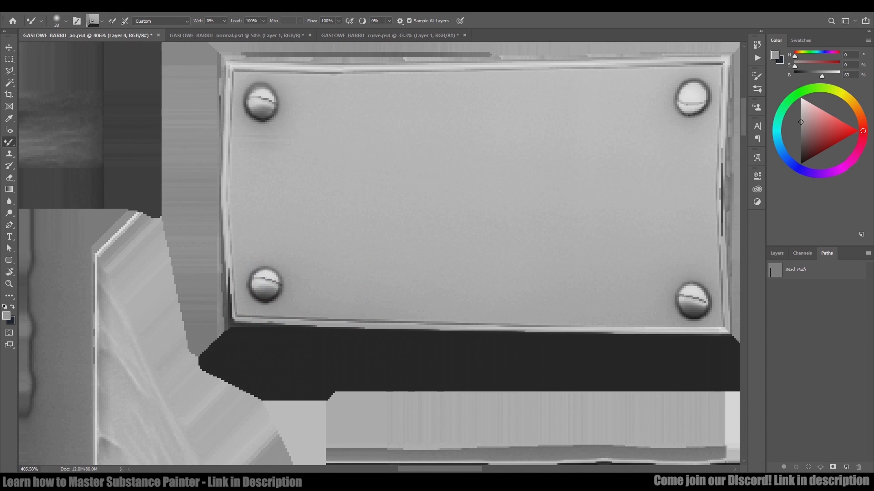
# Try to stamp the loaded screw over the plate's two upper screws on Layer 4.
pyautogui.click(263, 120)
pyautogui.click(692, 106)
pyautogui.hotkey('ctrl', 'z')
pyautogui.click(687, 103)
pyautogui.hotkey('ctrl', 'z')
pyautogui.hotkey('ctrl', 'z')
# Add a new layer above Layer 4 and stamp the loaded screw over the plate's upper-left screw with a 30 px brush.
pyautogui.click(776, 253)
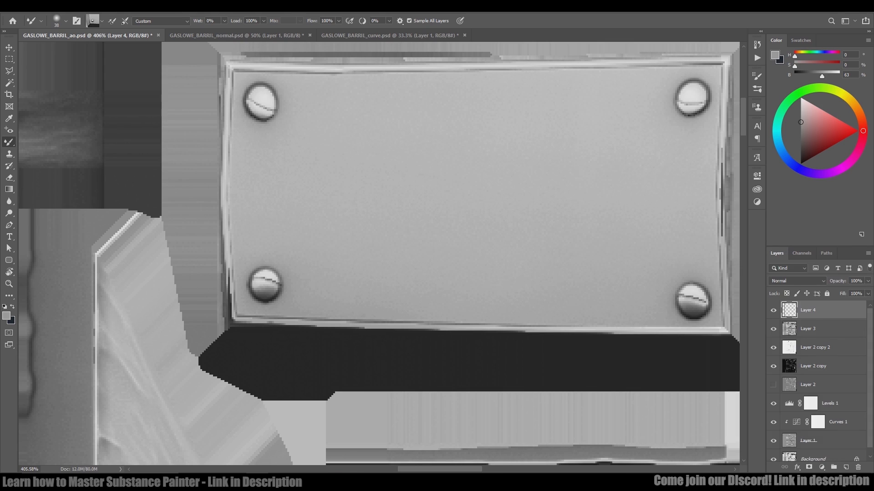
pyautogui.hotkey('ctrl', 'shift', 'alt', 'n')
pyautogui.keyDown('alt'); pyautogui.moveTo(267, 284); pyautogui.dragTo(259, 284, button='right'); pyautogui.keyUp('alt')
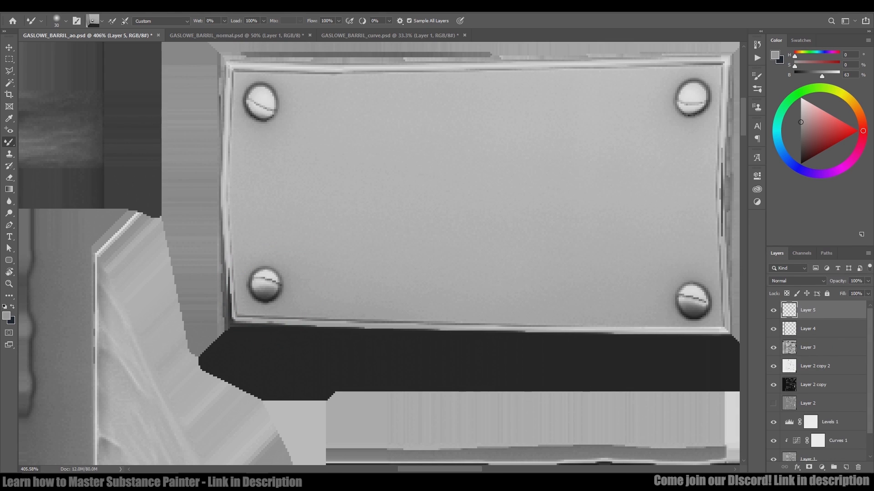
pyautogui.press('F5')
pyautogui.press('F5')
pyautogui.press('F5')
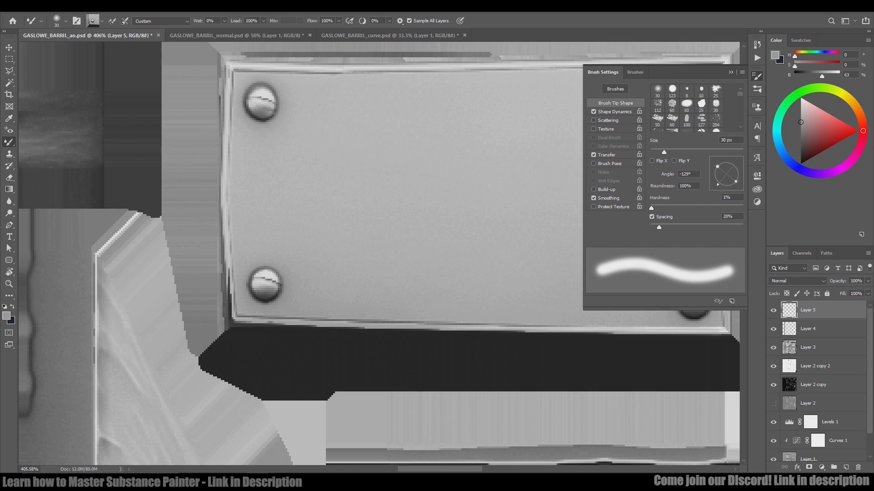
# Add another new layer and stamp the loaded screw over the plate's upper-right screw.
pyautogui.moveTo(455, 204); pyautogui.dragTo(265, 230)
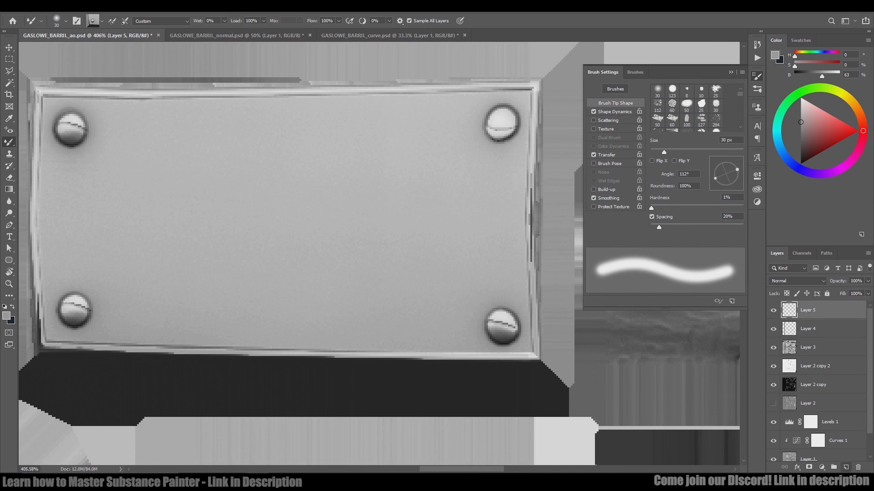
pyautogui.click(846, 467)
pyautogui.click(502, 125)
pyautogui.hotkey('ctrl', 't')
pyautogui.press('Escape')
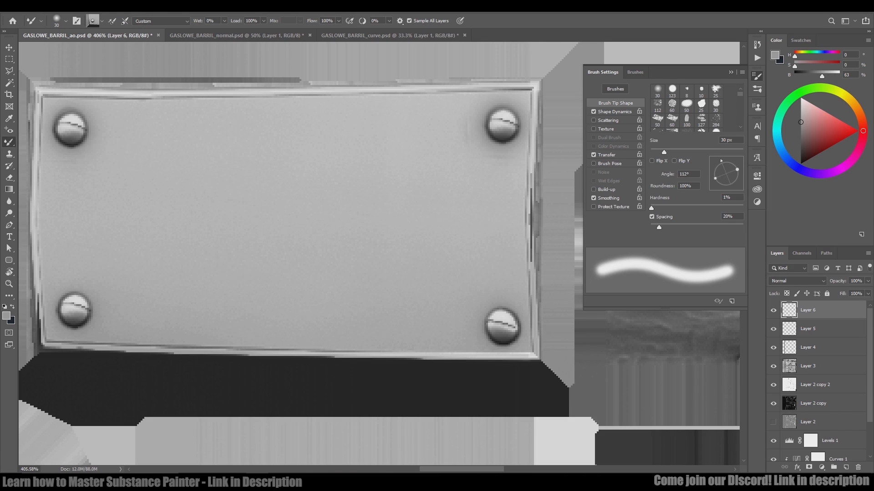
pyautogui.hotkey('ctrl', 't')
# Examine the texture around the banded cylinder, the ribbed strips and the long vertical groove for remaining artifacts.
pyautogui.hotkey('ctrl', '-')
pyautogui.hotkey('ctrl', '-')
pyautogui.hotkey('ctrl', '-')
pyautogui.hotkey('ctrl', '-')
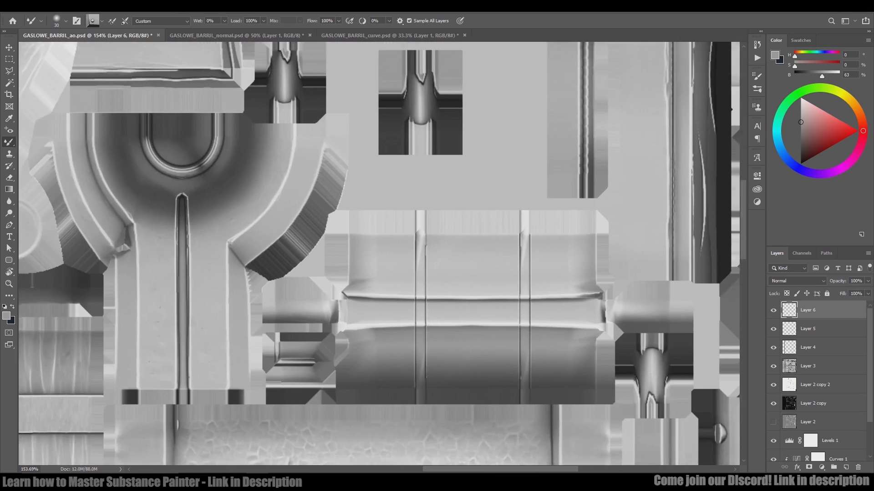
pyautogui.keyDown('alt'); pyautogui.scroll(-2, 378, 254); pyautogui.keyUp('alt')
pyautogui.moveTo(455, 409); pyautogui.dragTo(357, 146)
pyautogui.moveTo(318, 364); pyautogui.dragTo(430, 100)
pyautogui.moveTo(91, 191); pyautogui.dragTo(679, 400)
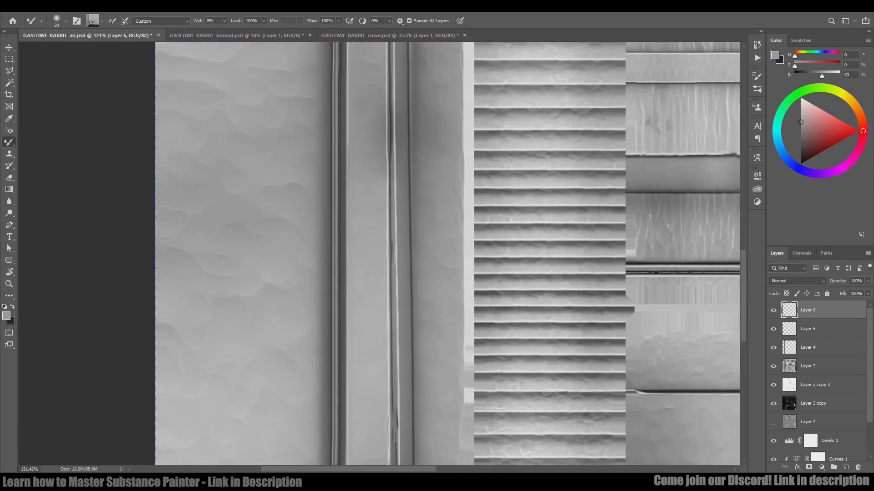
pyautogui.moveTo(409, 50); pyautogui.dragTo(375, 460)
pyautogui.keyDown('alt'); pyautogui.scroll(-10, 358, 200); pyautogui.keyUp('alt')
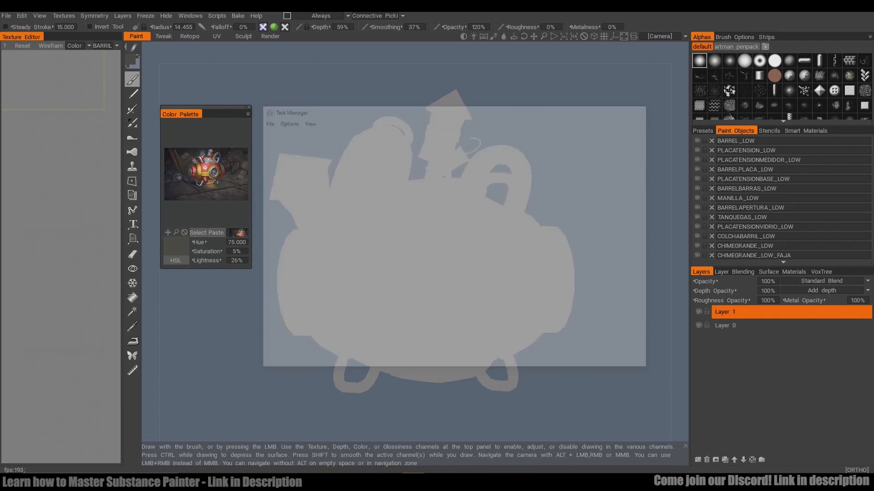
# Switch to 3DCoat and import the gas barrel texture as an external AO map.
pyautogui.click(64, 15)
pyautogui.moveTo(73, 39)
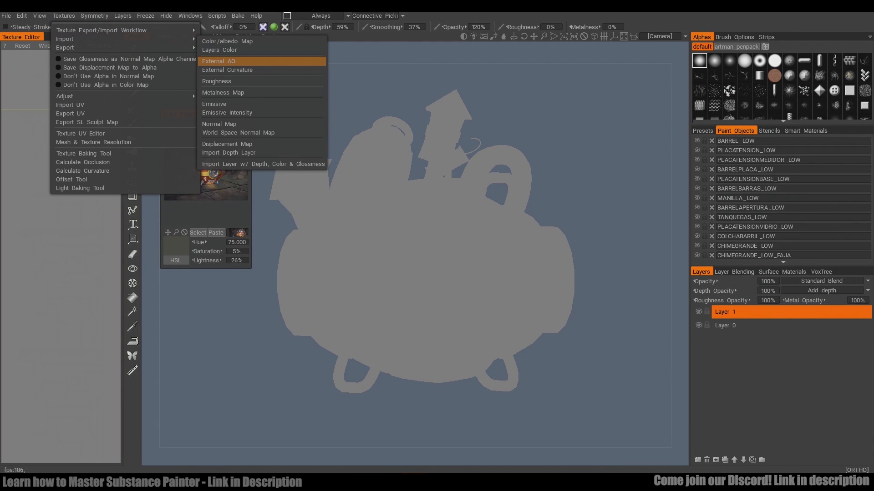
pyautogui.click(218, 61)
pyautogui.click(306, 154)
pyautogui.doubleClick(370, 162)
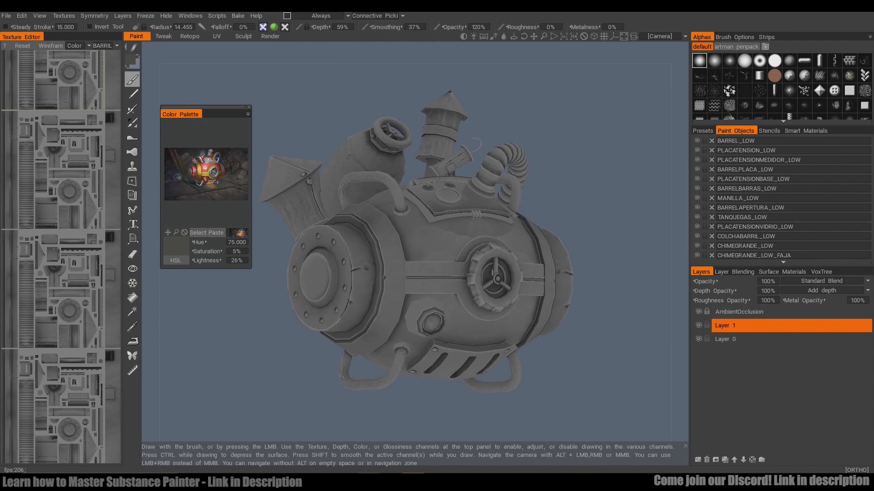
# Add a new paint layer above the AmbientOcclusion layer for retouching the barrel's octagonal window.
pyautogui.moveTo(372, 308)
pyautogui.keyDown('alt'); pyautogui.mouseDown()
pyautogui.moveTo(327, 308)
pyautogui.moveTo(419, 314)
pyautogui.moveTo(337, 308)
pyautogui.moveTo(364, 308)
pyautogui.moveTo(378, 346)
pyautogui.moveTo(354, 273)
pyautogui.mouseUp(); pyautogui.keyUp('alt')
pyautogui.moveTo(355, 273)
pyautogui.keyDown('alt'); pyautogui.mouseDown(button='right')
pyautogui.moveTo(479, 236)
pyautogui.moveTo(433, 235)
pyautogui.moveTo(475, 248)
pyautogui.moveTo(406, 205)
pyautogui.mouseUp(button='right'); pyautogui.keyUp('alt')
pyautogui.click(738, 312)
pyautogui.click(697, 460)
# Paint sampled grey over the baked circular rim along the upper-left and left side of the octagonal window's glass.
pyautogui.press('v')
pyautogui.moveTo(399, 203); pyautogui.dragTo(395, 179)
pyautogui.moveTo(395, 178)
pyautogui.keyDown('alt'); pyautogui.mouseDown(button='middle')
pyautogui.moveTo(273, 59)
pyautogui.moveTo(385, 202)
pyautogui.mouseUp(button='middle'); pyautogui.keyUp('alt')
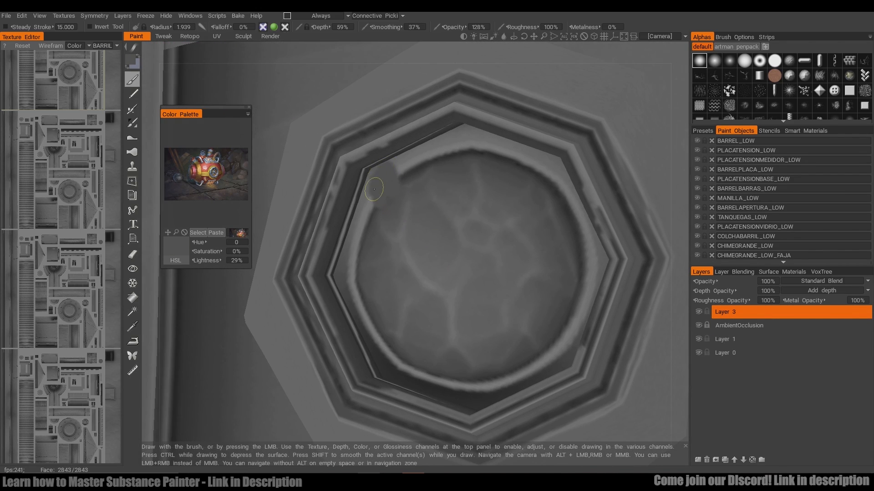
pyautogui.moveTo(398, 174); pyautogui.dragTo(416, 161)
pyautogui.keyDown('alt'); pyautogui.moveTo(466, 177); pyautogui.dragTo(385, 187); pyautogui.keyUp('alt')
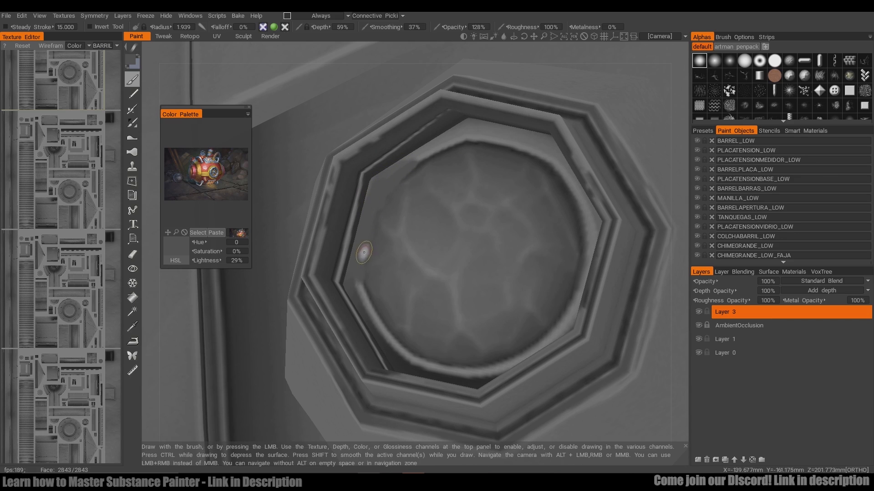
pyautogui.moveTo(364, 252)
pyautogui.mouseDown()
pyautogui.moveTo(396, 352)
pyautogui.moveTo(429, 370)
pyautogui.moveTo(459, 362)
pyautogui.mouseUp()
# Paint over the baked rim along the lower-left and lower edge of the glass with sampled greys of 27% and 28% lightness.
pyautogui.press('v')
pyautogui.press('v')
pyautogui.keyDown('alt'); pyautogui.moveTo(378, 202); pyautogui.dragTo(491, 383); pyautogui.keyUp('alt')
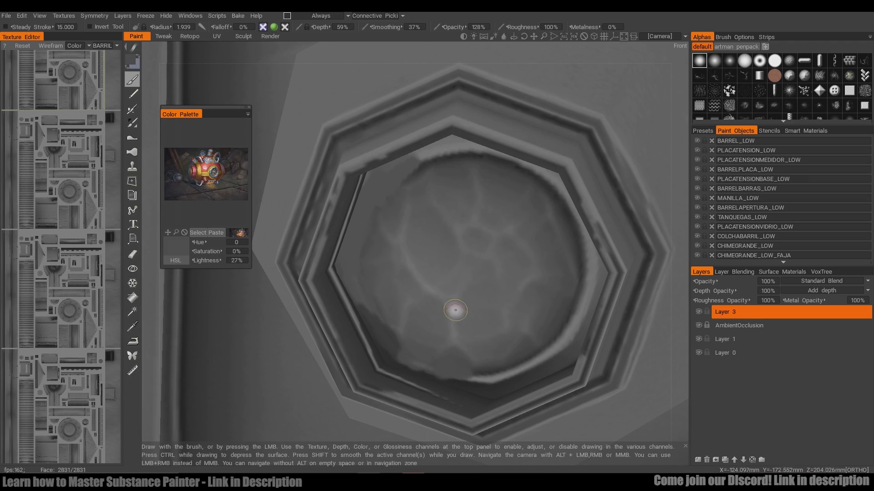
pyautogui.keyDown('alt'); pyautogui.moveTo(455, 312); pyautogui.dragTo(476, 376); pyautogui.keyUp('alt')
pyautogui.press('v')
pyautogui.press('v')
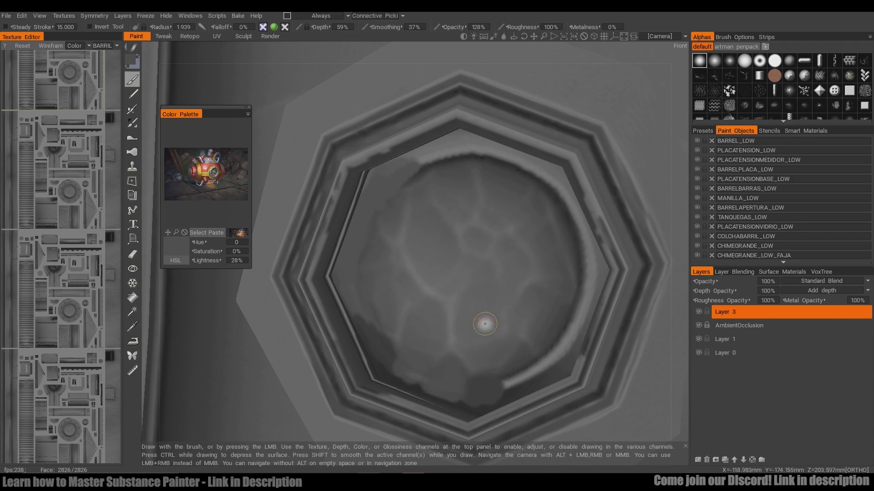
# Paint over the baked rim along the glass's right and upper edges, resampling nearby greys.
pyautogui.moveTo(544, 346)
pyautogui.mouseDown()
pyautogui.moveTo(587, 296)
pyautogui.moveTo(582, 273)
pyautogui.moveTo(546, 235)
pyautogui.mouseUp()
pyautogui.press('v')
pyautogui.moveTo(558, 202)
pyautogui.mouseDown()
pyautogui.moveTo(542, 195)
pyautogui.moveTo(552, 177)
pyautogui.mouseUp()
pyautogui.press('v')
pyautogui.moveTo(516, 161)
pyautogui.mouseDown()
pyautogui.moveTo(492, 150)
pyautogui.moveTo(509, 152)
pyautogui.mouseUp()
pyautogui.moveTo(431, 165)
pyautogui.mouseDown()
pyautogui.moveTo(451, 142)
pyautogui.moveTo(458, 180)
pyautogui.moveTo(435, 163)
pyautogui.mouseUp()
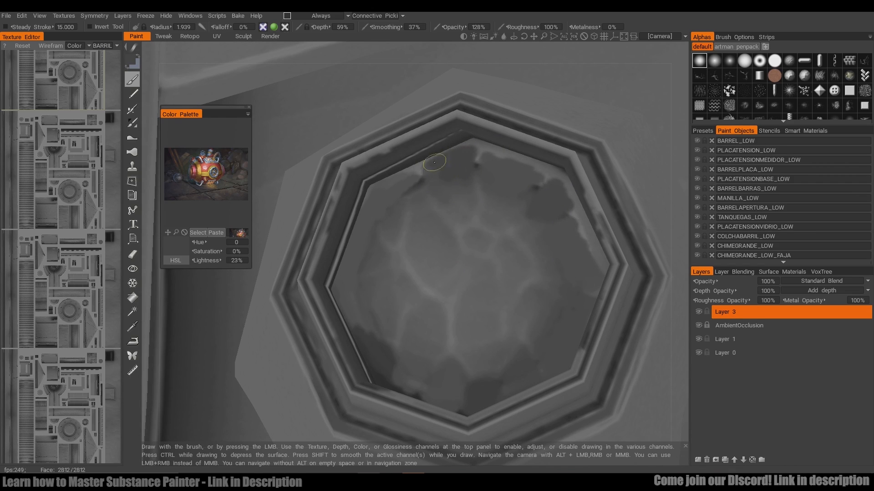
# Blend the dark patches along the glass's upper, left and lower-left edges using sampled greys between 26% and 32% lightness.
pyautogui.press('v')
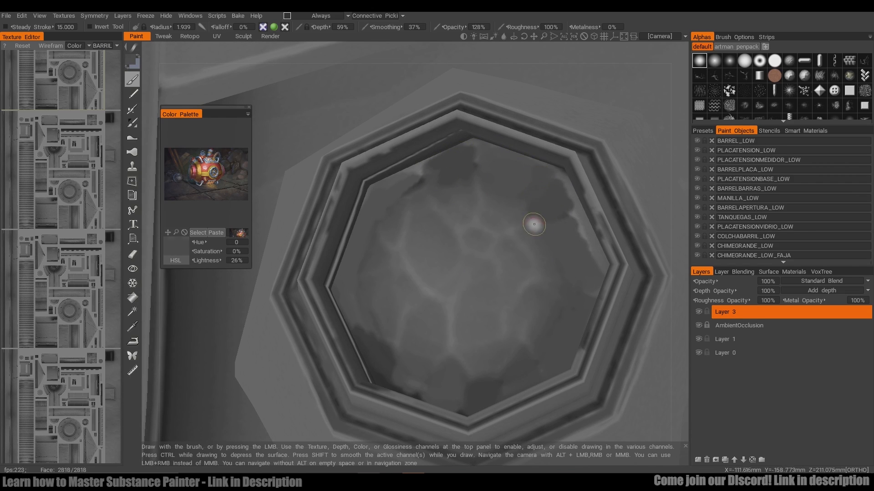
pyautogui.press('v')
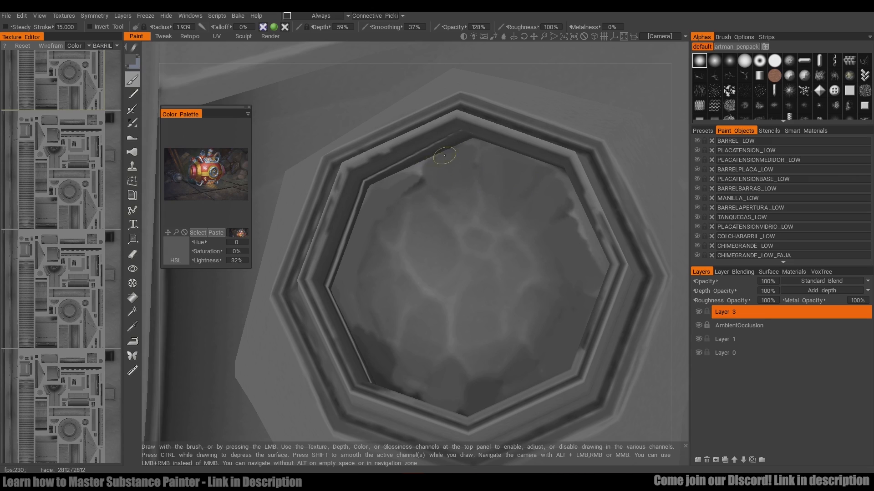
pyautogui.press('v')
pyautogui.press('v')
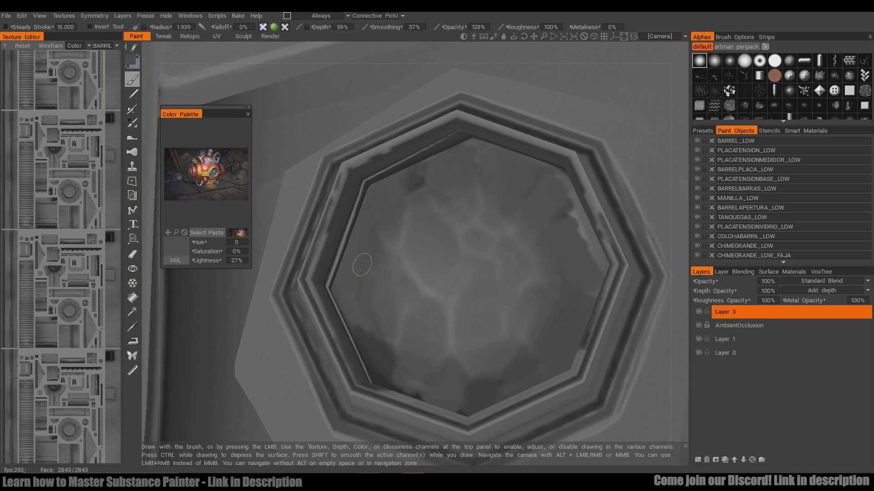
pyautogui.press('v')
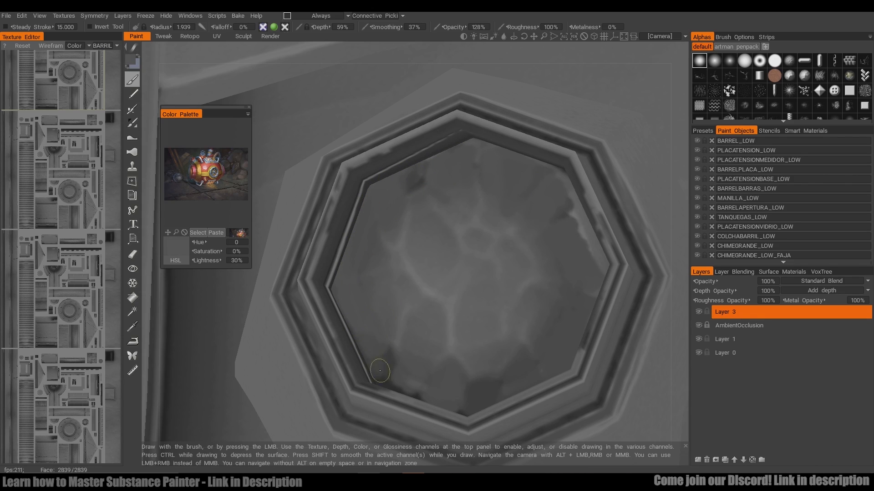
# Paint thin lighter crack lines out to the glass's edges with a 0.604 radius brush and a 39% lightness grey.
pyautogui.press('v')
pyautogui.keyDown('alt'); pyautogui.moveTo(430, 284); pyautogui.dragTo(424, 289, button='middle'); pyautogui.keyUp('alt')
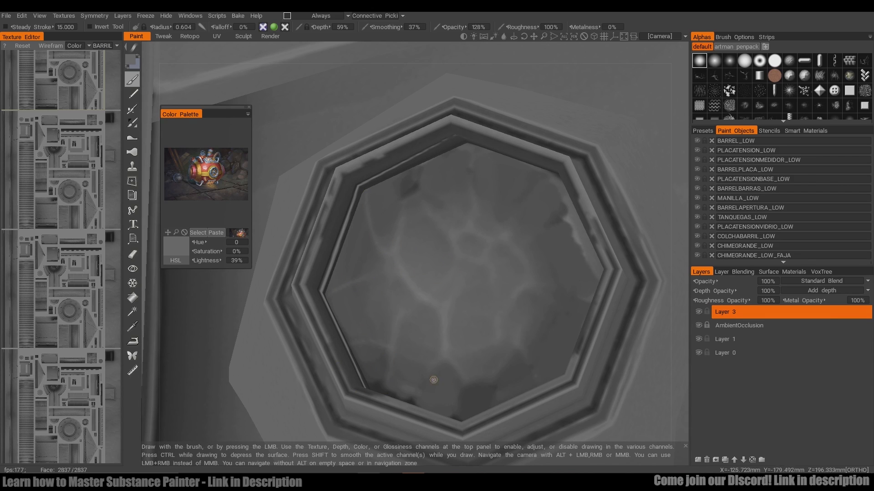
pyautogui.keyDown('alt'); pyautogui.moveTo(570, 319); pyautogui.dragTo(571, 276); pyautogui.keyUp('alt')
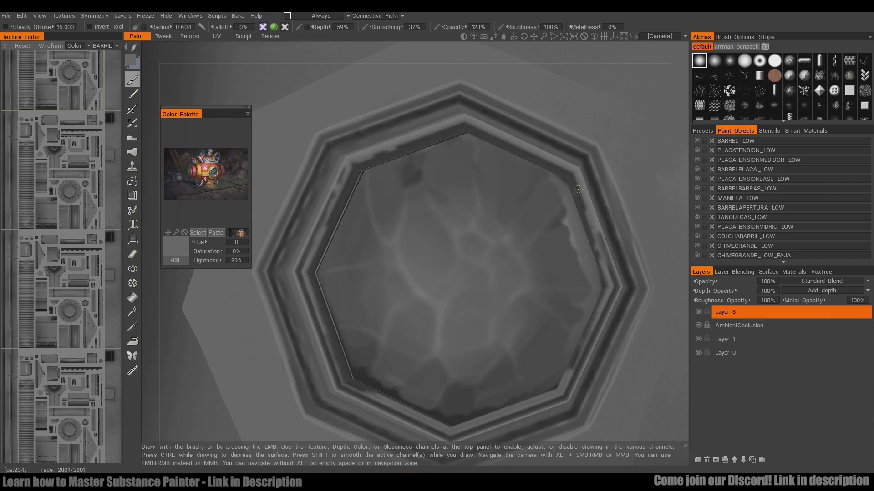
# Paint over the rim remnants on the glass's right side with a 1.717 radius brush and sampled greys.
pyautogui.press('v')
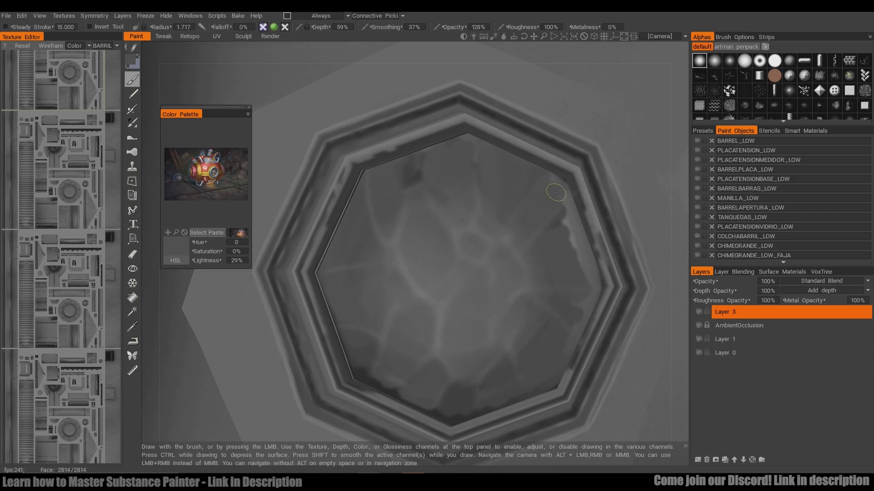
pyautogui.keyDown('alt'); pyautogui.moveTo(556, 193); pyautogui.dragTo(574, 175); pyautogui.keyUp('alt')
pyautogui.press('v')
pyautogui.moveTo(564, 239); pyautogui.dragTo(563, 269)
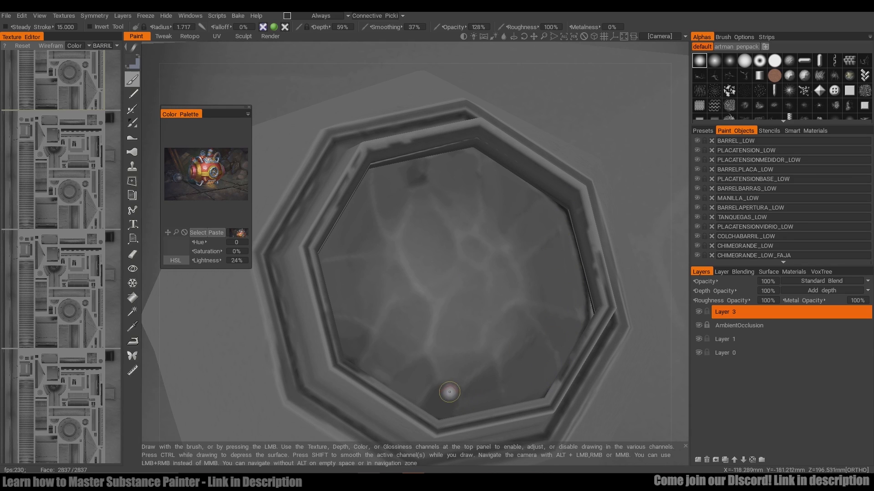
# Paint over the dark smudges on the window frame's left bevel with a 0.900 radius brush and greys sampled from the frame.
pyautogui.press('v')
pyautogui.keyDown('alt'); pyautogui.moveTo(352, 330); pyautogui.dragTo(308, 276); pyautogui.keyUp('alt')
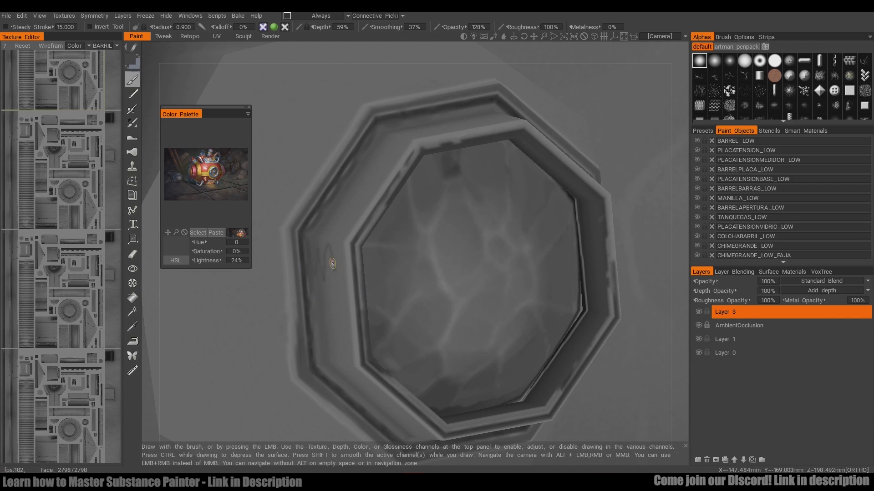
pyautogui.press('v')
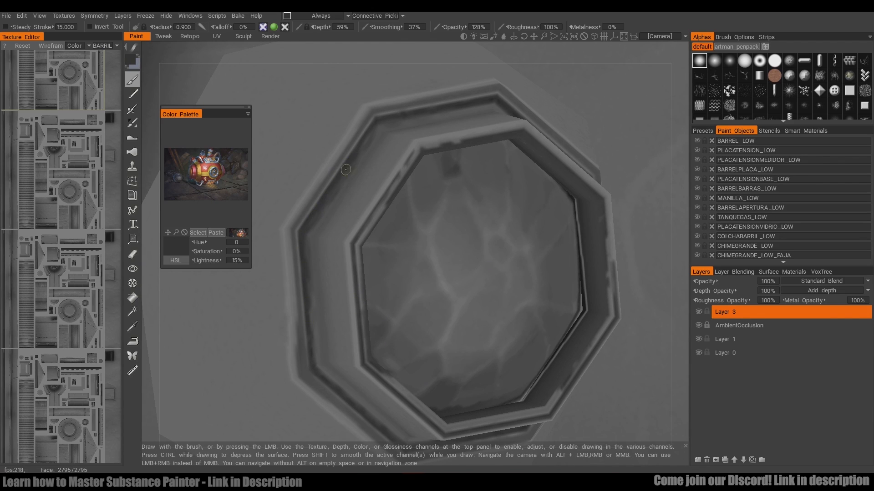
# Paint over the bake remnants on the frame's lower-right and right bevels using a sampled 39% lightness grey.
pyautogui.keyDown('alt'); pyautogui.moveTo(314, 361); pyautogui.dragTo(312, 228); pyautogui.keyUp('alt')
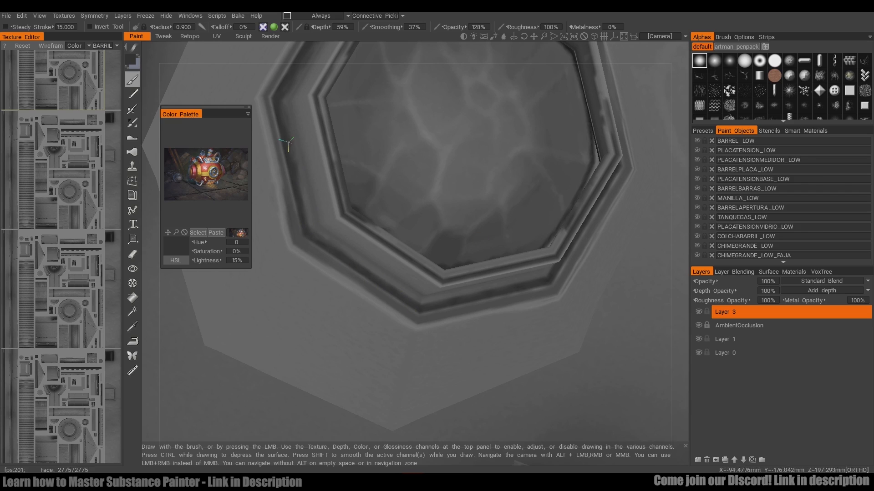
pyautogui.keyDown('alt'); pyautogui.moveTo(288, 142); pyautogui.dragTo(373, 196); pyautogui.keyUp('alt')
pyautogui.press('v')
pyautogui.press('v')
pyautogui.moveTo(560, 227); pyautogui.dragTo(586, 183)
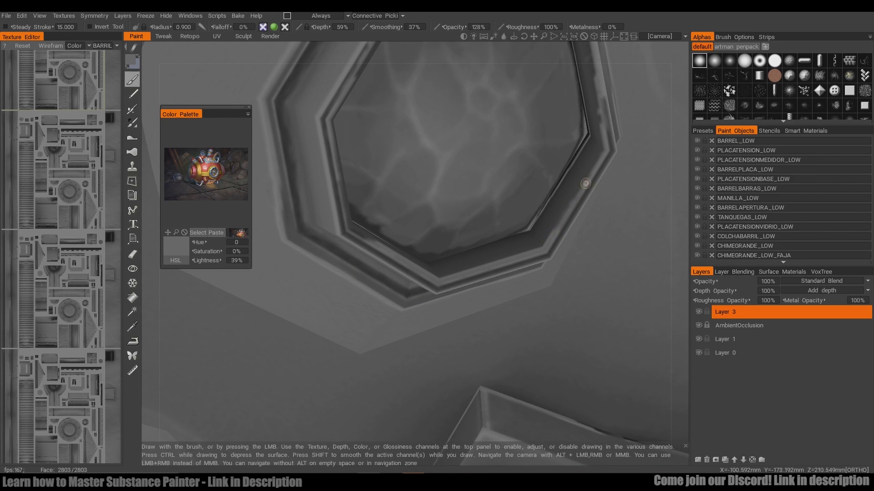
pyautogui.keyDown('alt'); pyautogui.moveTo(580, 148); pyautogui.dragTo(244, 296); pyautogui.keyUp('alt')
pyautogui.keyDown('alt'); pyautogui.moveTo(544, 223); pyautogui.dragTo(560, 258); pyautogui.keyUp('alt')
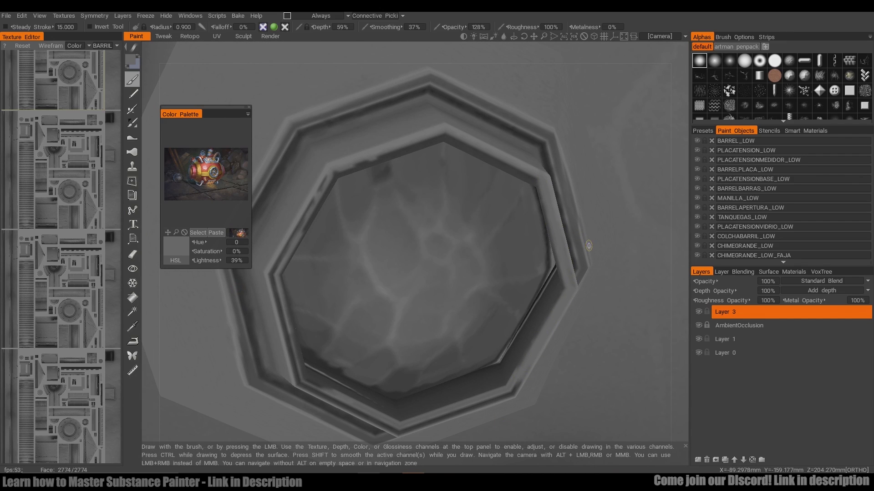
# In Photoshop, copy the Wireframe layer to the top of the stack as "wire over", save Layers.psd, and return to 3DCoat.
pyautogui.hotkey('alt', 'Tab')
pyautogui.keyDown('alt'); pyautogui.moveTo(811, 384); pyautogui.dragTo(811, 304); pyautogui.keyUp('alt')
pyautogui.write('wire over')
pyautogui.press('Return')
pyautogui.keyDown('alt'); pyautogui.scroll(10, 390, 313); pyautogui.keyUp('alt')
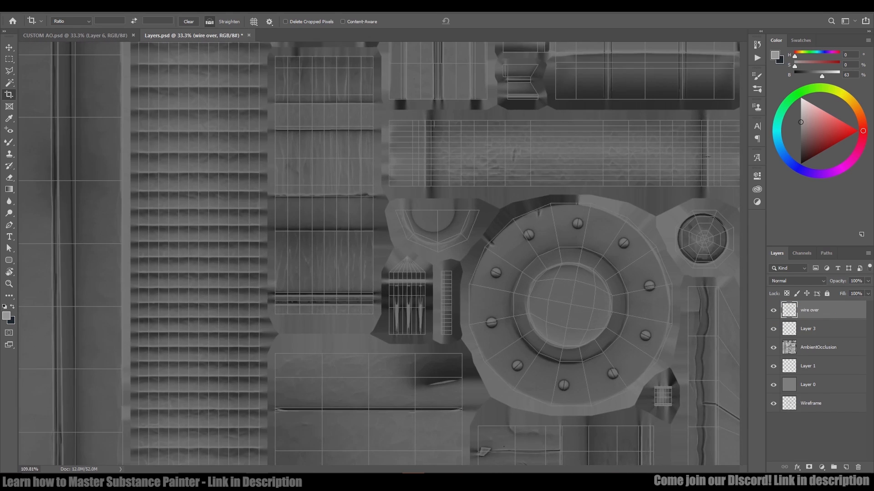
pyautogui.keyDown('alt'); pyautogui.scroll(-5, 390, 313); pyautogui.keyUp('alt')
pyautogui.hotkey('ctrl', 's')
pyautogui.hotkey('alt', 'Tab')
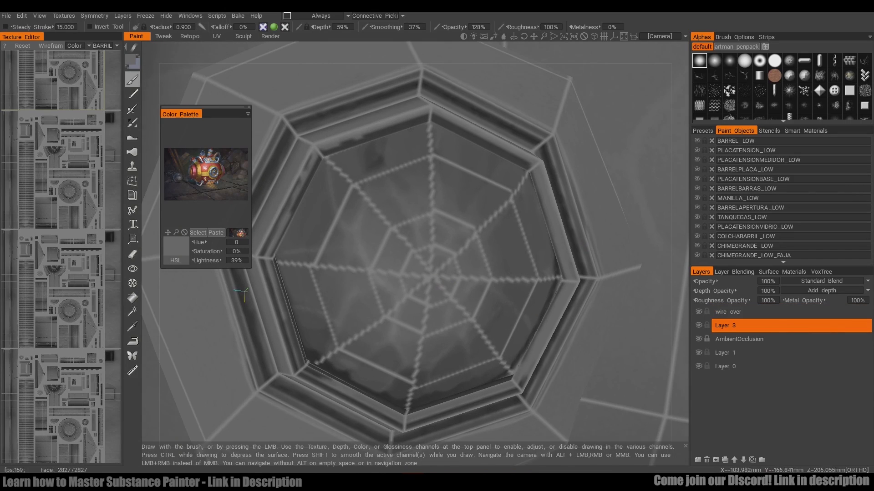
# Following the wireframe edges, repaint the window frame's lower and left inner faces on Layer 3 with sampled greys.
pyautogui.keyDown('alt'); pyautogui.moveTo(460, 231); pyautogui.dragTo(501, 231, button='right'); pyautogui.keyUp('alt')
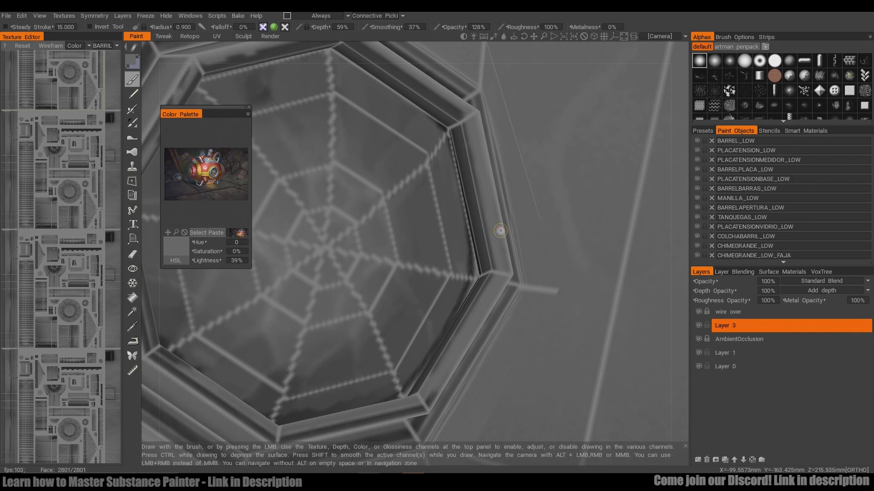
pyautogui.moveTo(301, 430); pyautogui.dragTo(418, 408)
pyautogui.keyDown('alt'); pyautogui.moveTo(364, 409); pyautogui.dragTo(489, 323, button='middle'); pyautogui.keyUp('alt')
pyautogui.moveTo(417, 373); pyautogui.dragTo(465, 362)
pyautogui.keyDown('alt'); pyautogui.moveTo(421, 318); pyautogui.dragTo(474, 388, button='middle'); pyautogui.keyUp('alt')
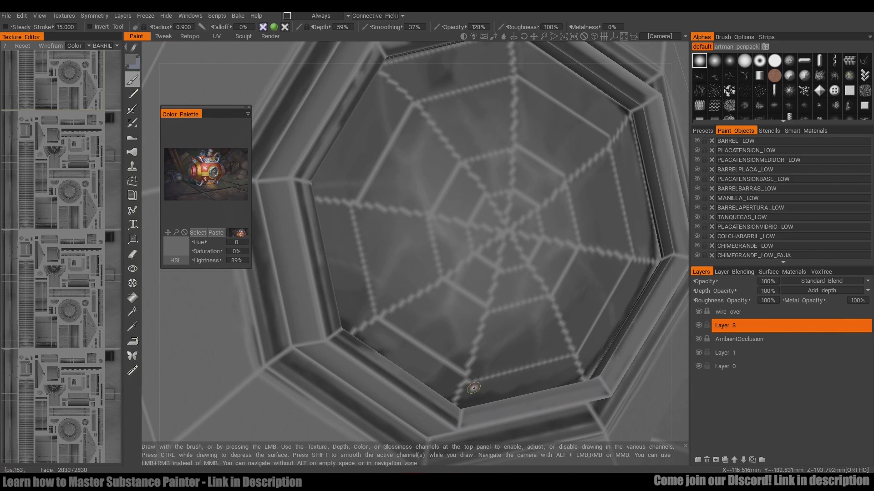
pyautogui.press('v')
pyautogui.moveTo(363, 346)
pyautogui.mouseDown()
pyautogui.moveTo(342, 332)
pyautogui.moveTo(453, 422)
pyautogui.mouseUp()
pyautogui.moveTo(333, 330); pyautogui.dragTo(298, 181)
# Even out the frame's upper-left and right faces using greys sampled between 36% and 40% lightness.
pyautogui.keyDown('alt'); pyautogui.moveTo(319, 232); pyautogui.dragTo(306, 349, button='middle'); pyautogui.keyUp('alt')
pyautogui.moveTo(292, 291)
pyautogui.mouseDown()
pyautogui.moveTo(361, 182)
pyautogui.moveTo(315, 272)
pyautogui.mouseUp()
pyautogui.moveTo(315, 272)
pyautogui.keyDown('alt'); pyautogui.mouseDown()
pyautogui.moveTo(291, 300)
pyautogui.moveTo(295, 262)
pyautogui.mouseUp(); pyautogui.keyUp('alt')
pyautogui.moveTo(295, 262); pyautogui.dragTo(433, 198)
pyautogui.moveTo(433, 198); pyautogui.dragTo(305, 253)
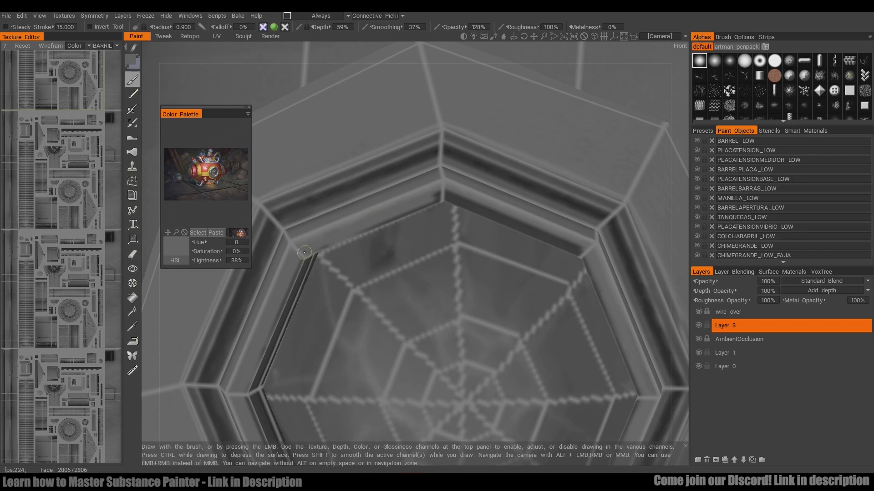
pyautogui.moveTo(407, 231)
pyautogui.keyDown('alt'); pyautogui.mouseDown()
pyautogui.moveTo(334, 225)
pyautogui.moveTo(466, 276)
pyautogui.moveTo(456, 187)
pyautogui.moveTo(540, 229)
pyautogui.mouseUp(); pyautogui.keyUp('alt')
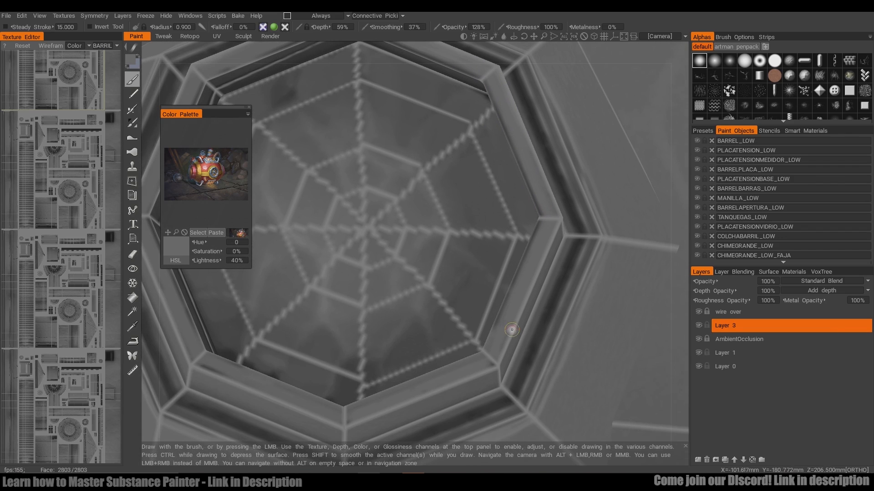
pyautogui.keyDown('alt'); pyautogui.moveTo(560, 327); pyautogui.dragTo(559, 255, button='right'); pyautogui.keyUp('alt')
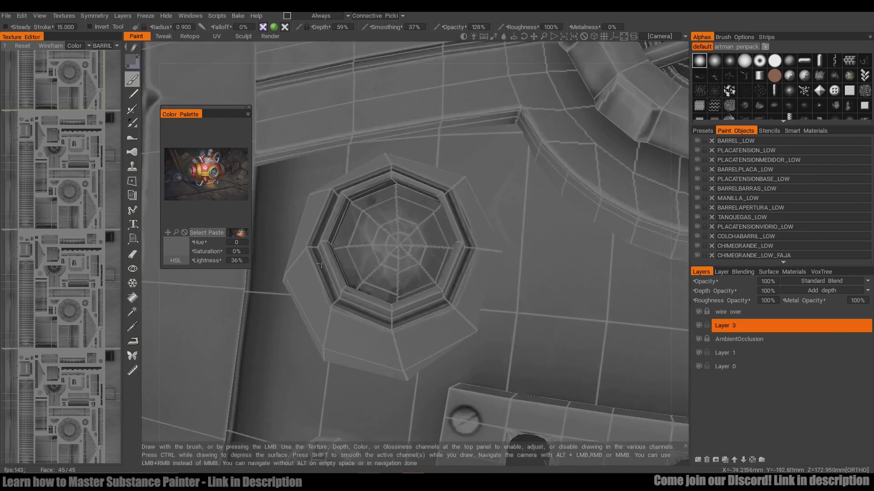
# Hide the "wire over" layer and blend the dark spots along the glass's edges using sampled greys of 25% and 31% lightness.
pyautogui.click(698, 312)
pyautogui.keyDown('alt'); pyautogui.moveTo(404, 173); pyautogui.dragTo(404, 214, button='right'); pyautogui.keyUp('alt')
pyautogui.press('v')
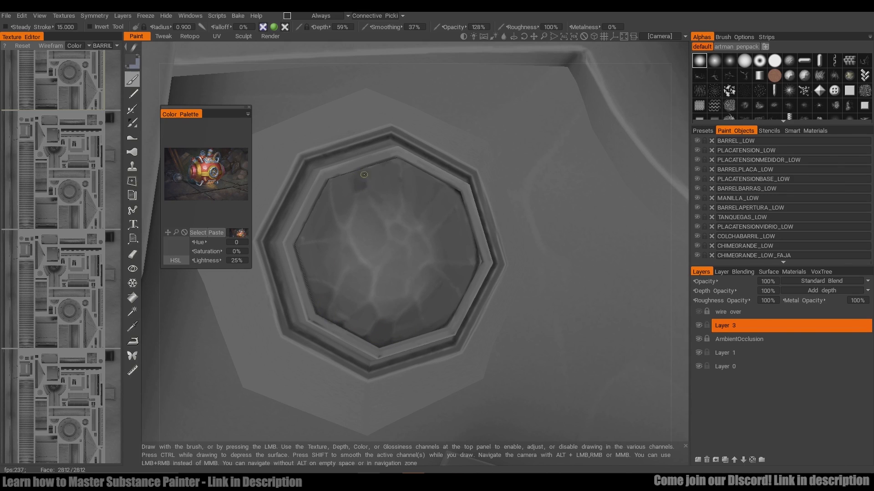
pyautogui.keyDown('alt'); pyautogui.moveTo(382, 169); pyautogui.dragTo(389, 162); pyautogui.keyUp('alt')
pyautogui.press('v')
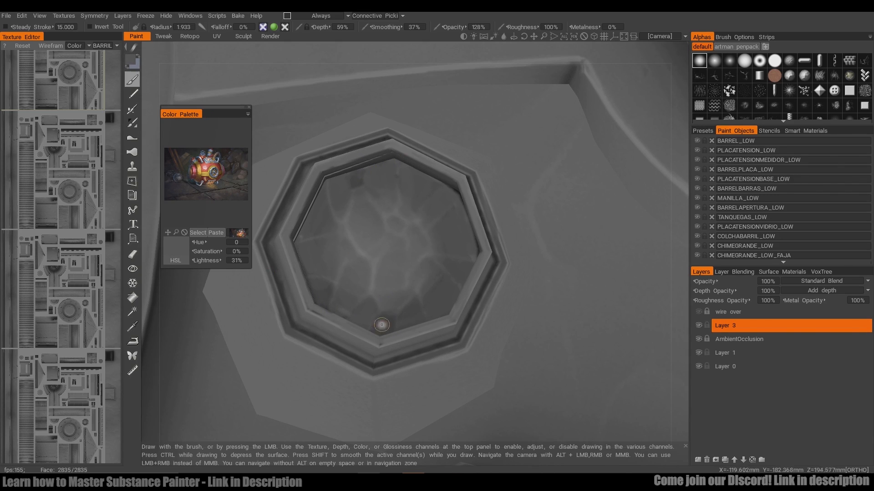
pyautogui.keyDown('alt'); pyautogui.moveTo(405, 287); pyautogui.dragTo(339, 315); pyautogui.keyUp('alt')
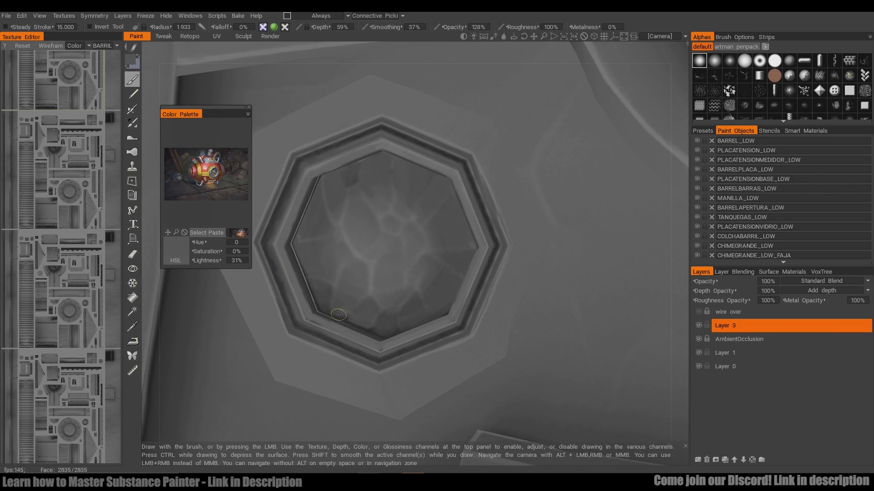
pyautogui.keyDown('alt'); pyautogui.moveTo(396, 387); pyautogui.dragTo(525, 259); pyautogui.keyUp('alt')
pyautogui.keyDown('alt'); pyautogui.moveTo(273, 271); pyautogui.dragTo(273, 301, button='right'); pyautogui.keyUp('alt')
pyautogui.keyDown('alt'); pyautogui.moveTo(273, 300); pyautogui.dragTo(335, 314); pyautogui.keyUp('alt')
# Mark the light streak behind the hatch wheel with a red sampled from the reference and locate it in an enlarged texture editor.
pyautogui.keyDown('alt'); pyautogui.moveTo(530, 144); pyautogui.dragTo(530, 260, button='right'); pyautogui.keyUp('alt')
pyautogui.keyDown('alt'); pyautogui.moveTo(530, 259); pyautogui.dragTo(530, 209); pyautogui.keyUp('alt')
pyautogui.keyDown('alt'); pyautogui.moveTo(530, 209); pyautogui.dragTo(542, 291, button='middle'); pyautogui.keyUp('alt')
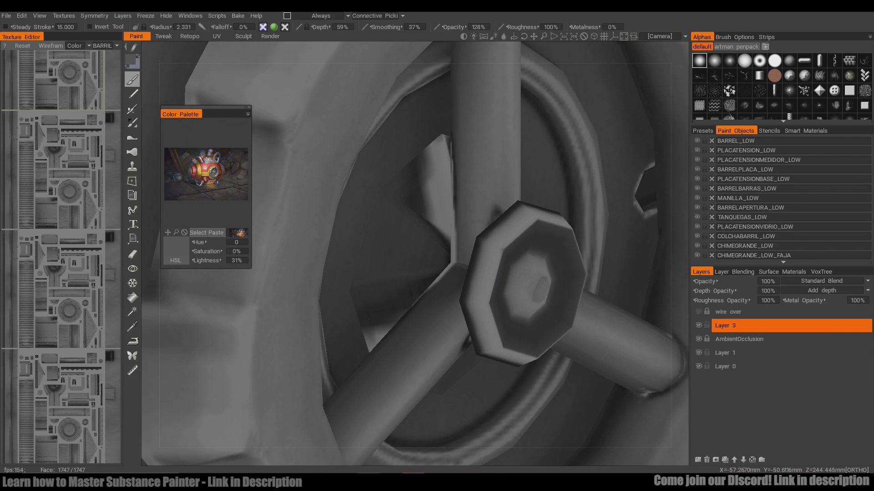
pyautogui.moveTo(176, 233); pyautogui.dragTo(204, 232)
pyautogui.click(211, 132)
pyautogui.moveTo(432, 197); pyautogui.dragTo(425, 198)
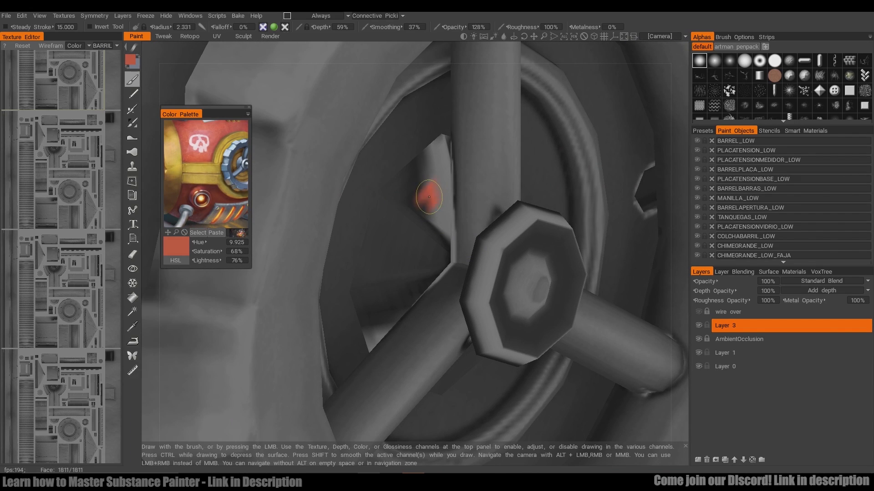
pyautogui.moveTo(121, 239); pyautogui.dragTo(483, 239)
pyautogui.moveTo(292, 155)
pyautogui.keyDown('alt'); pyautogui.mouseDown(button='middle')
pyautogui.moveTo(361, 369)
pyautogui.moveTo(386, 282)
pyautogui.mouseUp(button='middle'); pyautogui.keyUp('alt')
pyautogui.scroll(6, 386, 282)
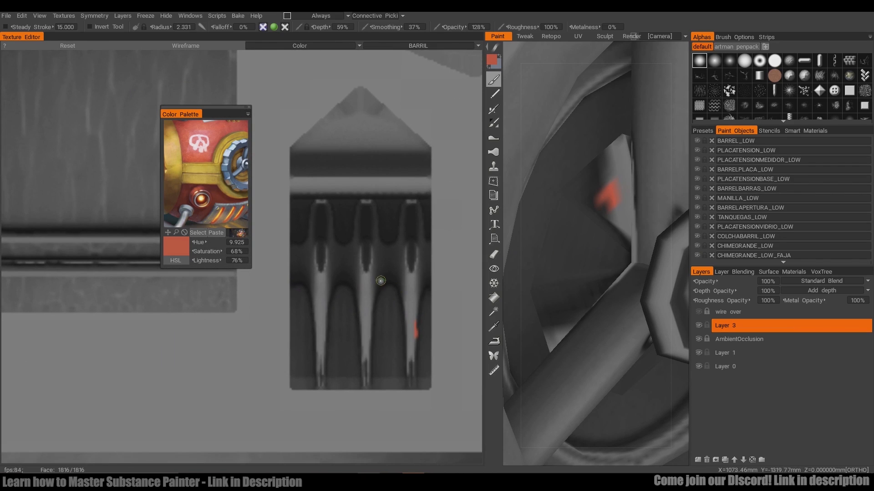
# Paint out the three light streaks and the red mark in the texture island with a 14% lightness grey, enlarging the brush to 9.371.
pyautogui.press('v')
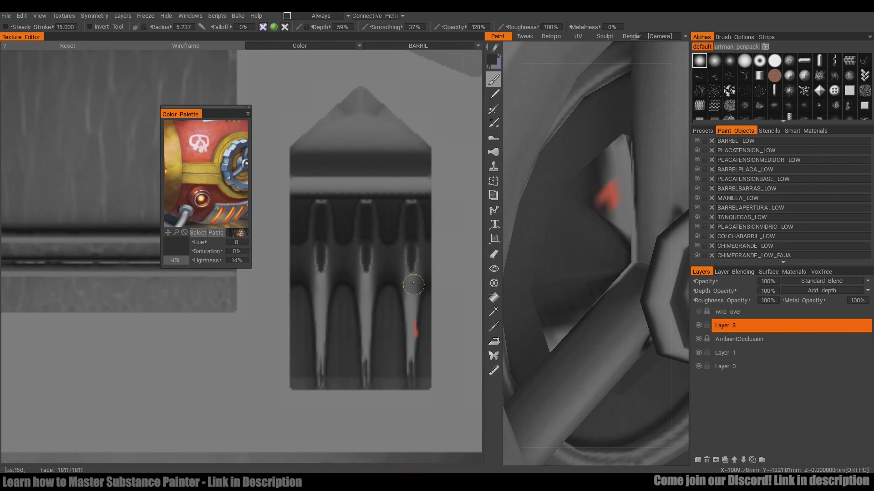
pyautogui.moveTo(413, 273); pyautogui.dragTo(416, 343)
pyautogui.moveTo(367, 251); pyautogui.dragTo(357, 337)
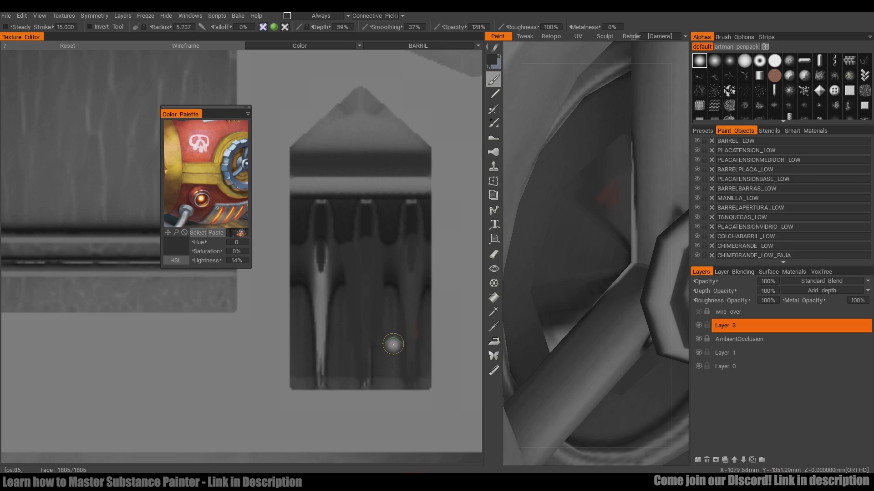
pyautogui.moveTo(393, 344); pyautogui.dragTo(412, 344, button='right')
pyautogui.moveTo(384, 230)
pyautogui.mouseDown()
pyautogui.moveTo(328, 287)
pyautogui.moveTo(406, 377)
pyautogui.moveTo(318, 244)
pyautogui.moveTo(298, 265)
pyautogui.mouseUp()
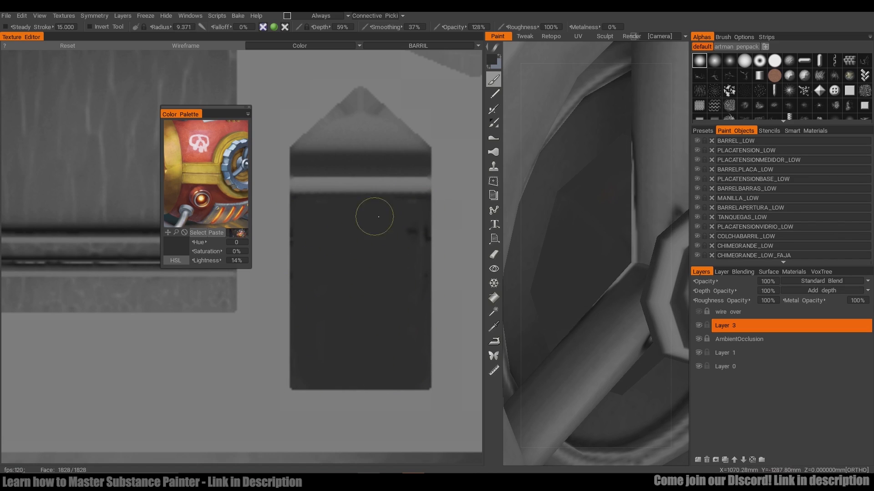
# Blend a slightly lighter grey along the lower part of the dark texture block and reduce the brush smoothing to 5%.
pyautogui.press('v')
pyautogui.moveTo(357, 261); pyautogui.dragTo(391, 262, button='right')
pyautogui.moveTo(362, 342)
pyautogui.mouseDown()
pyautogui.moveTo(384, 313)
pyautogui.moveTo(307, 345)
pyautogui.moveTo(373, 380)
pyautogui.mouseUp()
pyautogui.hotkey('ctrl', 'z')
pyautogui.moveTo(299, 377); pyautogui.dragTo(439, 368)
pyautogui.moveTo(397, 241); pyautogui.dragTo(328, 241, button='right')
pyautogui.press('v')
pyautogui.moveTo(376, 384)
pyautogui.mouseDown()
pyautogui.moveTo(359, 384)
pyautogui.moveTo(412, 377)
pyautogui.mouseUp()
pyautogui.keyDown('shift'); pyautogui.moveTo(413, 337); pyautogui.dragTo(408, 350, button='right'); pyautogui.keyUp('shift')
pyautogui.scroll(-4, 596, 253)
pyautogui.scroll(-5, 595, 253)
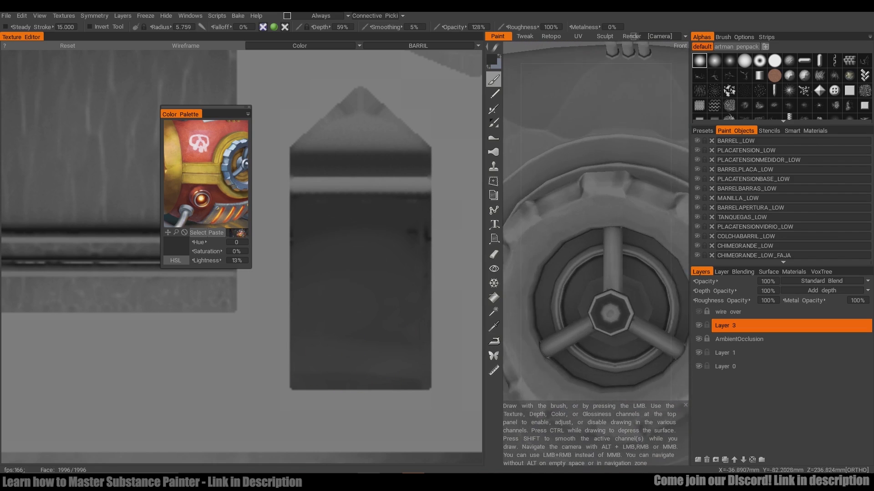
# Narrow the texture editor, widen the color palette, and frame the whole barrel in both the viewport and the reference image.
pyautogui.keyDown('alt'); pyautogui.moveTo(594, 283); pyautogui.dragTo(575, 244); pyautogui.keyUp('alt')
pyautogui.moveTo(483, 255); pyautogui.dragTo(52, 255)
pyautogui.scroll(-5, 367, 291)
pyautogui.keyDown('alt'); pyautogui.moveTo(367, 290); pyautogui.dragTo(496, 376); pyautogui.keyUp('alt')
pyautogui.moveTo(160, 248); pyautogui.dragTo(114, 248)
pyautogui.scroll(-3, 191, 157)
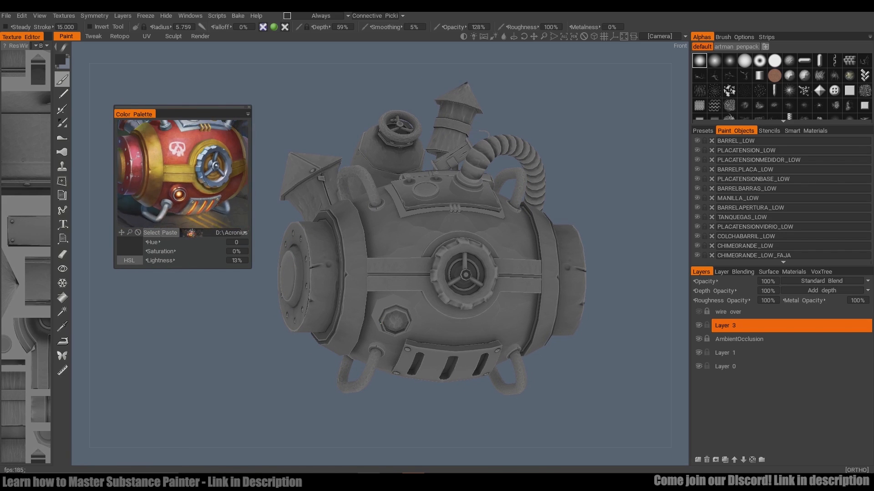
pyautogui.moveTo(191, 157); pyautogui.dragTo(188, 167, button='middle')
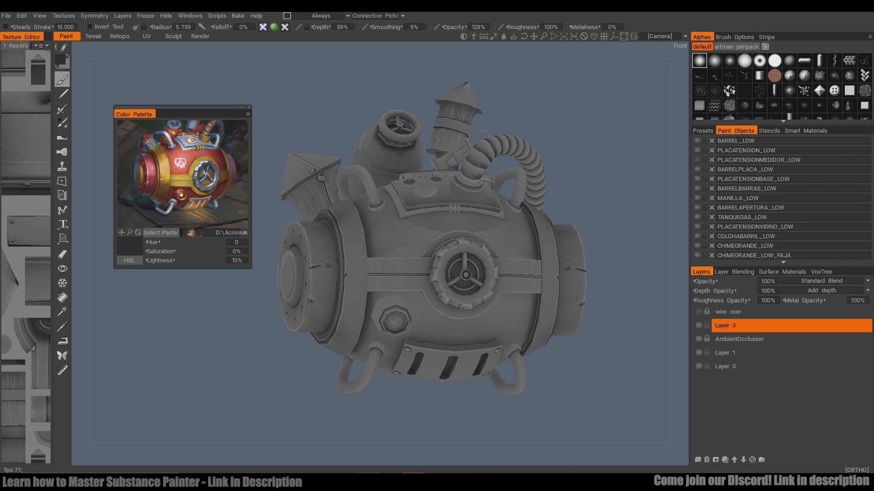
# Hide the barrel's outer accessories, including BARRELBARRAS_LOW, TANQUEGAS_LOW and CHIMEGRANDE_LOW.
pyautogui.keyDown('alt'); pyautogui.moveTo(455, 228); pyautogui.dragTo(524, 214); pyautogui.keyUp('alt')
pyautogui.keyDown('alt'); pyautogui.moveTo(523, 214); pyautogui.dragTo(569, 214, button='right'); pyautogui.keyUp('alt')
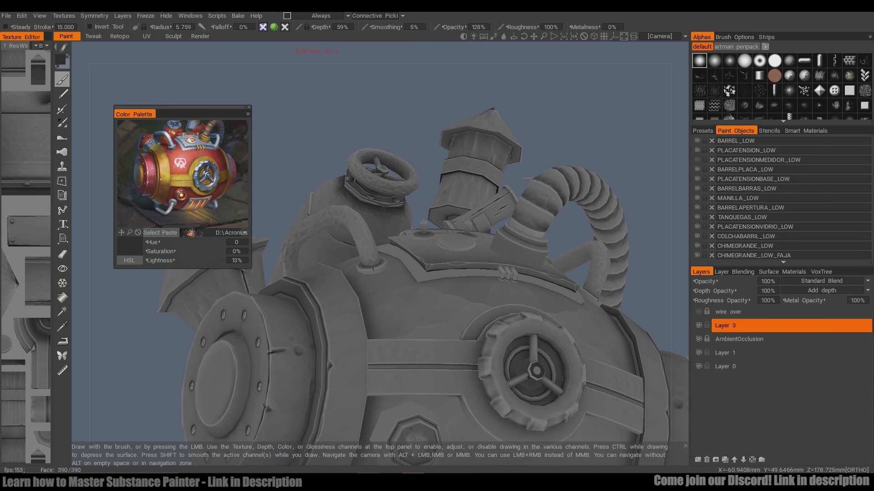
pyautogui.keyDown('alt'); pyautogui.moveTo(455, 273); pyautogui.dragTo(448, 214, button='middle'); pyautogui.keyUp('alt')
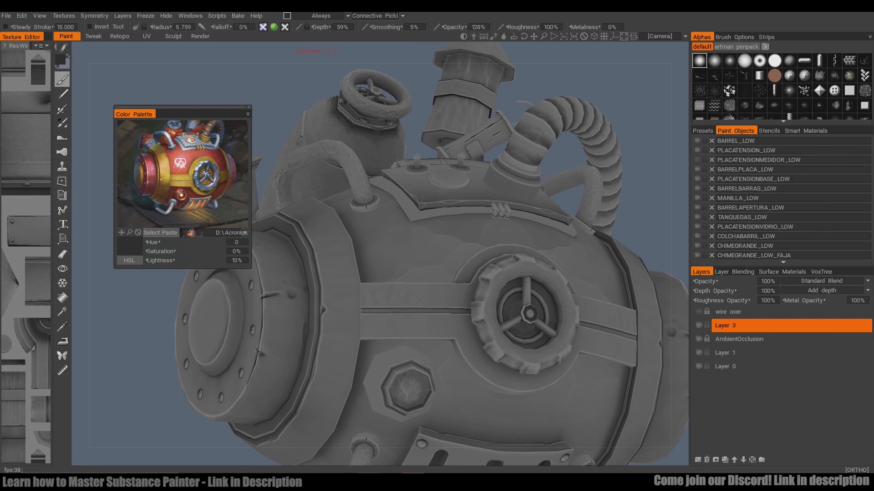
pyautogui.click(697, 188)
pyautogui.click(697, 198)
pyautogui.click(697, 198)
pyautogui.click(697, 217)
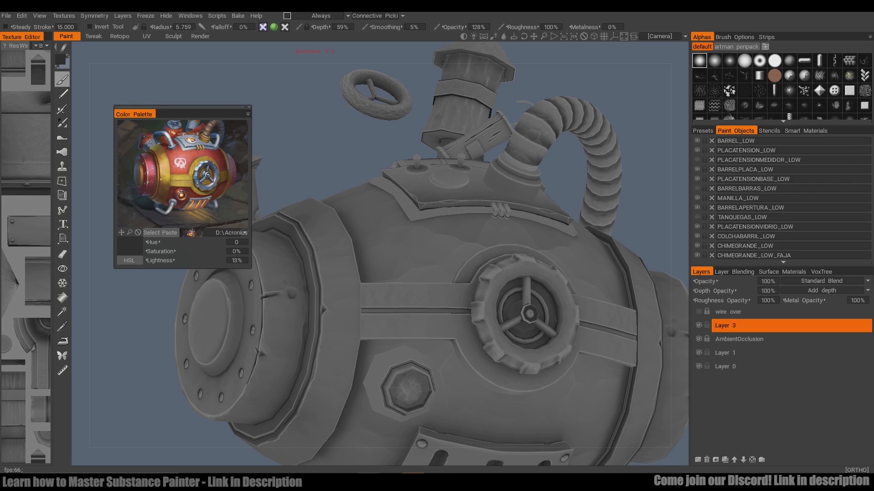
pyautogui.keyDown('alt'); pyautogui.moveTo(455, 227); pyautogui.dragTo(401, 228, button='right'); pyautogui.keyUp('alt')
pyautogui.keyDown('alt'); pyautogui.moveTo(455, 228); pyautogui.dragTo(455, 282); pyautogui.keyUp('alt')
pyautogui.click(696, 226)
pyautogui.click(696, 236)
pyautogui.click(697, 245)
pyautogui.scroll(-2, 696, 236)
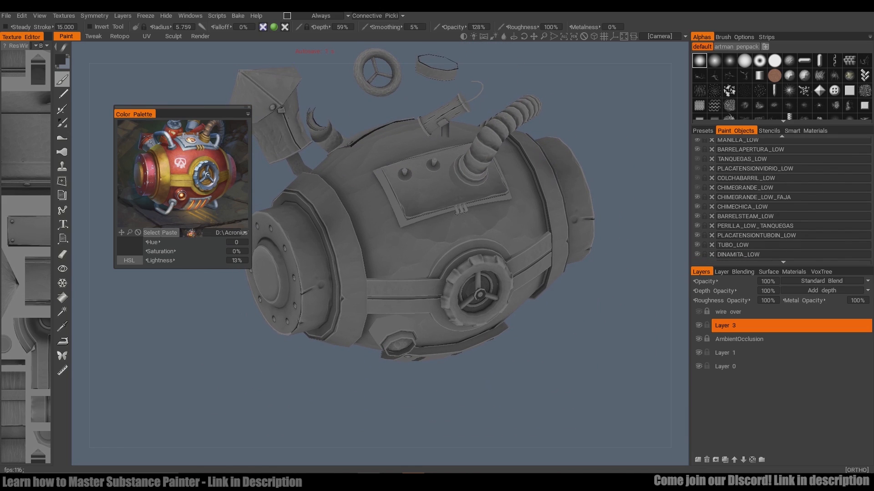
# Hide the chimney band, small chimney, steam part, corrugated tube and dynamite objects.
pyautogui.click(697, 197)
pyautogui.click(697, 206)
pyautogui.click(696, 216)
pyautogui.click(697, 216)
pyautogui.keyDown('alt'); pyautogui.moveTo(318, 273); pyautogui.dragTo(455, 291); pyautogui.keyUp('alt')
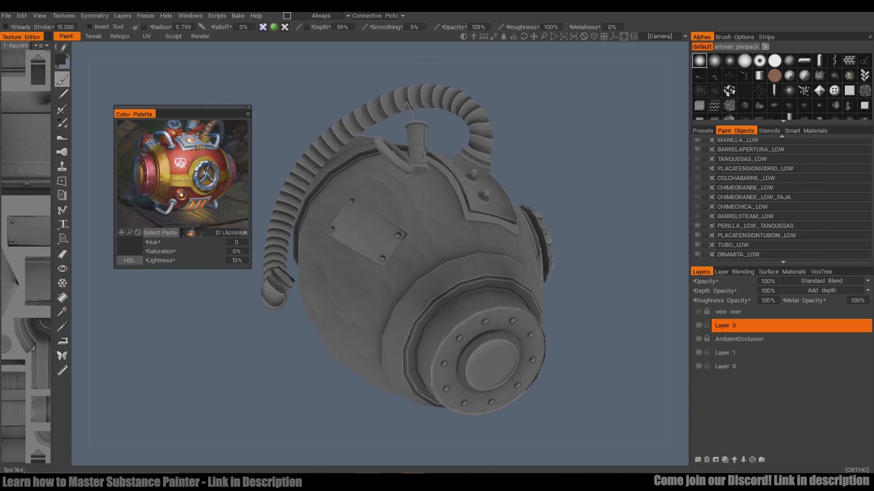
pyautogui.click(696, 245)
pyautogui.click(697, 254)
pyautogui.scroll(-2, 697, 246)
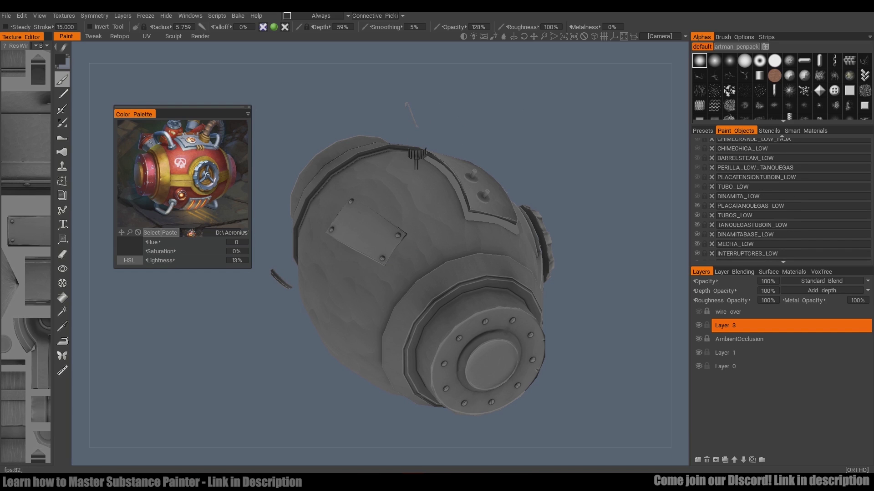
# Hide PLACATANQUEGAS_LOW, DINAMITABASE_LOW, MECHA_LOW and both switch objects, leaving the main barrel body shown.
pyautogui.click(697, 196)
pyautogui.moveTo(364, 273)
pyautogui.keyDown('alt'); pyautogui.mouseDown()
pyautogui.moveTo(445, 273)
pyautogui.moveTo(405, 277)
pyautogui.mouseUp(); pyautogui.keyUp('alt')
pyautogui.click(697, 205)
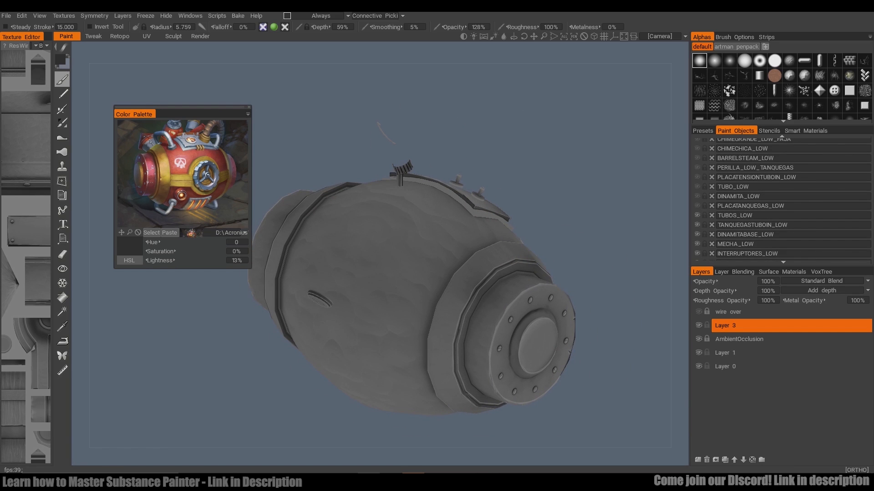
pyautogui.keyDown('alt'); pyautogui.moveTo(385, 132); pyautogui.dragTo(650, 113); pyautogui.keyUp('alt')
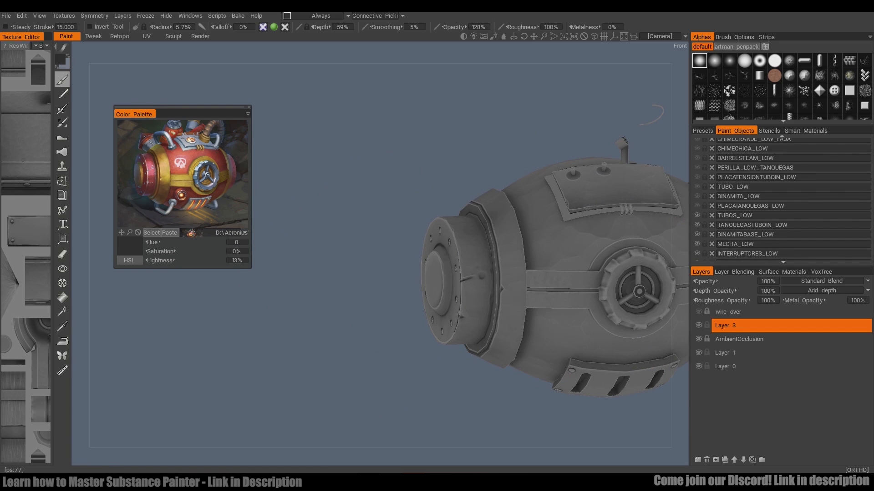
pyautogui.keyDown('alt'); pyautogui.moveTo(640, 237); pyautogui.dragTo(489, 233, button='middle'); pyautogui.keyUp('alt')
pyautogui.click(697, 234)
pyautogui.click(696, 244)
pyautogui.scroll(-1, 697, 244)
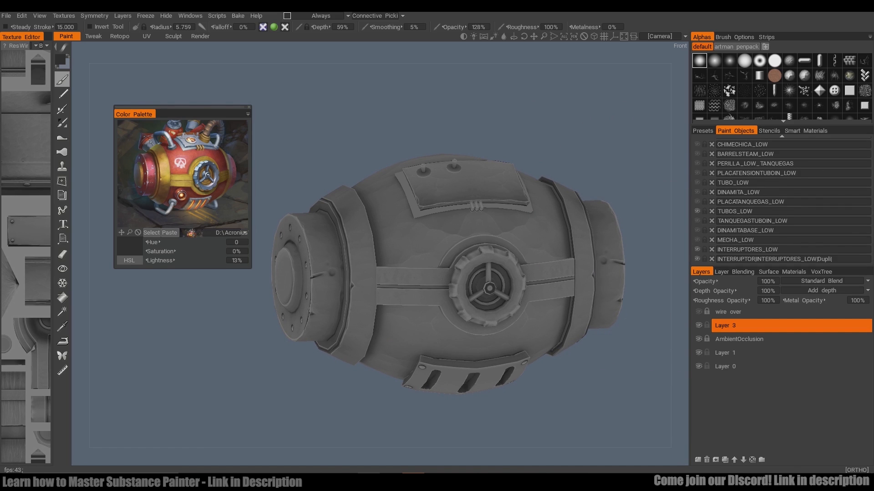
pyautogui.click(697, 259)
pyautogui.keyDown('alt'); pyautogui.moveTo(455, 273); pyautogui.dragTo(482, 273); pyautogui.keyUp('alt')
# Calculate the barrel body's occlusion into a new layer with Sphere light sources, 2048 lights, and additional anti-aliasing disabled.
pyautogui.scroll(-3, 455, 268)
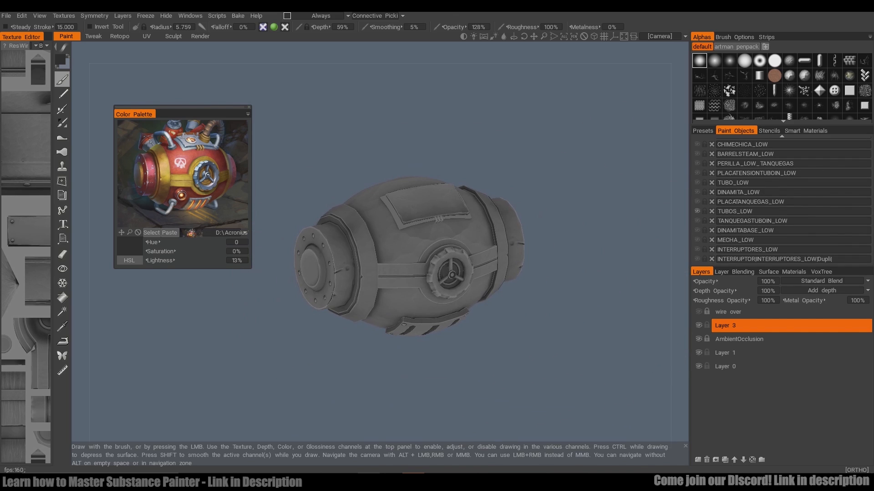
pyautogui.click(63, 16)
pyautogui.click(83, 162)
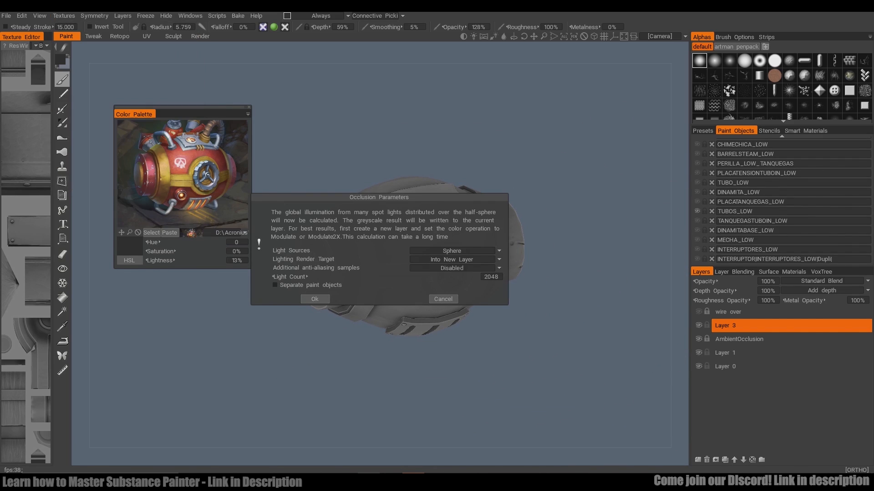
pyautogui.click(452, 251)
pyautogui.click(452, 270)
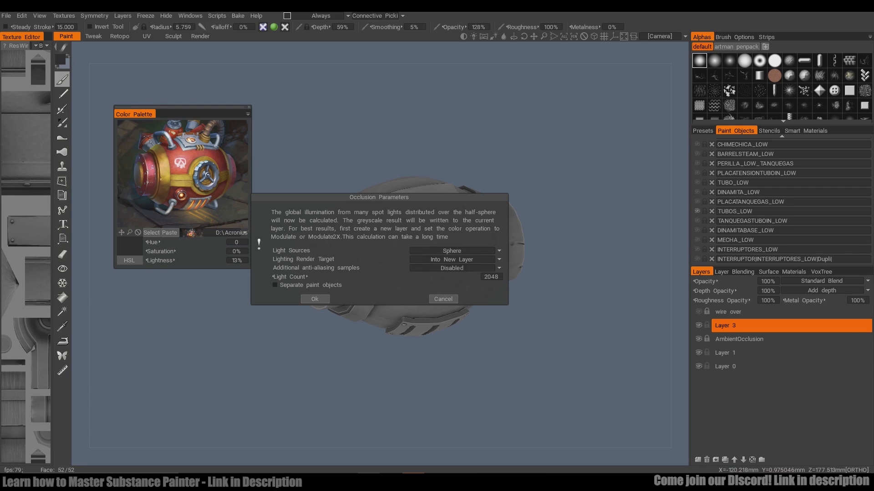
pyautogui.click(452, 260)
pyautogui.click(452, 287)
pyautogui.click(315, 299)
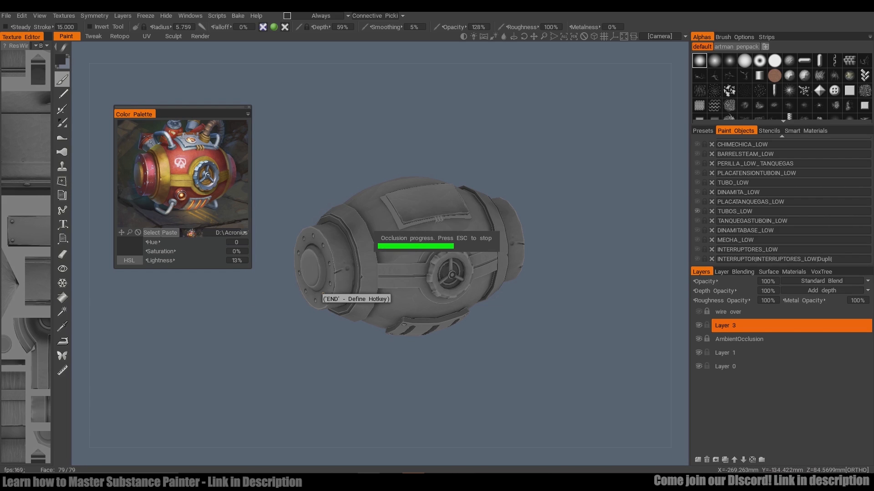
pyautogui.press('KP_2')
pyautogui.scroll(3, 451, 282)
pyautogui.scroll(-2, 451, 282)
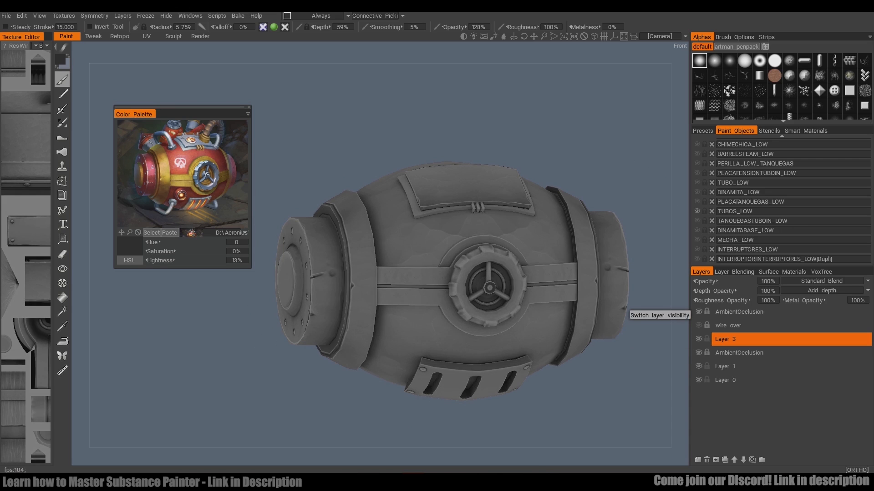
# Compare the barrel shading with and without the newly calculated ambient occlusion layer.
pyautogui.click(699, 311)
pyautogui.click(698, 312)
pyautogui.click(699, 312)
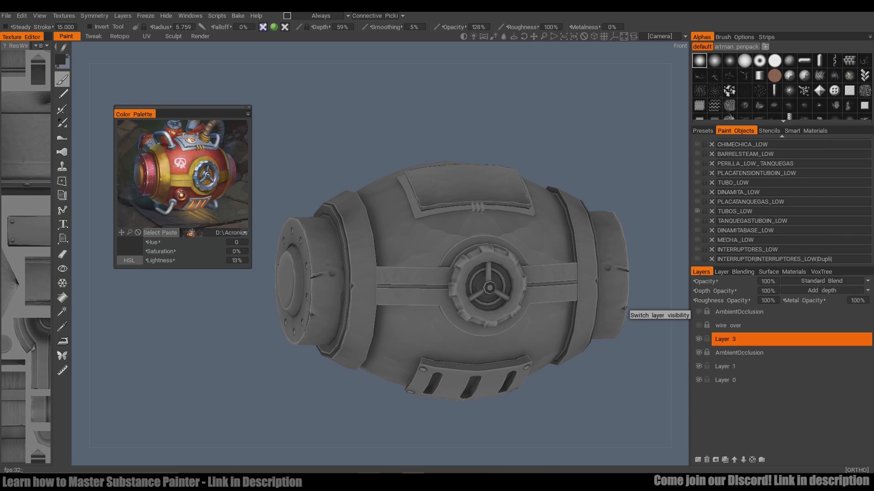
pyautogui.click(699, 312)
pyautogui.click(699, 312)
pyautogui.click(698, 311)
pyautogui.click(699, 312)
pyautogui.click(699, 312)
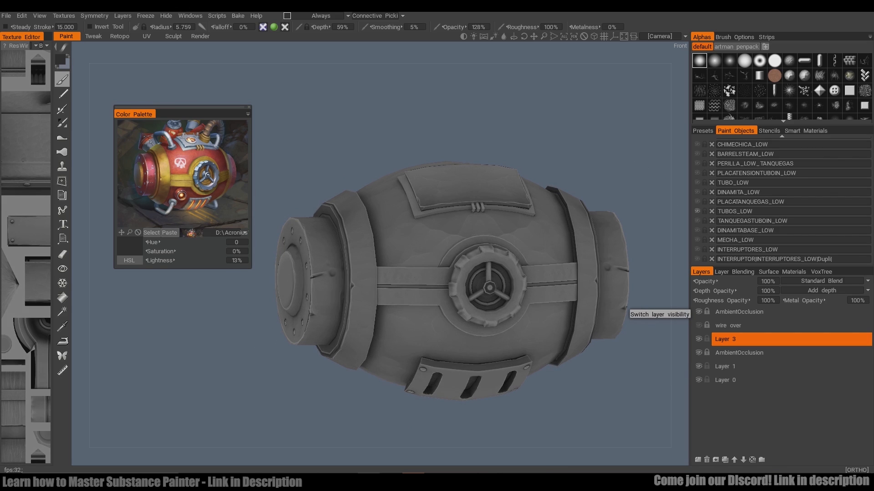
# Rename the new occlusion layer as AmbientOcclusion 3dcoat.
pyautogui.doubleClick(760, 312)
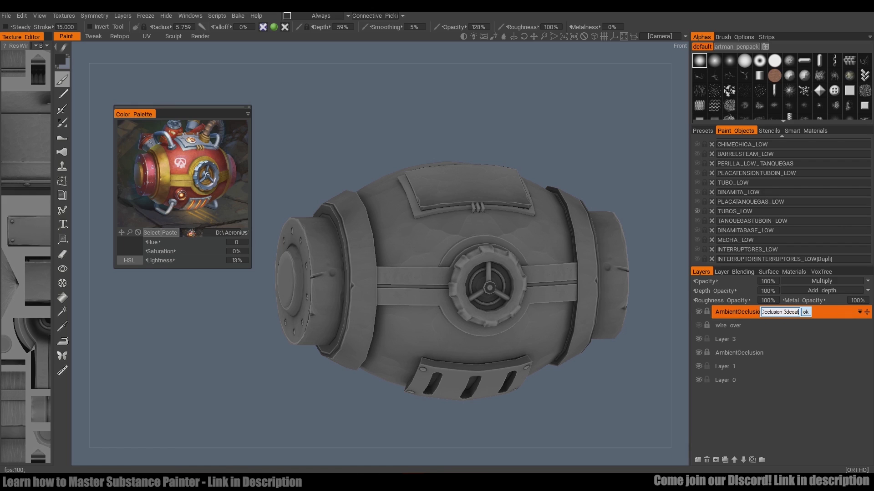
pyautogui.write('3dcoat')
pyautogui.press('Return')
# Calculate the curvature of the visible barrel body with the default baking parameters.
pyautogui.click(64, 15)
pyautogui.click(83, 170)
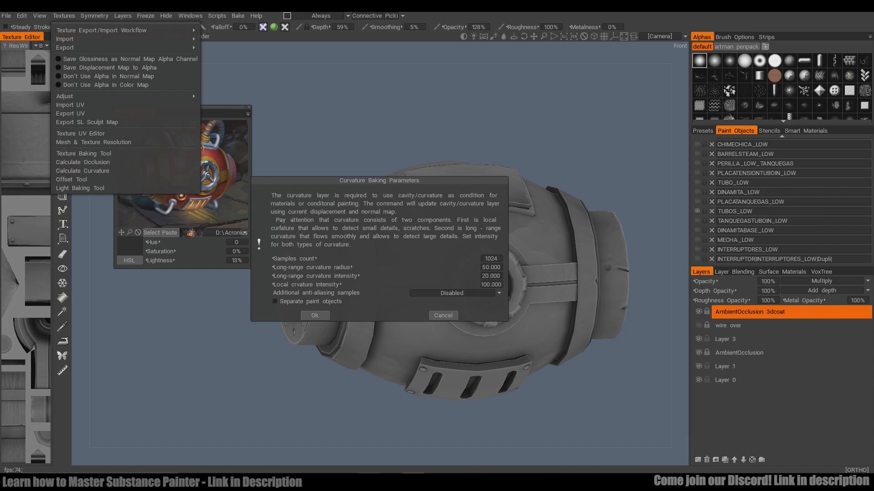
pyautogui.click(320, 314)
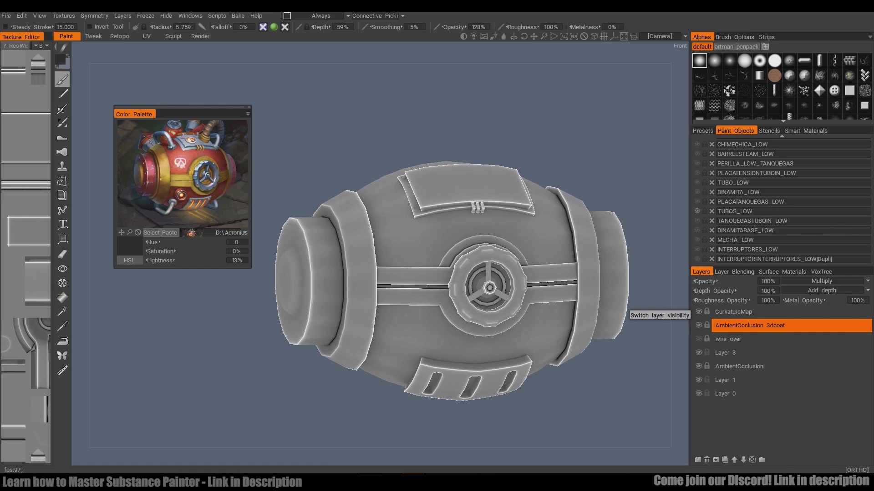
# Set the curvature layer's blending to SoftLight at 45% opacity, checking its effect on the barrel.
pyautogui.click(733, 311)
pyautogui.click(821, 280)
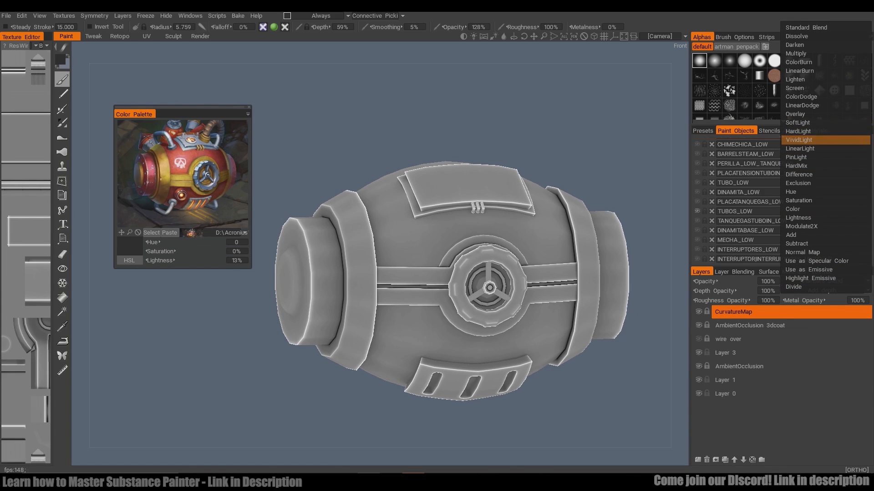
pyautogui.click(797, 123)
pyautogui.click(699, 312)
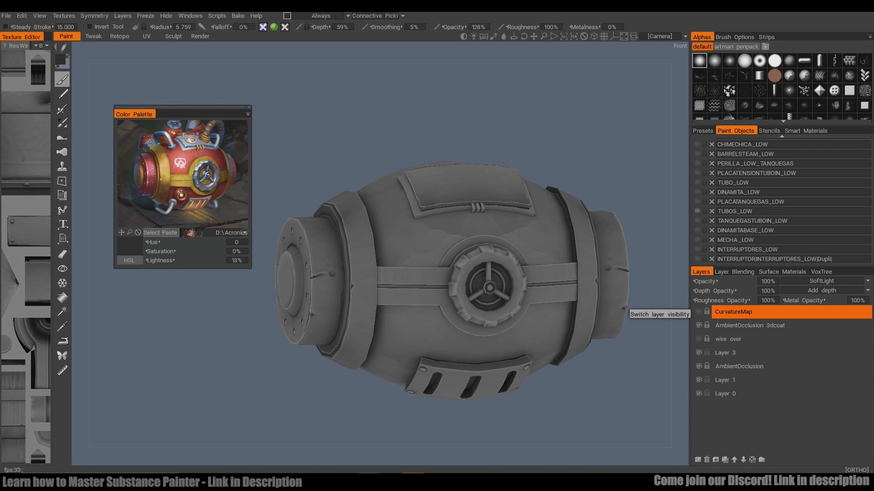
pyautogui.click(699, 312)
pyautogui.moveTo(767, 290); pyautogui.dragTo(732, 280)
pyautogui.click(767, 291)
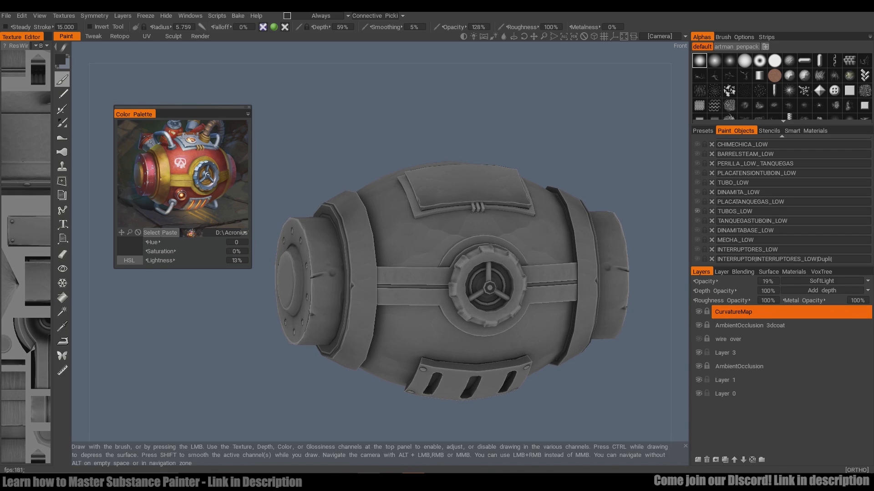
pyautogui.click(767, 281)
pyautogui.click(699, 312)
pyautogui.click(699, 311)
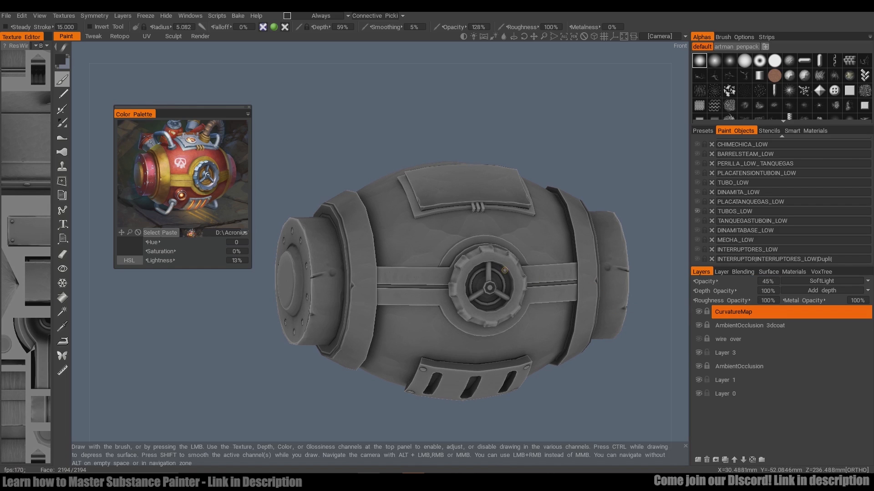
# Rename the curvature layer as CurvatureMap 3d coat.
pyautogui.scroll(-4, 380, 254)
pyautogui.moveTo(373, 315)
pyautogui.keyDown('alt'); pyautogui.mouseDown()
pyautogui.moveTo(388, 309)
pyautogui.moveTo(373, 308)
pyautogui.mouseUp(); pyautogui.keyUp('alt')
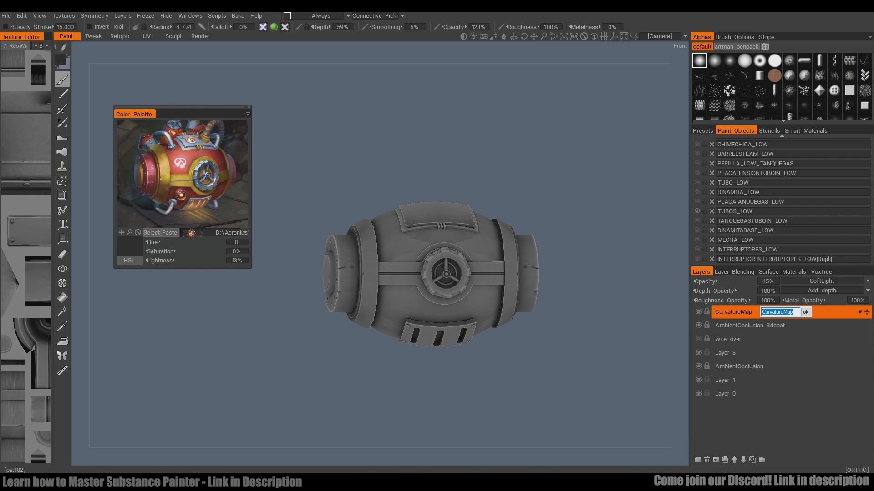
pyautogui.write('coat')
pyautogui.press('Return')
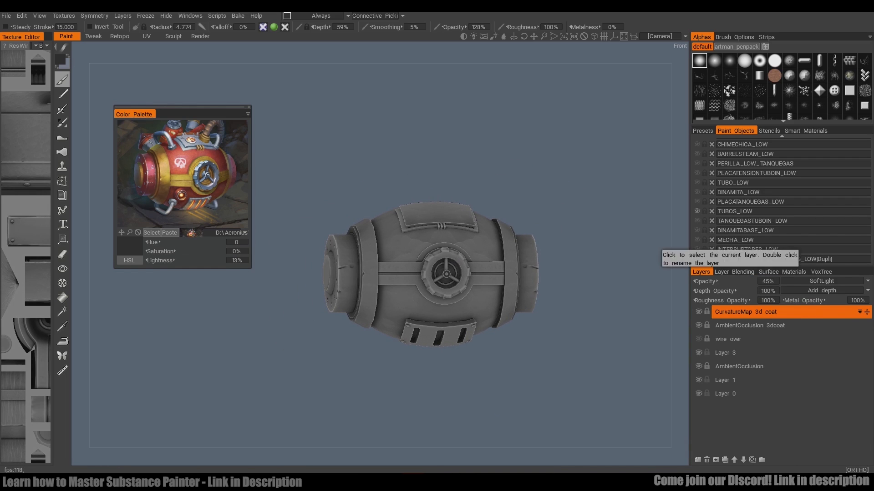
pyautogui.moveTo(291, 273)
pyautogui.keyDown('alt'); pyautogui.mouseDown()
pyautogui.moveTo(310, 279)
pyautogui.moveTo(291, 273)
pyautogui.mouseUp(); pyautogui.keyUp('alt')
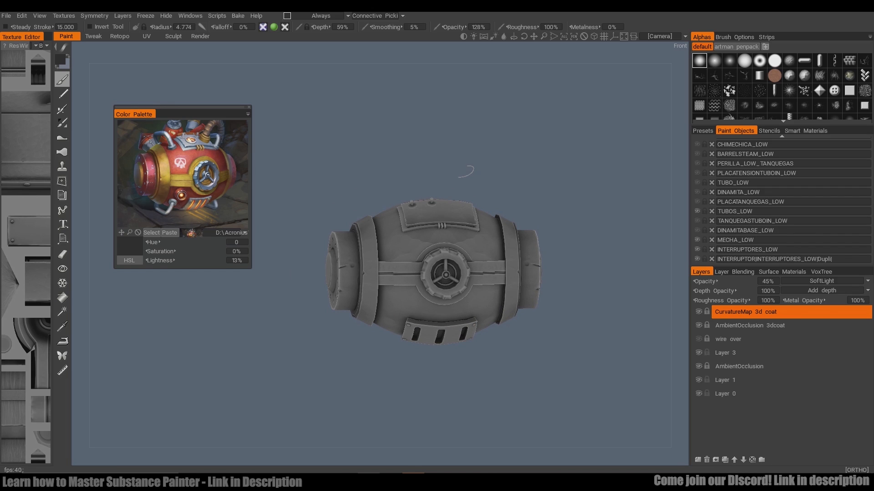
# Show the hidden accessories such as the chimneys, gas tank and corrugated tube, and hide the main barrel body parts.
pyautogui.scroll(2, 696, 144)
pyautogui.moveTo(696, 154); pyautogui.dragTo(696, 145)
pyautogui.scroll(2, 696, 145)
pyautogui.click(697, 203)
pyautogui.moveTo(697, 203); pyautogui.dragTo(696, 165)
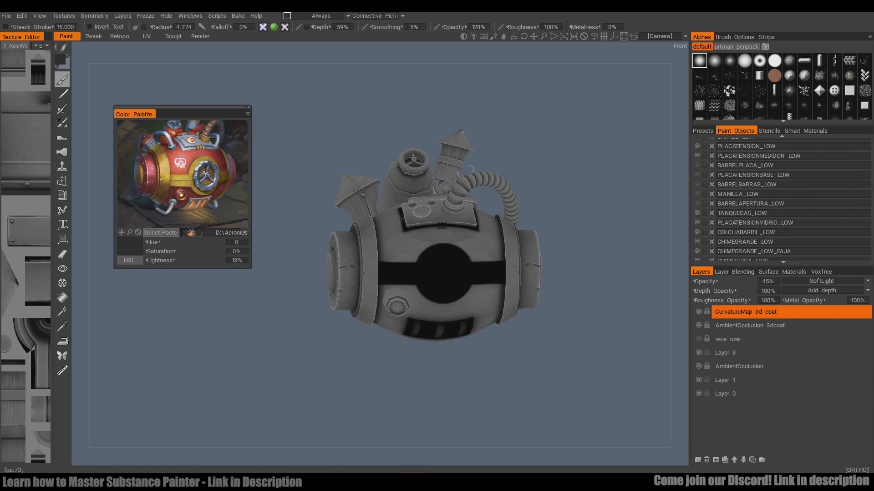
pyautogui.scroll(1, 696, 150)
pyautogui.click(697, 150)
pyautogui.click(696, 150)
pyautogui.click(697, 140)
pyautogui.moveTo(309, 273)
pyautogui.keyDown('alt'); pyautogui.mouseDown()
pyautogui.moveTo(282, 284)
pyautogui.moveTo(310, 279)
pyautogui.mouseUp(); pyautogui.keyUp('alt')
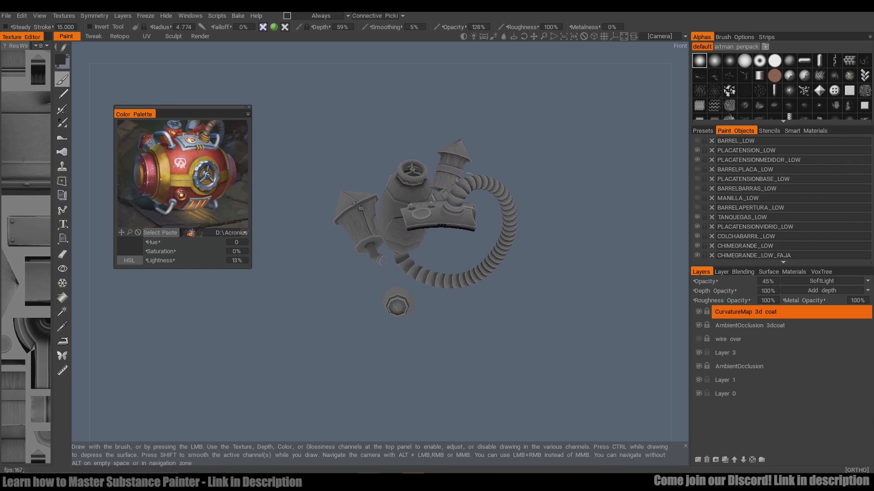
# Check which accessories the chimney, steam and tube entries control by briefly switching their visibility and inspecting the model.
pyautogui.click(697, 246)
pyautogui.scroll(-1, 697, 246)
pyautogui.click(697, 236)
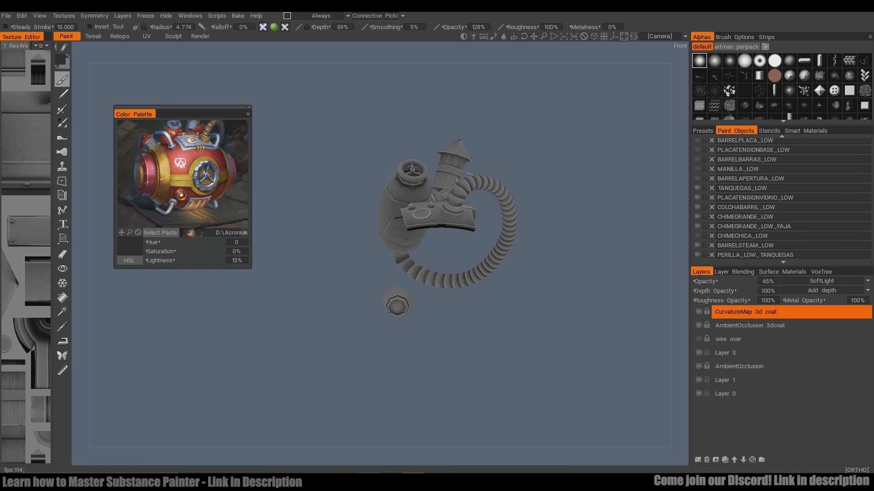
pyautogui.click(697, 236)
pyautogui.doubleClick(697, 245)
pyautogui.scroll(-1, 697, 246)
pyautogui.doubleClick(696, 245)
pyautogui.scroll(-1, 697, 245)
pyautogui.scroll(3, 697, 245)
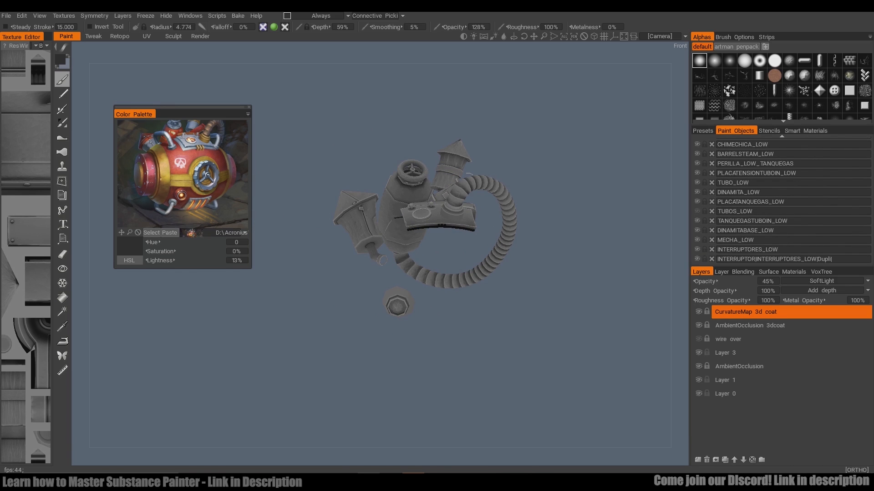
pyautogui.moveTo(546, 254)
pyautogui.mouseDown()
pyautogui.moveTo(609, 255)
pyautogui.moveTo(551, 259)
pyautogui.mouseUp()
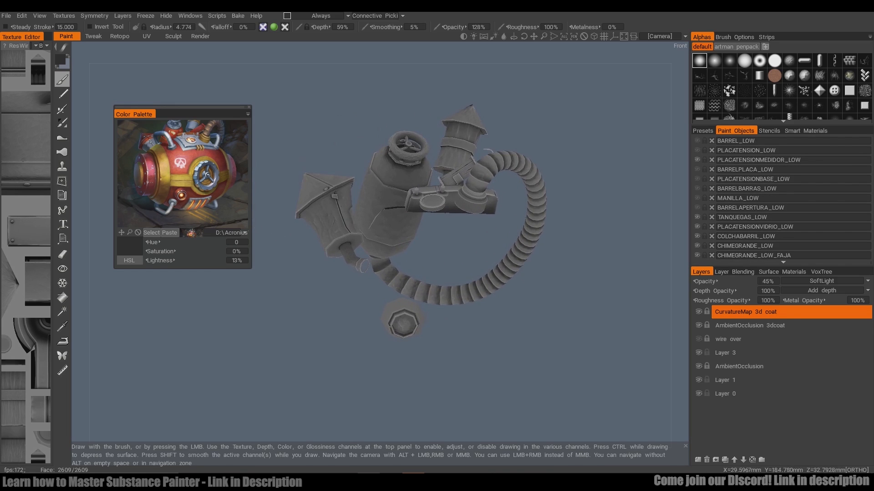
pyautogui.scroll(3, 551, 259)
# Compare the accessories with and without the curvature and 3dcoat occlusion layers.
pyautogui.click(699, 312)
pyautogui.click(699, 326)
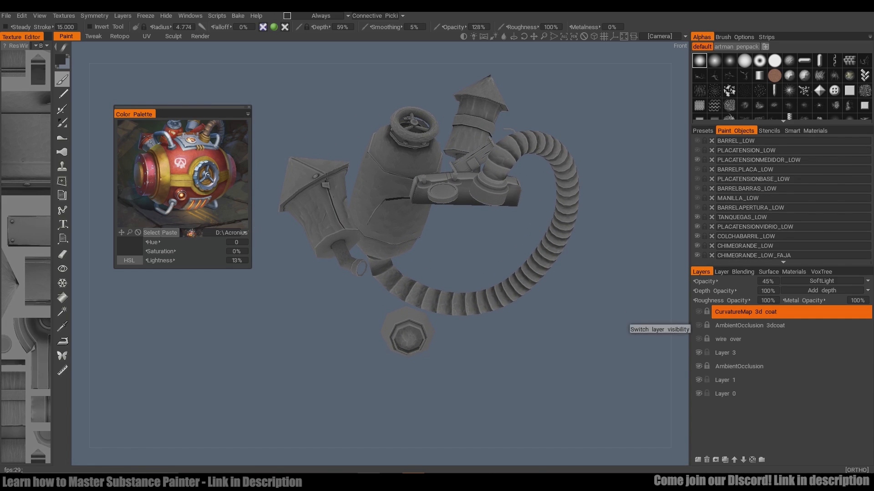
pyautogui.click(698, 325)
pyautogui.click(699, 312)
pyautogui.click(699, 311)
pyautogui.click(699, 312)
# Calculate occlusion for the visible accessories into another new layer.
pyautogui.click(751, 326)
pyautogui.click(64, 15)
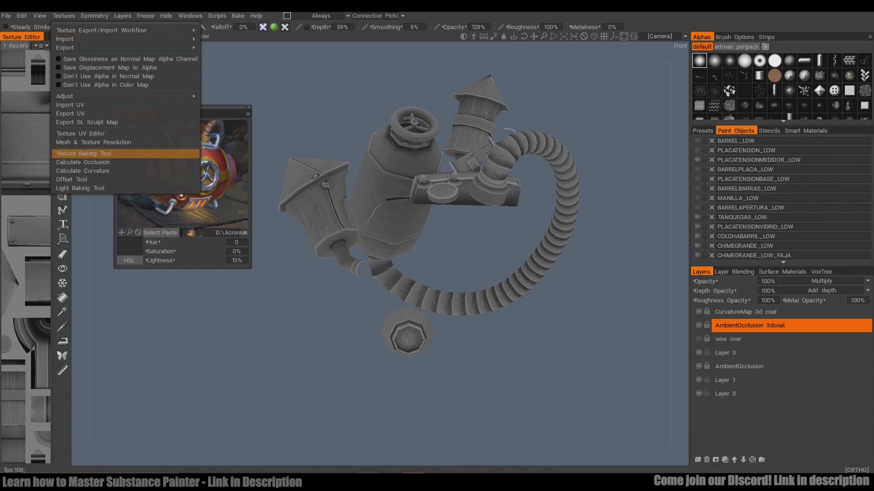
pyautogui.click(91, 156)
pyautogui.click(315, 299)
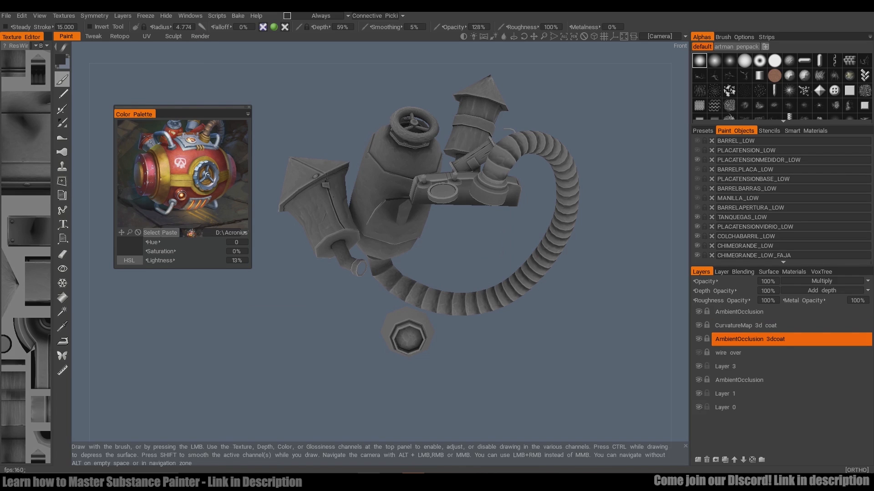
pyautogui.moveTo(382, 217)
pyautogui.keyDown('alt'); pyautogui.mouseDown()
pyautogui.moveTo(382, 255)
pyautogui.moveTo(382, 201)
pyautogui.mouseUp(); pyautogui.keyUp('alt')
pyautogui.scroll(-3, 382, 200)
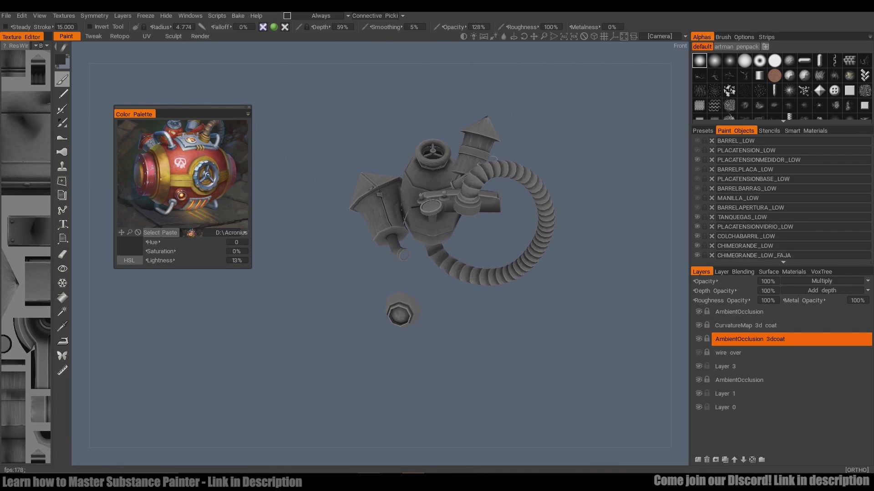
# Show the barrel body, plates, bars and remaining hidden objects again so the whole model is displayed.
pyautogui.click(697, 141)
pyautogui.moveTo(697, 169); pyautogui.dragTo(698, 217)
pyautogui.click(697, 217)
pyautogui.scroll(-3, 782, 198)
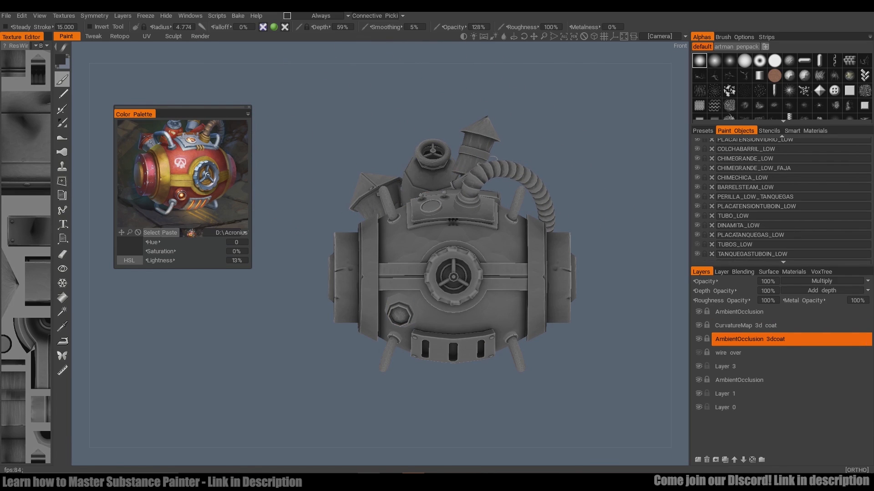
# Rename the accessories' occlusion layer as AmbientOcclusion 3dcoat 2.
pyautogui.doubleClick(759, 312)
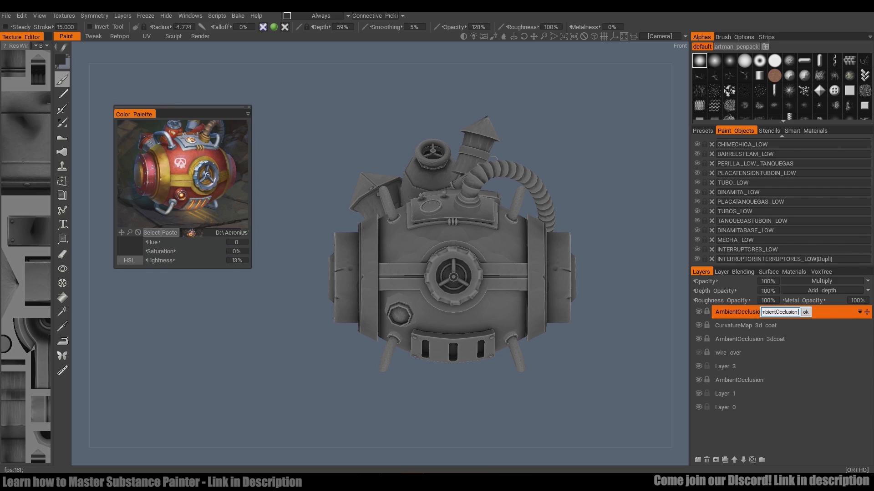
pyautogui.write('3dcoat 2')
pyautogui.press('Return')
pyautogui.keyDown('alt'); pyautogui.moveTo(382, 200); pyautogui.dragTo(409, 209); pyautogui.keyUp('alt')
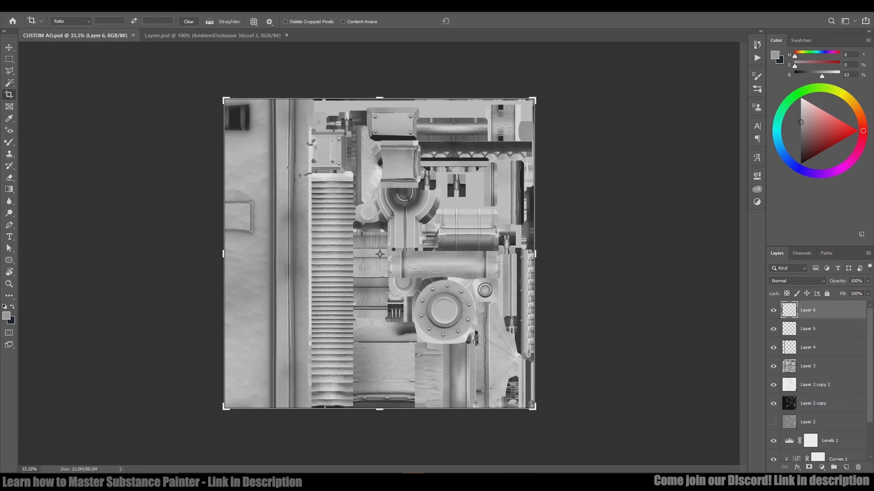
# Switch to Photoshop, close CUSTOM AO.psd, and brighten Layers.psd with a Curves adjustment layer.
pyautogui.click(132, 35)
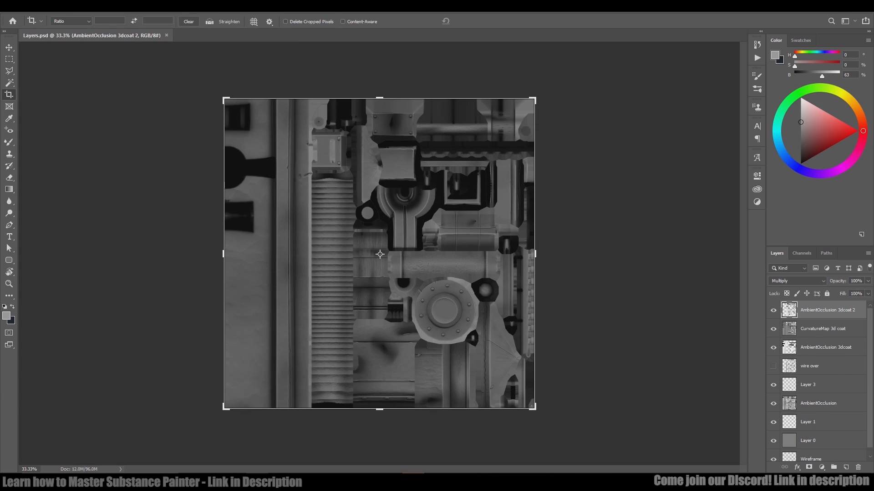
pyautogui.keyDown('alt'); pyautogui.scroll(3, 380, 254); pyautogui.keyUp('alt')
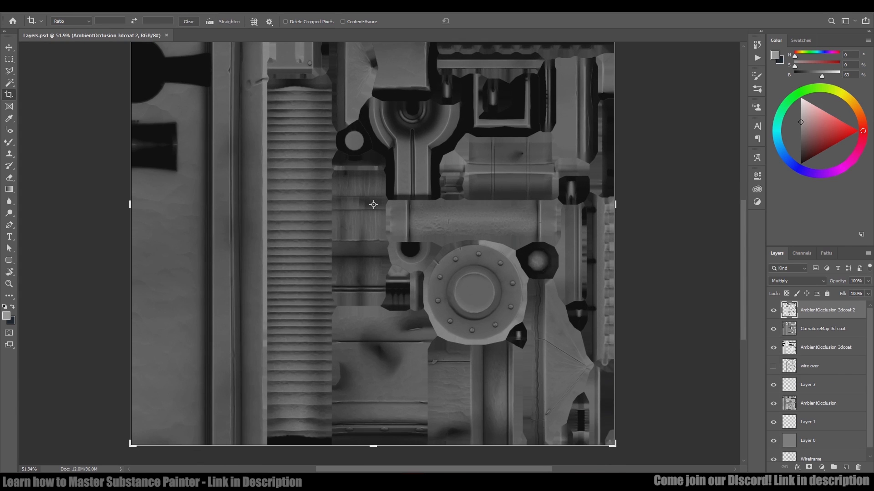
pyautogui.click(821, 468)
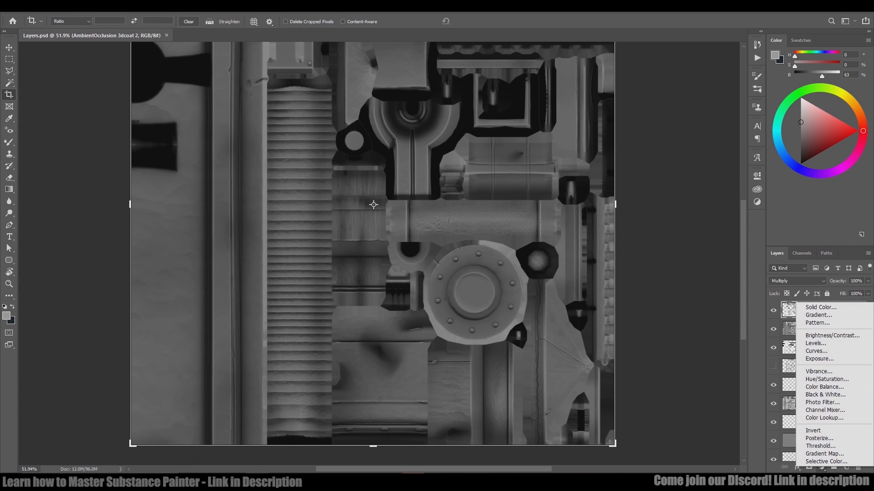
pyautogui.click(816, 351)
pyautogui.moveTo(673, 283); pyautogui.dragTo(672, 272)
pyautogui.moveTo(699, 246); pyautogui.dragTo(699, 246)
# Add a Levels adjustment layer above the curves and adjust its shadow input.
pyautogui.click(821, 468)
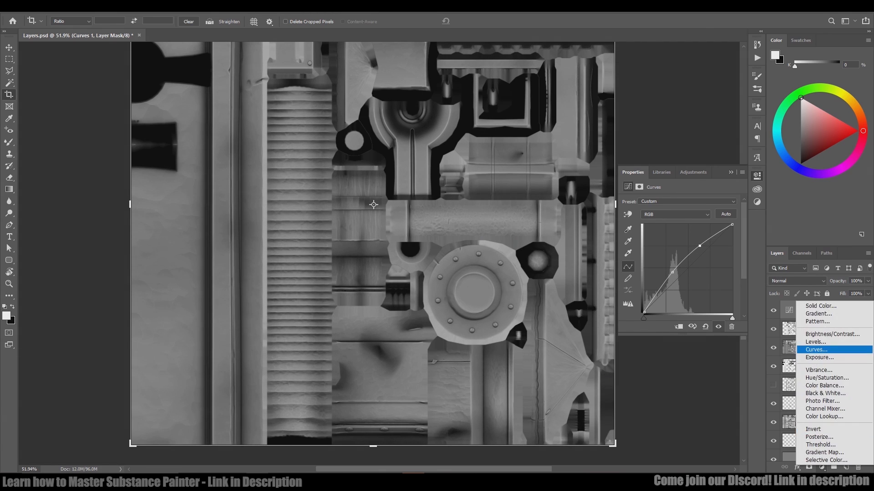
pyautogui.click(815, 342)
pyautogui.moveTo(636, 294)
pyautogui.mouseDown()
pyautogui.moveTo(648, 294)
pyautogui.moveTo(641, 295)
pyautogui.mouseUp()
pyautogui.click(731, 172)
# Compare the texture with and without the Curves and Levels adjustments.
pyautogui.click(772, 329)
pyautogui.click(773, 310)
pyautogui.click(772, 310)
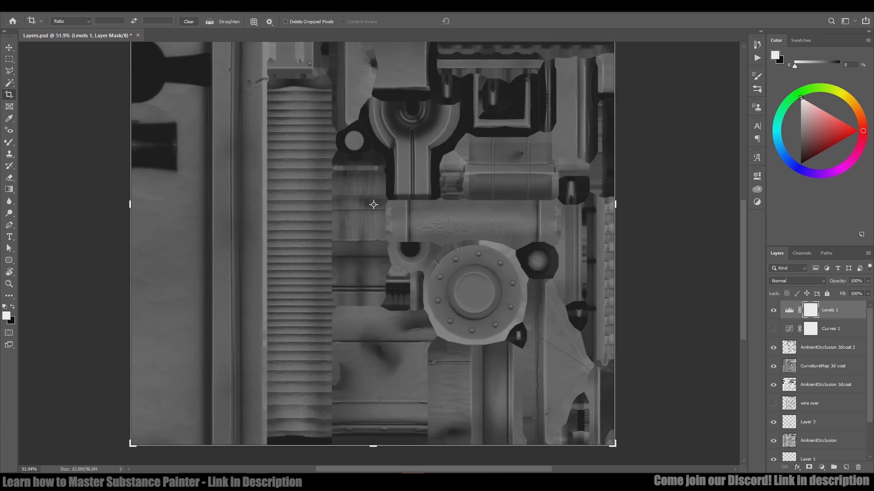
pyautogui.click(772, 329)
pyautogui.click(773, 329)
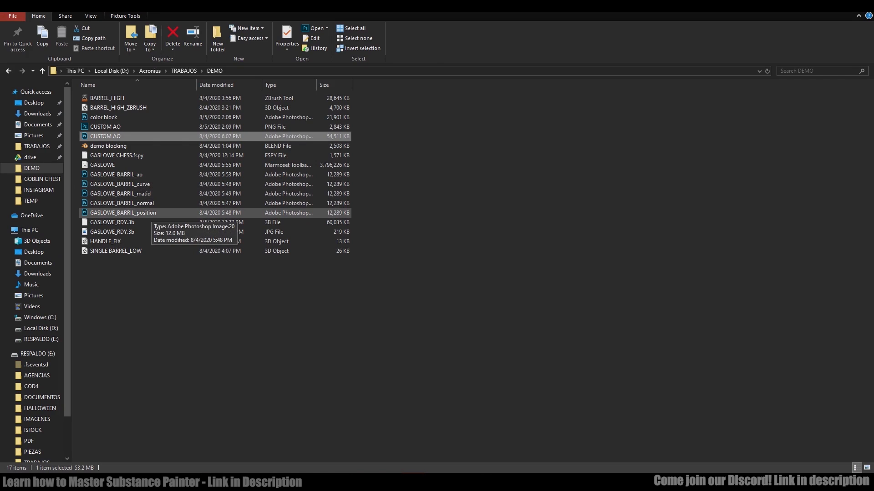
# Open A_bentnormalobj.psd, duplicate its green channel, and delete the original RGB channels.
pyautogui.doubleClick(219, 210)
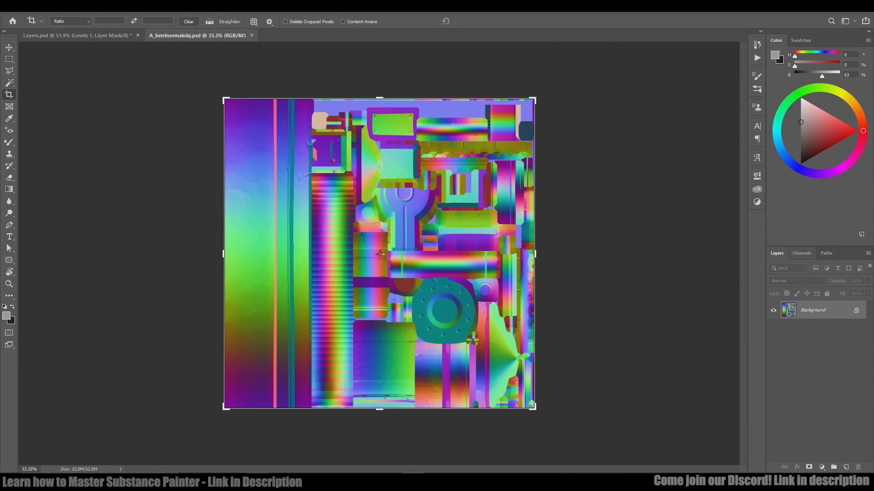
pyautogui.click(801, 253)
pyautogui.hotkey('ctrl', '4')
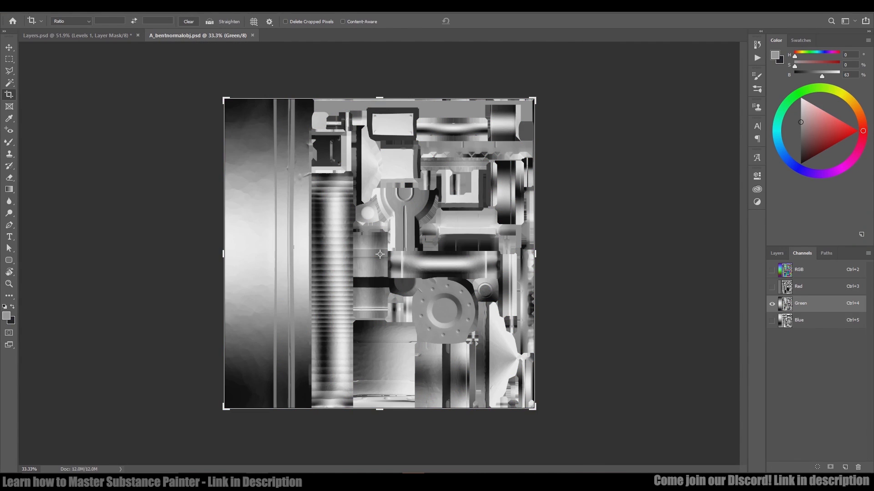
pyautogui.hotkey('ctrl', '2')
pyautogui.click(800, 303)
pyautogui.moveTo(800, 304); pyautogui.dragTo(845, 466)
pyautogui.click(798, 269)
pyautogui.click(858, 466)
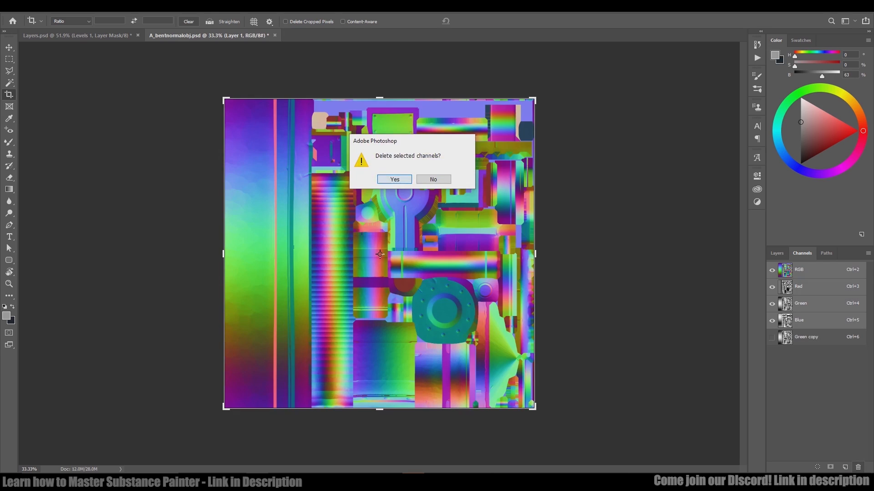
pyautogui.click(394, 179)
# Convert the remaining green channel image to Grayscale mode and back to RGB Color mode.
pyautogui.click(55, 7)
pyautogui.moveTo(68, 16)
pyautogui.click(166, 24)
pyautogui.click(55, 7)
pyautogui.click(166, 51)
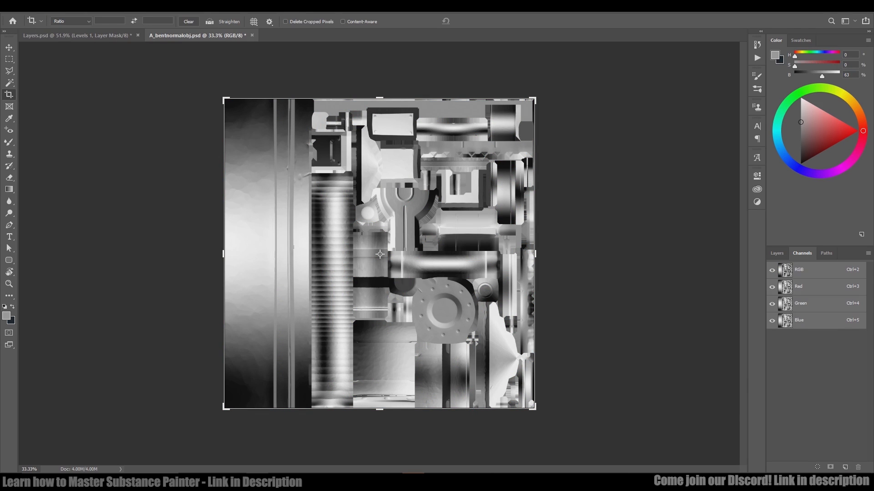
# Add the grayscale image to Layers.psd as a new layer, set it to Soft Light, and compare the texture without it.
pyautogui.moveTo(206, 35); pyautogui.dragTo(287, 65)
pyautogui.press('F7')
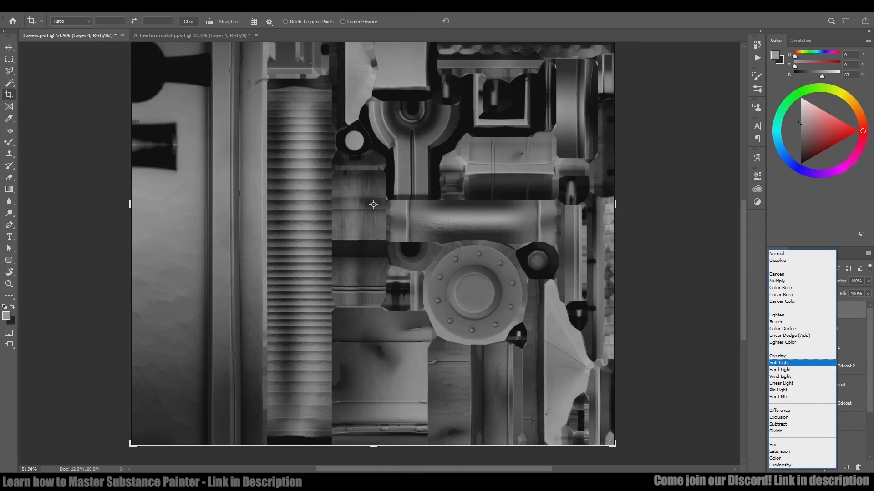
pyautogui.click(779, 362)
pyautogui.click(773, 310)
pyautogui.click(773, 310)
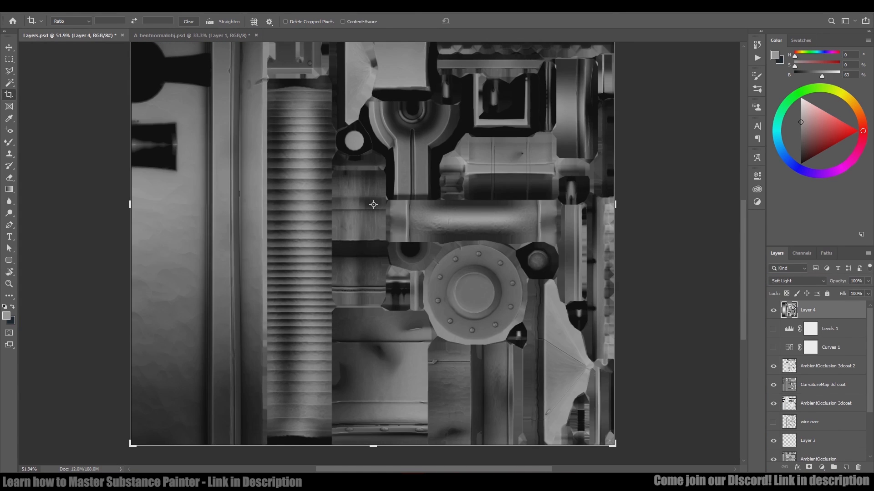
# Duplicate Layer 4 and hide the copy, then set the original to Screen blending and open its Levels adjustment.
pyautogui.hotkey('ctrl', 'j')
pyautogui.hotkey('ctrl', '-')
pyautogui.click(773, 310)
pyautogui.click(808, 328)
pyautogui.click(796, 281)
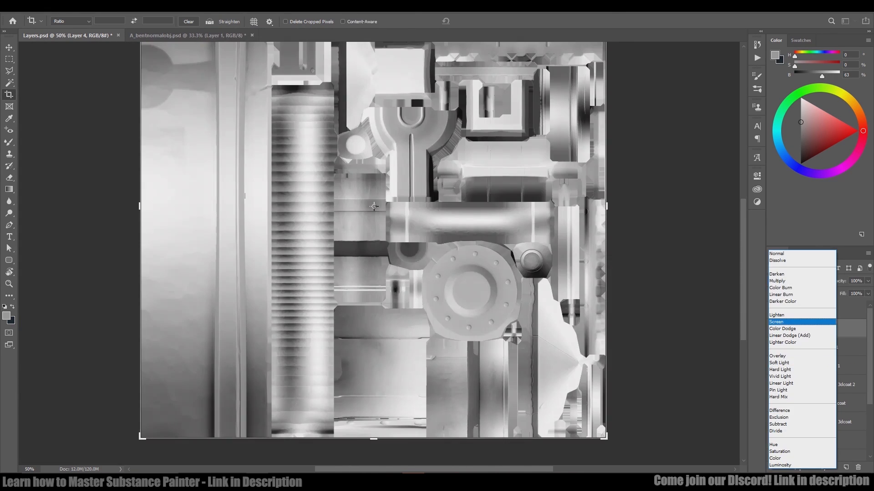
pyautogui.press('Return')
pyautogui.hotkey('ctrl', 'l')
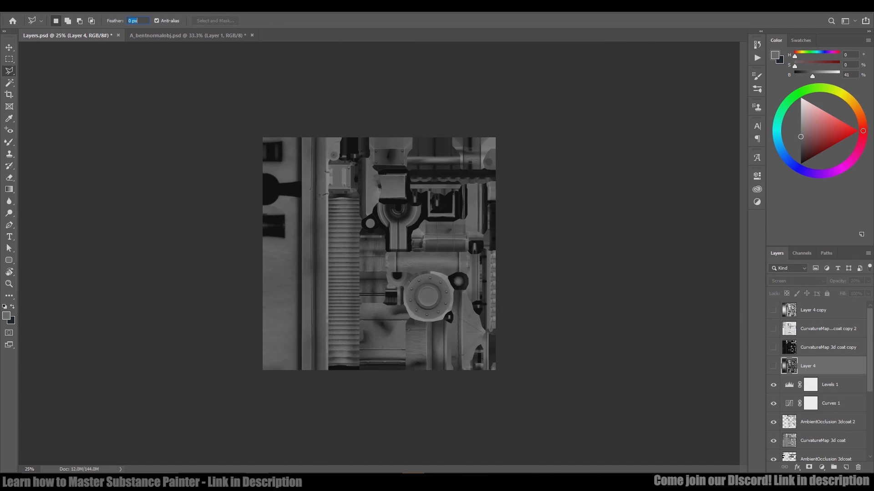
# Delete the Levels 1 and Curves 1 adjustment layers and hide Layer 4 copy.
pyautogui.click(828, 422)
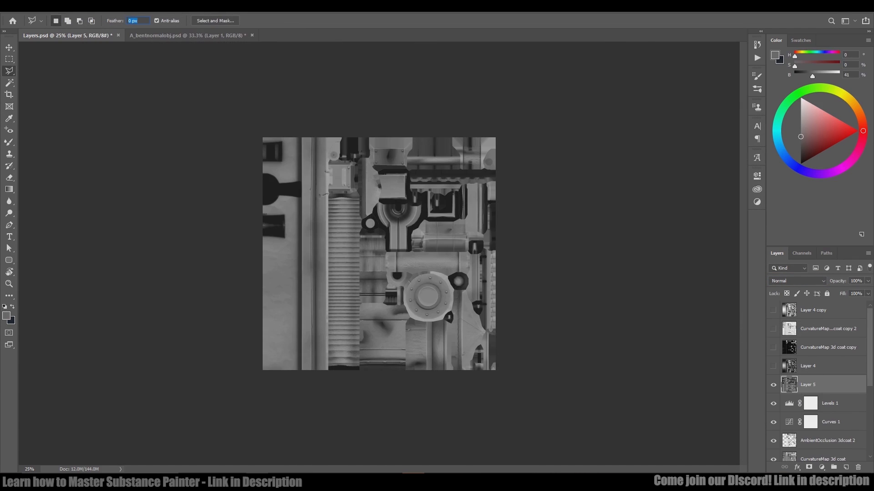
pyautogui.keyDown('shift'); pyautogui.click(828, 403); pyautogui.keyUp('shift')
pyautogui.click(858, 467)
pyautogui.press('Return')
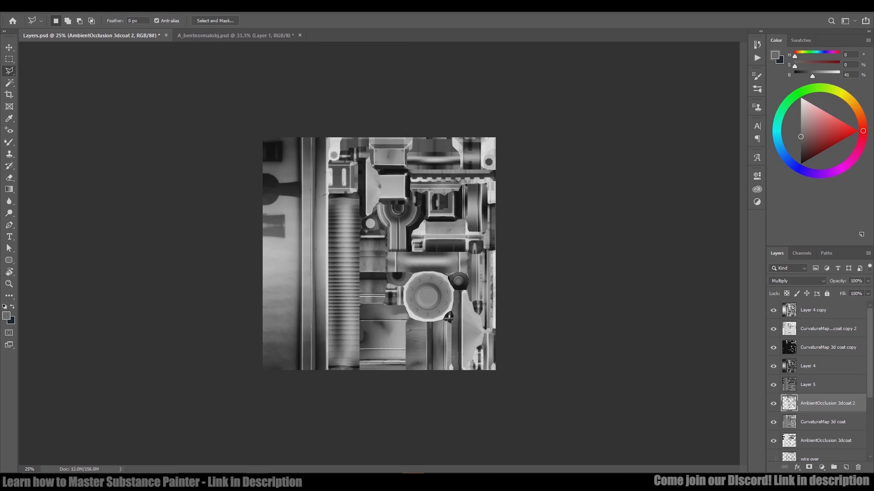
pyautogui.click(773, 310)
# Set Layer 4's midtone input level to 0.89 and white input level to 208, and its opacity to 66%.
pyautogui.click(822, 365)
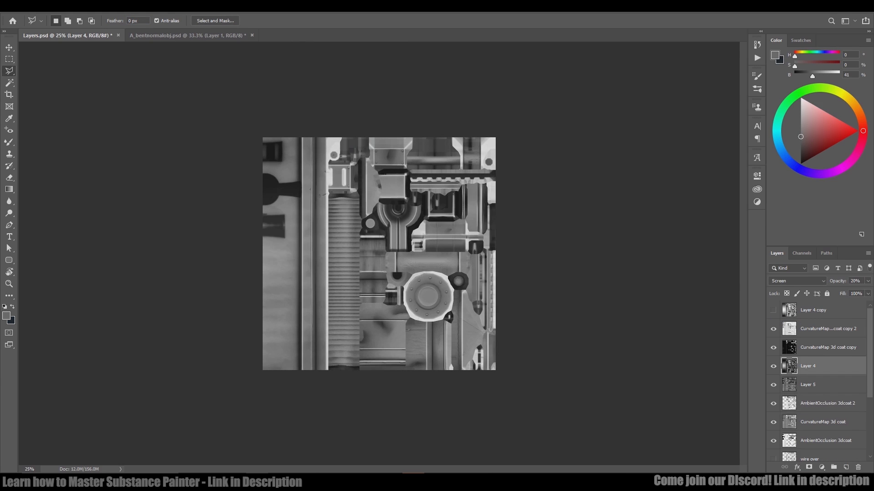
pyautogui.hotkey('ctrl', 'l')
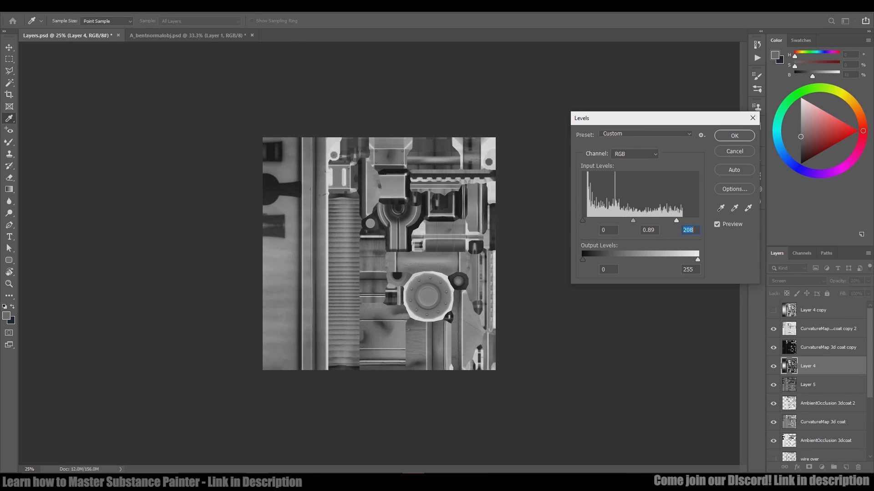
pyautogui.press('Return')
pyautogui.press('l')
pyautogui.moveTo(834, 291); pyautogui.dragTo(852, 292)
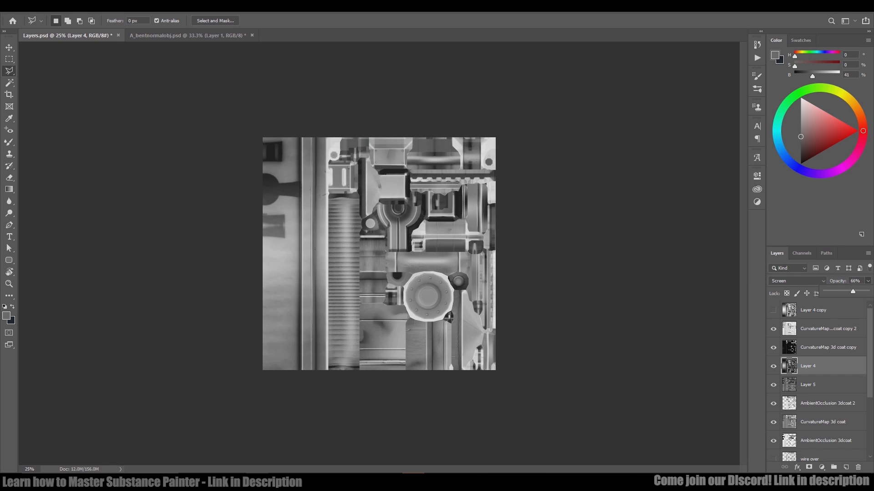
# Inspect the texture up close and compare the AmbientOcclusion layer alone with the full layer stack.
pyautogui.keyDown('ctrl'); pyautogui.moveTo(290, 242); pyautogui.dragTo(328, 237); pyautogui.keyUp('ctrl')
pyautogui.moveTo(532, 231); pyautogui.dragTo(451, 258)
pyautogui.keyDown('ctrl'); pyautogui.moveTo(451, 259); pyautogui.dragTo(608, 259); pyautogui.keyUp('ctrl')
pyautogui.hotkey('ctrl', '-')
pyautogui.hotkey('ctrl', '-')
pyautogui.hotkey('ctrl', '-')
pyautogui.scroll(-3, 818, 381)
pyautogui.click(772, 396)
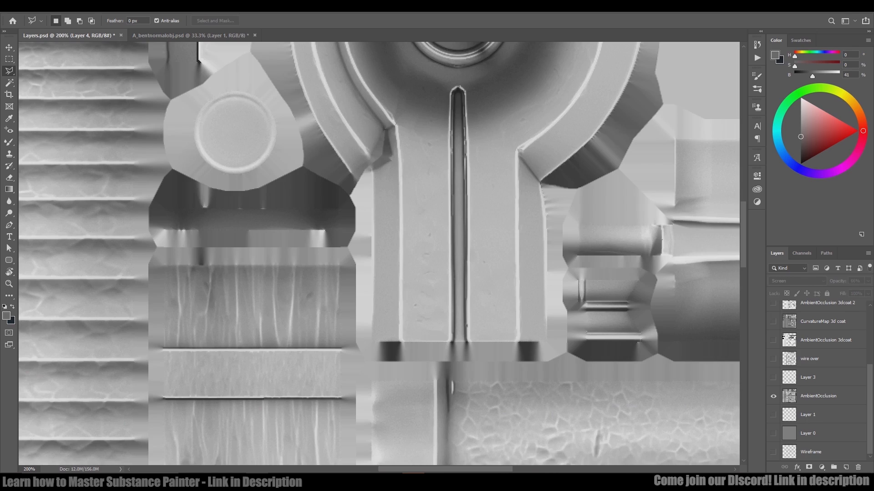
pyautogui.click(773, 396)
pyautogui.click(773, 396)
pyautogui.click(773, 396)
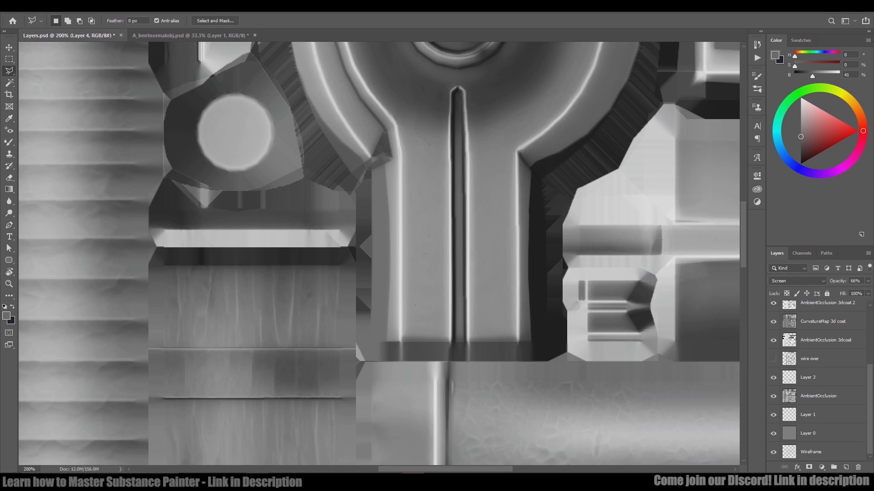
# Save Layers.psd and switch to 3DCoat to inspect the shading on the whole barrel.
pyautogui.hotkey('ctrl', '0')
pyautogui.hotkey('ctrl', 's')
pyautogui.hotkey('alt', 'Tab')
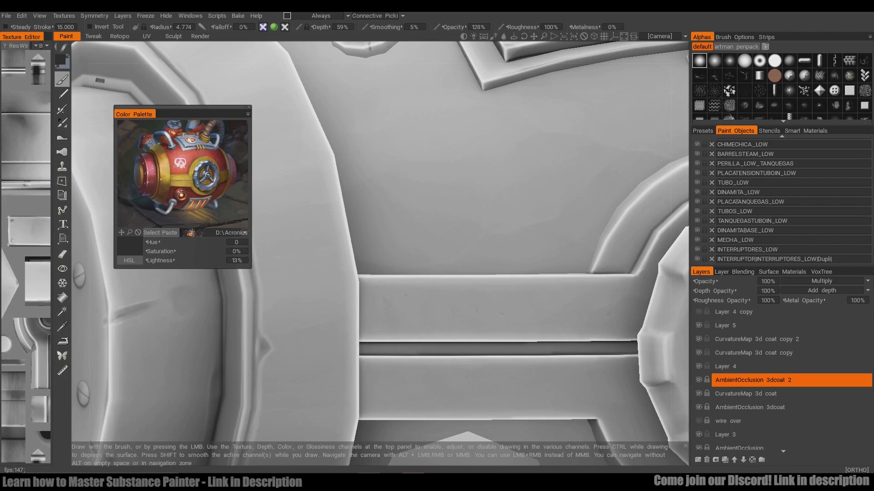
pyautogui.scroll(-5, 380, 253)
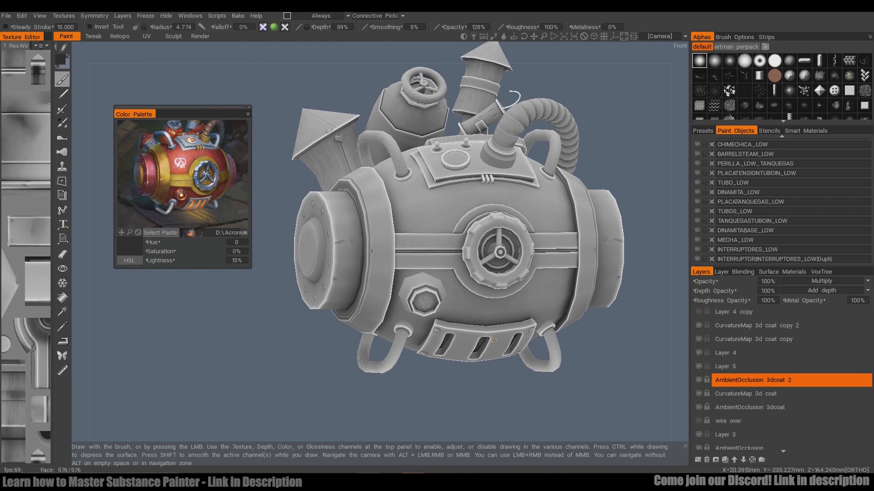
# Return to Photoshop and merge the layers from Layer 1 up to CurvatureMap 3d coat copy 2.
pyautogui.hotkey('alt', 'Tab')
pyautogui.click(819, 359)
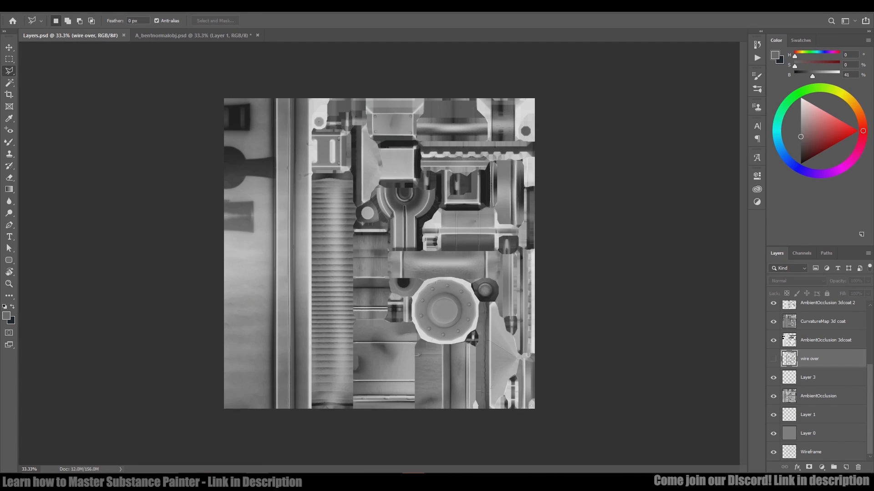
pyautogui.click(819, 415)
pyautogui.scroll(4, 819, 381)
pyautogui.keyDown('shift'); pyautogui.click(819, 328); pyautogui.keyUp('shift')
pyautogui.hotkey('ctrl', 'e')
# Set the merged shading layer to Multiply blending over the base colors.
pyautogui.click(819, 310)
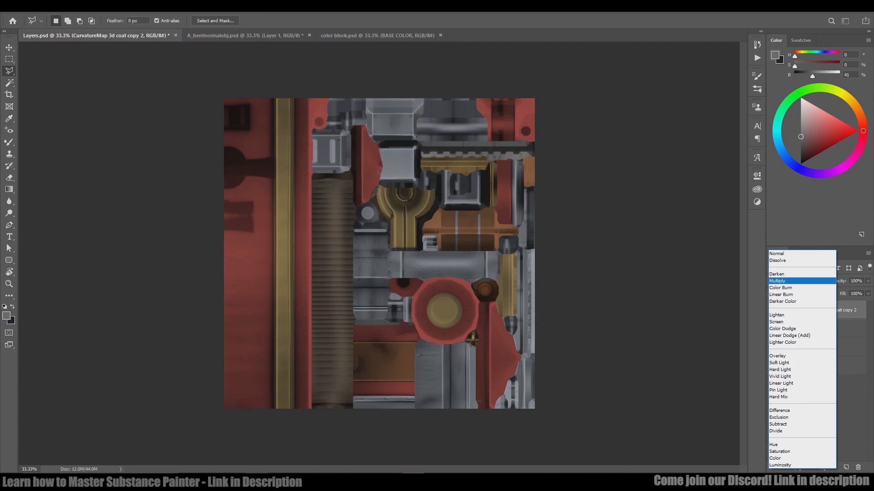
pyautogui.click(783, 275)
pyautogui.click(773, 310)
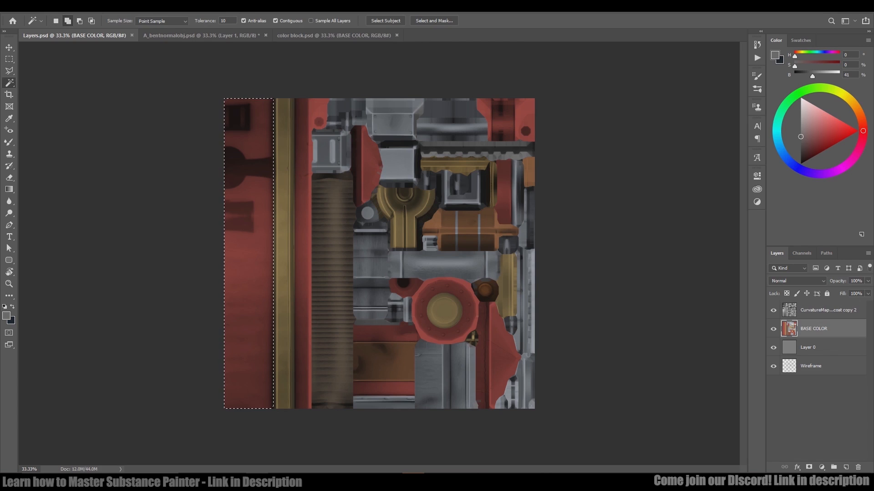
# Colorize the merged shading over the selected red parts with Hue/Saturation at hue 26 and saturation 39, and clear the selection.
pyautogui.hotkey('alt', ']')
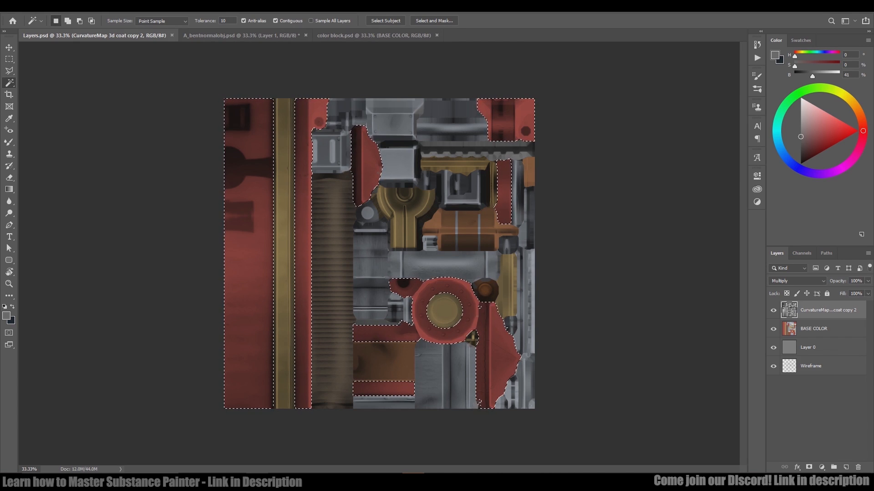
pyautogui.hotkey('ctrl', 'u')
pyautogui.click(692, 294)
pyautogui.click(692, 294)
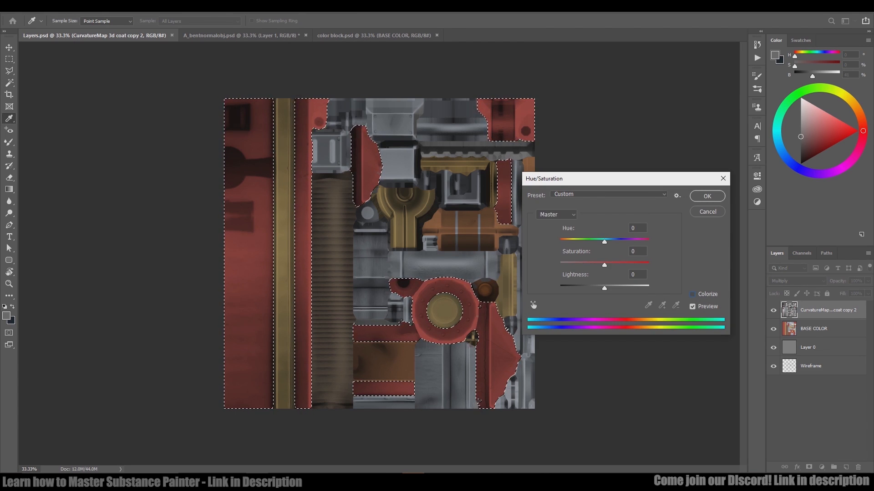
pyautogui.click(692, 294)
pyautogui.moveTo(582, 265); pyautogui.dragTo(604, 265)
pyautogui.hotkey('shift', 'Tab')
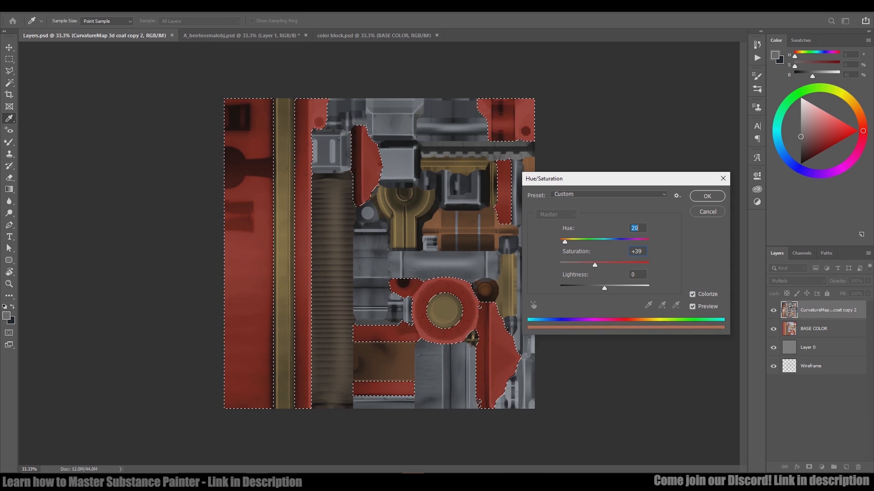
pyautogui.write('26')
pyautogui.press('Return')
pyautogui.hotkey('ctrl', 'd')
# Select the yellow parts and colorize their shading with hue 353, saturation 29 and lightness 1.
pyautogui.hotkey('alt', '[')
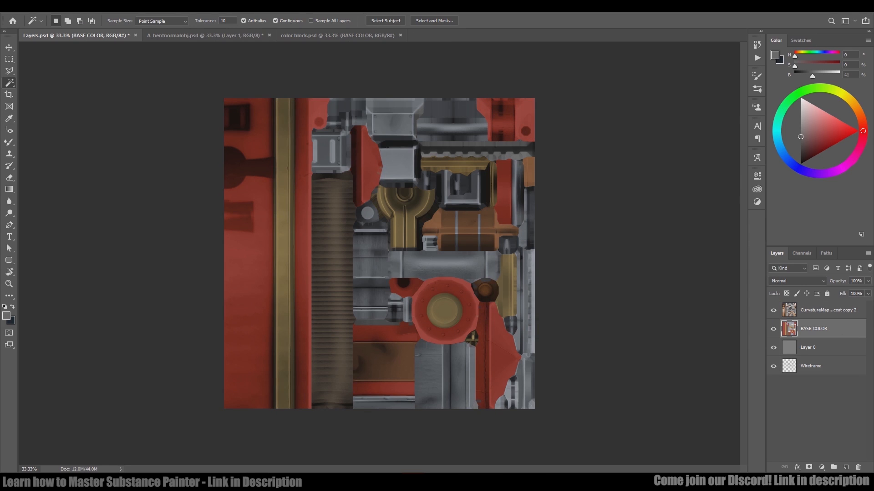
pyautogui.hotkey('alt', ']')
pyautogui.hotkey('ctrl', 'u')
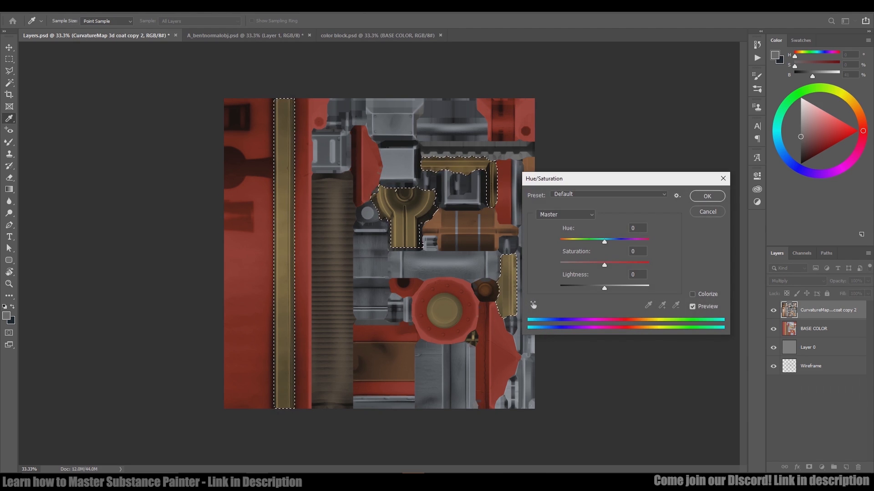
pyautogui.hotkey('shift', 'Tab')
pyautogui.write('323')
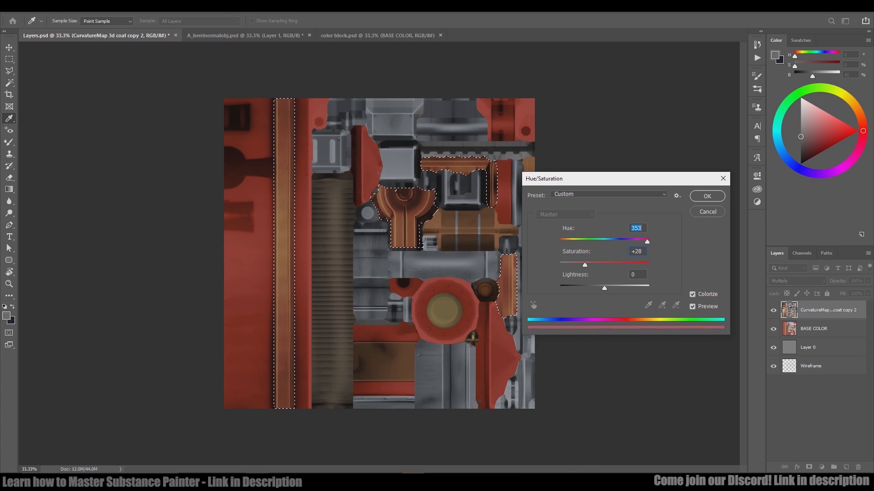
pyautogui.press('Tab')
pyautogui.press('Up')
pyautogui.press('Up')
pyautogui.press('Return')
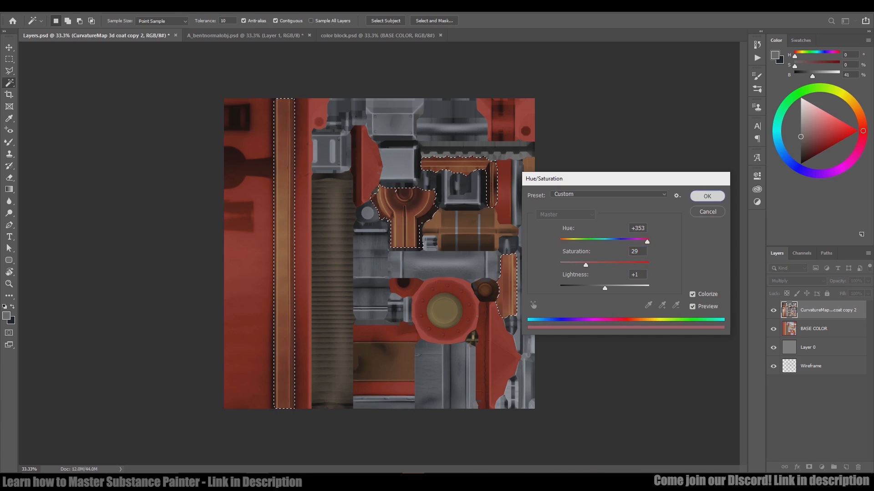
pyautogui.hotkey('ctrl', 'd')
# Select the brown ribbed hose on the BASE COLOR layer and colorize its shading with hue 17 and saturation 25.
pyautogui.hotkey('alt', '[')
pyautogui.click(332, 292)
pyautogui.hotkey('alt', ']')
pyautogui.hotkey('ctrl', 'u')
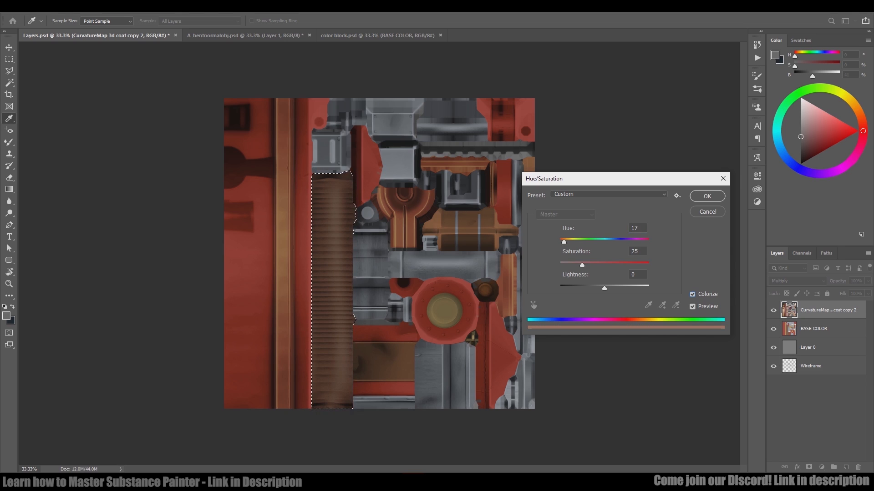
pyautogui.press('Return')
# Select the gray metal parts on the BASE COLOR layer, colorize their shading with hue 171 and saturation 18, and save the file.
pyautogui.hotkey('alt', '[')
pyautogui.press('w')
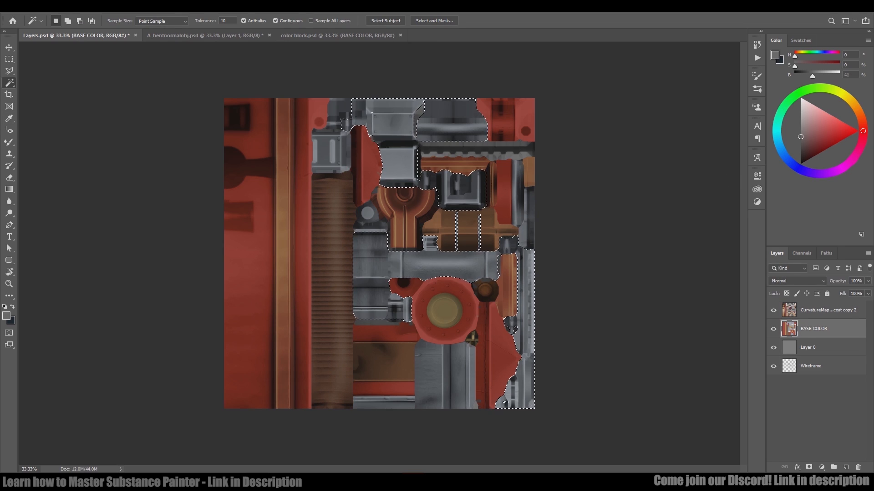
pyautogui.keyDown('shift'); pyautogui.click(382, 403); pyautogui.keyUp('shift')
pyautogui.keyDown('shift'); pyautogui.click(444, 378); pyautogui.keyUp('shift')
pyautogui.keyDown('shift'); pyautogui.click(331, 150); pyautogui.keyUp('shift')
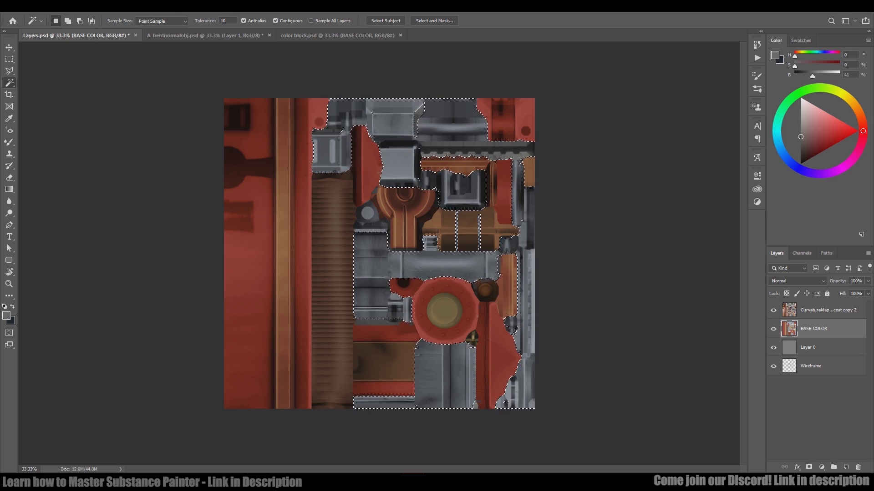
pyautogui.hotkey('alt', ']')
pyautogui.hotkey('ctrl', 'u')
pyautogui.click(692, 294)
pyautogui.moveTo(560, 241); pyautogui.dragTo(576, 265)
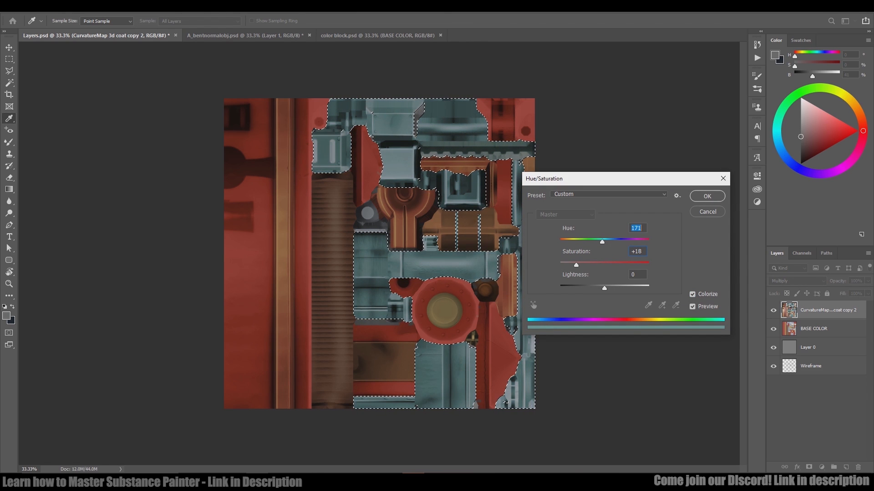
pyautogui.press('Return')
pyautogui.press('w')
pyautogui.hotkey('ctrl', 'd')
pyautogui.hotkey('ctrl', 's')
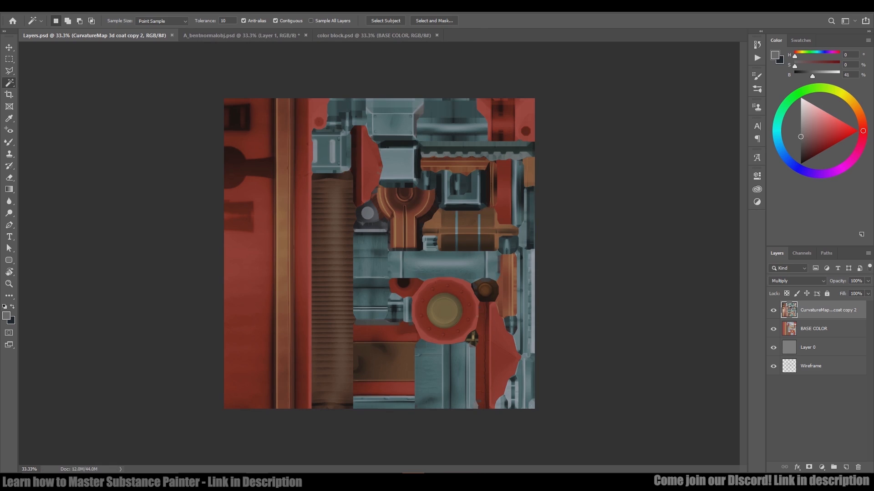
# Select the yellow disc at the center of the round cap and colorize its shading with hue 17 and saturation 24.
pyautogui.click(814, 328)
pyautogui.click(444, 311)
pyautogui.click(828, 310)
pyautogui.hotkey('ctrl', 'u')
pyautogui.click(692, 294)
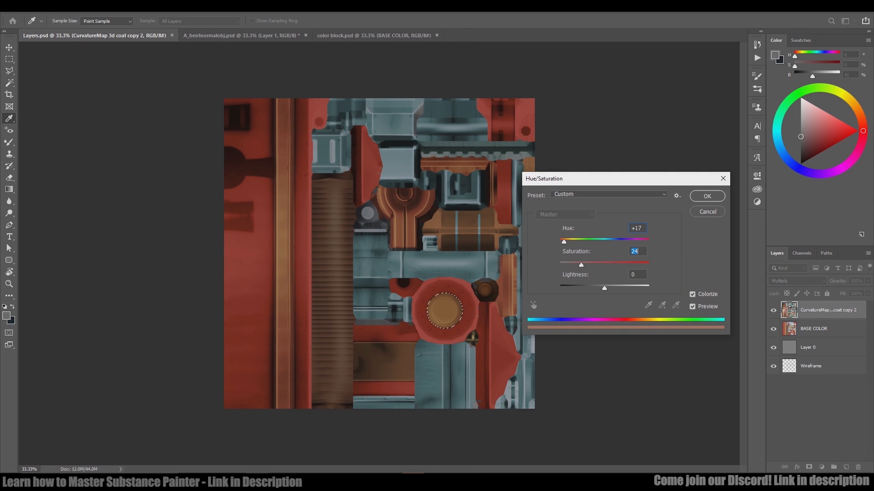
pyautogui.press('Return')
# Select the yellow Y-shaped bracket on the BASE COLOR layer and colorize its shading with hue 0 and saturation 25.
pyautogui.click(813, 329)
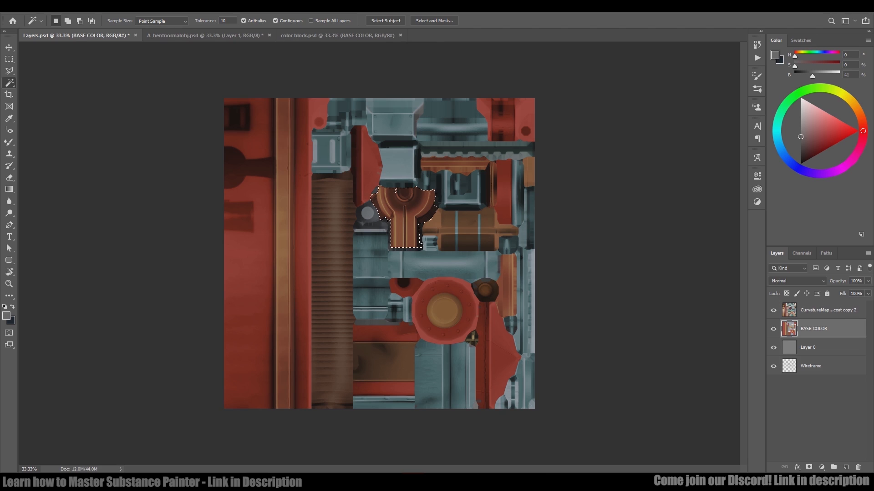
pyautogui.click(400, 218)
pyautogui.click(828, 309)
pyautogui.keyDown('alt'); pyautogui.scroll(6, 382, 200); pyautogui.keyUp('alt')
pyautogui.hotkey('ctrl', 'u')
pyautogui.click(692, 294)
pyautogui.moveTo(560, 241); pyautogui.dragTo(570, 241)
pyautogui.write('0')
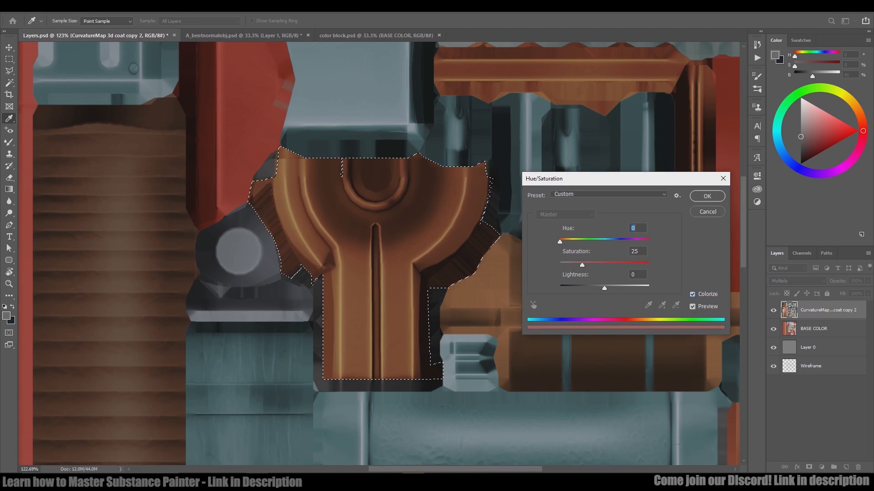
pyautogui.press('Return')
pyautogui.hotkey('ctrl', 'd')
# Select the three sections of the yellow cylinder on the BASE COLOR layer and colorize their shading with hue 0 and saturation 25.
pyautogui.hotkey('ctrl', '-')
pyautogui.hotkey('ctrl', '-')
pyautogui.hotkey('ctrl', '-')
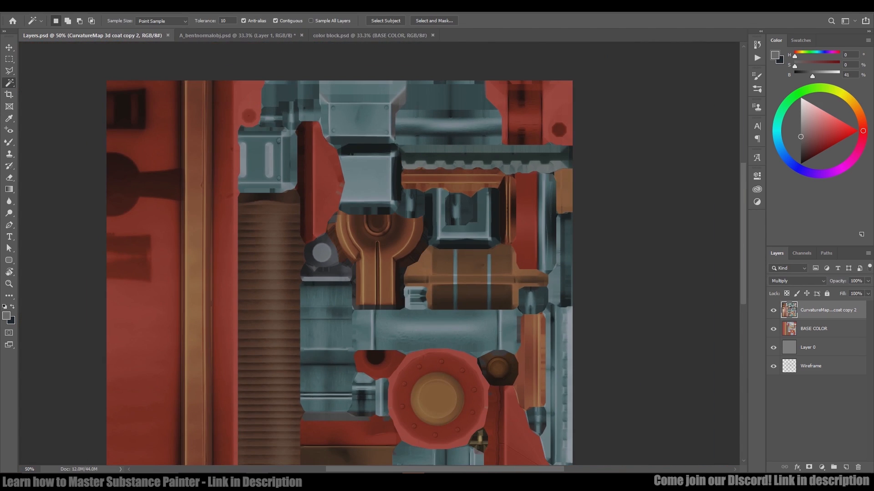
pyautogui.click(813, 329)
pyautogui.click(442, 264)
pyautogui.keyDown('shift'); pyautogui.click(473, 264); pyautogui.keyUp('shift')
pyautogui.keyDown('shift'); pyautogui.click(500, 264); pyautogui.keyUp('shift')
pyautogui.click(828, 310)
pyautogui.hotkey('ctrl', 'u')
pyautogui.keyDown('alt'); pyautogui.scroll(7, 432, 266); pyautogui.keyUp('alt')
pyautogui.click(692, 294)
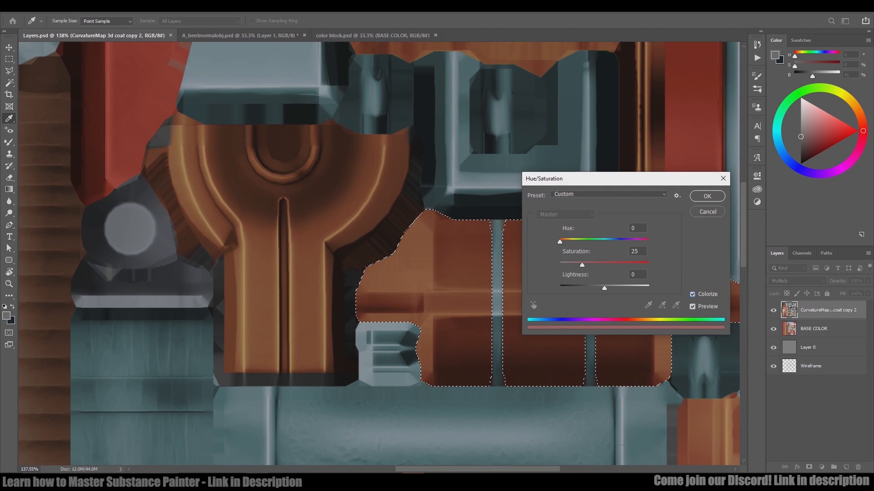
pyautogui.press('Return')
# Switch to 3D-Coat and examine the tinted shading on the barrel model from several distances.
pyautogui.hotkey('ctrl', '-')
pyautogui.hotkey('ctrl', '-')
pyautogui.hotkey('ctrl', '-')
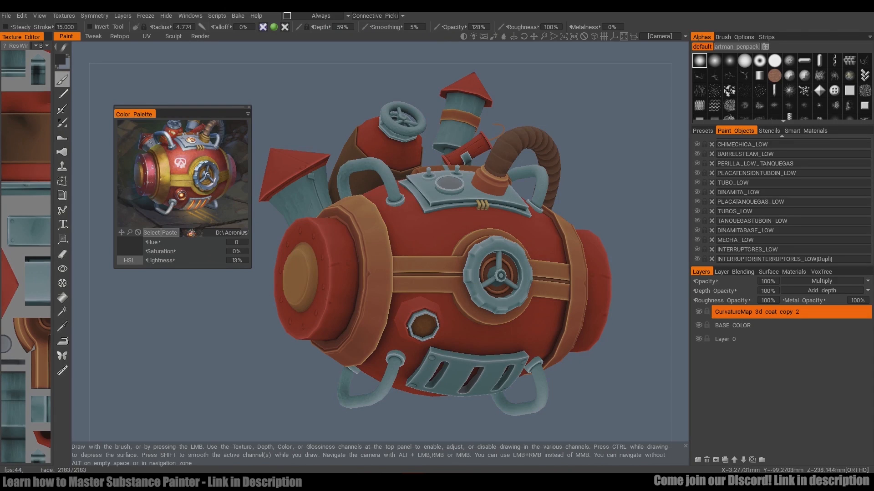
pyautogui.scroll(-3, 499, 216)
pyautogui.scroll(10, 499, 216)
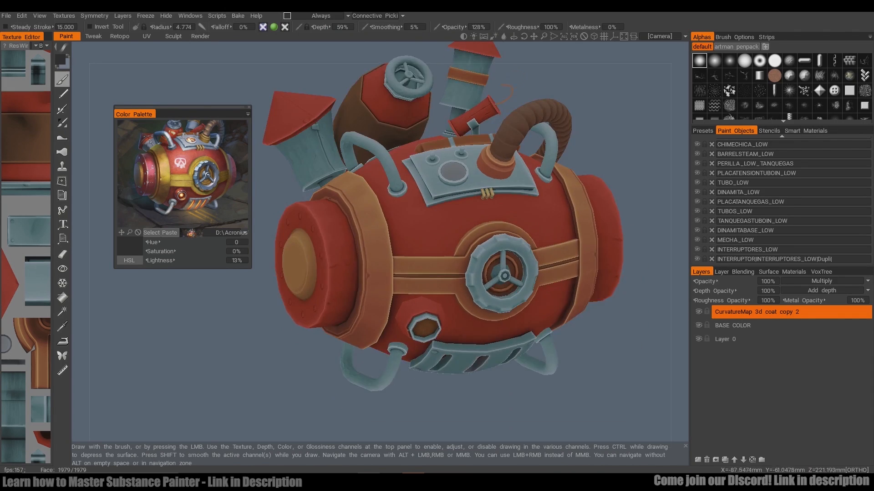
pyautogui.scroll(-5, 511, 238)
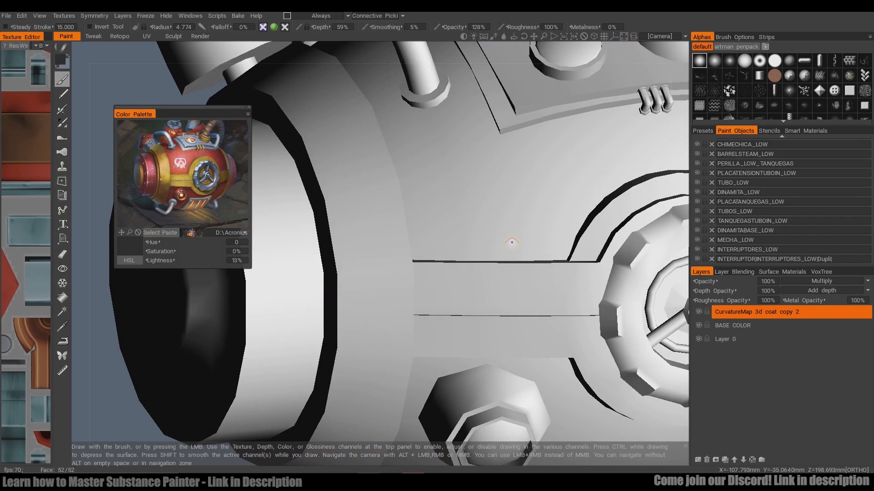
pyautogui.scroll(-5, 391, 385)
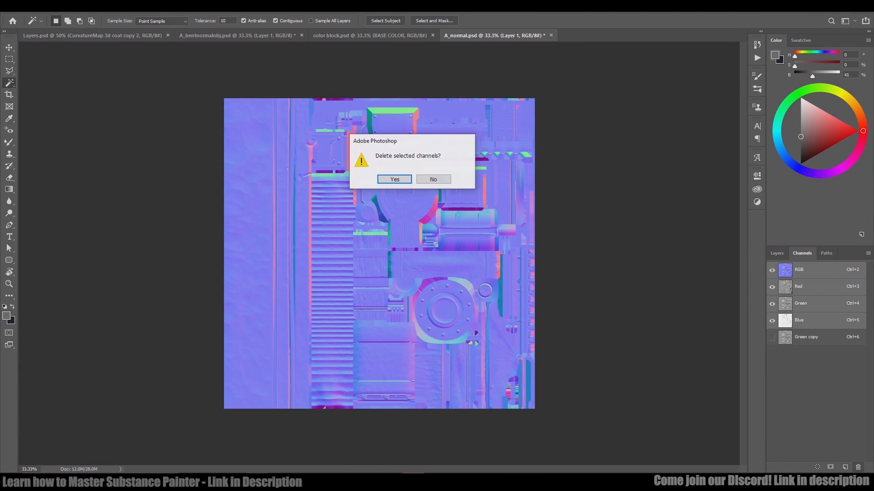
# In Photoshop, reduce A_normal.psd to its green channel copy and convert the image to grayscale and then to RGB Color.
pyautogui.press('Return')
pyautogui.click(58, 7)
pyautogui.moveTo(69, 15)
pyautogui.click(168, 25)
pyautogui.click(57, 6)
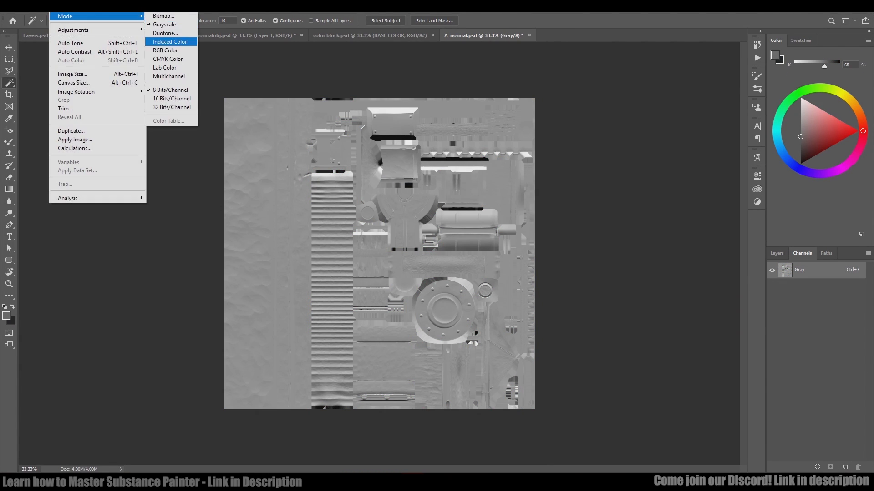
pyautogui.click(167, 50)
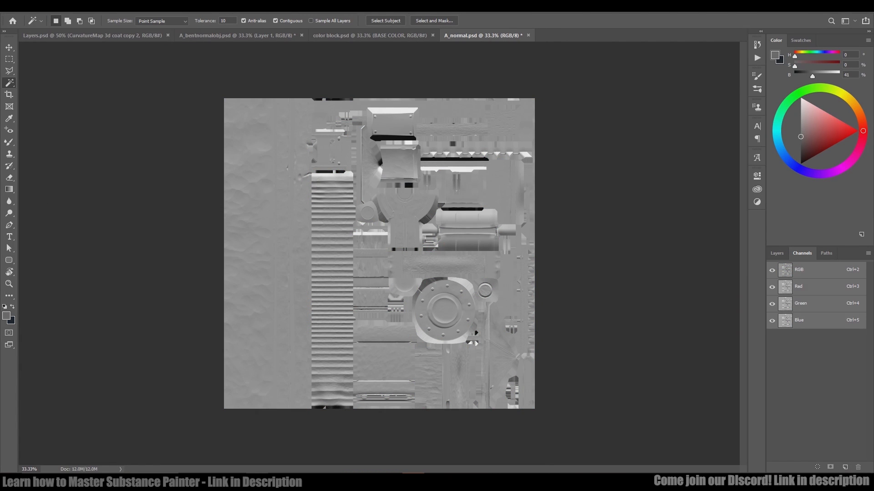
# Duplicate the gray green-channel image as a new layer and copy it from A_normal.psd into Layers.psd.
pyautogui.click(777, 253)
pyautogui.hotkey('ctrl', 'j')
pyautogui.click(369, 35)
pyautogui.click(237, 35)
pyautogui.click(92, 35)
pyautogui.moveTo(486, 35); pyautogui.dragTo(504, 90)
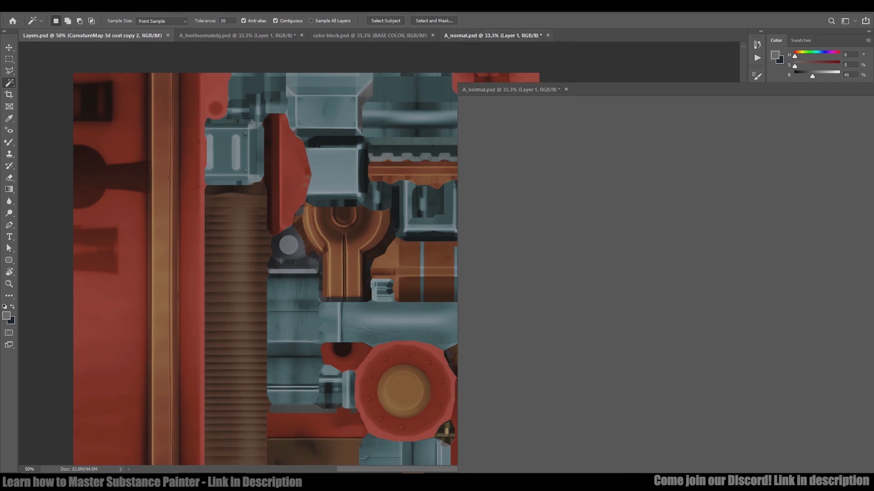
pyautogui.moveTo(801, 310); pyautogui.dragTo(318, 250)
pyautogui.moveTo(510, 90); pyautogui.dragTo(496, 35)
# Set the blend mode of Layer 1 in Layers.psd to Overlay.
pyautogui.click(68, 35)
pyautogui.click(796, 280)
pyautogui.click(787, 353)
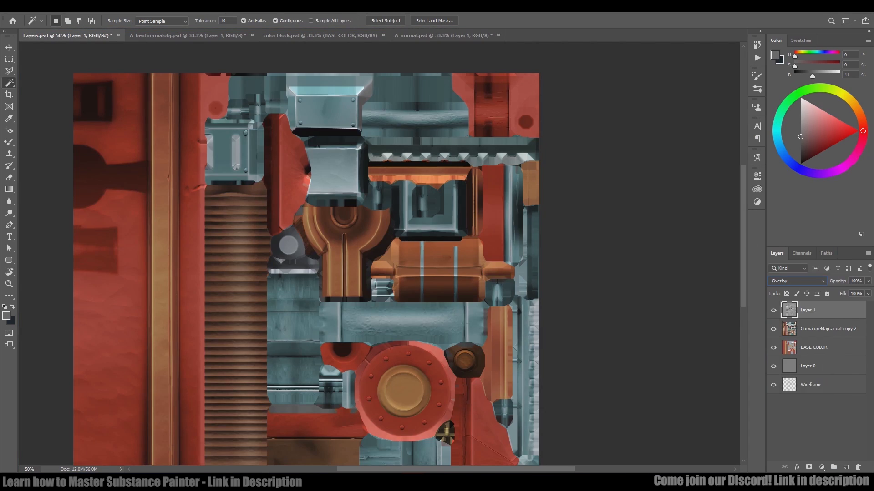
pyautogui.keyDown('alt'); pyautogui.scroll(3, 379, 254); pyautogui.keyUp('alt')
pyautogui.hotkey('ctrl', '0')
pyautogui.hotkey('ctrl', ',')
pyautogui.hotkey('ctrl', '-')
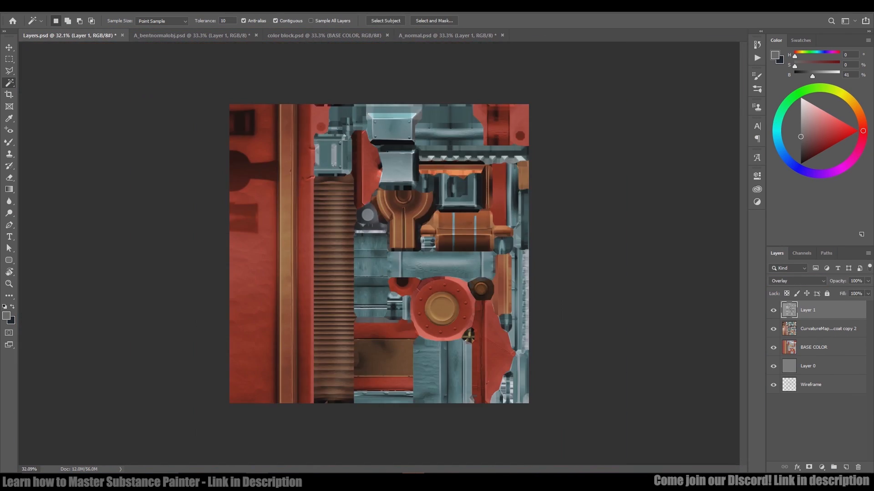
pyautogui.hotkey('ctrl', '+')
pyautogui.hotkey('ctrl', '+')
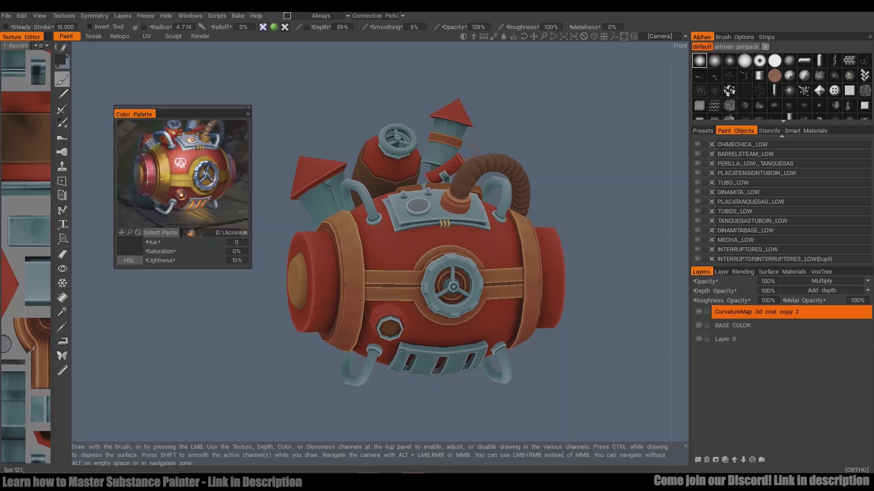
# Switch to 3D-Coat and compare the barrel model with Layer 1 hidden and shown.
pyautogui.keyDown('alt'); pyautogui.moveTo(380, 253); pyautogui.dragTo(410, 254); pyautogui.keyUp('alt')
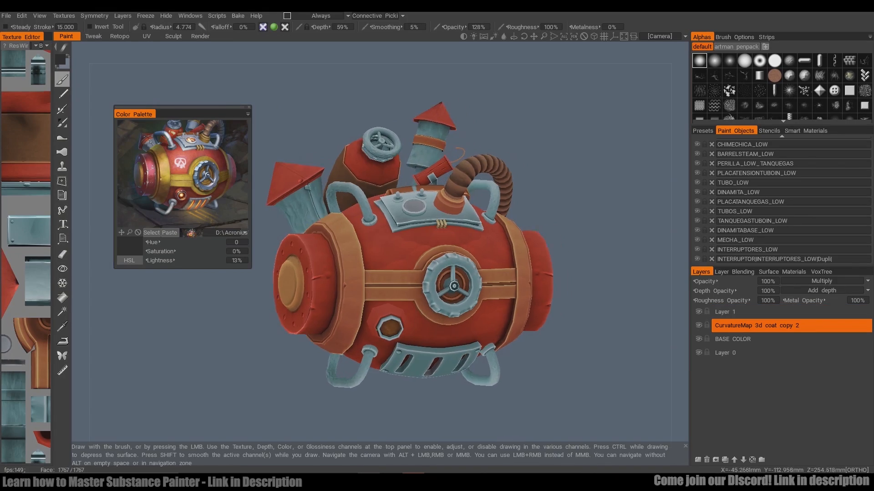
pyautogui.scroll(3, 380, 254)
pyautogui.scroll(-3, 380, 253)
pyautogui.click(698, 311)
pyautogui.click(698, 312)
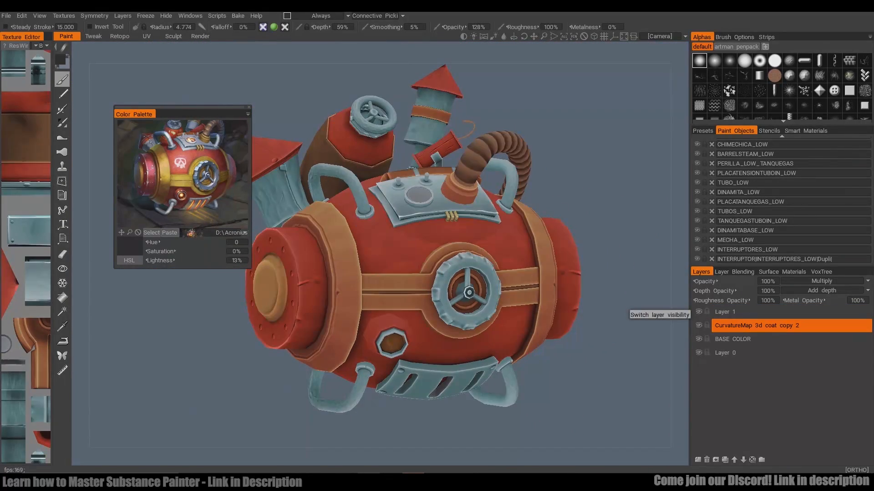
pyautogui.click(699, 312)
pyautogui.click(699, 311)
pyautogui.scroll(-2, 499, 334)
pyautogui.moveTo(501, 342)
pyautogui.keyDown('alt'); pyautogui.mouseDown()
pyautogui.moveTo(476, 319)
pyautogui.moveTo(498, 334)
pyautogui.mouseUp(); pyautogui.keyUp('alt')
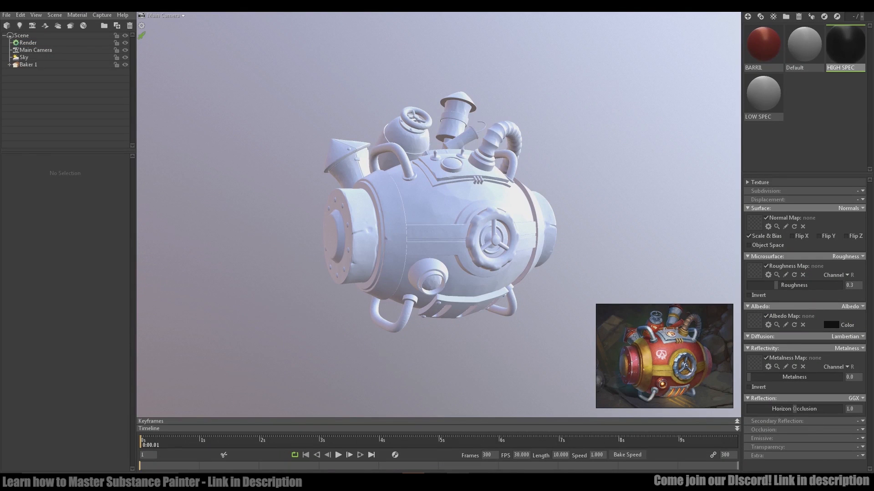
# Switch to Marmoset Toolbag and darken the LOW SPEC material's albedo color to near black.
pyautogui.click(763, 94)
pyautogui.click(831, 325)
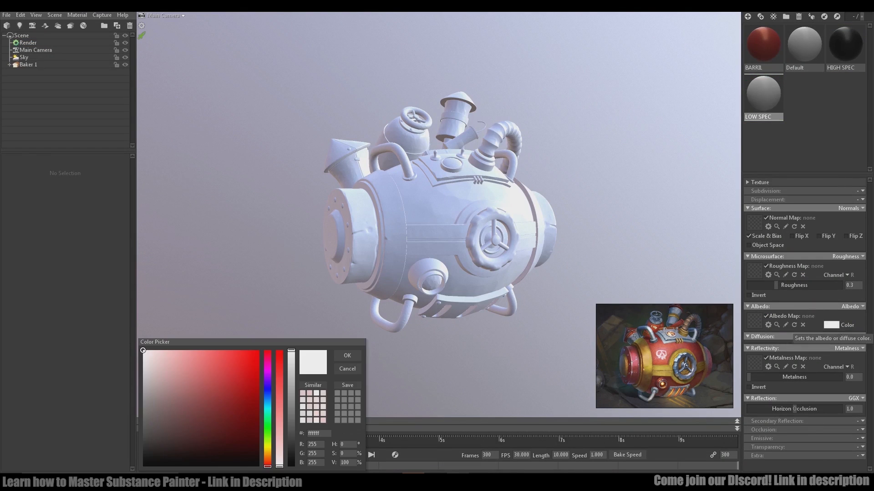
pyautogui.moveTo(145, 355); pyautogui.dragTo(145, 458)
pyautogui.click(347, 356)
# Apply the HIGH SPEC material to the barrel body, round front port, handles, end cap and lower plate.
pyautogui.moveTo(845, 46); pyautogui.dragTo(429, 269)
pyautogui.moveTo(845, 45); pyautogui.dragTo(400, 303)
pyautogui.moveTo(845, 46); pyautogui.dragTo(453, 304)
pyautogui.moveTo(845, 44); pyautogui.dragTo(345, 226)
pyautogui.moveTo(844, 44); pyautogui.dragTo(430, 309)
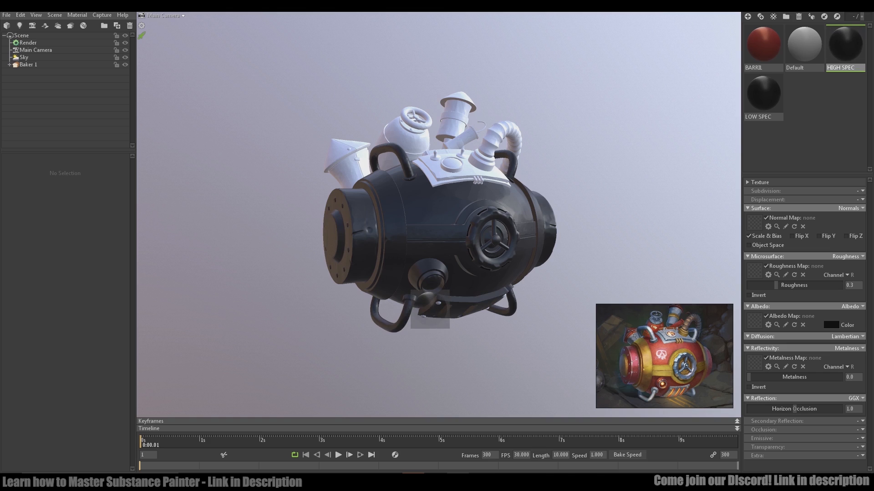
# Apply the HIGH SPEC material to the two chimneys, the small valve tank and the dynamite stick.
pyautogui.moveTo(845, 44); pyautogui.dragTo(338, 152)
pyautogui.moveTo(845, 44); pyautogui.dragTo(342, 162)
pyautogui.moveTo(845, 45); pyautogui.dragTo(356, 160)
pyautogui.moveTo(845, 44); pyautogui.dragTo(398, 137)
pyautogui.moveTo(845, 45); pyautogui.dragTo(391, 122)
pyautogui.moveTo(804, 44); pyautogui.dragTo(354, 120)
pyautogui.moveTo(845, 44); pyautogui.dragTo(409, 132)
pyautogui.moveTo(845, 46); pyautogui.dragTo(455, 109)
pyautogui.moveTo(845, 46); pyautogui.dragTo(456, 119)
pyautogui.moveTo(844, 45); pyautogui.dragTo(467, 134)
# Apply the HIGH SPEC material to the hose, the top plate with its switches, and the nearby small parts.
pyautogui.moveTo(846, 45); pyautogui.dragTo(488, 164)
pyautogui.moveTo(844, 46); pyautogui.dragTo(428, 154)
pyautogui.moveTo(844, 46); pyautogui.dragTo(452, 142)
pyautogui.moveTo(845, 46); pyautogui.dragTo(459, 153)
pyautogui.moveTo(845, 45); pyautogui.dragTo(433, 156)
pyautogui.moveTo(845, 45); pyautogui.dragTo(431, 178)
pyautogui.moveTo(846, 45); pyautogui.dragTo(429, 173)
pyautogui.moveTo(845, 45); pyautogui.dragTo(449, 160)
pyautogui.moveTo(846, 44); pyautogui.dragTo(560, 214)
# Apply the HIGH SPEC material to the remaining unassigned pieces around the barrel body and select the BARREL_HIGH mesh.
pyautogui.scroll(-5, 473, 212)
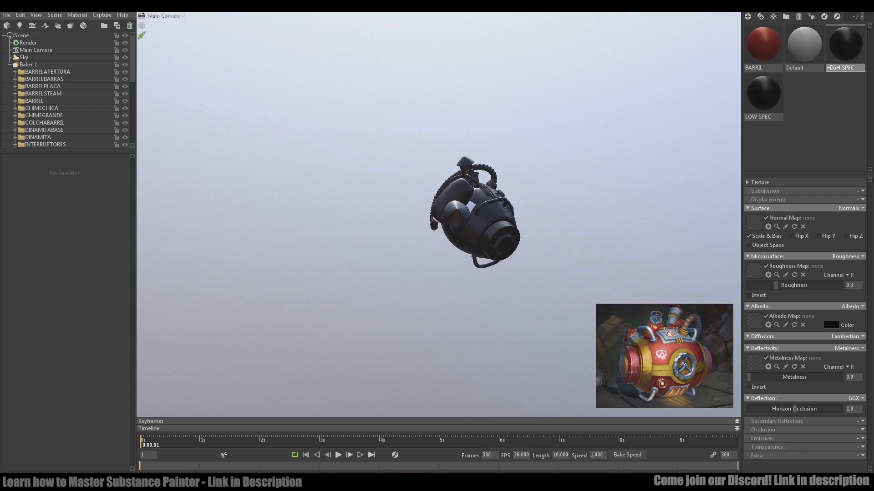
pyautogui.scroll(8, 473, 213)
pyautogui.moveTo(582, 214); pyautogui.dragTo(420, 214, button='middle')
pyautogui.scroll(3, 438, 214)
pyautogui.click(390, 205)
pyautogui.moveTo(845, 44); pyautogui.dragTo(374, 199)
pyautogui.moveTo(846, 45); pyautogui.dragTo(291, 175)
pyautogui.click(401, 196)
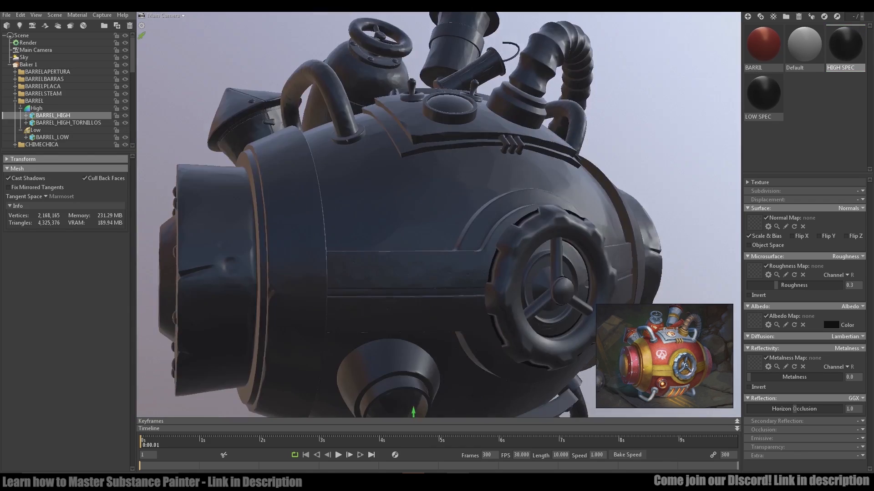
# Lower the Sky light's brightness to 0.071.
pyautogui.scroll(-6, 400, 196)
pyautogui.scroll(3, 439, 214)
pyautogui.moveTo(439, 215); pyautogui.dragTo(450, 202, button='middle')
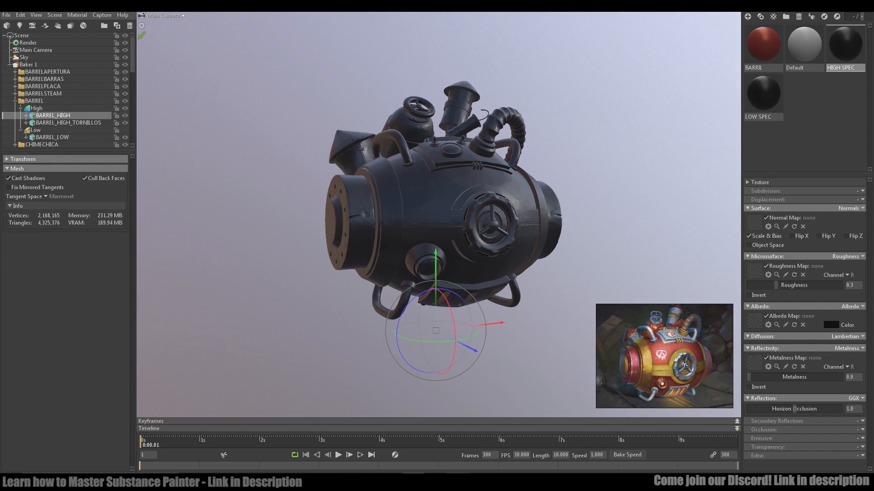
pyautogui.click(24, 57)
pyautogui.moveTo(35, 180); pyautogui.dragTo(24, 181)
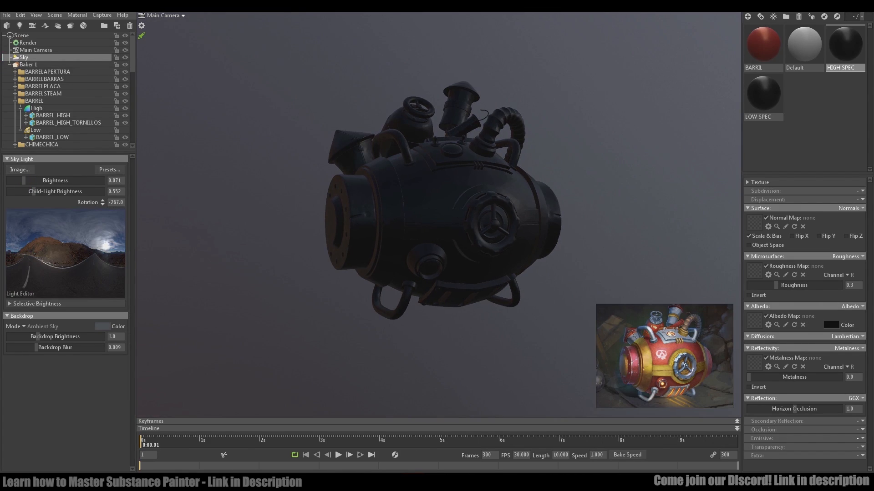
# Add a camera named SPEC FRONT, lock it, and return the view to Main Camera.
pyautogui.click(32, 25)
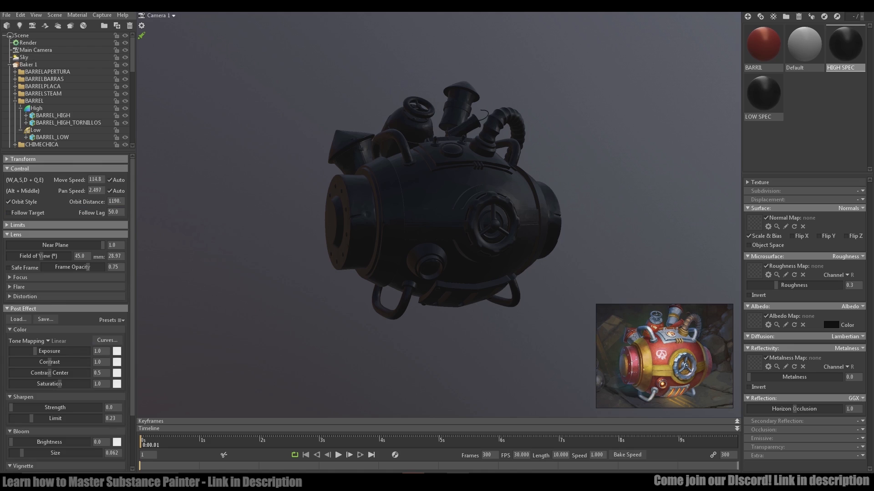
pyautogui.click(9, 64)
pyautogui.doubleClick(32, 72)
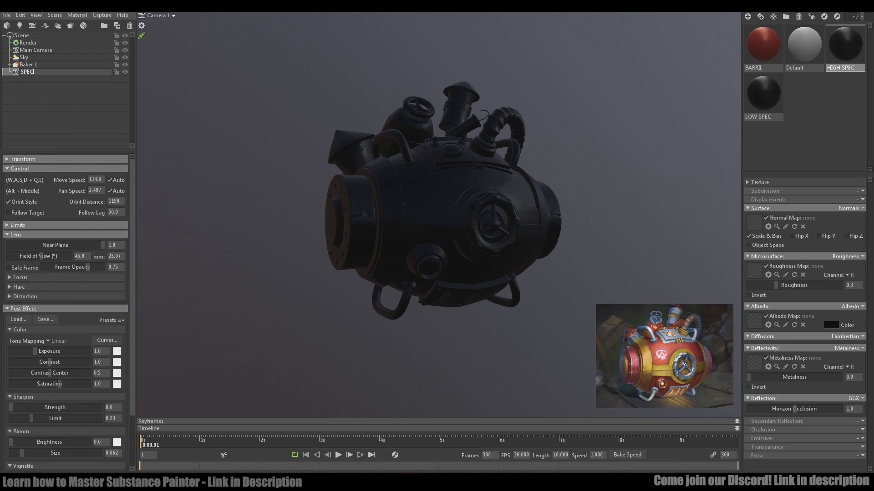
pyautogui.write('SPEC FRONT')
pyautogui.press('Return')
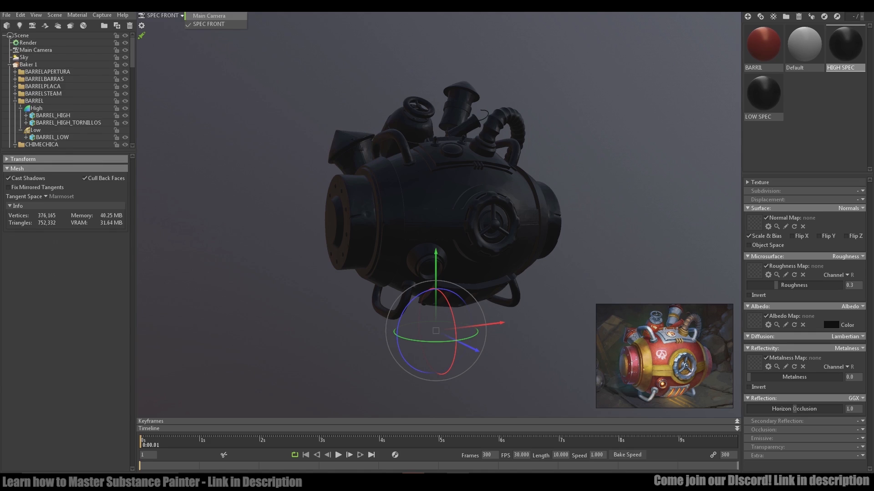
pyautogui.click(116, 72)
pyautogui.keyDown('alt'); pyautogui.moveTo(437, 218); pyautogui.dragTo(428, 268); pyautogui.keyUp('alt')
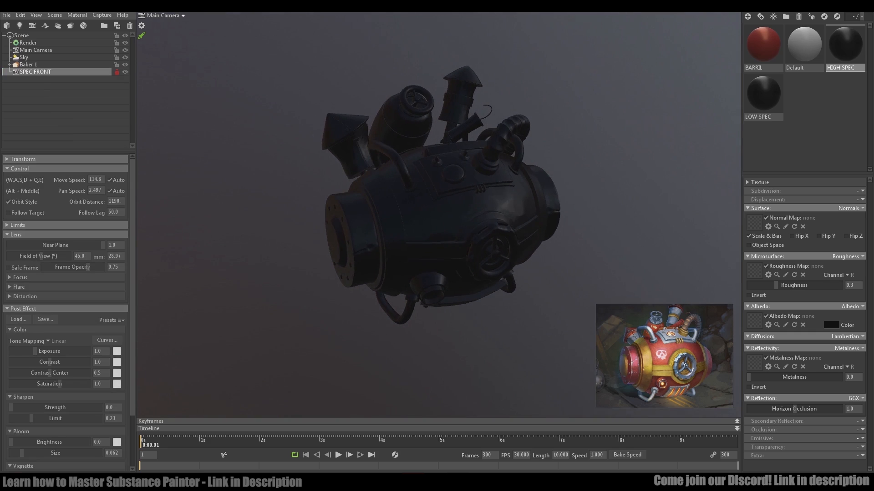
# Add a light to the scene, change its type to Omni and set its width to about 6.1.
pyautogui.hotkey('ctrl', 'l')
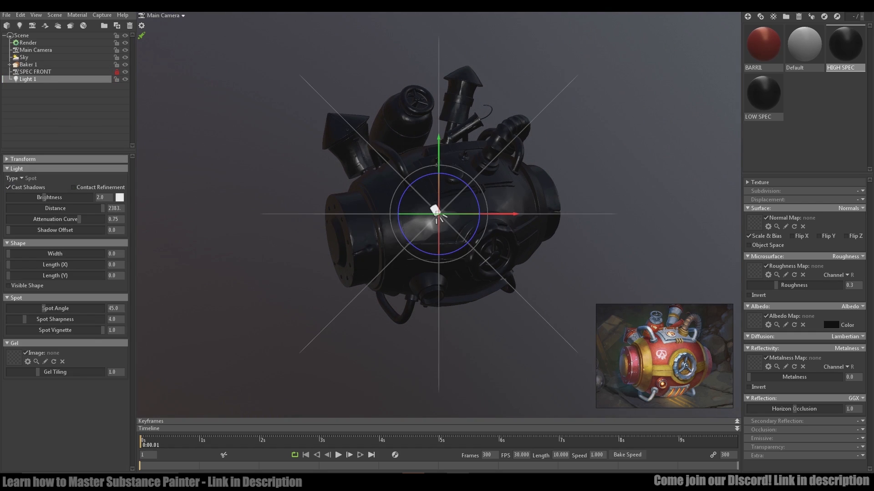
pyautogui.click(21, 178)
pyautogui.click(32, 196)
pyautogui.moveTo(8, 253); pyautogui.dragTo(30, 253)
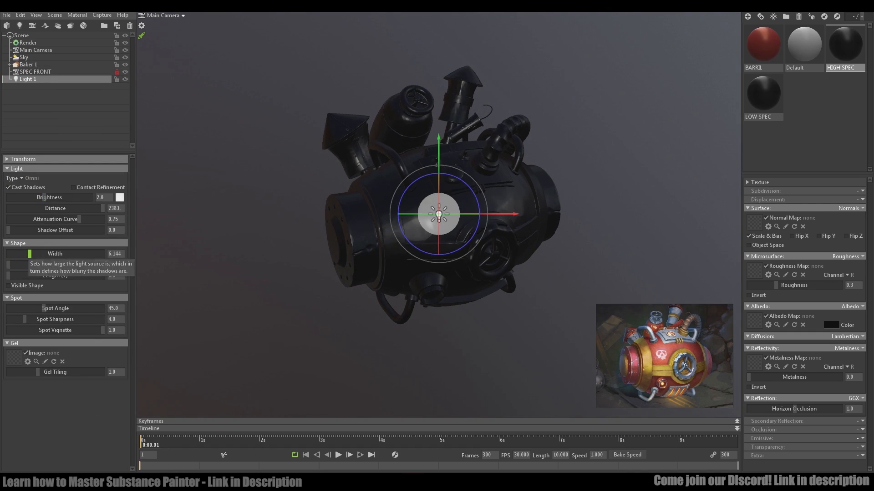
# Raise the omni light above the barrel and enlarge its shape to width 111.1, length X 167.1 and length Y 90.23.
pyautogui.keyDown('alt'); pyautogui.moveTo(496, 245); pyautogui.dragTo(461, 191); pyautogui.keyUp('alt')
pyautogui.scroll(-3, 500, 195)
pyautogui.scroll(-3, 441, 205)
pyautogui.moveTo(454, 83); pyautogui.dragTo(454, 14)
pyautogui.scroll(3, 455, 136)
pyautogui.scroll(-3, 455, 136)
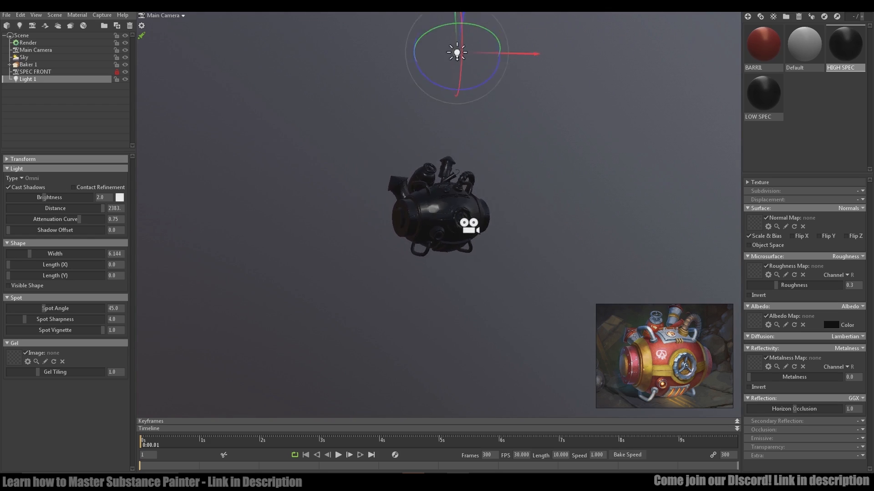
pyautogui.keyDown('alt'); pyautogui.moveTo(468, 226); pyautogui.dragTo(465, 224); pyautogui.keyUp('alt')
pyautogui.moveTo(46, 254); pyautogui.dragTo(78, 265)
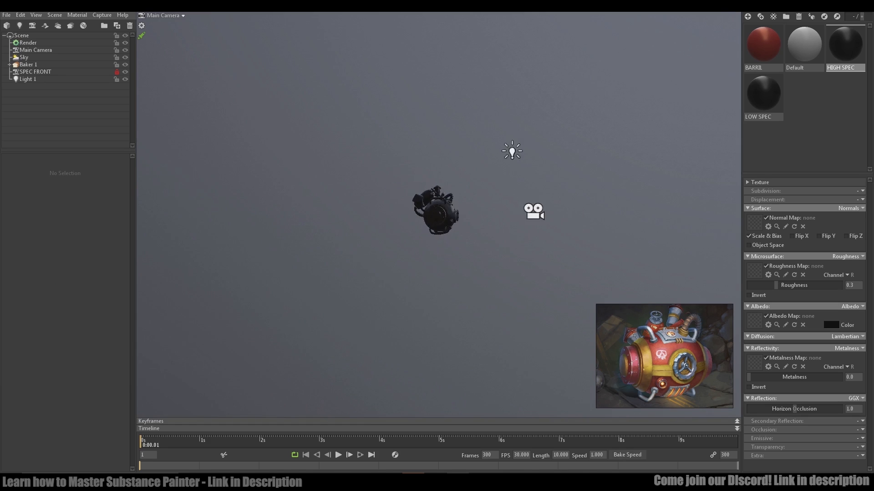
# Move the omni light closer to the barrel in depth and lower it slightly.
pyautogui.keyDown('alt'); pyautogui.moveTo(491, 191); pyautogui.dragTo(512, 187); pyautogui.keyUp('alt')
pyautogui.click(522, 142)
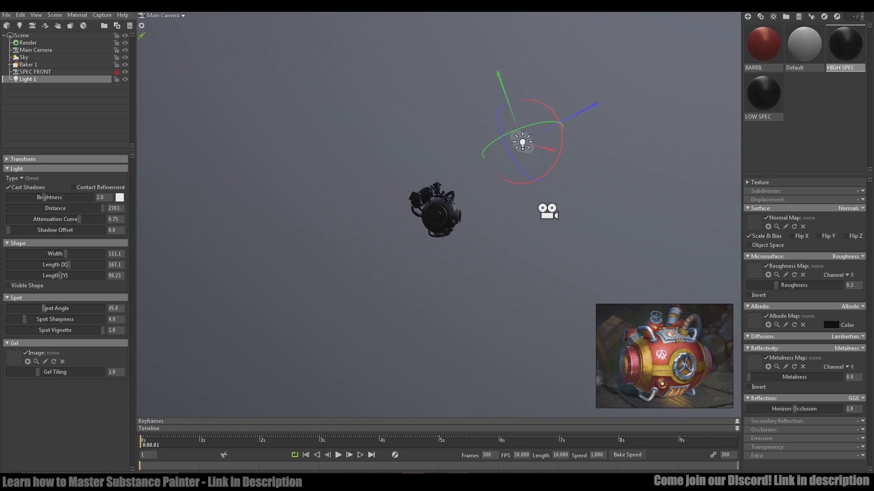
pyautogui.scroll(3, 522, 142)
pyautogui.moveTo(614, 79); pyautogui.dragTo(544, 118)
pyautogui.moveTo(476, 108); pyautogui.dragTo(480, 117)
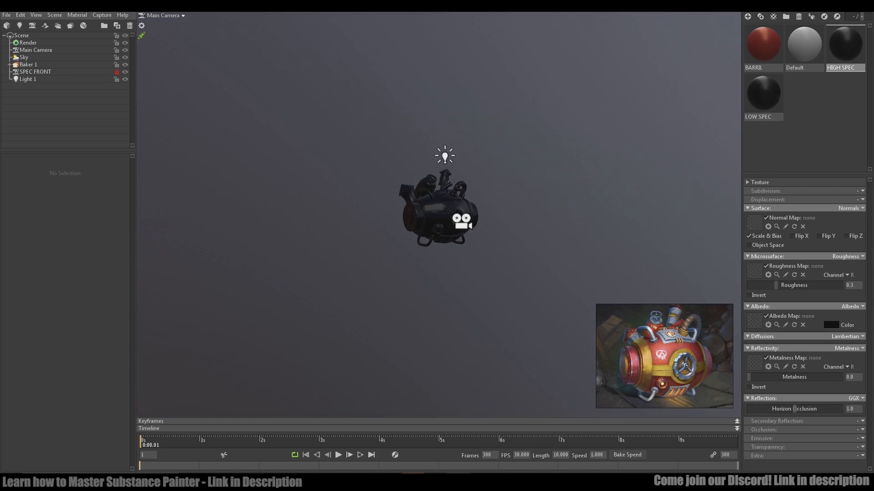
pyautogui.scroll(3, 439, 205)
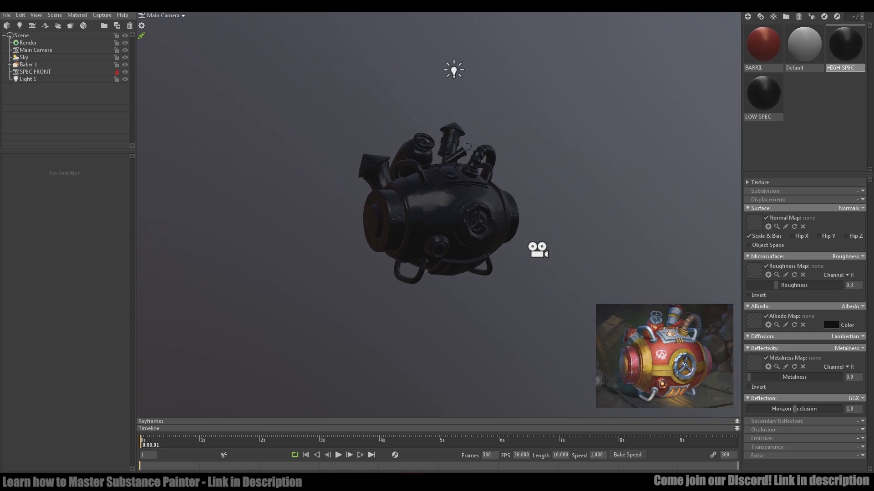
# Turn off the normal map on the HIGH SPEC material and switch its reflectivity to Specular.
pyautogui.click(453, 70)
pyautogui.click(766, 218)
pyautogui.click(849, 348)
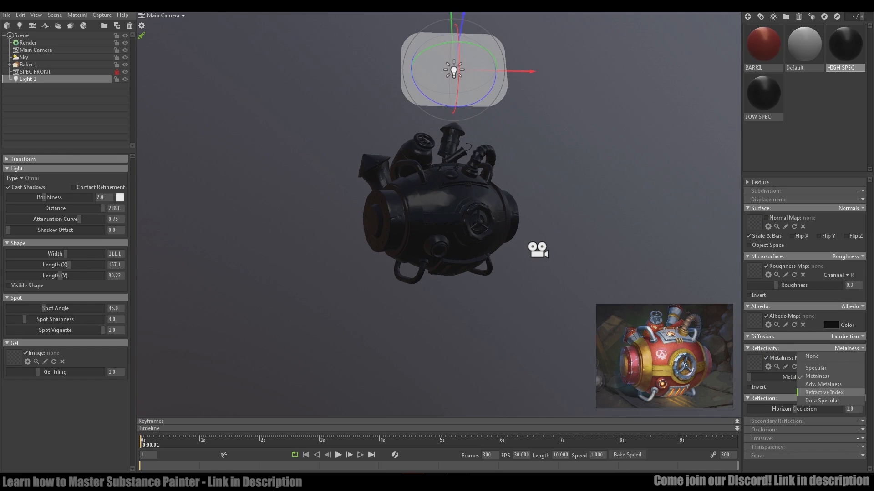
pyautogui.click(815, 367)
# Set the HIGH SPEC material's specular intensity to 0.614 and roughness to 0.44, and hide the sky.
pyautogui.scroll(2, 439, 214)
pyautogui.moveTo(775, 285); pyautogui.dragTo(772, 286)
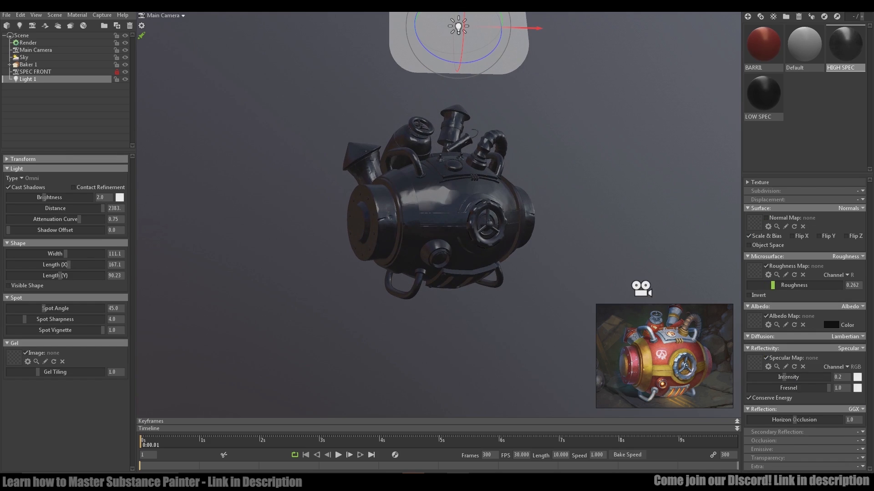
pyautogui.moveTo(783, 376); pyautogui.dragTo(811, 377)
pyautogui.click(125, 57)
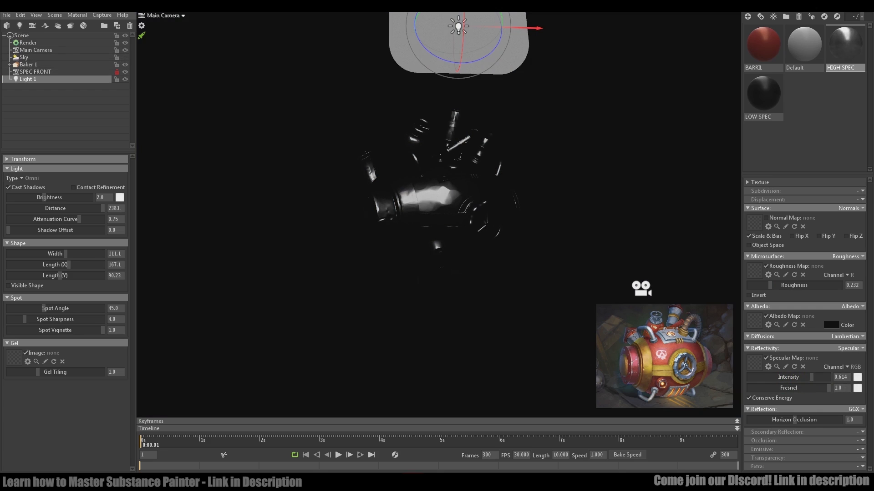
pyautogui.moveTo(770, 285); pyautogui.dragTo(786, 285)
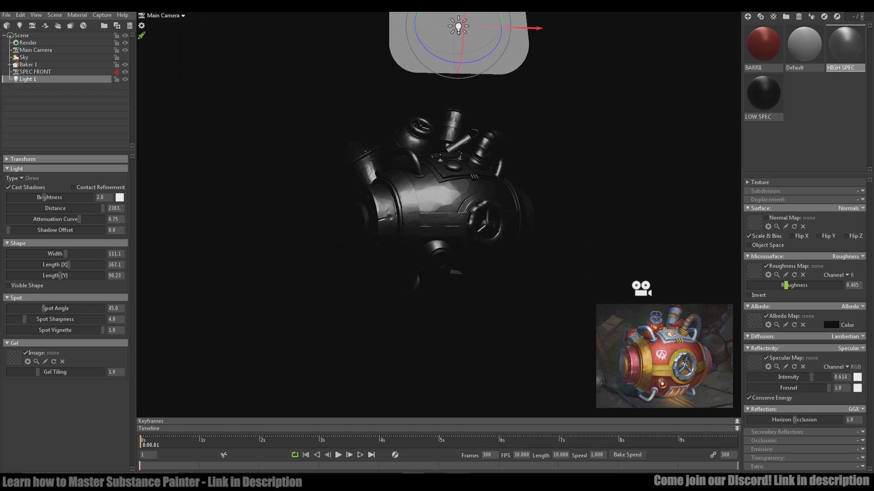
# Enlarge Light 1's shape to length X 586.1 and length Y 681.7.
pyautogui.moveTo(68, 264); pyautogui.dragTo(87, 265)
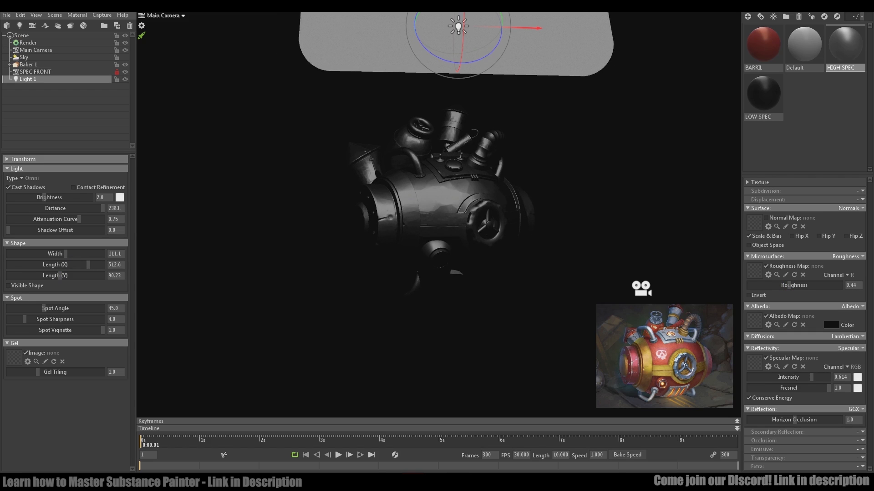
pyautogui.moveTo(501, 18); pyautogui.dragTo(502, 23, button='middle')
pyautogui.moveTo(502, 23)
pyautogui.mouseDown()
pyautogui.moveTo(502, 41)
pyautogui.moveTo(496, 13)
pyautogui.moveTo(502, 35)
pyautogui.moveTo(502, 26)
pyautogui.mouseUp()
pyautogui.moveTo(88, 264); pyautogui.dragTo(91, 264)
pyautogui.moveTo(59, 275); pyautogui.dragTo(94, 275)
pyautogui.click(55, 104)
pyautogui.click(28, 79)
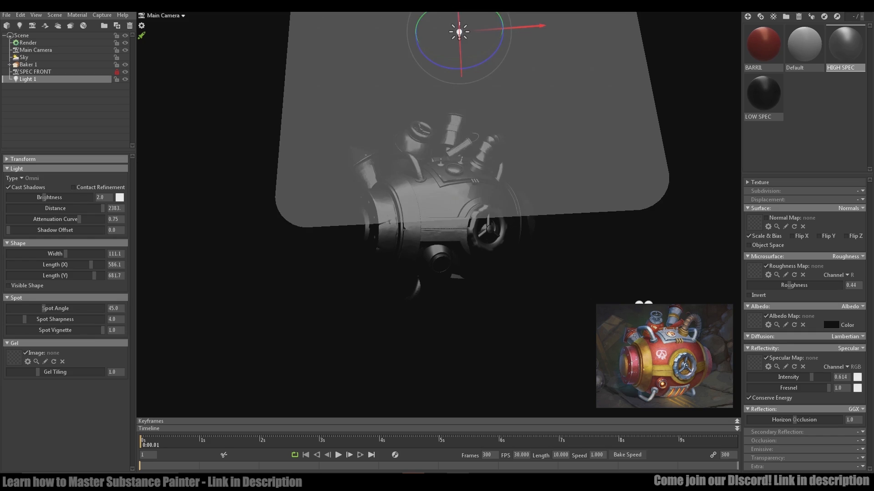
# Set Light 1 to brightness 0.931, attenuation 0.653, length X 425.5 and Y 205.2, and raise the material's specular intensity to 0.826.
pyautogui.moveTo(45, 198); pyautogui.dragTo(39, 197)
pyautogui.click(55, 104)
pyautogui.moveTo(810, 376)
pyautogui.mouseDown()
pyautogui.moveTo(798, 377)
pyautogui.moveTo(825, 376)
pyautogui.mouseUp()
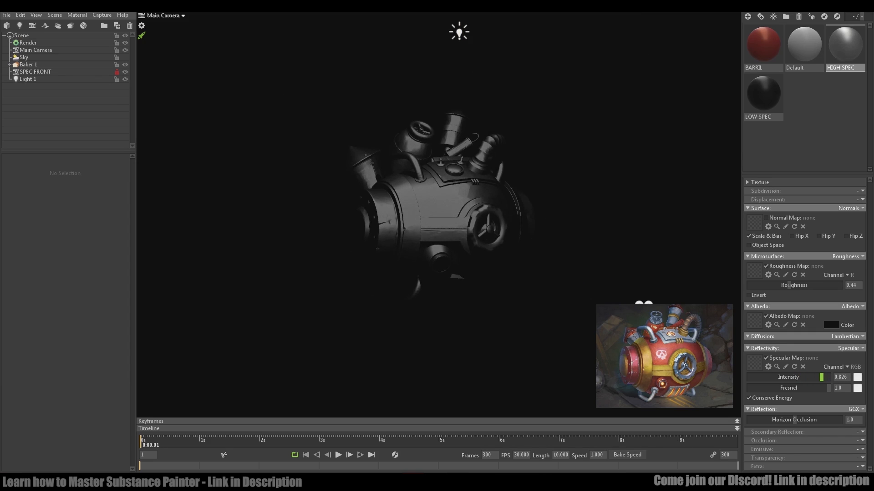
pyautogui.click(28, 78)
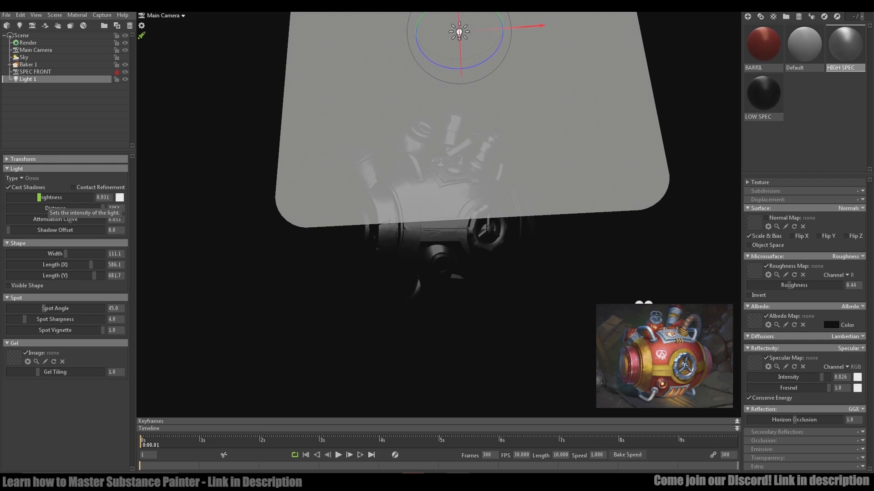
pyautogui.moveTo(91, 264); pyautogui.dragTo(72, 276)
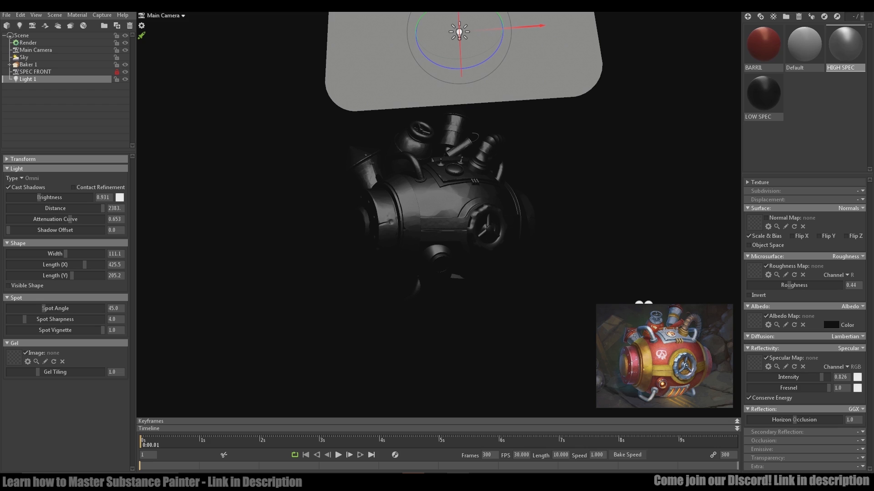
# Add a second light facing the barrel's end as an Omni with width 47.63, length X 72.68 and length Y 78.21.
pyautogui.keyDown('alt'); pyautogui.moveTo(318, 228); pyautogui.dragTo(464, 228); pyautogui.keyUp('alt')
pyautogui.hotkey('ctrl', 'l')
pyautogui.click(21, 178)
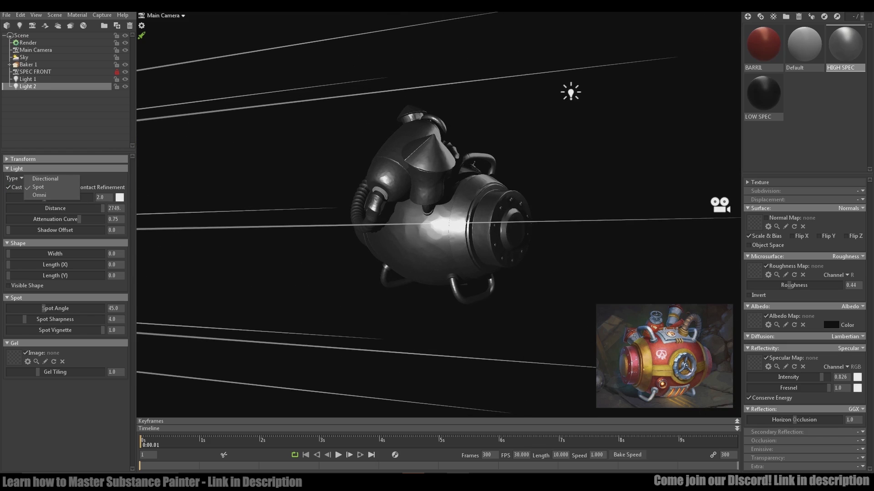
pyautogui.click(40, 195)
pyautogui.keyDown('alt'); pyautogui.moveTo(410, 227); pyautogui.dragTo(469, 228); pyautogui.keyUp('alt')
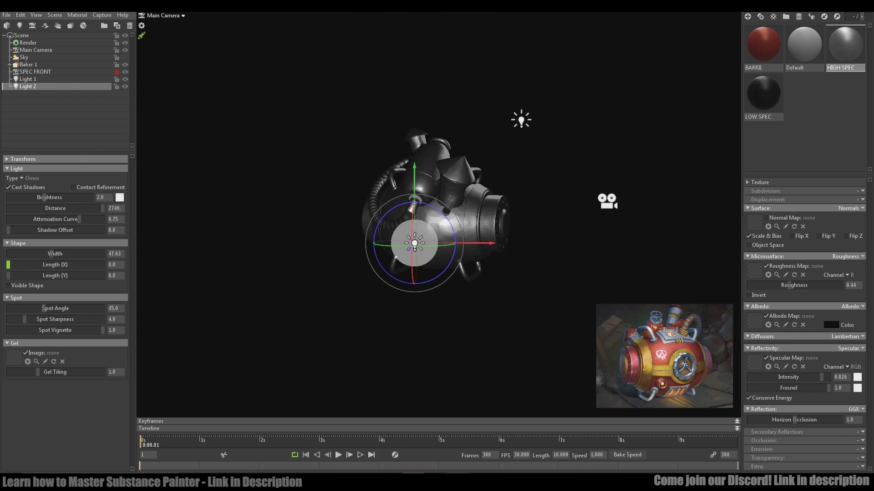
pyautogui.moveTo(8, 265); pyautogui.dragTo(53, 276)
pyautogui.moveTo(51, 265); pyautogui.dragTo(58, 276)
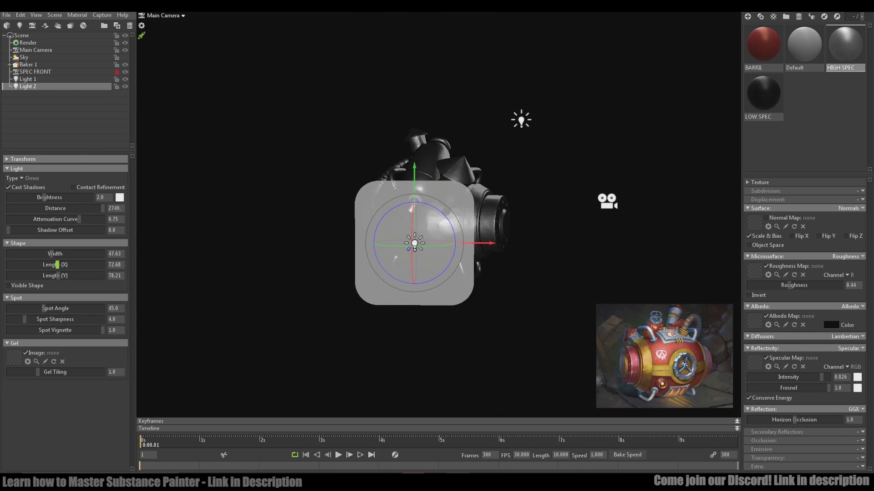
pyautogui.keyDown('alt'); pyautogui.moveTo(469, 228); pyautogui.dragTo(335, 251); pyautogui.keyUp('alt')
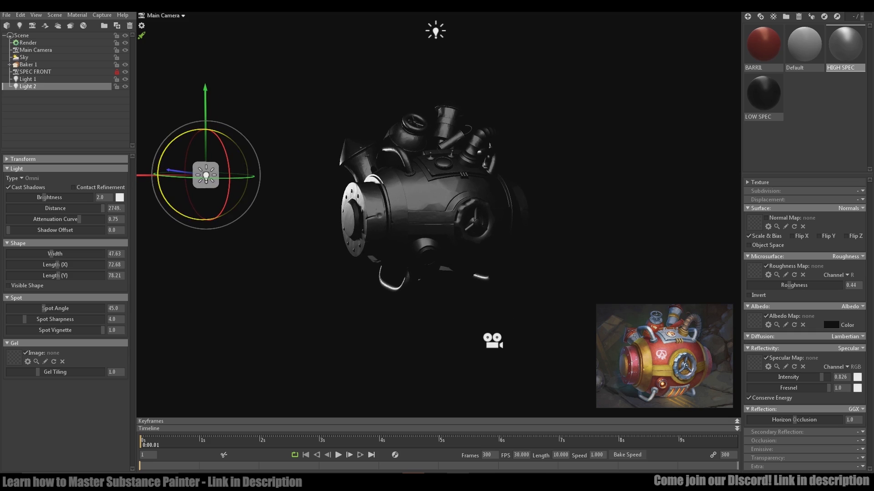
# Check the lighting through the SPEC FRONT camera, return to Main Camera and move Light 2 closer to the barrel.
pyautogui.click(165, 16)
pyautogui.click(203, 25)
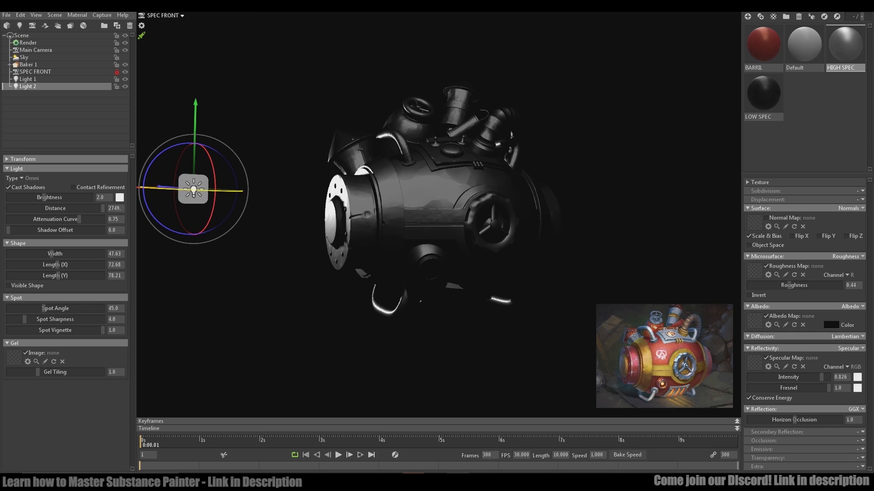
pyautogui.click(165, 16)
pyautogui.click(203, 16)
pyautogui.moveTo(164, 135); pyautogui.dragTo(211, 147)
pyautogui.moveTo(300, 200); pyautogui.dragTo(278, 164)
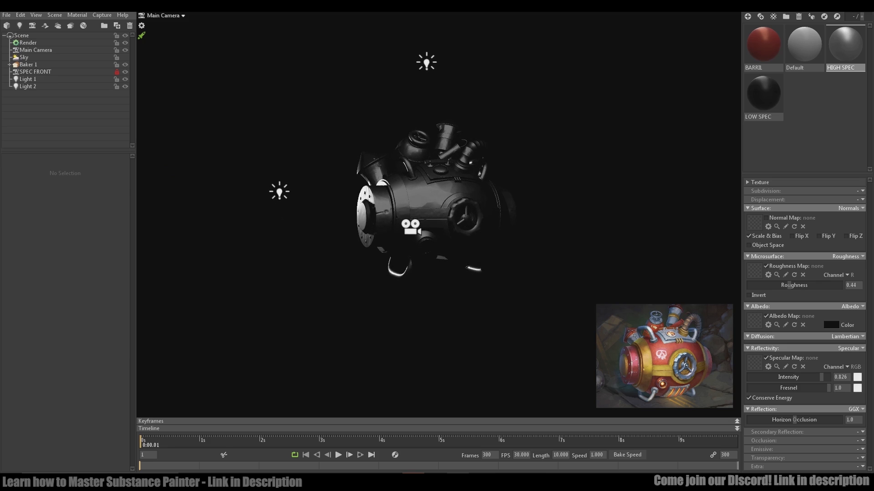
pyautogui.click(279, 192)
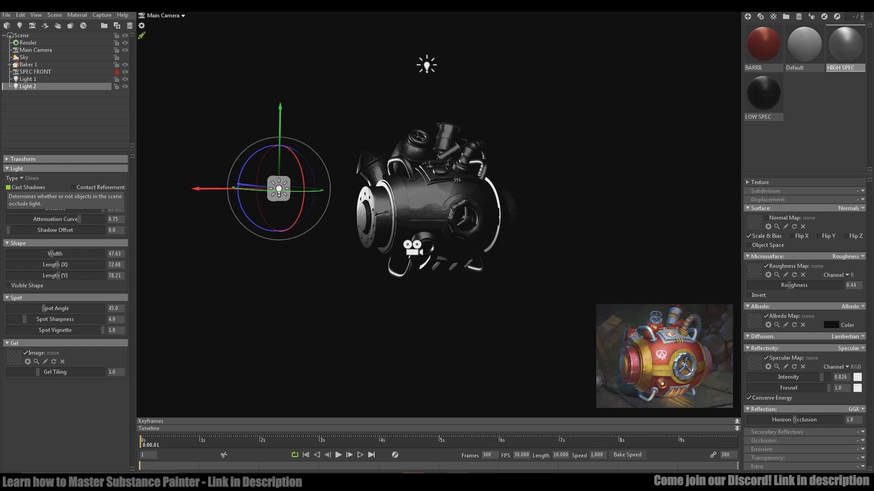
# Compare Light 2 with and without cast shadows, lower its brightness to 0.458 and keep its shadows on.
pyautogui.click(8, 188)
pyautogui.click(8, 188)
pyautogui.click(8, 187)
pyautogui.click(8, 188)
pyautogui.click(8, 187)
pyautogui.click(8, 187)
pyautogui.click(8, 188)
pyautogui.click(8, 187)
pyautogui.click(8, 187)
pyautogui.click(9, 187)
pyautogui.click(9, 188)
pyautogui.click(8, 188)
pyautogui.click(8, 187)
pyautogui.click(8, 188)
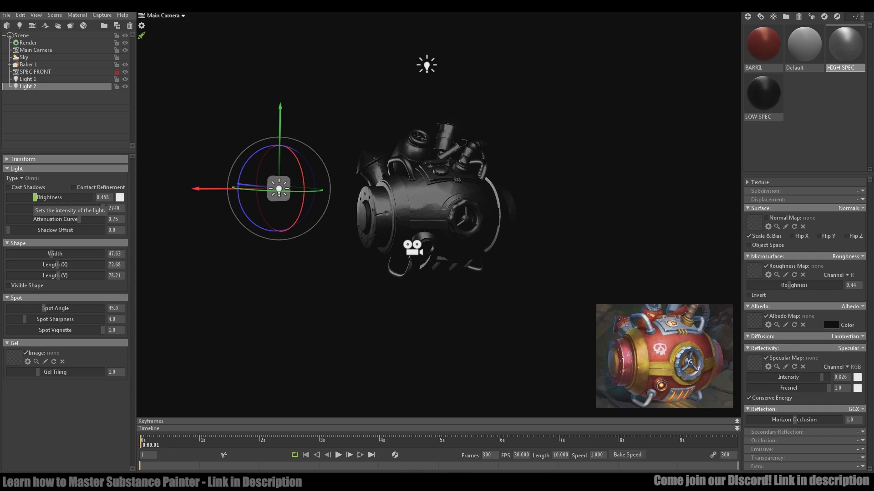
pyautogui.click(8, 188)
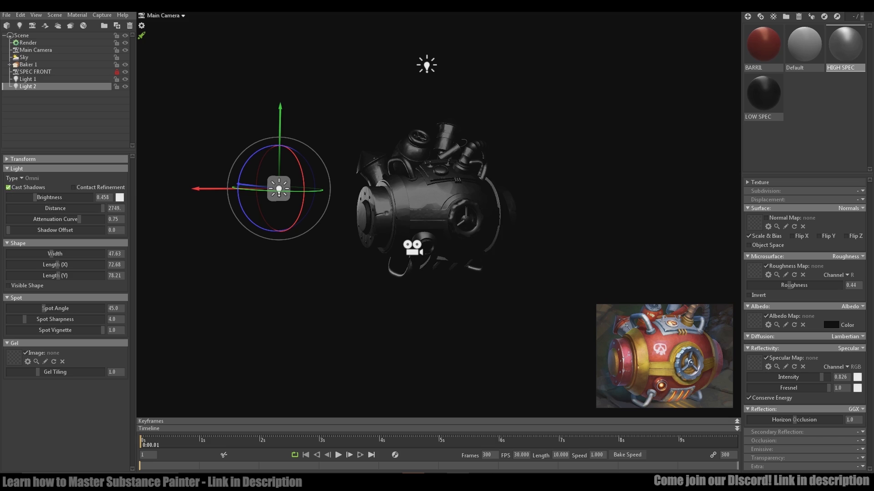
# Compare the barrel with cast shadows switched off and on for Light 1 and Light 2.
pyautogui.click(426, 66)
pyautogui.click(9, 187)
pyautogui.click(8, 187)
pyautogui.click(278, 188)
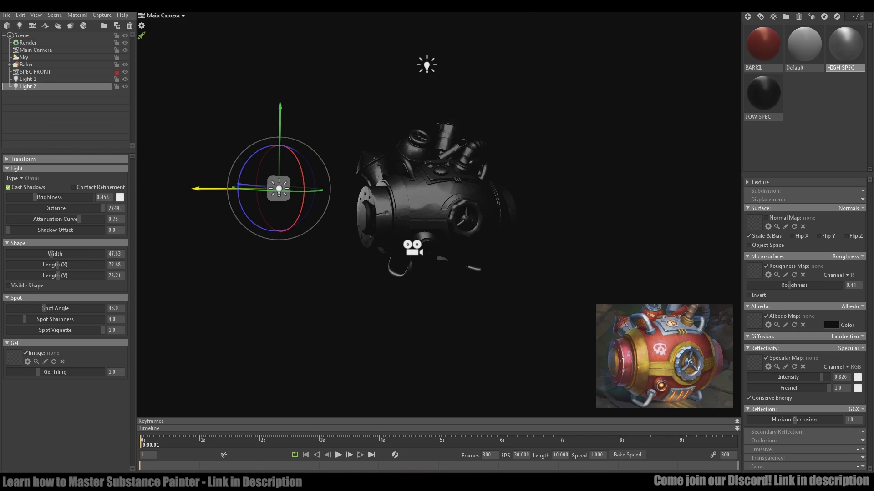
pyautogui.click(9, 187)
pyautogui.click(8, 188)
pyautogui.click(9, 187)
pyautogui.click(8, 187)
pyautogui.click(9, 187)
pyautogui.click(8, 188)
# Add a third light facing the barrel's other end as an Omni with width 11.41, length X 38.27 and length Y 33.52.
pyautogui.moveTo(455, 296); pyautogui.dragTo(307, 325)
pyautogui.click(500, 291)
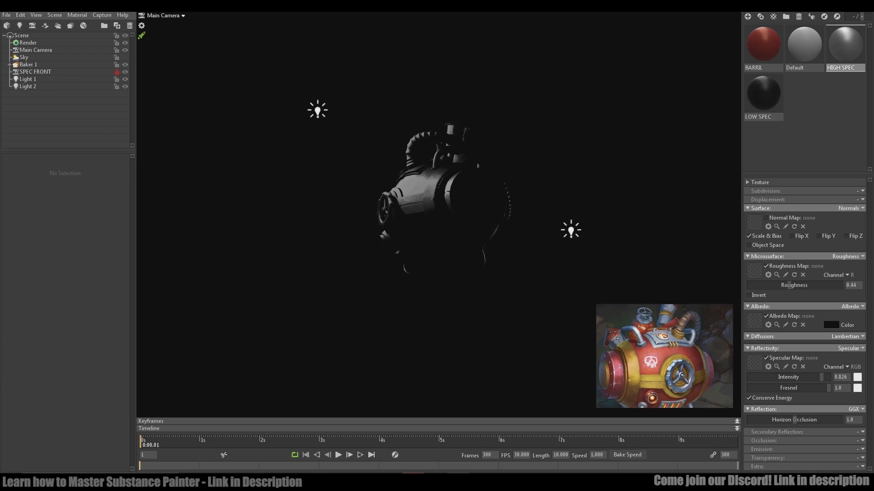
pyautogui.click(19, 25)
pyautogui.click(28, 178)
pyautogui.click(44, 196)
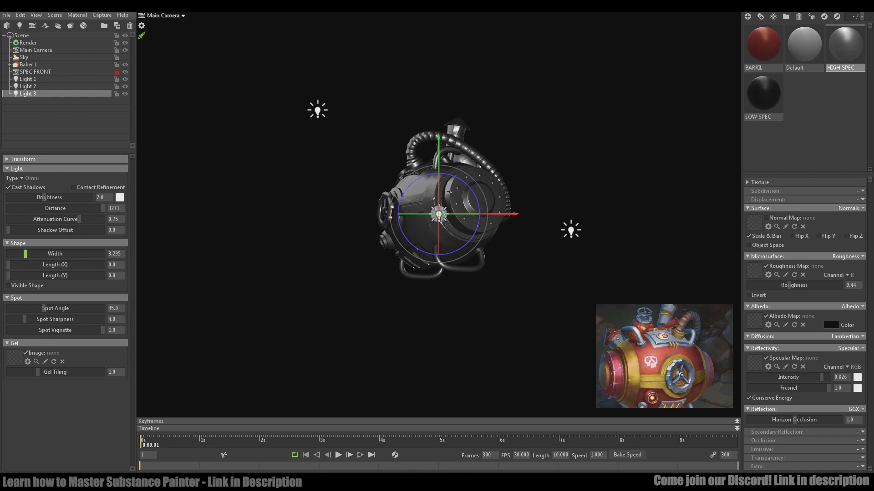
pyautogui.moveTo(26, 253)
pyautogui.mouseDown()
pyautogui.moveTo(35, 254)
pyautogui.moveTo(29, 265)
pyautogui.mouseUp()
pyautogui.moveTo(8, 276); pyautogui.dragTo(50, 265)
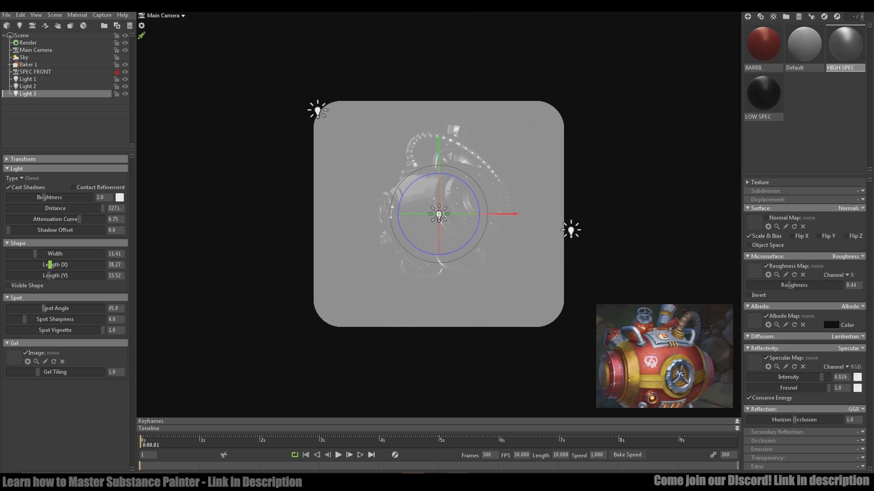
# Move Light 3 toward the front side of the barrel, beyond the end opposite Light 2.
pyautogui.moveTo(319, 273); pyautogui.dragTo(450, 268)
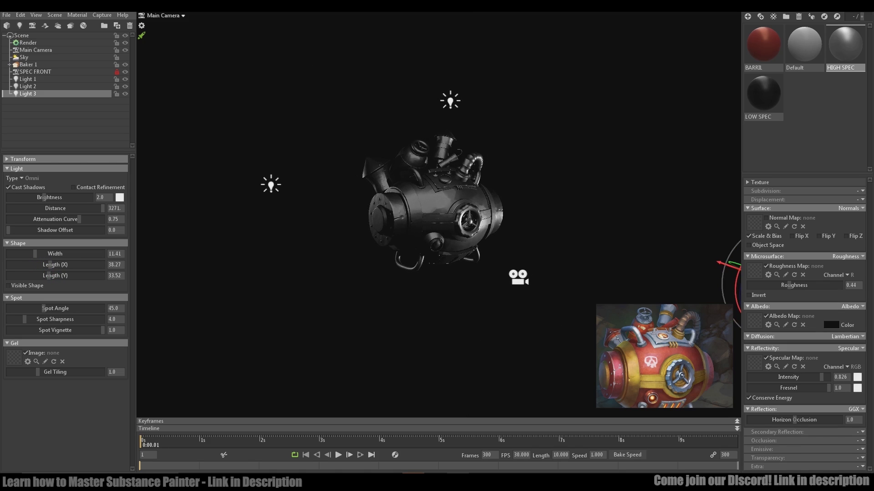
pyautogui.moveTo(364, 282); pyautogui.dragTo(455, 291)
pyautogui.moveTo(628, 230); pyautogui.dragTo(489, 191)
pyautogui.click(546, 291)
pyautogui.moveTo(546, 291); pyautogui.dragTo(400, 273)
pyautogui.click(693, 258)
pyautogui.moveTo(546, 273); pyautogui.dragTo(455, 273)
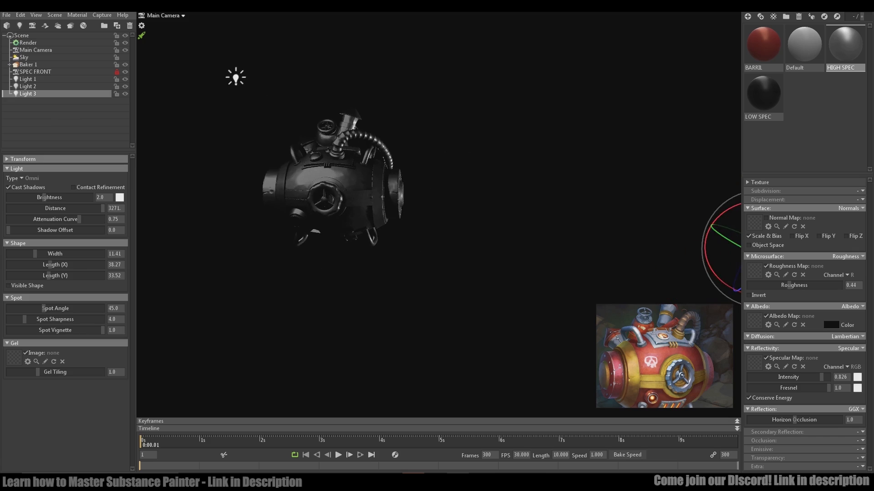
pyautogui.scroll(-3, 439, 214)
pyautogui.moveTo(710, 275); pyautogui.dragTo(601, 219)
pyautogui.moveTo(553, 117); pyautogui.dragTo(525, 179)
pyautogui.moveTo(518, 230); pyautogui.dragTo(495, 242)
pyautogui.click(546, 291)
pyautogui.moveTo(546, 291); pyautogui.dragTo(455, 287)
pyautogui.click(519, 282)
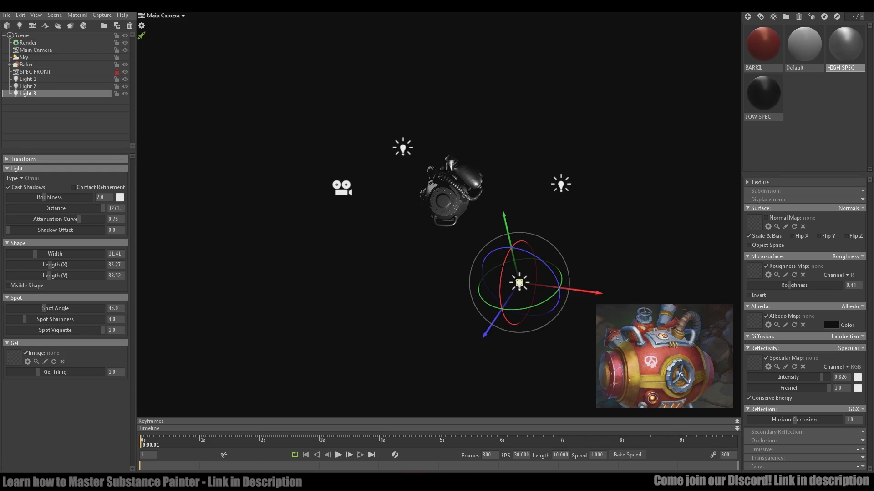
pyautogui.moveTo(591, 291); pyautogui.dragTo(514, 282)
pyautogui.moveTo(422, 206); pyautogui.dragTo(405, 151)
pyautogui.moveTo(377, 264); pyautogui.dragTo(354, 286)
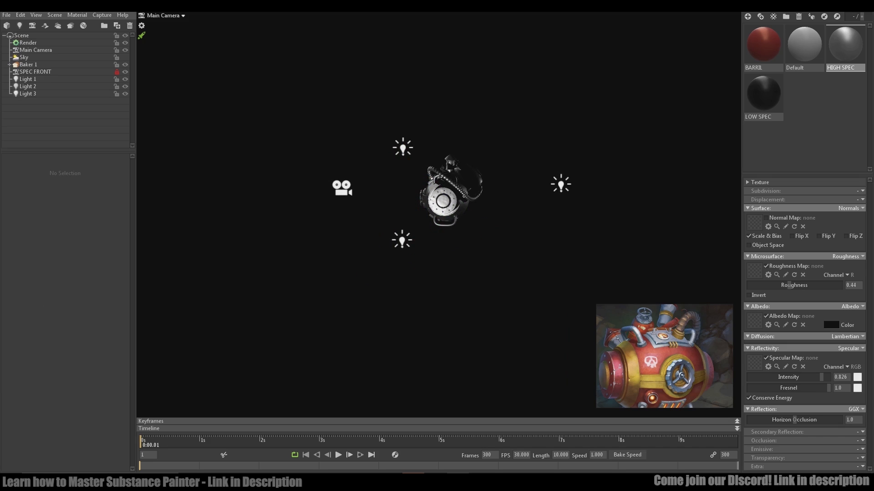
pyautogui.moveTo(394, 184); pyautogui.dragTo(390, 164)
# Adjust Light 3 outward from the barrel's end while viewing the barrel from the front.
pyautogui.click(319, 287)
pyautogui.moveTo(318, 287); pyautogui.dragTo(496, 284)
pyautogui.scroll(2, 439, 214)
pyautogui.moveTo(439, 214); pyautogui.dragTo(451, 219, button='middle')
pyautogui.moveTo(451, 219); pyautogui.dragTo(451, 230)
pyautogui.scroll(2, 451, 230)
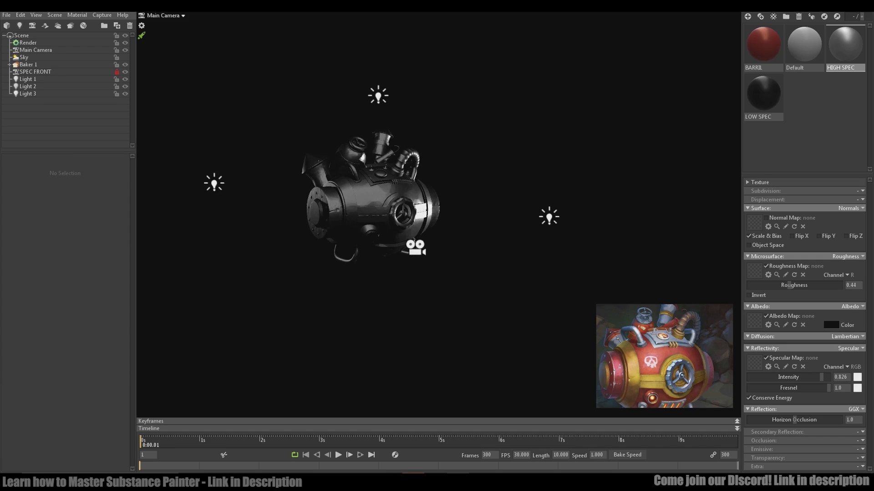
pyautogui.moveTo(451, 230); pyautogui.dragTo(467, 226, button='middle')
pyautogui.click(564, 213)
pyautogui.moveTo(578, 218); pyautogui.dragTo(599, 221)
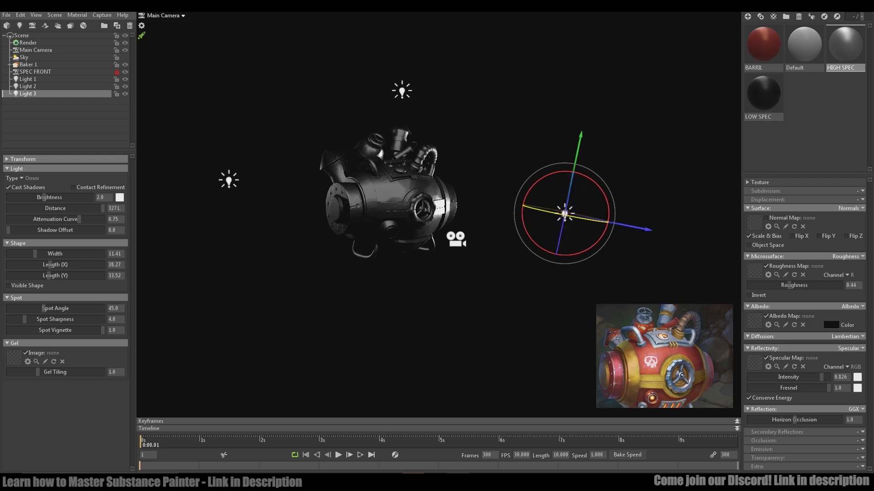
# Shift Light 3 back along its X axis, away from the SPEC FRONT camera.
pyautogui.moveTo(546, 287); pyautogui.dragTo(359, 282)
pyautogui.click(439, 253)
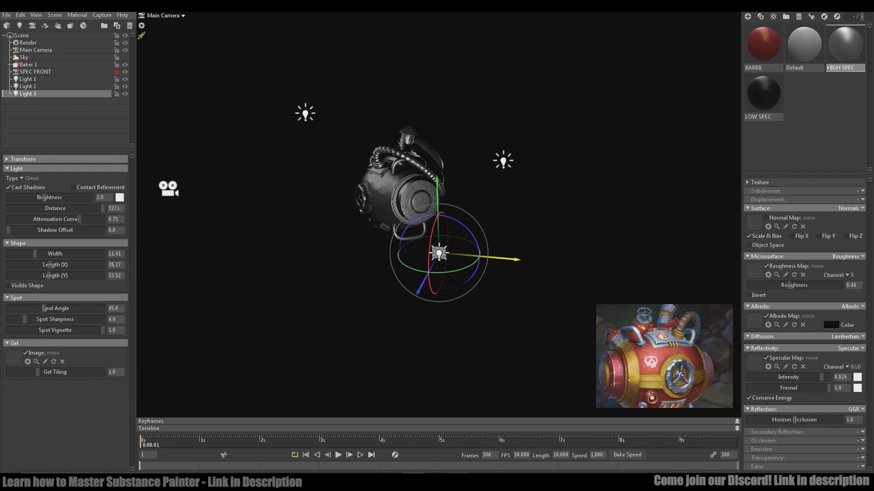
pyautogui.click(439, 253)
pyautogui.click(438, 253)
pyautogui.click(439, 253)
pyautogui.click(439, 253)
pyautogui.moveTo(482, 256); pyautogui.dragTo(524, 260)
pyautogui.moveTo(469, 288); pyautogui.dragTo(360, 291)
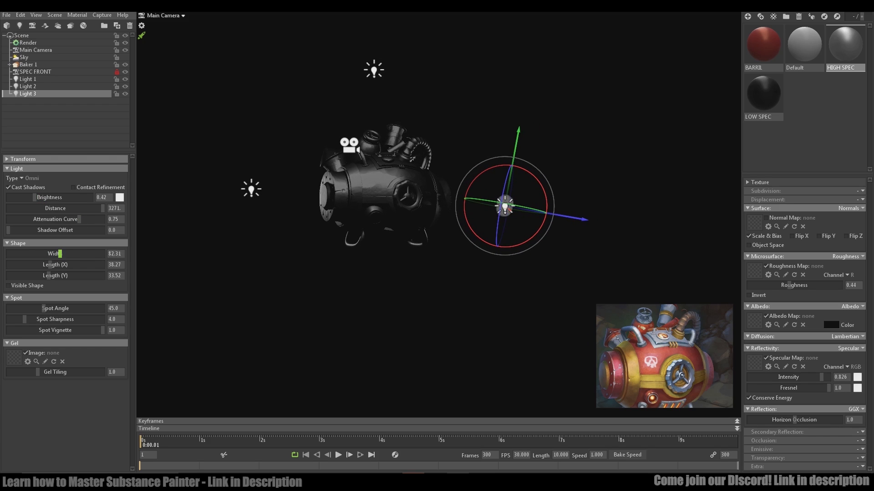
# Lower Light 3's brightness to 0.42 and widen its shape.
pyautogui.moveTo(59, 254)
pyautogui.mouseDown()
pyautogui.moveTo(97, 253)
pyautogui.moveTo(70, 253)
pyautogui.mouseUp()
pyautogui.moveTo(364, 273); pyautogui.dragTo(364, 250)
pyautogui.scroll(3, 438, 214)
pyautogui.scroll(-2, 439, 214)
pyautogui.moveTo(364, 228); pyautogui.dragTo(414, 253, button='middle')
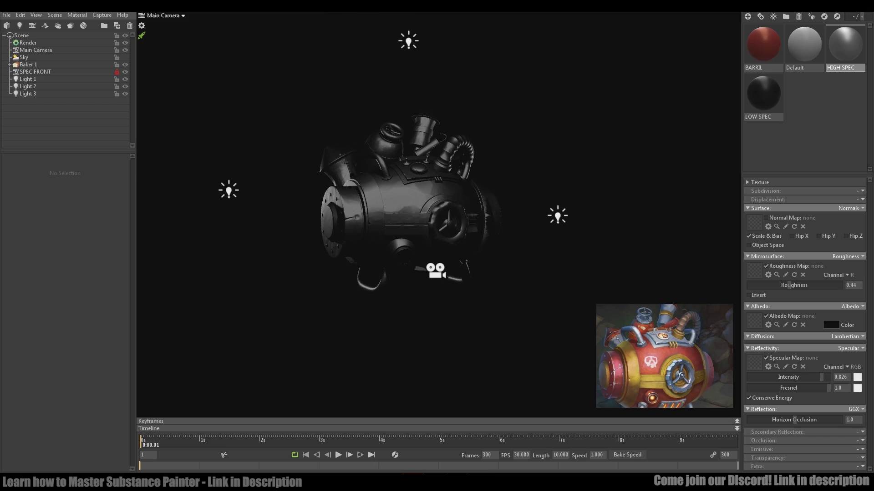
# Check the three-light setup through the SPEC FRONT camera and return to Main Camera.
pyautogui.click(175, 15)
pyautogui.click(205, 24)
pyautogui.click(175, 15)
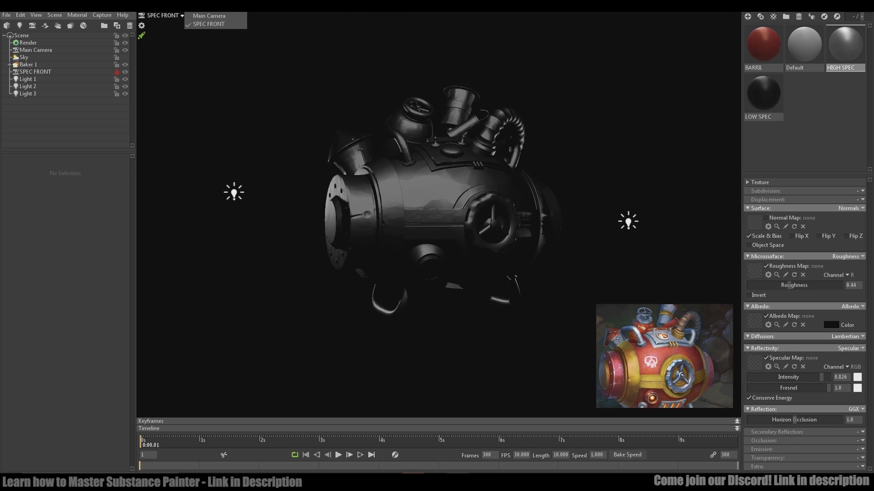
pyautogui.click(205, 15)
# Add a camera viewing the back of the barrel, name it SPEC BACK and leave it unlocked.
pyautogui.moveTo(364, 250); pyautogui.dragTo(505, 218)
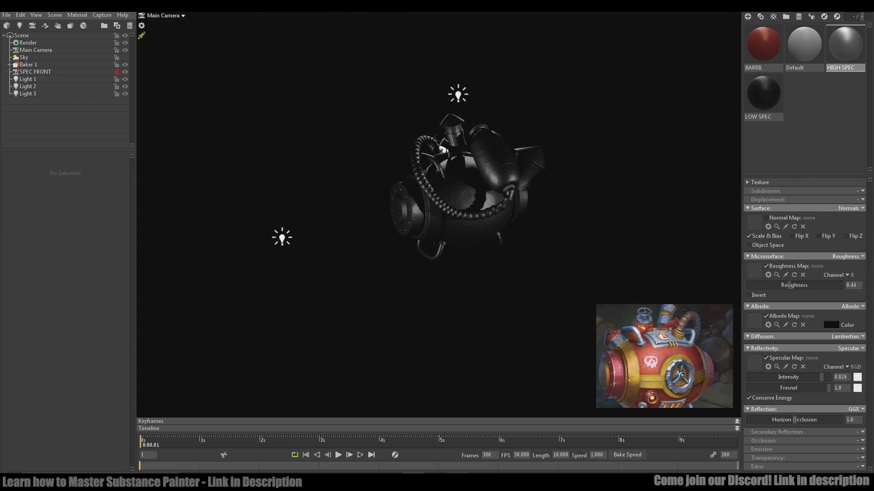
pyautogui.scroll(2, 439, 215)
pyautogui.click(32, 26)
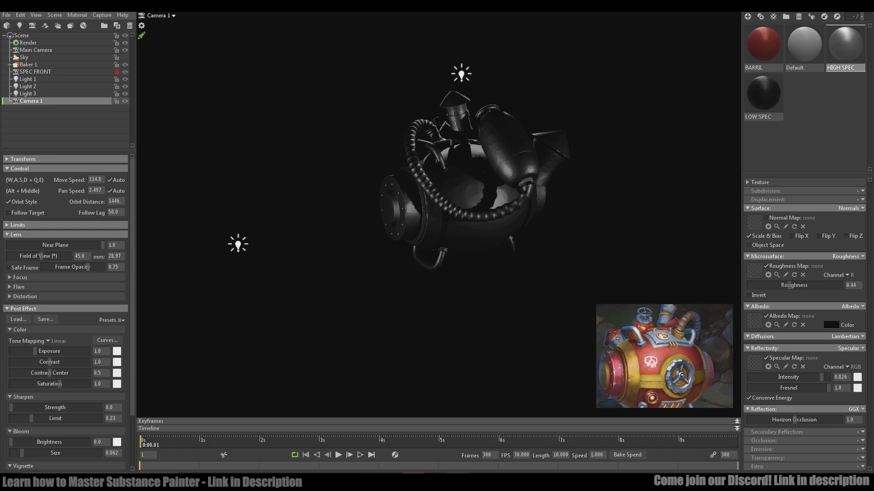
pyautogui.press('F2')
pyautogui.write('S')
pyautogui.press('Return')
pyautogui.click(116, 101)
pyautogui.click(116, 101)
# Frame the back of the barrel larger in the SPEC BACK camera using the full-screen viewport.
pyautogui.hotkey('ctrl', 'f')
pyautogui.scroll(2, 439, 215)
pyautogui.keyDown('alt'); pyautogui.moveTo(439, 215); pyautogui.dragTo(439, 200); pyautogui.keyUp('alt')
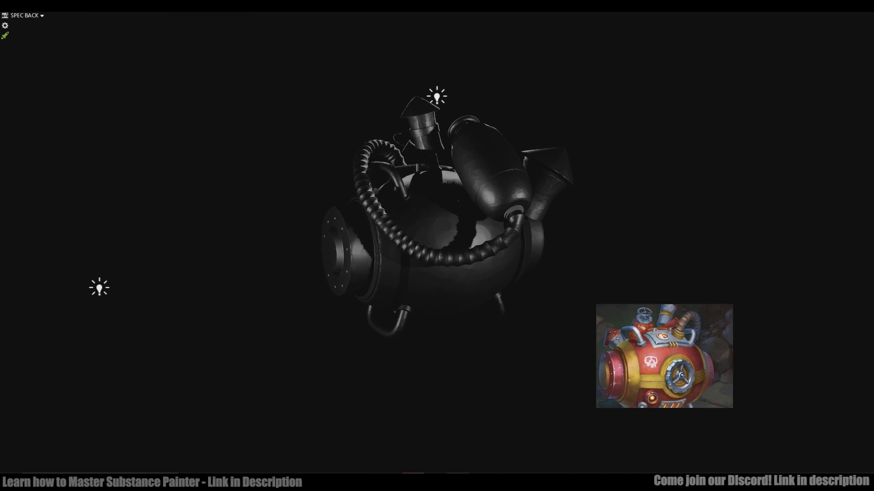
# Leave the full-screen view and save the barrel's specular output as the Photoshop document SPEC_TEST in the DEMO folder.
pyautogui.scroll(1, 439, 214)
pyautogui.hotkey('ctrl', 'f')
pyautogui.click(117, 101)
pyautogui.click(162, 16)
pyautogui.click(200, 25)
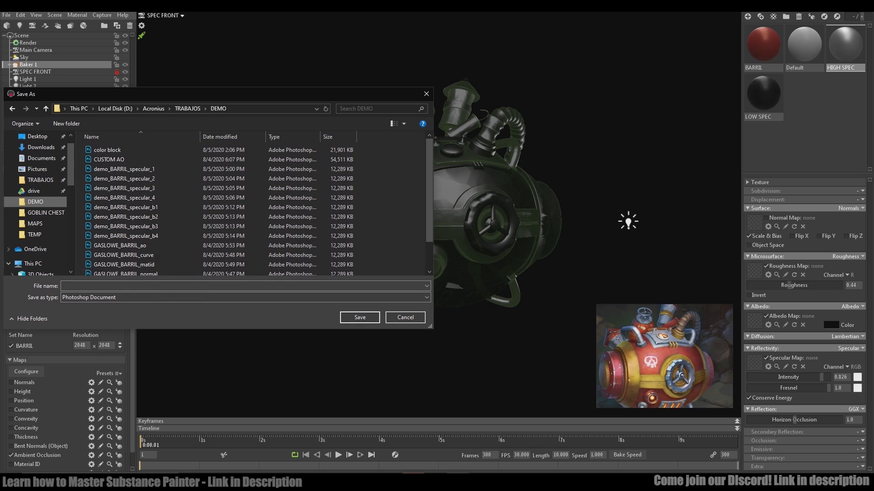
pyautogui.click(245, 285)
pyautogui.write('SPEC_TEST')
pyautogui.click(359, 317)
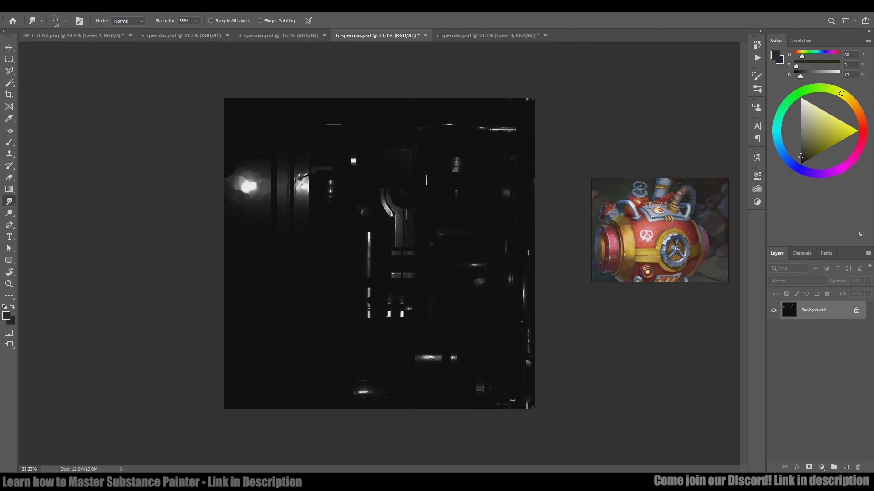
# Switch to Photoshop and compare the specular captures in the b, c, d and e_specular.psd documents.
pyautogui.click(278, 35)
pyautogui.click(181, 35)
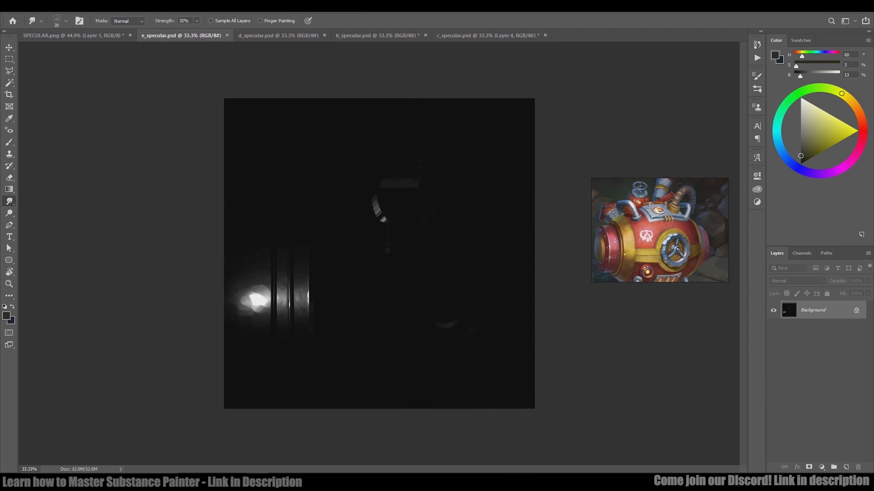
pyautogui.click(487, 35)
pyautogui.click(377, 35)
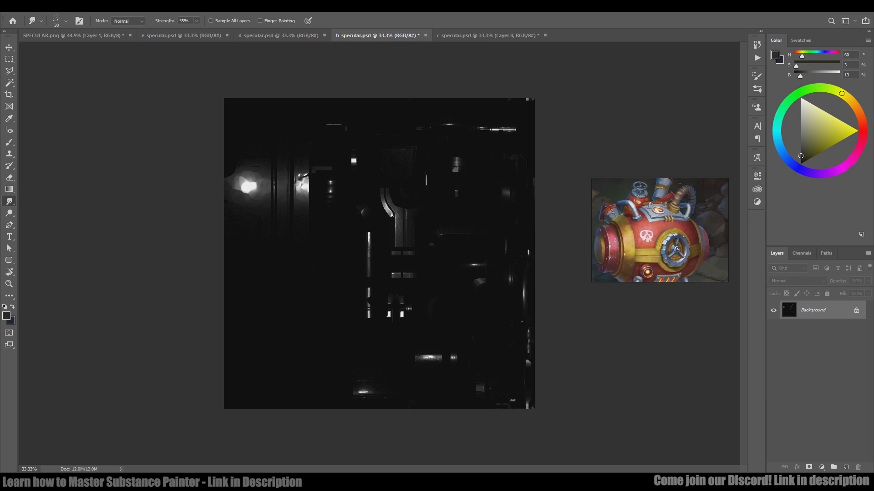
pyautogui.hotkey('ctrl', 'Tab')
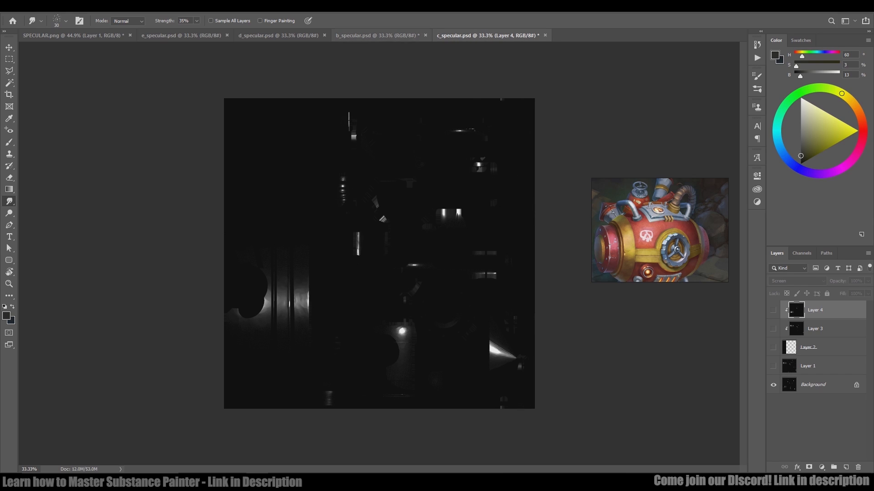
pyautogui.hotkey('ctrl', 'shift', 'Tab')
pyautogui.hotkey('ctrl', 'Tab')
pyautogui.hotkey('ctrl', 'shift', 'Tab')
pyautogui.hotkey('ctrl', 'Tab')
pyautogui.hotkey('ctrl', 'shift', 'Tab')
pyautogui.hotkey('ctrl', 'shift', 'Tab')
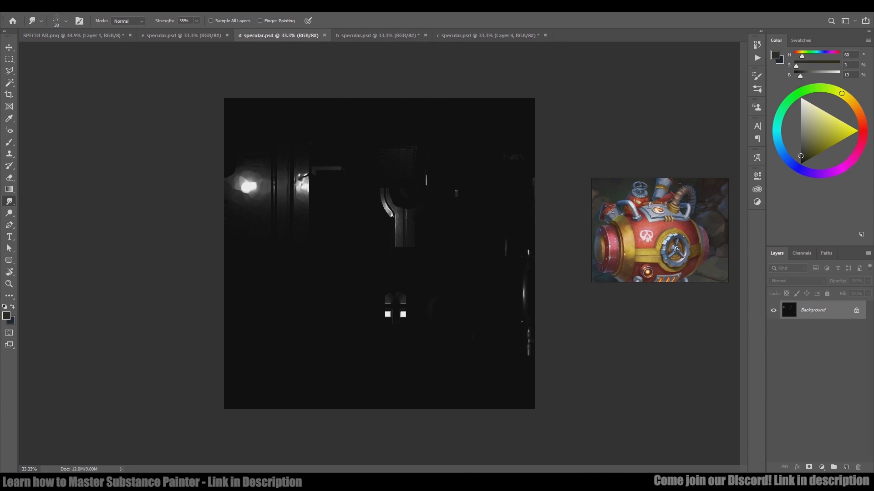
pyautogui.hotkey('ctrl', 'shift', 'Tab')
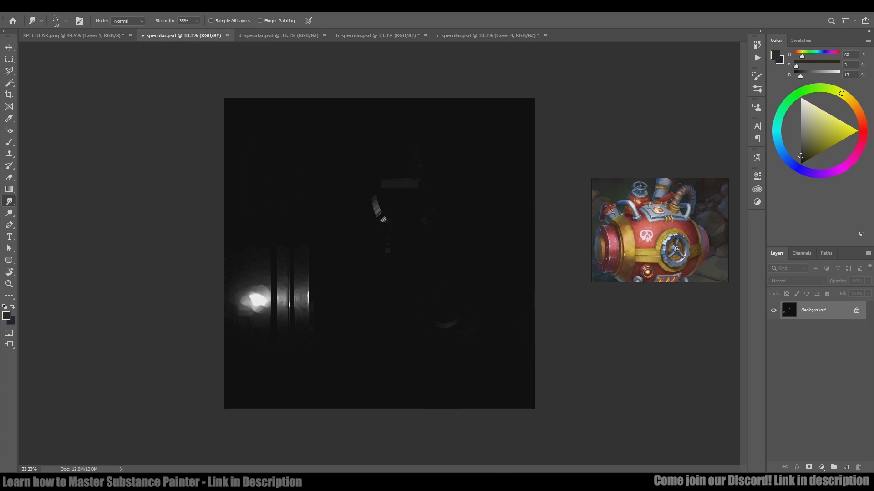
# Show Layers 1 to 4 in c_specular.psd to combine all the specular captures.
pyautogui.hotkey('ctrl', 'shift', 'Tab')
pyautogui.hotkey('ctrl', 'shift', 'Tab')
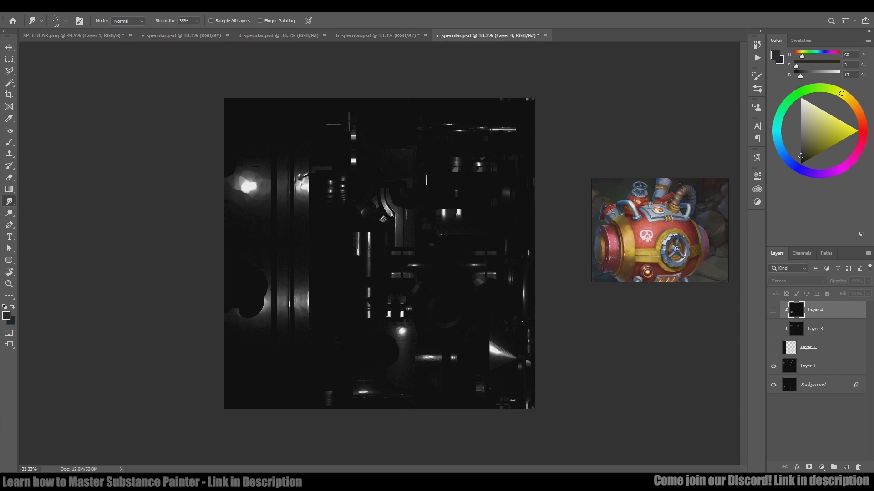
pyautogui.click(773, 348)
pyautogui.click(773, 329)
pyautogui.click(773, 310)
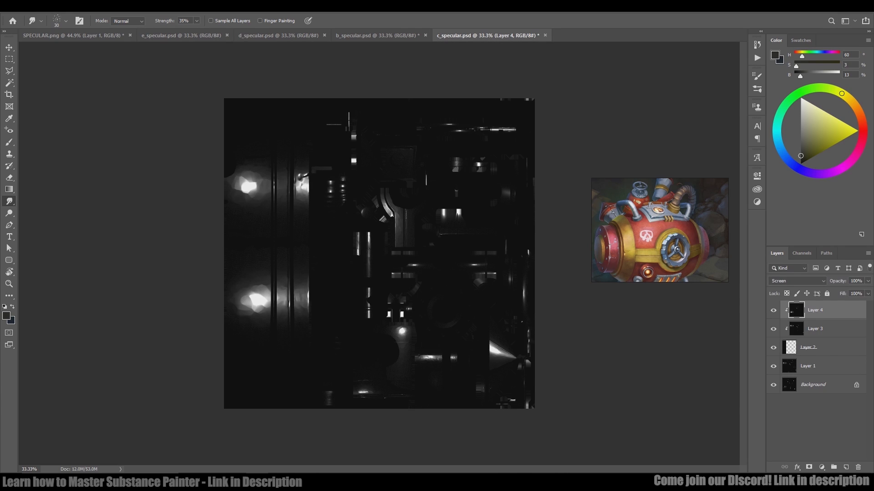
# Compare the combined captures with SPECULAR.png and examine the highlights in that merged map up close.
pyautogui.hotkey('ctrl', 'Tab')
pyautogui.hotkey('ctrl', 'shift', 'Tab')
pyautogui.hotkey('ctrl', 'Tab')
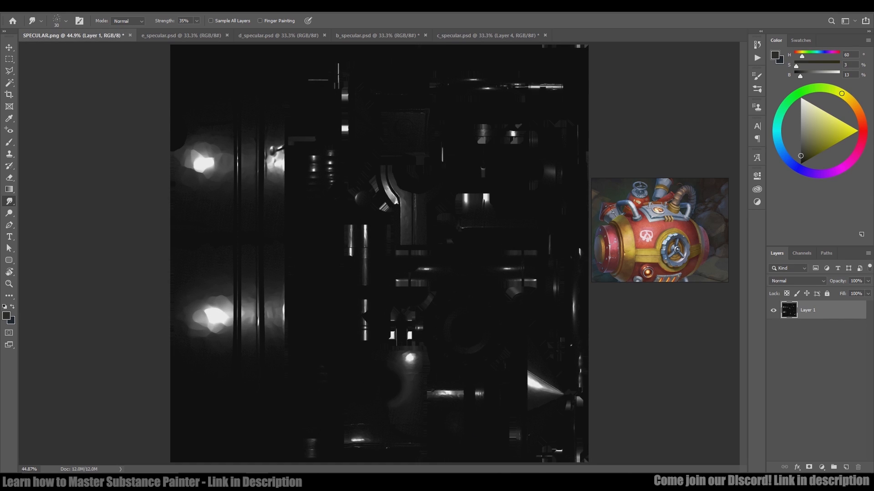
pyautogui.keyDown('ctrl'); pyautogui.moveTo(250, 151); pyautogui.dragTo(339, 174); pyautogui.keyUp('ctrl')
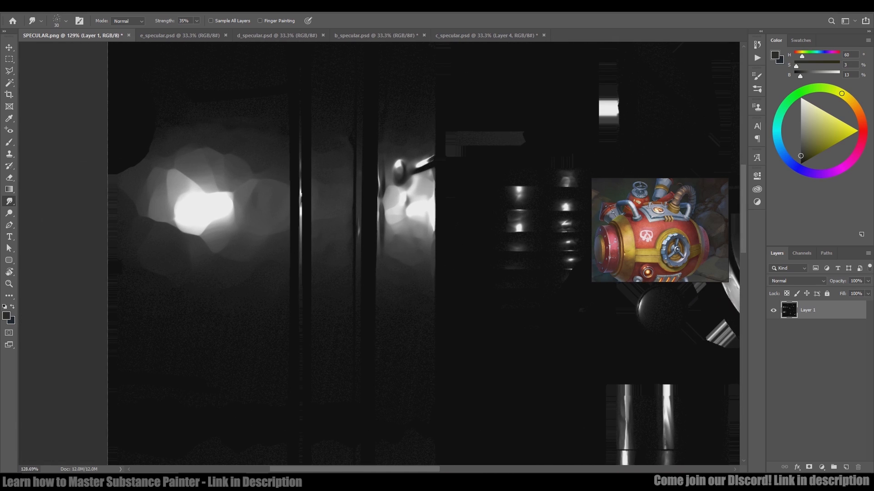
pyautogui.moveTo(319, 409); pyautogui.dragTo(347, 82)
pyautogui.moveTo(253, 227)
pyautogui.keyDown('ctrl'); pyautogui.mouseDown()
pyautogui.moveTo(291, 228)
pyautogui.moveTo(241, 228)
pyautogui.mouseUp(); pyautogui.keyUp('ctrl')
pyautogui.moveTo(591, 341); pyautogui.dragTo(93, 150)
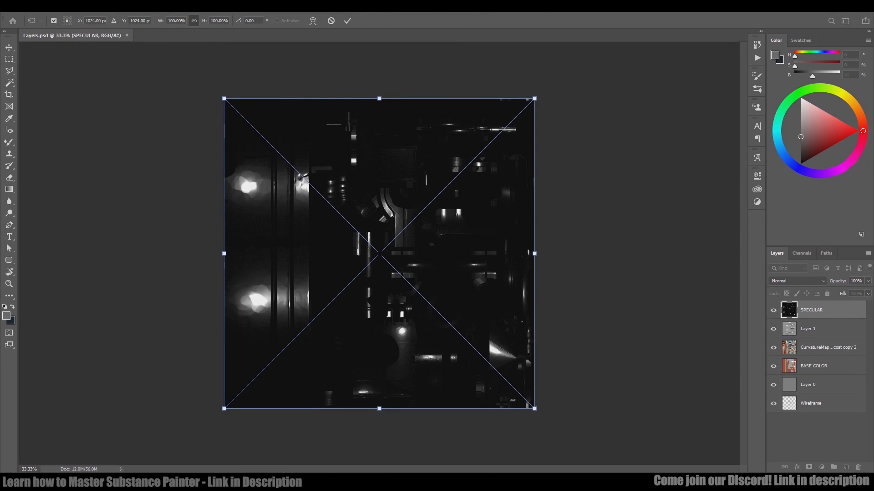
# Confirm the placed SPECULAR map in Layers.psd and set its blend mode to Screen over the painted layers.
pyautogui.press('Return')
pyautogui.click(796, 280)
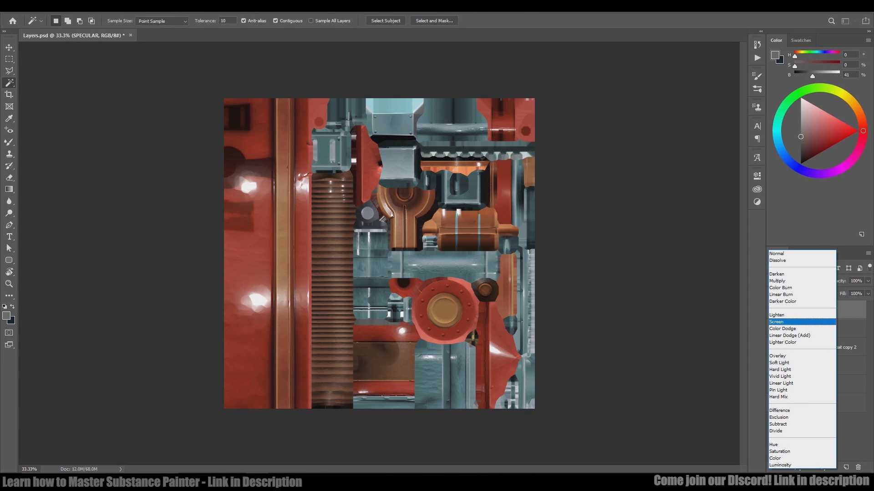
pyautogui.click(801, 321)
pyautogui.keyDown('alt'); pyautogui.scroll(5, 276, 261); pyautogui.keyUp('alt')
pyautogui.keyDown('alt'); pyautogui.scroll(-4, 275, 262); pyautogui.keyUp('alt')
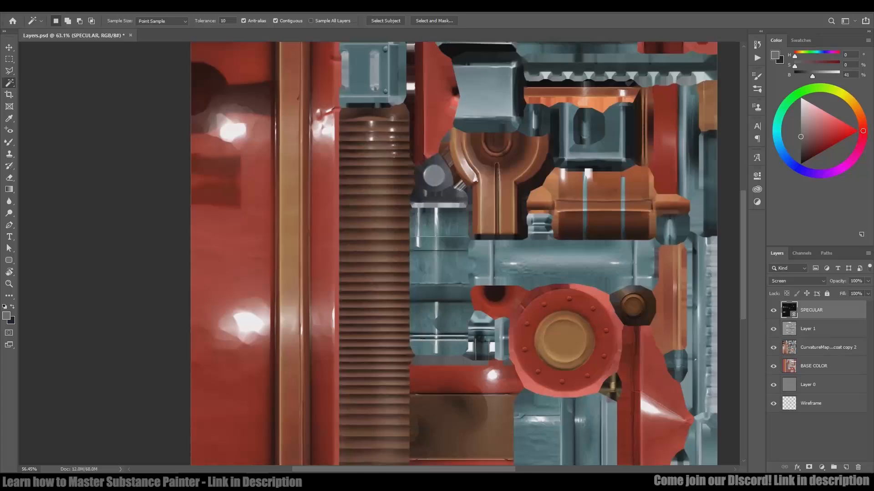
pyautogui.hotkey('ctrl', ',')
pyautogui.hotkey('ctrl', ',')
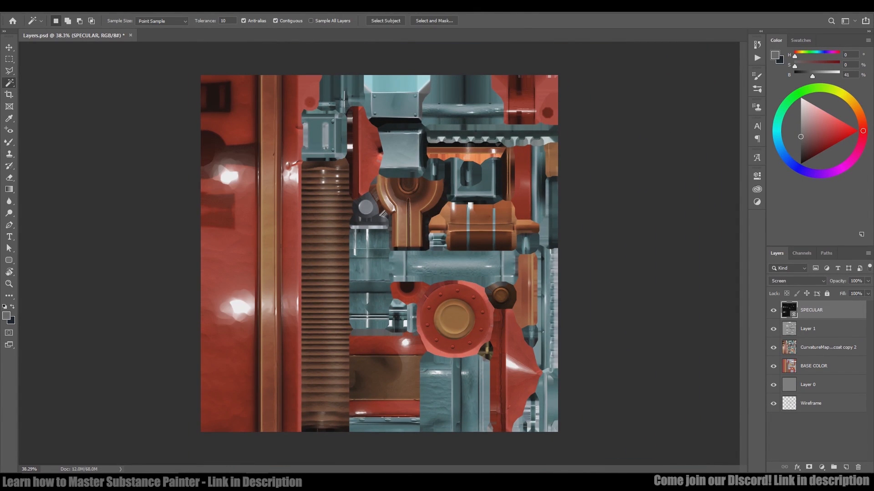
pyautogui.keyDown('alt'); pyautogui.scroll(8, 490, 373); pyautogui.keyUp('alt')
pyautogui.keyDown('alt'); pyautogui.scroll(-6, 489, 372); pyautogui.keyUp('alt')
pyautogui.click(868, 281)
pyautogui.moveTo(868, 292); pyautogui.dragTo(853, 291)
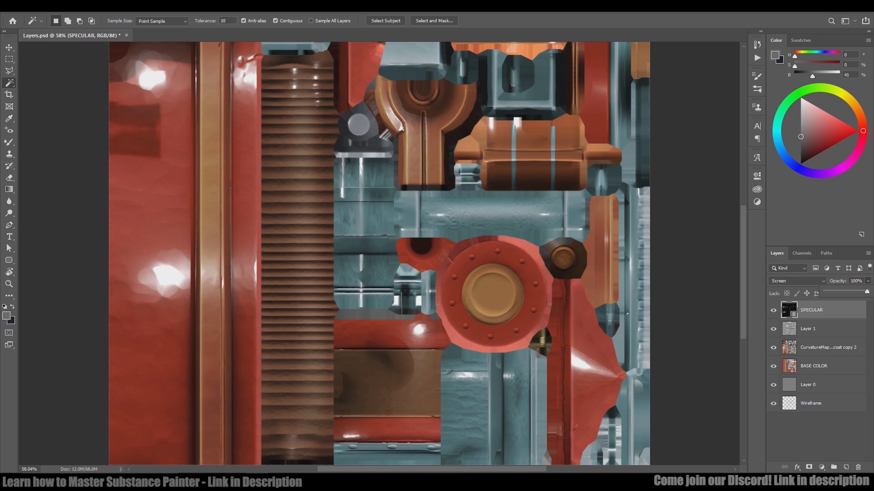
# Clip a Hue/Saturation adjustment to the SPECULAR layer with Colorize on, hue 21, saturation 32 and lightness -17.
pyautogui.click(821, 466)
pyautogui.click(819, 380)
pyautogui.hotkey('ctrl', 'alt', 'g')
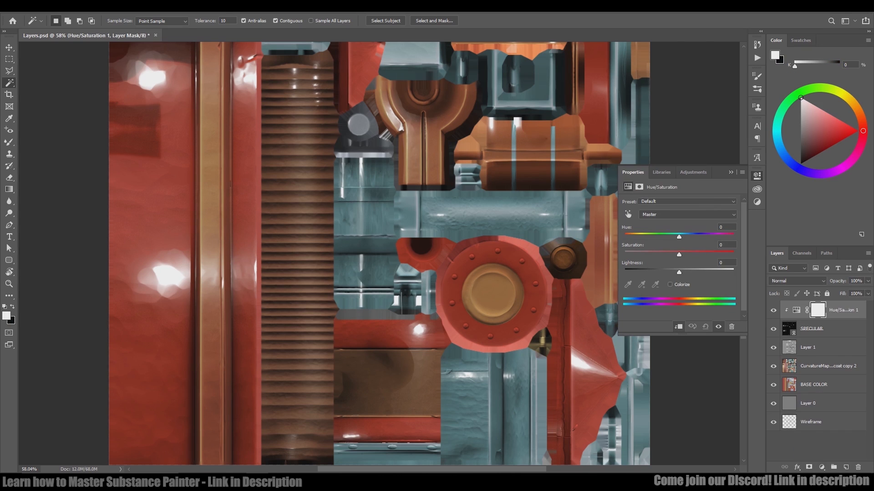
pyautogui.moveTo(679, 272); pyautogui.dragTo(669, 272)
pyautogui.click(670, 285)
pyautogui.moveTo(625, 236)
pyautogui.mouseDown()
pyautogui.moveTo(637, 237)
pyautogui.moveTo(629, 237)
pyautogui.mouseUp()
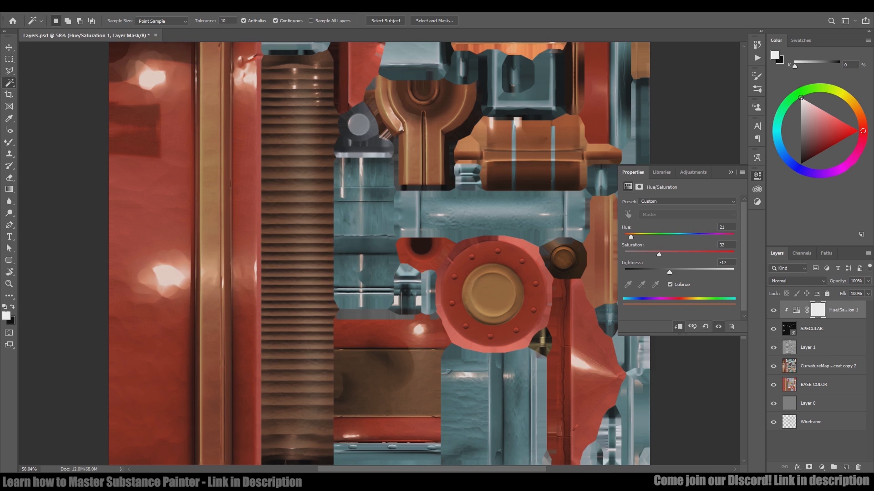
pyautogui.hotkey('ctrl', '-')
pyautogui.hotkey('ctrl', '-')
pyautogui.click(730, 172)
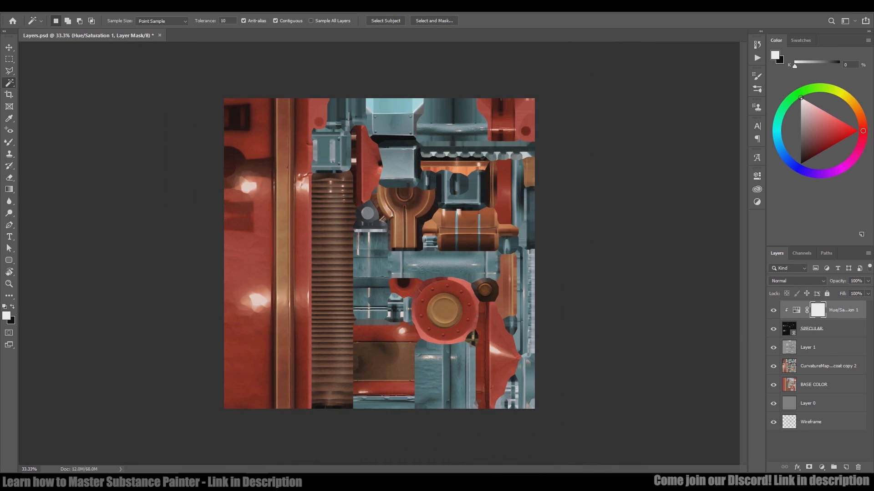
# Group the SPECULAR layer with its Hue/Saturation adjustment and add a layer mask to the group.
pyautogui.keyDown('ctrl'); pyautogui.moveTo(296, 307); pyautogui.dragTo(346, 307); pyautogui.keyUp('ctrl')
pyautogui.keyDown('shift'); pyautogui.click(824, 328); pyautogui.keyUp('shift')
pyautogui.hotkey('ctrl', 'g')
pyautogui.click(809, 467)
# Soften the strong specular highlights across the texture by erasing on Group 1's mask with a soft eraser at 10% opacity.
pyautogui.press('b')
pyautogui.keyDown('alt'); pyautogui.moveTo(242, 280); pyautogui.dragTo(249, 280, button='right'); pyautogui.keyUp('alt')
pyautogui.press('e')
pyautogui.click(216, 292)
pyautogui.hotkey('ctrl', 'z')
pyautogui.click(221, 293)
pyautogui.moveTo(221, 294); pyautogui.dragTo(245, 378)
pyautogui.click(224, 146)
pyautogui.moveTo(225, 145); pyautogui.dragTo(203, 159)
pyautogui.click(312, 156)
pyautogui.click(323, 384)
pyautogui.moveTo(323, 384); pyautogui.dragTo(191, 264)
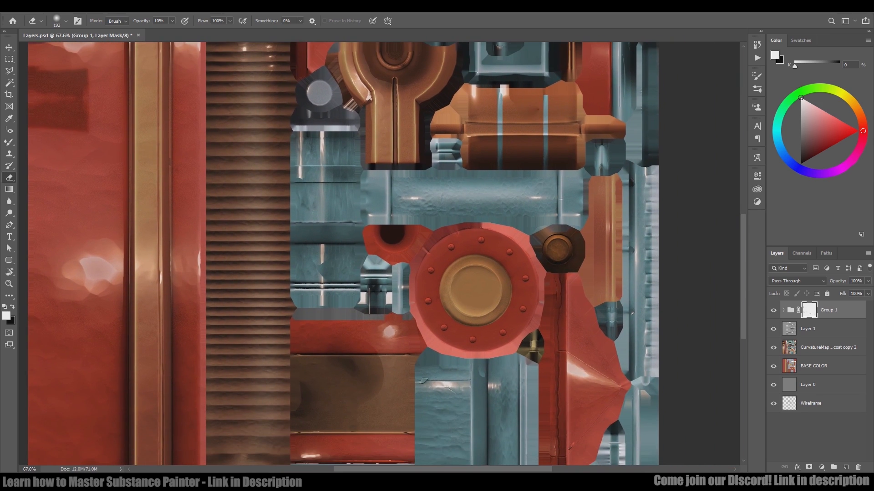
pyautogui.click(582, 371)
pyautogui.moveTo(582, 372); pyautogui.dragTo(575, 260)
pyautogui.click(306, 348)
pyautogui.moveTo(306, 145); pyautogui.dragTo(303, 420)
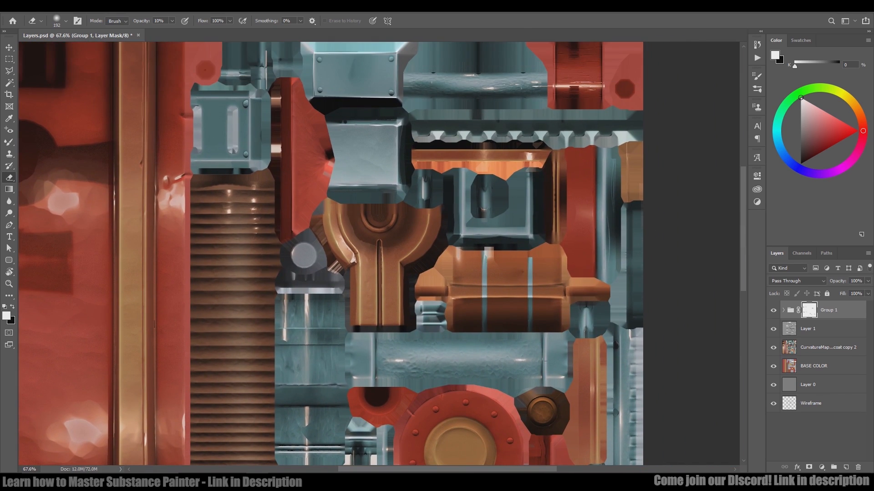
pyautogui.click(345, 256)
pyautogui.moveTo(341, 255)
pyautogui.keyDown('ctrl'); pyautogui.mouseDown()
pyautogui.moveTo(399, 255)
pyautogui.moveTo(370, 255)
pyautogui.mouseUp(); pyautogui.keyUp('ctrl')
pyautogui.moveTo(371, 191); pyautogui.dragTo(265, 428)
pyautogui.hotkey('ctrl', '-')
pyautogui.hotkey('ctrl', '-')
pyautogui.hotkey('ctrl', '-')
pyautogui.hotkey('ctrl', '-')
# Try to merge Group 1 with a new empty layer added above it.
pyautogui.click(846, 467)
pyautogui.keyDown('shift'); pyautogui.click(828, 328); pyautogui.keyUp('shift')
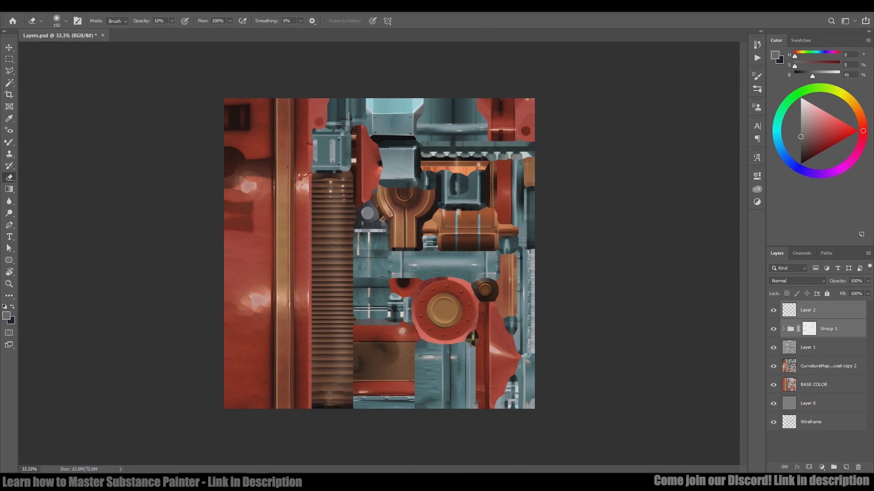
pyautogui.hotkey('ctrl', 'e')
pyautogui.hotkey('ctrl', 'z')
pyautogui.click(808, 310)
# Merge Group 1 with its contents into a single layer and set its blend mode to Screen.
pyautogui.click(829, 329)
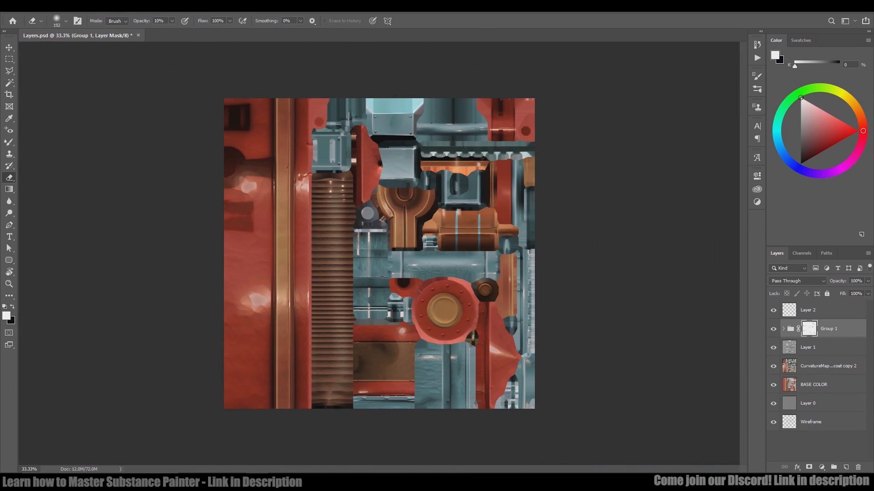
pyautogui.click(790, 329)
pyautogui.click(783, 328)
pyautogui.keyDown('shift'); pyautogui.click(828, 366); pyautogui.keyUp('shift')
pyautogui.hotkey('ctrl', 'e')
pyautogui.click(796, 281)
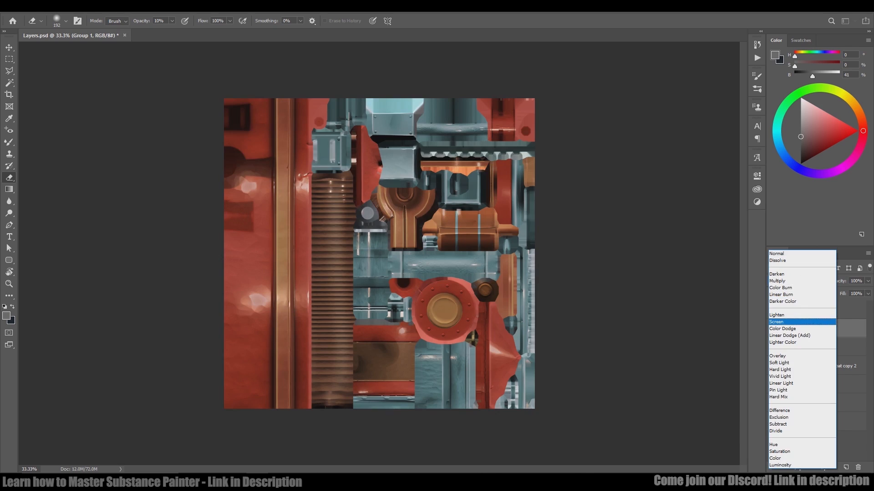
pyautogui.click(801, 322)
# Delete the empty Layer 2 above the merged specular layer.
pyautogui.click(808, 310)
pyautogui.click(858, 467)
pyautogui.click(390, 177)
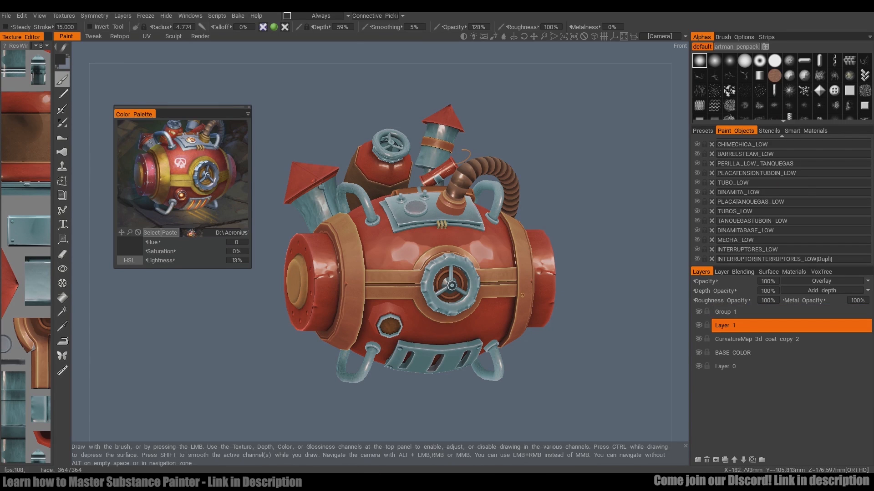
# Switch to 3D-Coat, check the specular highlights on the barrel and lower the Group 1 layer's opacity to 48%.
pyautogui.keyDown('alt'); pyautogui.moveTo(522, 296); pyautogui.dragTo(537, 293); pyautogui.keyUp('alt')
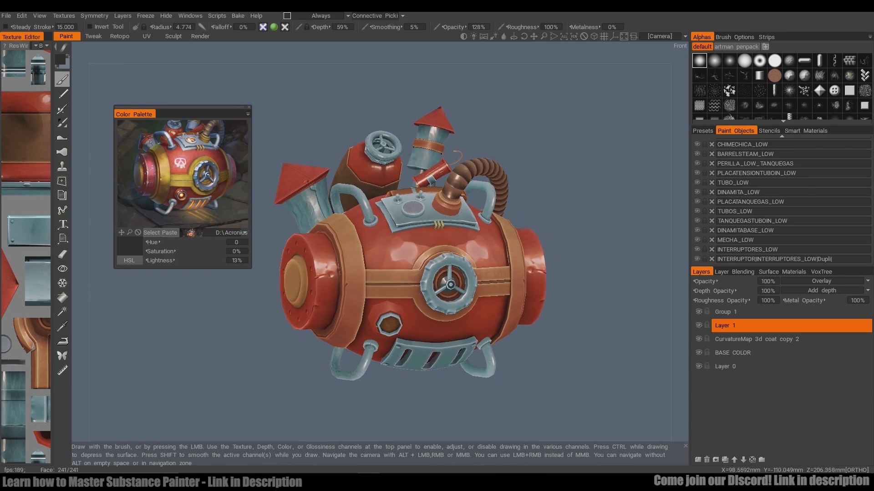
pyautogui.scroll(3, 182, 301)
pyautogui.scroll(-3, 422, 282)
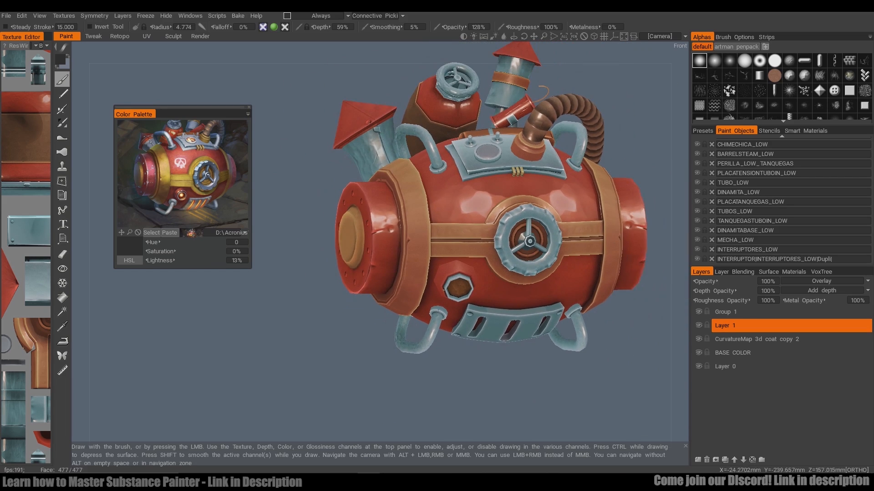
pyautogui.click(723, 311)
pyautogui.write('48')
pyautogui.press('Return')
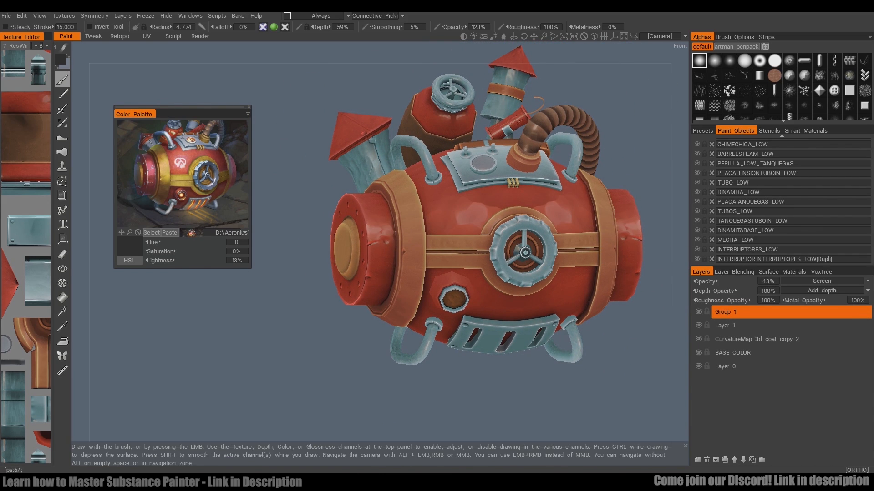
pyautogui.moveTo(705, 282); pyautogui.dragTo(716, 281)
pyautogui.moveTo(657, 259); pyautogui.dragTo(625, 266, button='middle')
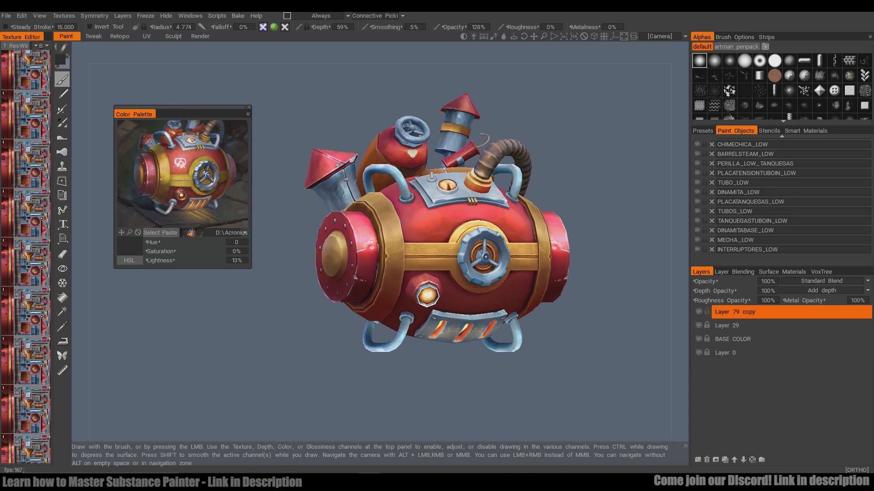
# Compare the finished barrel with Layer 79 copy hidden and shown, and inspect the model from the back.
pyautogui.scroll(3, 426, 299)
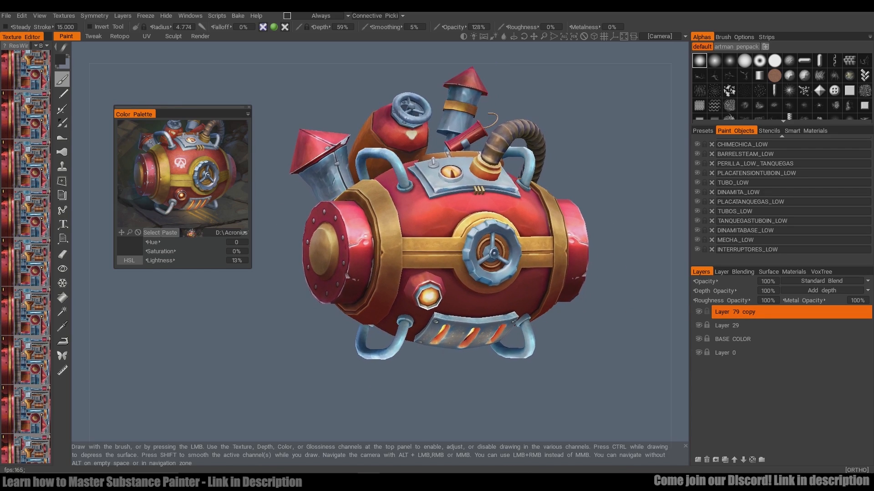
pyautogui.scroll(-1, 426, 299)
pyautogui.click(699, 312)
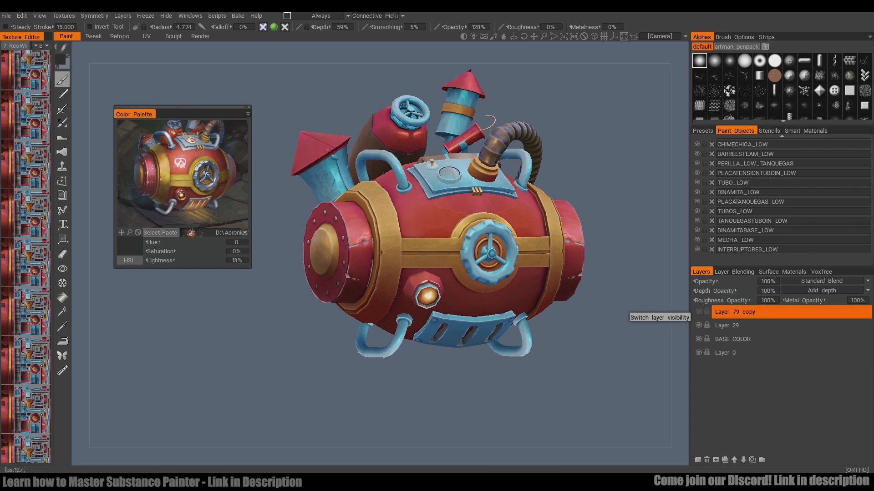
pyautogui.click(698, 312)
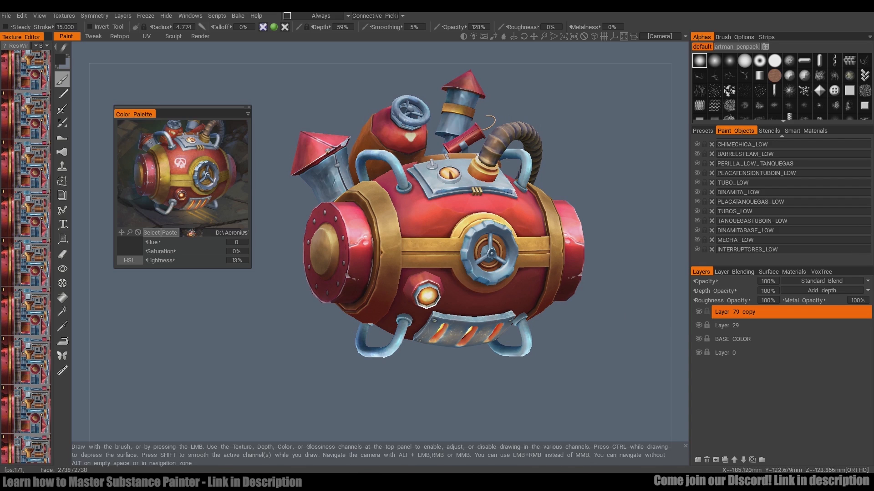
pyautogui.click(699, 312)
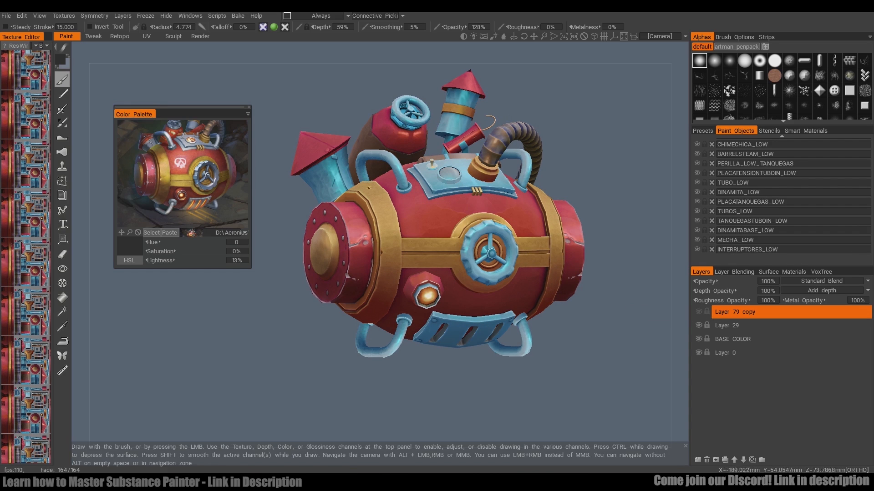
pyautogui.click(699, 311)
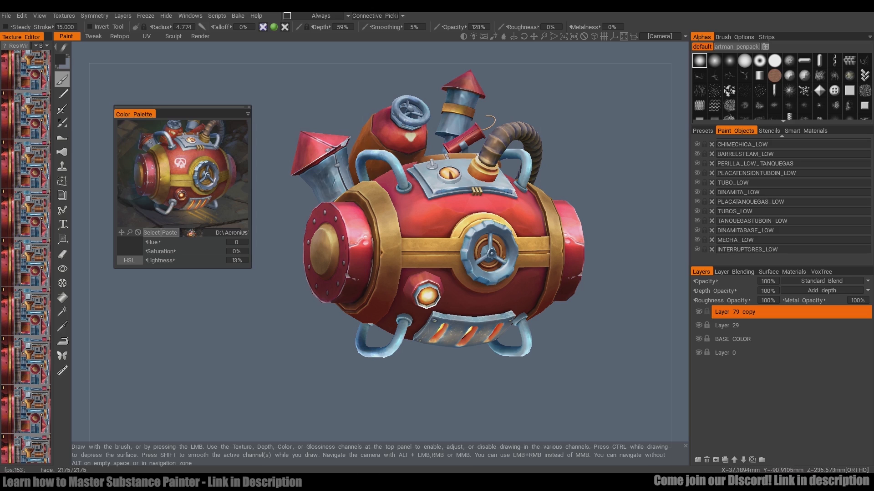
pyautogui.keyDown('alt'); pyautogui.moveTo(504, 259); pyautogui.dragTo(537, 258); pyautogui.keyUp('alt')
pyautogui.keyDown('alt'); pyautogui.moveTo(536, 259); pyautogui.dragTo(498, 261, button='middle'); pyautogui.keyUp('alt')
pyautogui.keyDown('alt'); pyautogui.moveTo(498, 260); pyautogui.dragTo(587, 262); pyautogui.keyUp('alt')
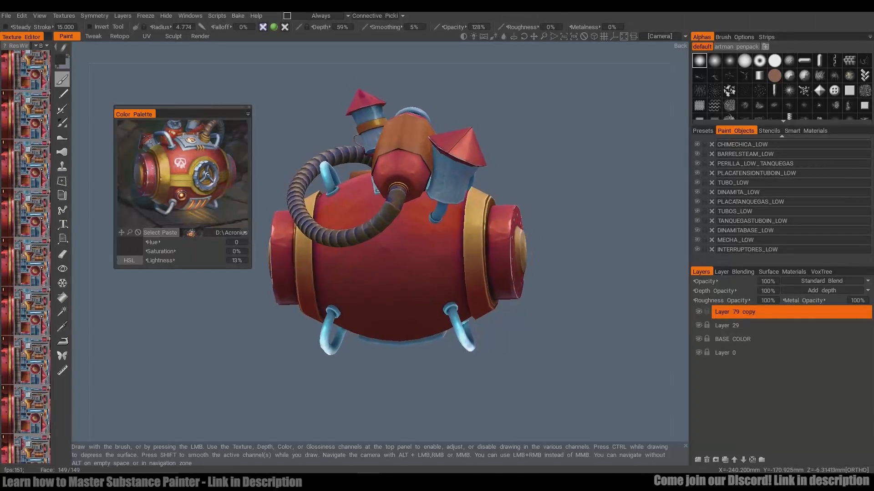
# Inspect the painted highlights on the barrel up close, from the back round to the front panel, valve wheel and side details.
pyautogui.scroll(8, 387, 231)
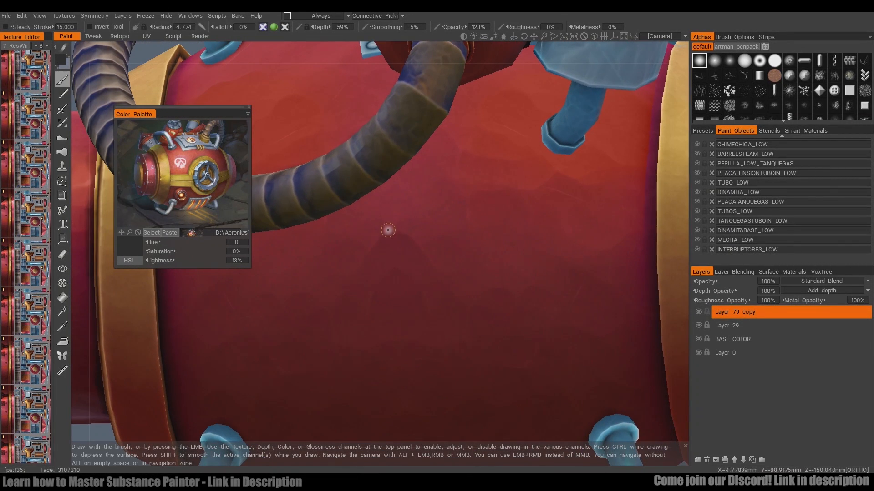
pyautogui.keyDown('alt'); pyautogui.moveTo(567, 183); pyautogui.dragTo(364, 209); pyautogui.keyUp('alt')
pyautogui.scroll(-4, 464, 218)
pyautogui.keyDown('alt'); pyautogui.moveTo(458, 303); pyautogui.dragTo(378, 258); pyautogui.keyUp('alt')
pyautogui.scroll(-3, 400, 277)
pyautogui.scroll(4, 378, 258)
pyautogui.scroll(2, 377, 246)
pyautogui.keyDown('alt'); pyautogui.moveTo(377, 245); pyautogui.dragTo(473, 255, button='middle'); pyautogui.keyUp('alt')
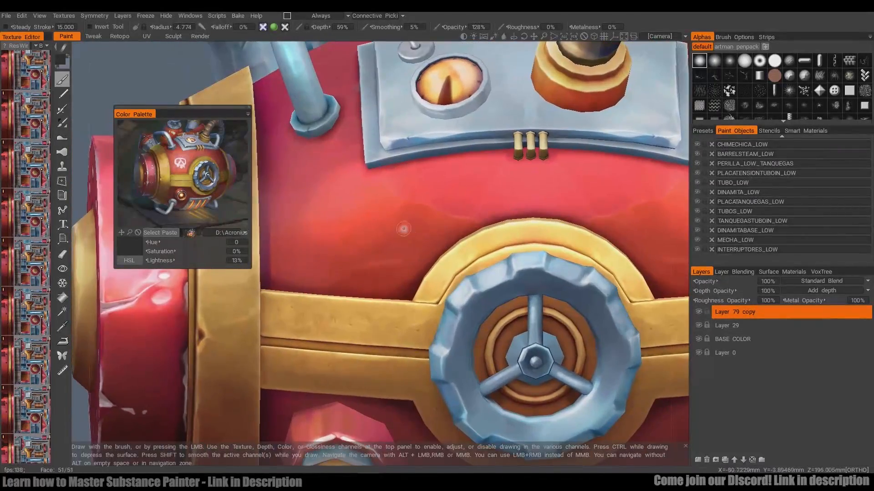
pyautogui.keyDown('alt'); pyautogui.moveTo(403, 230); pyautogui.dragTo(428, 187); pyautogui.keyUp('alt')
pyautogui.scroll(4, 333, 273)
pyautogui.scroll(2, 380, 246)
pyautogui.keyDown('alt'); pyautogui.moveTo(513, 201); pyautogui.dragTo(428, 289, button='middle'); pyautogui.keyUp('alt')
pyautogui.scroll(1, 428, 289)
pyautogui.scroll(-4, 428, 288)
pyautogui.keyDown('alt'); pyautogui.moveTo(428, 255); pyautogui.dragTo(473, 310); pyautogui.keyUp('alt')
pyautogui.scroll(2, 497, 251)
pyautogui.keyDown('alt'); pyautogui.moveTo(496, 252); pyautogui.dragTo(591, 173, button='middle'); pyautogui.keyUp('alt')
pyautogui.scroll(-3, 570, 244)
pyautogui.keyDown('alt'); pyautogui.moveTo(592, 172); pyautogui.dragTo(591, 136); pyautogui.keyUp('alt')
pyautogui.keyDown('alt'); pyautogui.moveTo(378, 282); pyautogui.dragTo(346, 255); pyautogui.keyUp('alt')
pyautogui.scroll(-4, 377, 296)
pyautogui.scroll(-1, 380, 246)
pyautogui.keyDown('alt'); pyautogui.moveTo(409, 247); pyautogui.dragTo(427, 305, button='middle'); pyautogui.keyUp('alt')
pyautogui.keyDown('alt'); pyautogui.moveTo(428, 305); pyautogui.dragTo(439, 289); pyautogui.keyUp('alt')
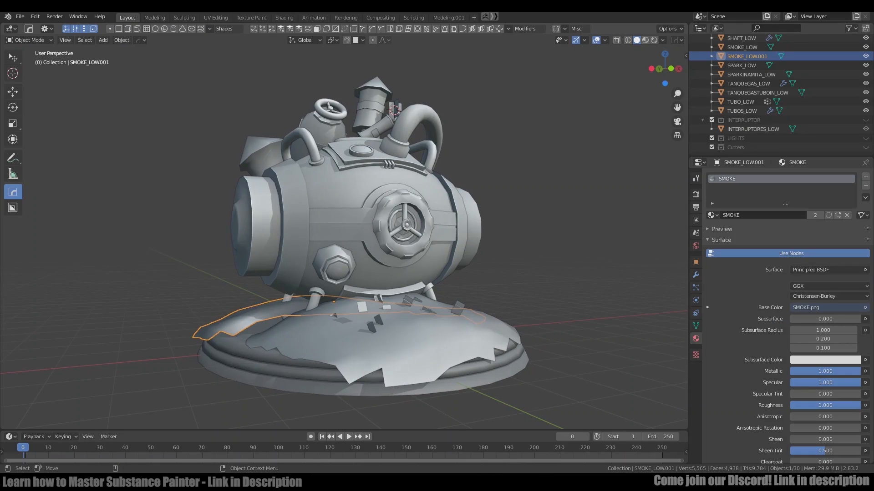
# Switch to Blender, display the barrel scene in Material Preview shading and deselect everything.
pyautogui.press('z')
pyautogui.click(520, 412)
pyautogui.hotkey('alt', 'a')
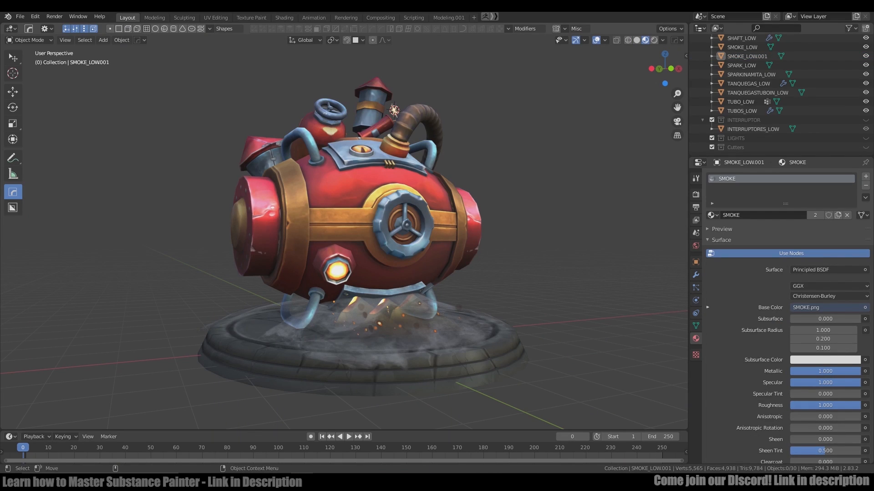
# Open the Shading workspace in Material Preview and select the smoke mesh on the base to examine its SMOKE material nodes.
pyautogui.hotkey('ctrl', 'pageup')
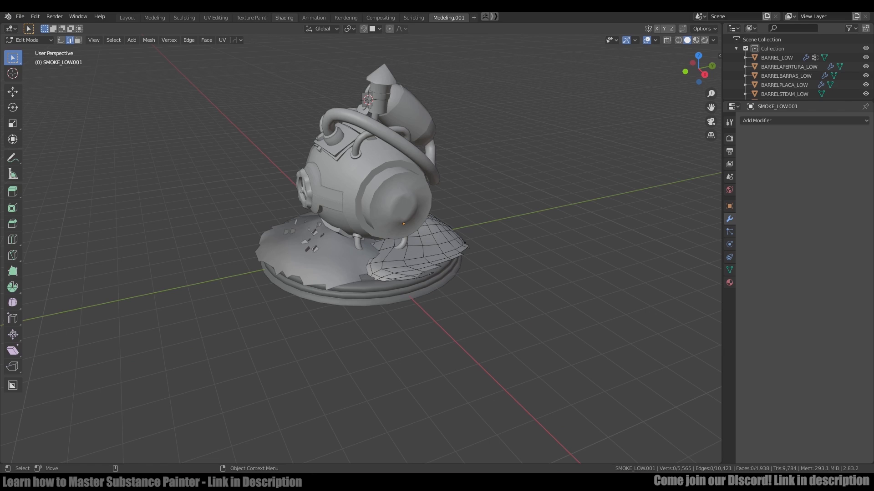
pyautogui.click(284, 17)
pyautogui.scroll(-6, 500, 214)
pyautogui.press('z')
pyautogui.click(521, 269)
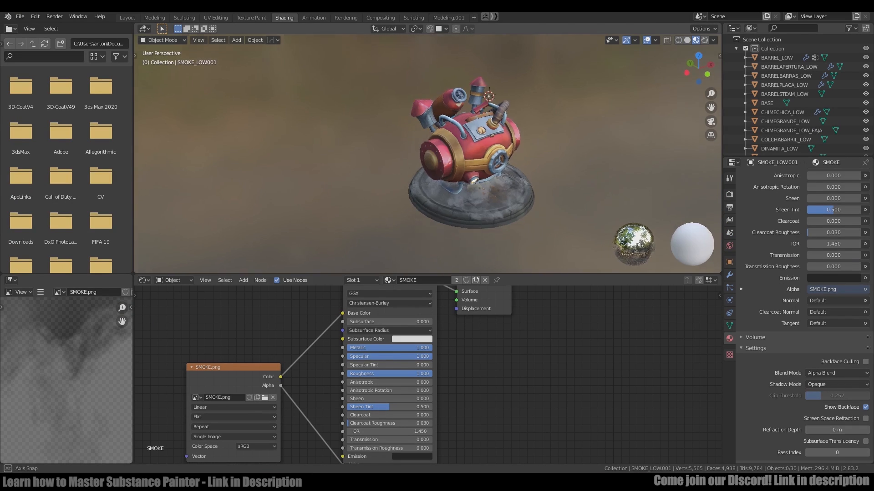
pyautogui.moveTo(501, 228); pyautogui.dragTo(501, 209, button='middle')
pyautogui.scroll(6, 496, 213)
pyautogui.click(496, 214)
pyautogui.scroll(-2, 265, 358)
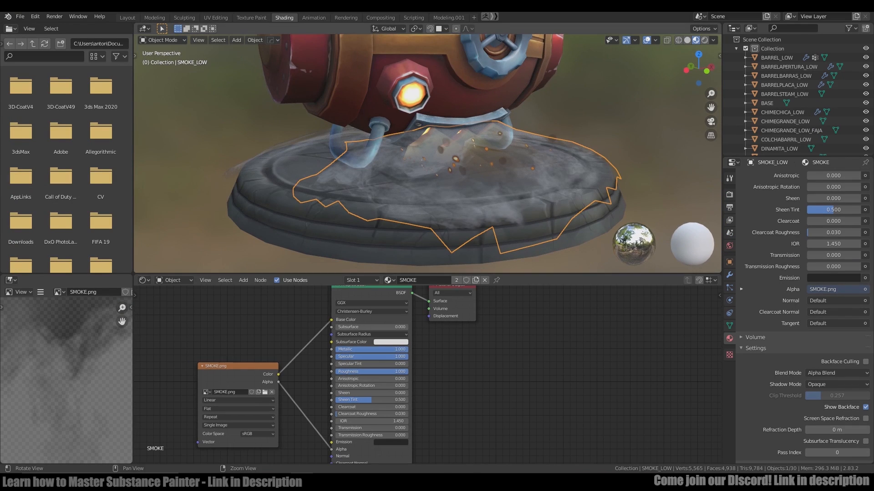
pyautogui.scroll(3, 453, 111)
pyautogui.click(464, 168)
pyautogui.moveTo(464, 168)
pyautogui.keyDown('alt'); pyautogui.mouseDown()
pyautogui.moveTo(496, 153)
pyautogui.moveTo(477, 159)
pyautogui.mouseUp(); pyautogui.keyUp('alt')
pyautogui.click(314, 214)
# Return to the Layout workspace, try Alpha Clip as the SMOKE material's blend mode and restore Alpha Blend.
pyautogui.click(127, 17)
pyautogui.scroll(5, 346, 228)
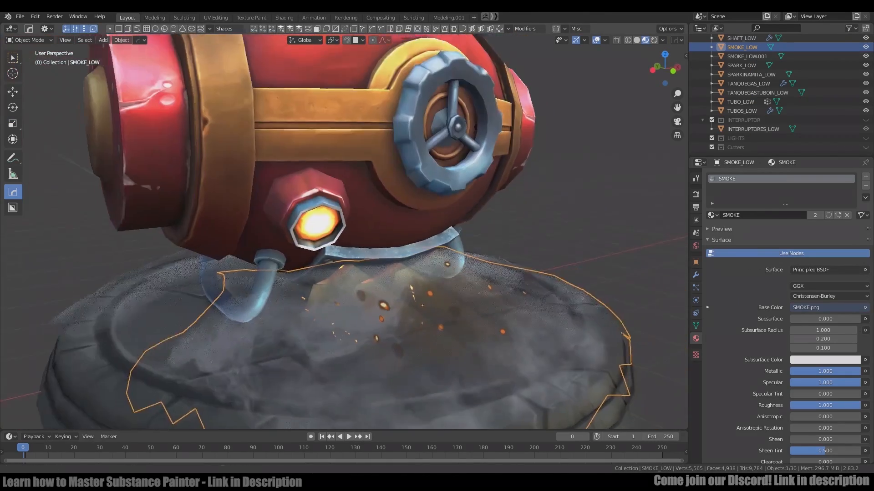
pyautogui.scroll(-12, 787, 314)
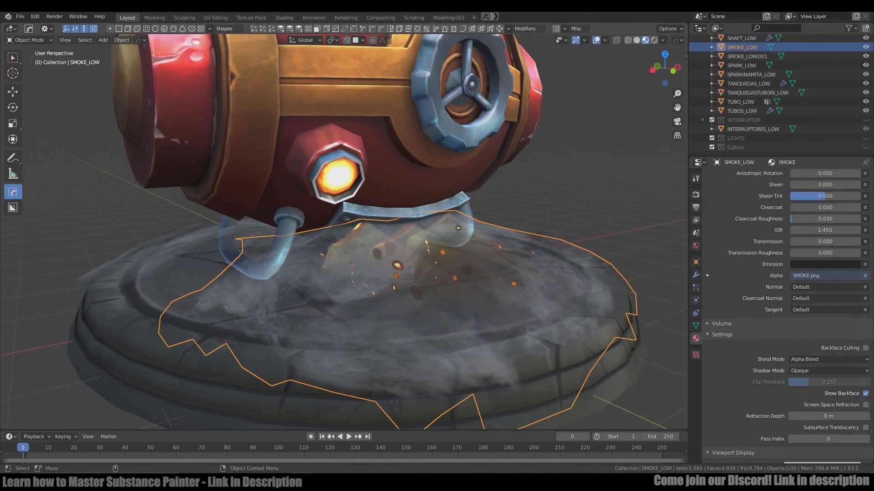
pyautogui.scroll(-2, 804, 324)
pyautogui.click(804, 323)
pyautogui.click(803, 355)
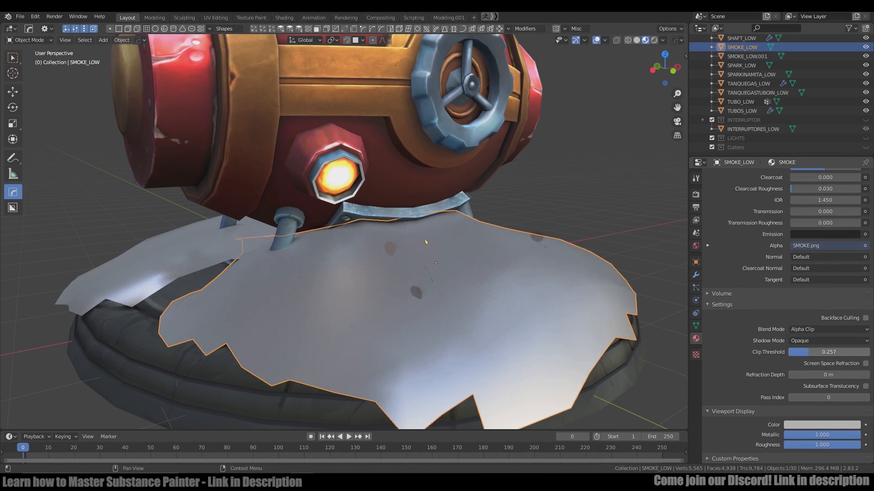
pyautogui.click(828, 329)
pyautogui.click(828, 369)
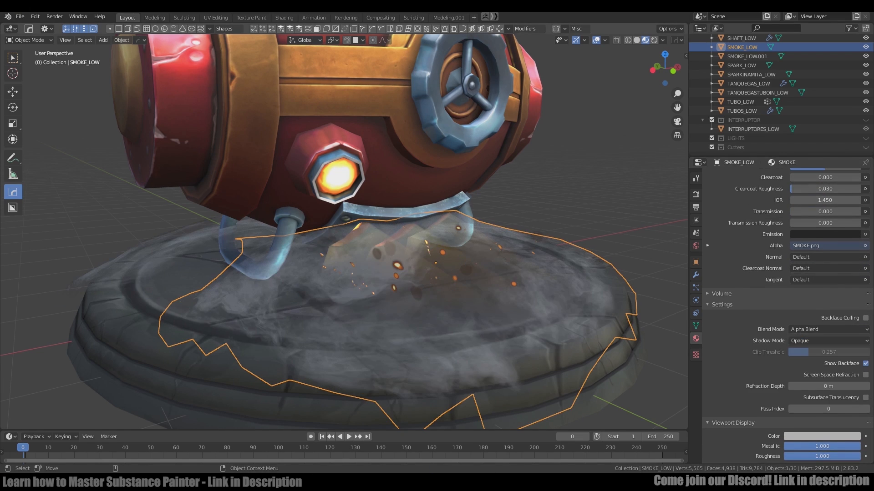
# Hide the front smoke mesh SMOKE_LOW to uncover the light rays and sparks beneath the barrel.
pyautogui.click(397, 266)
pyautogui.click(398, 267)
pyautogui.click(398, 266)
pyautogui.click(523, 332)
pyautogui.press('h')
# Examine the light shaft mesh SHAFT_LOW in Edit Mode and check its mirror modifier.
pyautogui.click(473, 301)
pyautogui.moveTo(474, 300); pyautogui.dragTo(453, 284, button='middle')
pyautogui.press('Tab')
pyautogui.scroll(3, 453, 284)
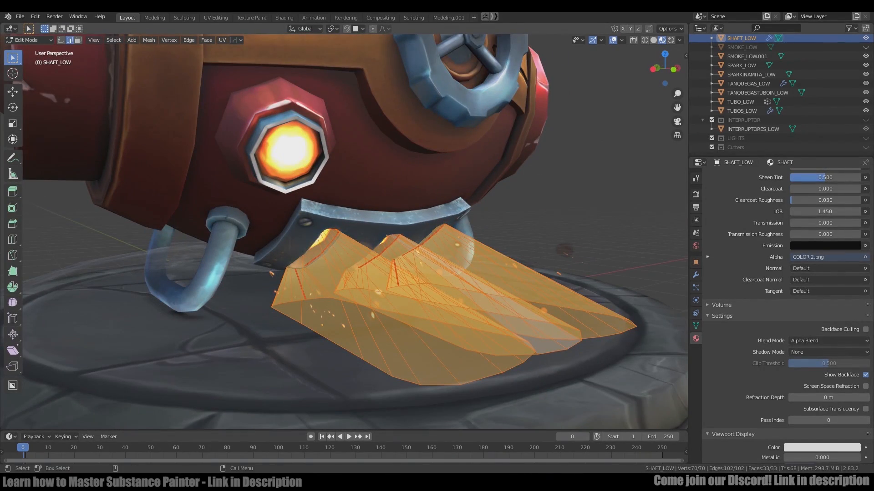
pyautogui.scroll(-3, 453, 285)
pyautogui.scroll(1, 453, 285)
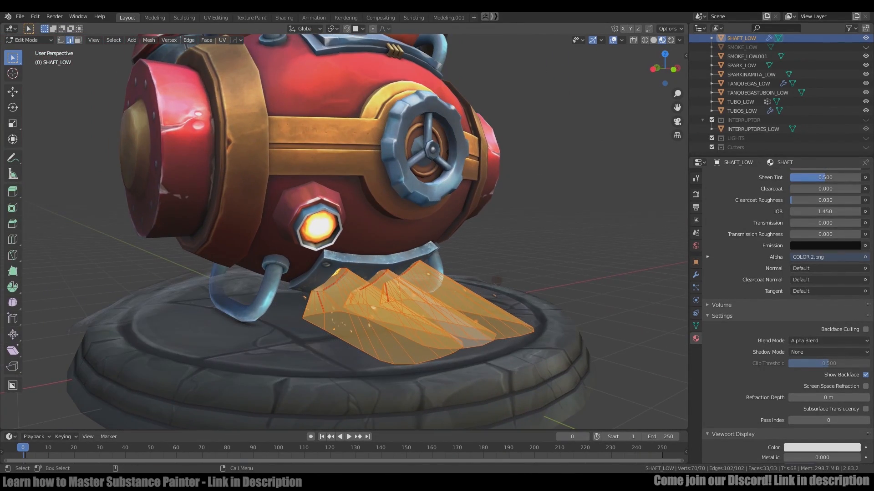
pyautogui.click(696, 275)
pyautogui.click(798, 190)
pyautogui.press('Tab')
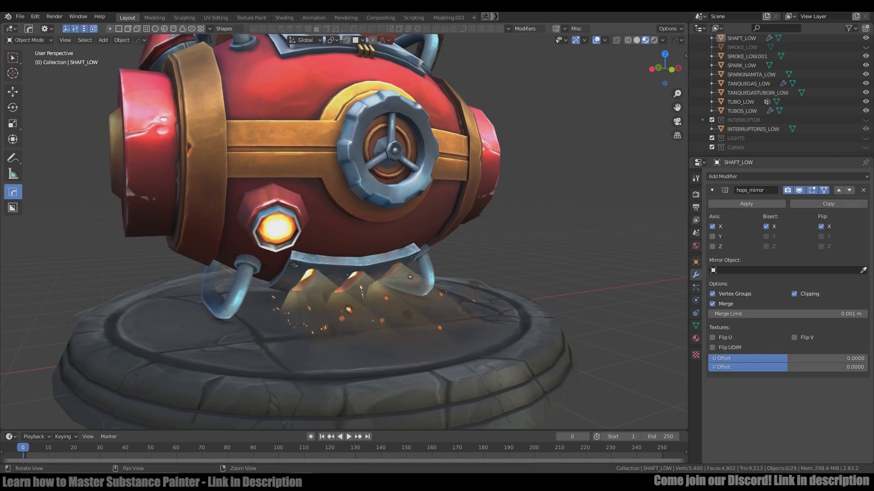
pyautogui.scroll(3, 346, 232)
pyautogui.moveTo(346, 232); pyautogui.dragTo(346, 255, button='middle')
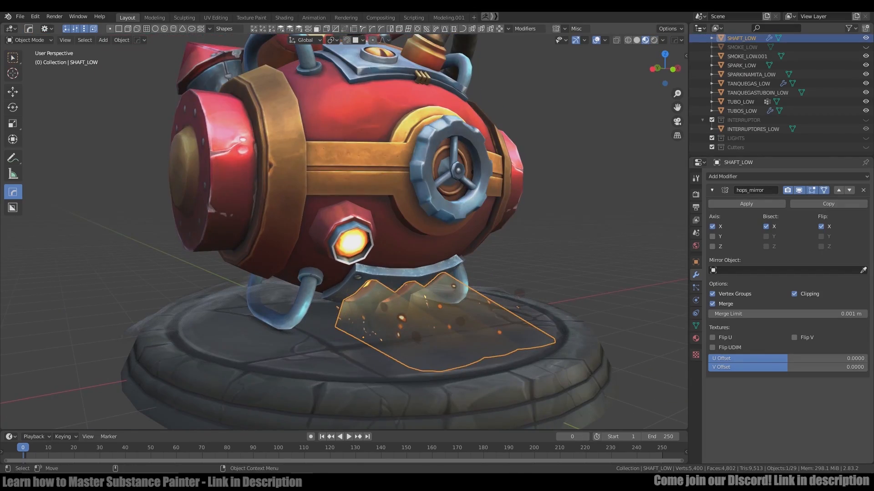
# Select the spark planes SPARK_LOW and inspect them up close under the grille.
pyautogui.click(402, 317)
pyautogui.keyDown('alt'); pyautogui.moveTo(401, 318); pyautogui.dragTo(417, 312); pyautogui.keyUp('alt')
pyautogui.keyDown('alt'); pyautogui.moveTo(417, 312); pyautogui.dragTo(469, 273, button='right'); pyautogui.keyUp('alt')
pyautogui.keyDown('alt'); pyautogui.moveTo(469, 273); pyautogui.dragTo(451, 261); pyautogui.keyUp('alt')
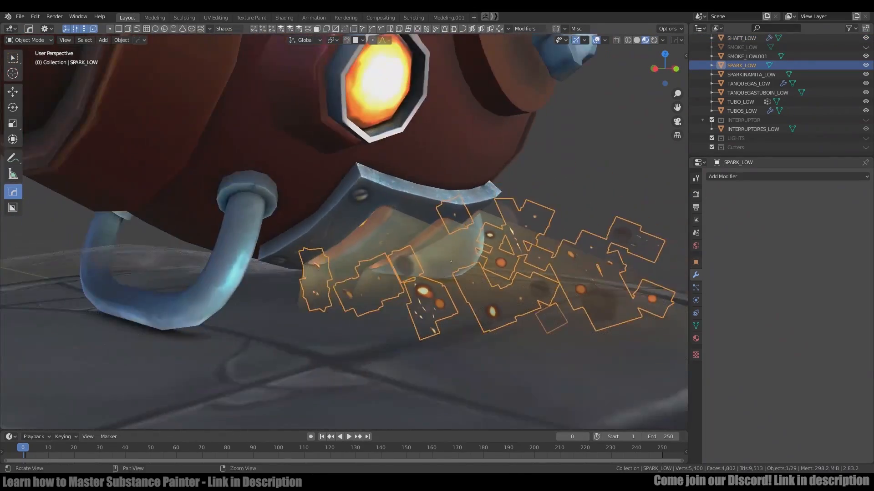
pyautogui.scroll(-5, 343, 232)
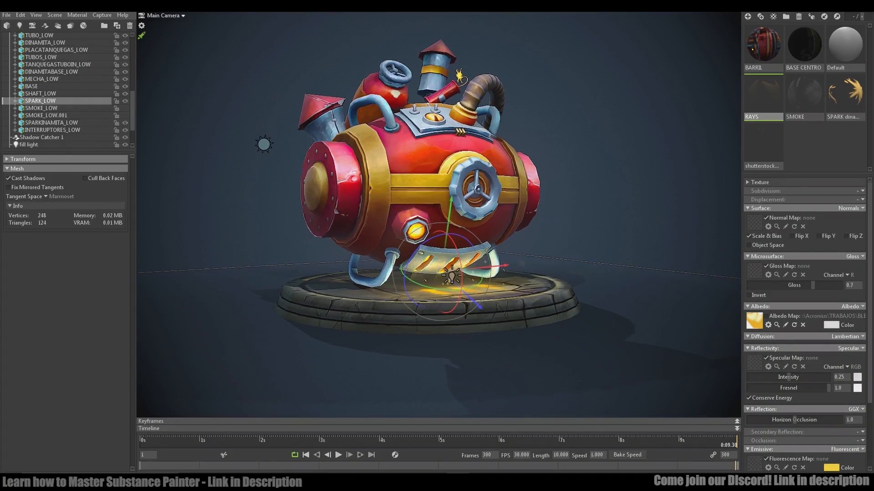
# Switch to Marmoset Toolbag, frame the whole barrel and collapse the BARREL_LOW_MARMOSET group.
pyautogui.keyDown('alt'); pyautogui.moveTo(439, 214); pyautogui.dragTo(437, 191); pyautogui.keyUp('alt')
pyautogui.scroll(-2, 439, 214)
pyautogui.scroll(6, 68, 93)
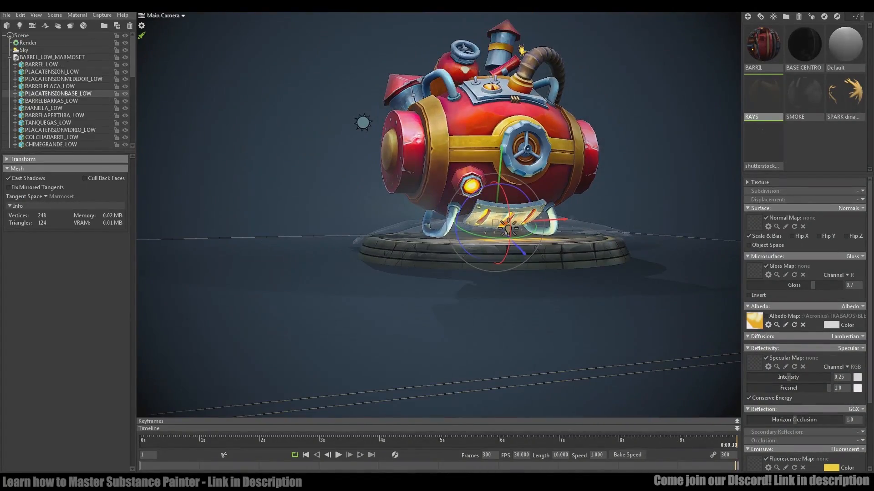
pyautogui.click(9, 57)
pyautogui.keyDown('alt'); pyautogui.moveTo(438, 214); pyautogui.dragTo(374, 237, button='middle'); pyautogui.keyUp('alt')
pyautogui.keyDown('alt'); pyautogui.moveTo(374, 237); pyautogui.dragTo(387, 267); pyautogui.keyUp('alt')
# Review the BASE CENTRO, shutterstock, BARRIL and SMOKE material settings, including the barrel's albedo and heat maps.
pyautogui.click(804, 46)
pyautogui.click(763, 146)
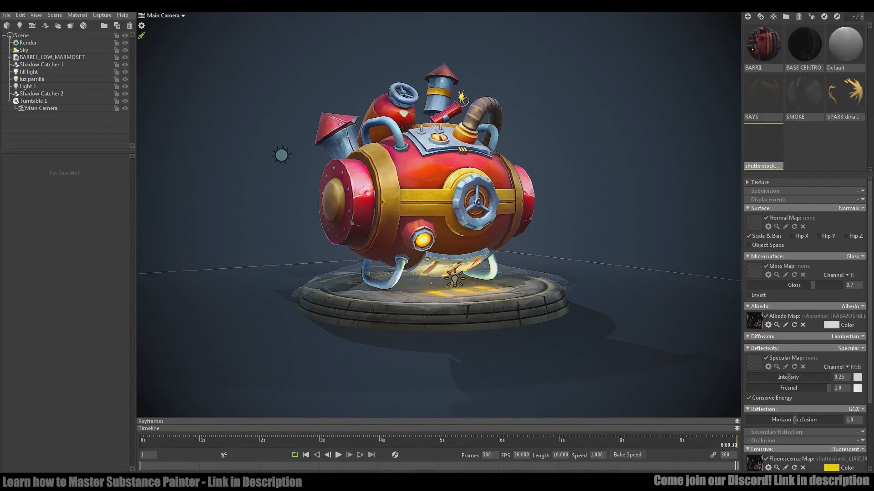
pyautogui.click(7, 14)
pyautogui.click(763, 45)
pyautogui.scroll(2, 438, 214)
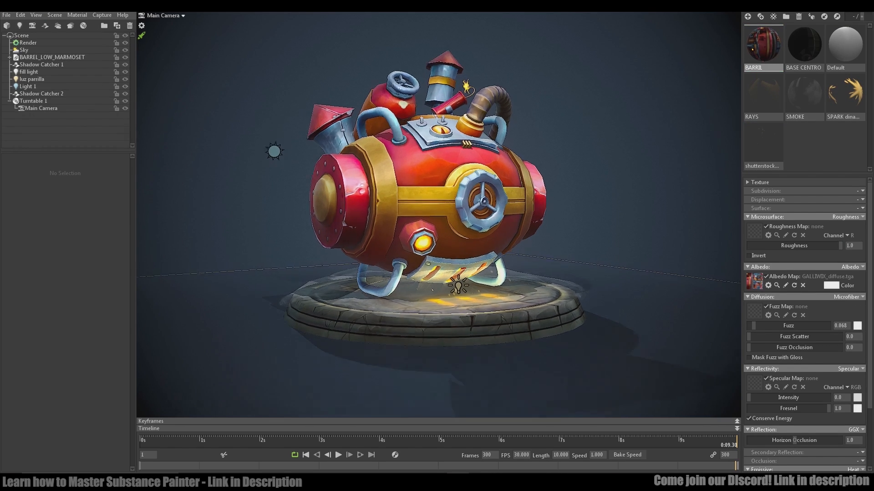
pyautogui.scroll(-3, 803, 323)
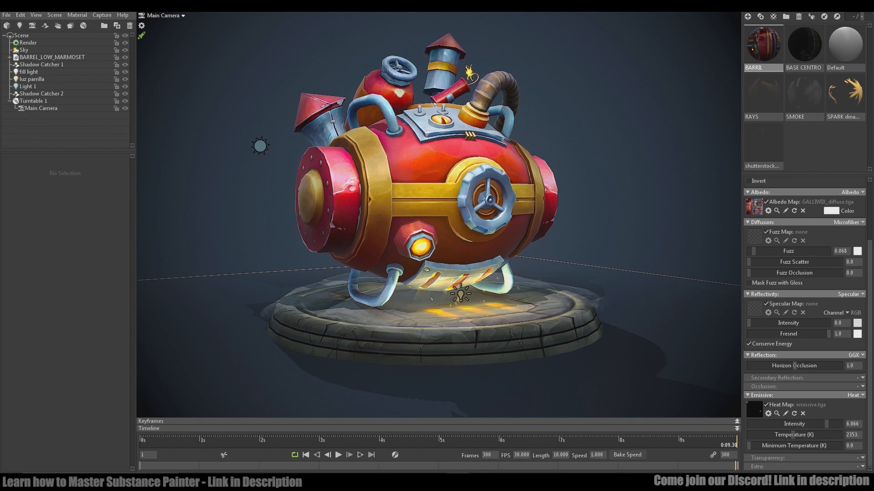
pyautogui.click(804, 94)
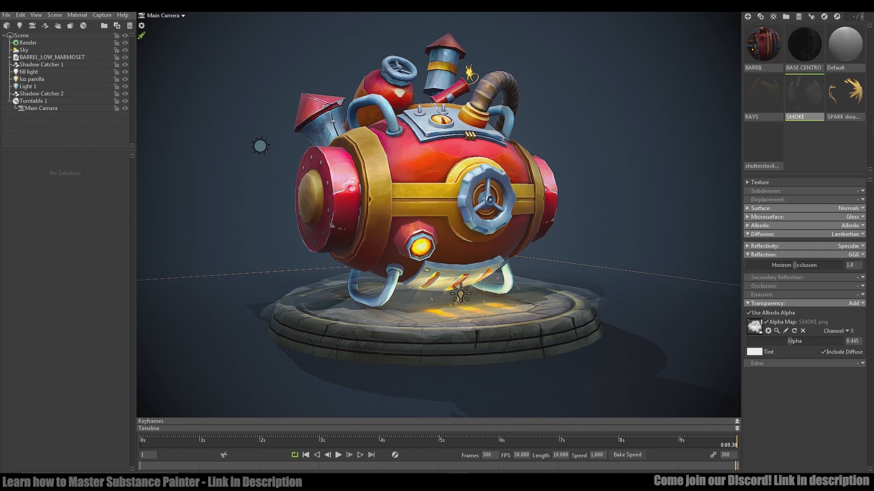
# Select the smoke mesh on the base and set the SMOKE material's transparency Alpha to 0.519.
pyautogui.click(564, 300)
pyautogui.keyDown('alt'); pyautogui.moveTo(439, 214); pyautogui.dragTo(444, 251); pyautogui.keyUp('alt')
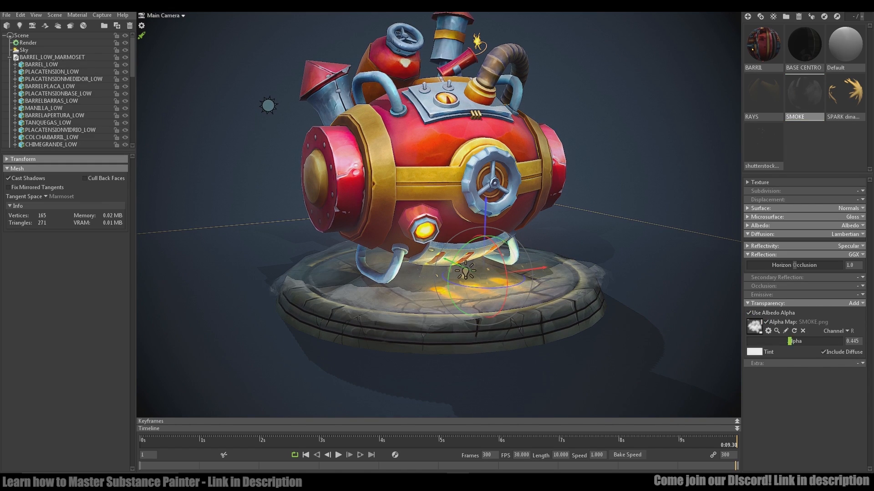
pyautogui.click(748, 313)
pyautogui.click(823, 352)
pyautogui.moveTo(830, 341); pyautogui.dragTo(796, 341)
pyautogui.click(823, 352)
pyautogui.scroll(4, 438, 214)
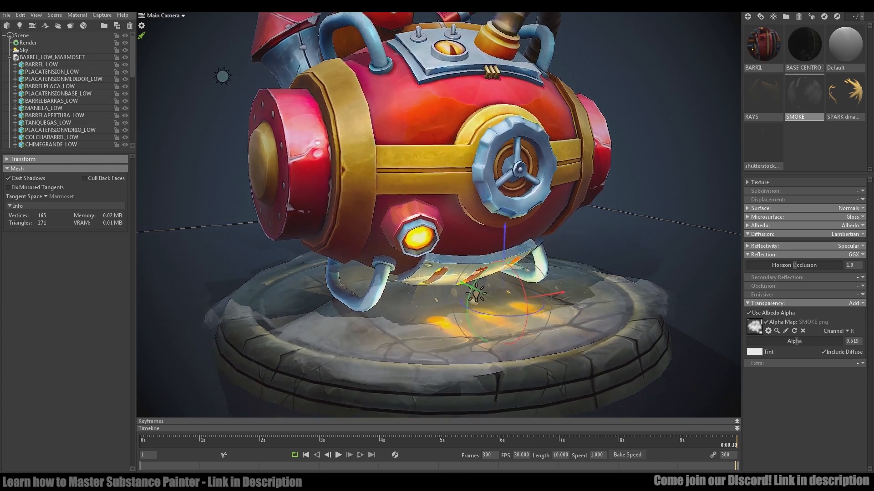
# Fine-tune the smoke's Alpha and compare its look with Include Diffuse off and on.
pyautogui.moveTo(472, 292); pyautogui.dragTo(499, 266, button='middle')
pyautogui.moveTo(794, 341)
pyautogui.mouseDown()
pyautogui.moveTo(787, 341)
pyautogui.moveTo(796, 341)
pyautogui.mouseUp()
pyautogui.click(823, 352)
pyautogui.click(823, 352)
# Hide the SMOKE_LOW mesh in the scene.
pyautogui.scroll(-6, 438, 214)
pyautogui.moveTo(438, 191); pyautogui.dragTo(415, 196, button='middle')
pyautogui.scroll(-8, 68, 91)
pyautogui.click(125, 86)
# Select the light shaft mesh and set the RAYS material's transparency Alpha to 0.277.
pyautogui.scroll(5, 439, 214)
pyautogui.click(455, 282)
pyautogui.click(763, 93)
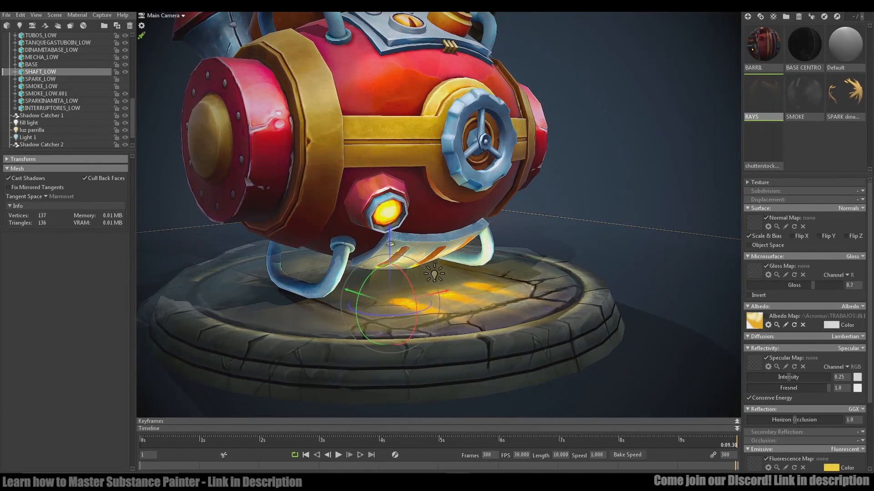
pyautogui.moveTo(439, 215); pyautogui.dragTo(439, 273)
pyautogui.scroll(-5, 438, 214)
pyautogui.moveTo(438, 214); pyautogui.dragTo(440, 220, button='middle')
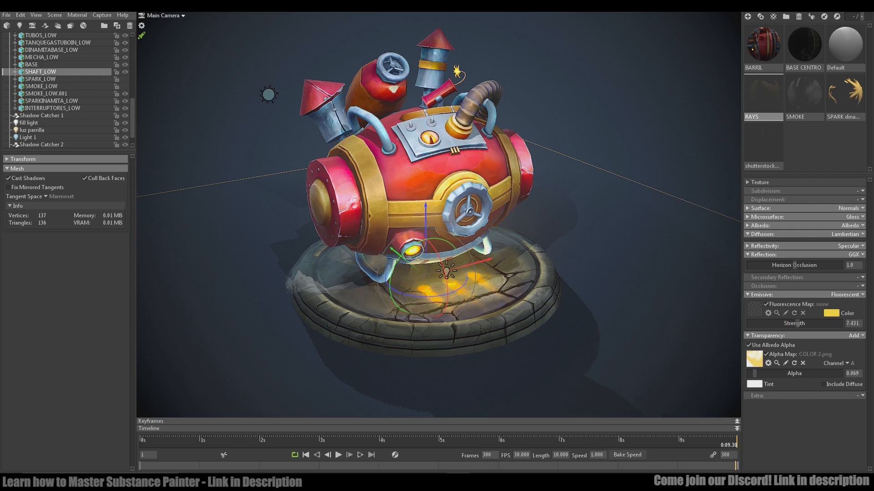
pyautogui.keyDown('alt'); pyautogui.moveTo(426, 277); pyautogui.dragTo(413, 253); pyautogui.keyUp('alt')
pyautogui.keyDown('alt'); pyautogui.moveTo(413, 253); pyautogui.dragTo(413, 195, button='middle'); pyautogui.keyUp('alt')
pyautogui.scroll(3, 439, 214)
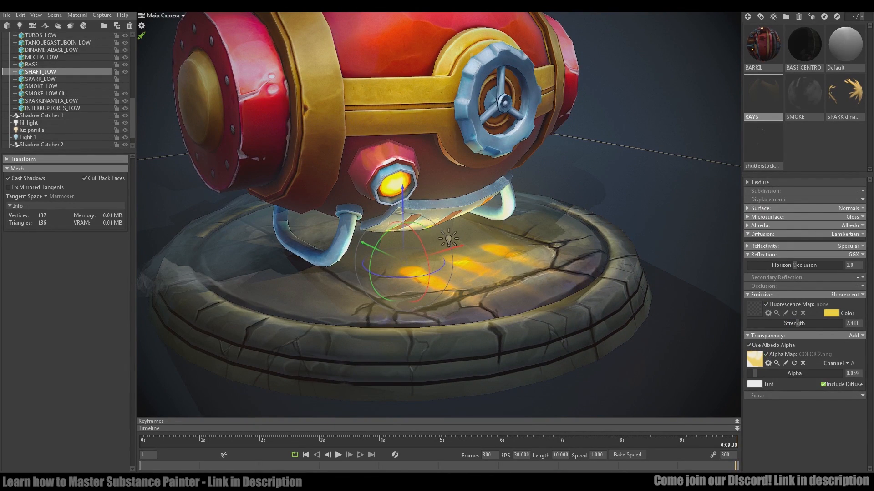
pyautogui.moveTo(754, 373); pyautogui.dragTo(786, 373)
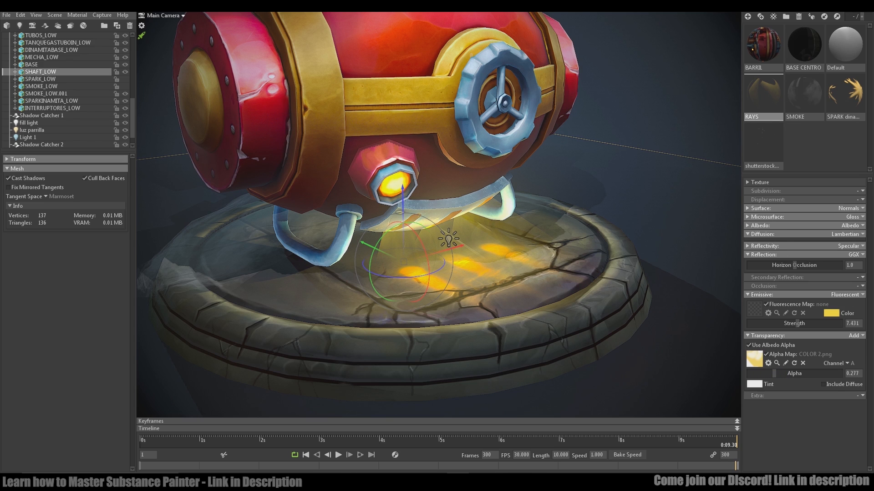
# Select the BASE mesh and inspect the glowing rays and stone base from several angles and distances.
pyautogui.scroll(-4, 438, 213)
pyautogui.moveTo(439, 214)
pyautogui.mouseDown()
pyautogui.moveTo(450, 241)
pyautogui.moveTo(438, 205)
pyautogui.mouseUp()
pyautogui.moveTo(439, 205); pyautogui.dragTo(439, 239, button='middle')
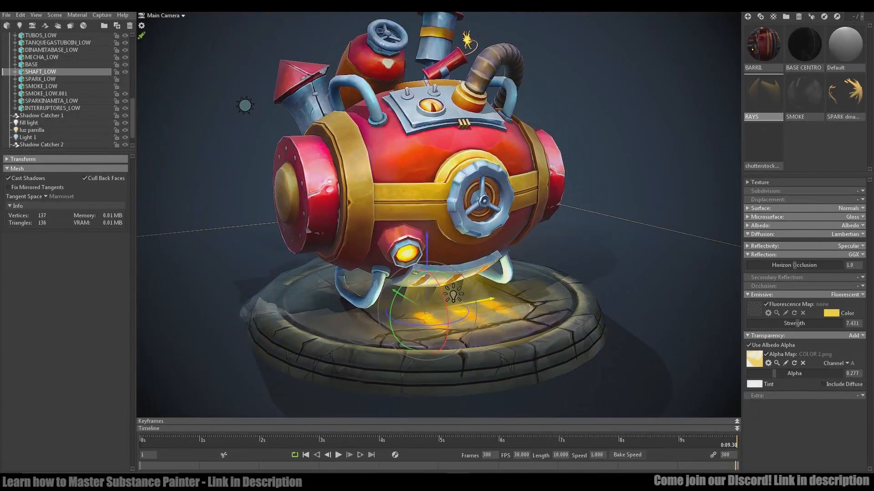
pyautogui.click(31, 65)
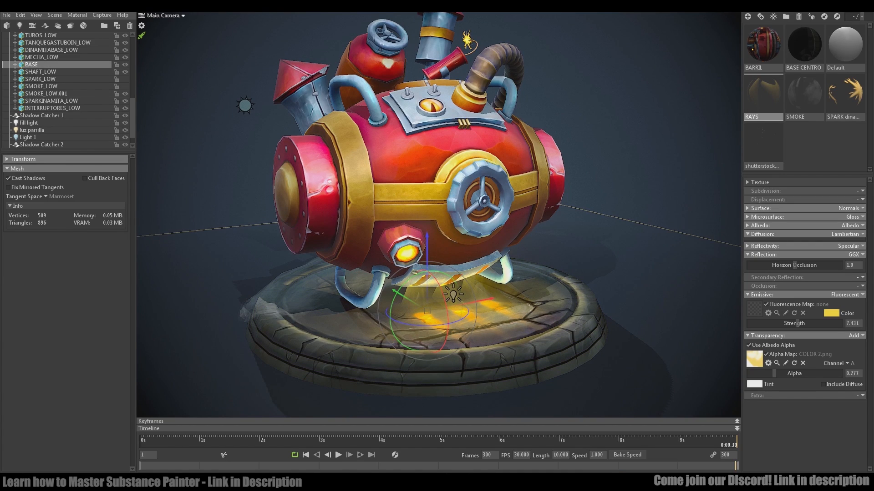
pyautogui.moveTo(427, 314); pyautogui.dragTo(453, 298, button='middle')
pyautogui.scroll(2, 453, 292)
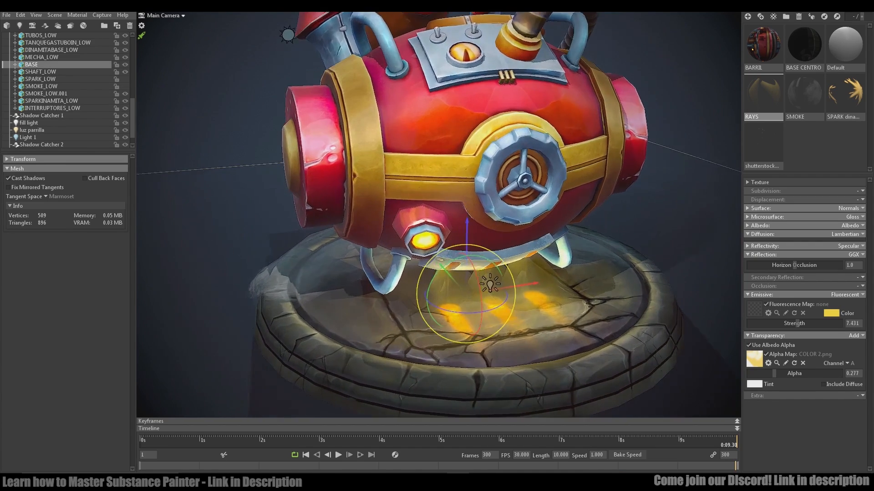
pyautogui.moveTo(452, 255); pyautogui.dragTo(451, 291)
pyautogui.moveTo(450, 291); pyautogui.dragTo(429, 225, button='middle')
pyautogui.scroll(3, 438, 213)
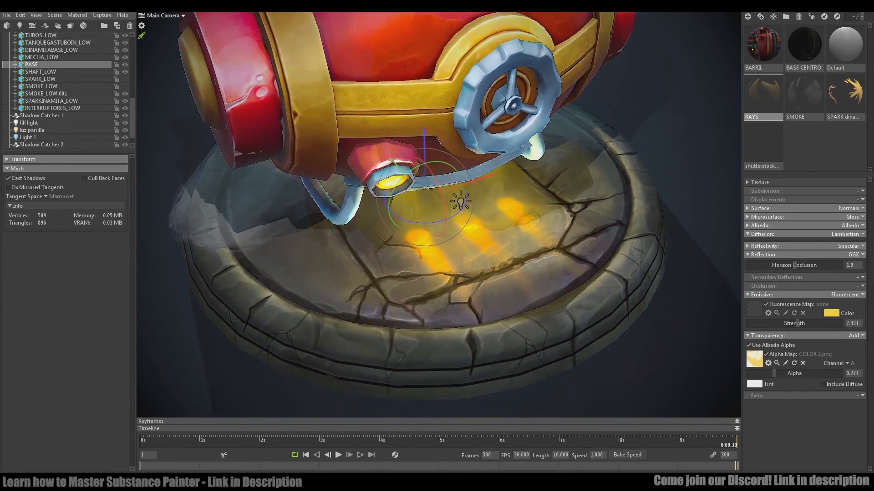
pyautogui.scroll(-5, 439, 214)
pyautogui.moveTo(439, 214); pyautogui.dragTo(443, 132)
pyautogui.scroll(5, 69, 115)
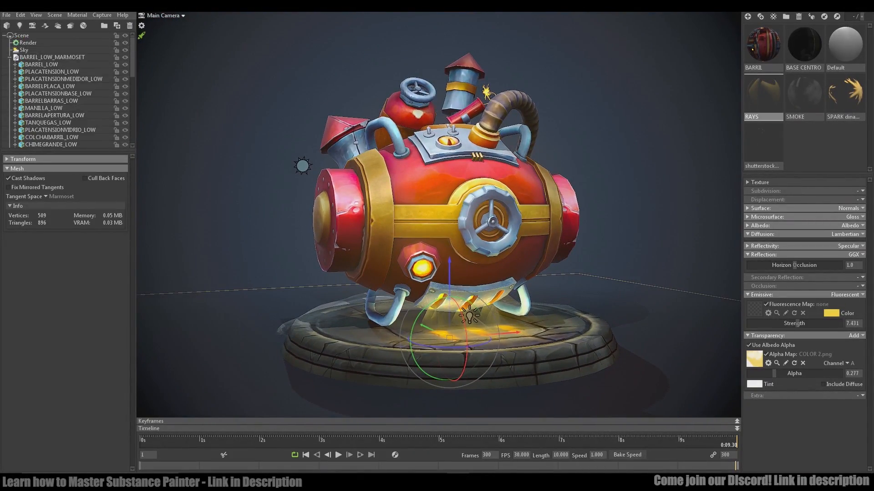
# Look through the meshes in the BARREL_LOW_MARMOSET group and collapse it again.
pyautogui.click(10, 58)
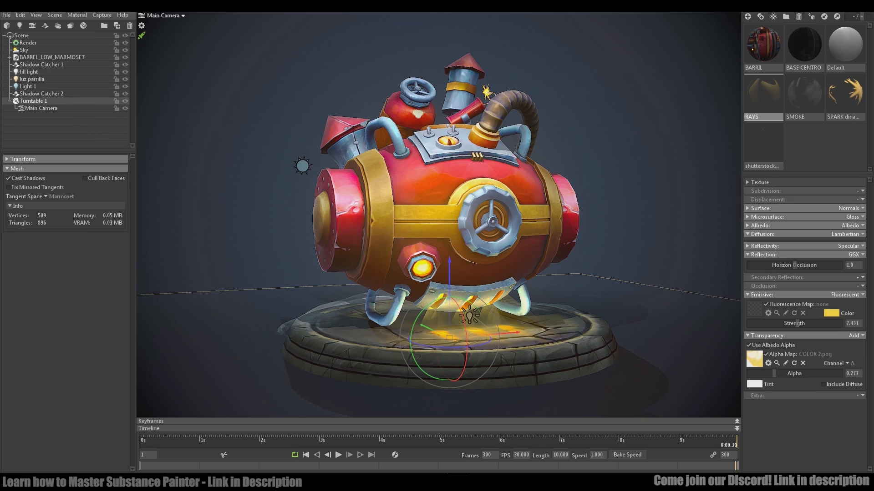
pyautogui.click(10, 57)
pyautogui.scroll(-3, 63, 91)
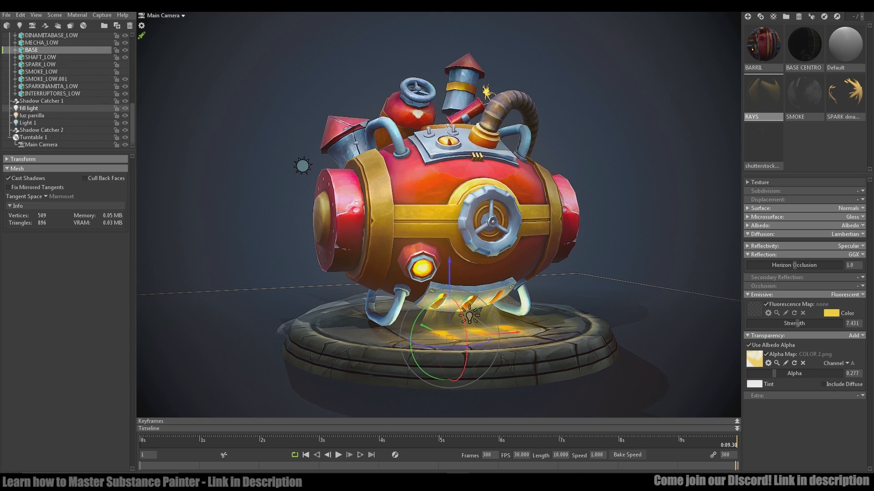
pyautogui.scroll(3, 68, 108)
pyautogui.click(9, 57)
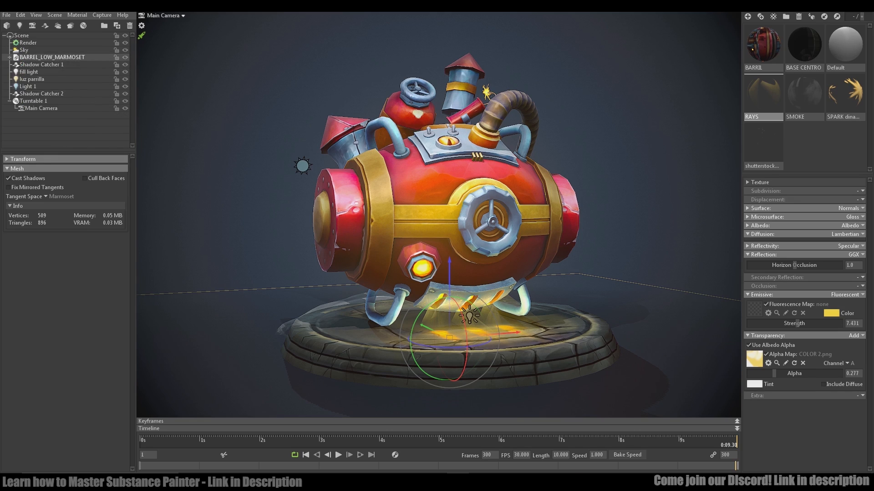